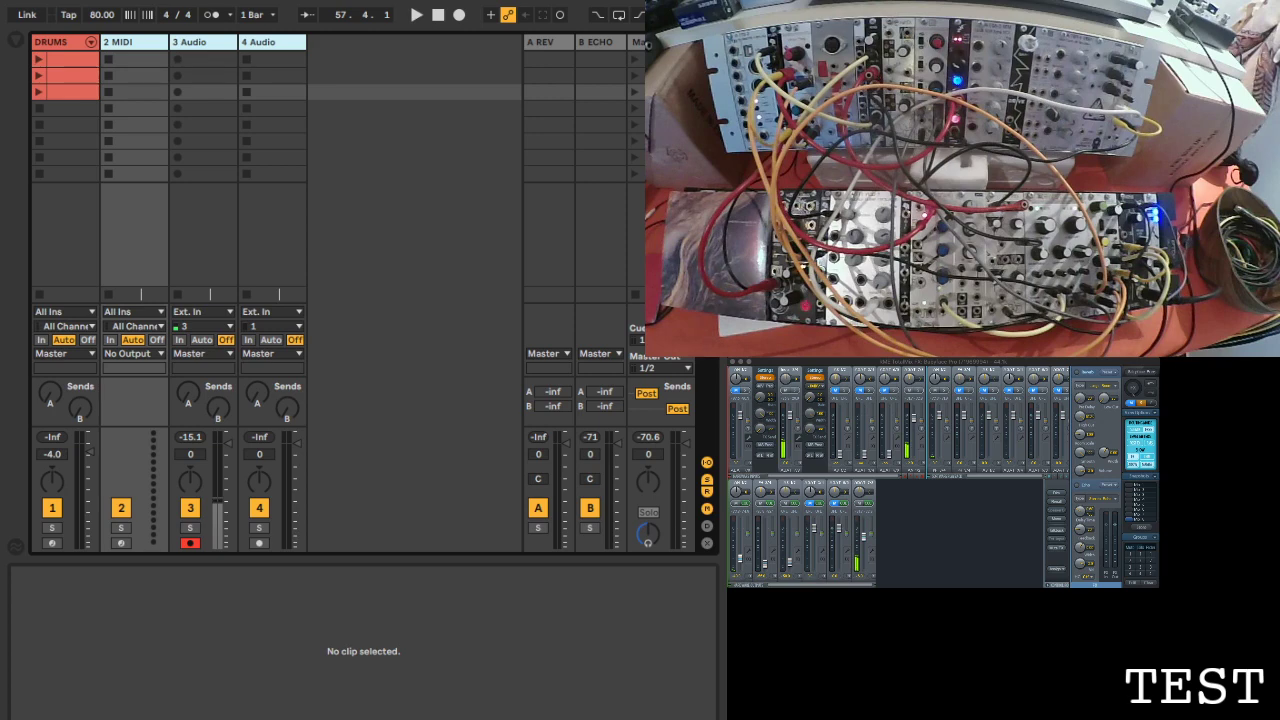
Step: Start playback and rename the third track RINGS
{"action": "key", "text": "space"}
{"action": "key", "text": "space"}
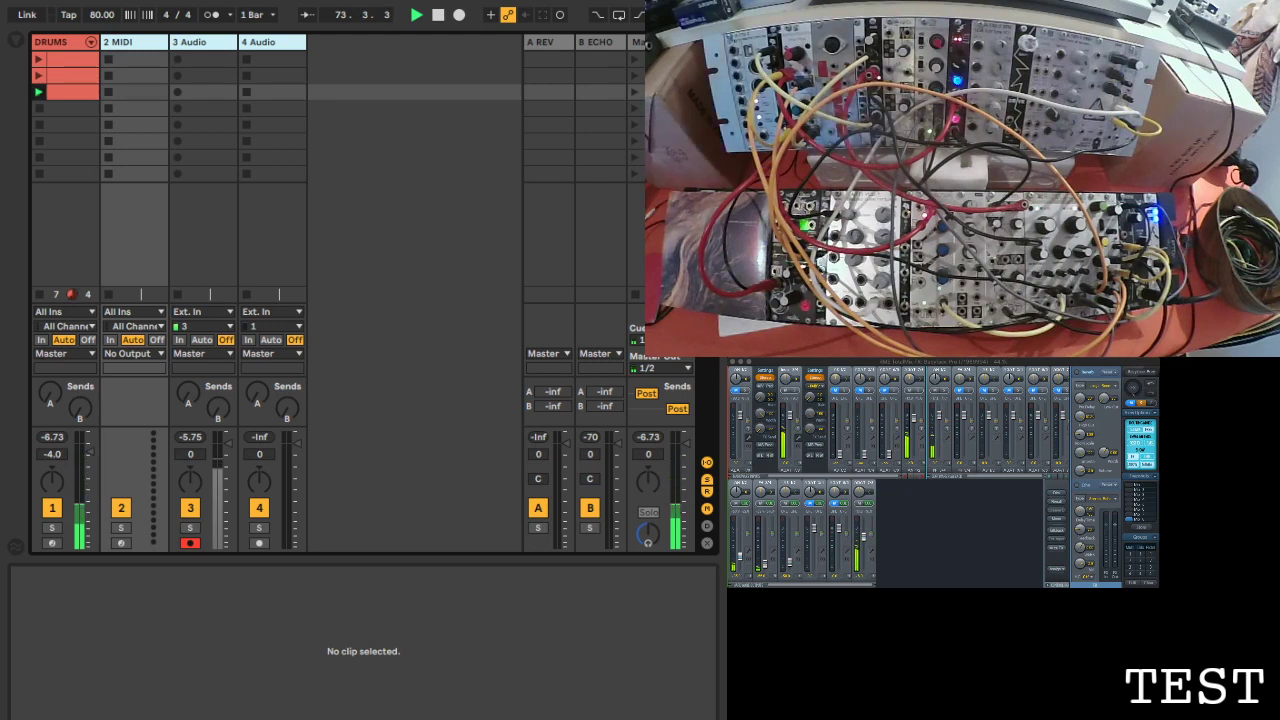
{"action": "left_click", "coordinate": [203, 91]}
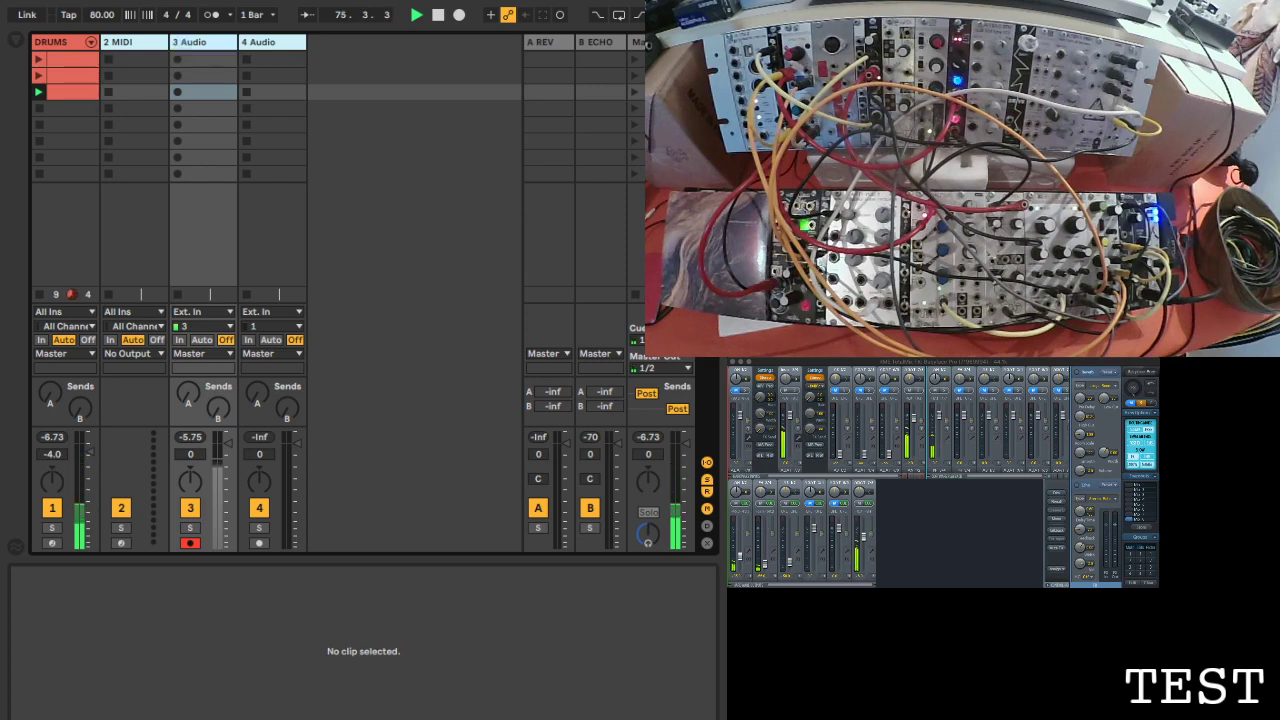
{"action": "key", "text": "ctrl+r"}
{"action": "type", "text": "RI"}
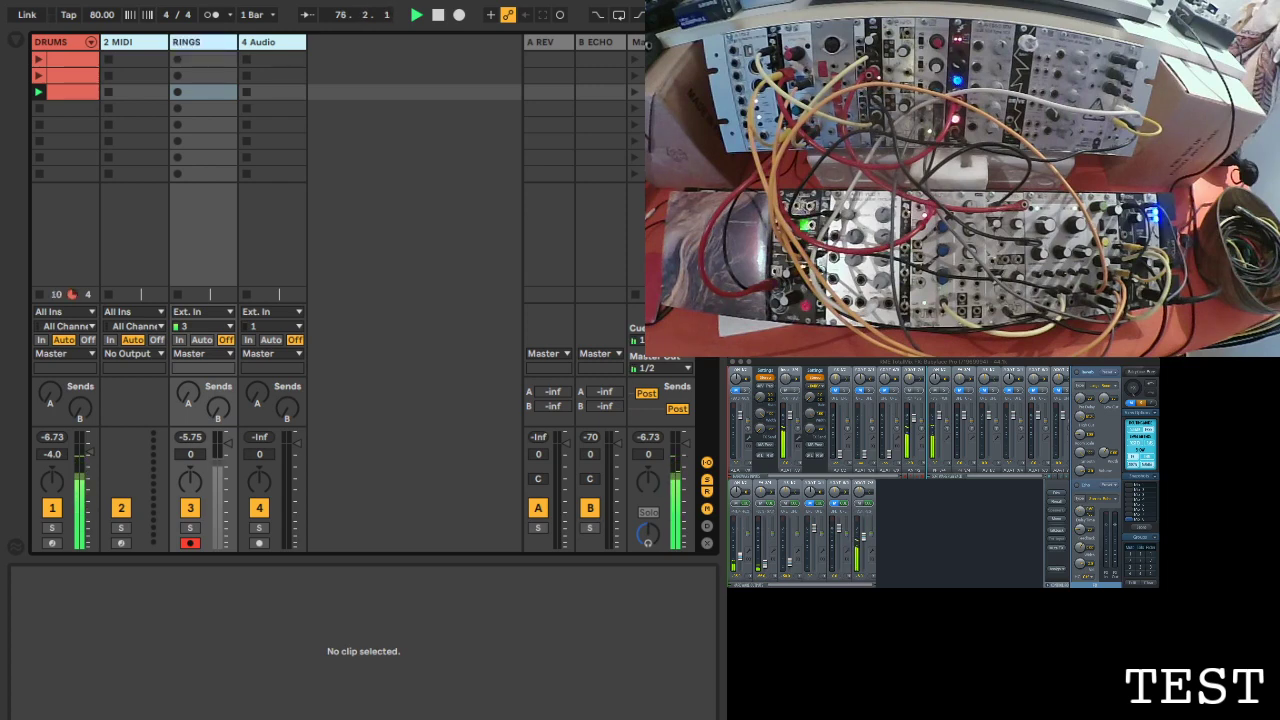
{"action": "key", "text": "Return"}
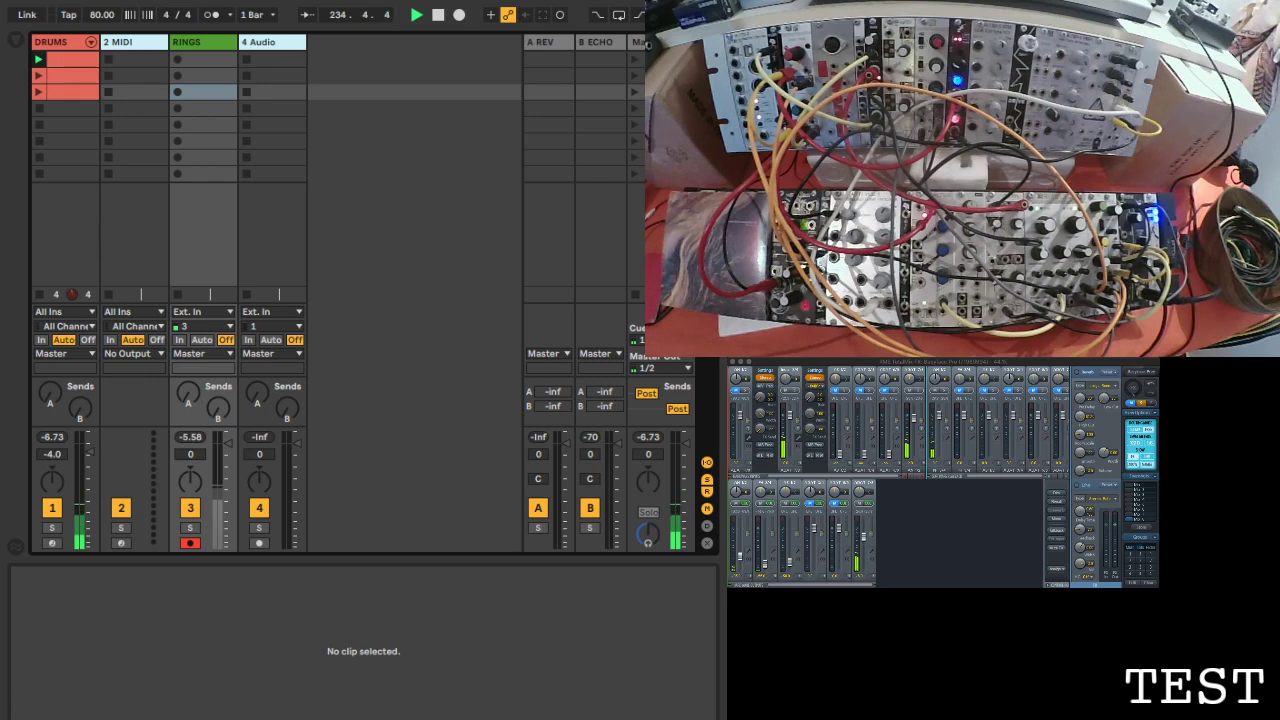
Step: Stop recording on the RINGS track and play back the RINGS 1 clip with its waveform open
{"action": "key", "text": "space"}
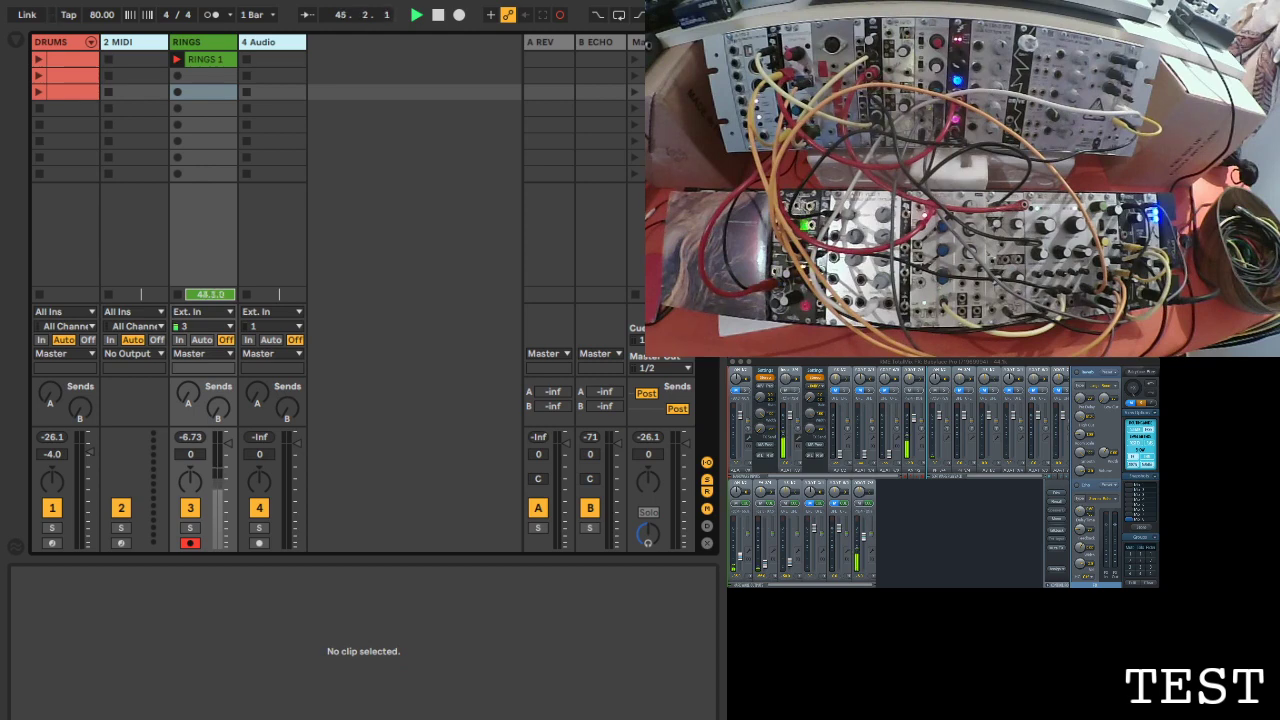
{"action": "left_click", "coordinate": [205, 59]}
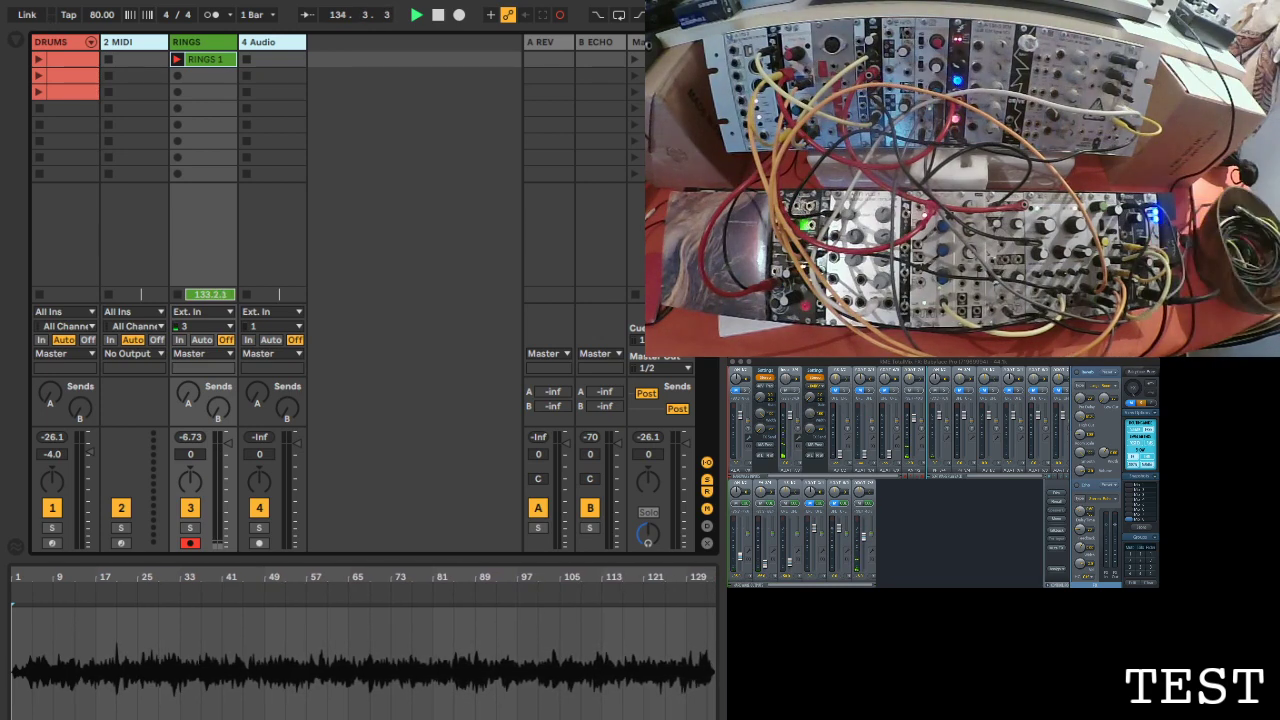
{"action": "key", "text": "space"}
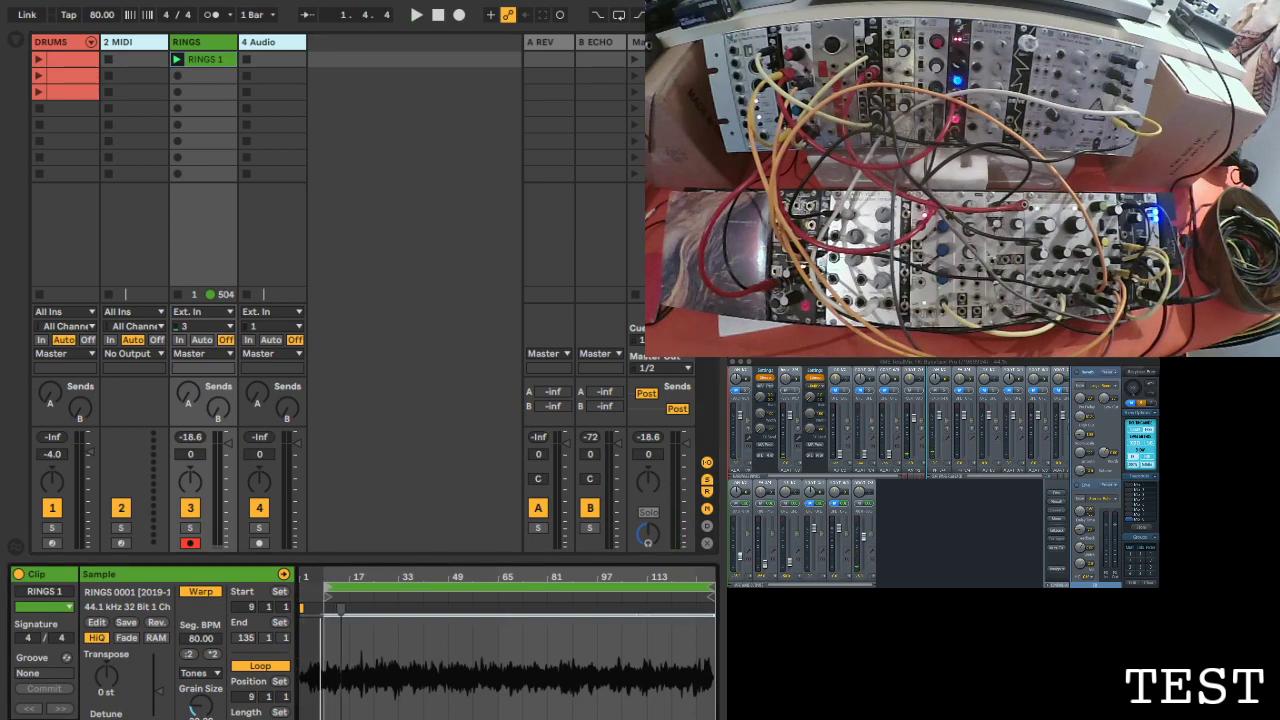
{"action": "key", "text": "space"}
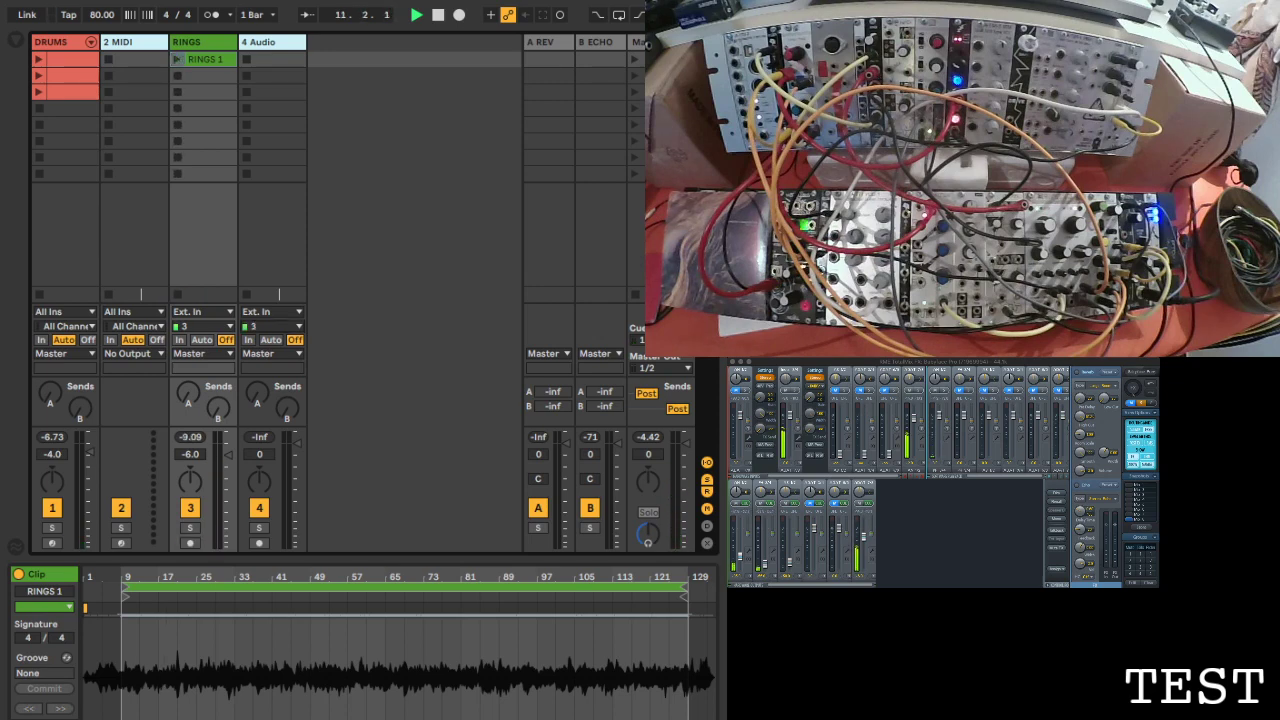
Step: Rename the fourth track BASS and add two new audio tracks after it
{"action": "left_click", "coordinate": [246, 59]}
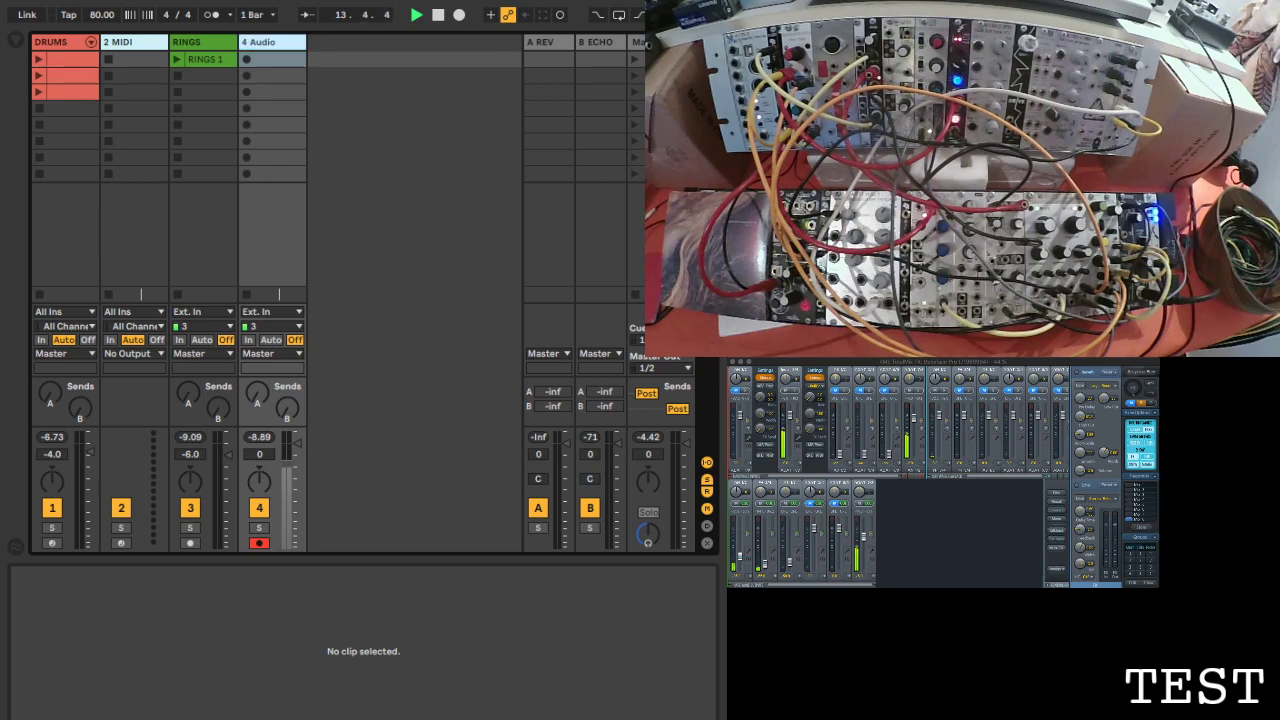
{"action": "key", "text": "ctrl+r"}
{"action": "type", "text": "B"}
{"action": "key", "text": "Return"}
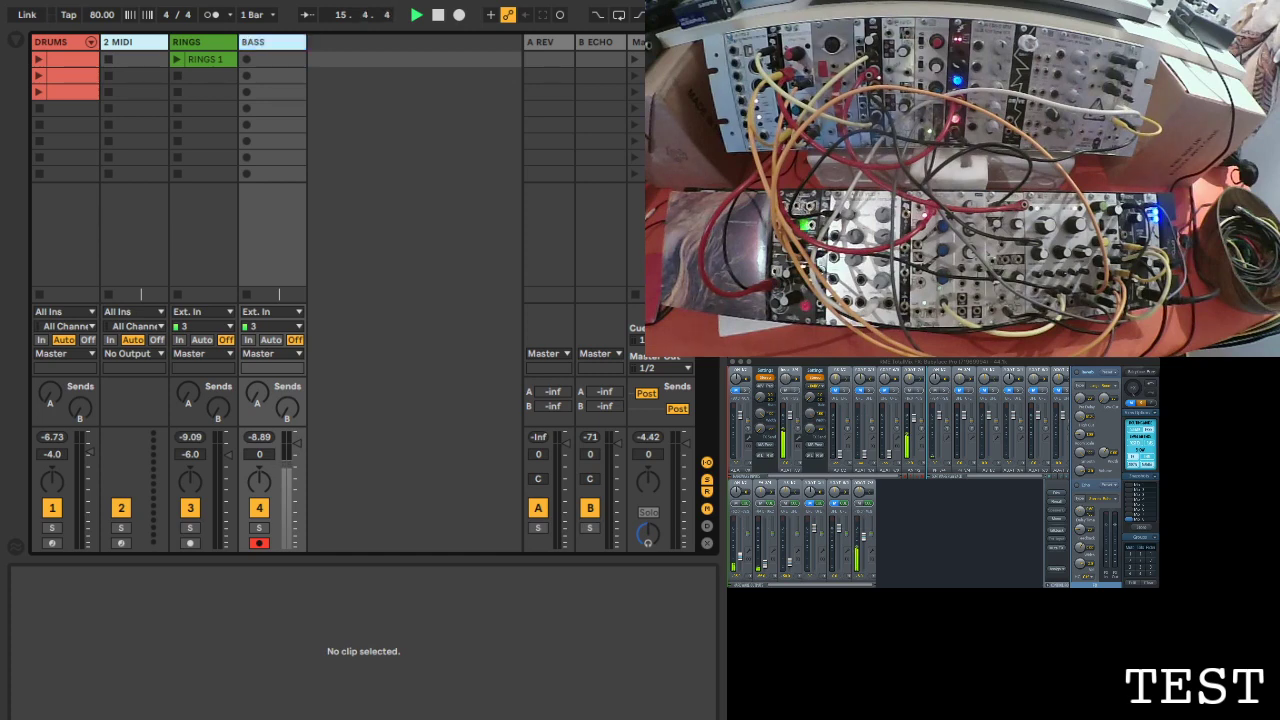
{"action": "key", "text": "ctrl+t"}
{"action": "key", "text": "ctrl+t"}
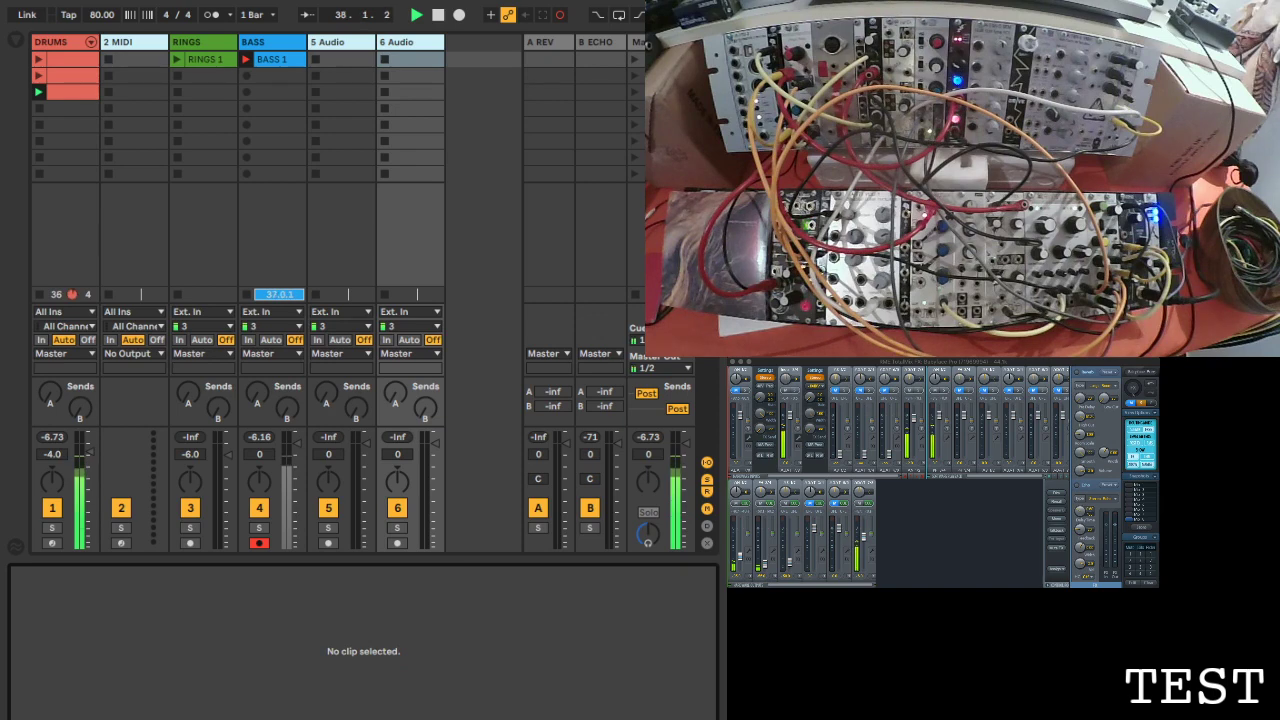
Step: Open the recorded BASS 1 clip and audition it
{"action": "left_click", "coordinate": [272, 59]}
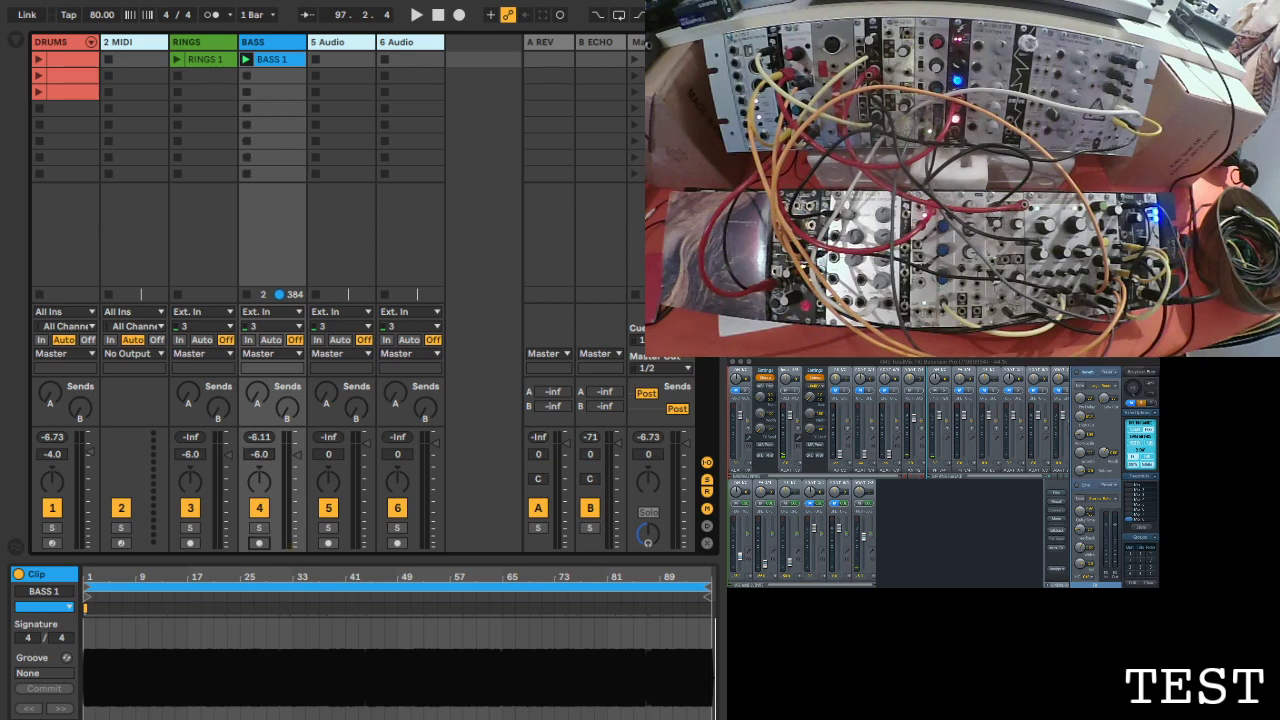
{"action": "key", "text": "space"}
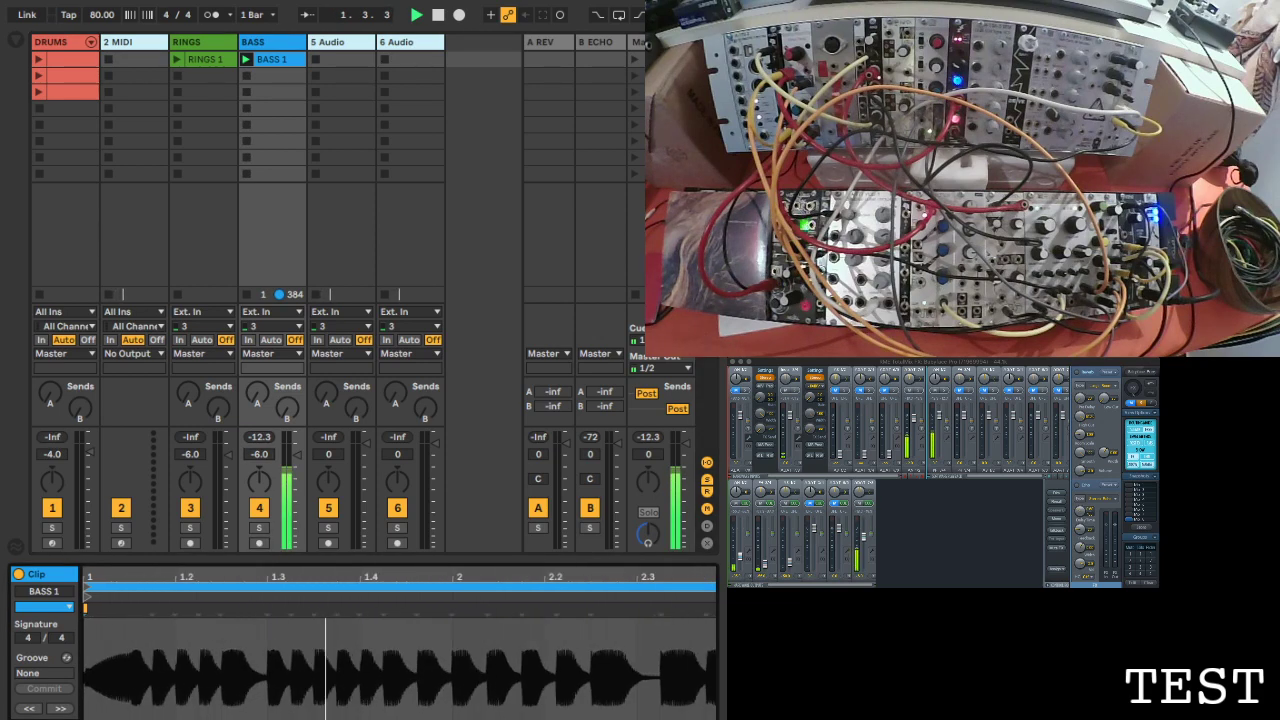
{"action": "key", "text": "space"}
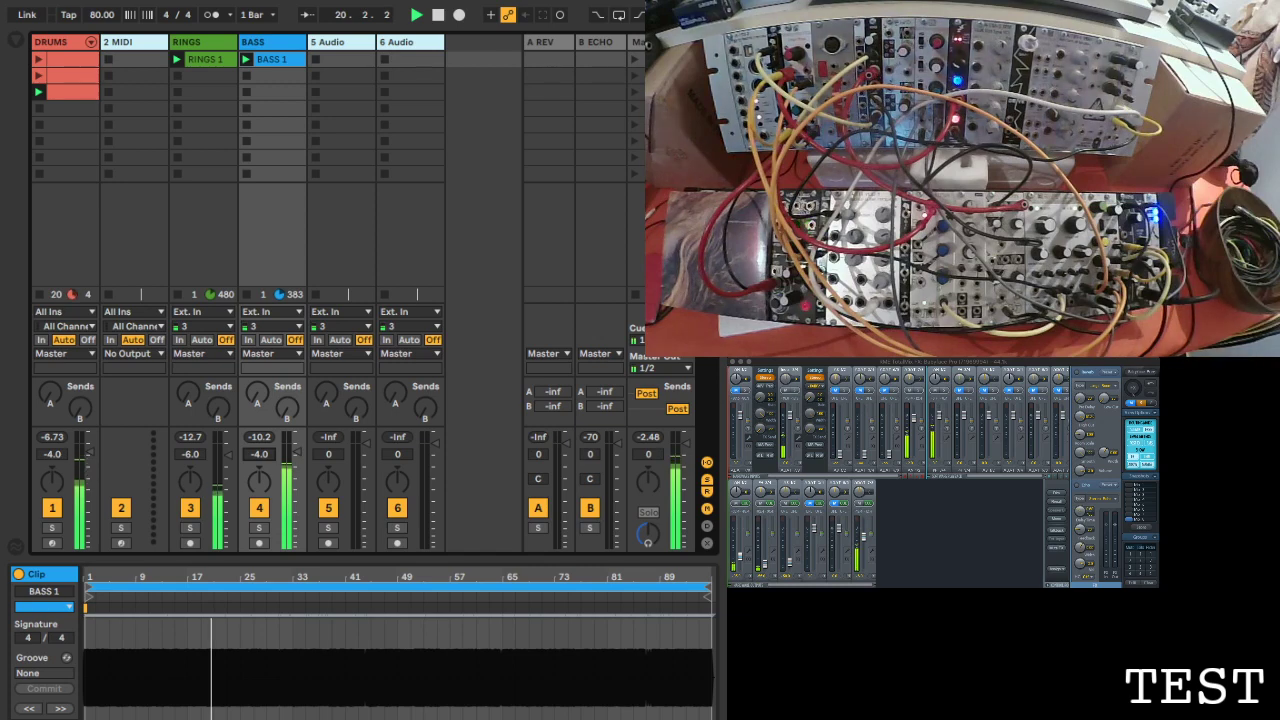
Step: Arm the fifth track for recording and rename it MELODY
{"action": "left_click", "coordinate": [328, 543]}
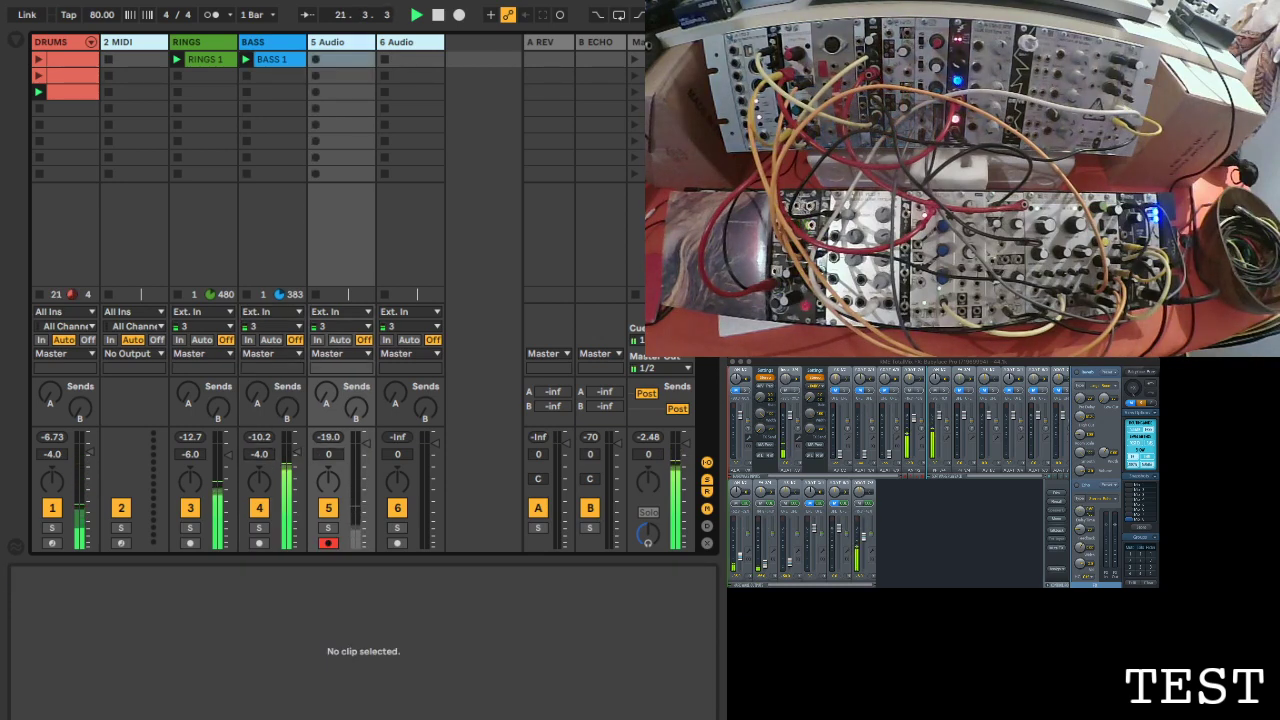
{"action": "key", "text": "ctrl+r"}
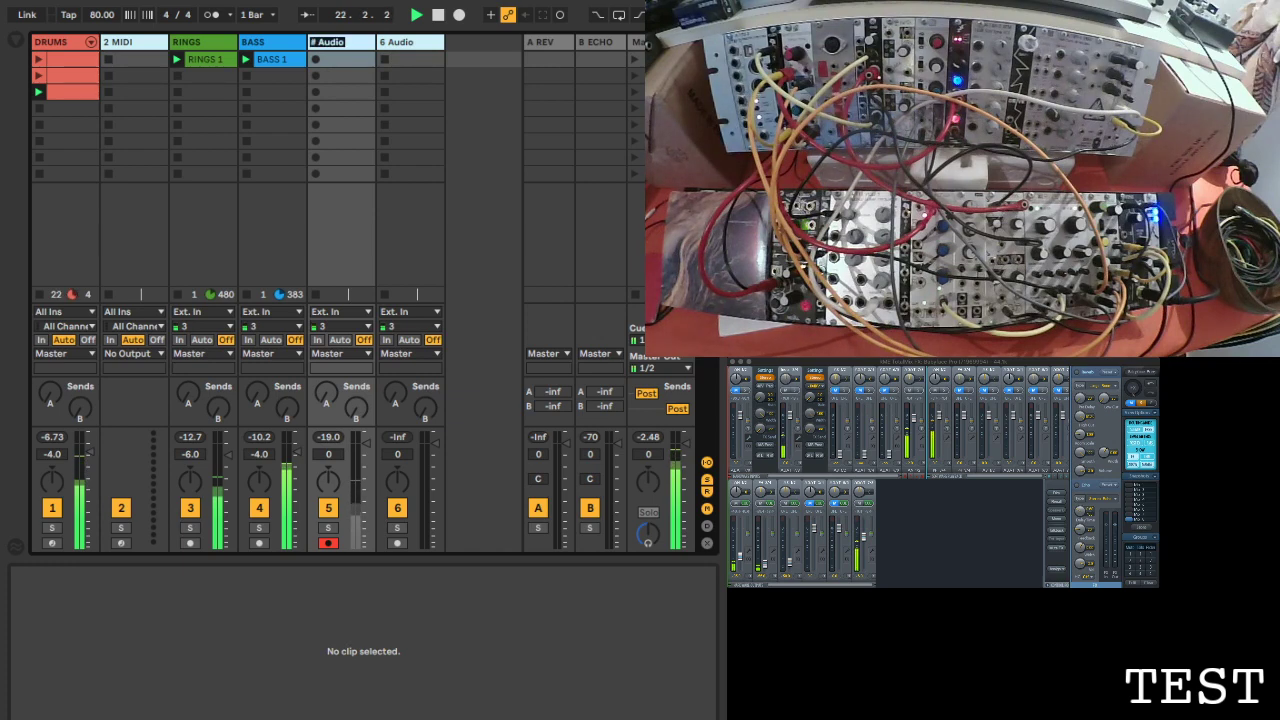
{"action": "type", "text": "MELODY"}
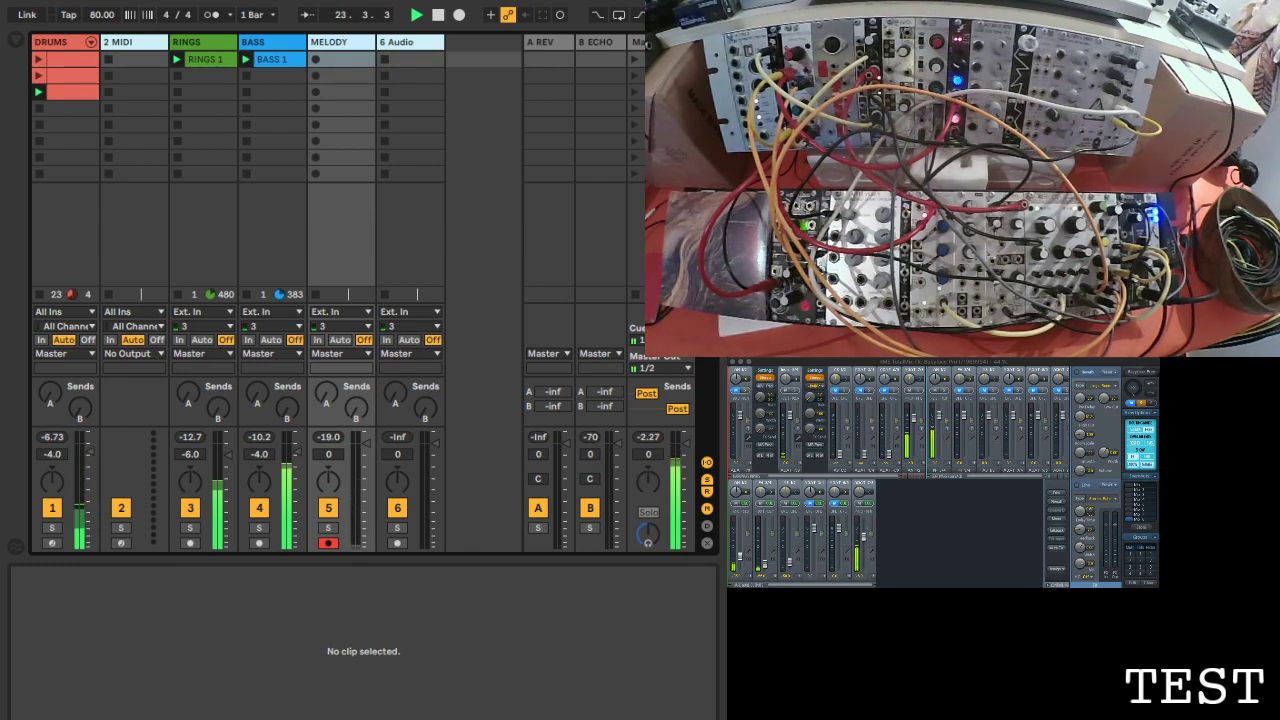
{"action": "key", "text": "Return"}
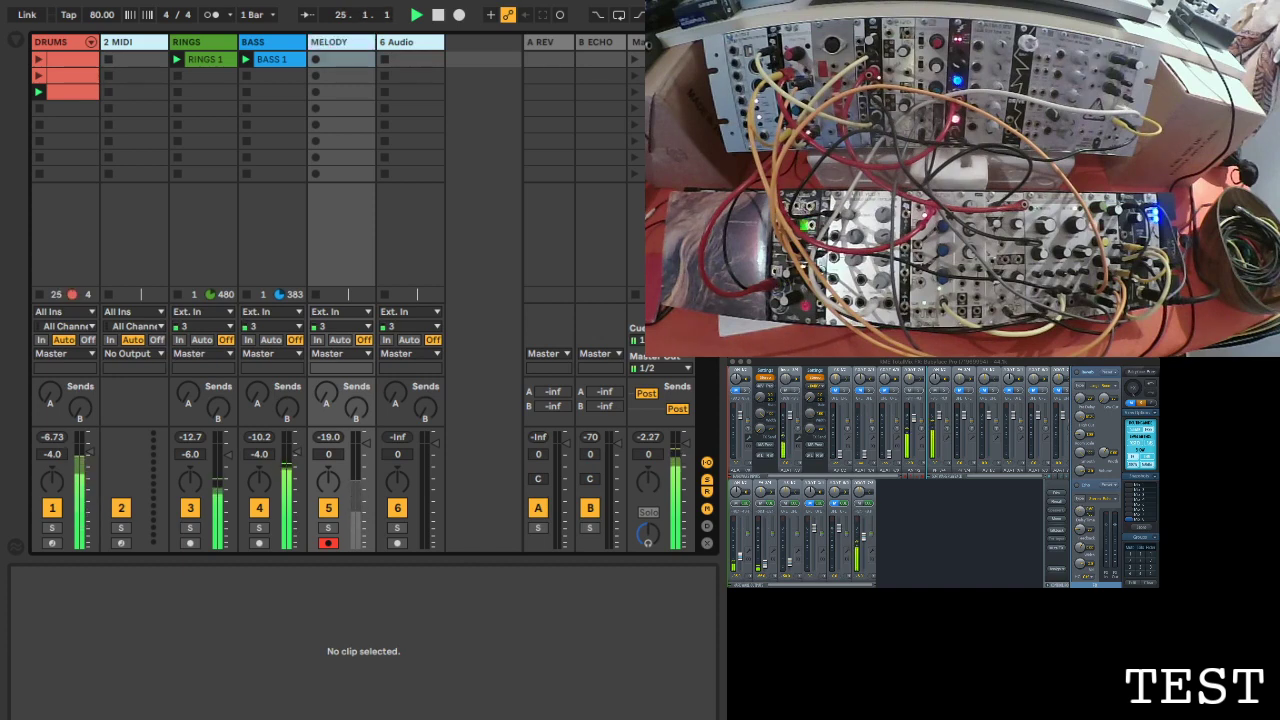
Step: Give the MELODY track a pink colour
{"action": "left_click", "coordinate": [410, 174]}
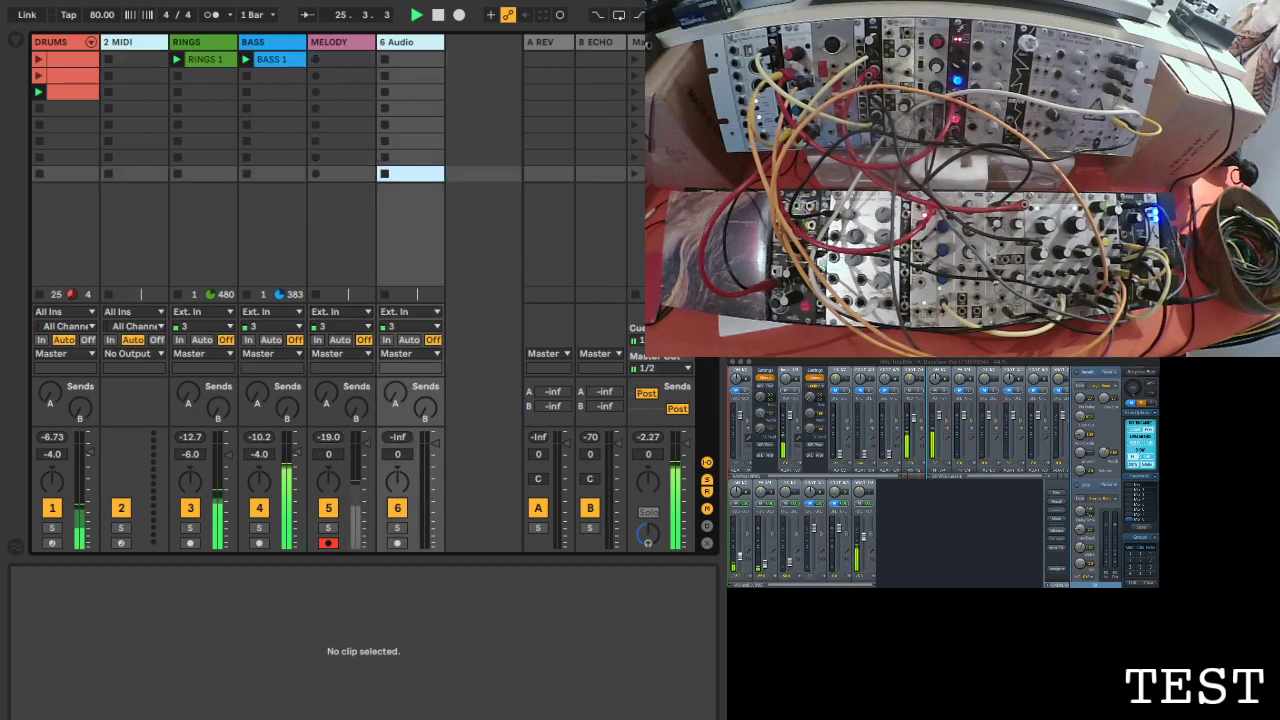
{"action": "left_click", "coordinate": [341, 174]}
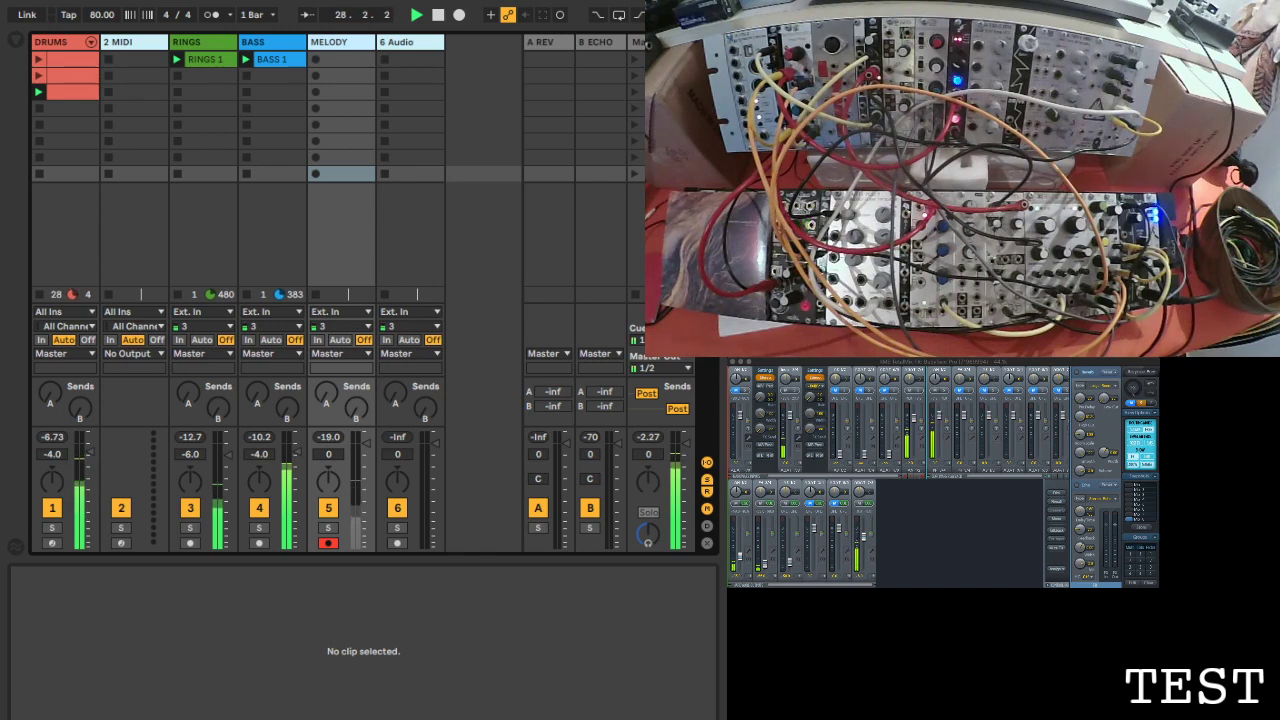
{"action": "left_click", "coordinate": [660, 141]}
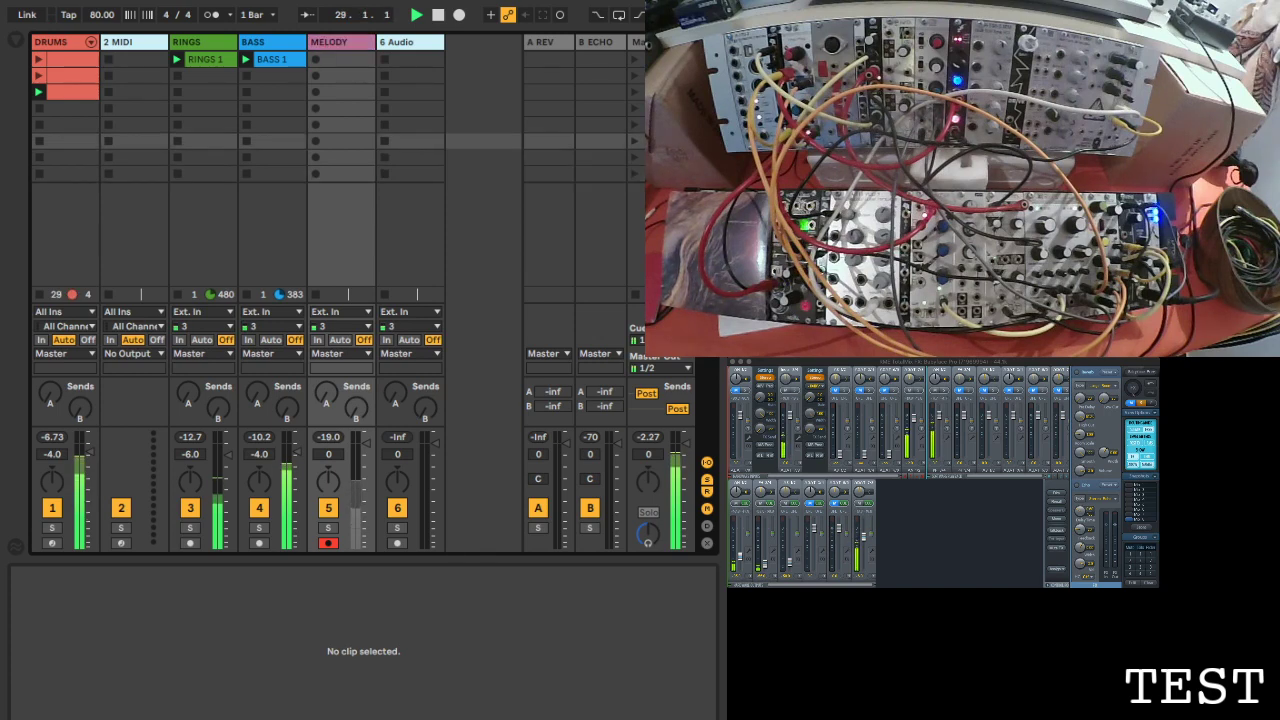
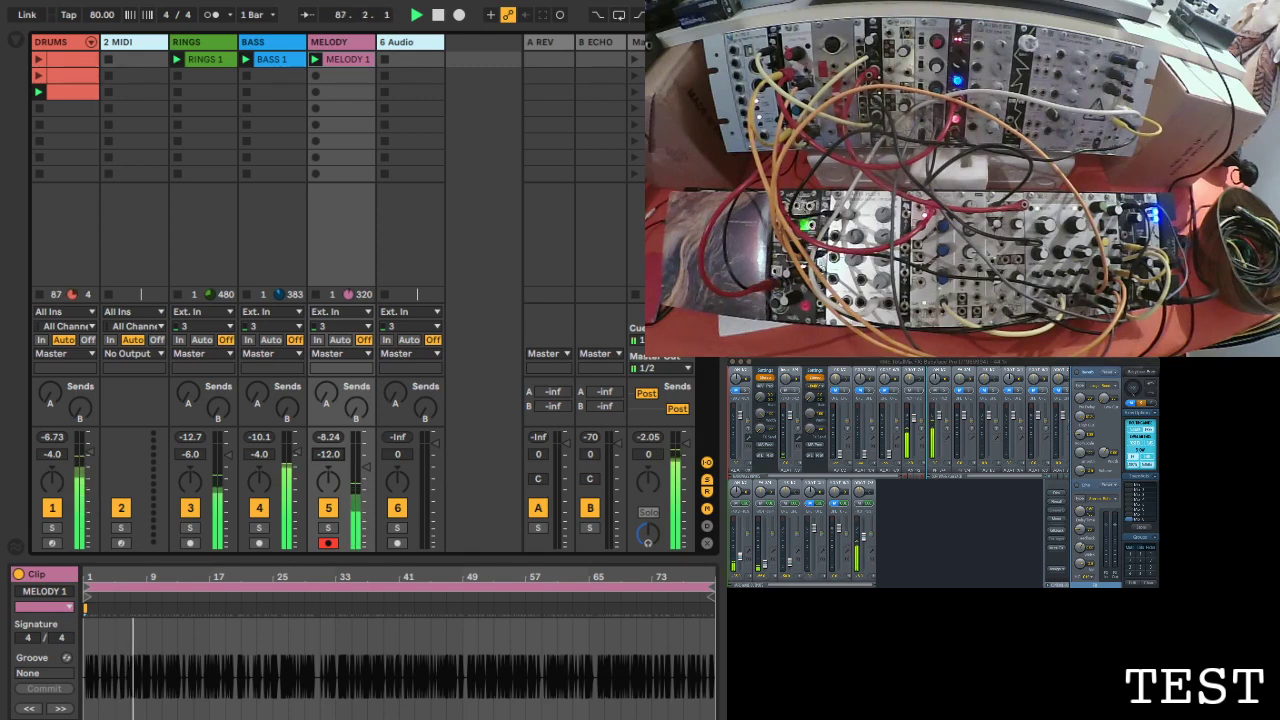
Step: Set the MELODY track's volume to -8, readjust it to -10 dB, and raise its send to the B ECHO return
{"action": "left_click", "coordinate": [329, 454]}
{"action": "type", "text": "-"}
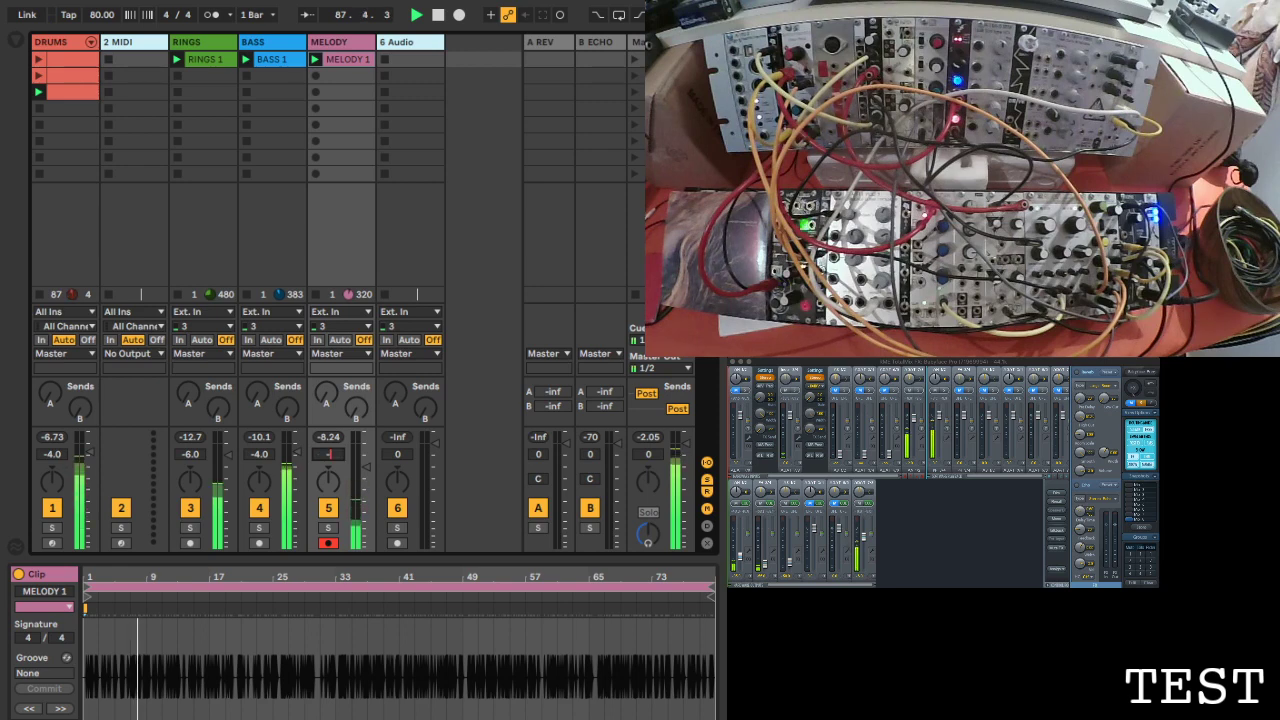
{"action": "type", "text": "8"}
{"action": "key", "text": "Return"}
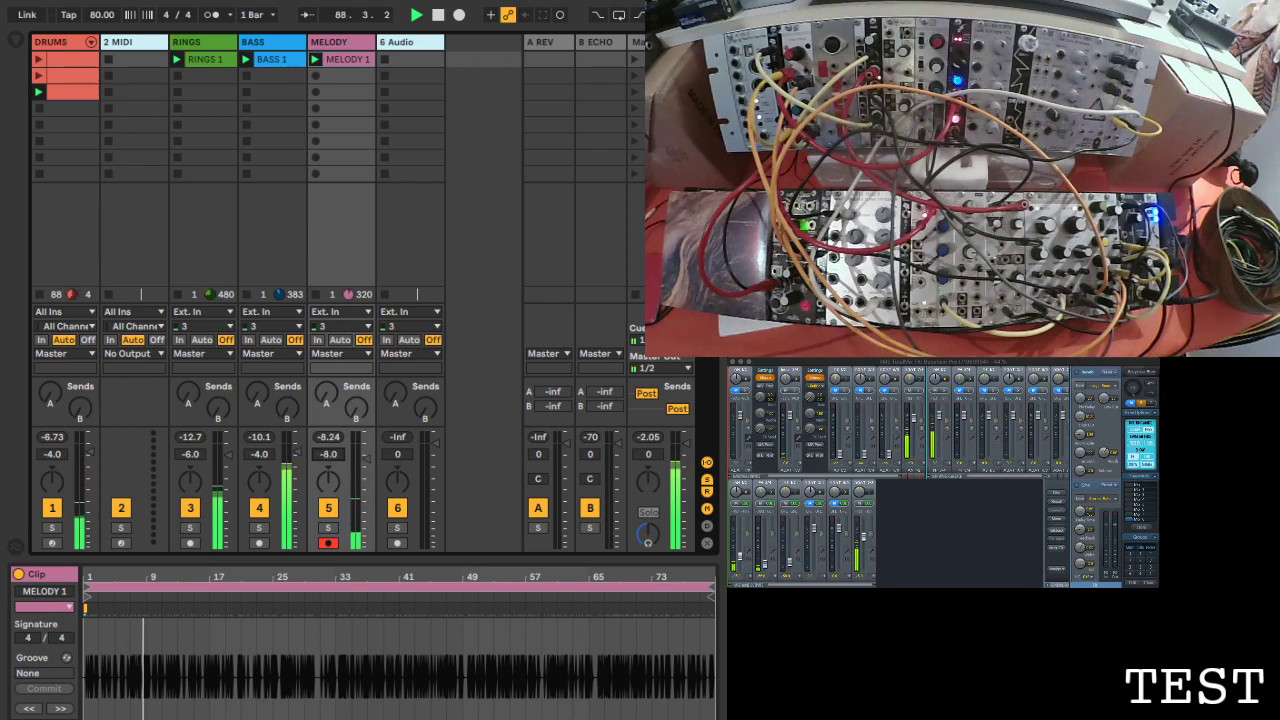
{"action": "type", "text": "-10"}
{"action": "key", "text": "Return"}
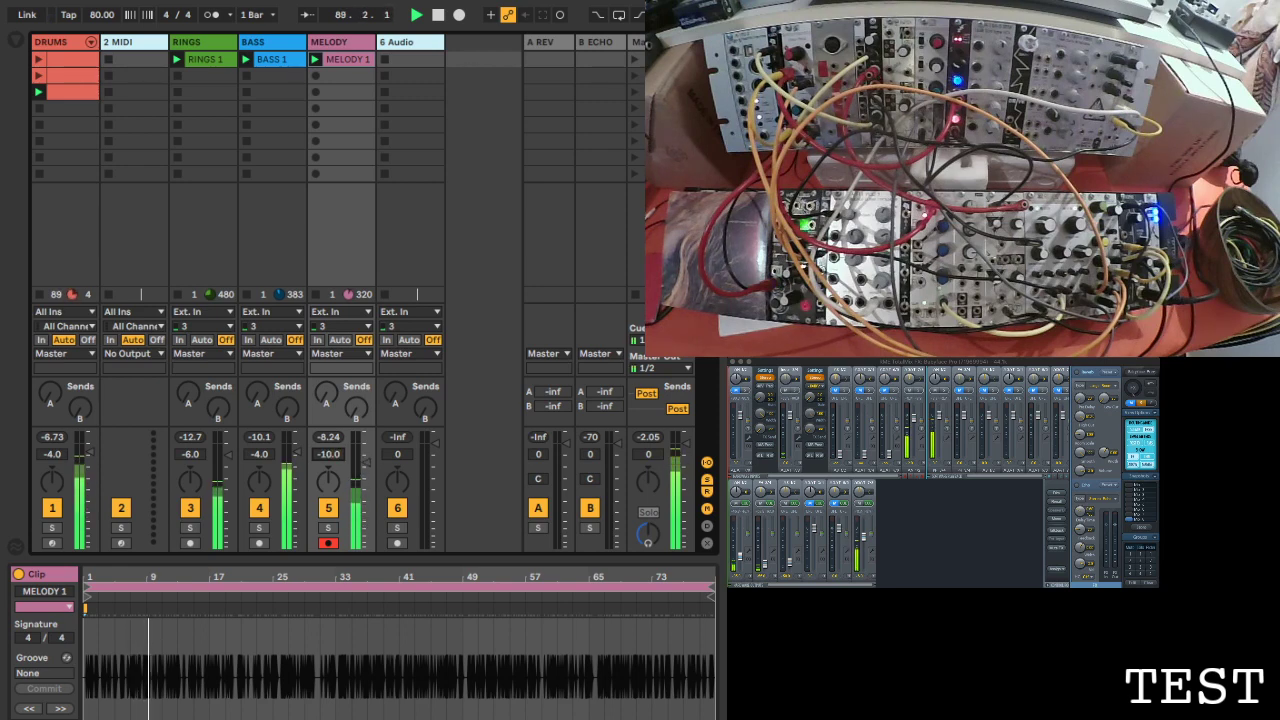
{"action": "type", "text": "0"}
{"action": "key", "text": "Return"}
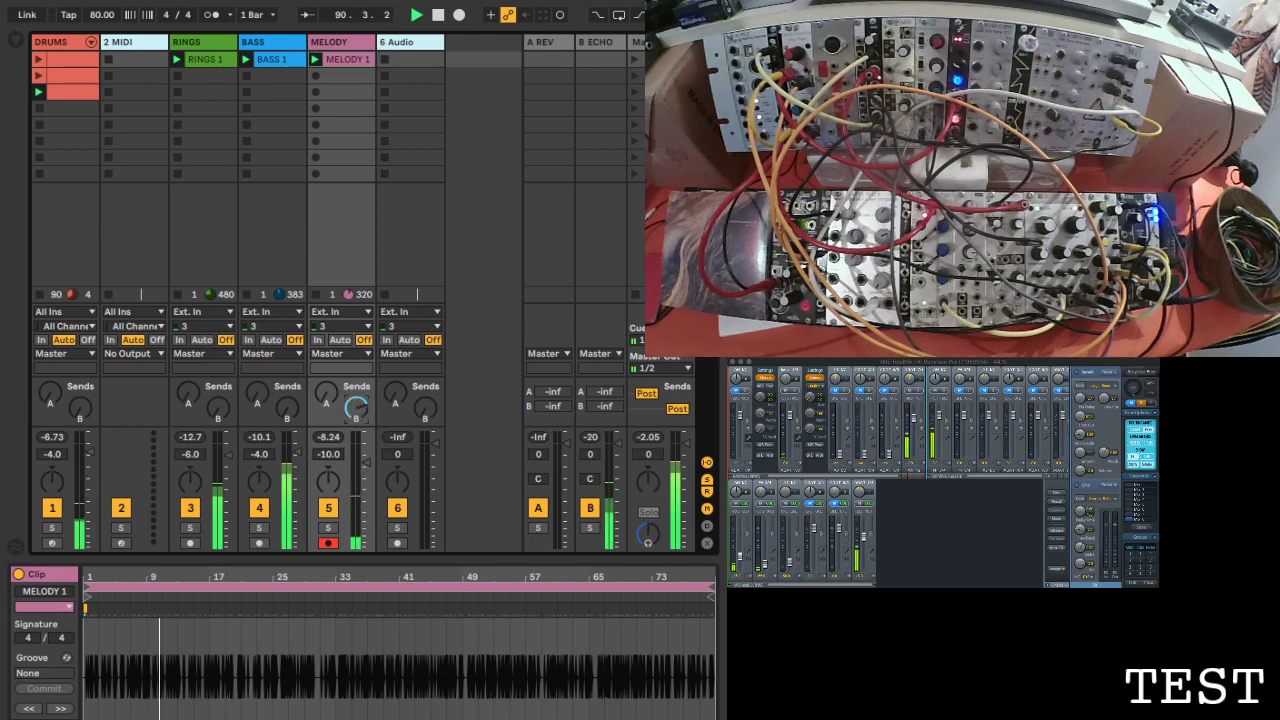
Step: Try the MELODY track's A REV send at 0 dB, and reset the send to its default
{"action": "left_click", "coordinate": [326, 396]}
{"action": "type", "text": "0"}
{"action": "key", "text": "Return"}
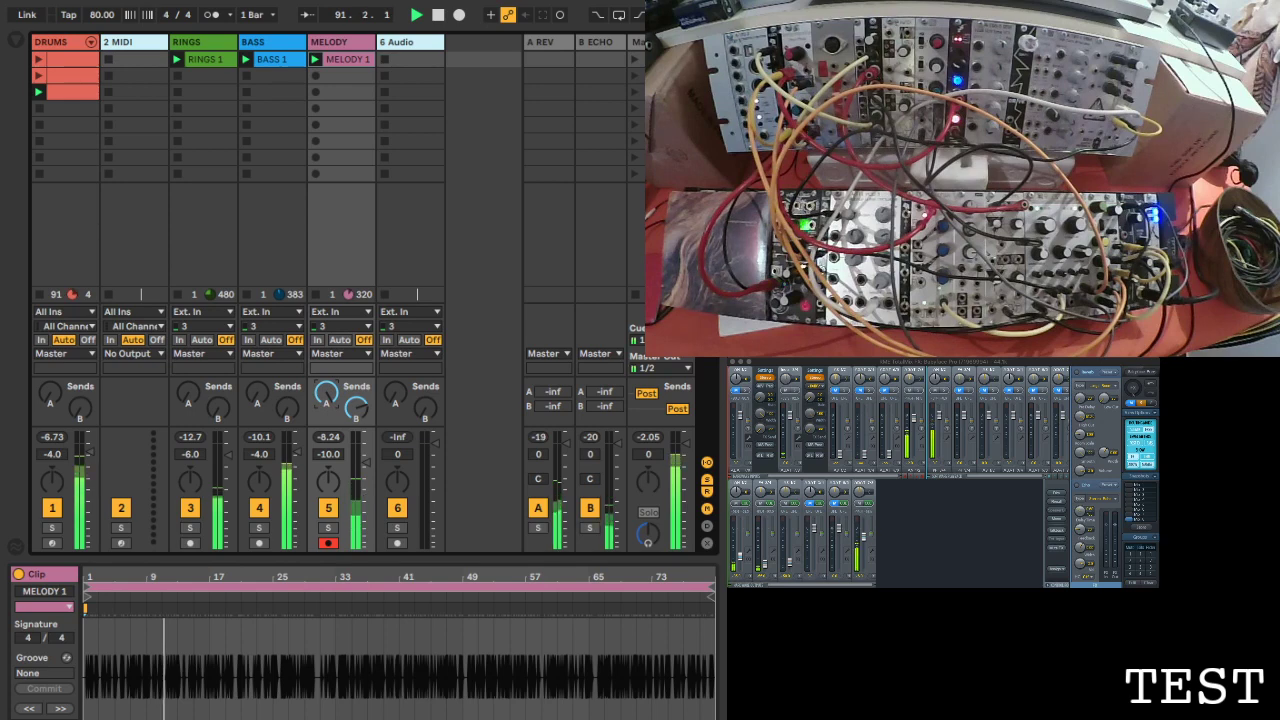
{"action": "key", "text": "Delete"}
Step: Enable session automation recording and record changes of the A REV send into the MELODY 1 clip
{"action": "left_click", "coordinate": [550, 200]}
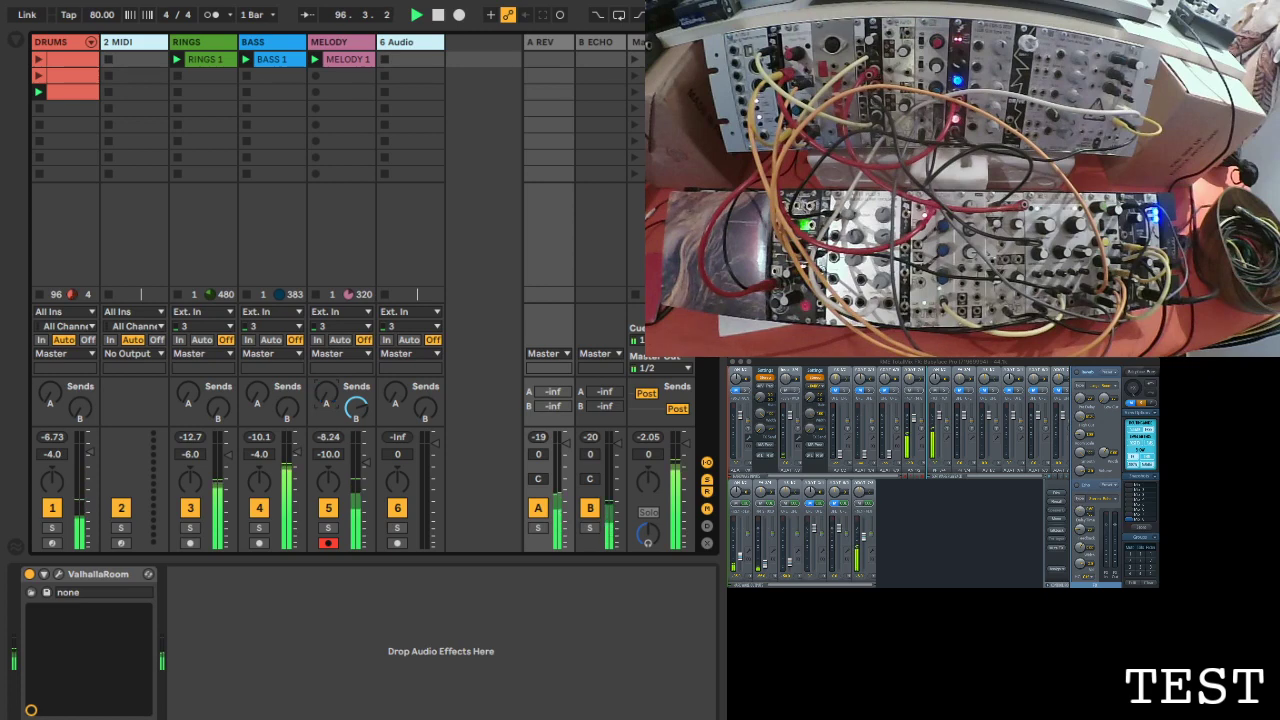
{"action": "left_click", "coordinate": [347, 59]}
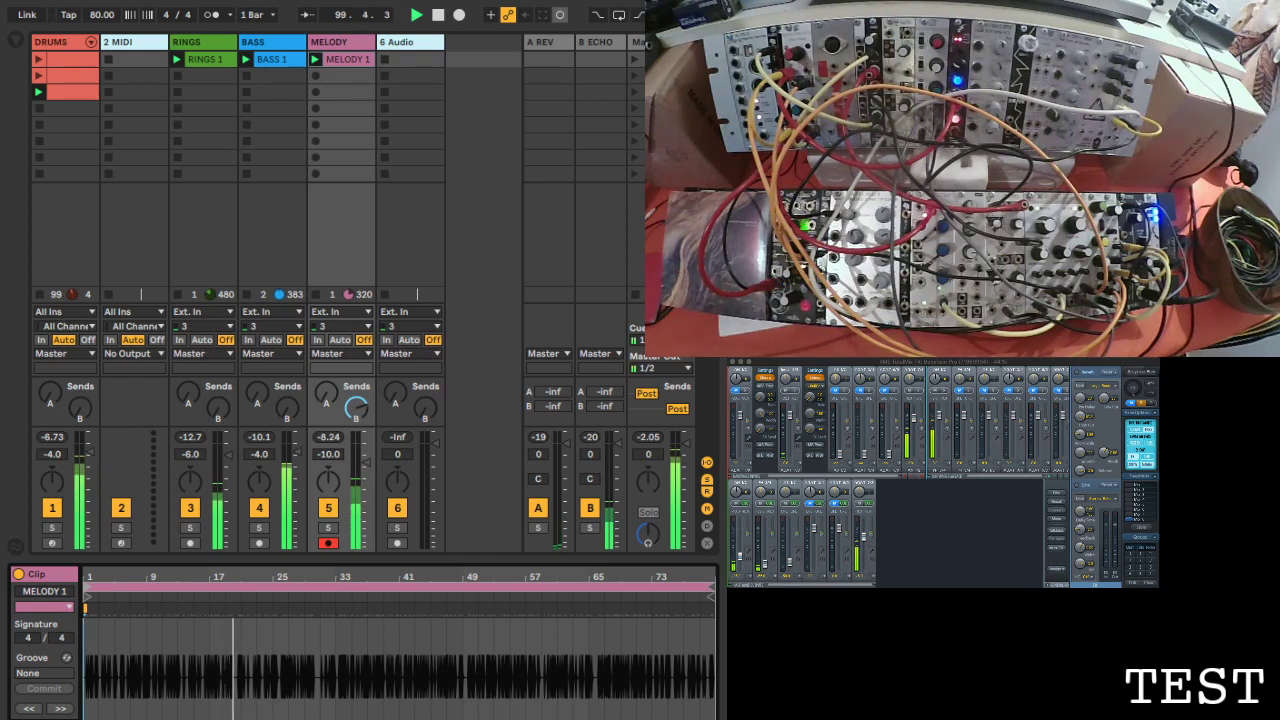
{"action": "left_click", "coordinate": [14, 546]}
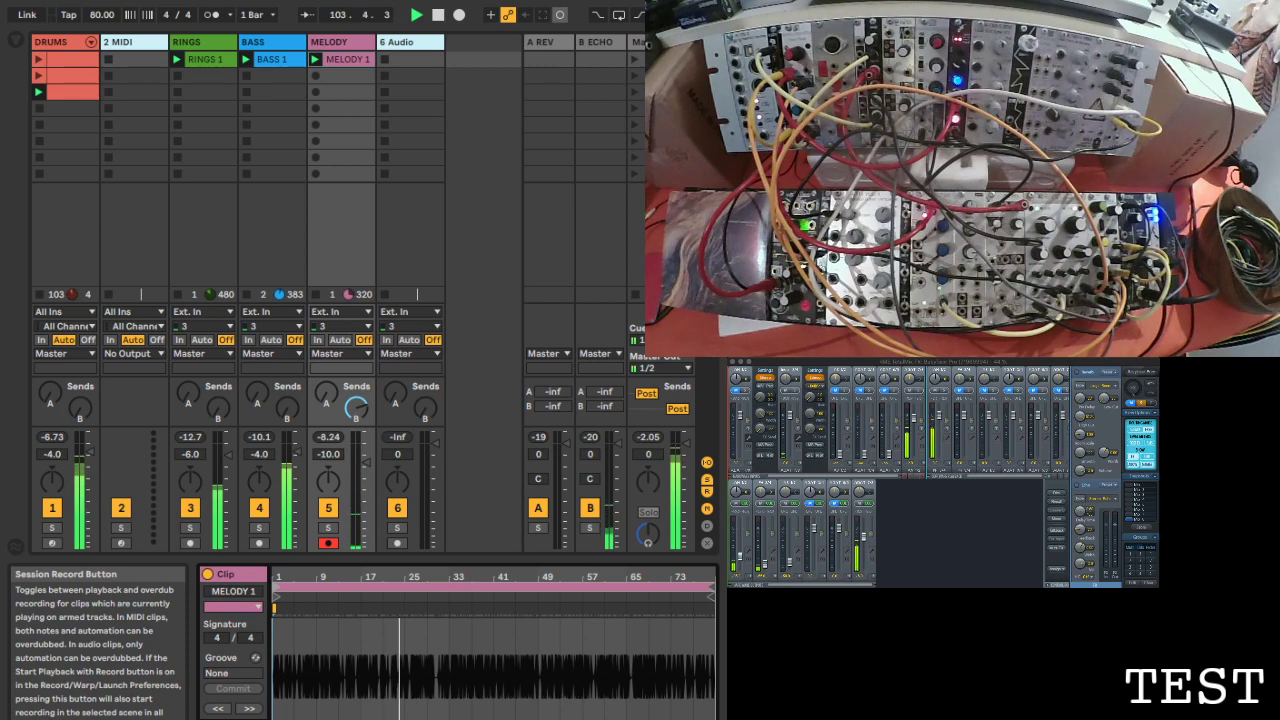
{"action": "left_click", "coordinate": [559, 14]}
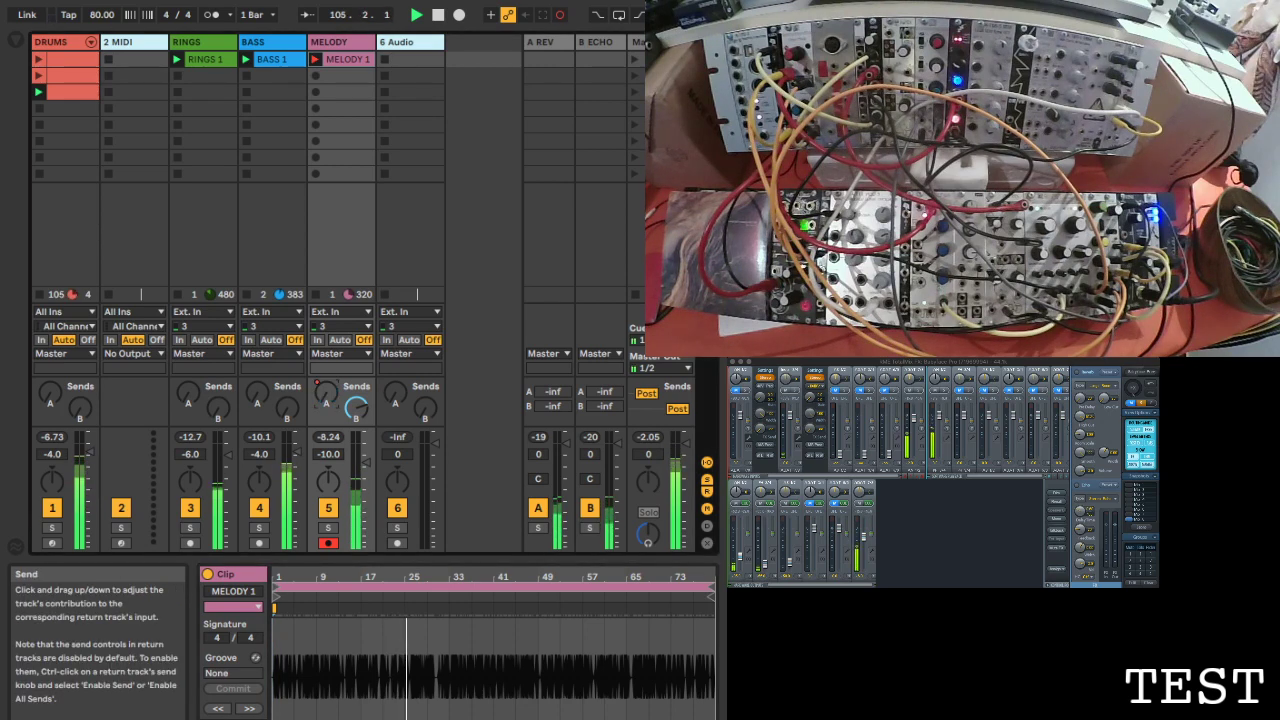
{"action": "key", "text": "shift+question"}
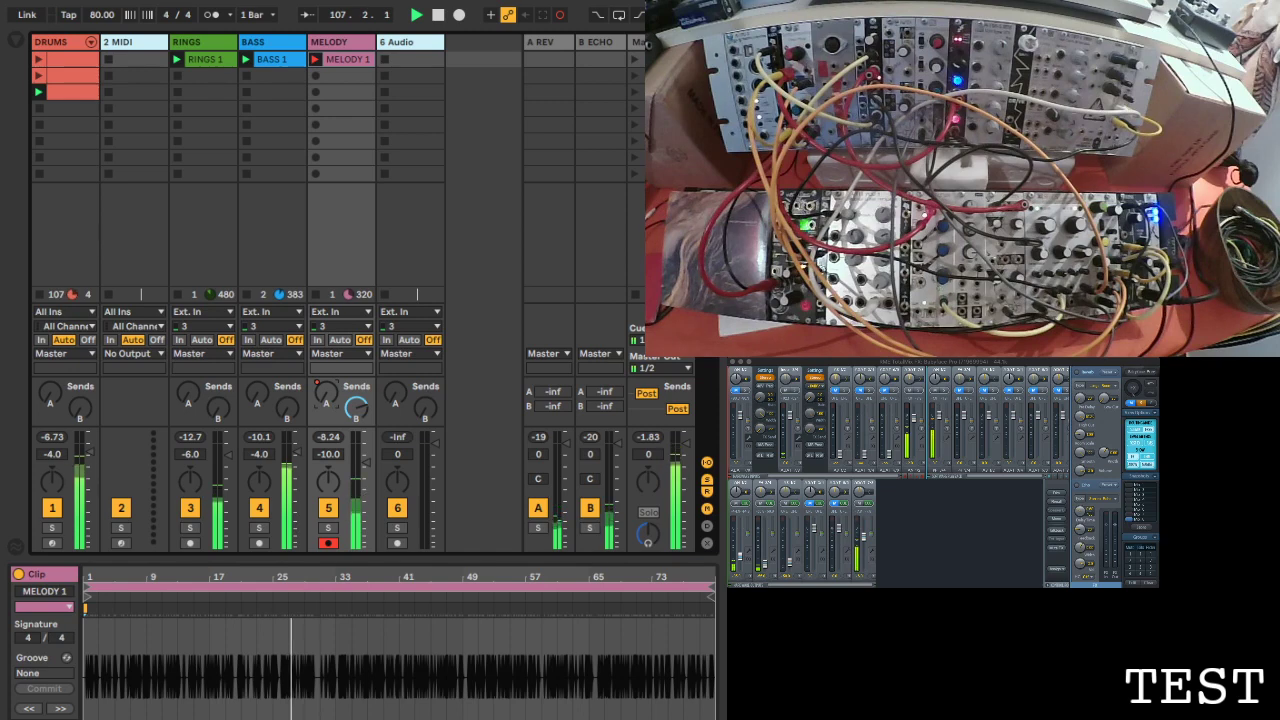
{"action": "left_click", "coordinate": [326, 395]}
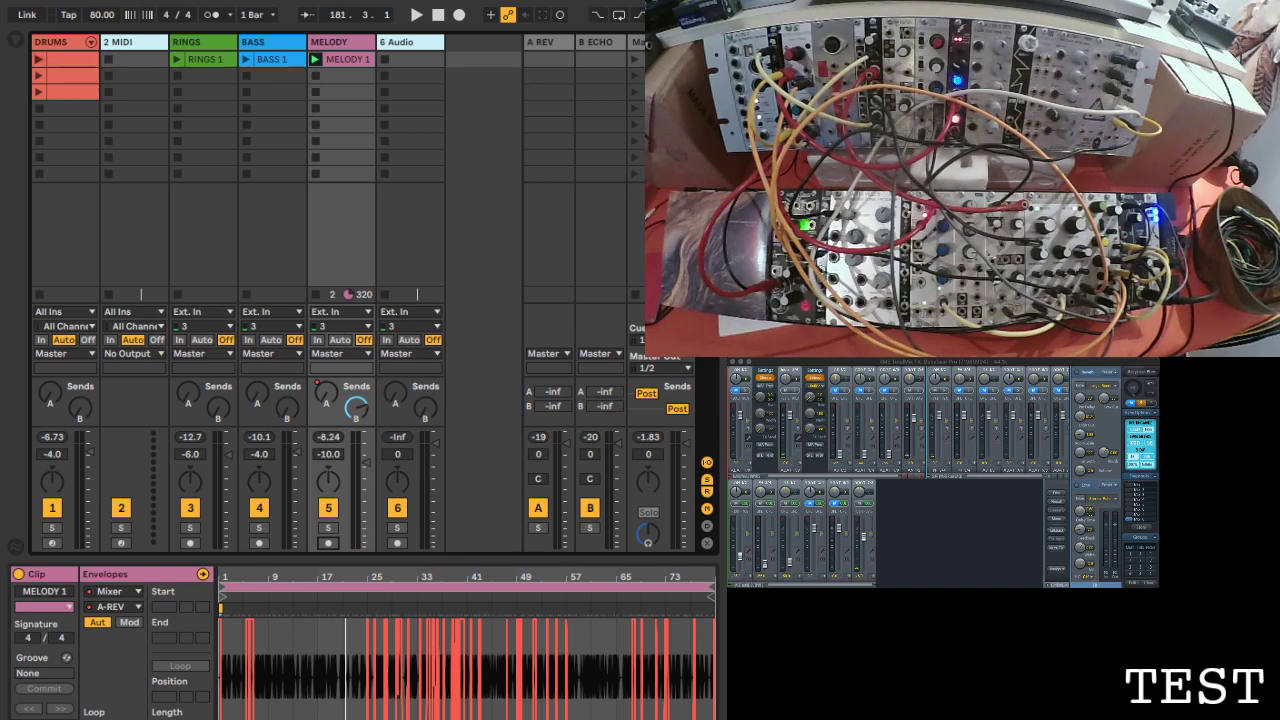
Step: Play the session and try raising the RINGS track's A REV send while the RINGS 1 clip is running
{"action": "key", "text": "space"}
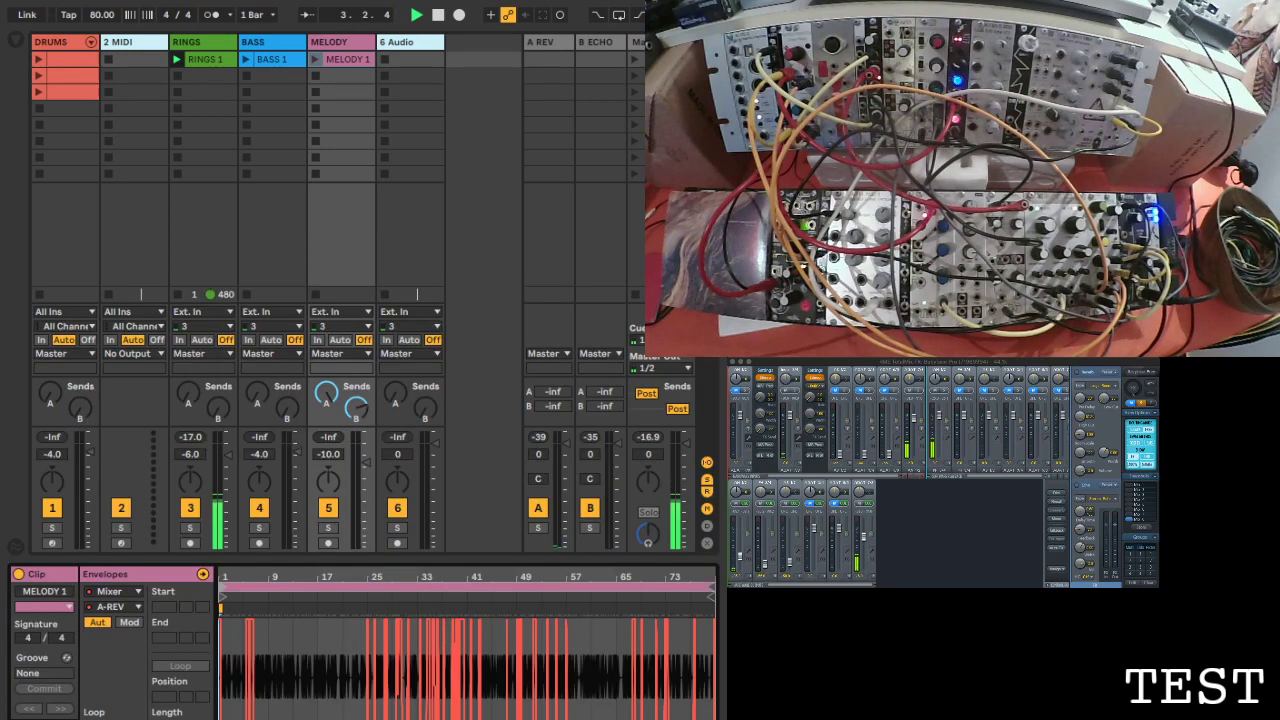
{"action": "left_click", "coordinate": [204, 59]}
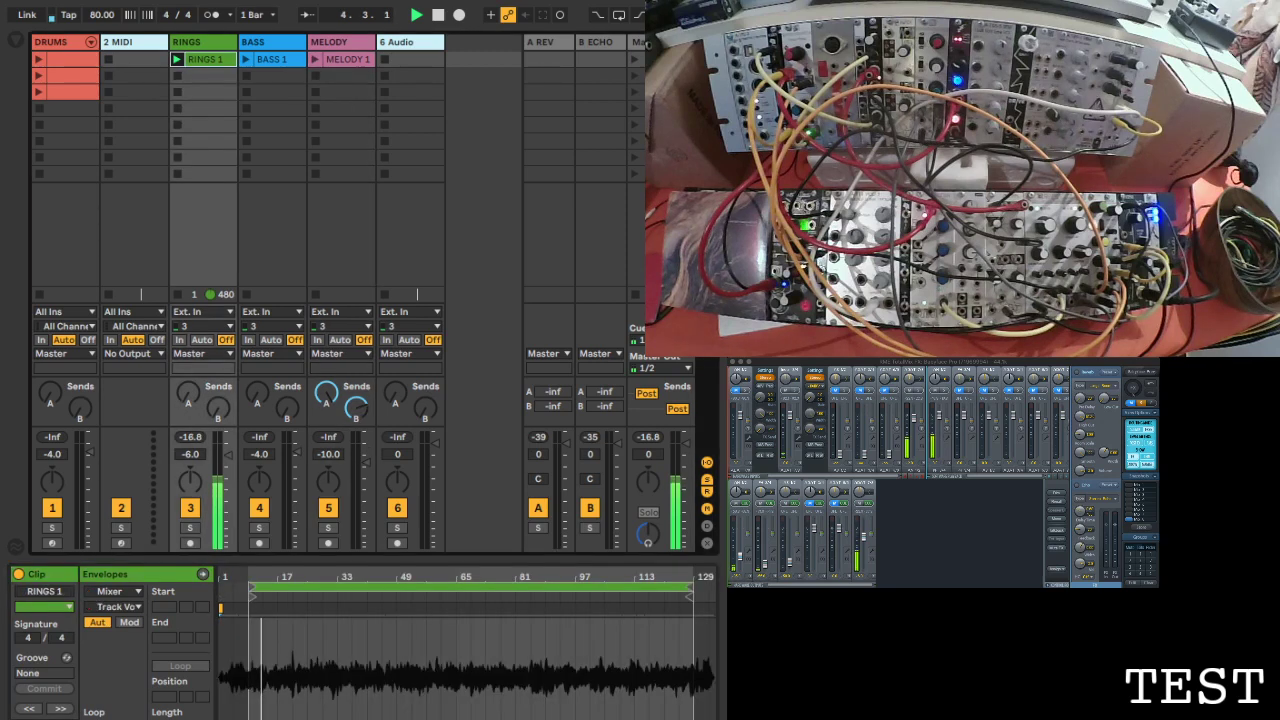
{"action": "left_click_drag", "start_coordinate": [188, 396], "coordinate": [188, 340]}
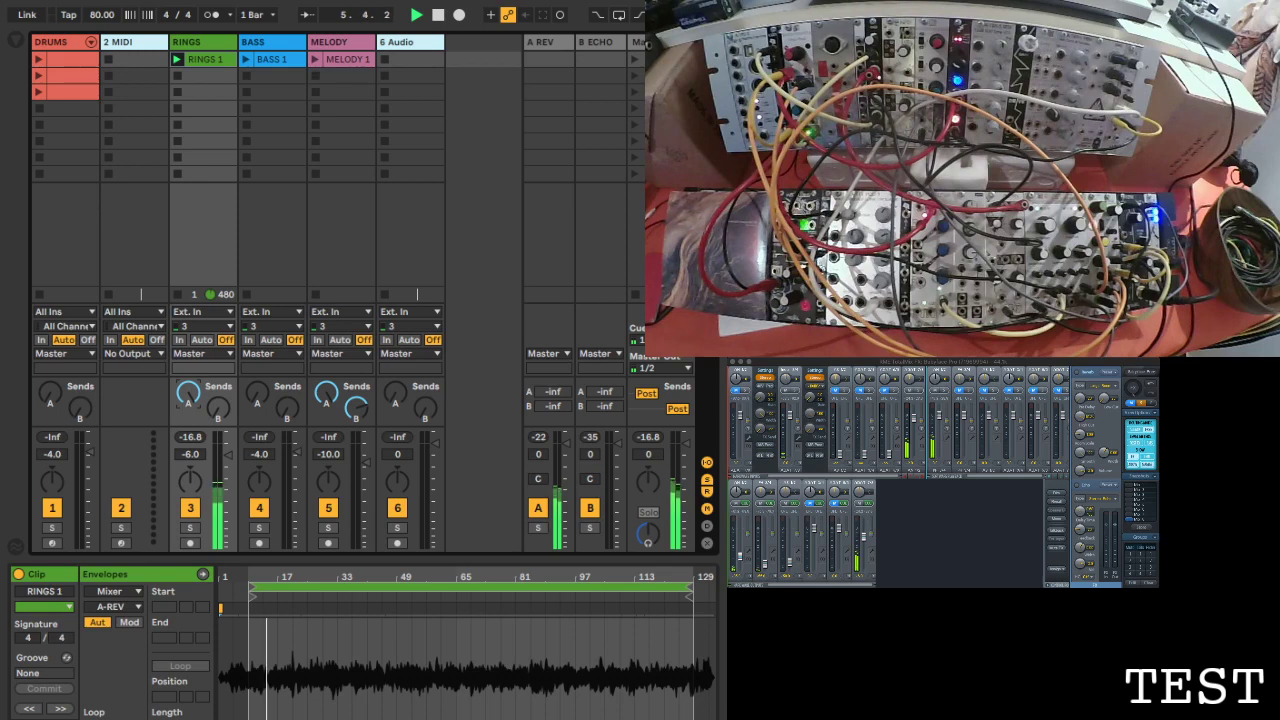
Step: Add the Tal-Chorus-LX VST plug-in to the MELODY track's device chain
{"action": "left_click", "coordinate": [345, 59]}
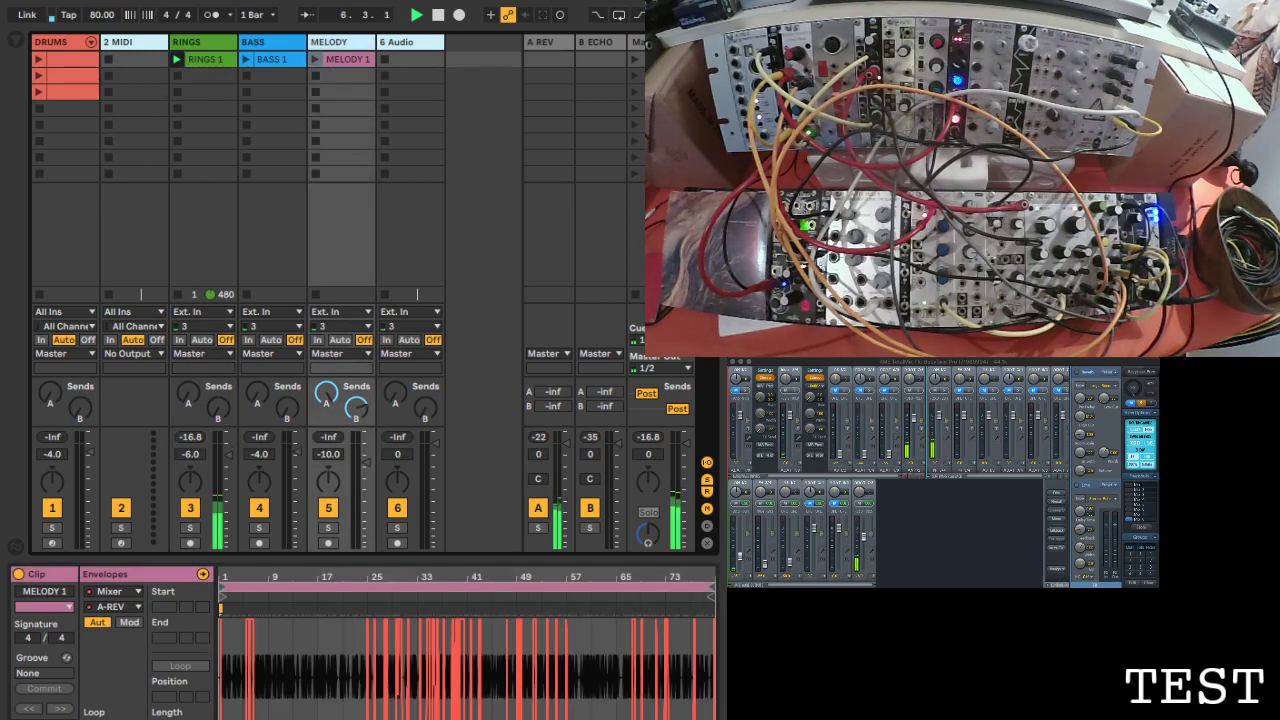
{"action": "key", "text": "super+alt+b"}
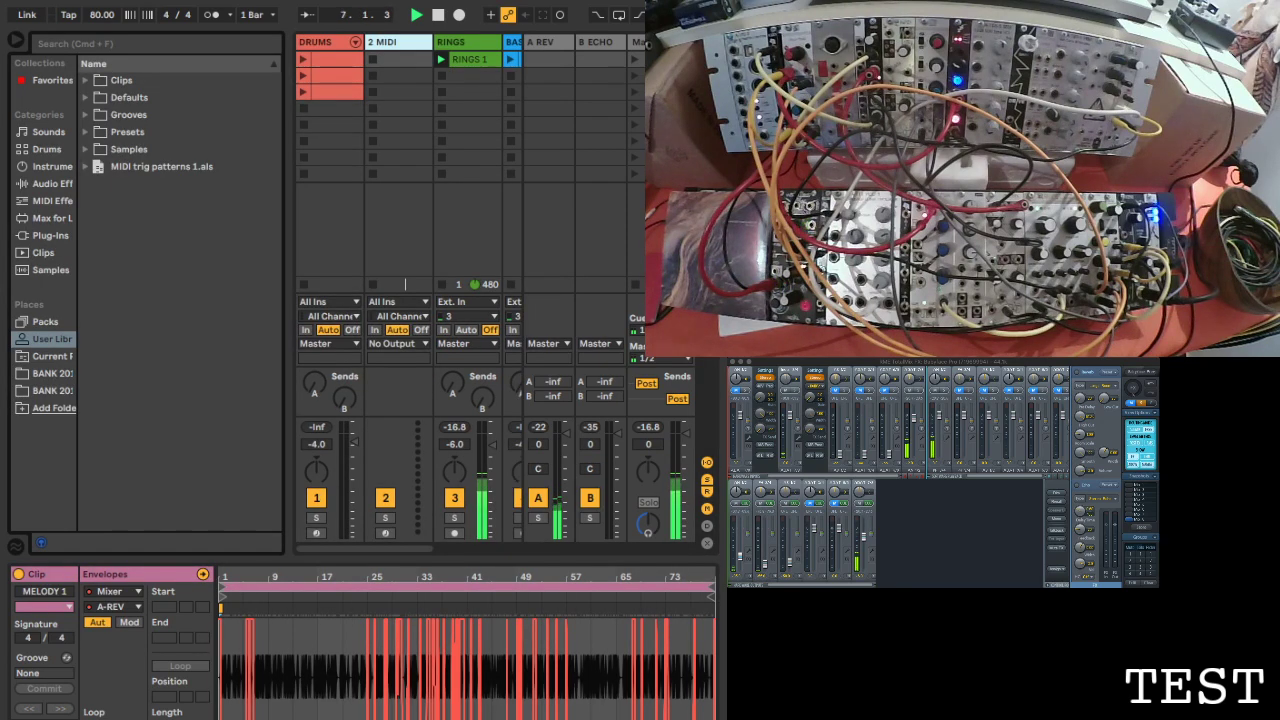
{"action": "left_click", "coordinate": [45, 235]}
{"action": "left_click", "coordinate": [98, 97]}
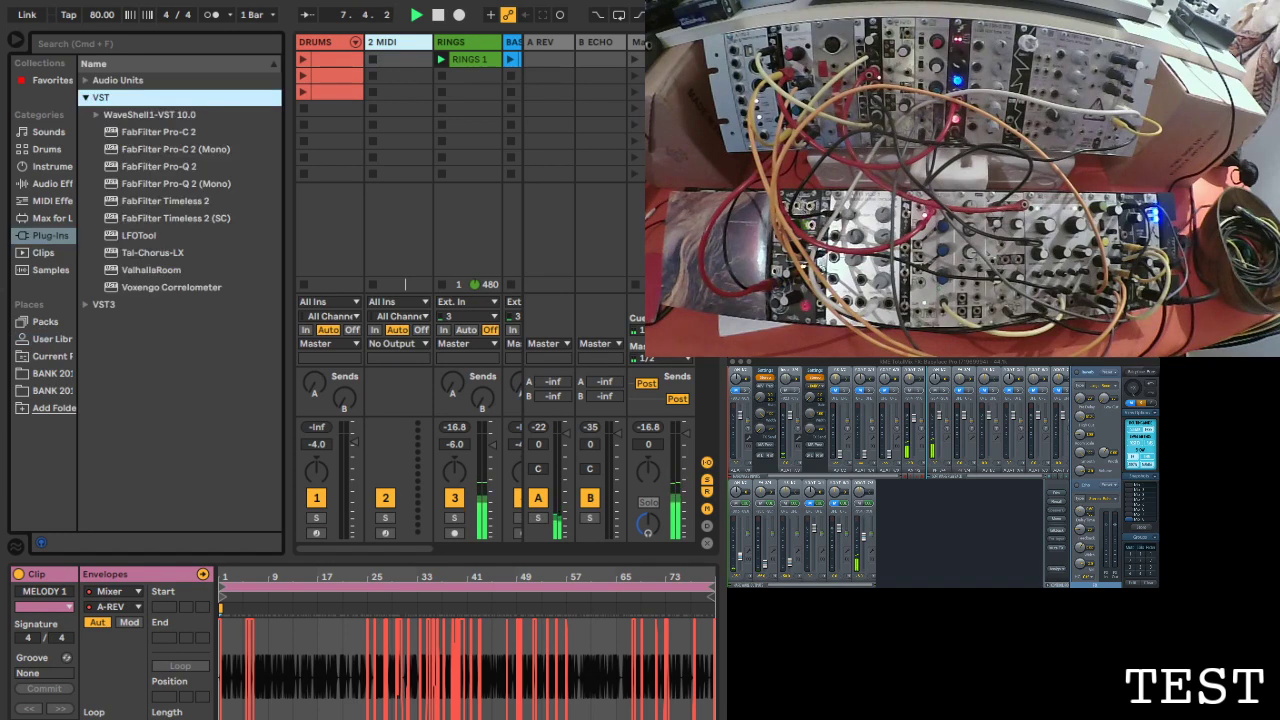
{"action": "left_click", "coordinate": [152, 252]}
{"action": "scroll", "coordinate": [409, 160], "scroll_direction": "right", "scroll_amount": 2}
{"action": "key", "text": "super+t"}
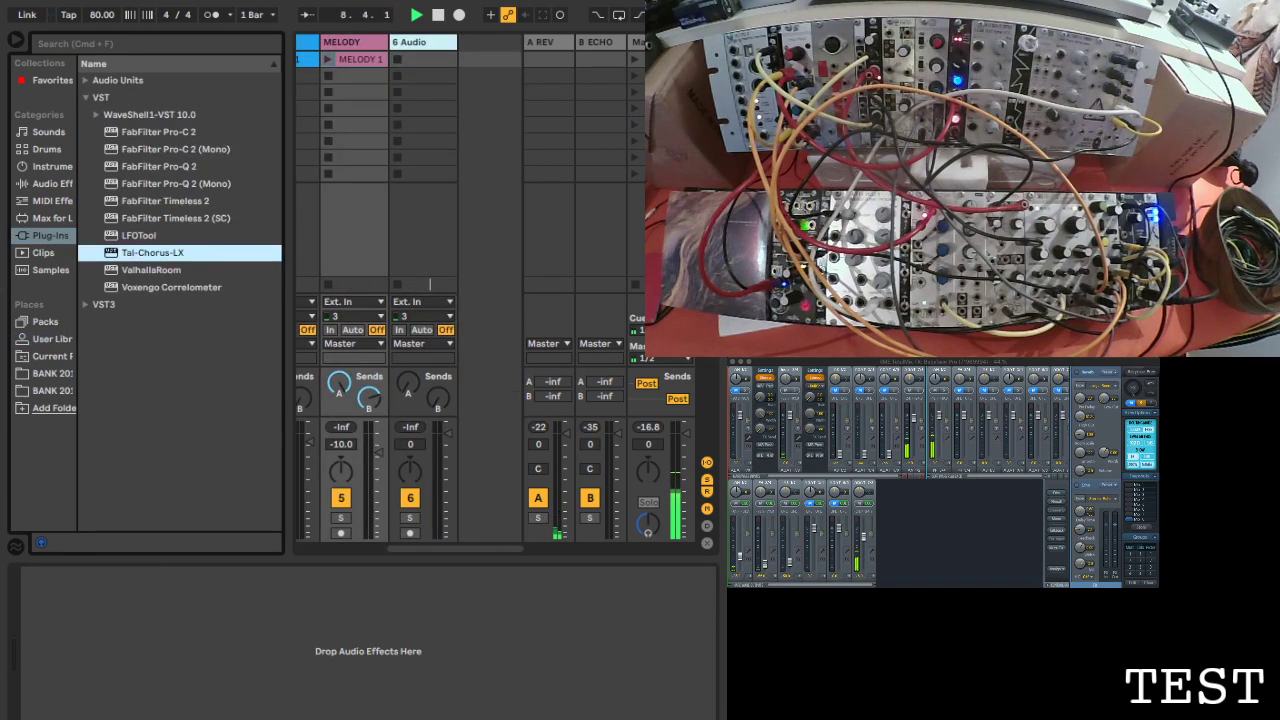
{"action": "key", "text": "Return"}
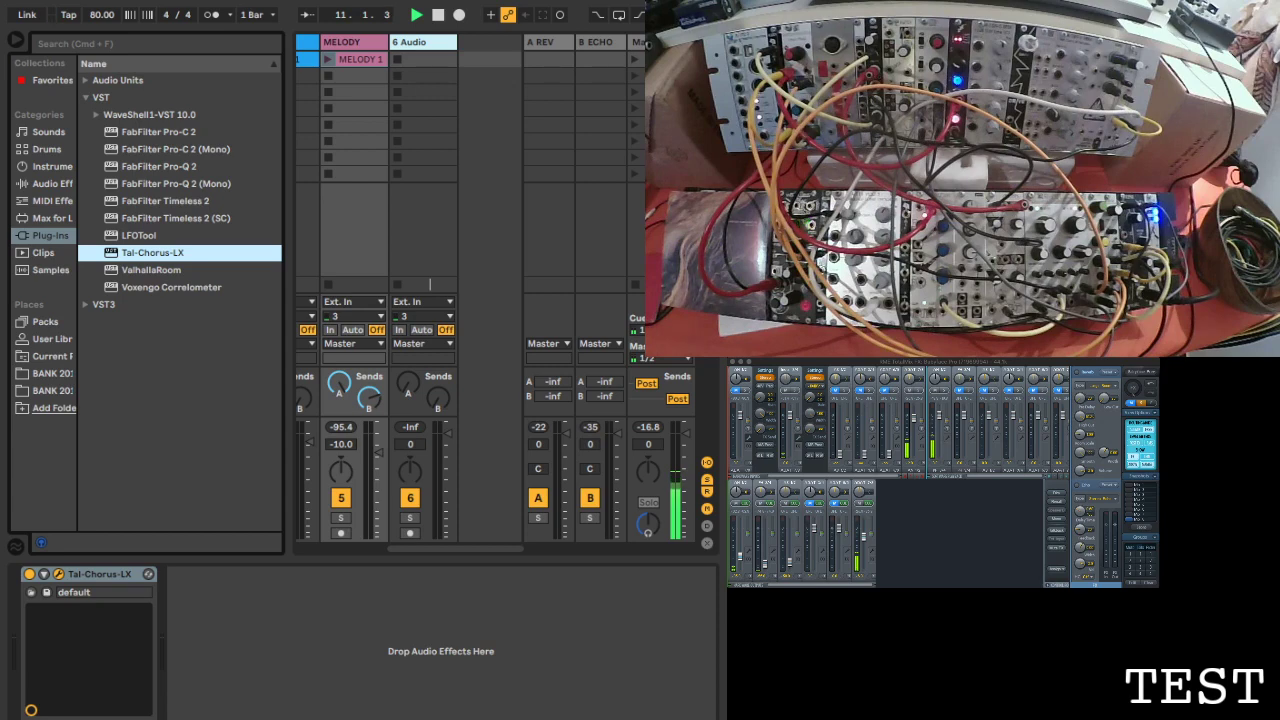
{"action": "key", "text": "super+alt+b"}
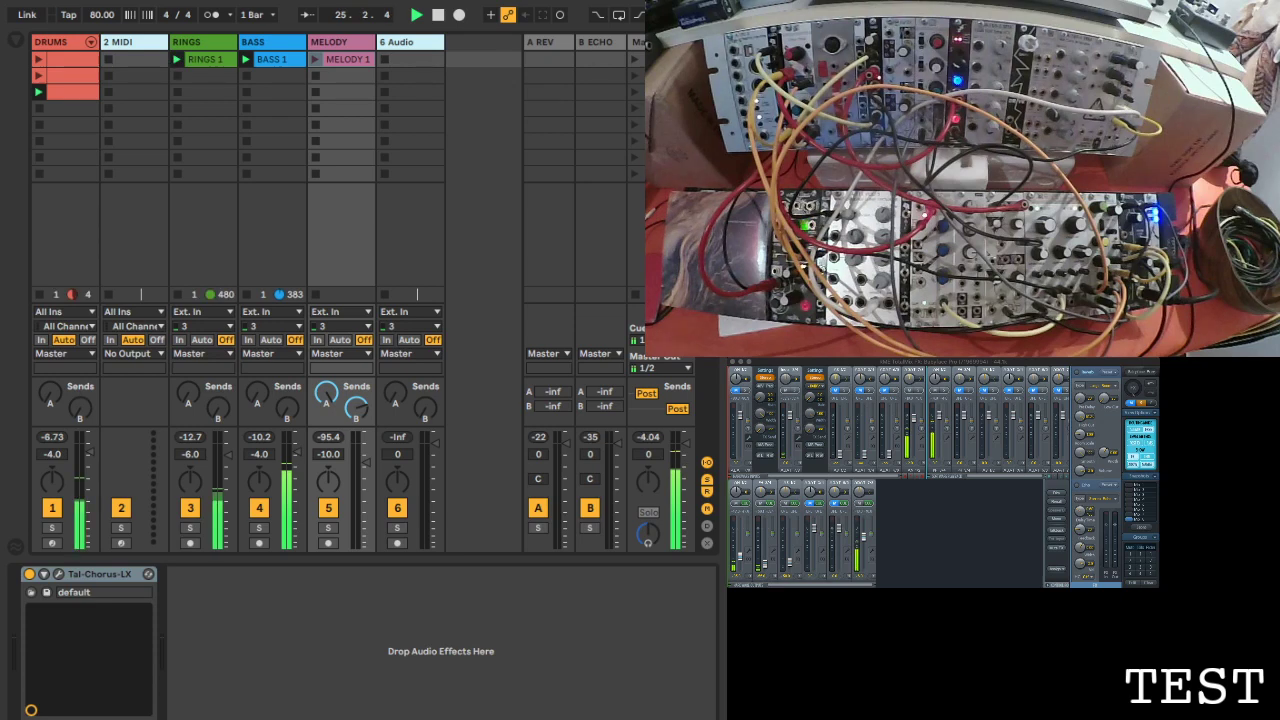
Step: Set the RINGS track's volume to -8 dB
{"action": "left_click", "coordinate": [190, 454]}
{"action": "type", "text": "-"}
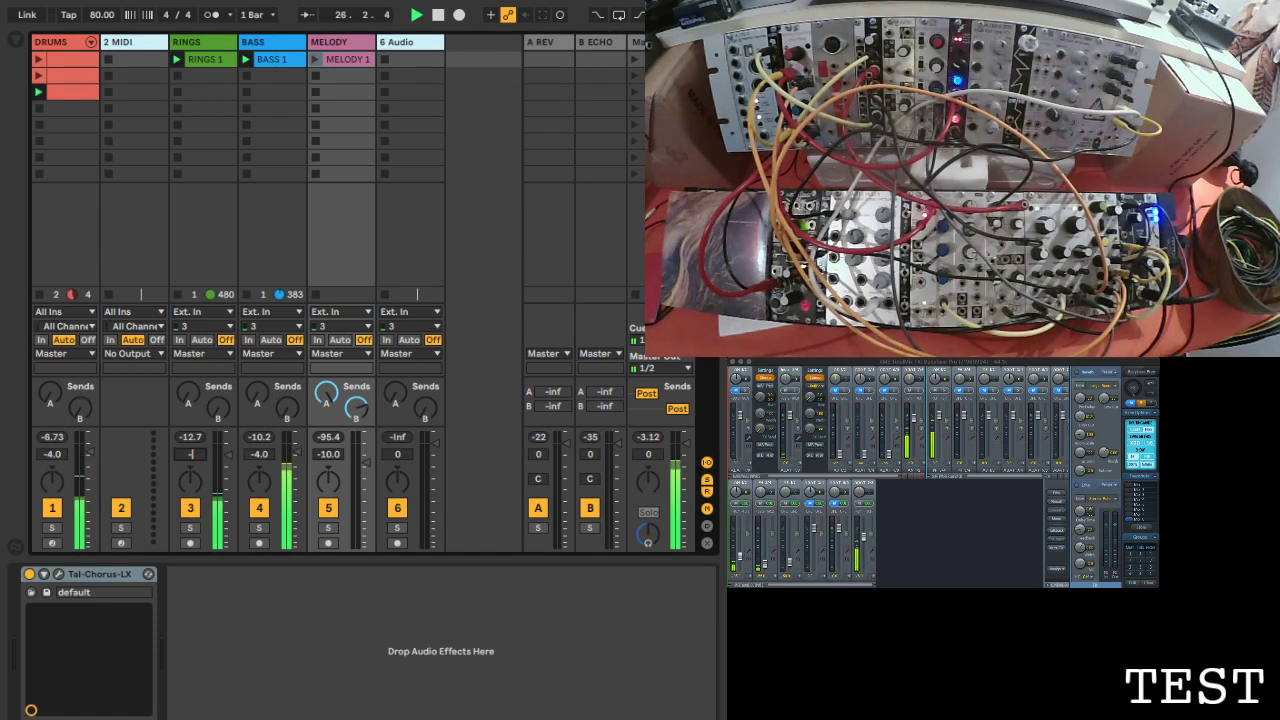
{"action": "type", "text": "8"}
{"action": "key", "text": "Return"}
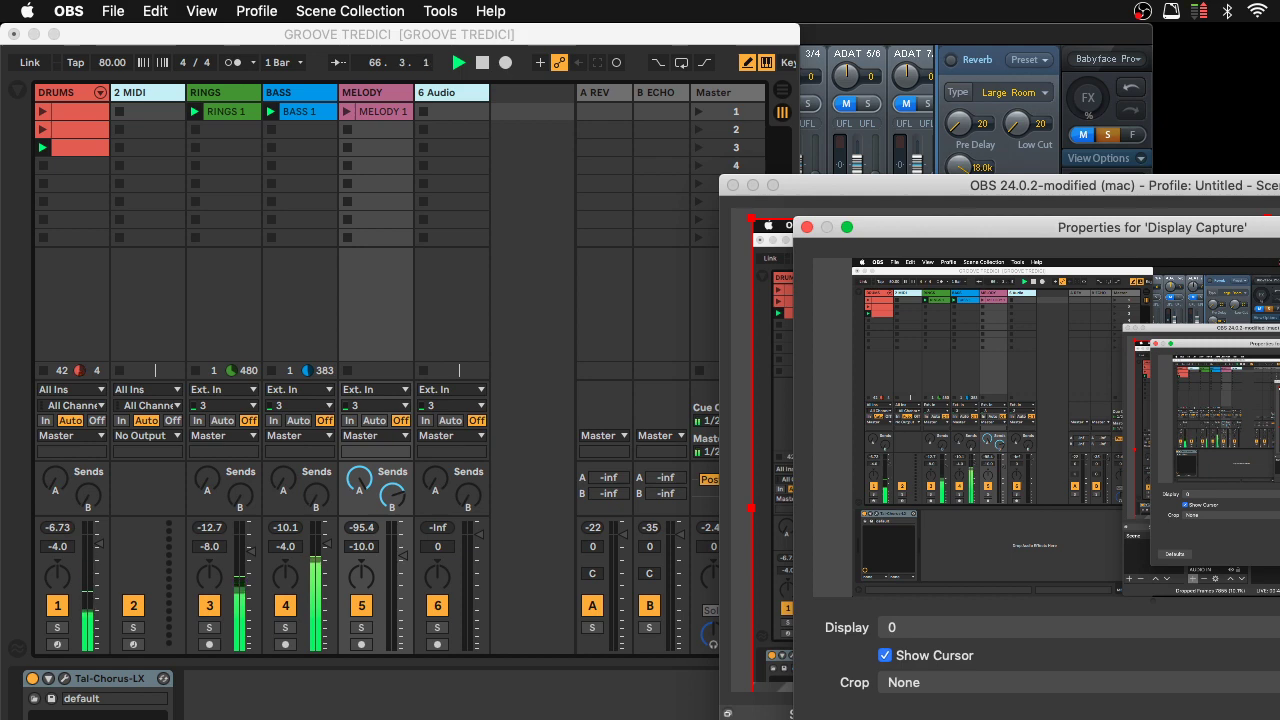
Step: Accept the Display Capture source's properties in OBS, and reposition and shrink the OBS window
{"action": "key", "text": "Return"}
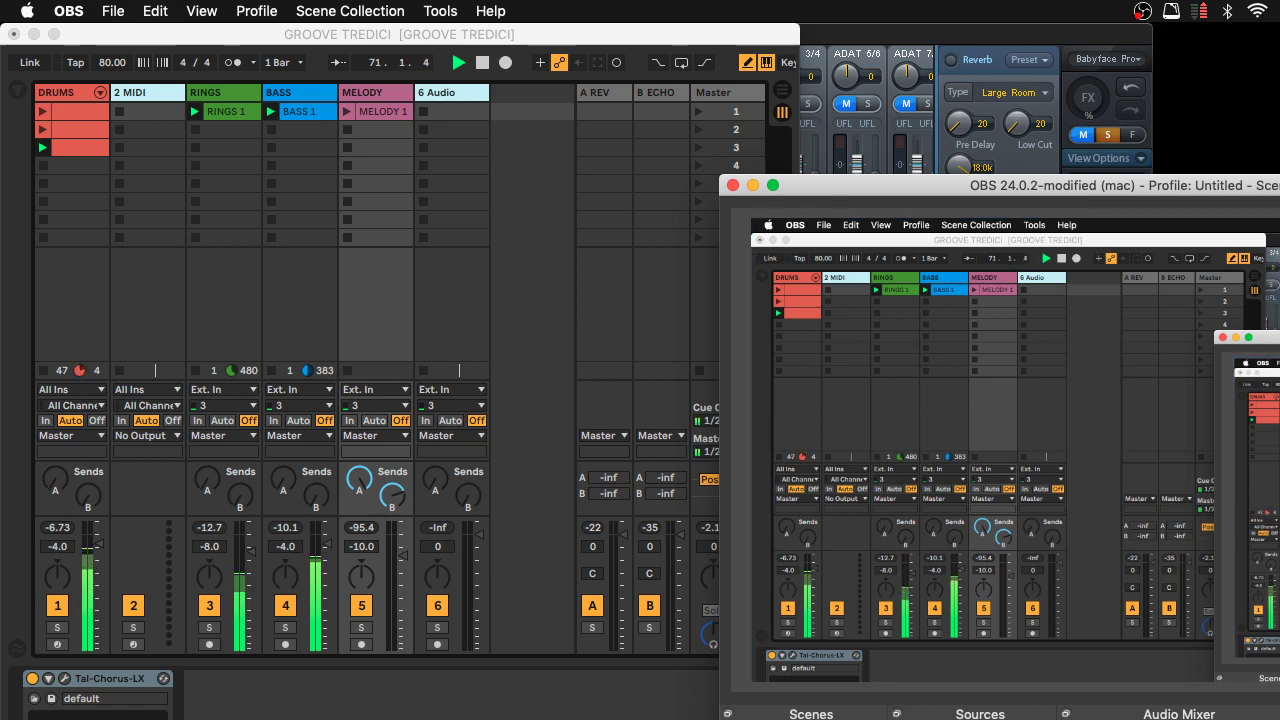
{"action": "left_click", "coordinate": [451, 47]}
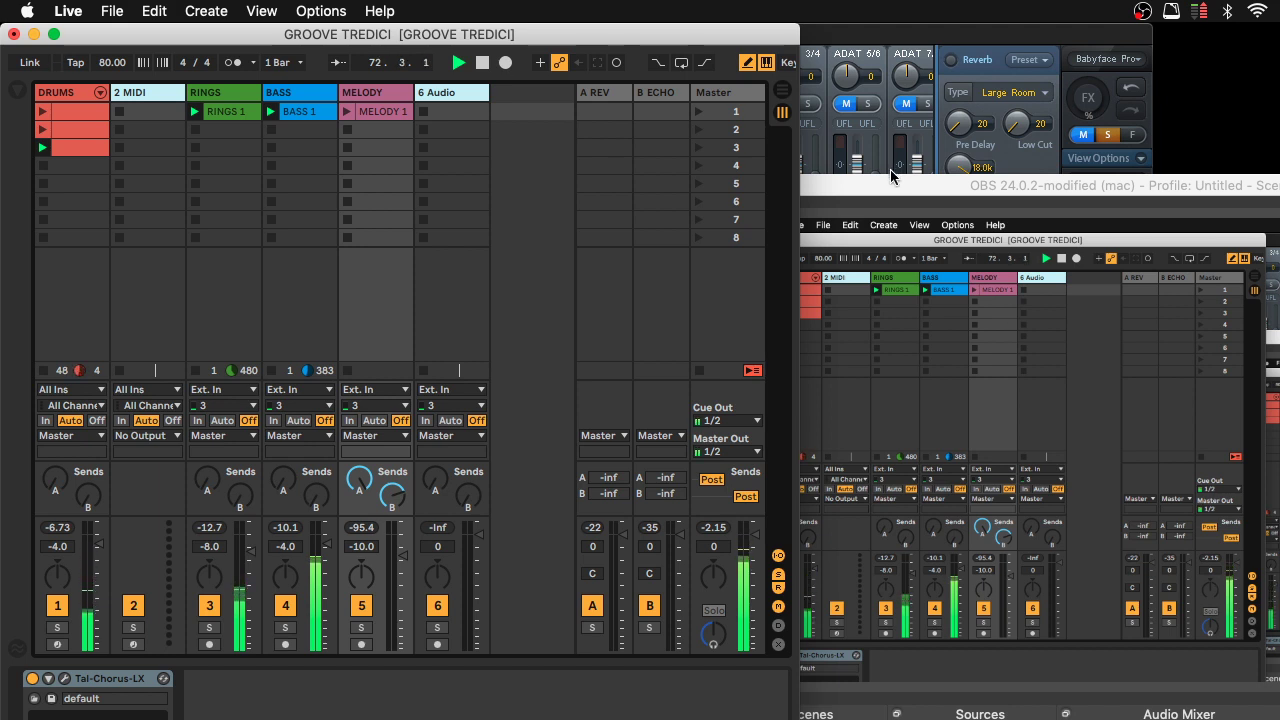
{"action": "left_click_drag", "start_coordinate": [882, 193], "coordinate": [790, 119]}
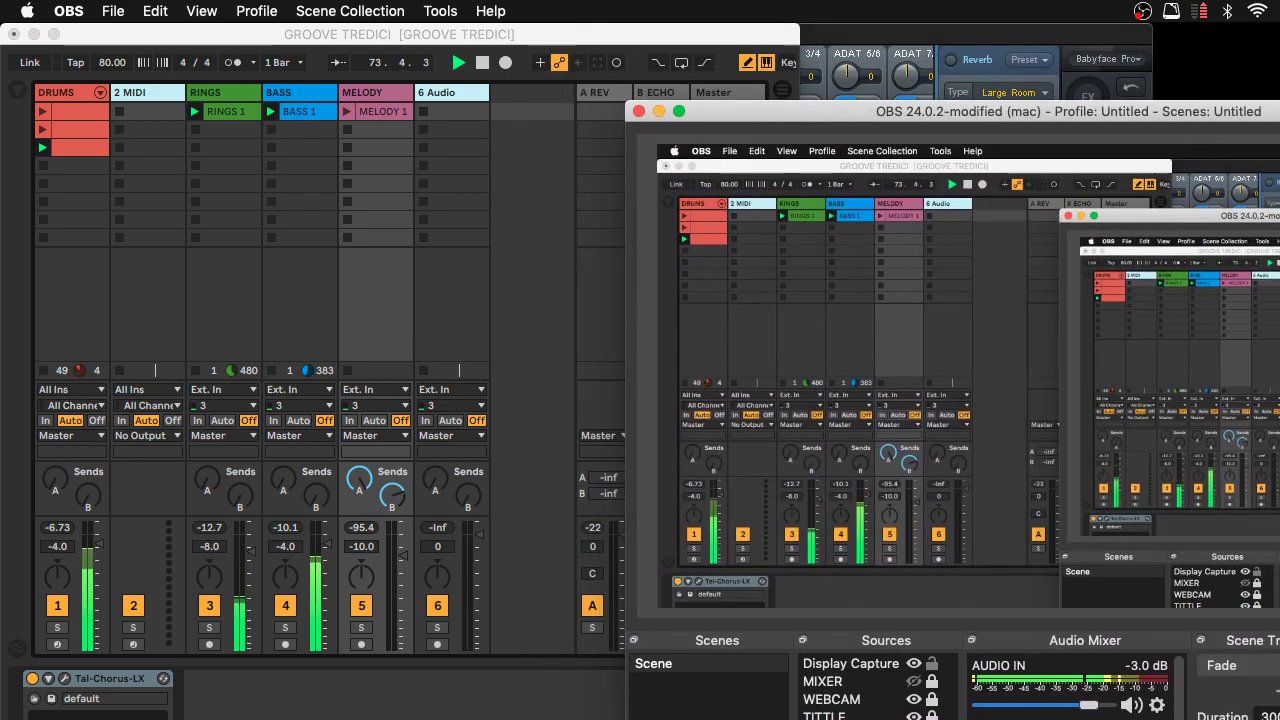
{"action": "left_click_drag", "start_coordinate": [1213, 645], "coordinate": [1006, 356]}
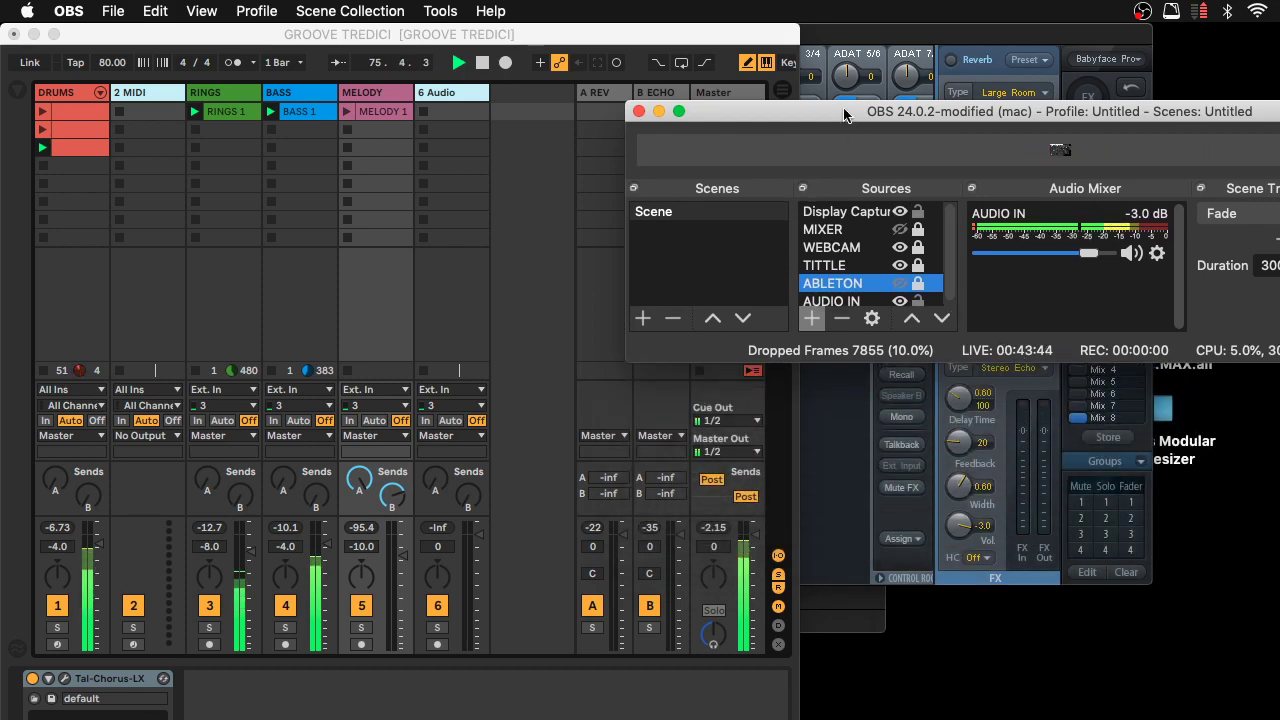
Step: Arrange the windows with OBS over the lower half of TotalMix FX and the Live set beside them
{"action": "left_click_drag", "start_coordinate": [848, 113], "coordinate": [850, 332]}
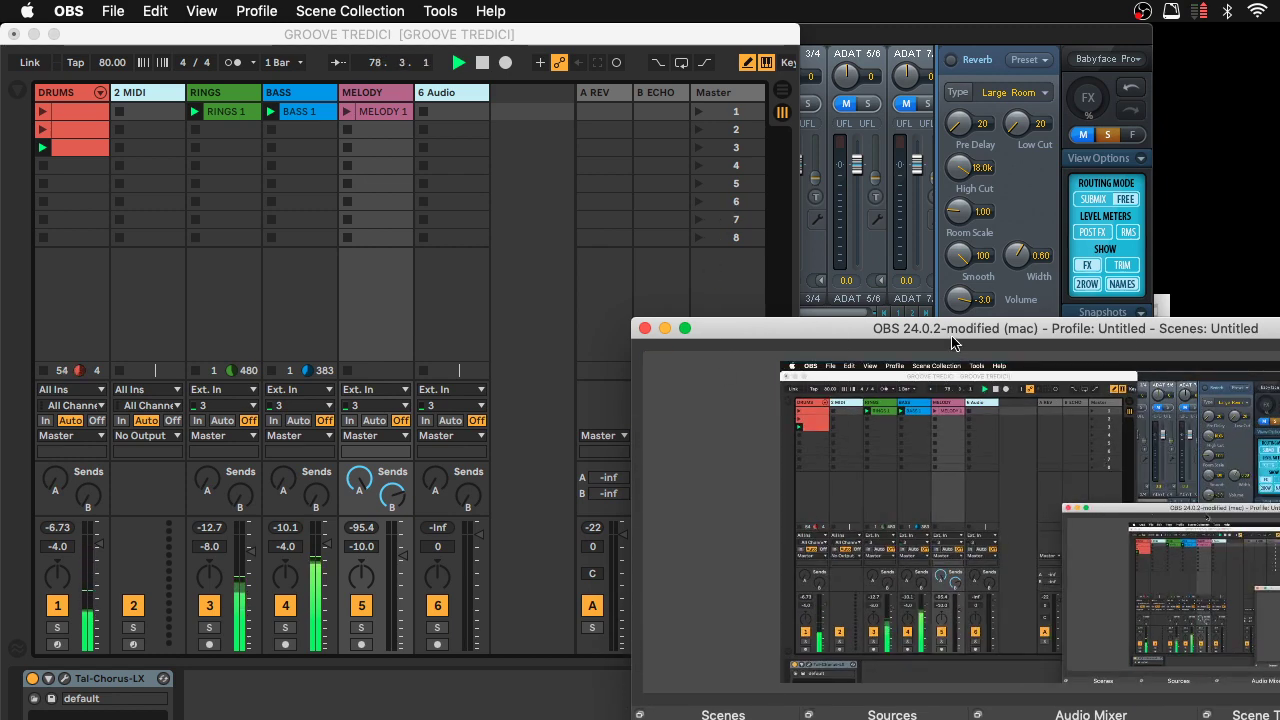
{"action": "left_click_drag", "start_coordinate": [1268, 330], "coordinate": [3, 342]}
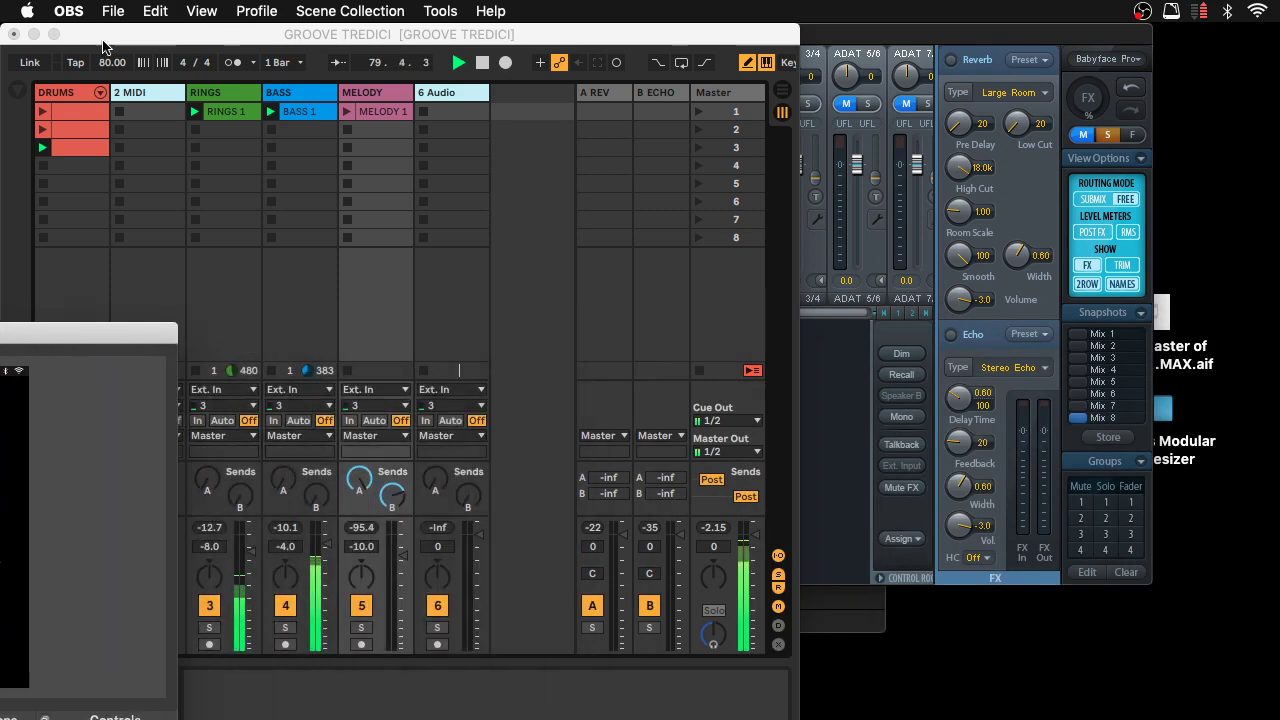
{"action": "left_click_drag", "start_coordinate": [86, 36], "coordinate": [894, 18]}
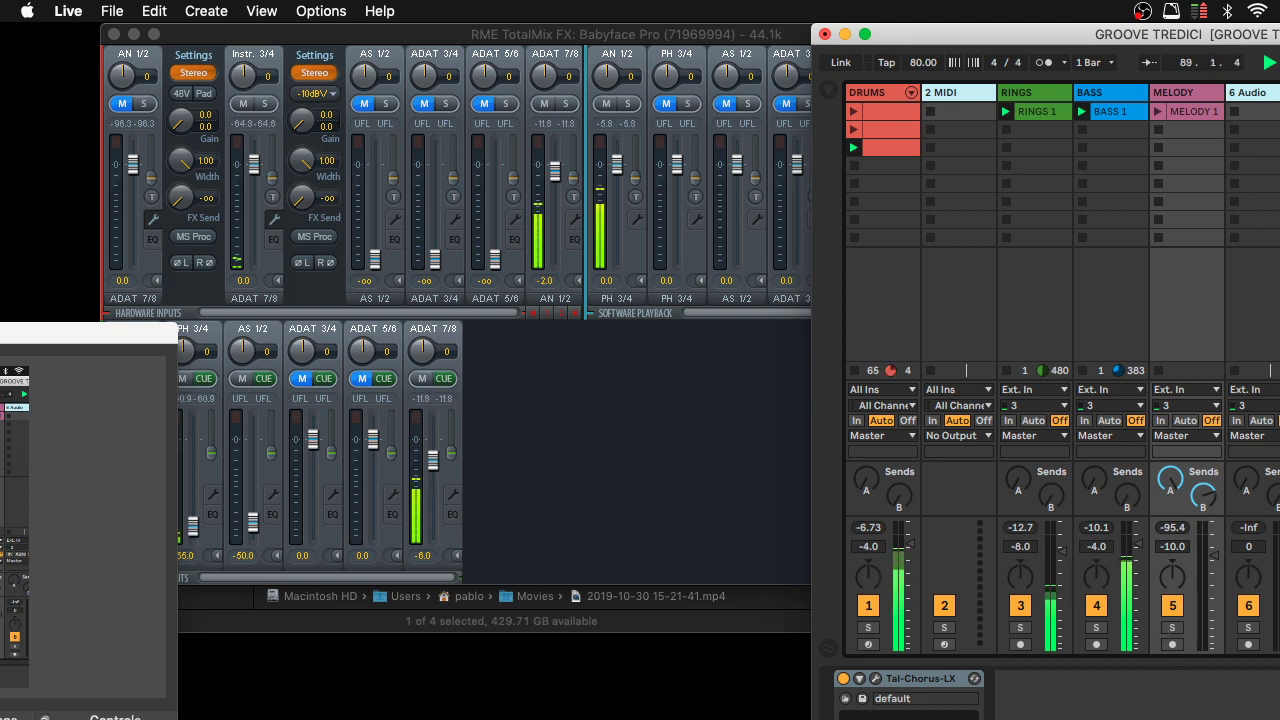
{"action": "left_click_drag", "start_coordinate": [52, 328], "coordinate": [686, 343]}
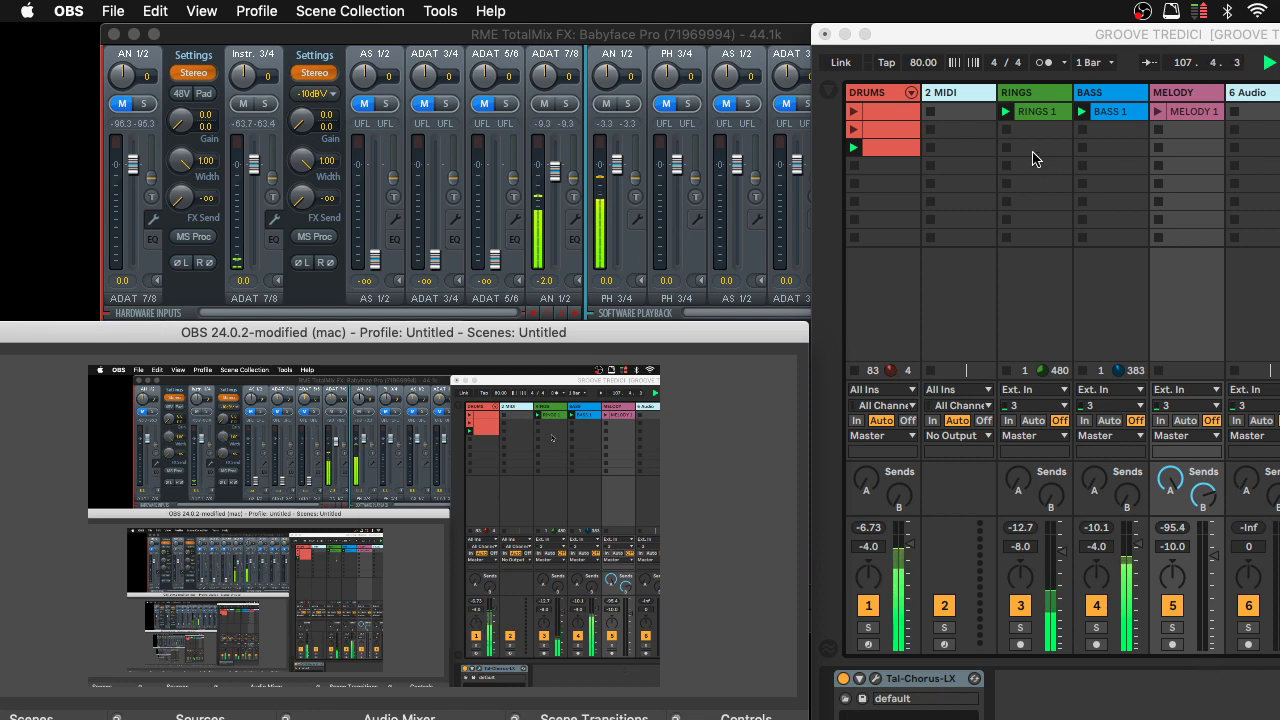
Step: In Live, launch the MELODY 1 clip without the drums and set the MELODY track's volume to -16 dB
{"action": "left_click", "coordinate": [1086, 136]}
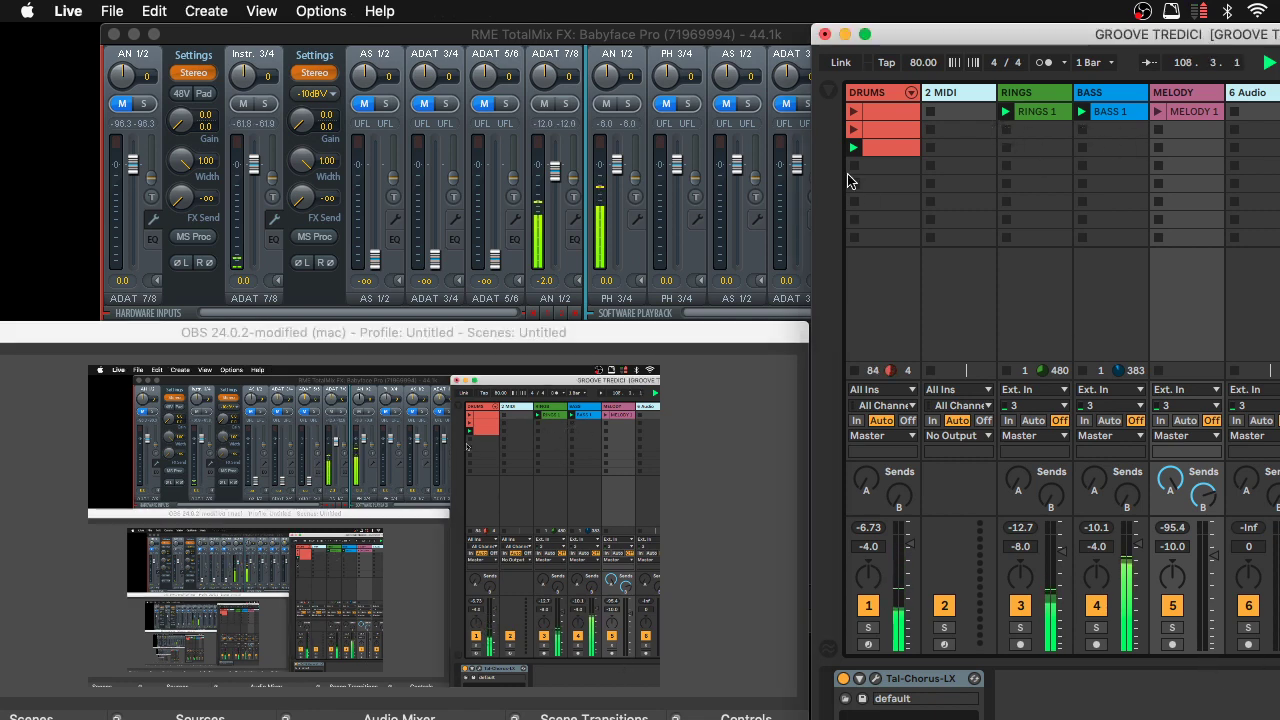
{"action": "left_click", "coordinate": [1156, 111]}
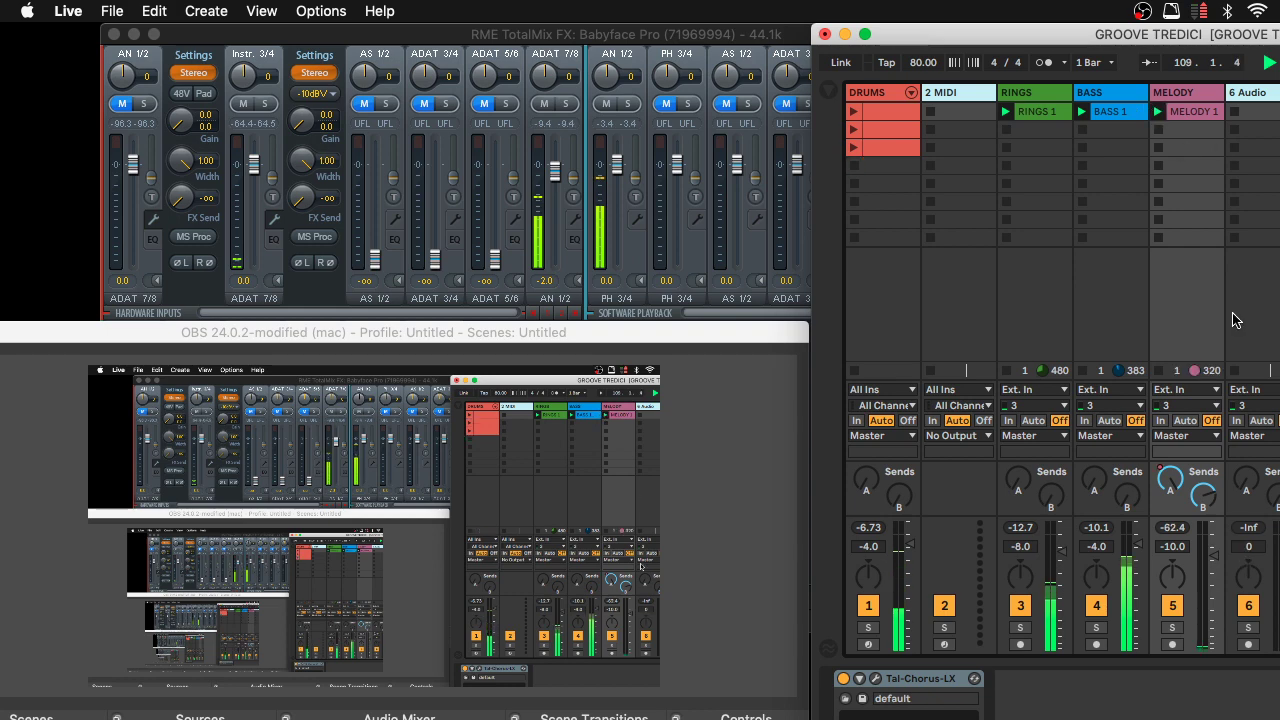
{"action": "left_click_drag", "start_coordinate": [1213, 555], "coordinate": [1183, 541]}
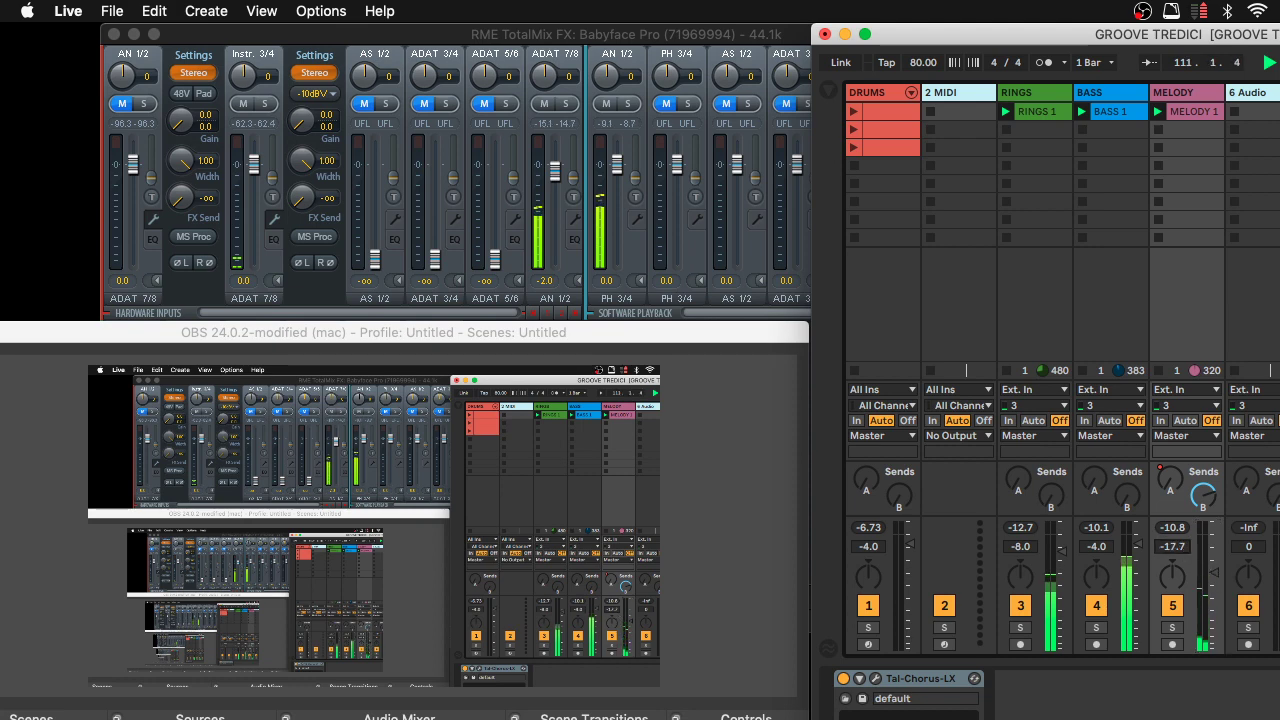
{"action": "type", "text": "-1"}
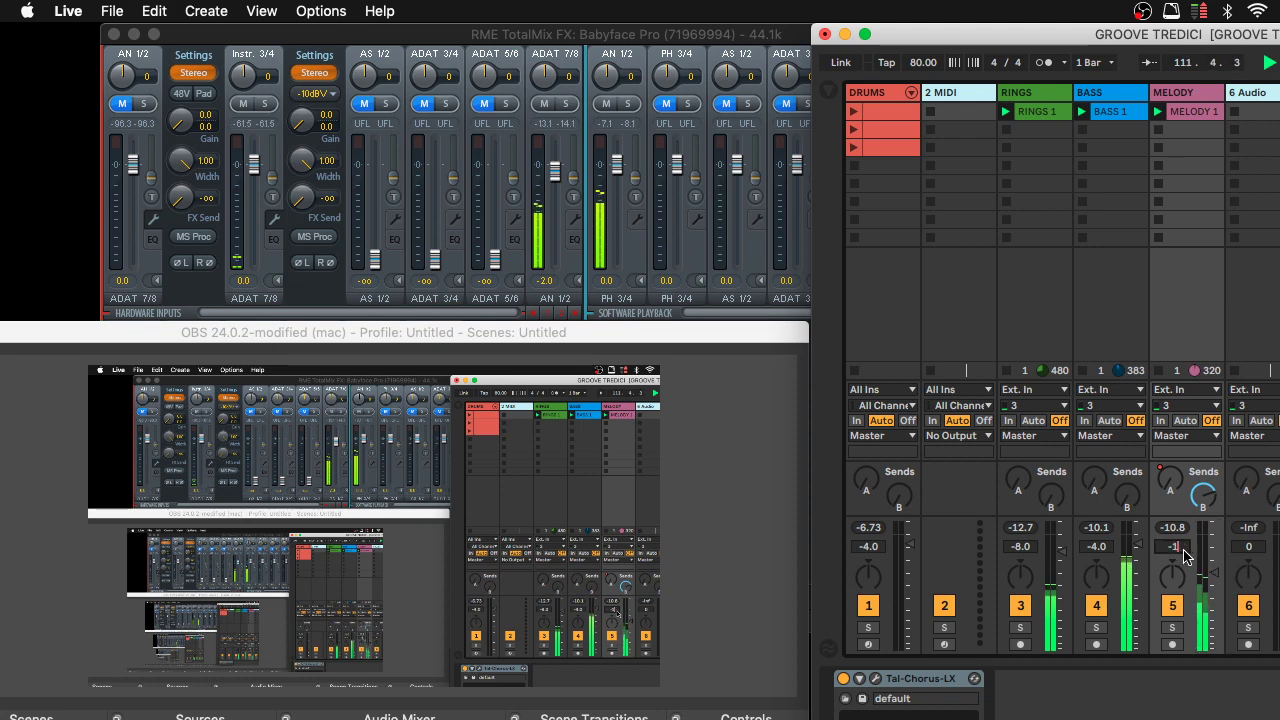
{"action": "type", "text": "6"}
{"action": "key", "text": "Return"}
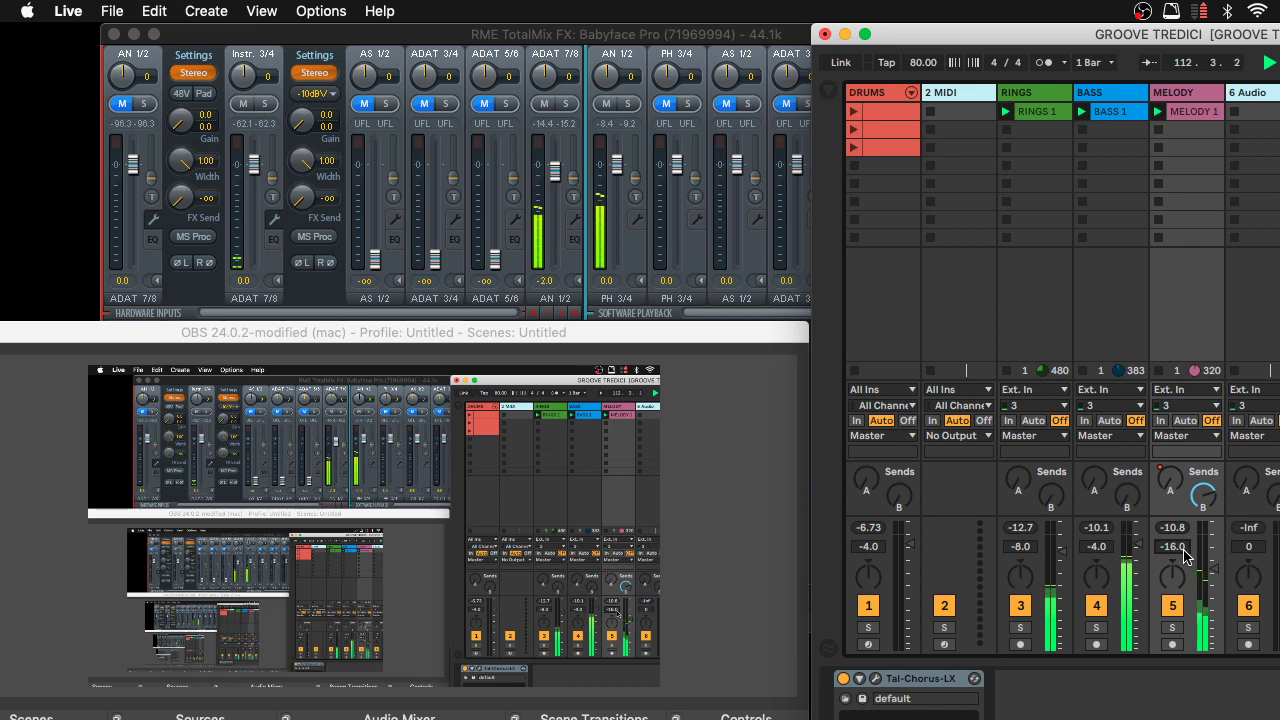
Step: Open the MELODY track's Tal-Chorus-LX editor window over the Live set and move the OBS window aside
{"action": "left_click", "coordinate": [878, 679]}
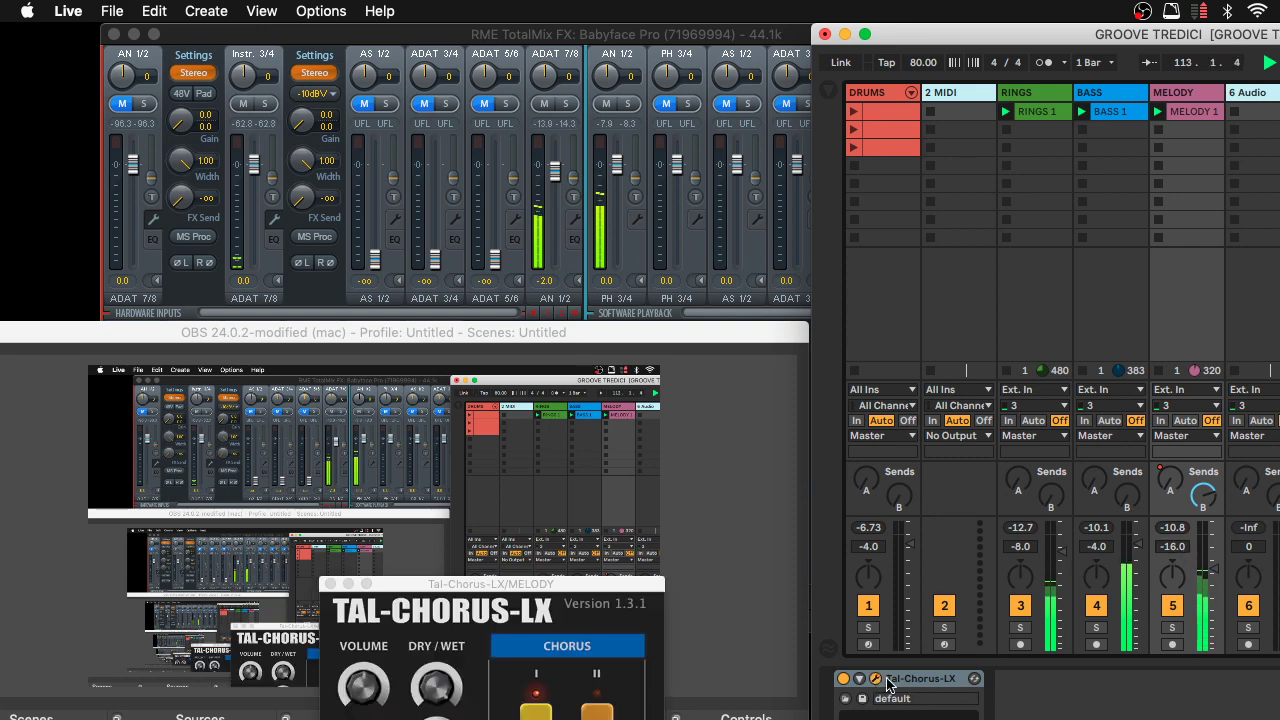
{"action": "left_click_drag", "start_coordinate": [500, 584], "coordinate": [1275, 598]}
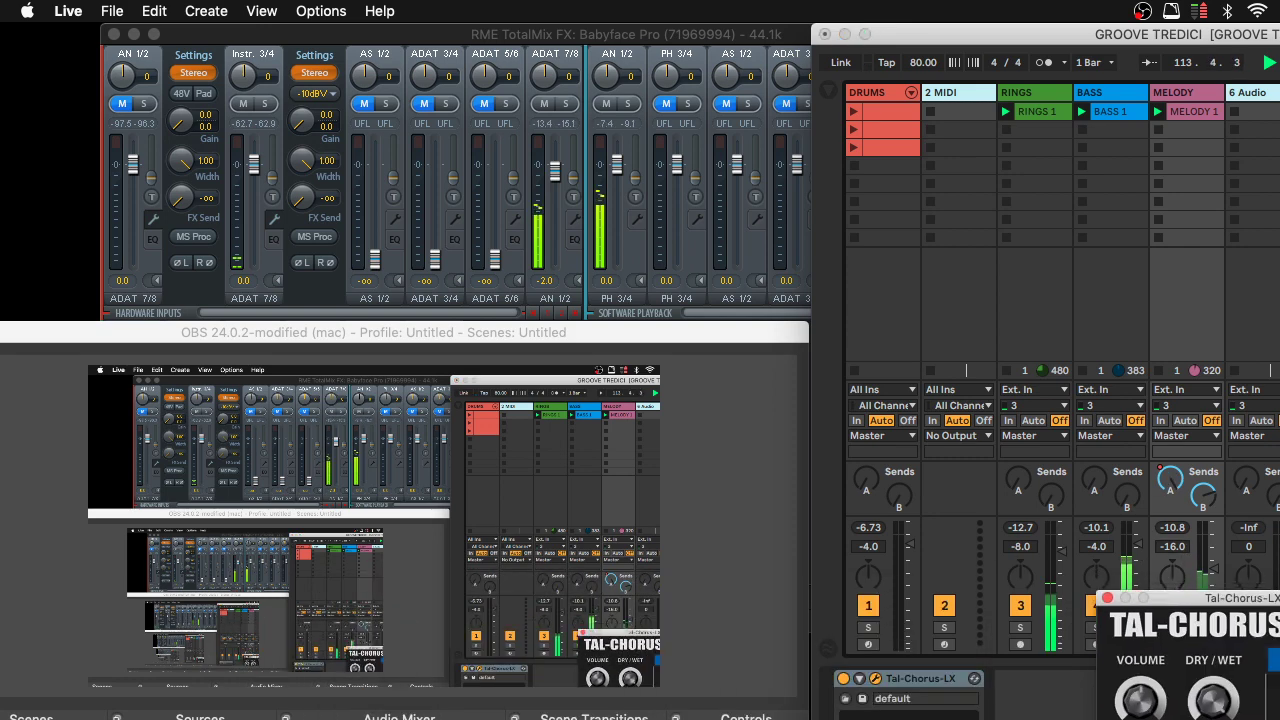
{"action": "left_click_drag", "start_coordinate": [769, 336], "coordinate": [314, 342]}
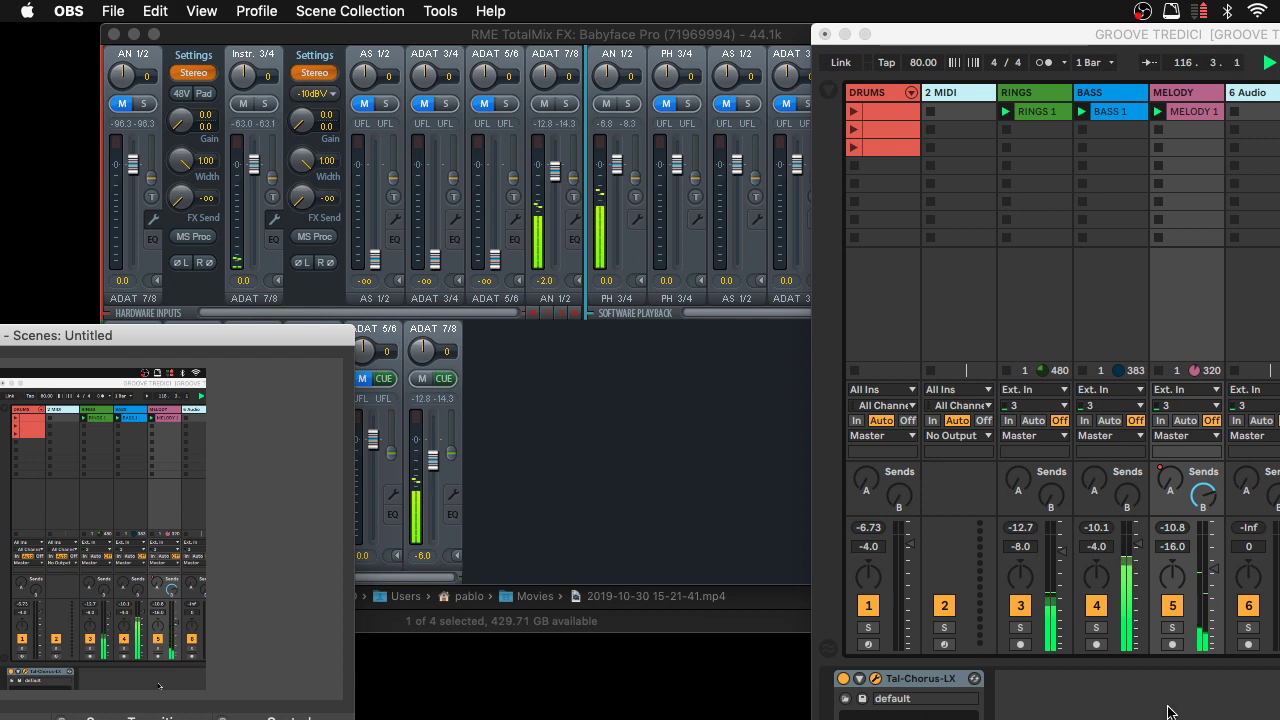
{"action": "left_click", "coordinate": [966, 690]}
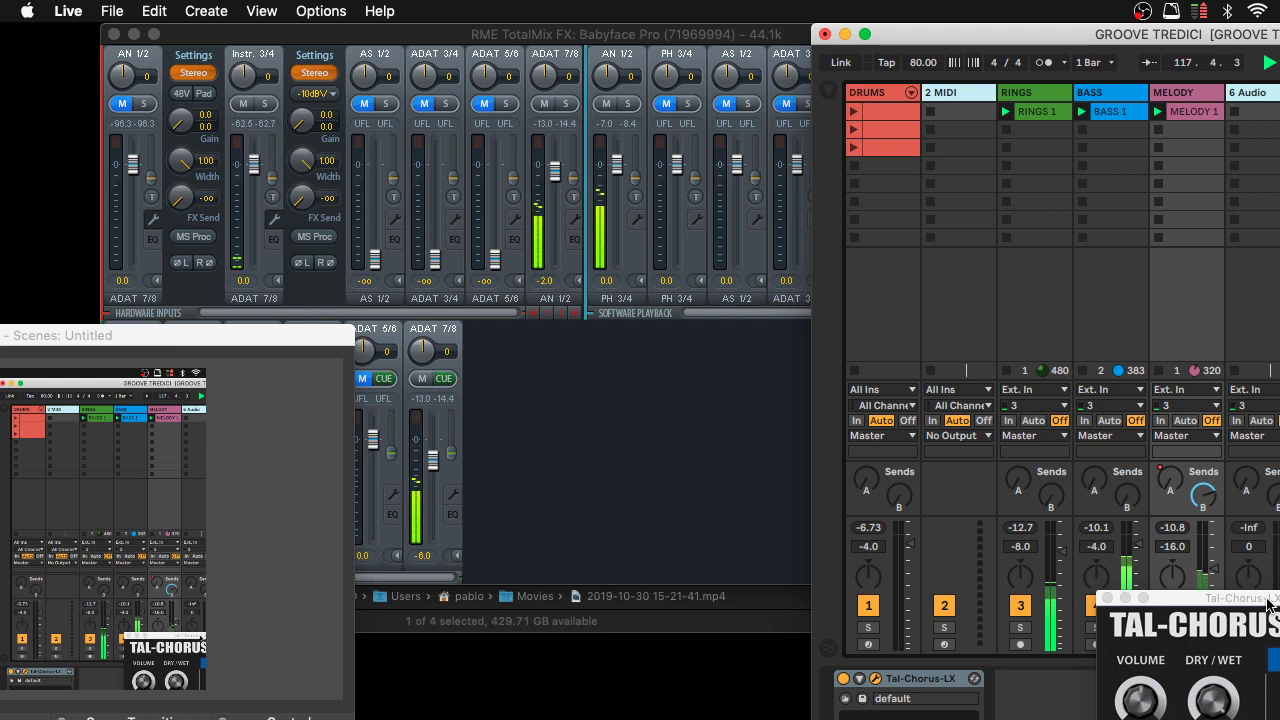
{"action": "left_click_drag", "start_coordinate": [1266, 603], "coordinate": [1207, 579]}
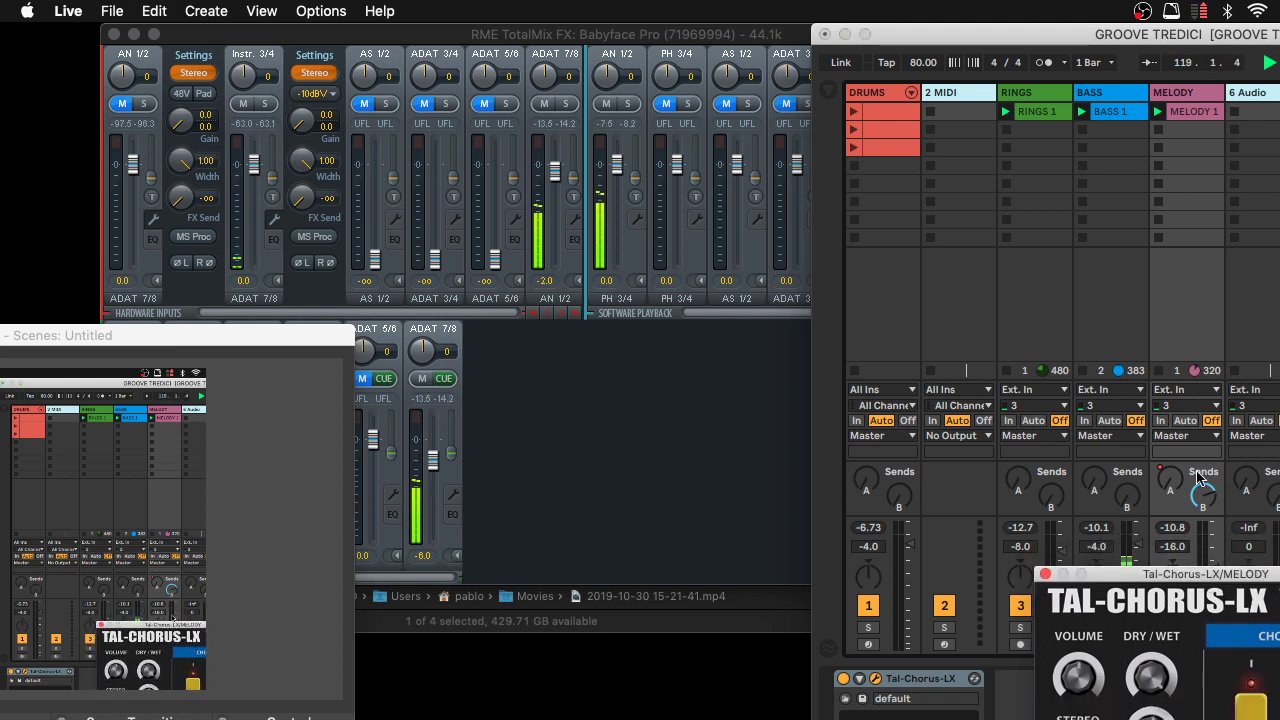
Step: Reposition the Live window so its return and Master tracks are in view, with the OBS window clear of it
{"action": "left_click_drag", "start_coordinate": [1040, 36], "coordinate": [970, 15]}
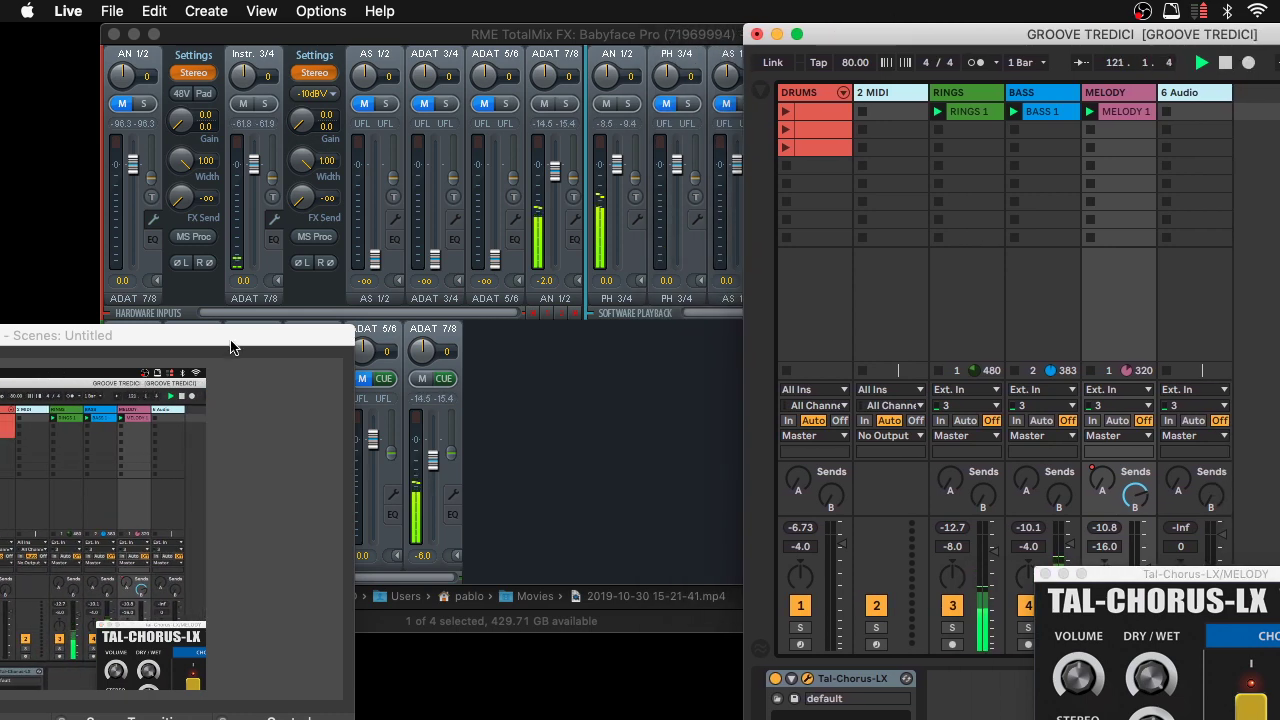
{"action": "left_click_drag", "start_coordinate": [236, 340], "coordinate": [510, 343]}
{"action": "left_click_drag", "start_coordinate": [1004, 34], "coordinate": [754, 13]}
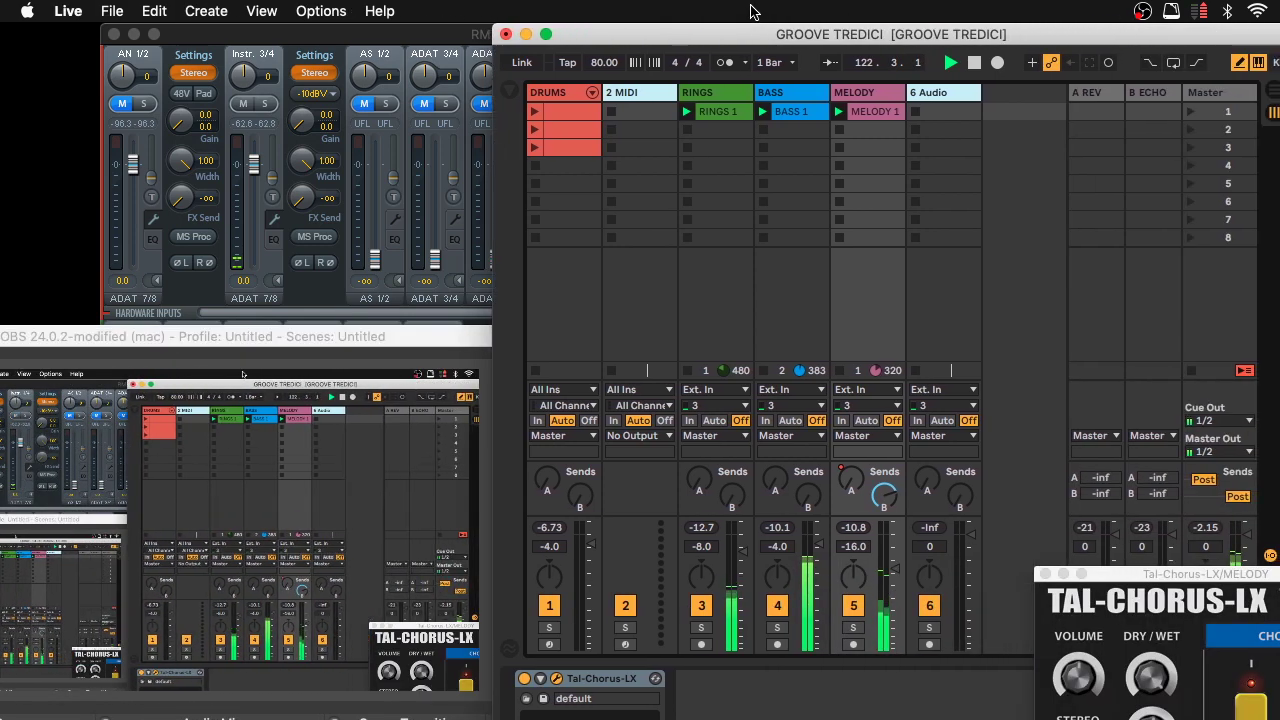
{"action": "left_click_drag", "start_coordinate": [443, 331], "coordinate": [95, 330]}
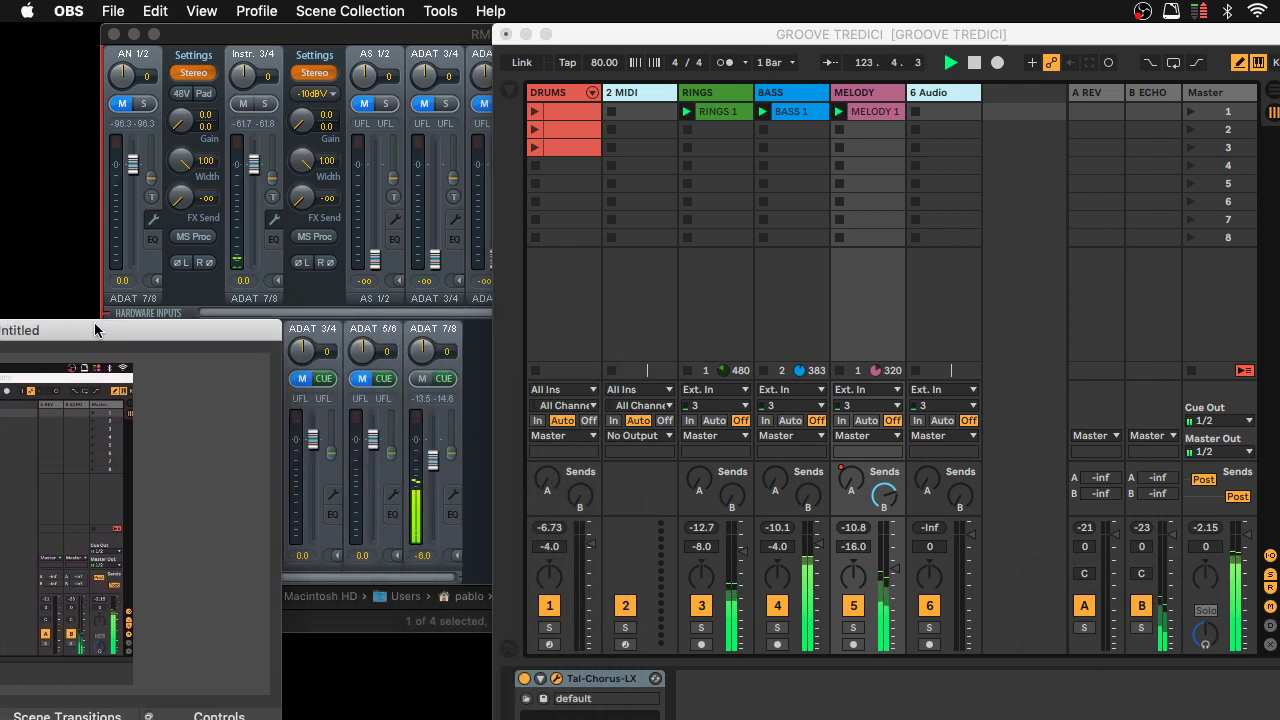
Step: Move the Tal-Chorus-LX window below the Live mixer and launch the third DRUMS clip
{"action": "left_click", "coordinate": [866, 617]}
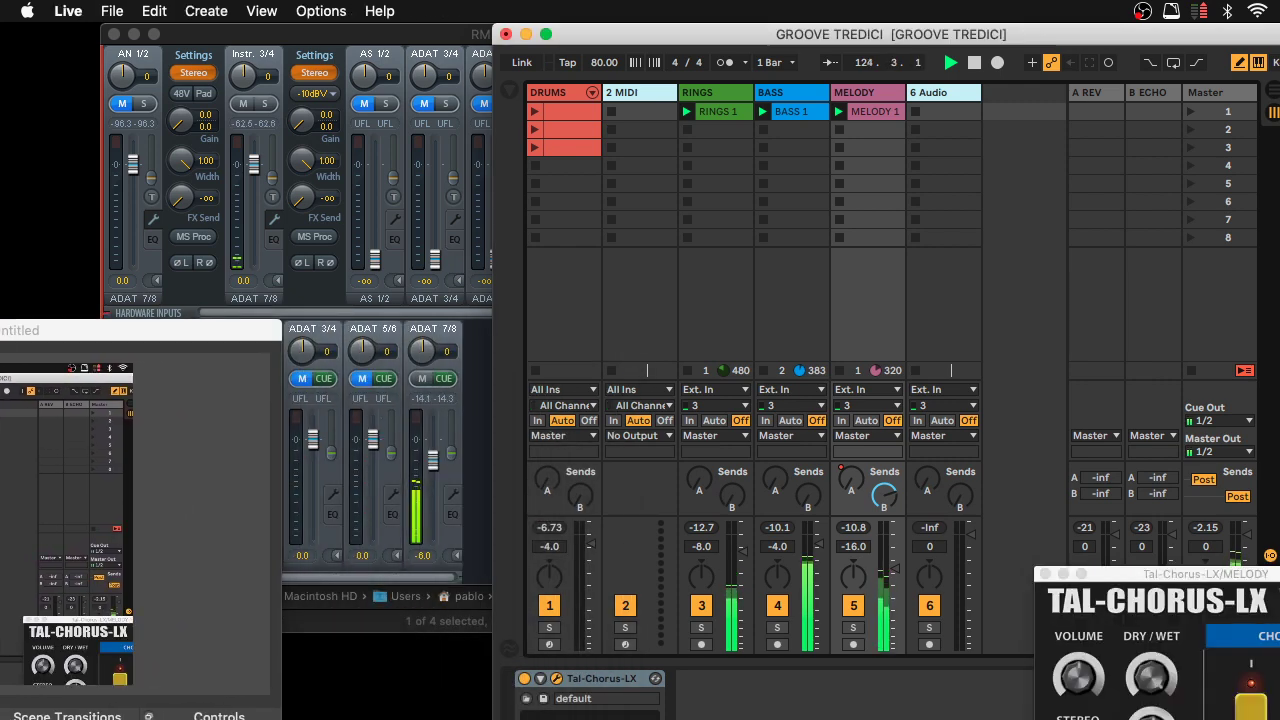
{"action": "left_click_drag", "start_coordinate": [1250, 576], "coordinate": [1117, 680]}
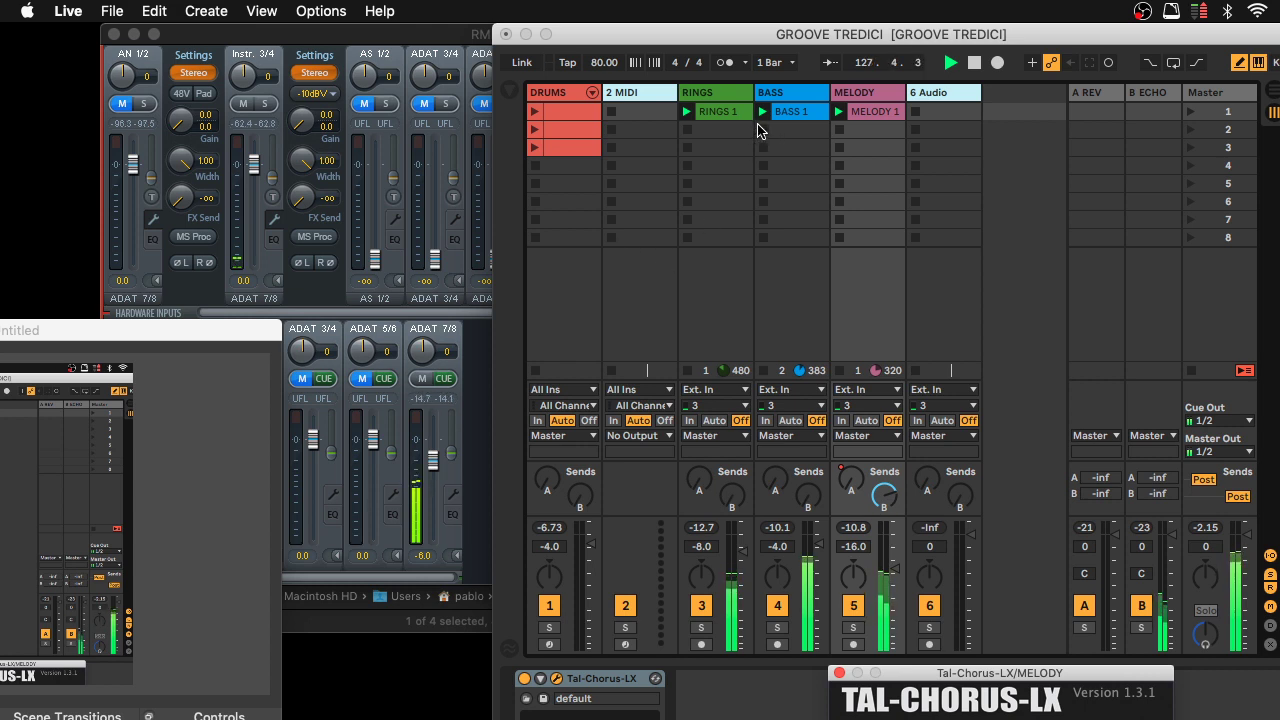
{"action": "left_click", "coordinate": [535, 147]}
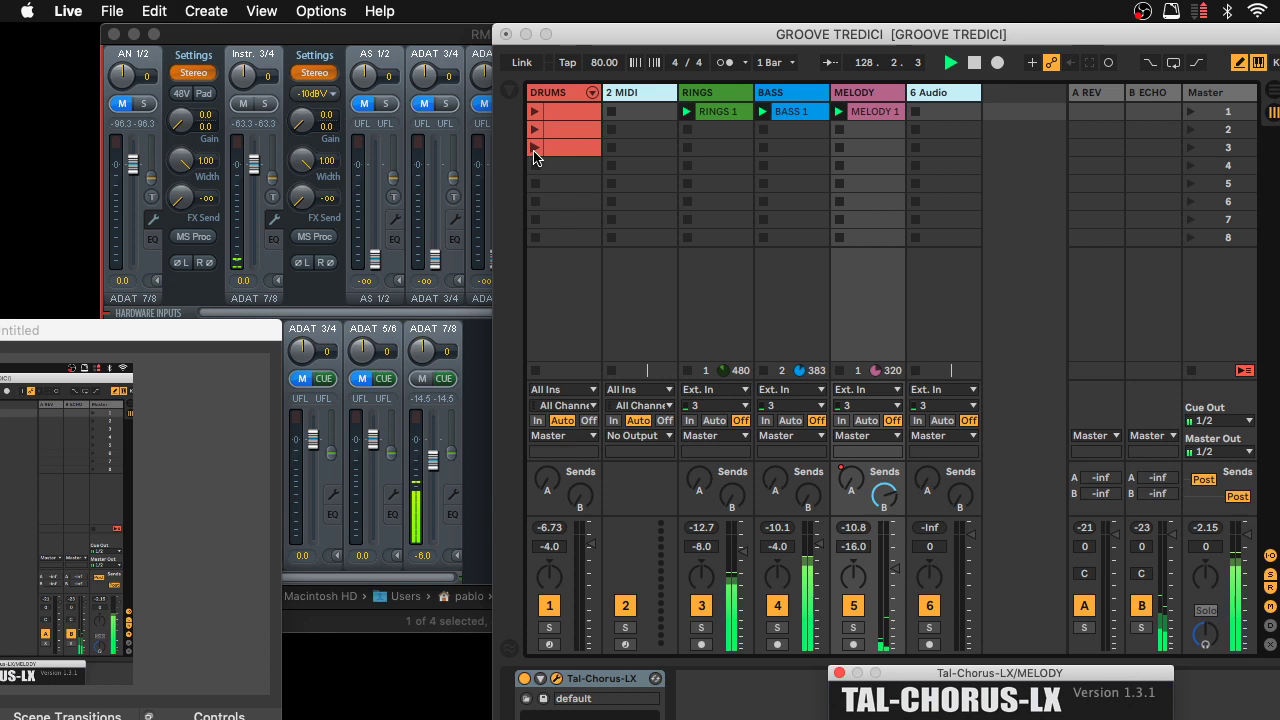
Step: Stop the BASS and MELODY clips and alternate between the second and third DRUMS clips under RINGS 1
{"action": "left_click", "coordinate": [763, 129]}
{"action": "left_click", "coordinate": [839, 129]}
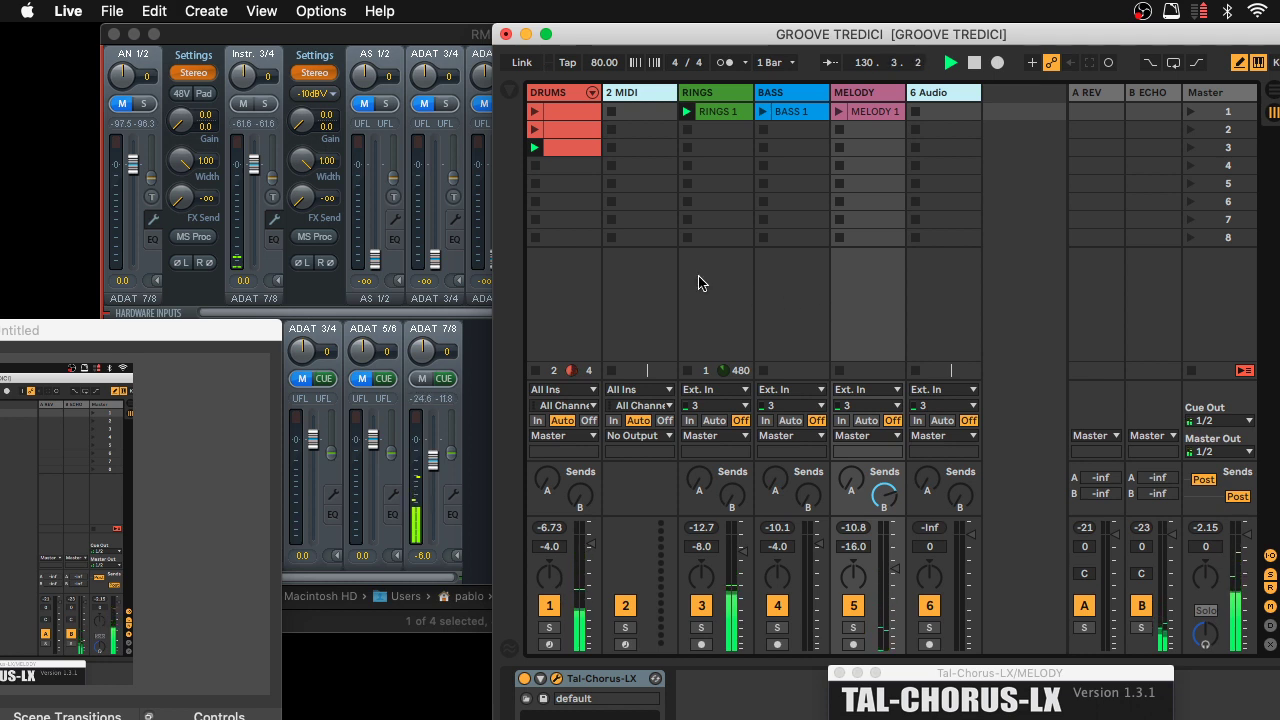
{"action": "left_click", "coordinate": [533, 133]}
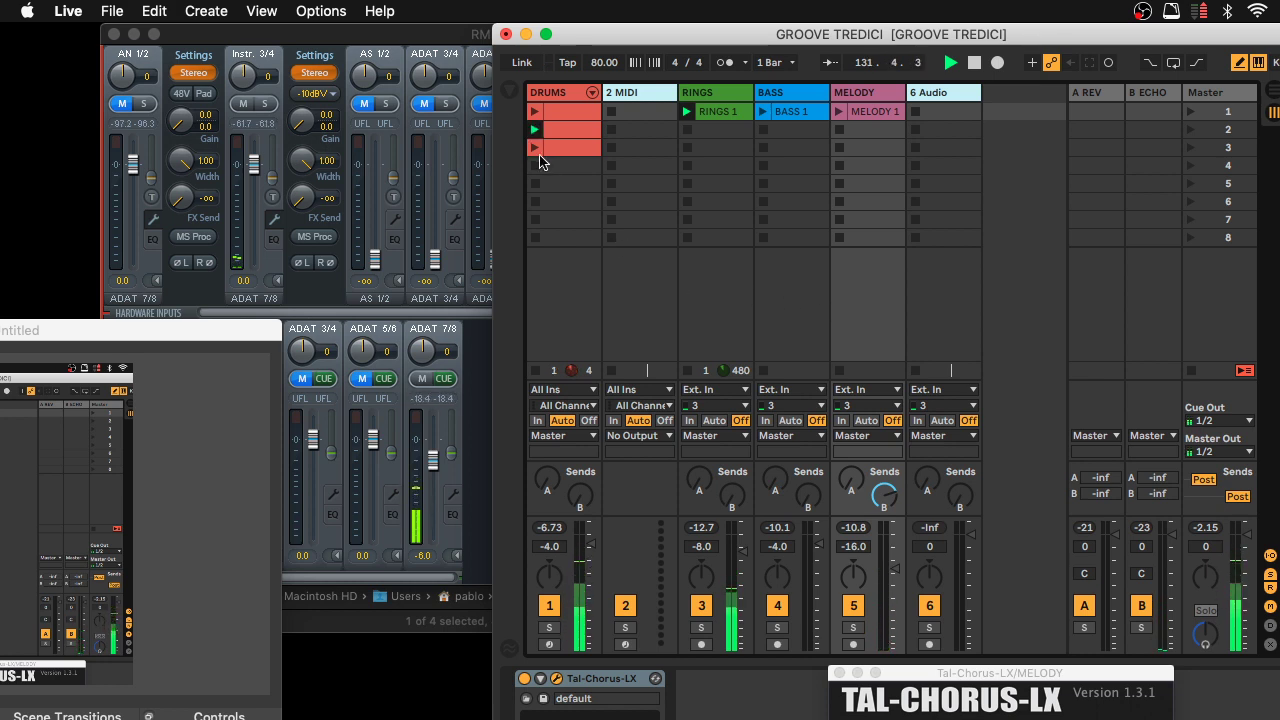
{"action": "left_click", "coordinate": [534, 148]}
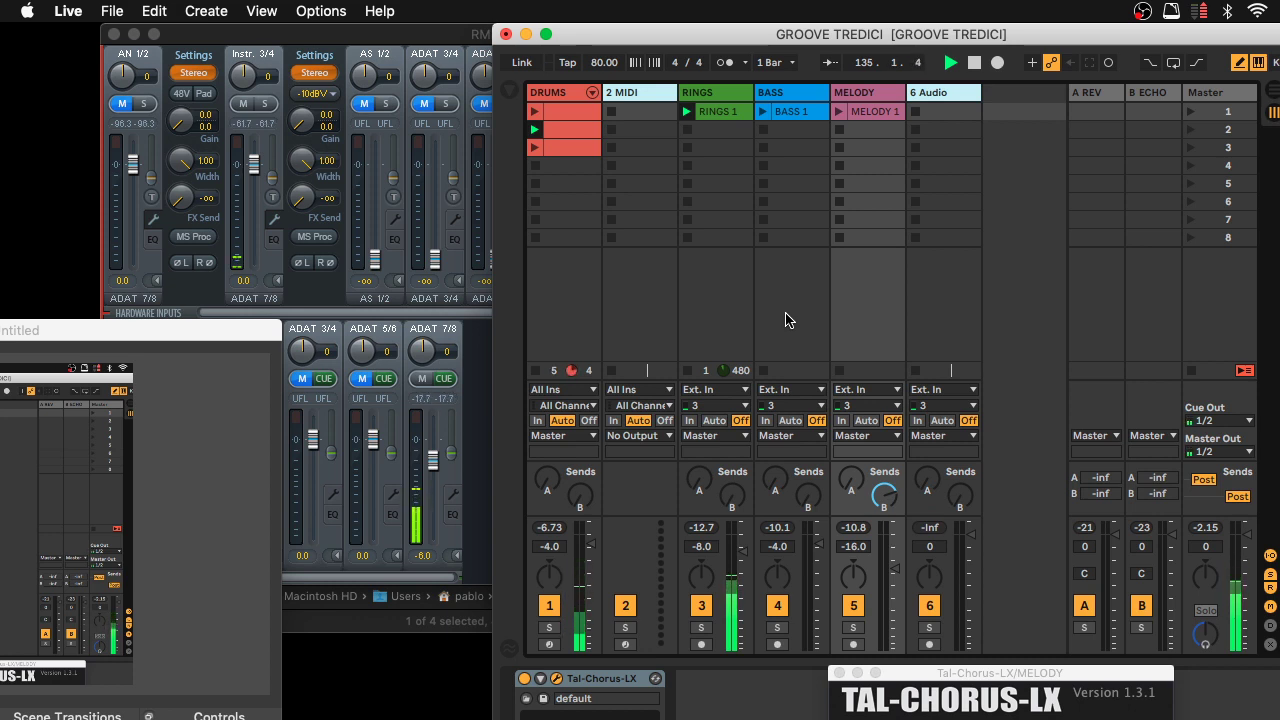
Step: In OBS, show the WEBCAM source, reposition its overlay over the lower part of the capture, lock it, and move the OBS window aside
{"action": "left_click_drag", "start_coordinate": [240, 332], "coordinate": [819, 293]}
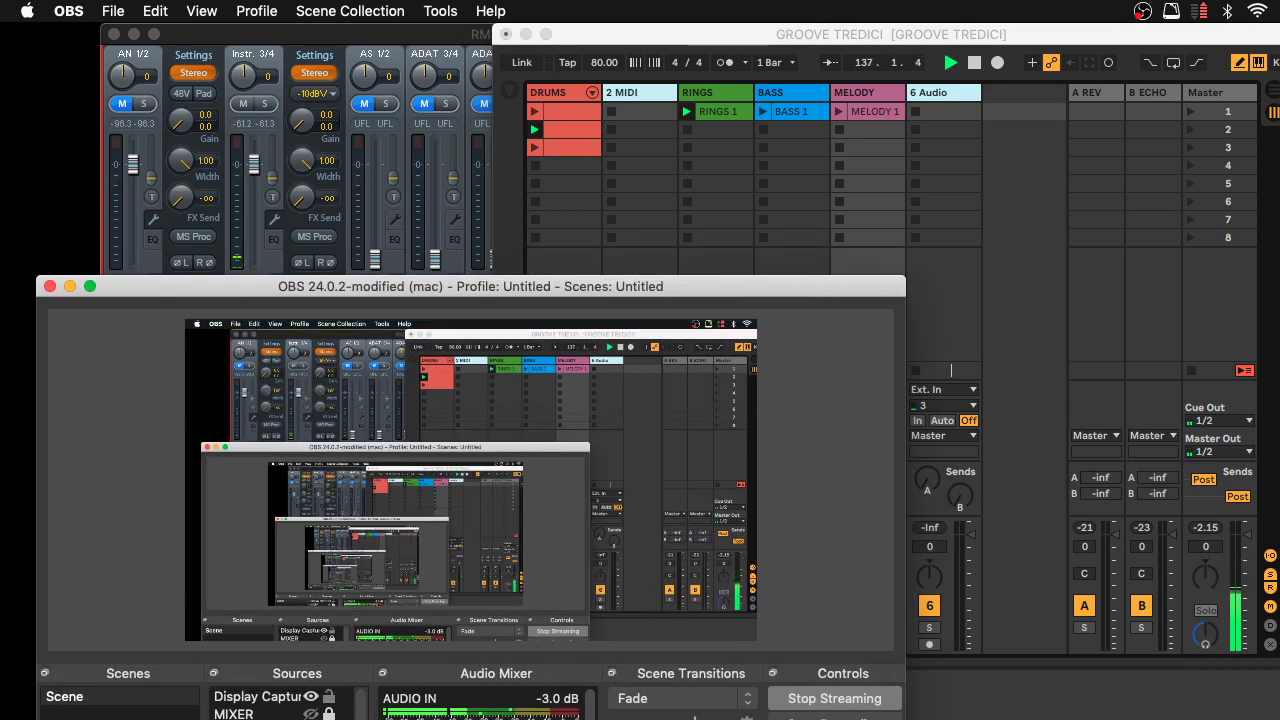
{"action": "scroll", "coordinate": [280, 700], "scroll_direction": "up", "scroll_amount": 1}
{"action": "left_click", "coordinate": [311, 696]}
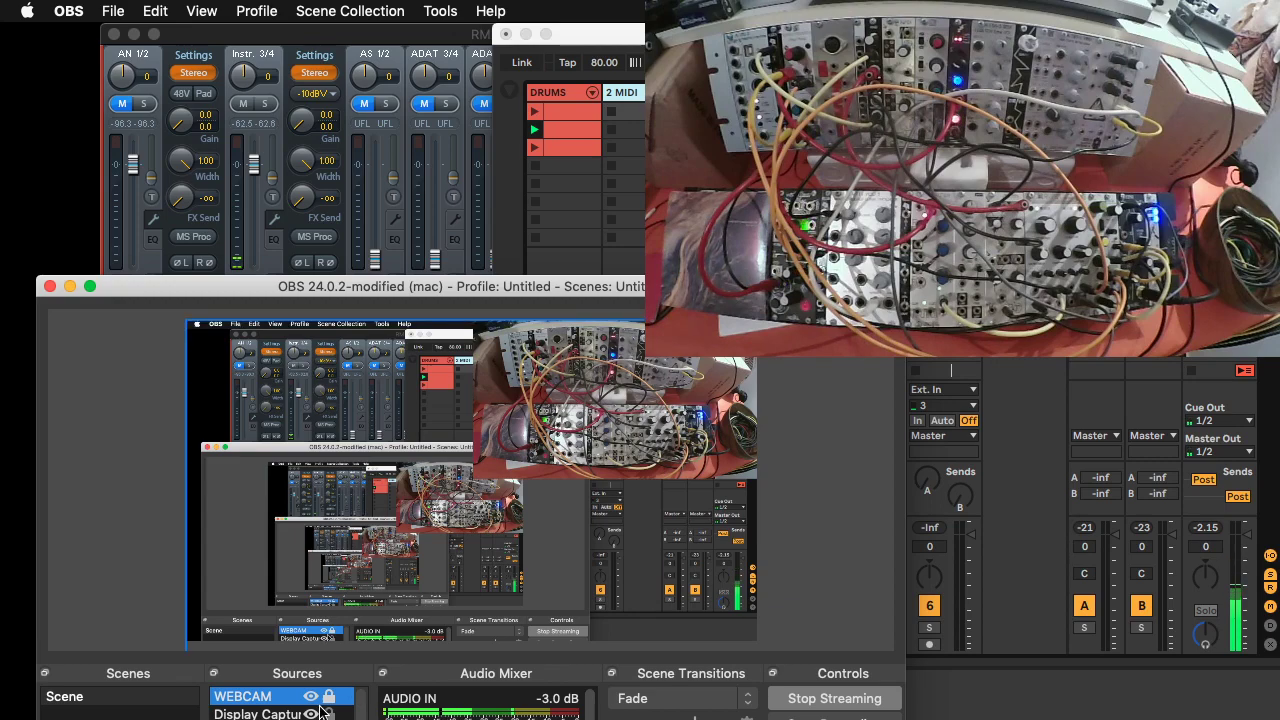
{"action": "left_click_drag", "start_coordinate": [610, 380], "coordinate": [399, 531]}
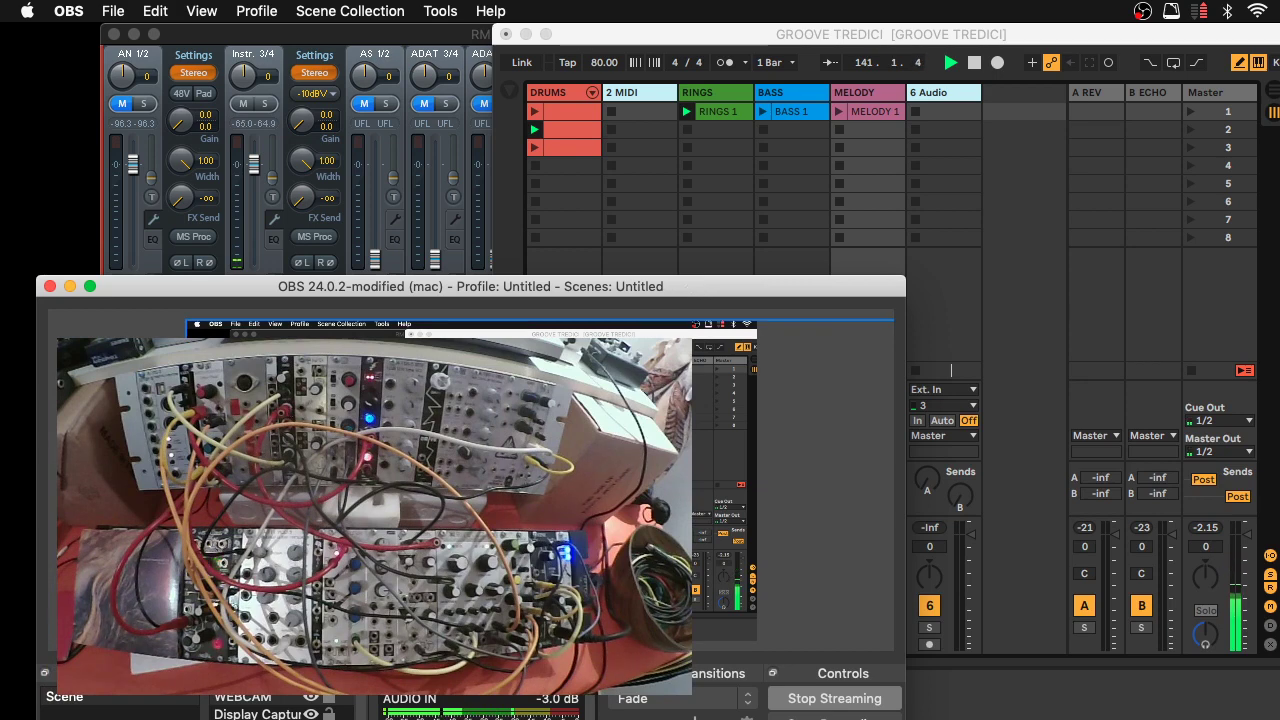
{"action": "left_click", "coordinate": [326, 700]}
{"action": "left_click_drag", "start_coordinate": [697, 291], "coordinate": [269, 351]}
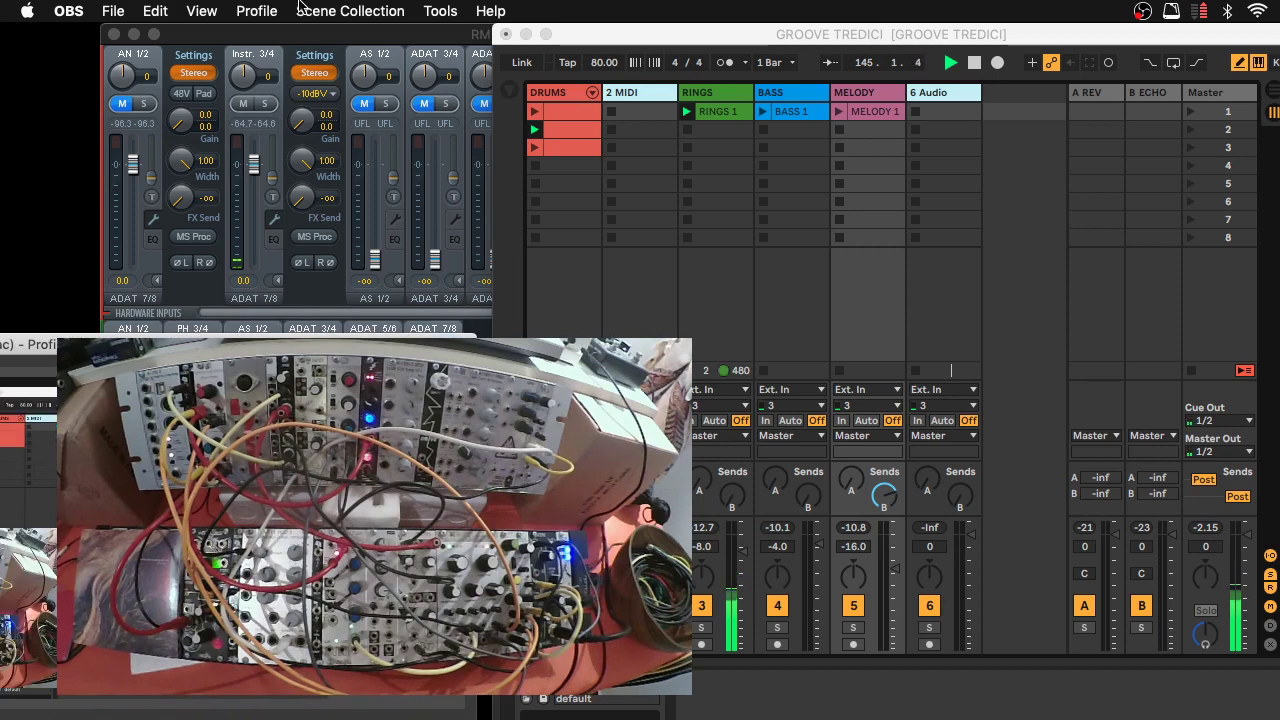
Step: Bring TotalMix FX forward, switch back to Live, and stop the DRUMS and RINGS clips while BASS 1 plays
{"action": "left_click", "coordinate": [304, 39]}
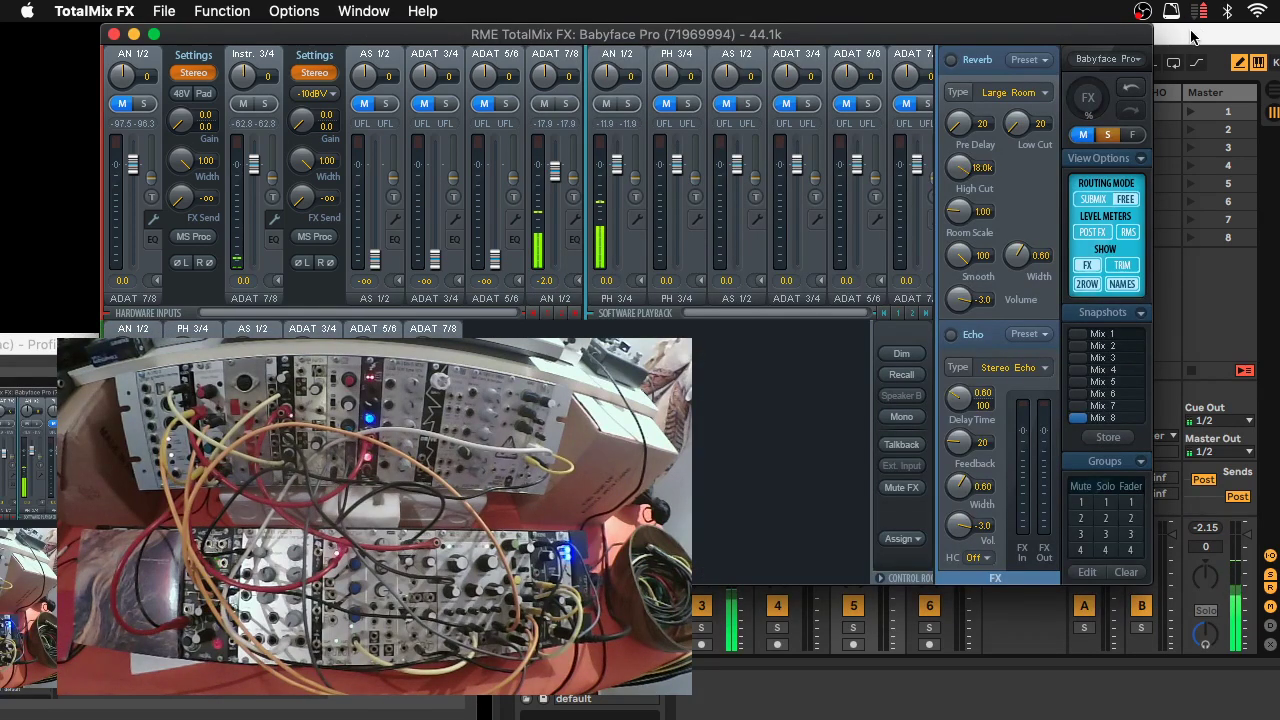
{"action": "left_click", "coordinate": [1189, 40]}
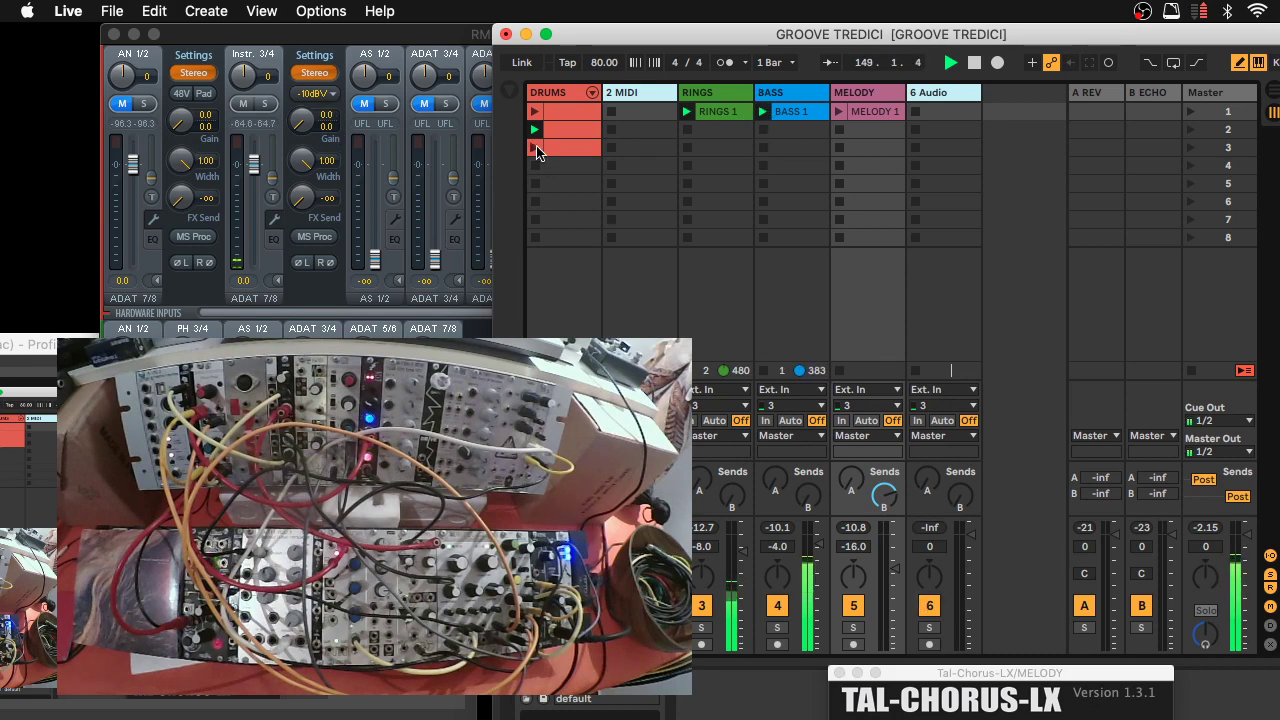
{"action": "left_click", "coordinate": [534, 238]}
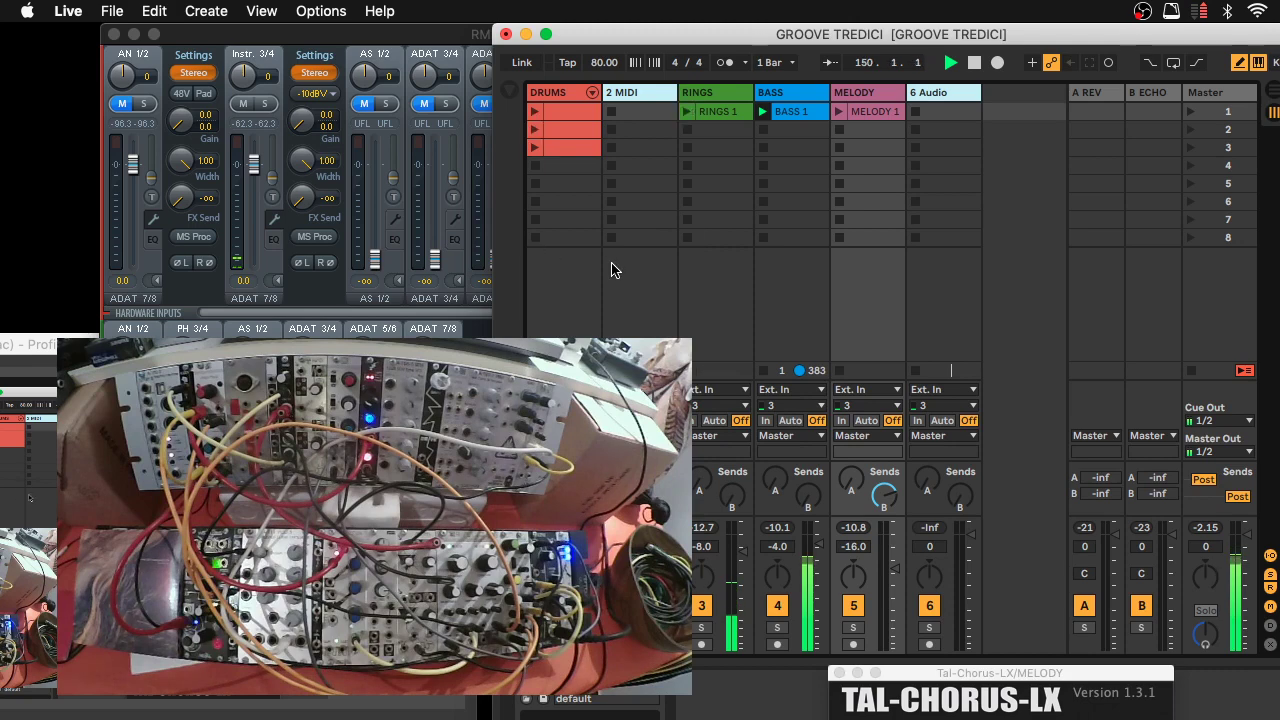
Step: Play the third DRUMS clip with RINGS 1, stop the drums, and launch the BASS 1 clip
{"action": "left_click", "coordinate": [534, 148]}
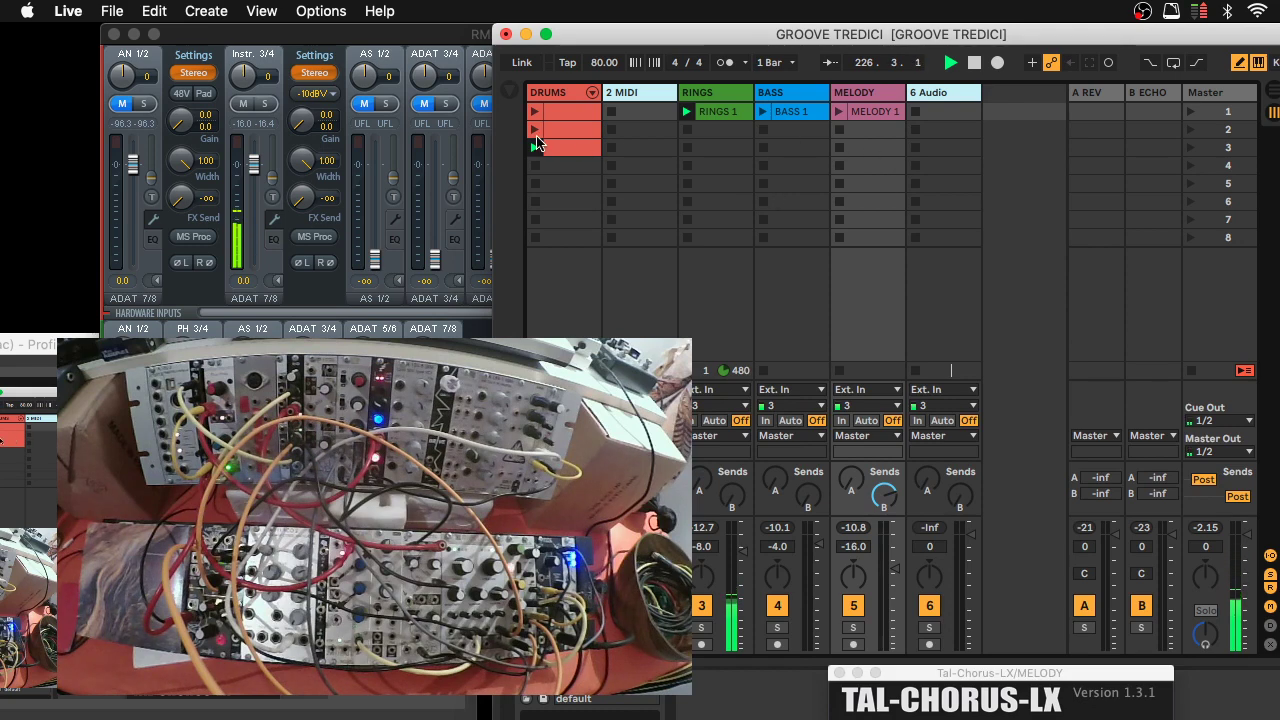
{"action": "left_click", "coordinate": [536, 166]}
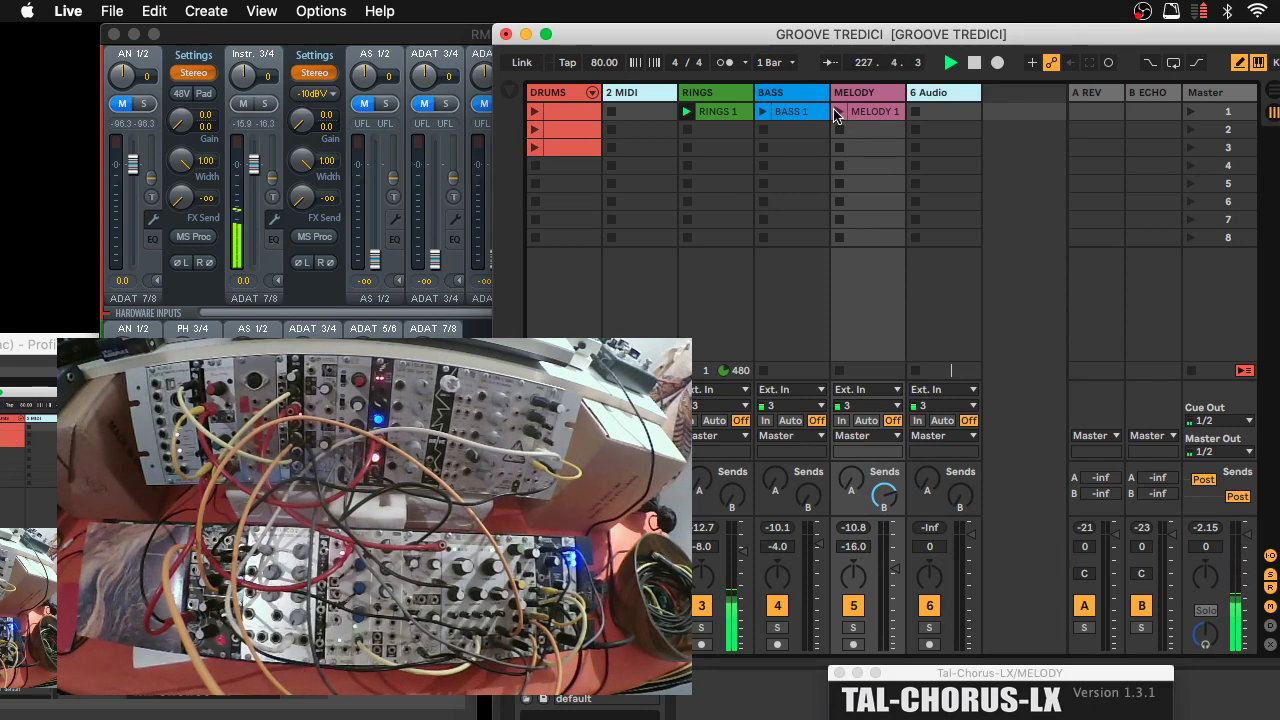
{"action": "left_click", "coordinate": [762, 111]}
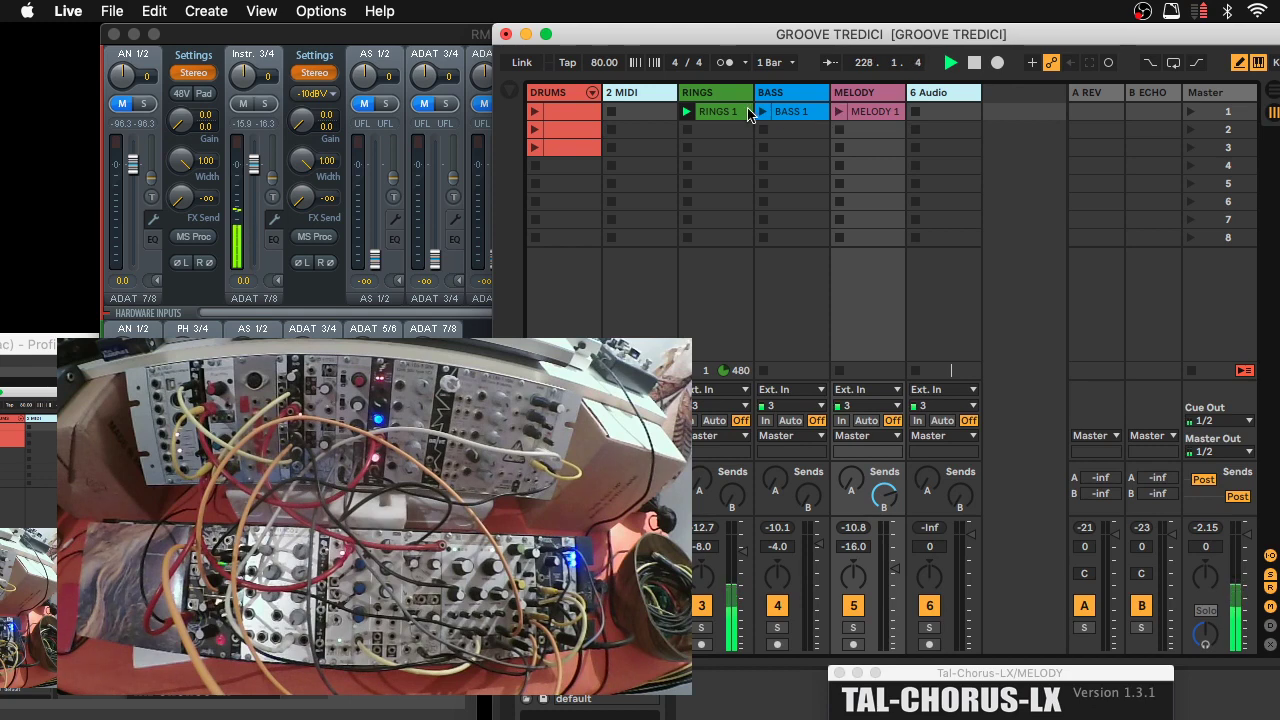
Step: Relaunch the third DRUMS clip and close the MELODY track's Tal-Chorus-LX editor window
{"action": "left_click", "coordinate": [533, 148]}
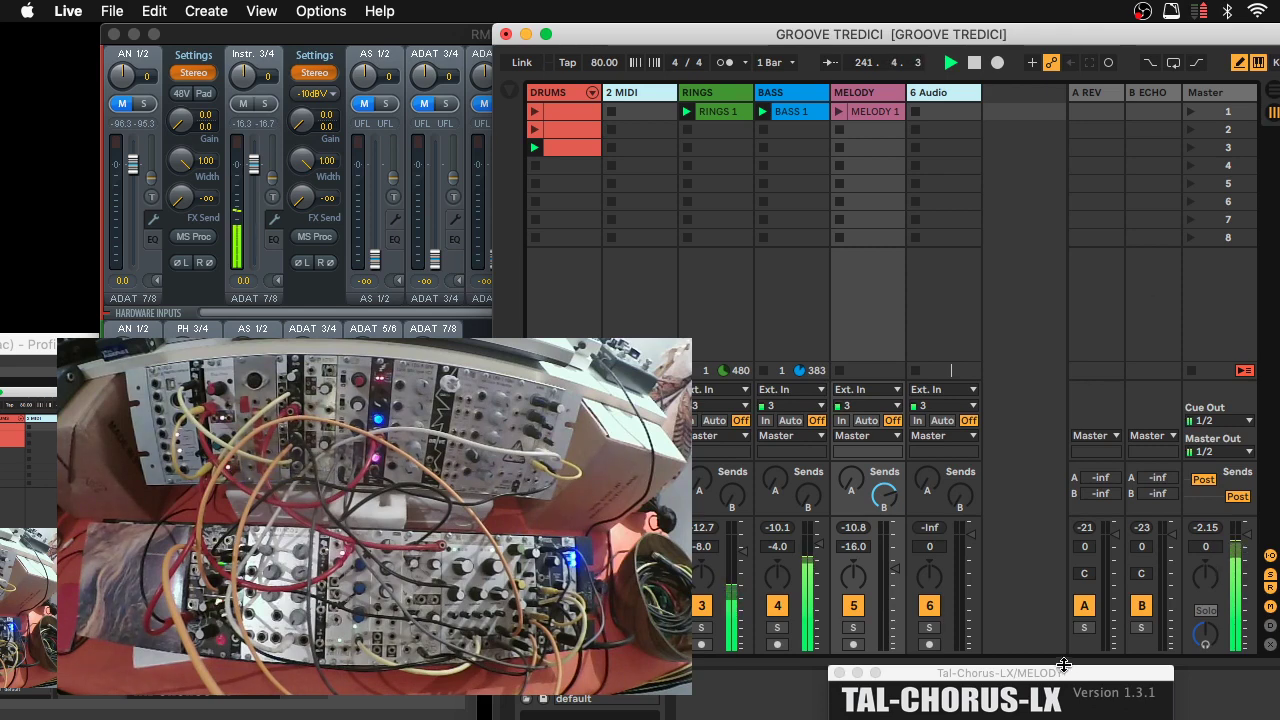
{"action": "left_click_drag", "start_coordinate": [1071, 673], "coordinate": [1105, 605]}
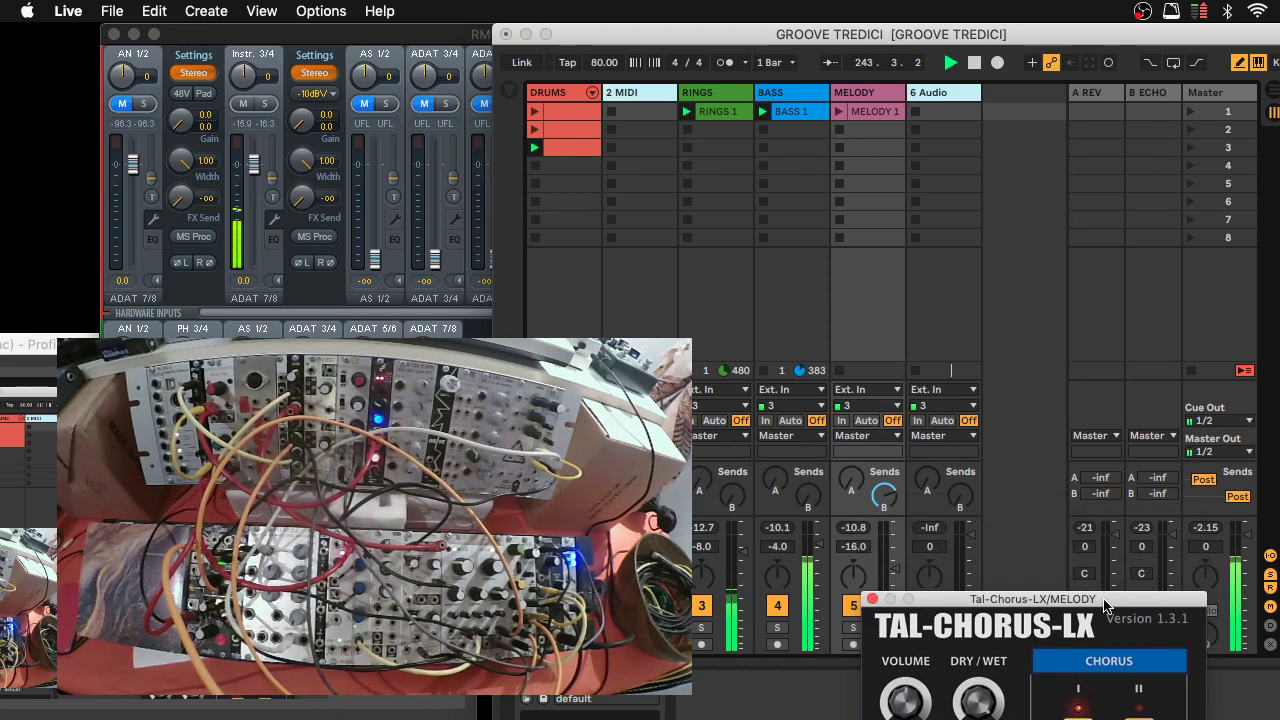
{"action": "left_click", "coordinate": [872, 599]}
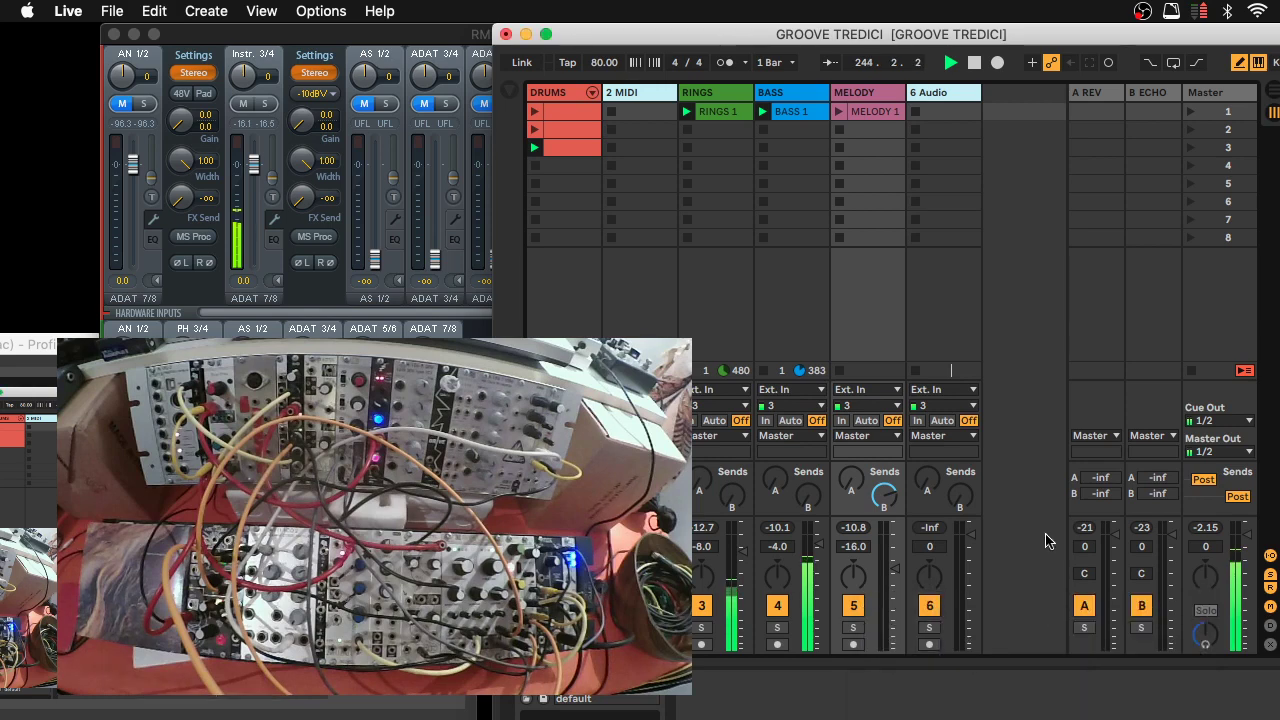
Step: Colour the 6 Audio track orange and rename it PERCU 1
{"action": "right_click", "coordinate": [940, 94]}
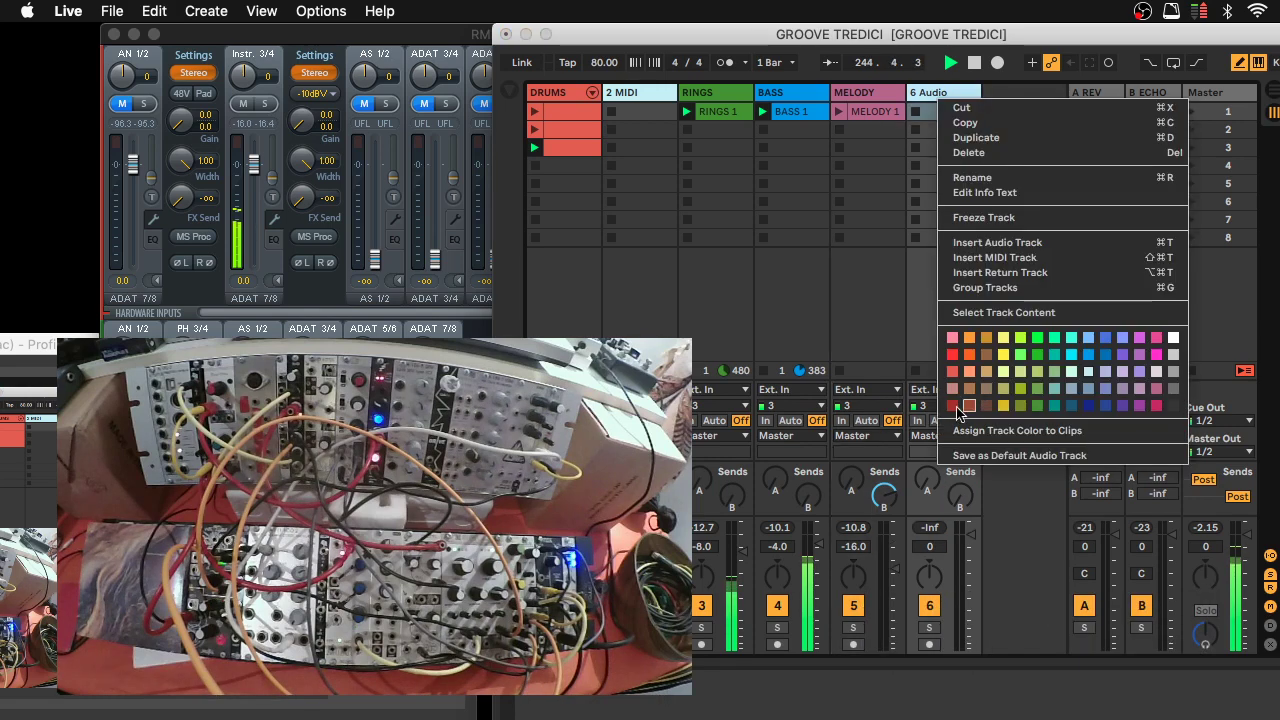
{"action": "left_click", "coordinate": [969, 340]}
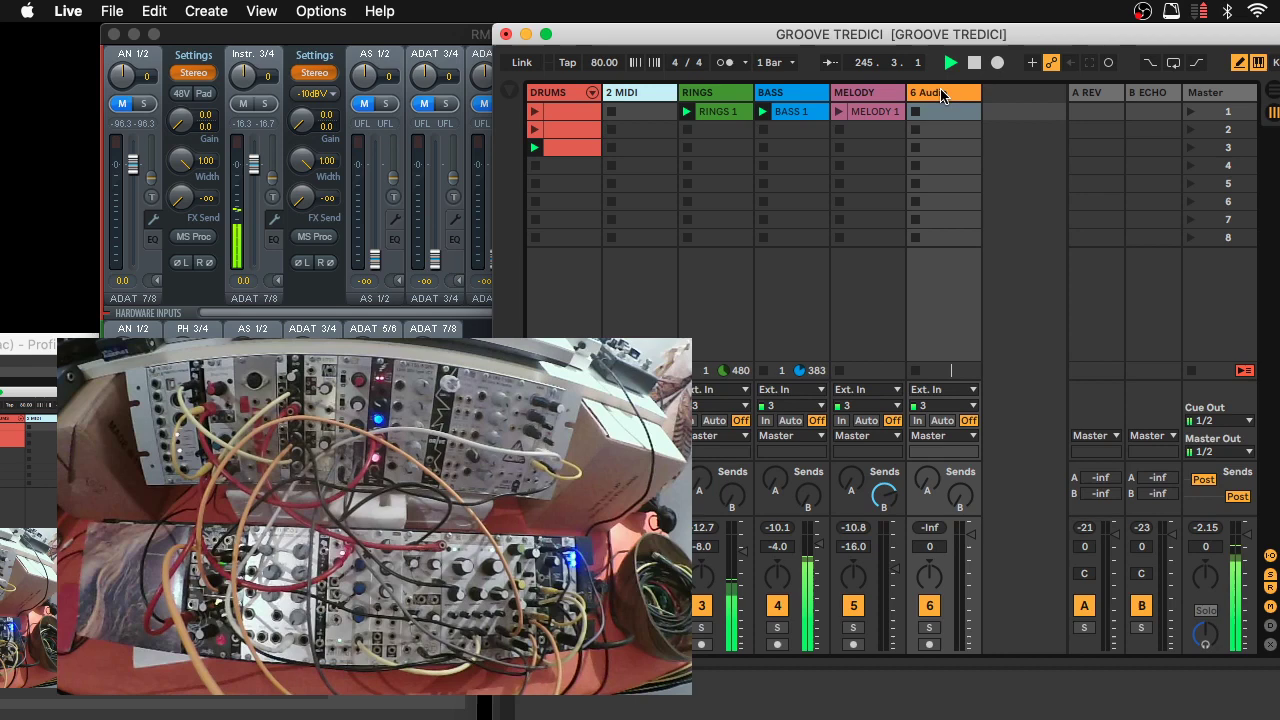
{"action": "key", "text": "super+r"}
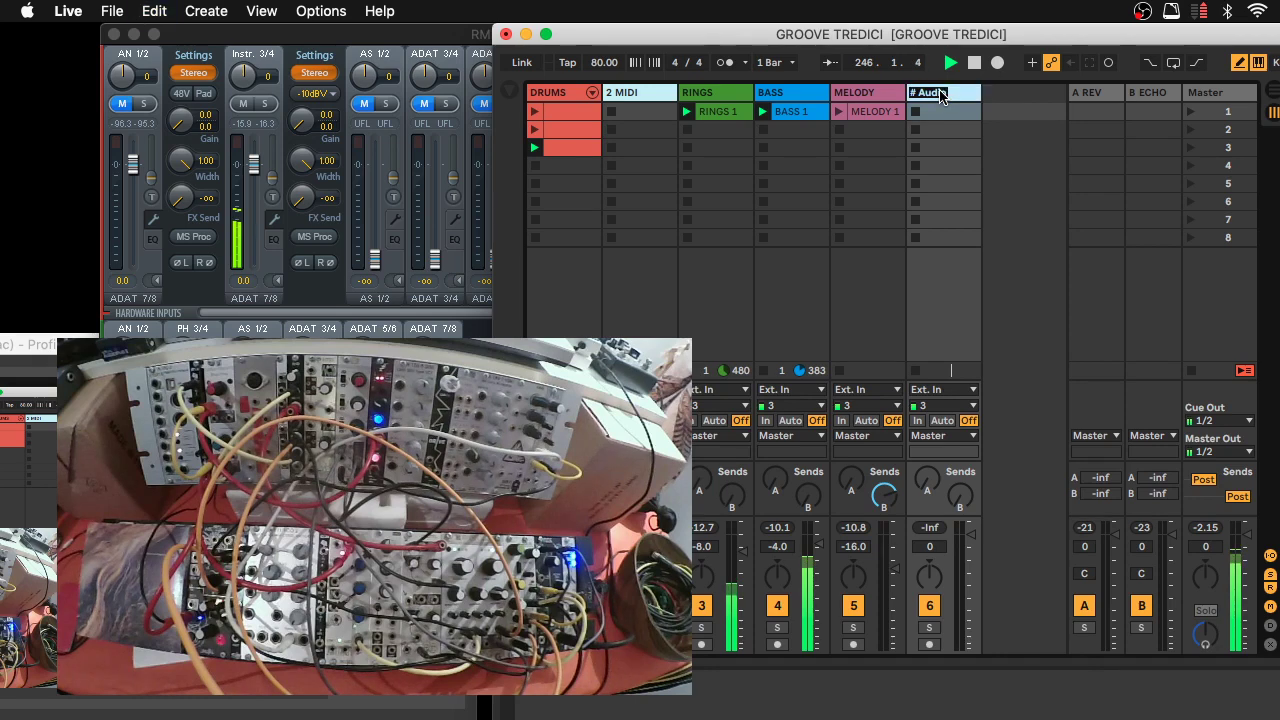
{"action": "type", "text": "PERCU 1"}
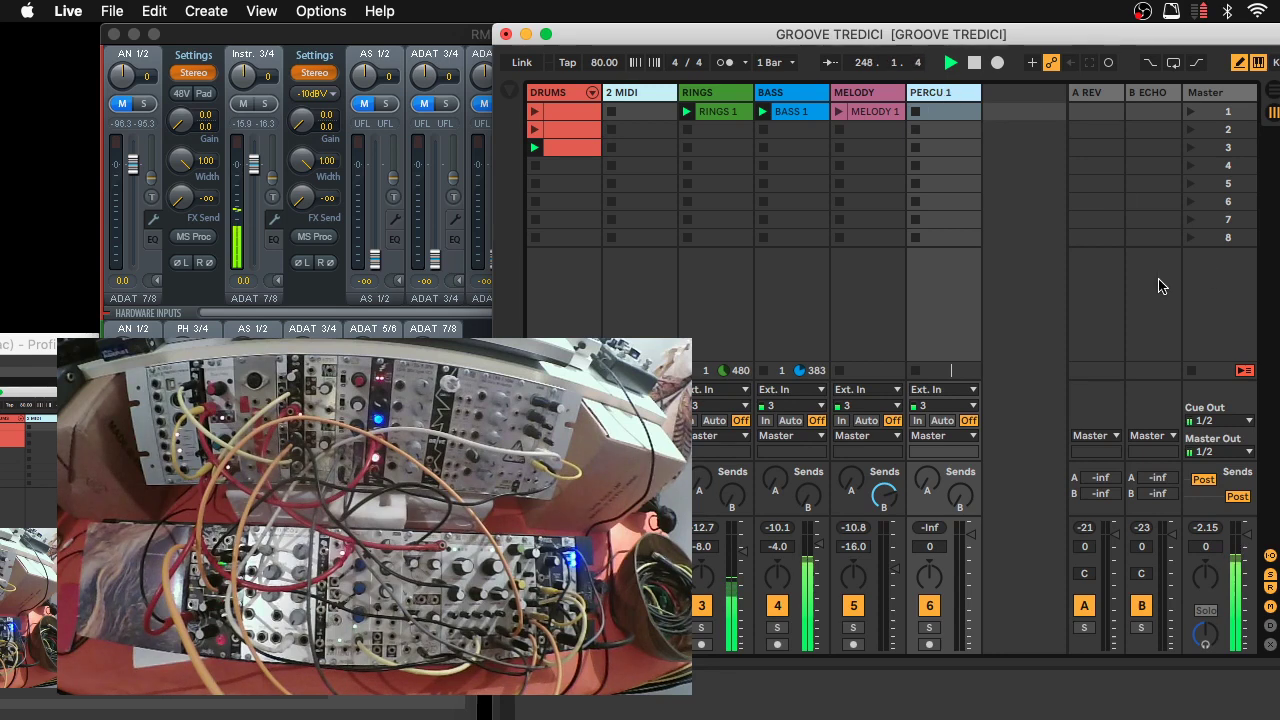
Step: Select the PERCU 1 track's slot in scene 4 and arm the track for recording
{"action": "key", "text": "Down"}
{"action": "key", "text": "Down"}
{"action": "key", "text": "Down"}
{"action": "left_click", "coordinate": [929, 644]}
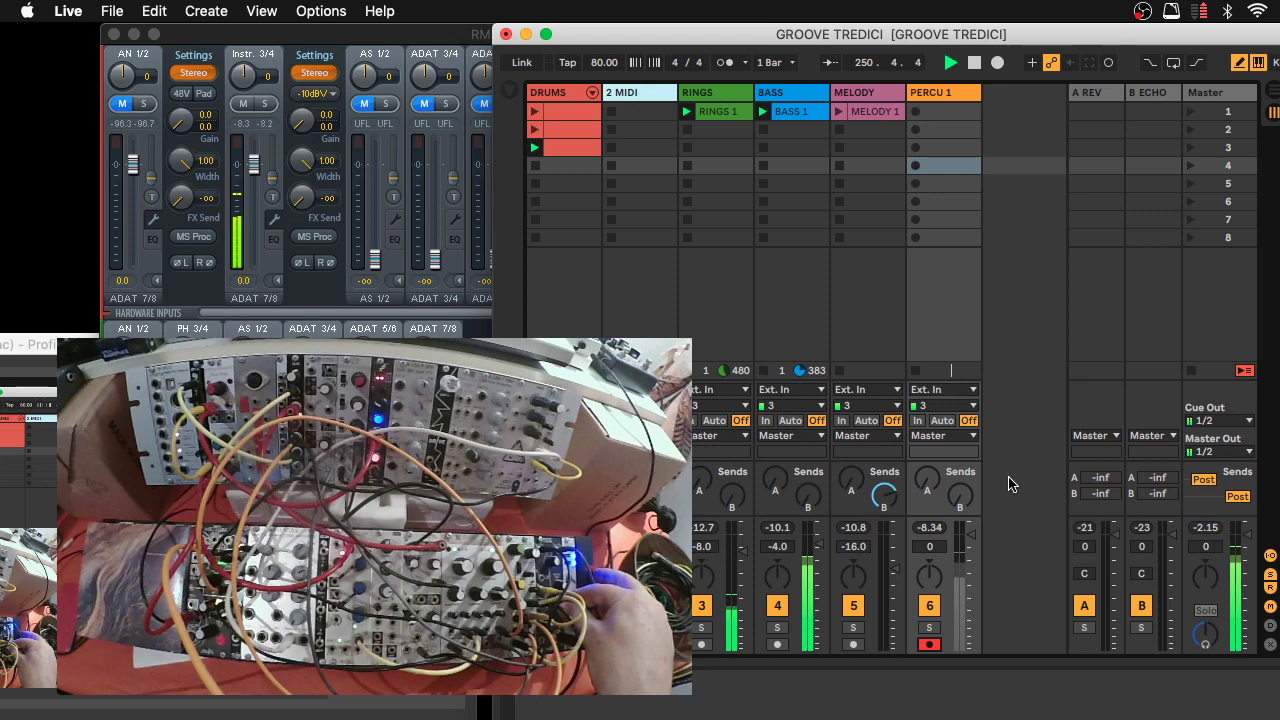
Step: In TotalMix FX, lower the Instr. 3/4 hardware input fader to -8.0 dB, and return to Live
{"action": "left_click", "coordinate": [255, 167]}
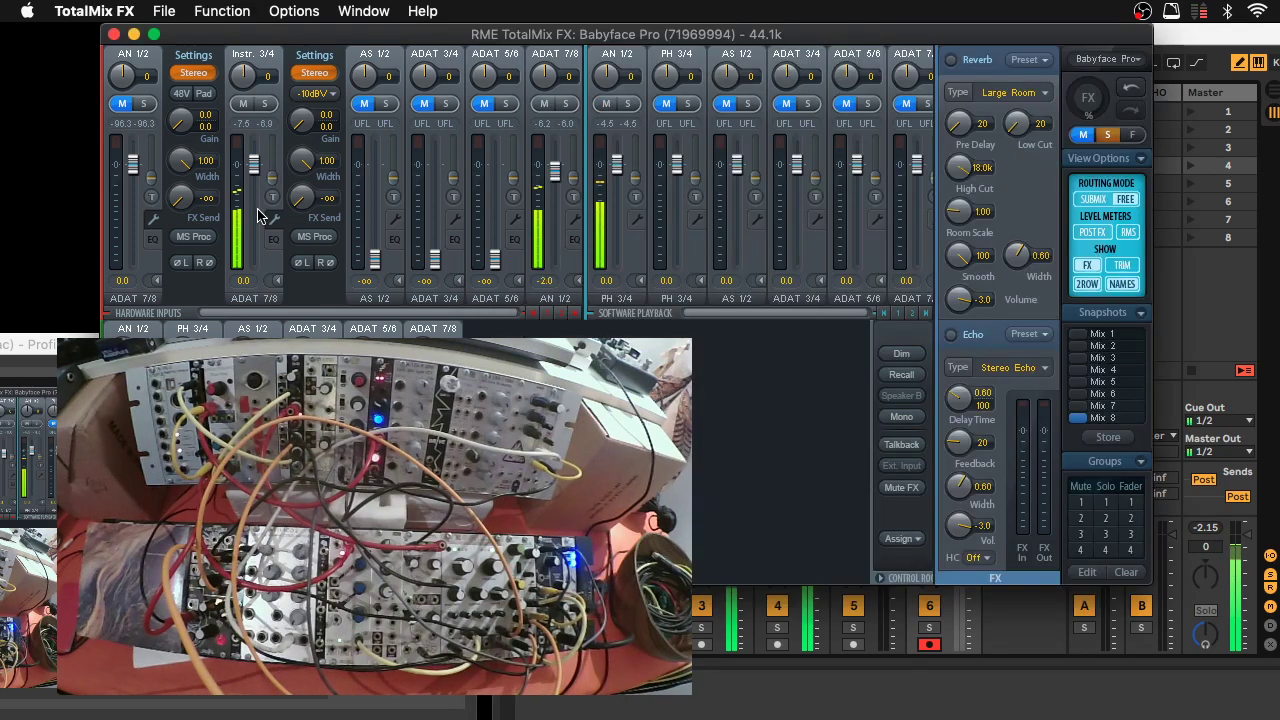
{"action": "left_click_drag", "start_coordinate": [261, 165], "coordinate": [253, 193]}
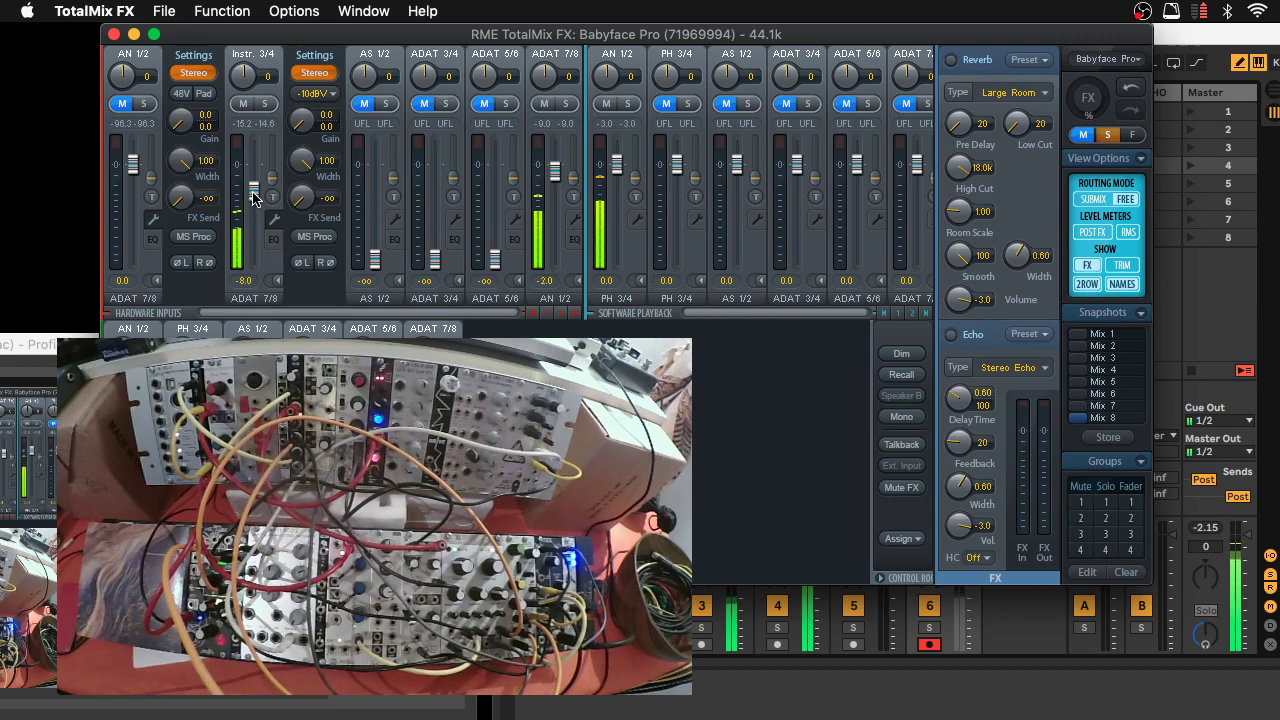
{"action": "left_click", "coordinate": [706, 668]}
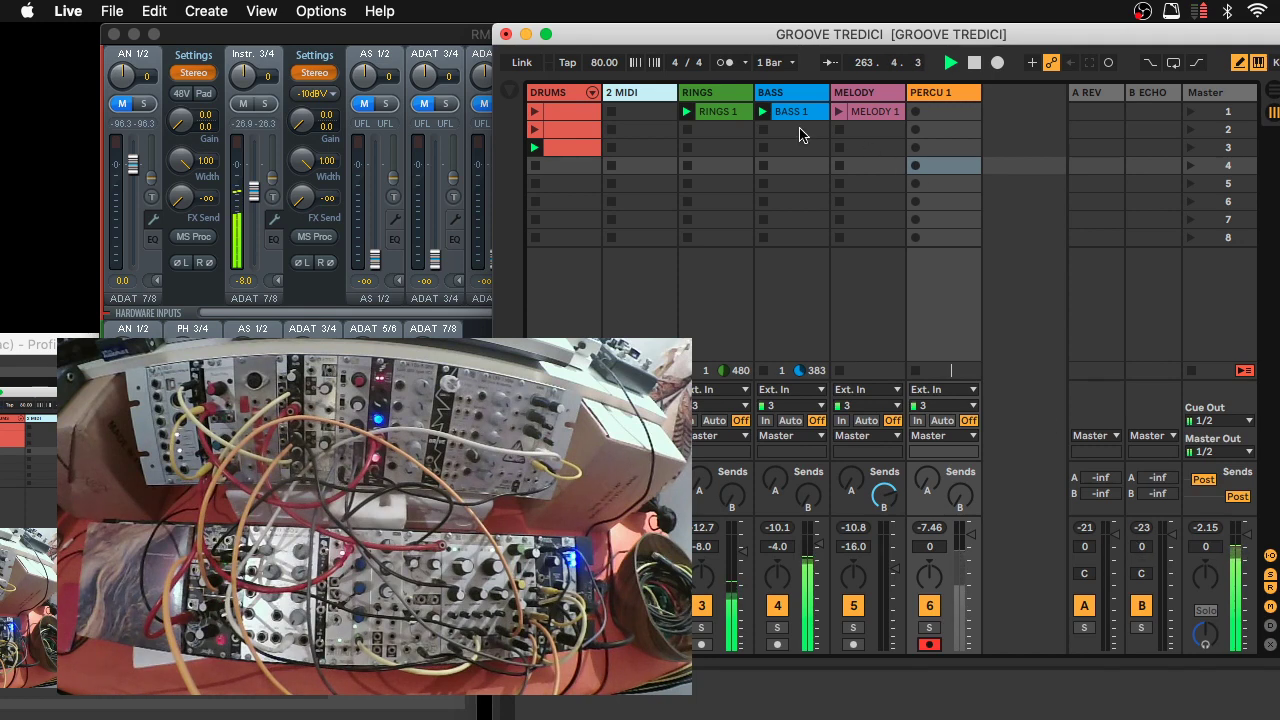
Step: Stop the BASS and RINGS clips and record into the first PERCU 1 slot over the first DRUMS clip
{"action": "left_click", "coordinate": [763, 129]}
{"action": "left_click", "coordinate": [687, 129]}
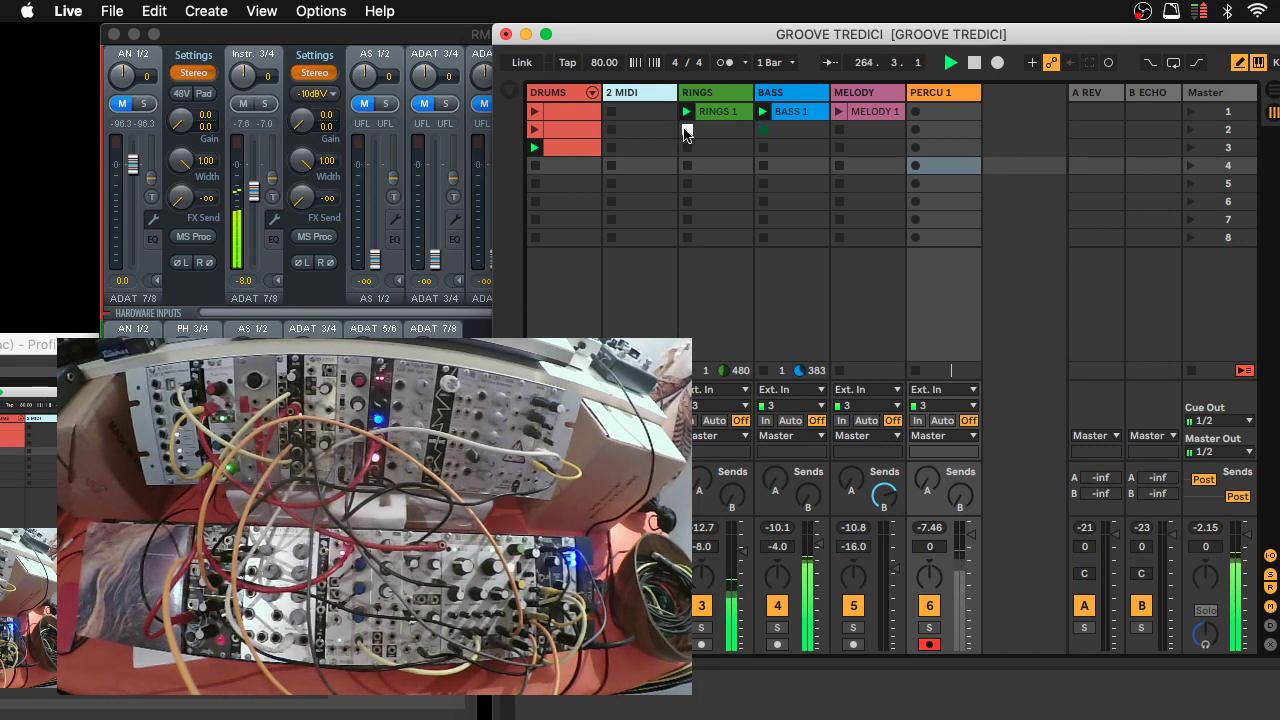
{"action": "left_click", "coordinate": [536, 112]}
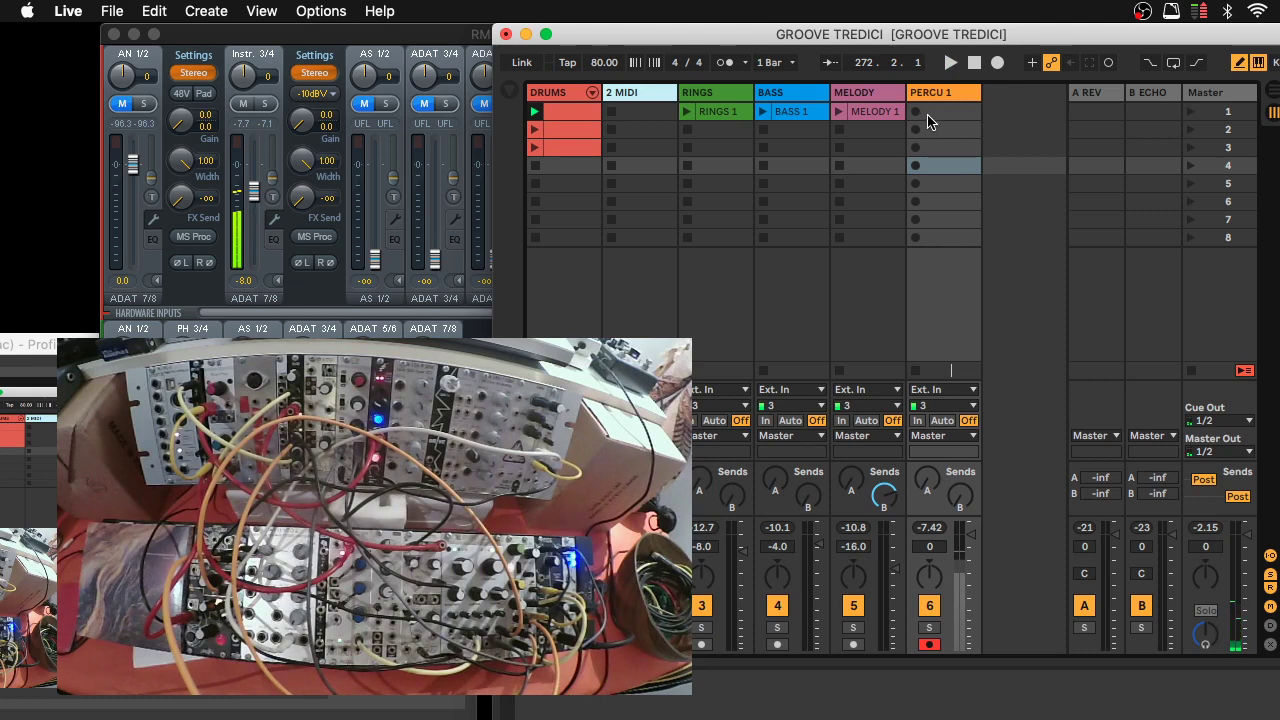
{"action": "left_click", "coordinate": [1021, 143]}
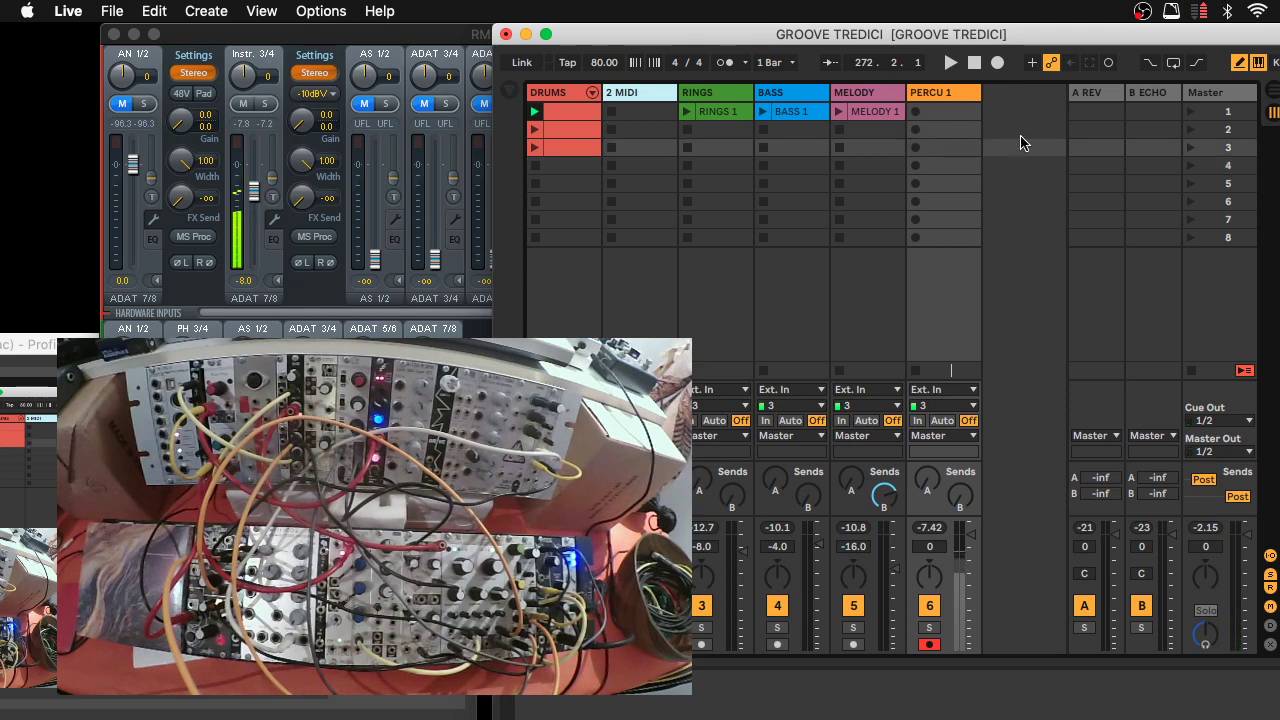
{"action": "left_click", "coordinate": [915, 112]}
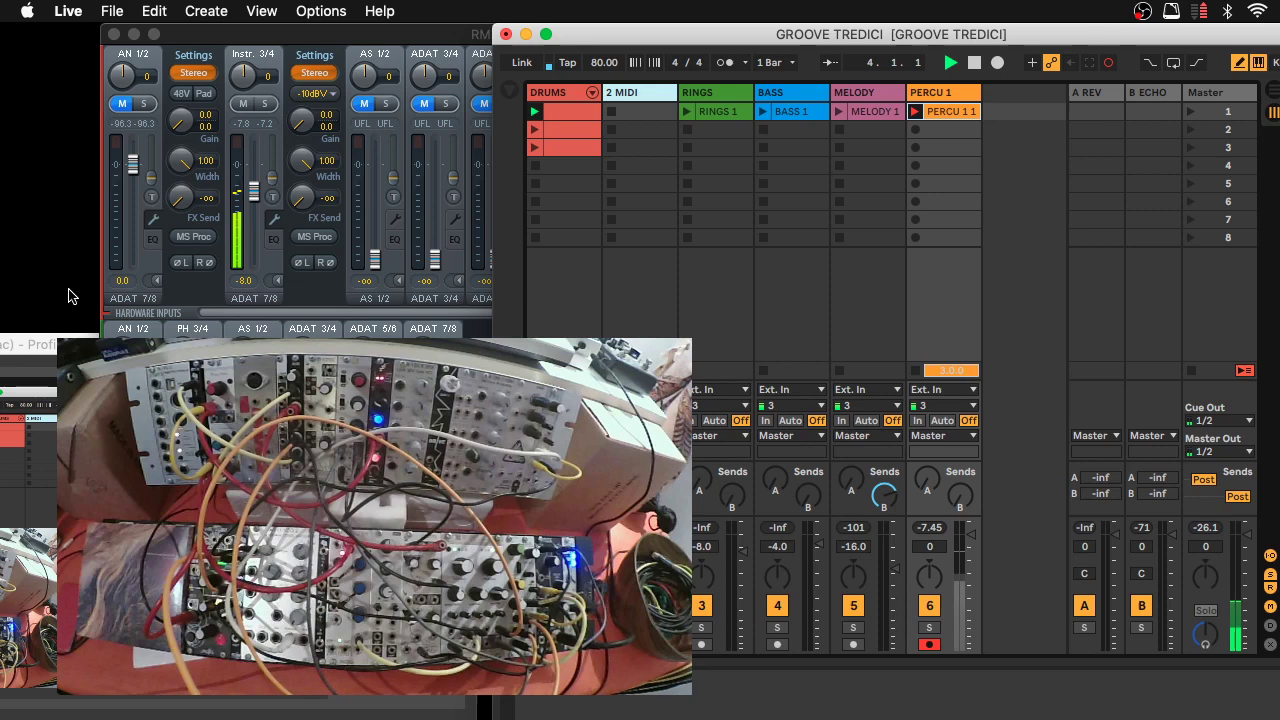
Step: Move the OBS window aside and shift the Live window so its DRUMS track is clear of the TotalMix FX window
{"action": "left_click_drag", "start_coordinate": [38, 346], "coordinate": [481, 338]}
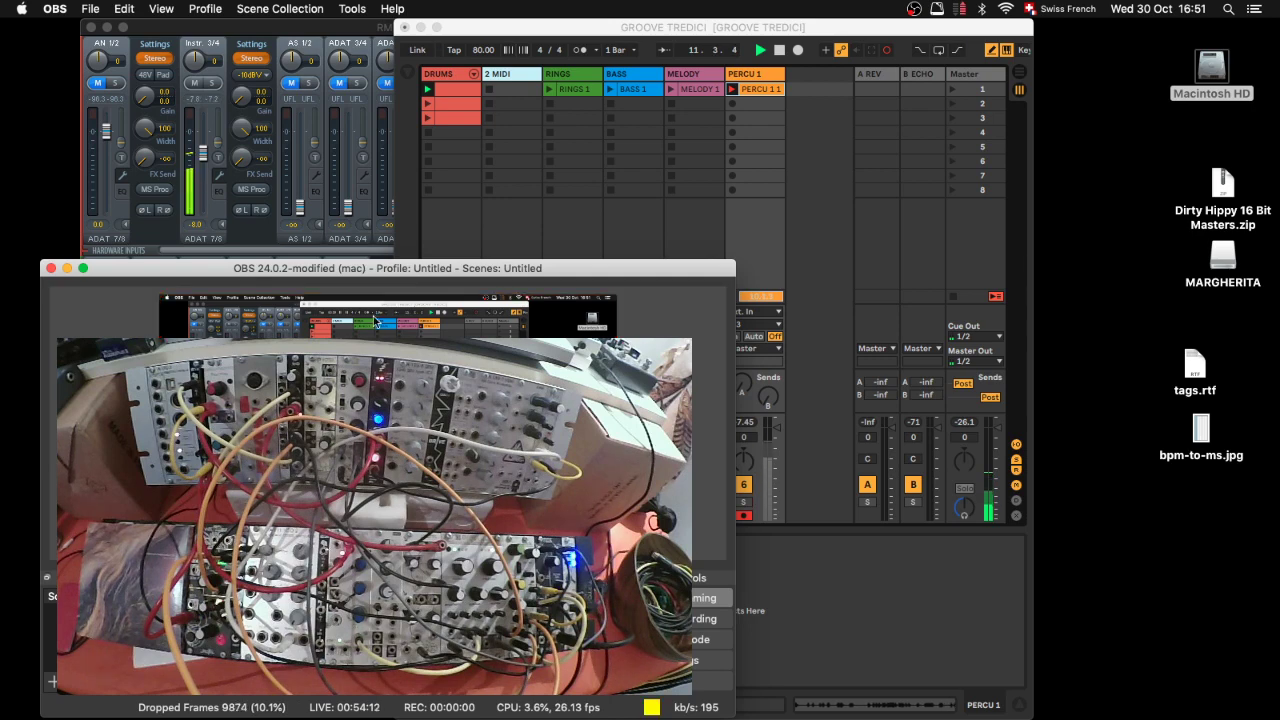
{"action": "left_click_drag", "start_coordinate": [575, 262], "coordinate": [390, 289]}
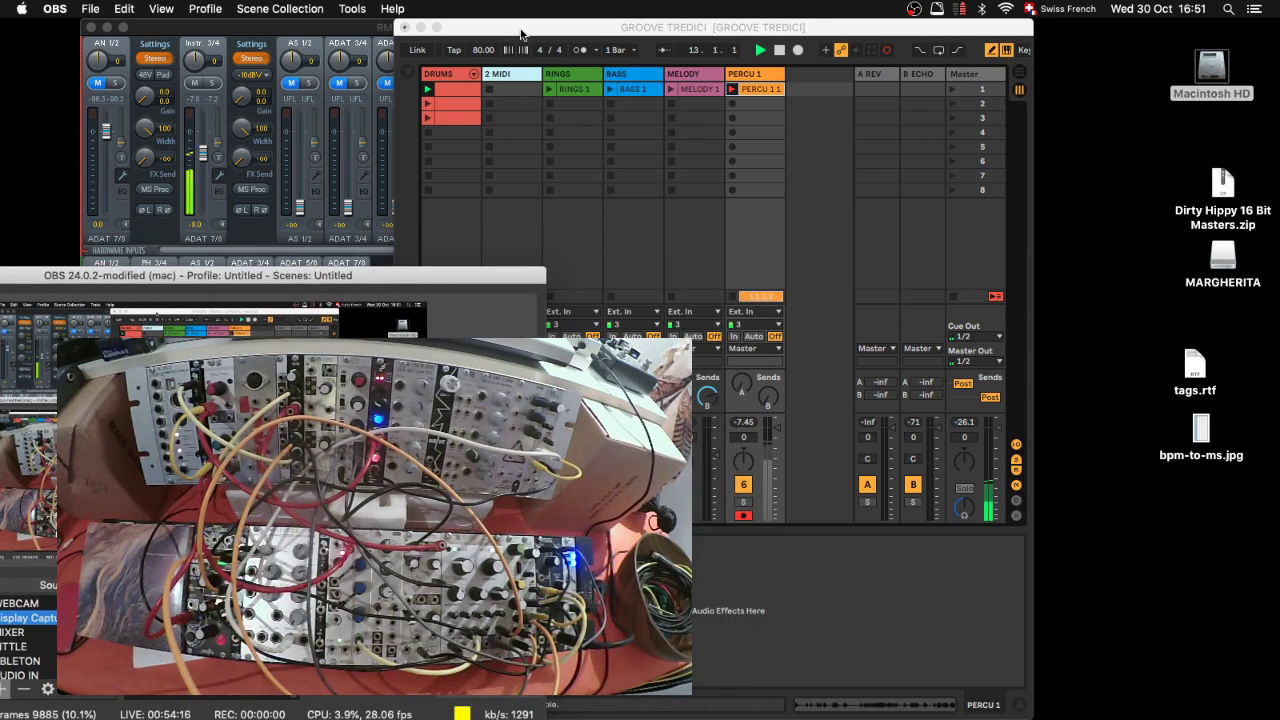
{"action": "left_click_drag", "start_coordinate": [519, 20], "coordinate": [765, 20]}
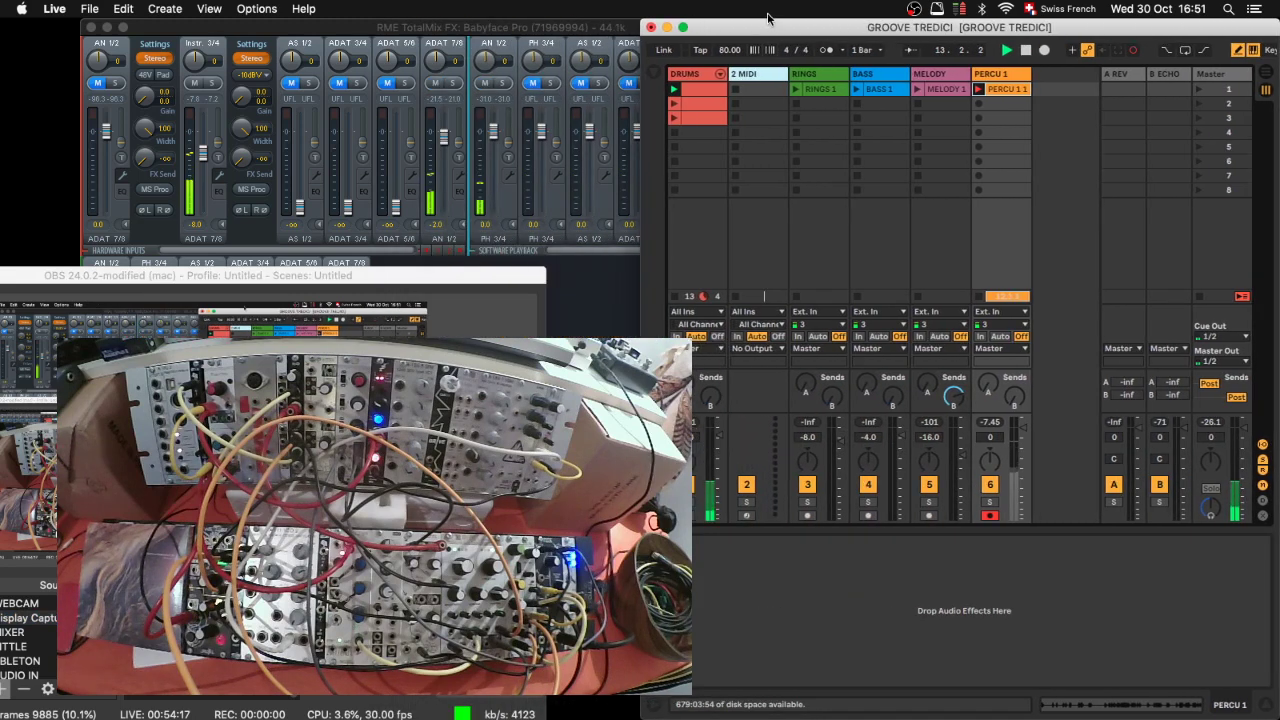
Step: Reposition the TotalMix FX window and bring it in front of the OBS window so its hardware outputs show
{"action": "left_click", "coordinate": [375, 262]}
{"action": "left_click", "coordinate": [420, 277]}
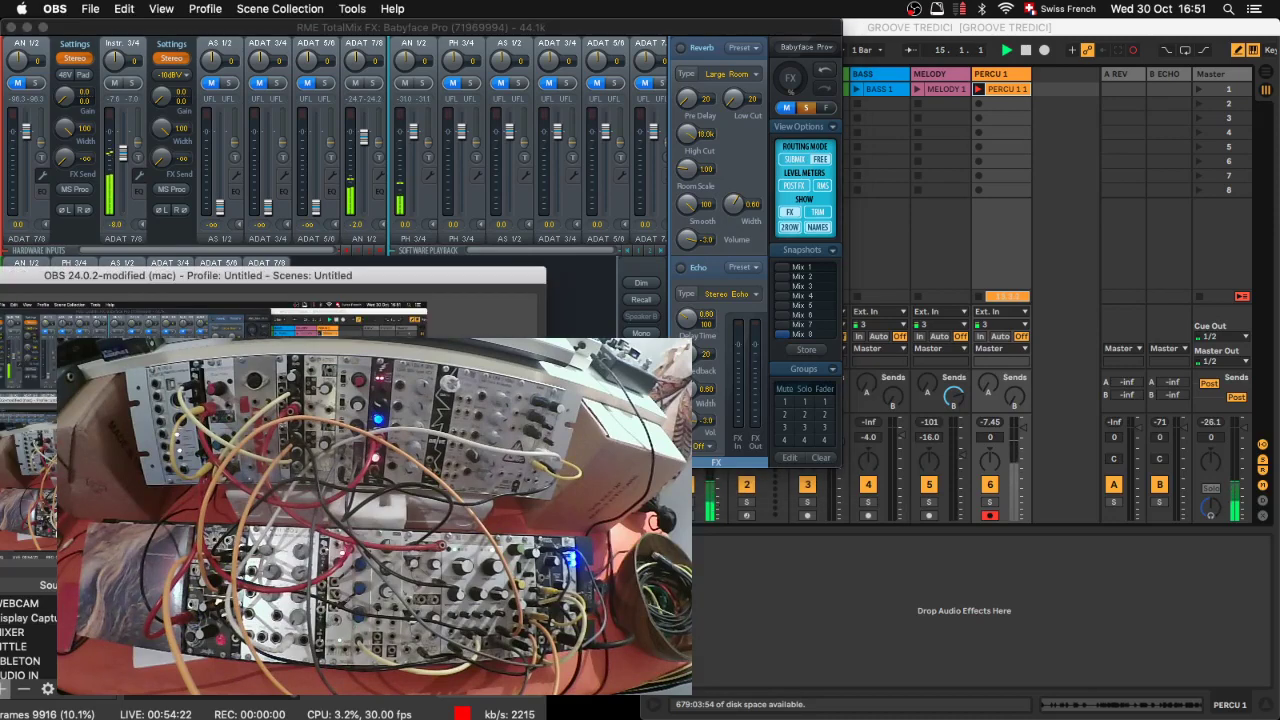
{"action": "left_click", "coordinate": [434, 262]}
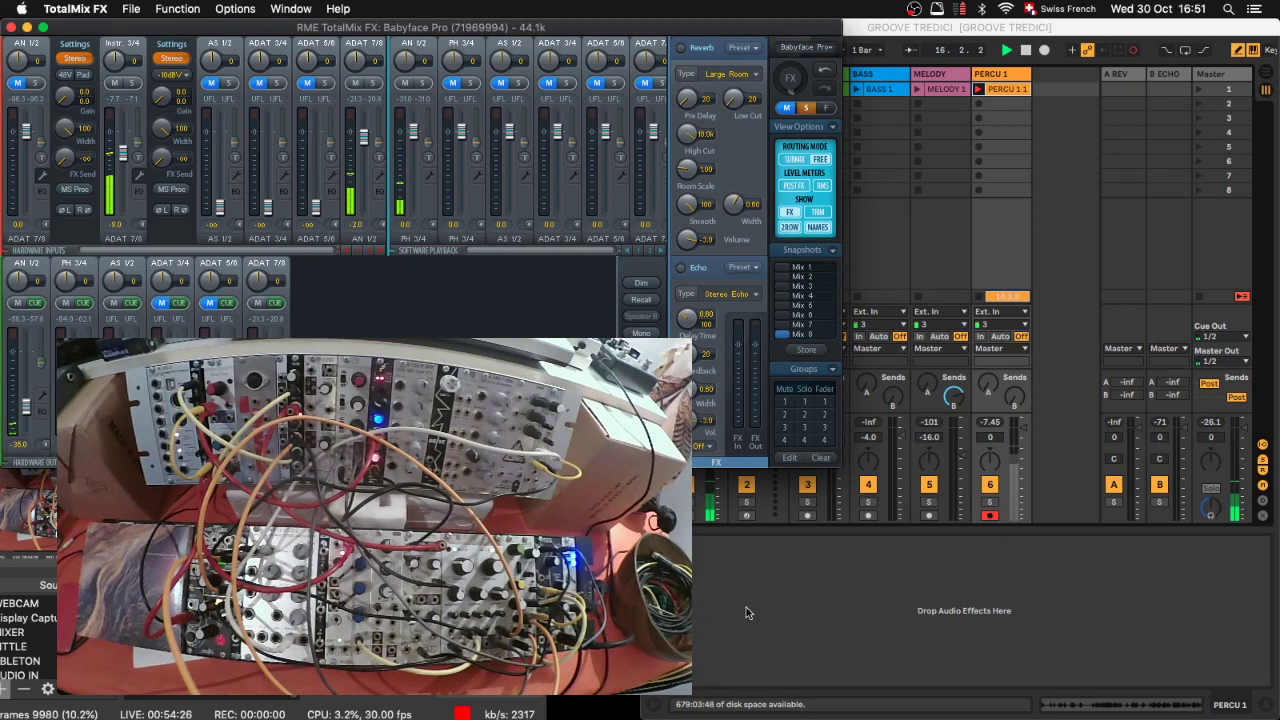
Step: Switch to Live and launch the third DRUMS clip and the BASS 1 clip alongside PERCU 1
{"action": "left_click", "coordinate": [870, 605]}
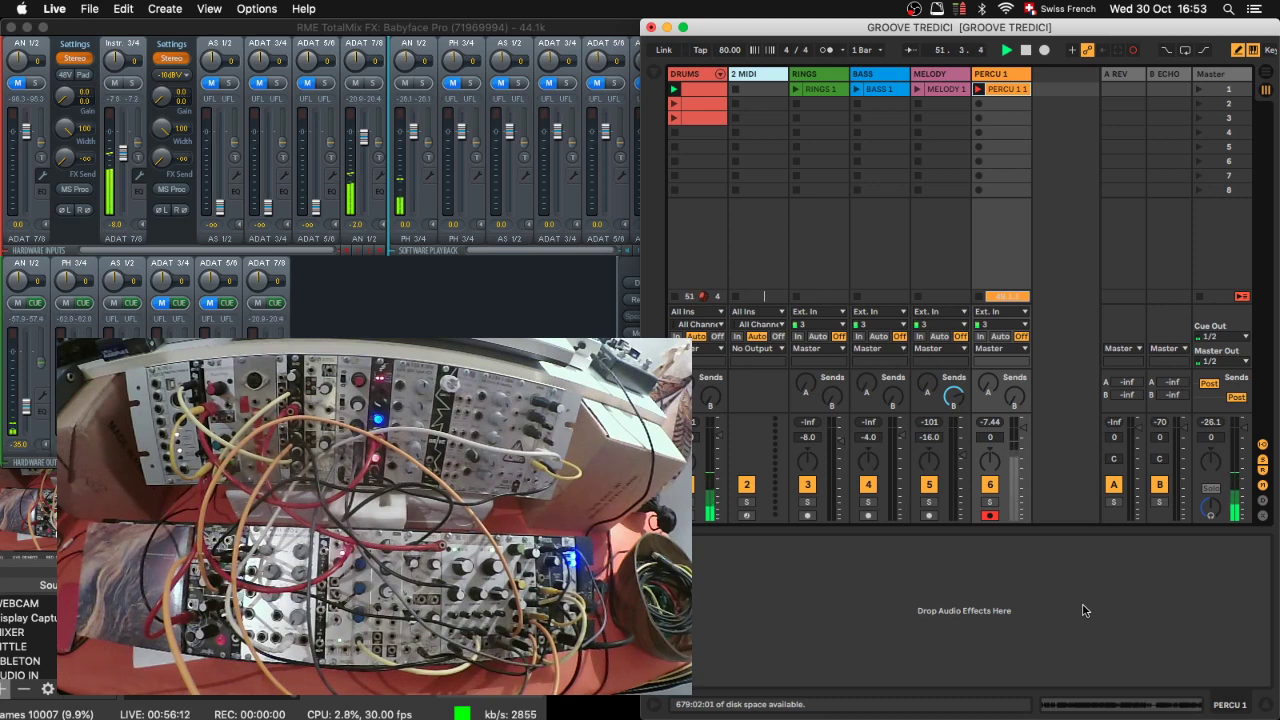
{"action": "left_click", "coordinate": [674, 117]}
{"action": "left_click", "coordinate": [857, 89]}
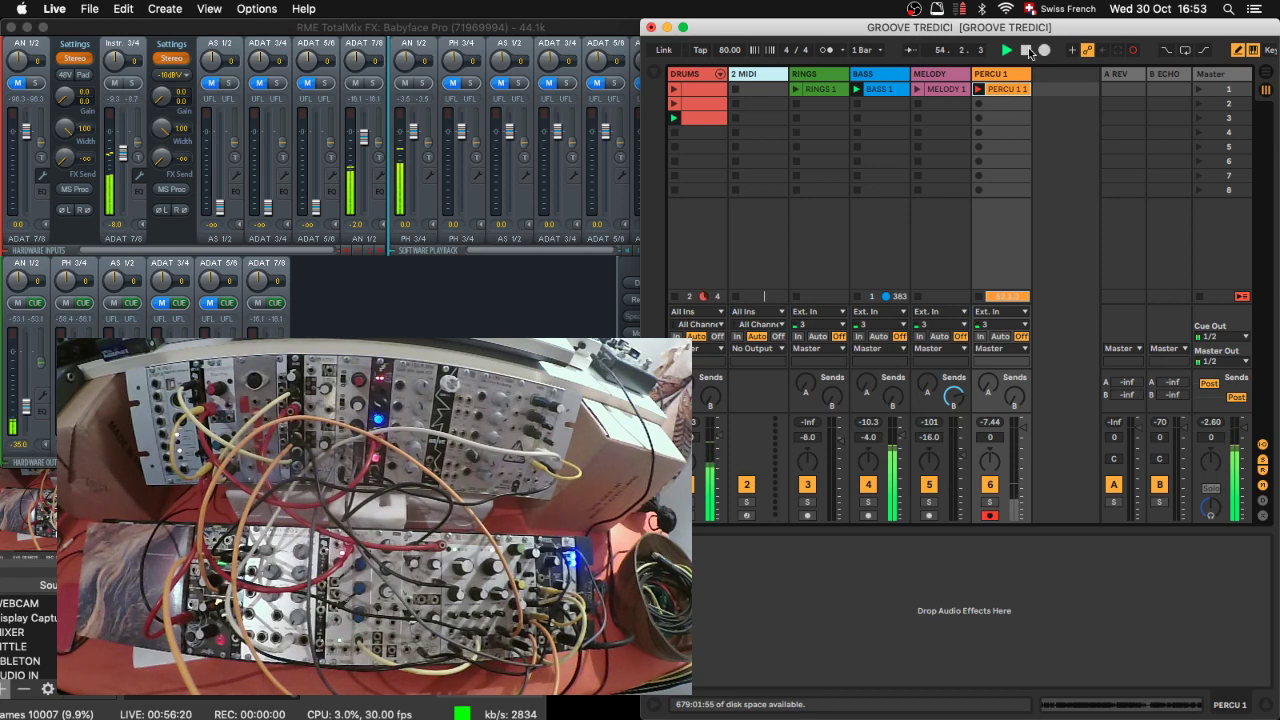
Step: Show the recording clip's waveform, then set the RINGS, BASS, MELODY and PERCU 1 tracks' inputs to No Input
{"action": "key", "text": "shift+Tab"}
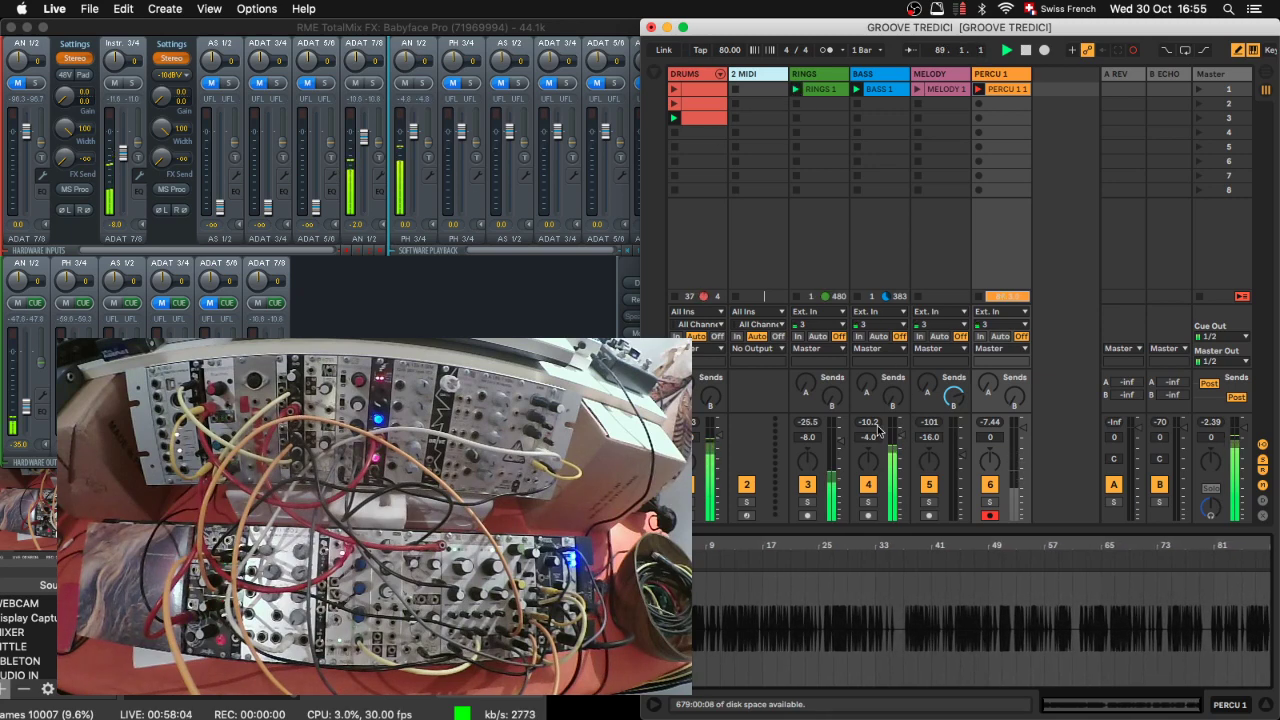
{"action": "left_click", "coordinate": [826, 313]}
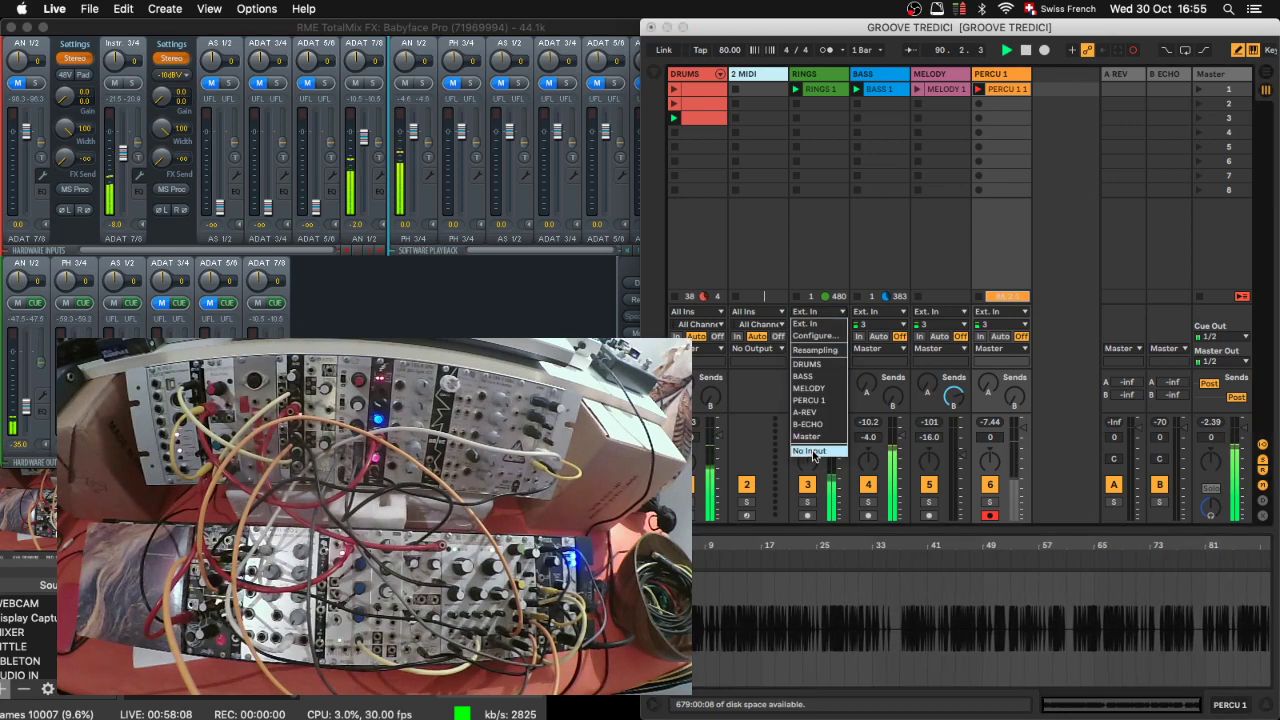
{"action": "left_click", "coordinate": [810, 450]}
{"action": "left_click", "coordinate": [870, 312]}
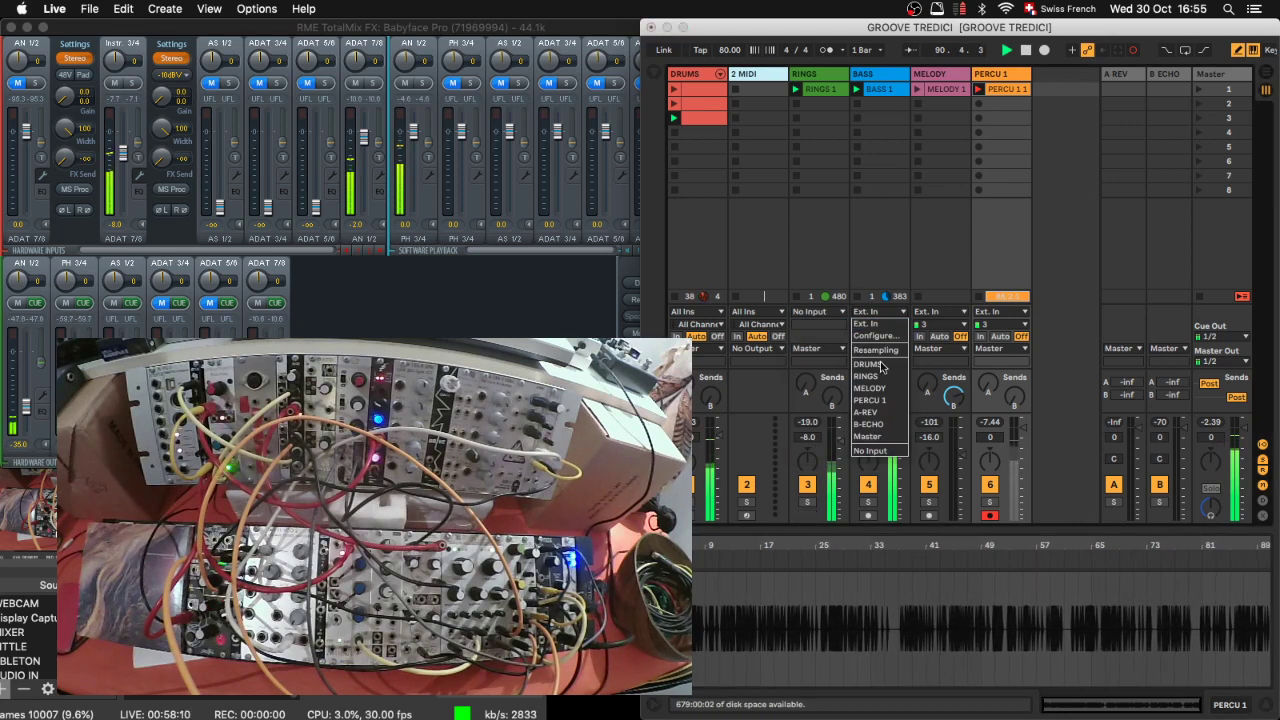
{"action": "left_click", "coordinate": [869, 450]}
{"action": "left_click", "coordinate": [936, 314]}
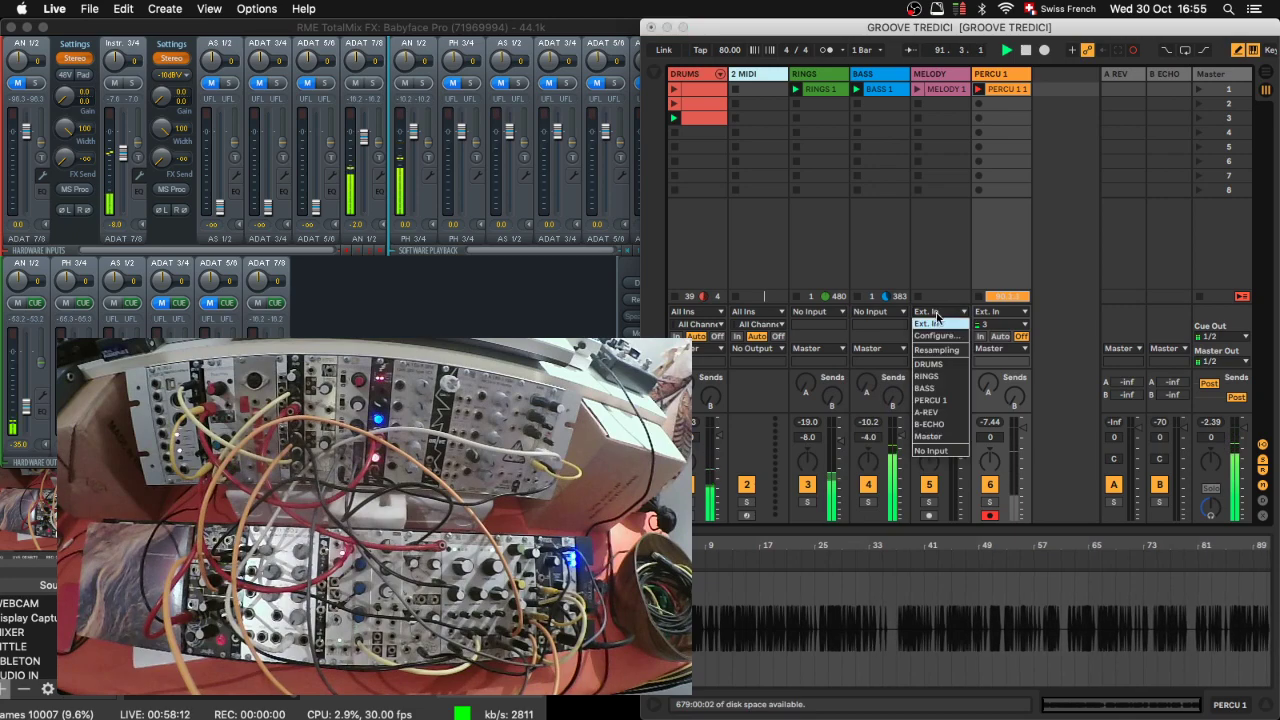
{"action": "left_click", "coordinate": [930, 450]}
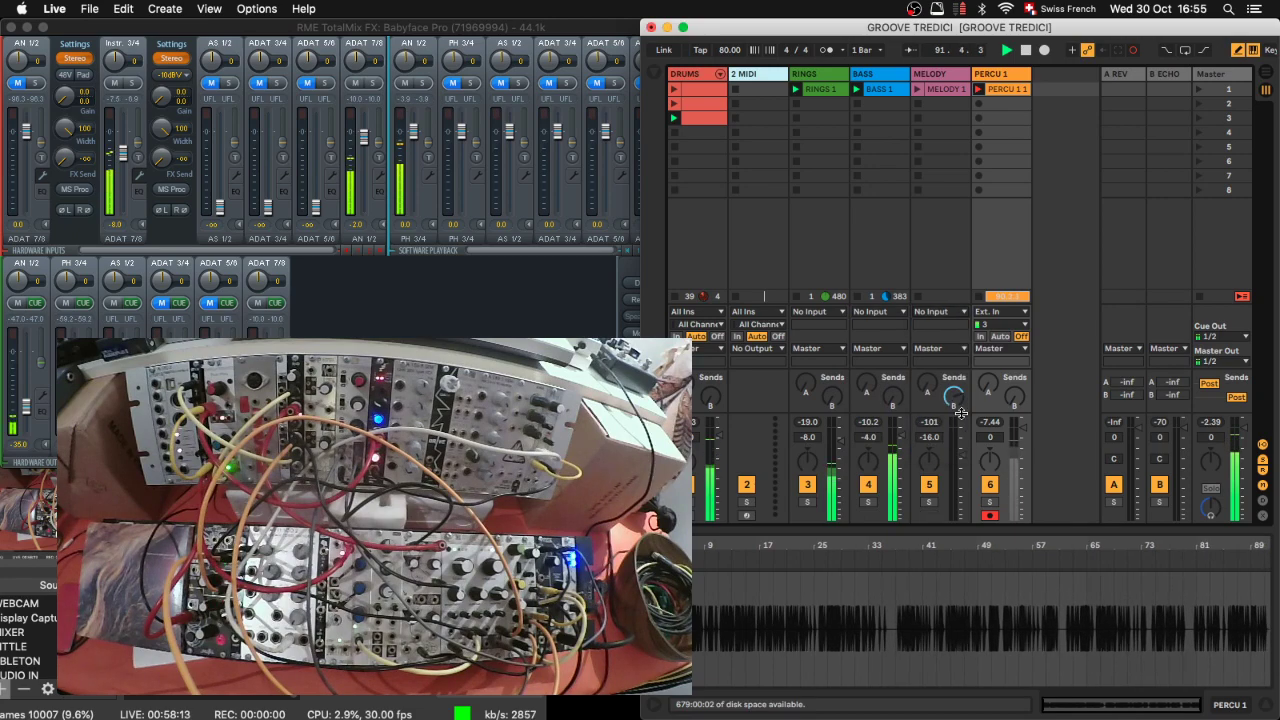
{"action": "left_click", "coordinate": [985, 313]}
{"action": "left_click", "coordinate": [1008, 456]}
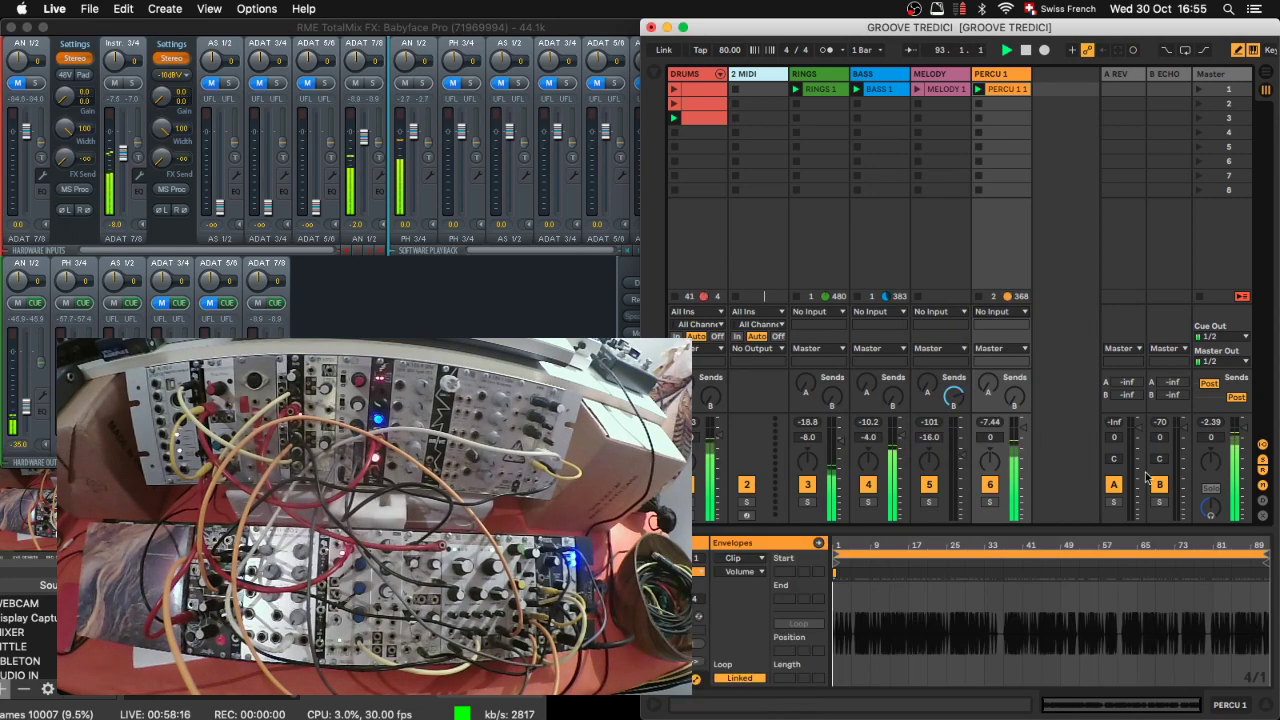
Step: Hide the returns and clip view, set PERCU 1's volume to -8 dB and try its A-REV send at about -20.6 dB
{"action": "left_click", "coordinate": [1263, 471]}
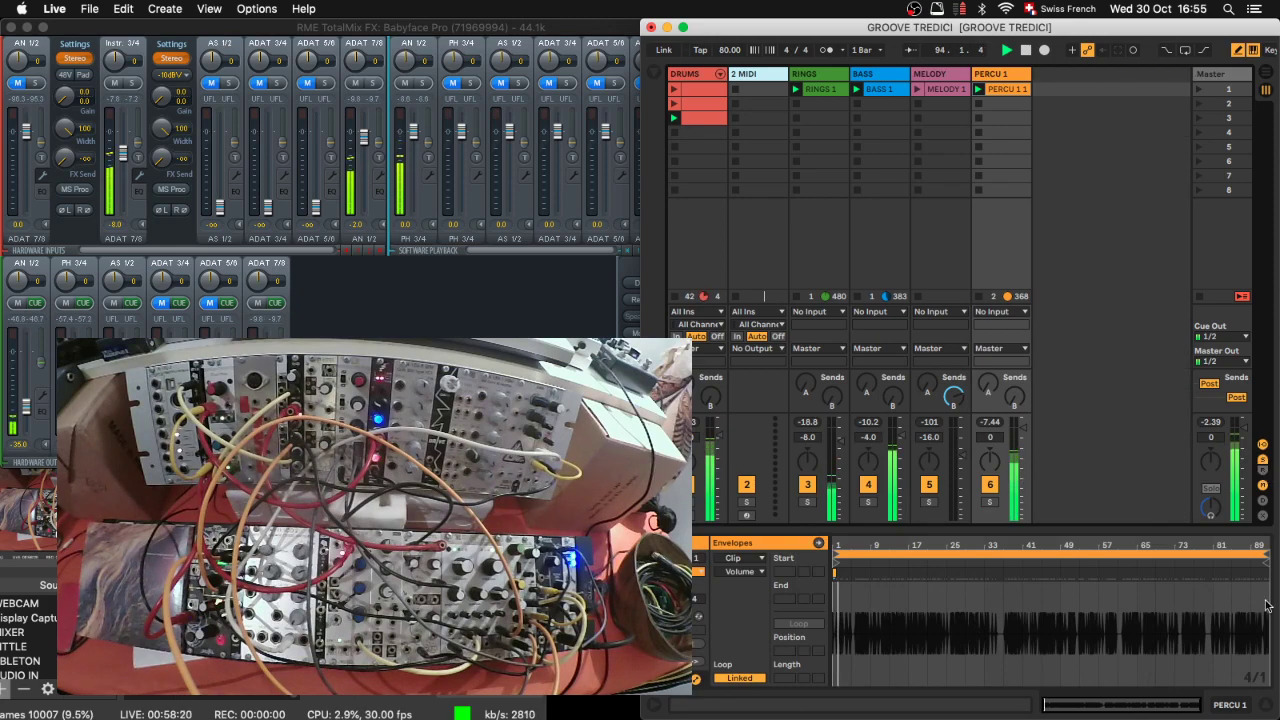
{"action": "left_click", "coordinate": [1268, 704]}
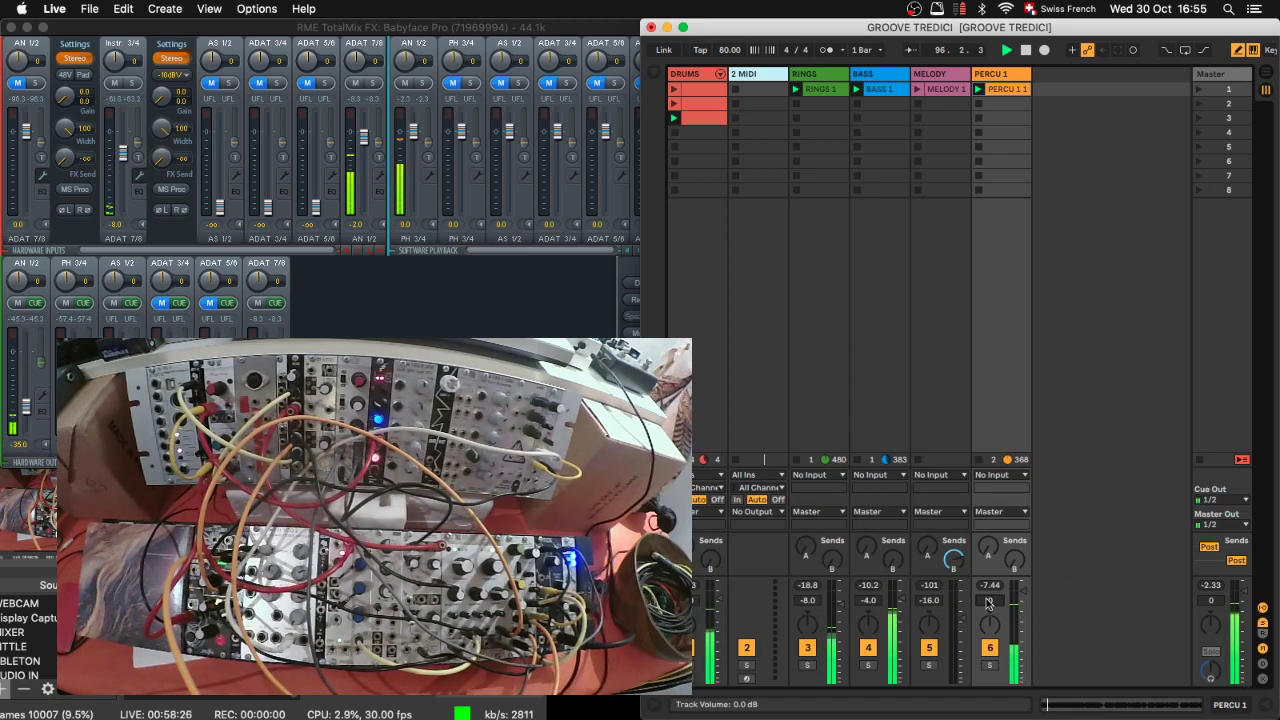
{"action": "type", "text": "-12"}
{"action": "key", "text": "Return"}
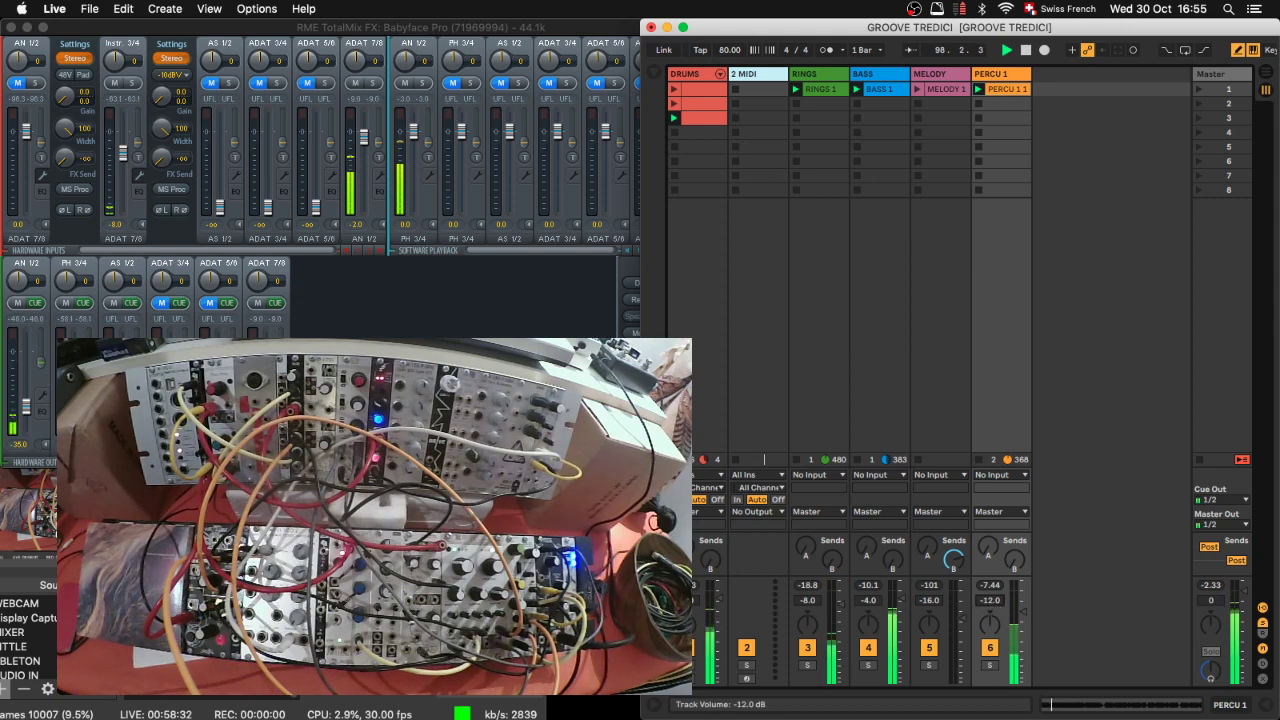
{"action": "left_click_drag", "start_coordinate": [992, 603], "coordinate": [992, 590]}
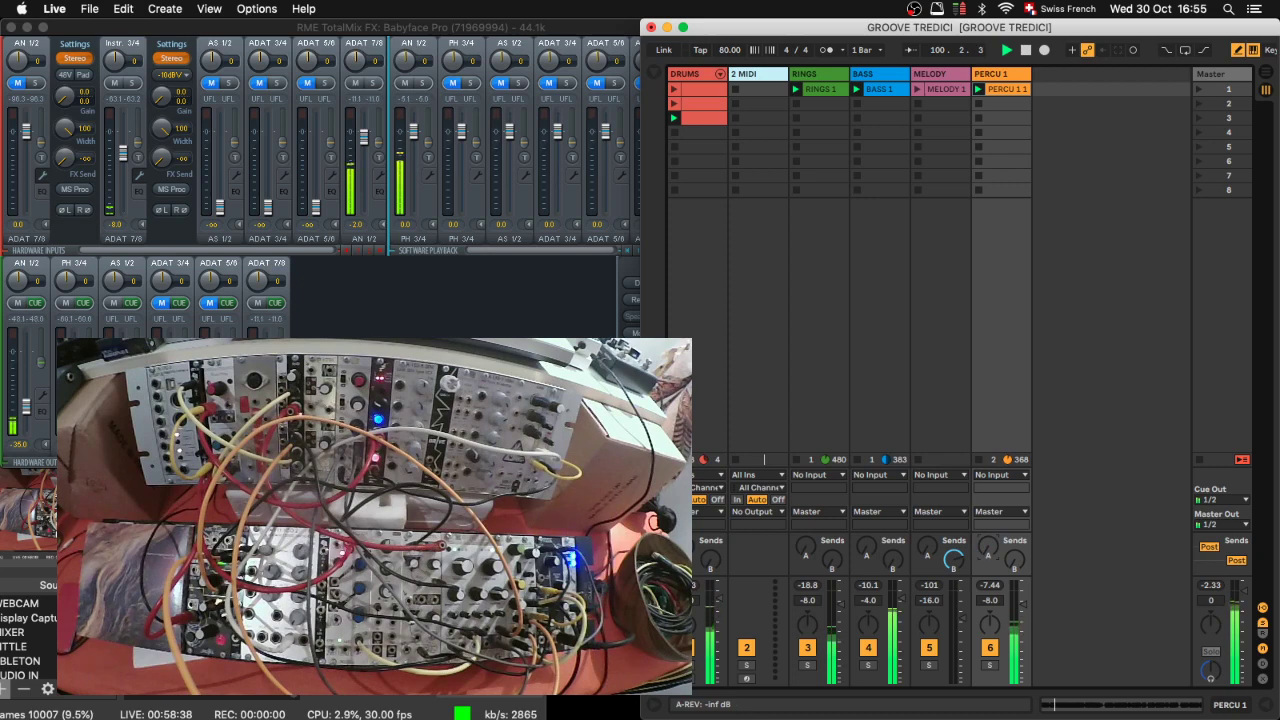
{"action": "left_click_drag", "start_coordinate": [987, 547], "coordinate": [987, 532]}
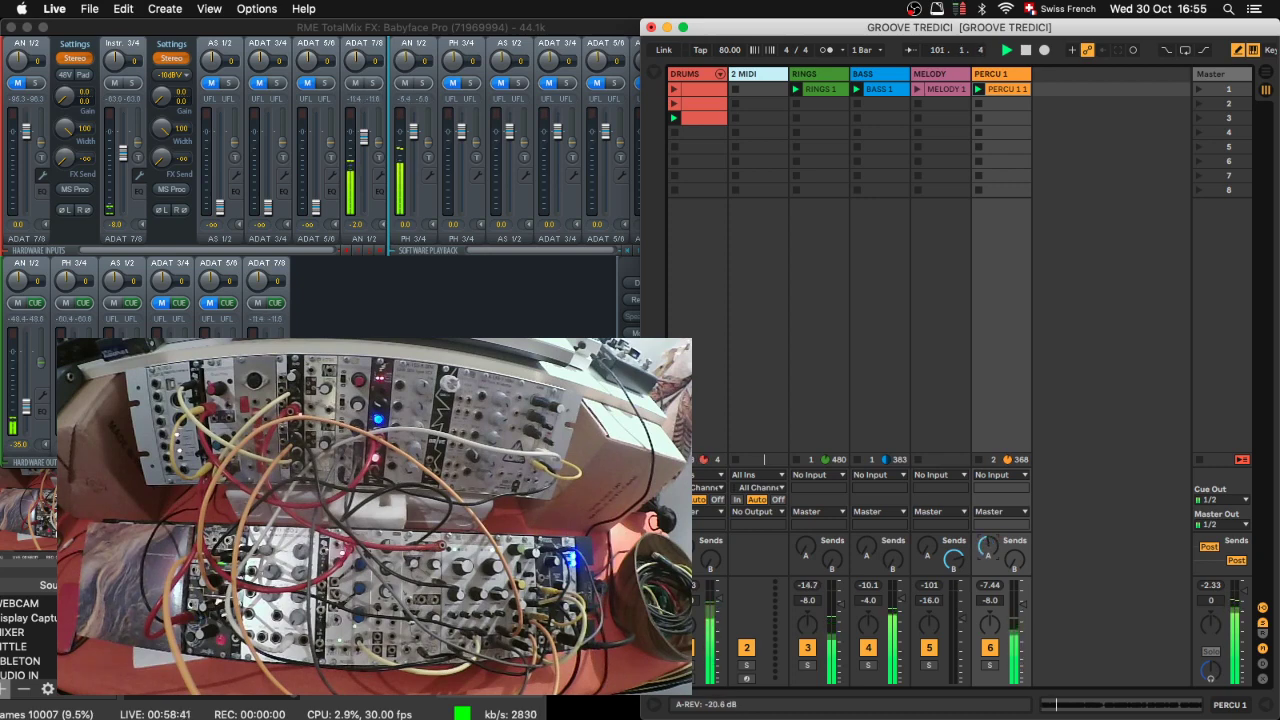
Step: Show the return tracks again, insert a new return track after A REV and load the ValhallaRoom plug-in on it
{"action": "left_click", "coordinate": [1262, 634]}
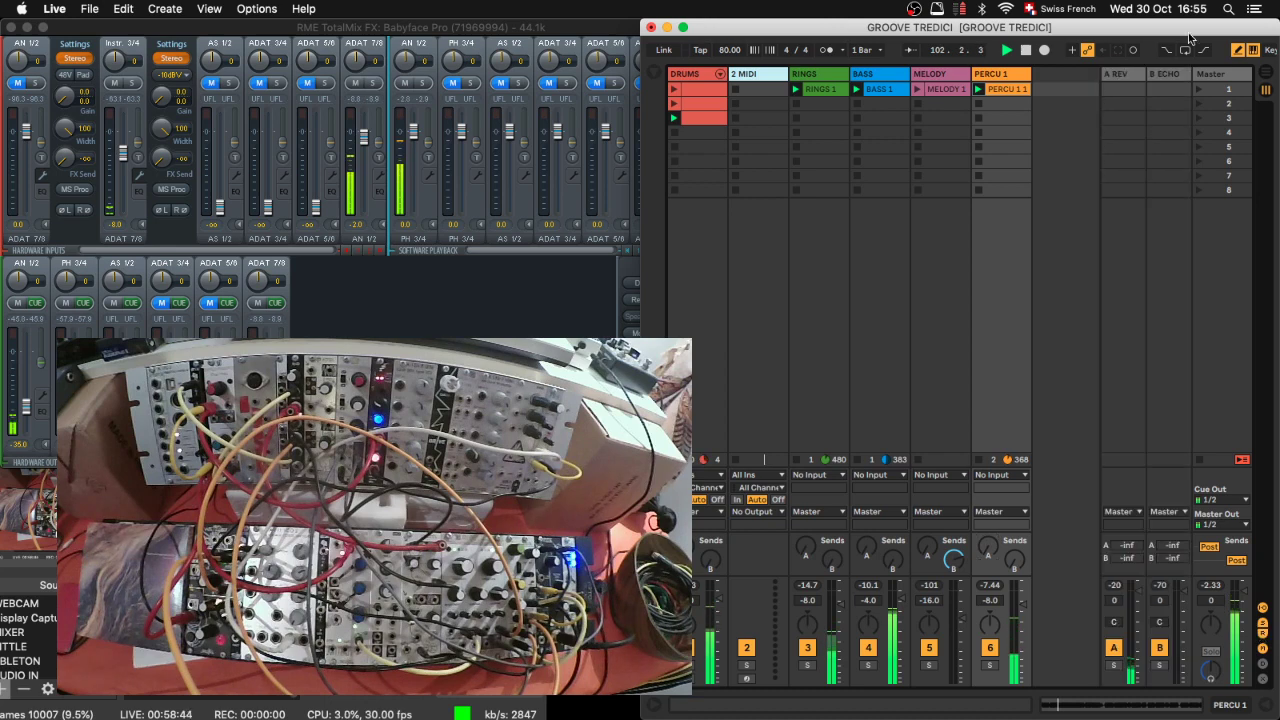
{"action": "right_click", "coordinate": [1124, 75]}
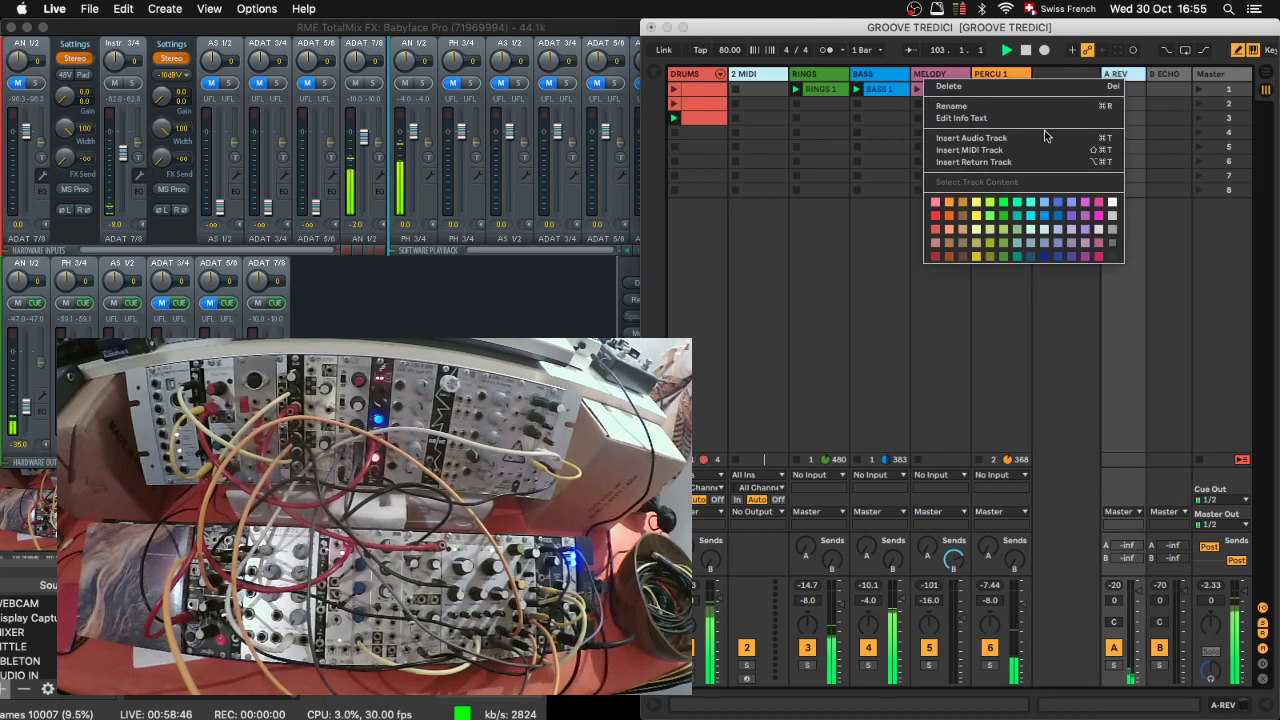
{"action": "left_click", "coordinate": [1024, 161]}
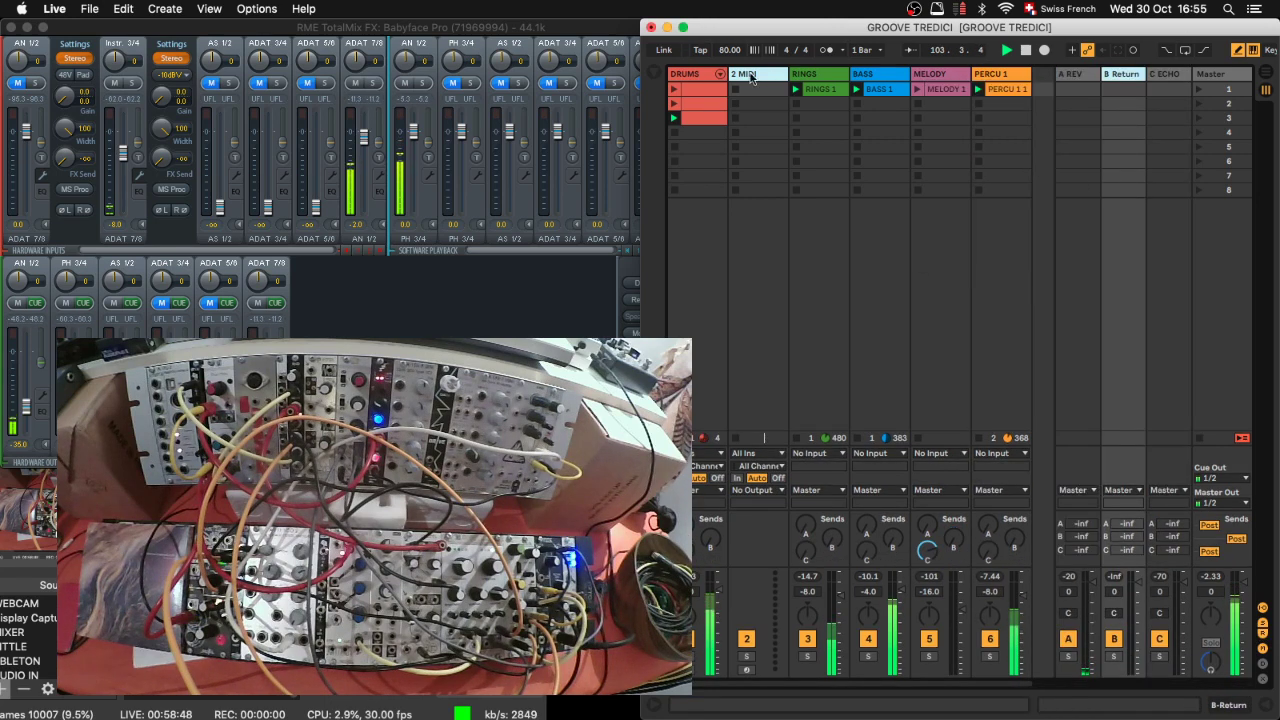
{"action": "left_click", "coordinate": [654, 72]}
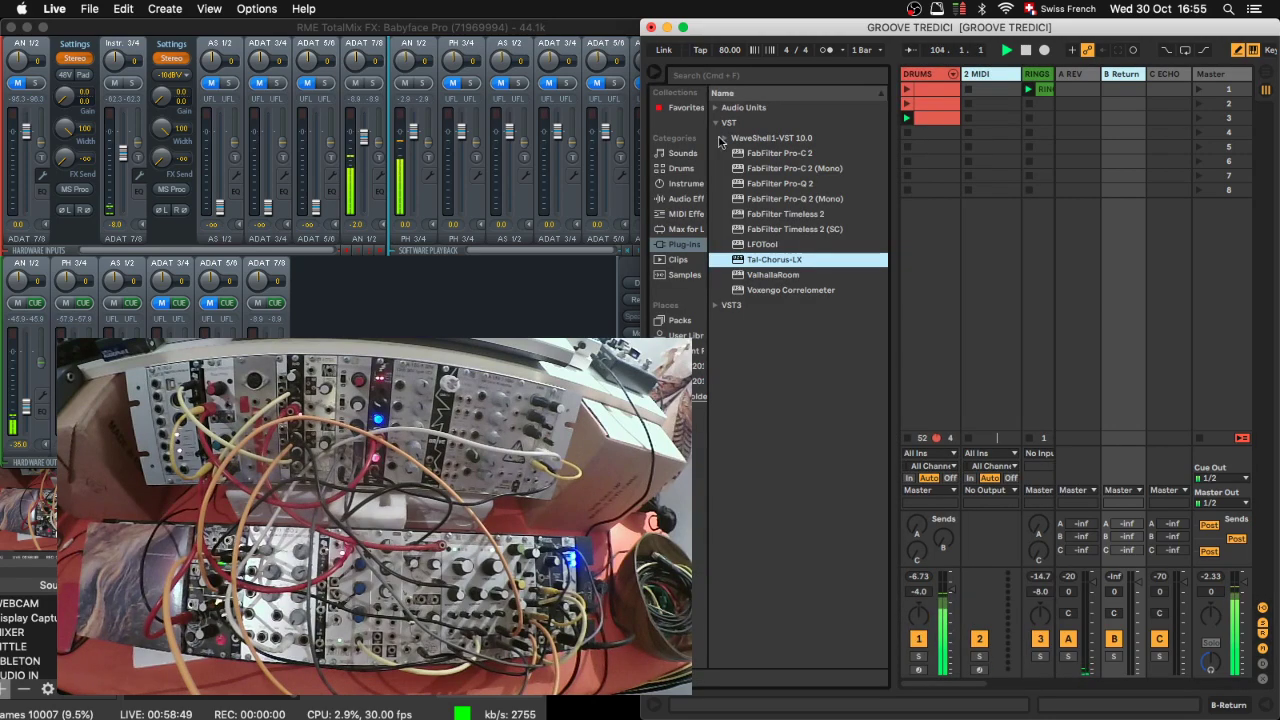
{"action": "double_click", "coordinate": [756, 276]}
{"action": "left_click_drag", "start_coordinate": [1125, 88], "coordinate": [1118, 95]}
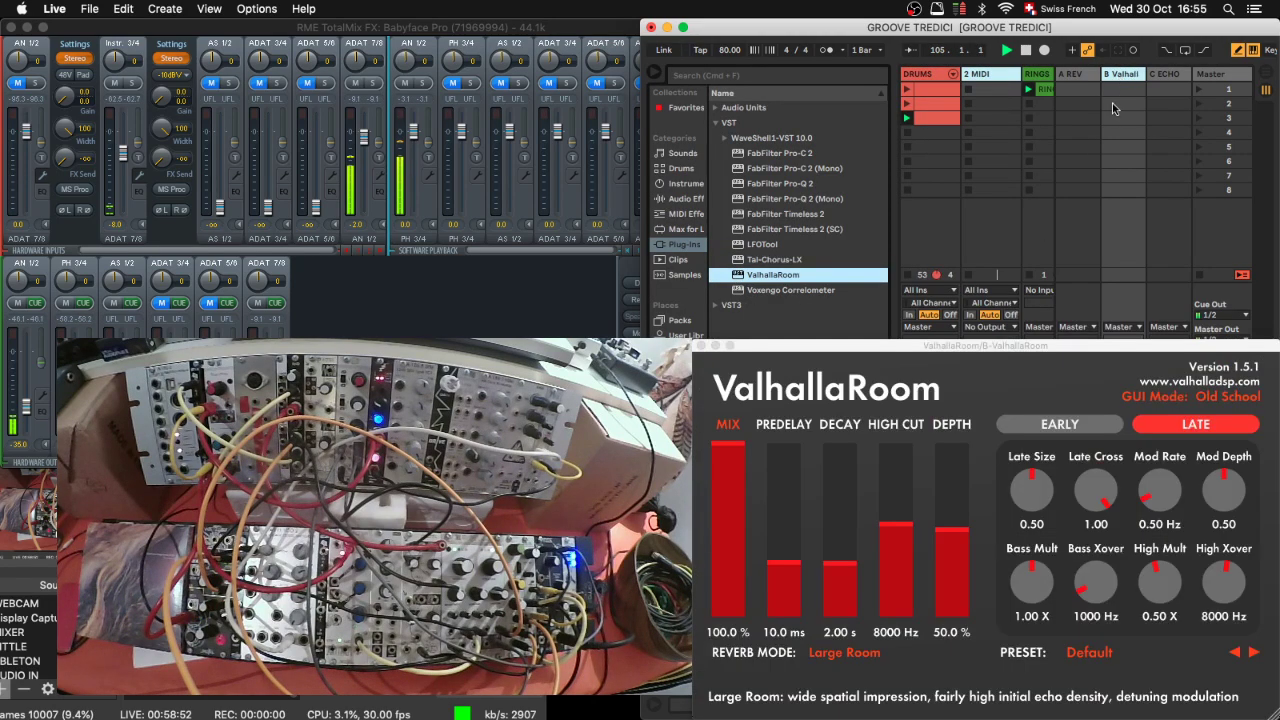
Step: Load the SulacoWoodRoom preset in ValhallaRoom, set its mix to 100% and close the plug-in window
{"action": "left_click", "coordinate": [1100, 656]}
{"action": "mouse_move", "coordinate": [1130, 634]}
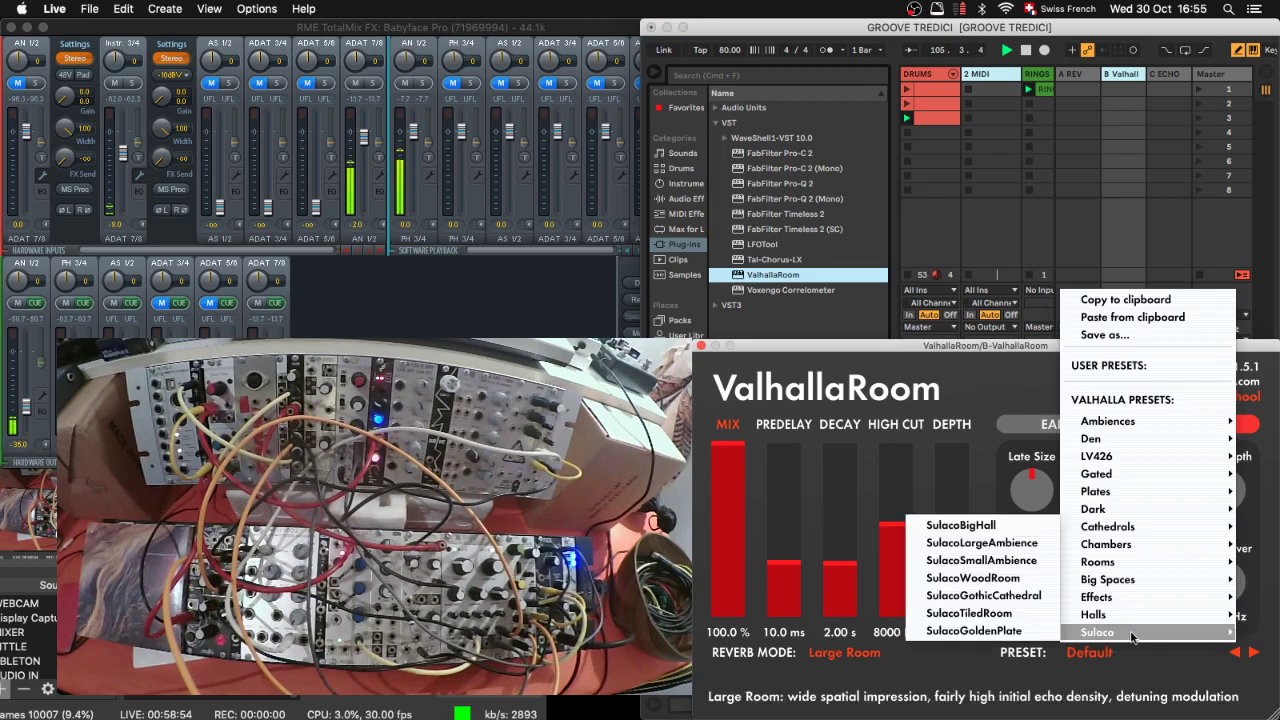
{"action": "left_click", "coordinate": [990, 578]}
{"action": "left_click_drag", "start_coordinate": [728, 570], "coordinate": [728, 445]}
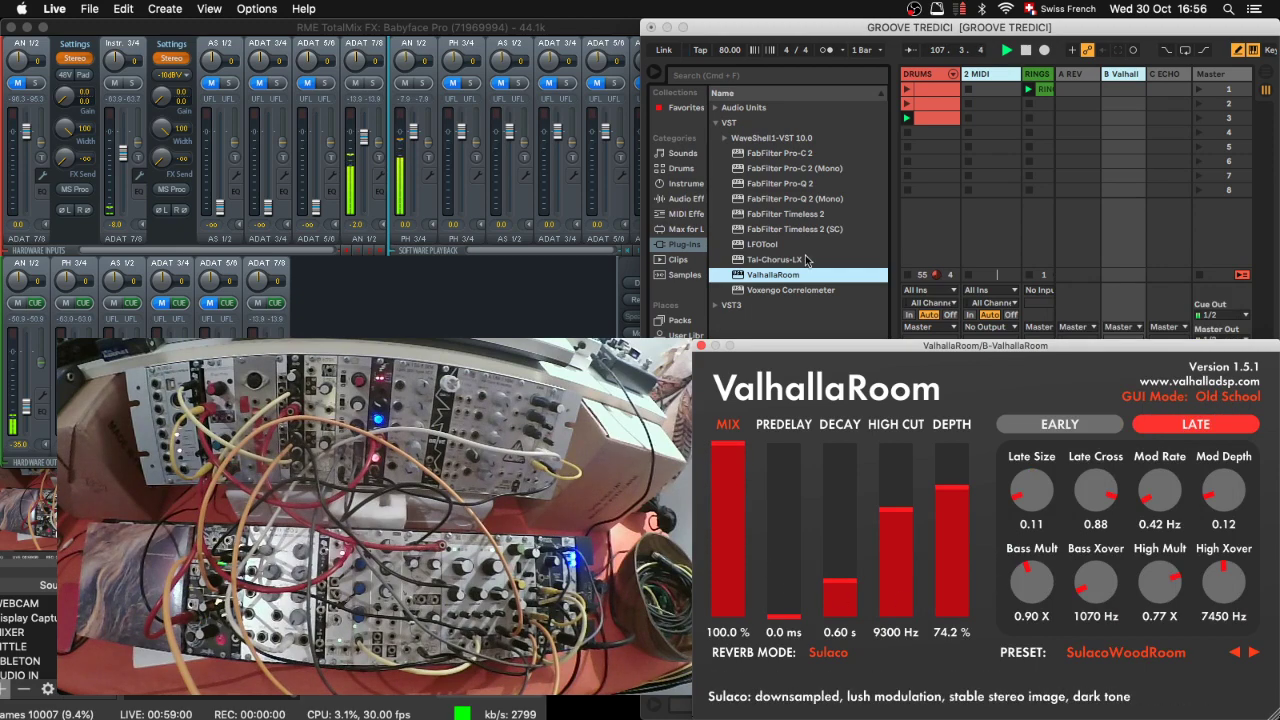
{"action": "left_click", "coordinate": [701, 346]}
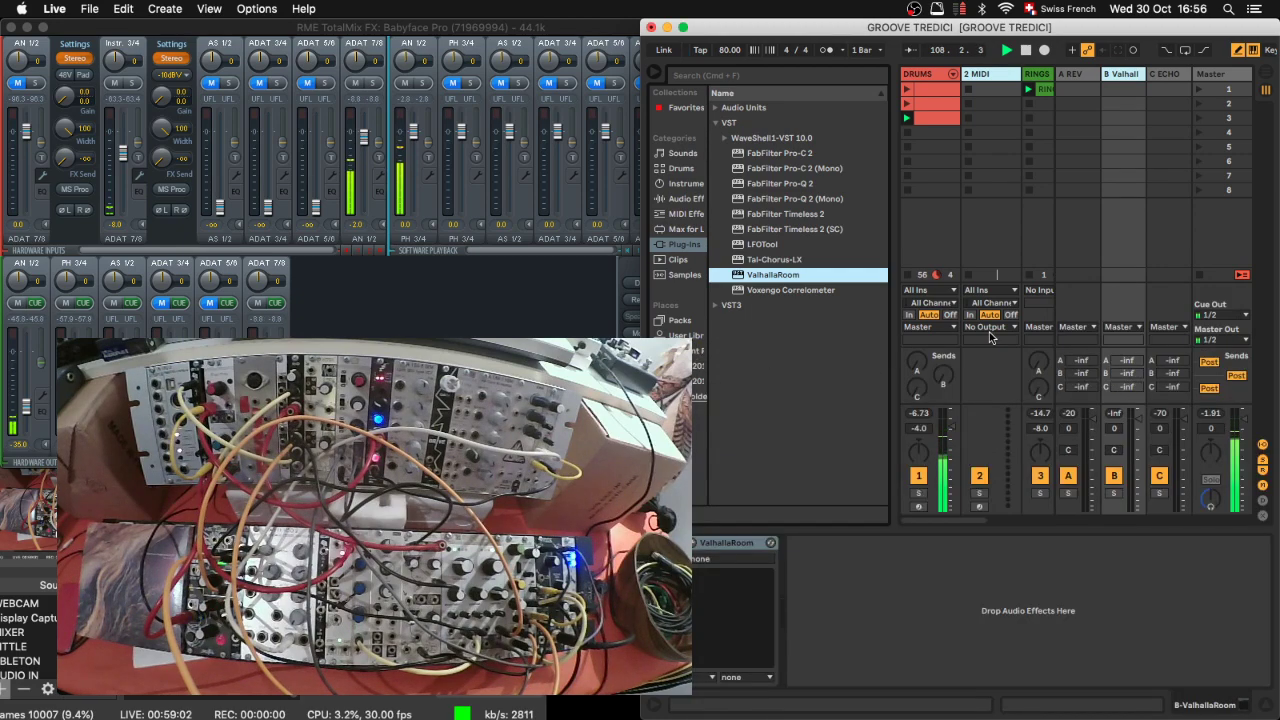
Step: Hide the browser and raise PERCU 1's send to the ValhallaRoom return to about -11.4 dB
{"action": "scroll", "coordinate": [990, 338], "scroll_direction": "right", "scroll_amount": 2}
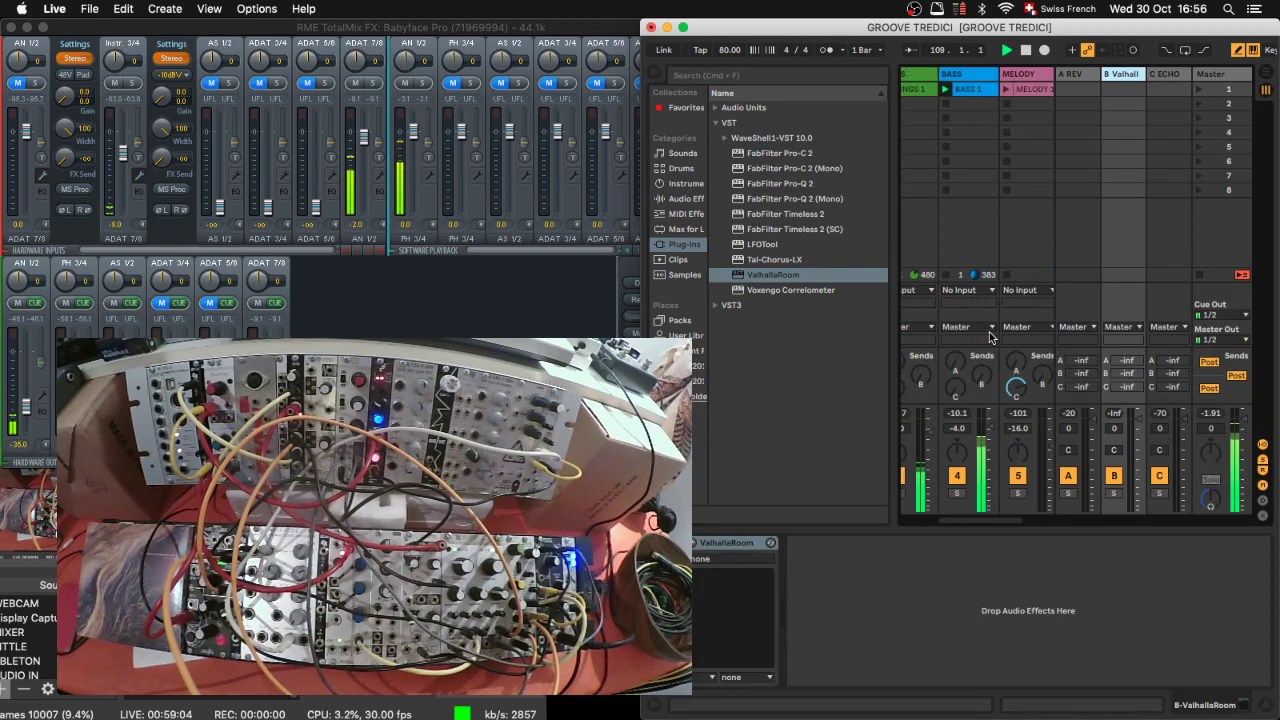
{"action": "left_click", "coordinate": [656, 72]}
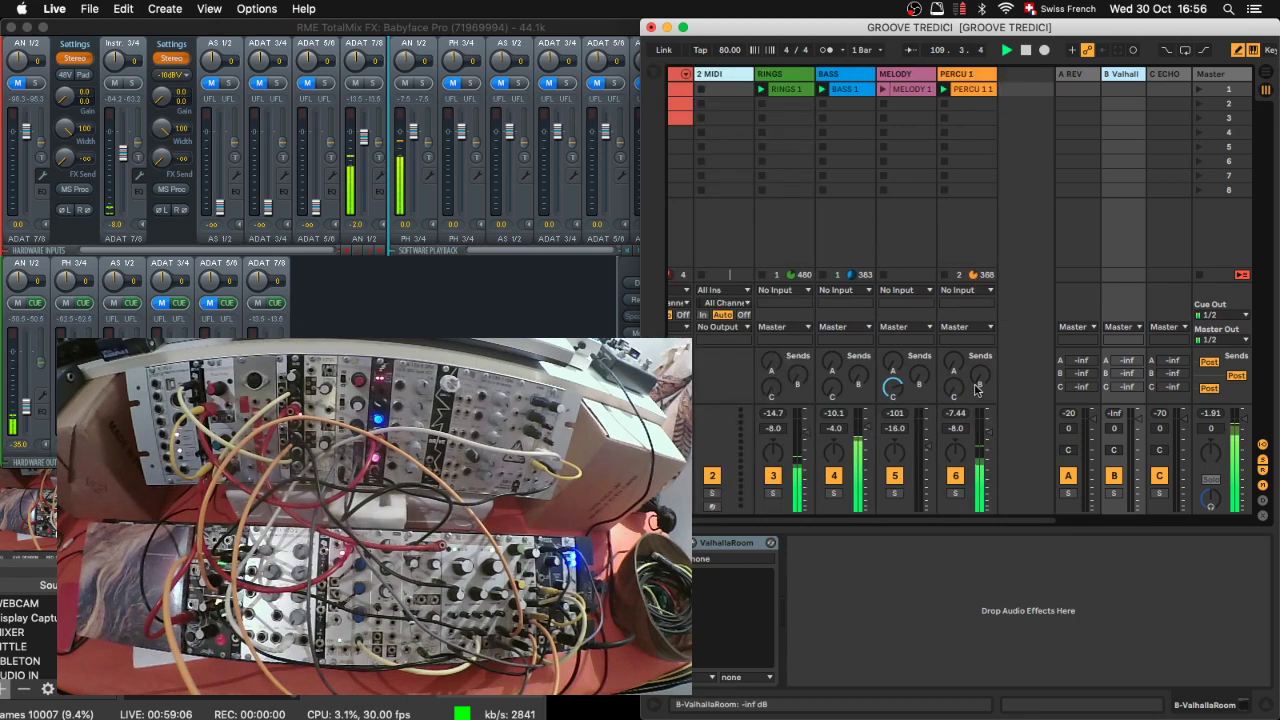
{"action": "mouse_move", "coordinate": [980, 378]}
{"action": "left_mouse_down"}
{"action": "mouse_move", "coordinate": [980, 330]}
{"action": "mouse_move", "coordinate": [980, 362]}
{"action": "left_mouse_up"}
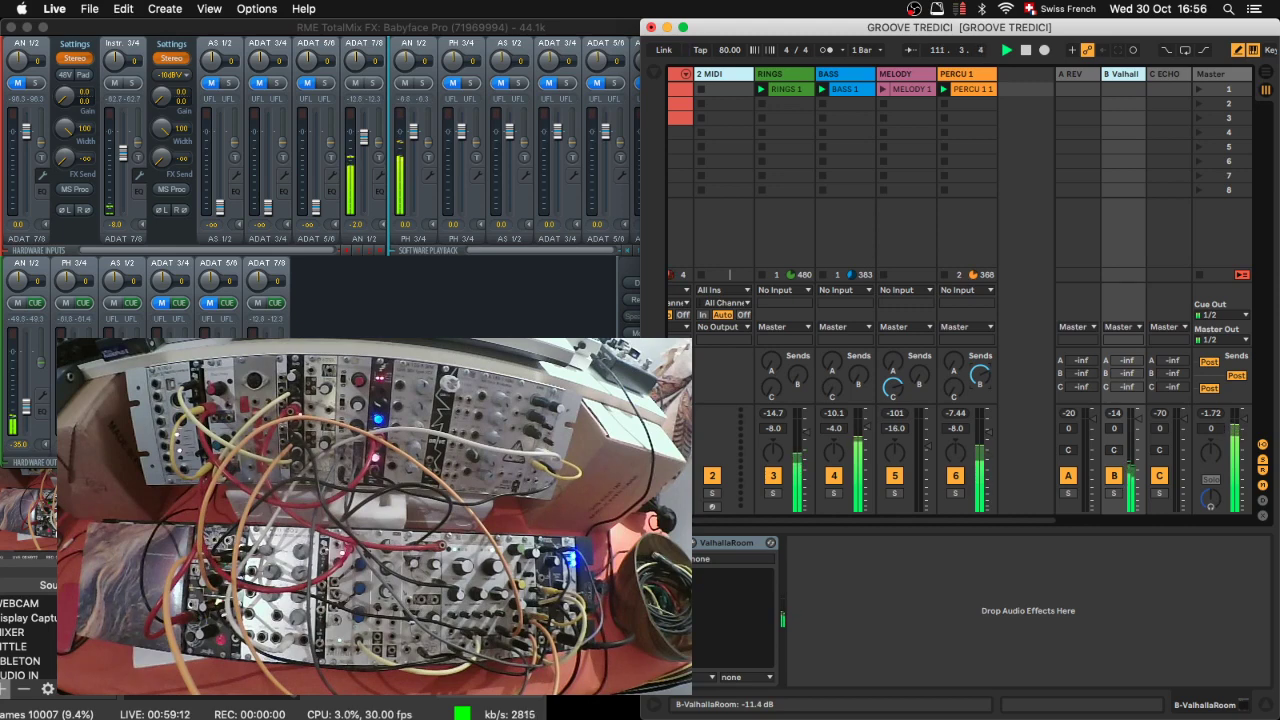
Step: Shift the Live window further over the TotalMix FX window and widen it to fill the rest of the screen
{"action": "scroll", "coordinate": [980, 380], "scroll_direction": "left", "scroll_amount": 2}
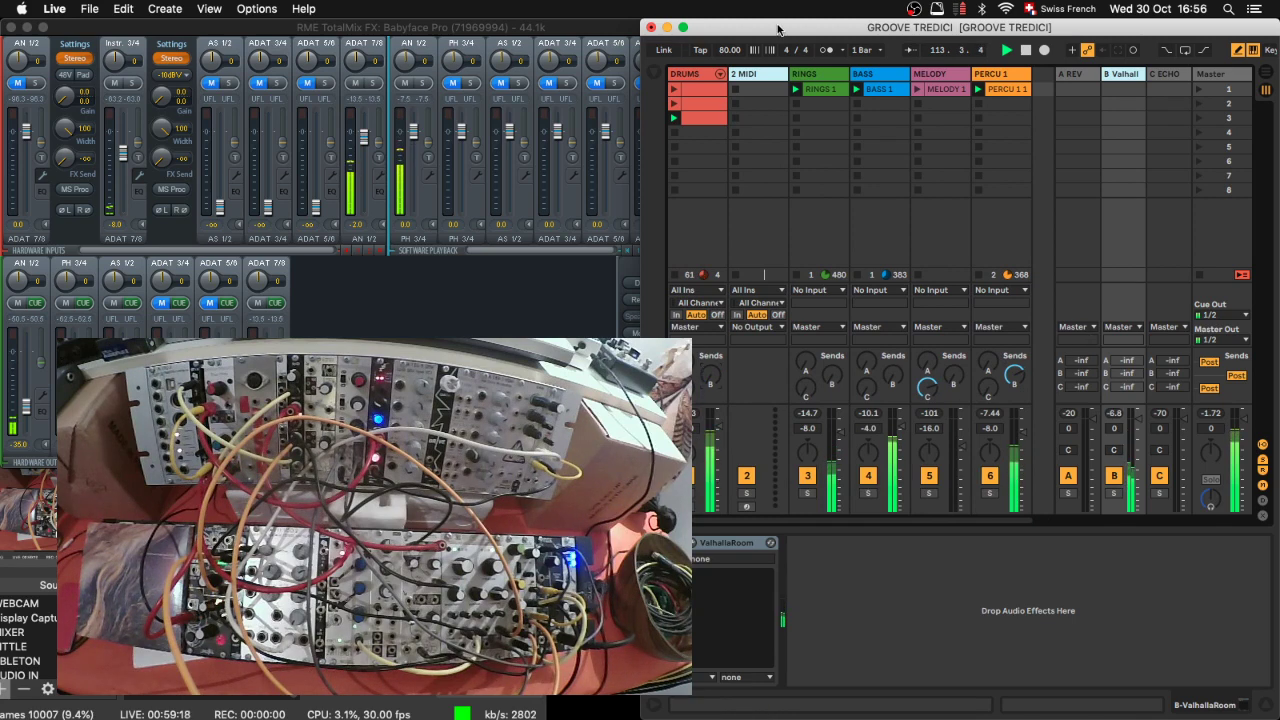
{"action": "left_click_drag", "start_coordinate": [777, 25], "coordinate": [688, 22]}
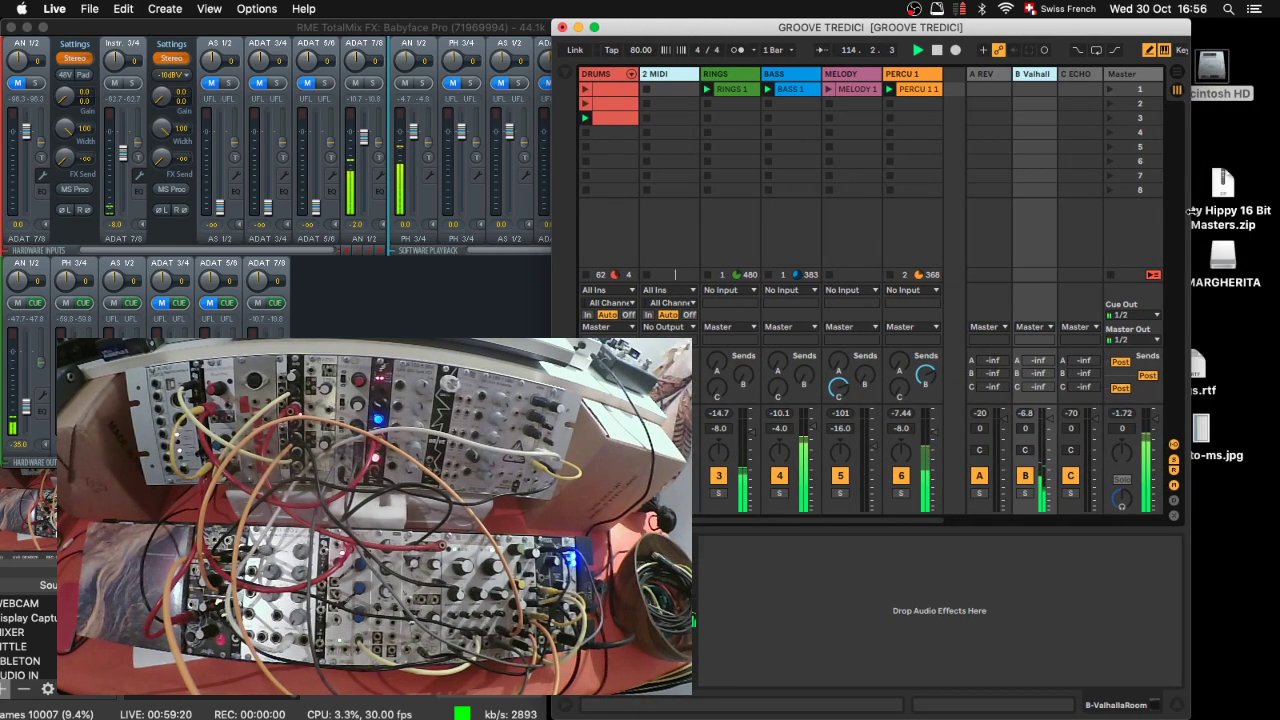
{"action": "left_click_drag", "start_coordinate": [1190, 212], "coordinate": [1276, 209]}
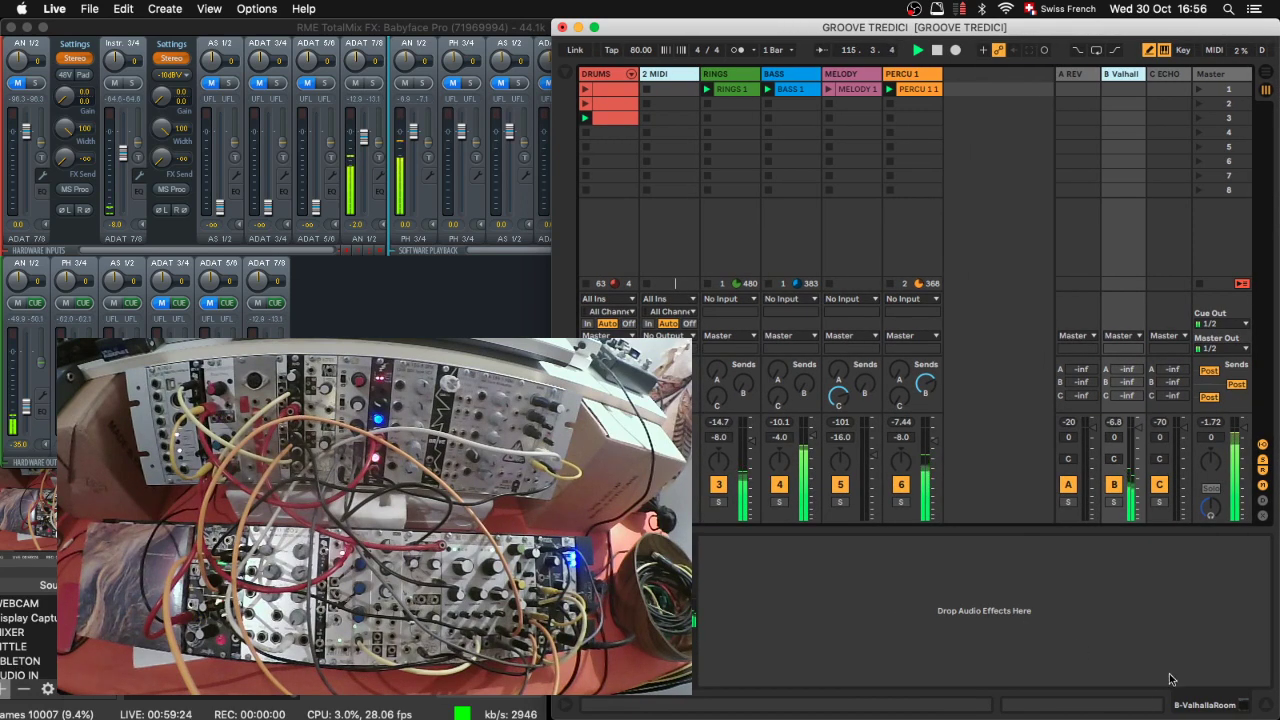
Step: Open the PERCU 1 clip, set its track's C-ECHO send to about -17.8 dB and inspect the C ECHO return's delay plug-in
{"action": "left_click", "coordinate": [920, 90]}
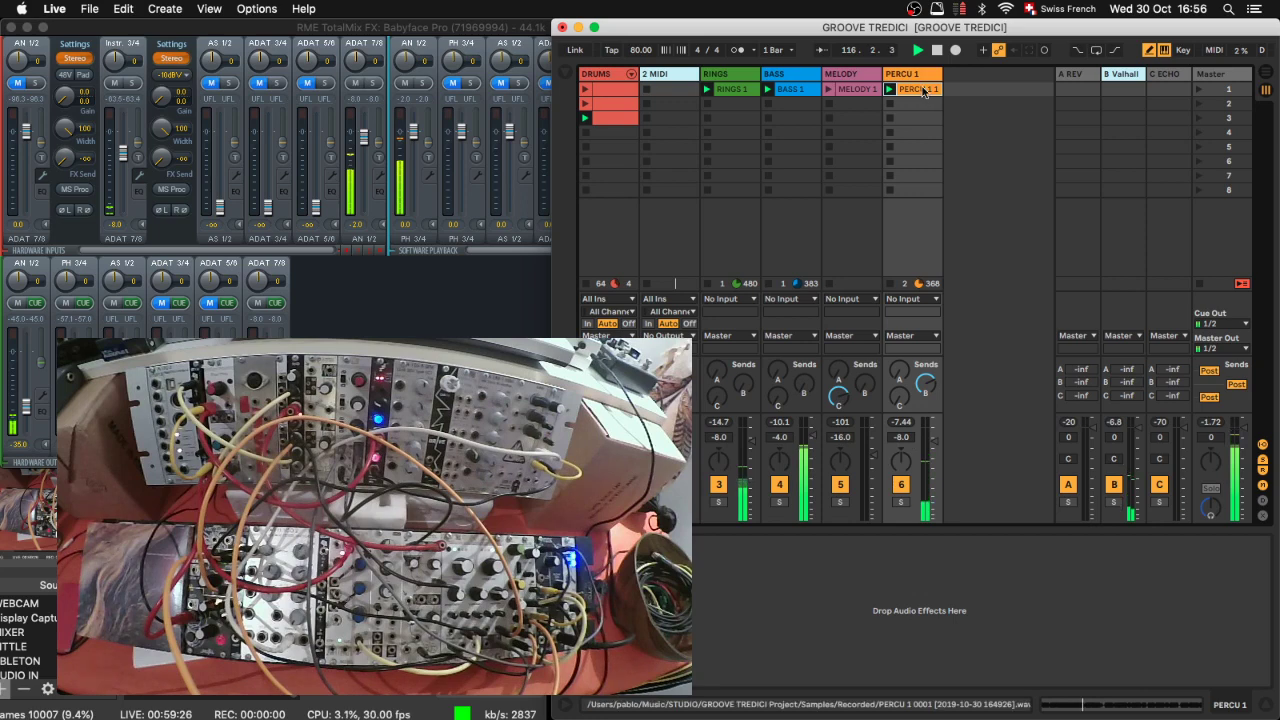
{"action": "double_click", "coordinate": [922, 90]}
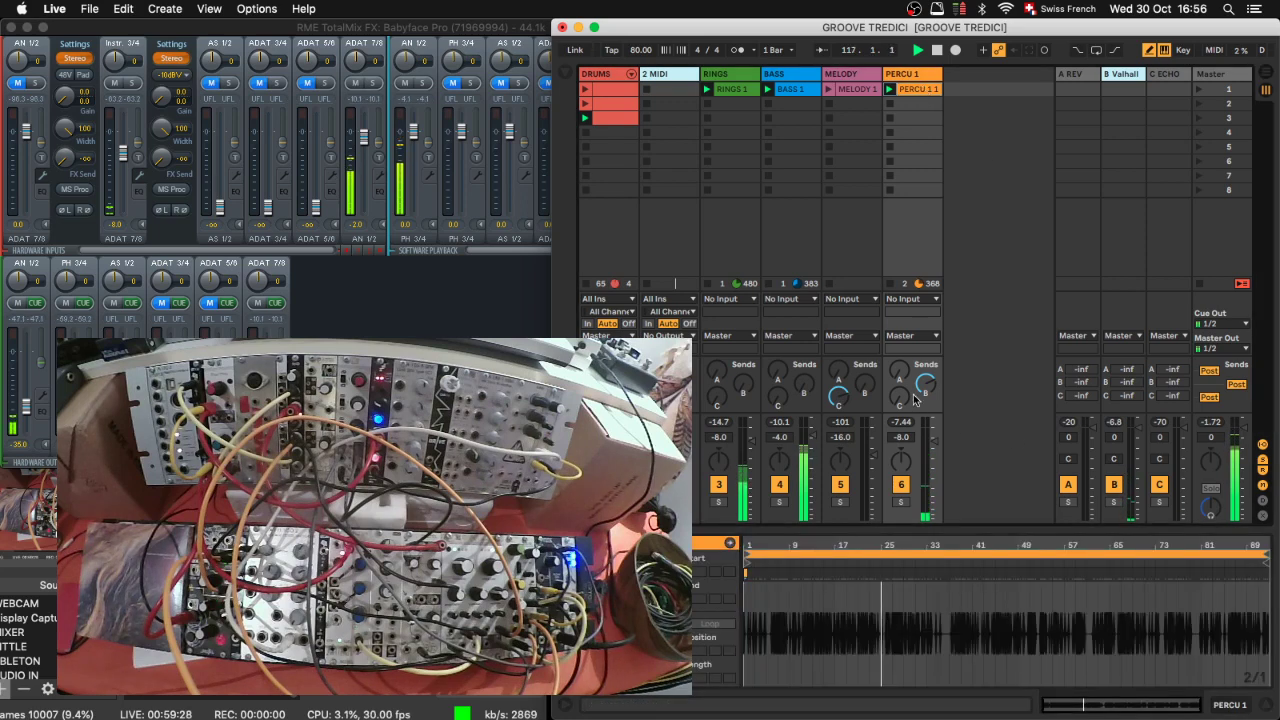
{"action": "left_click_drag", "start_coordinate": [912, 398], "coordinate": [912, 330]}
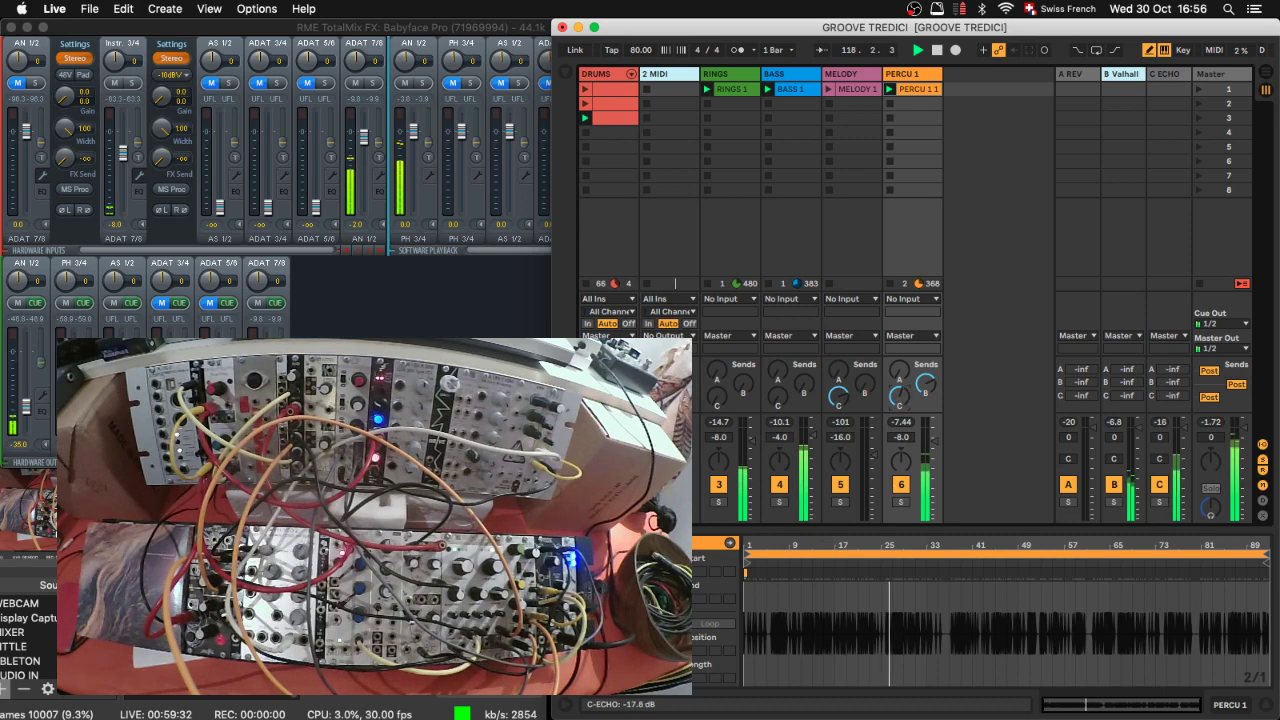
{"action": "left_click", "coordinate": [1158, 84]}
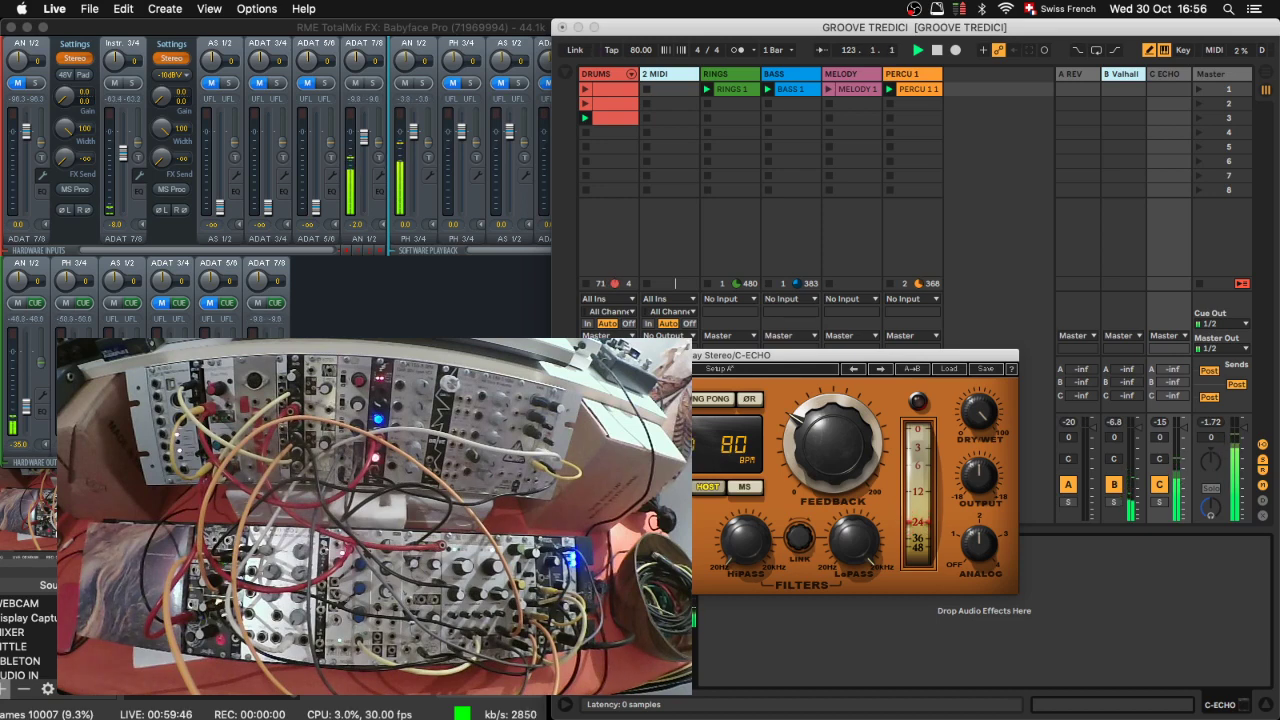
{"action": "key", "text": "super+alt+p"}
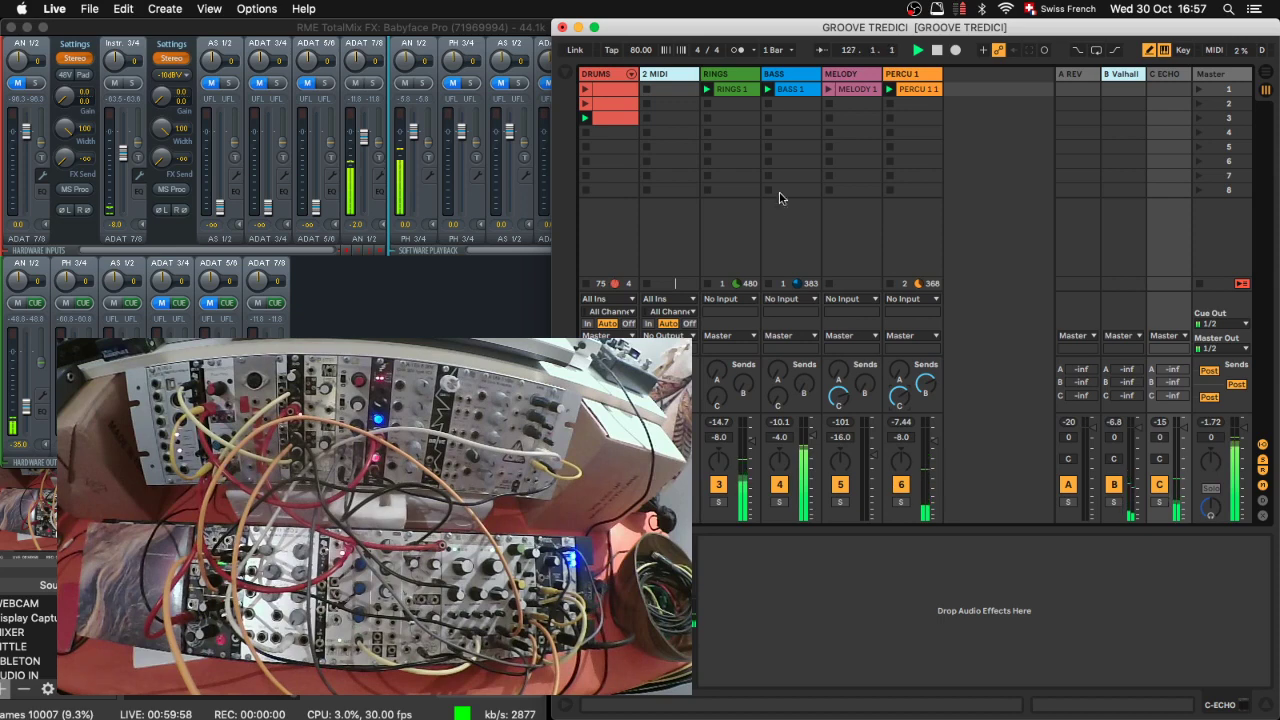
Step: Solo the BASS track briefly, launch the MELODY 1 clip and take BASS out of solo
{"action": "left_click", "coordinate": [780, 502]}
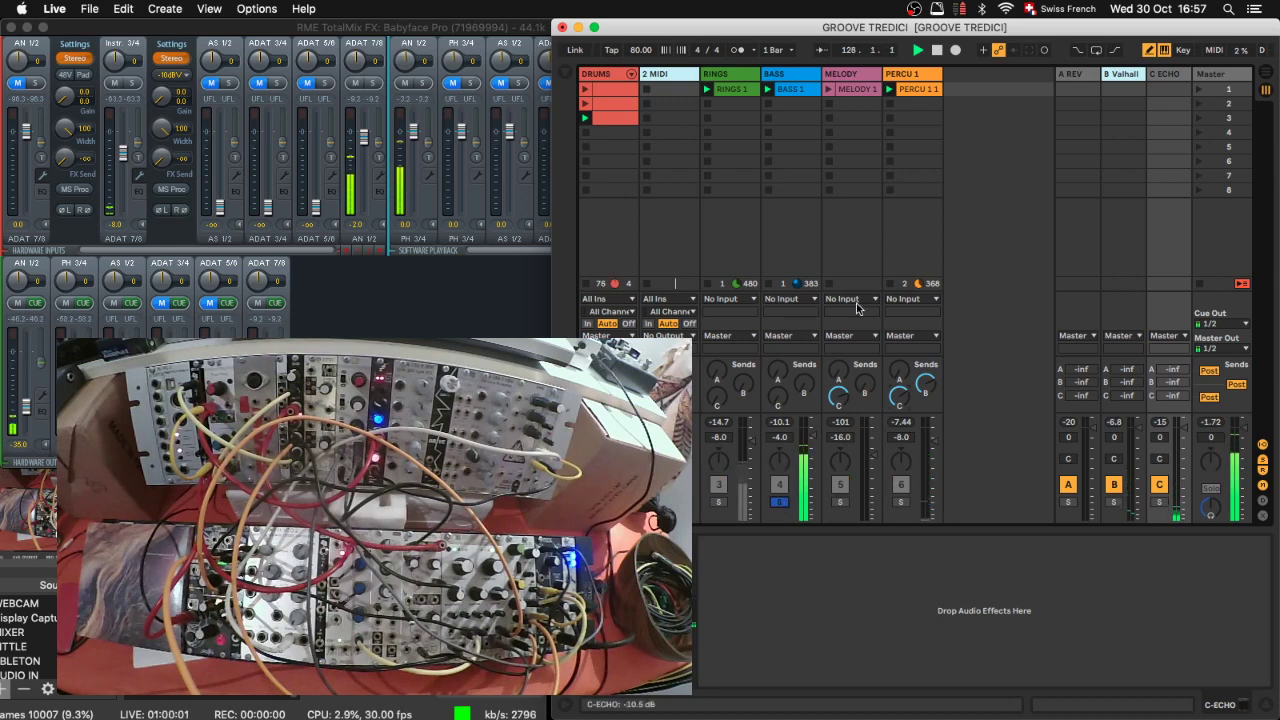
{"action": "left_click", "coordinate": [828, 90]}
{"action": "left_click", "coordinate": [780, 502]}
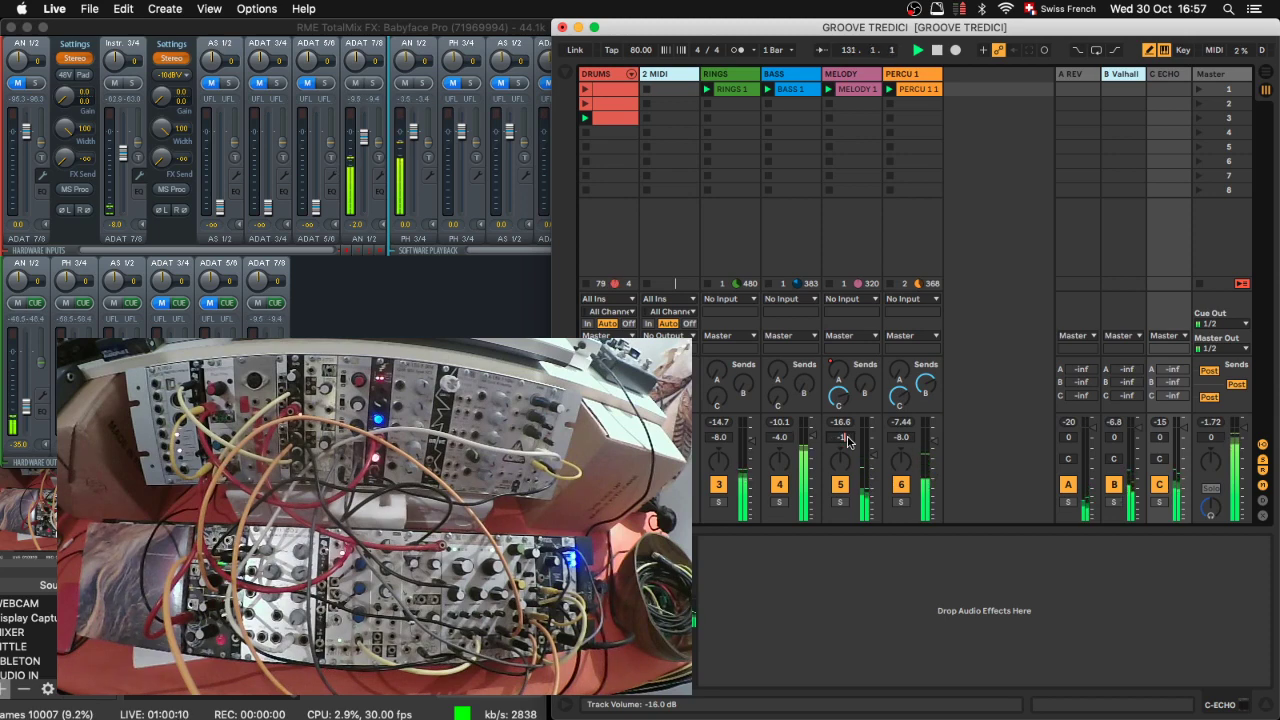
Step: Set the MELODY track's volume to -18 dB and hide the device view
{"action": "scroll", "coordinate": [846, 440], "scroll_direction": "down", "scroll_amount": 4}
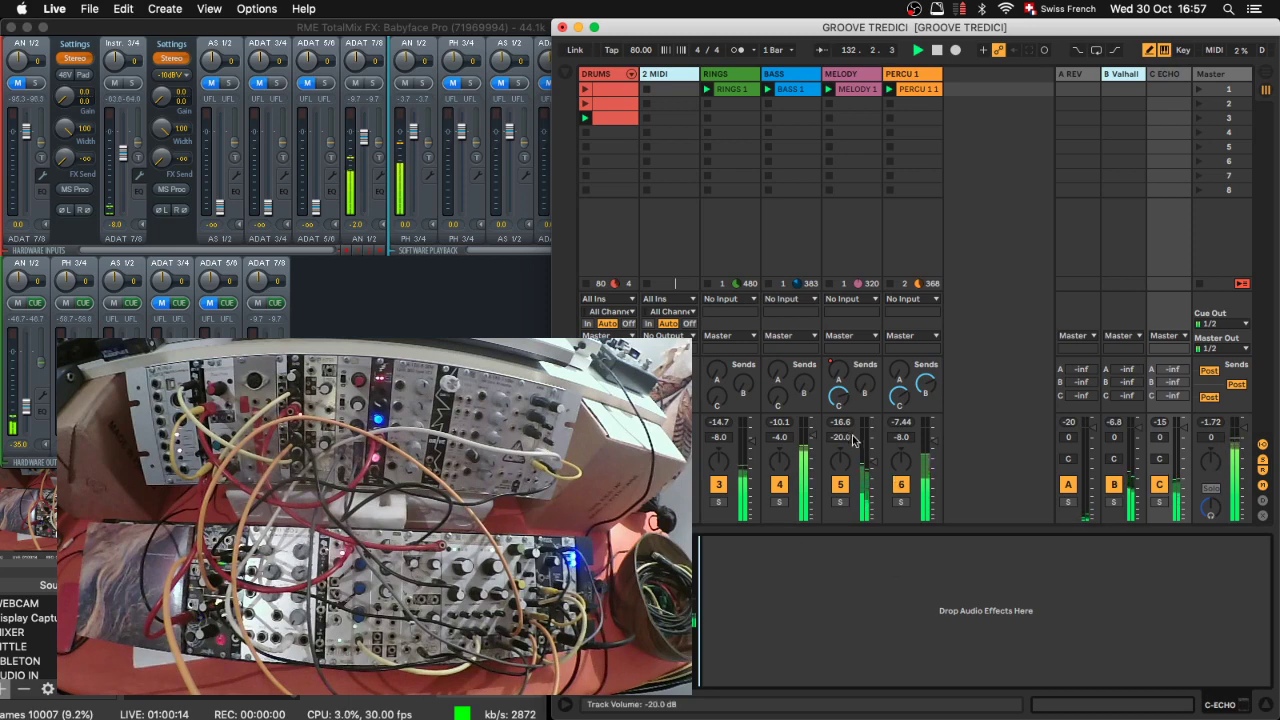
{"action": "scroll", "coordinate": [853, 451], "scroll_direction": "up", "scroll_amount": 2}
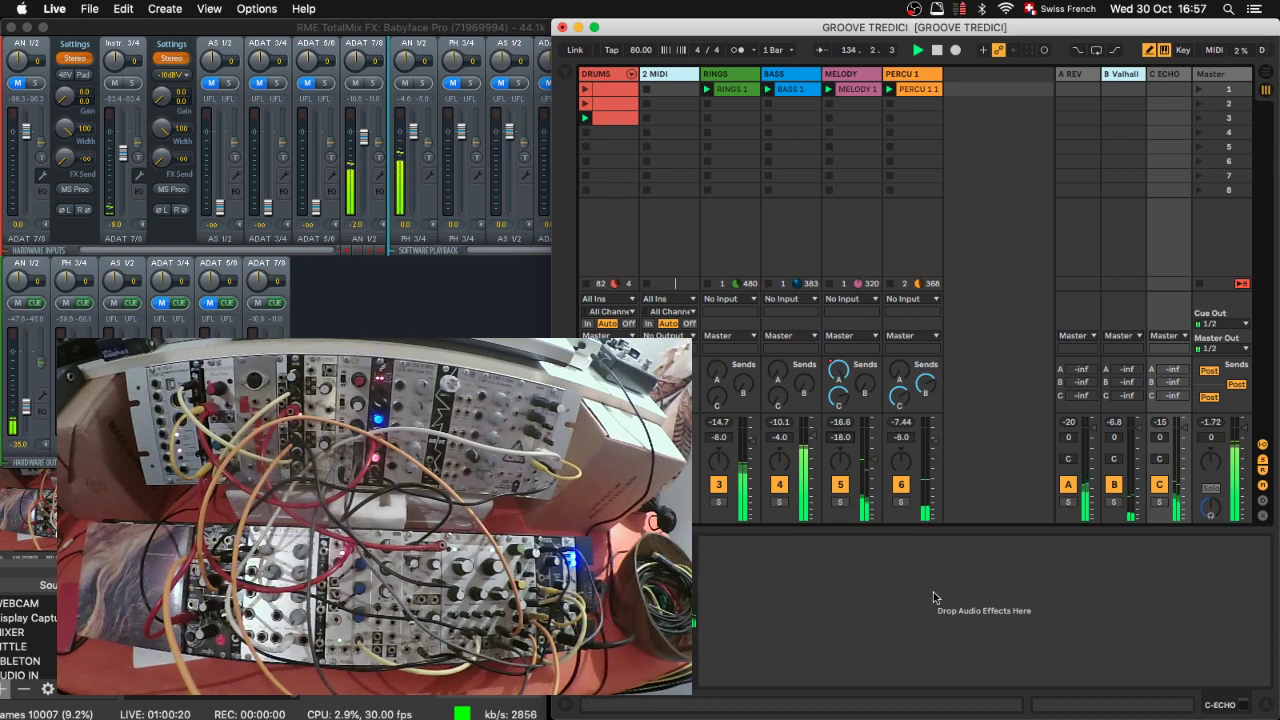
{"action": "key", "text": "super+alt+l"}
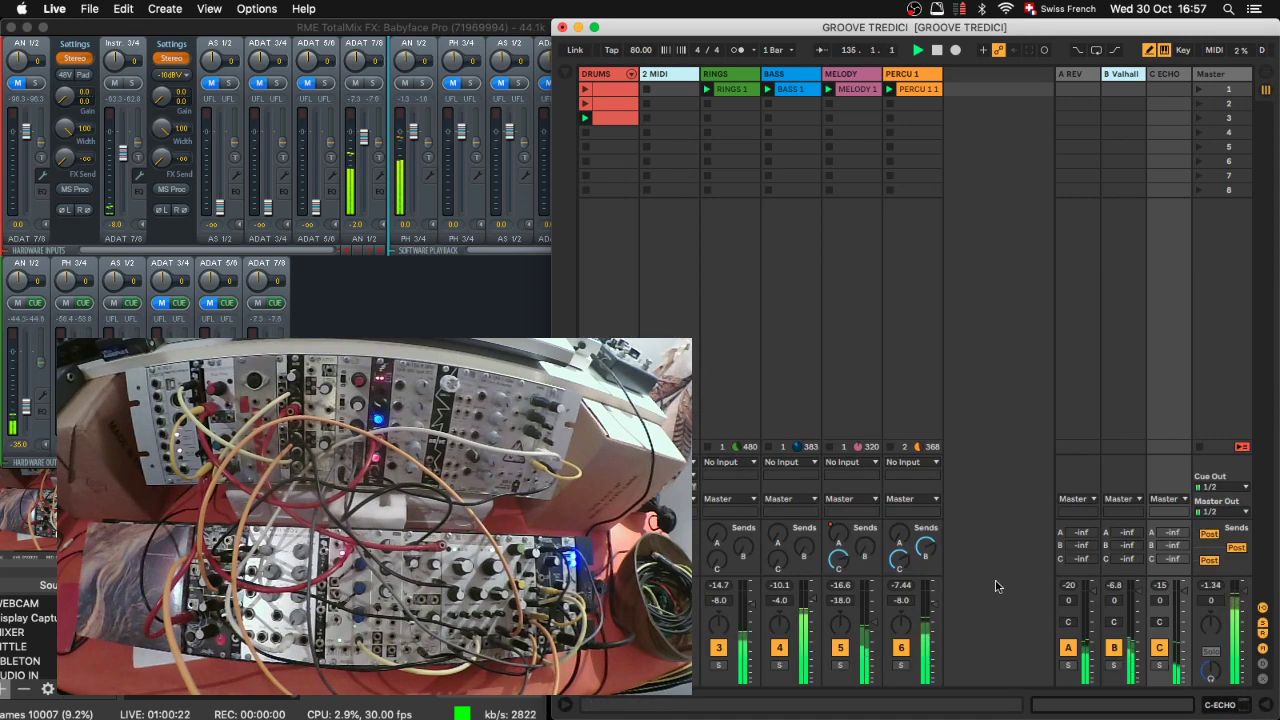
Step: Show the PERCU 1 clip's waveform and set its editing grid to a fixed 1/16
{"action": "key", "text": "super+alt+l"}
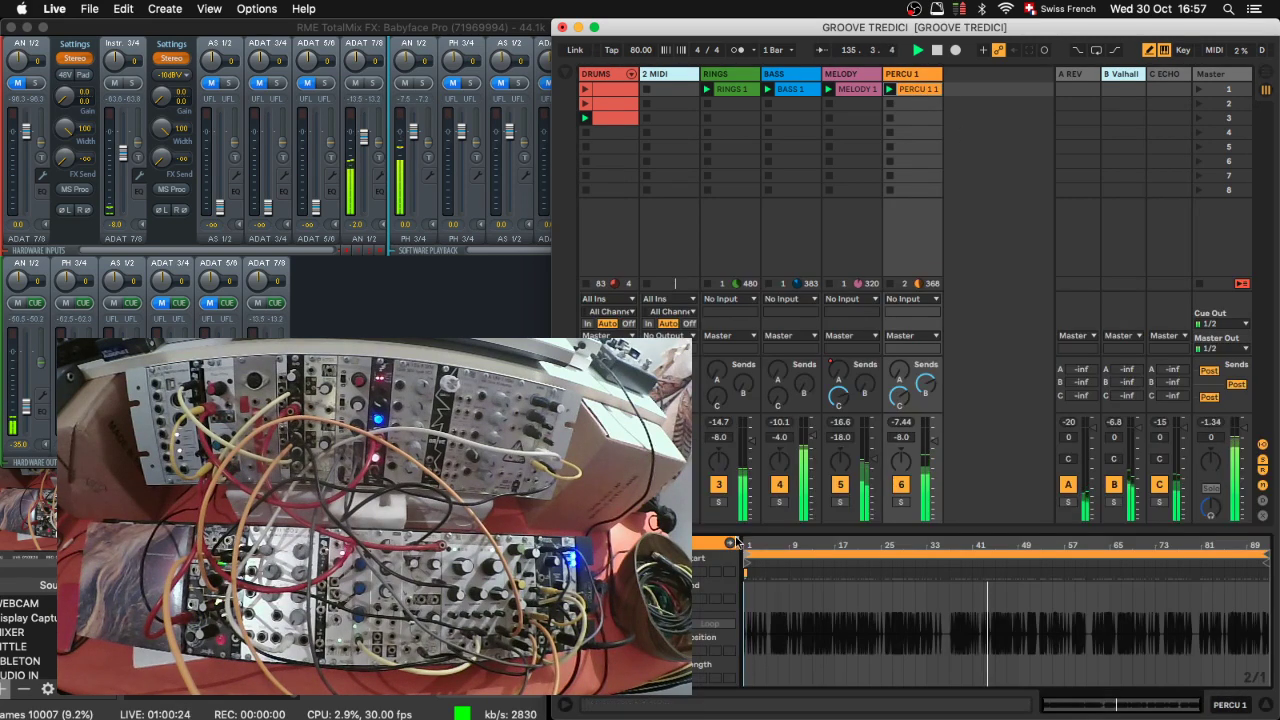
{"action": "left_click_drag", "start_coordinate": [745, 545], "coordinate": [756, 577]}
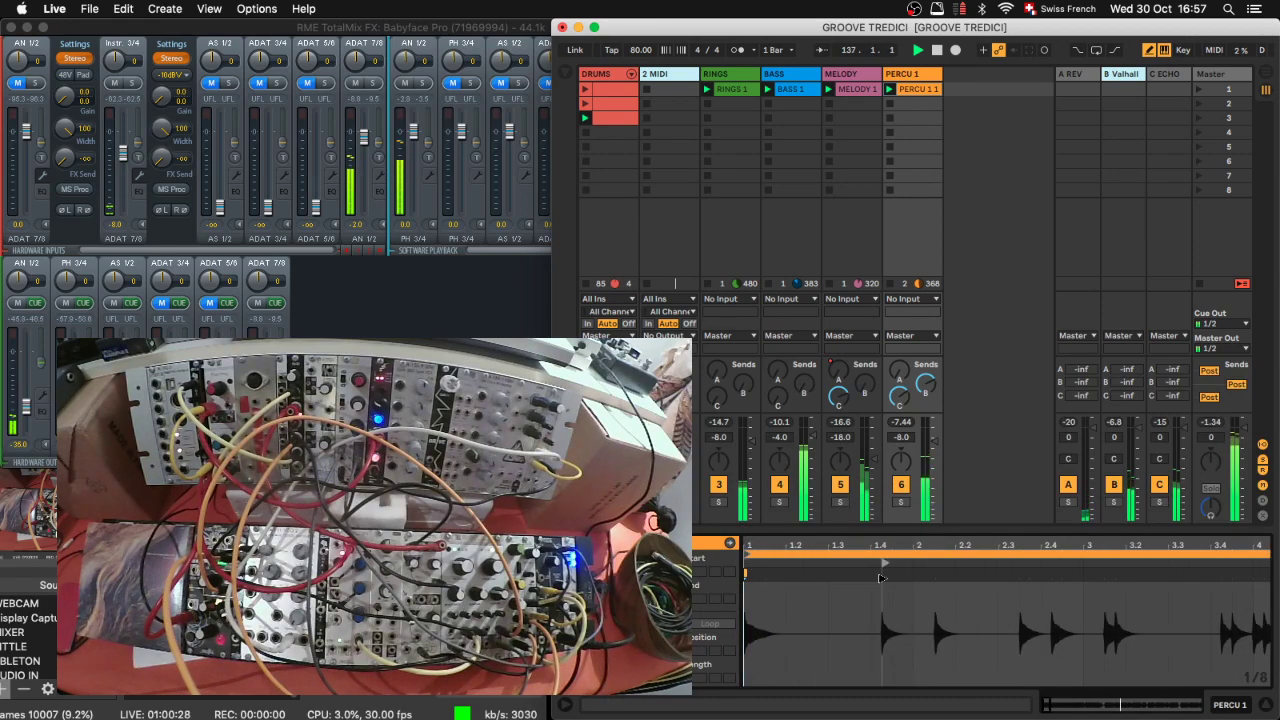
{"action": "right_click", "coordinate": [850, 605]}
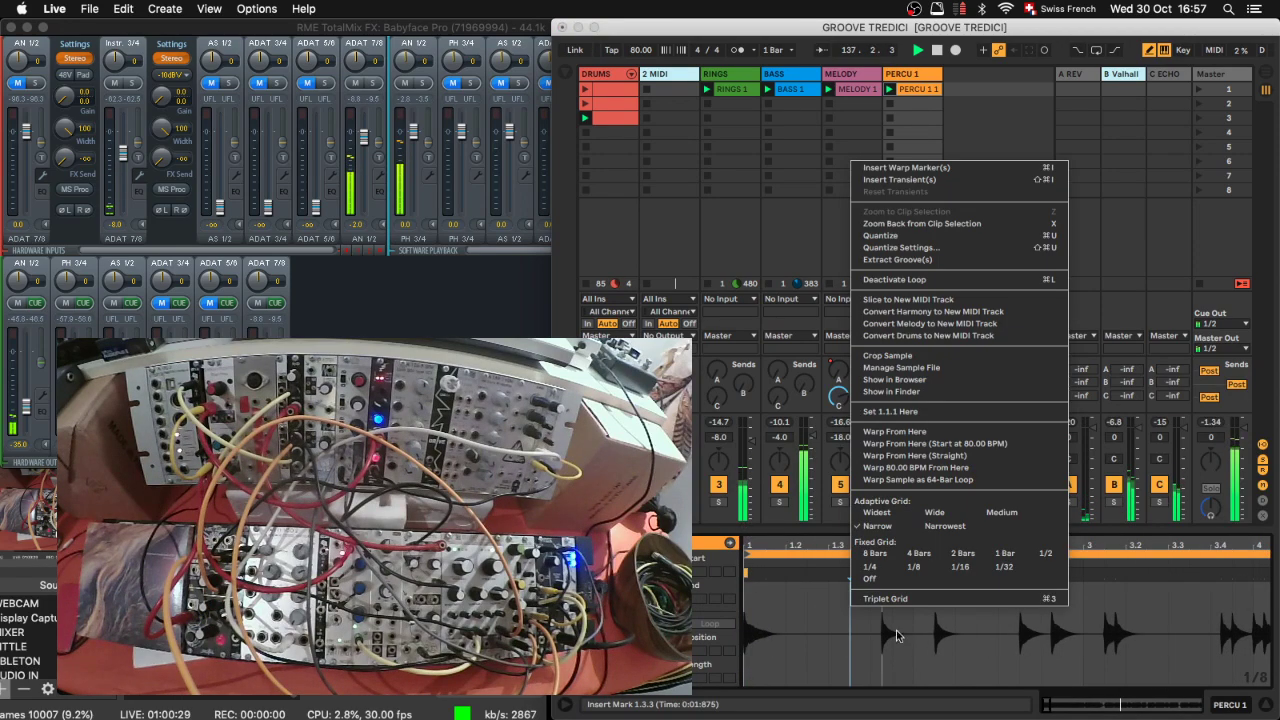
{"action": "left_click", "coordinate": [958, 566]}
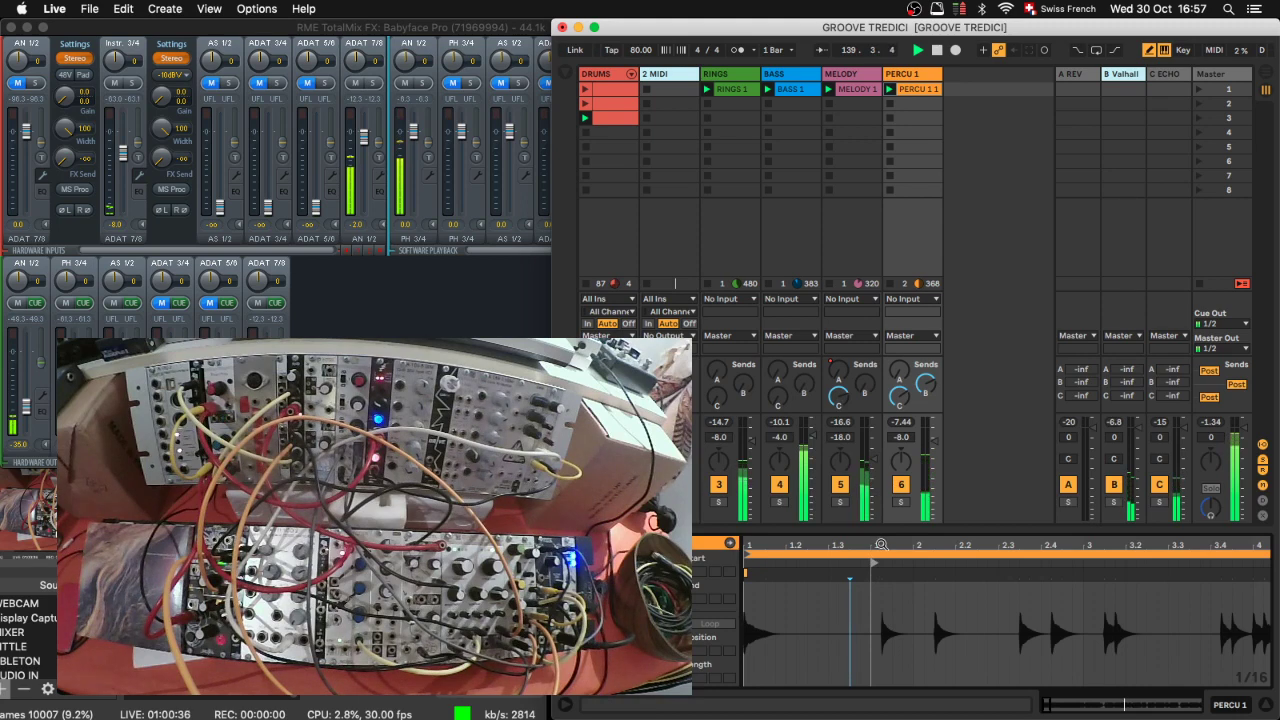
Step: Move the PERCU 1 clip's loop start and start marker to 5.4.1
{"action": "left_click_drag", "start_coordinate": [881, 545], "coordinate": [881, 440]}
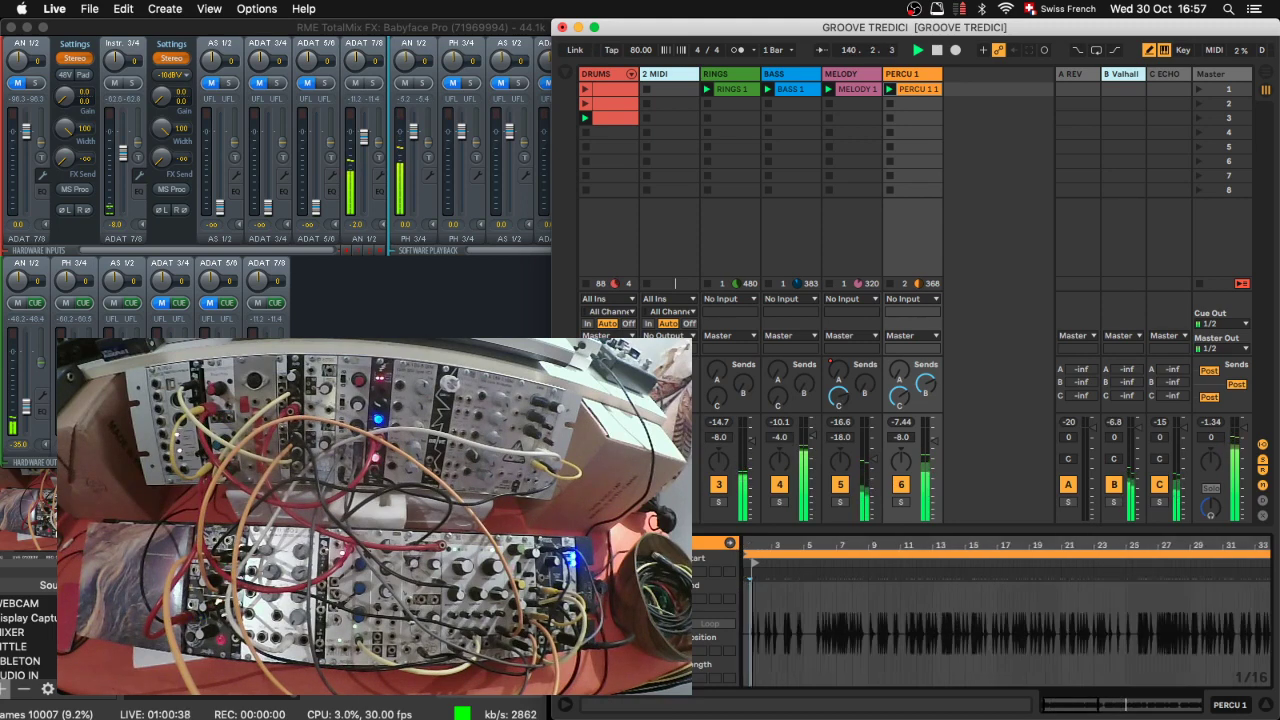
{"action": "left_click_drag", "start_coordinate": [747, 556], "coordinate": [747, 600]}
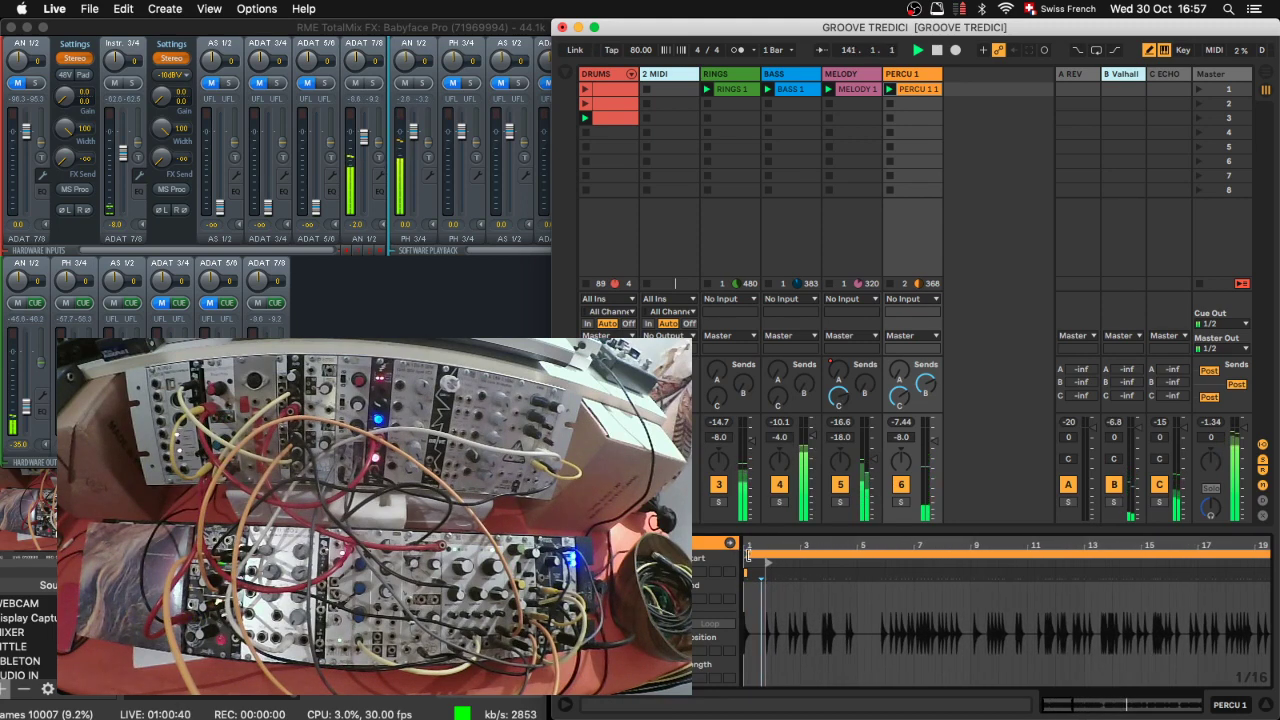
{"action": "left_click_drag", "start_coordinate": [747, 556], "coordinate": [879, 556]}
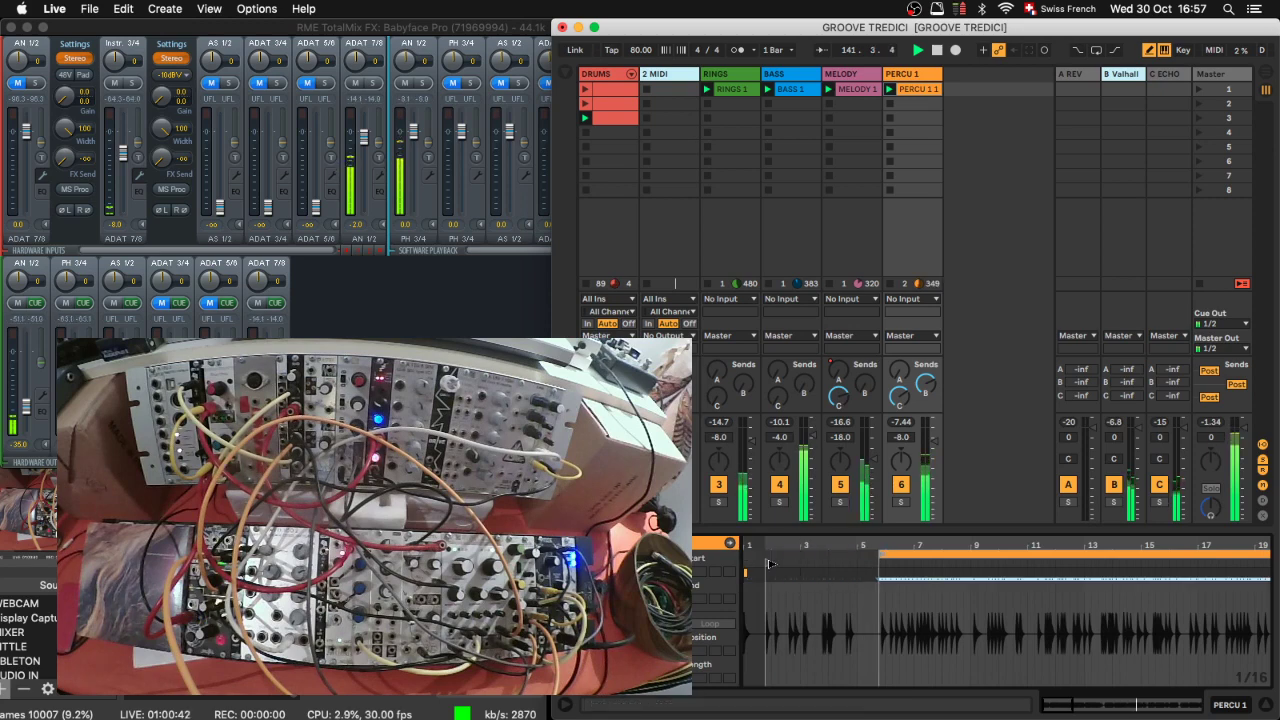
{"action": "mouse_move", "coordinate": [768, 565]}
{"action": "left_mouse_down"}
{"action": "mouse_move", "coordinate": [880, 572]}
{"action": "mouse_move", "coordinate": [884, 592]}
{"action": "mouse_move", "coordinate": [986, 596]}
{"action": "mouse_move", "coordinate": [975, 566]}
{"action": "mouse_move", "coordinate": [781, 540]}
{"action": "left_mouse_up"}
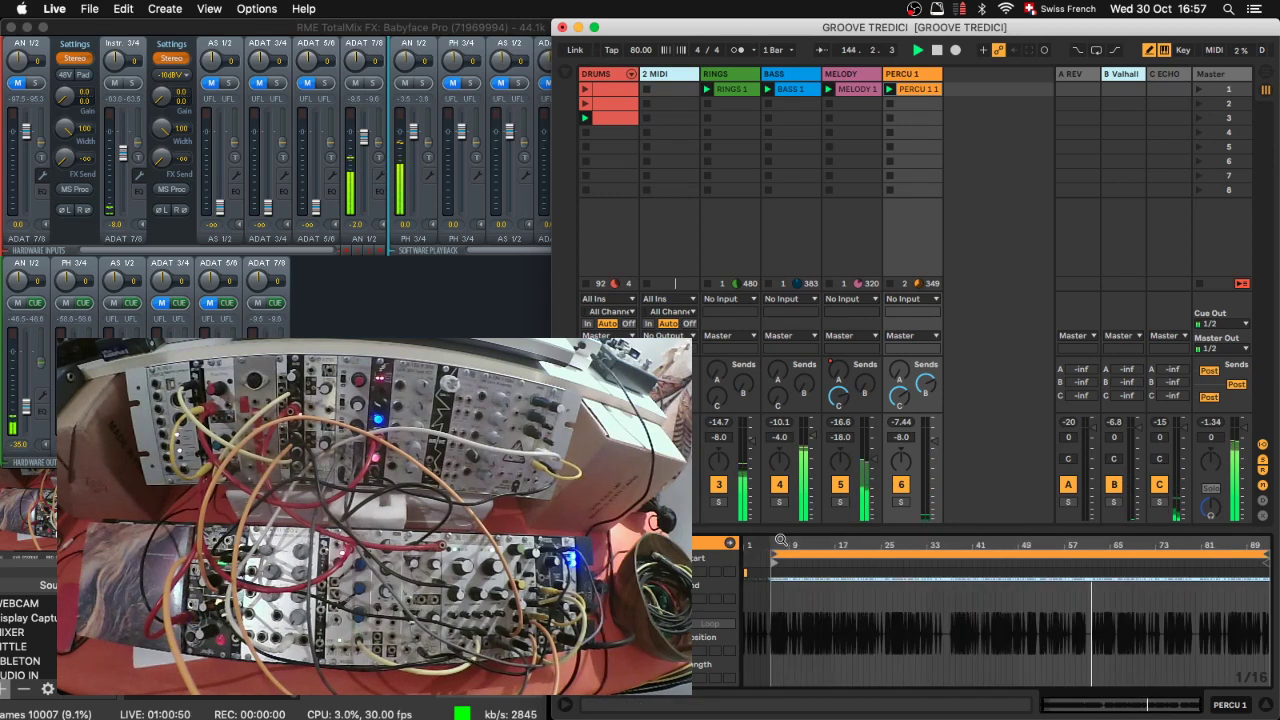
Step: Restart playback of the set from the beginning and hide the clip view
{"action": "key", "text": "space"}
{"action": "key", "text": "space"}
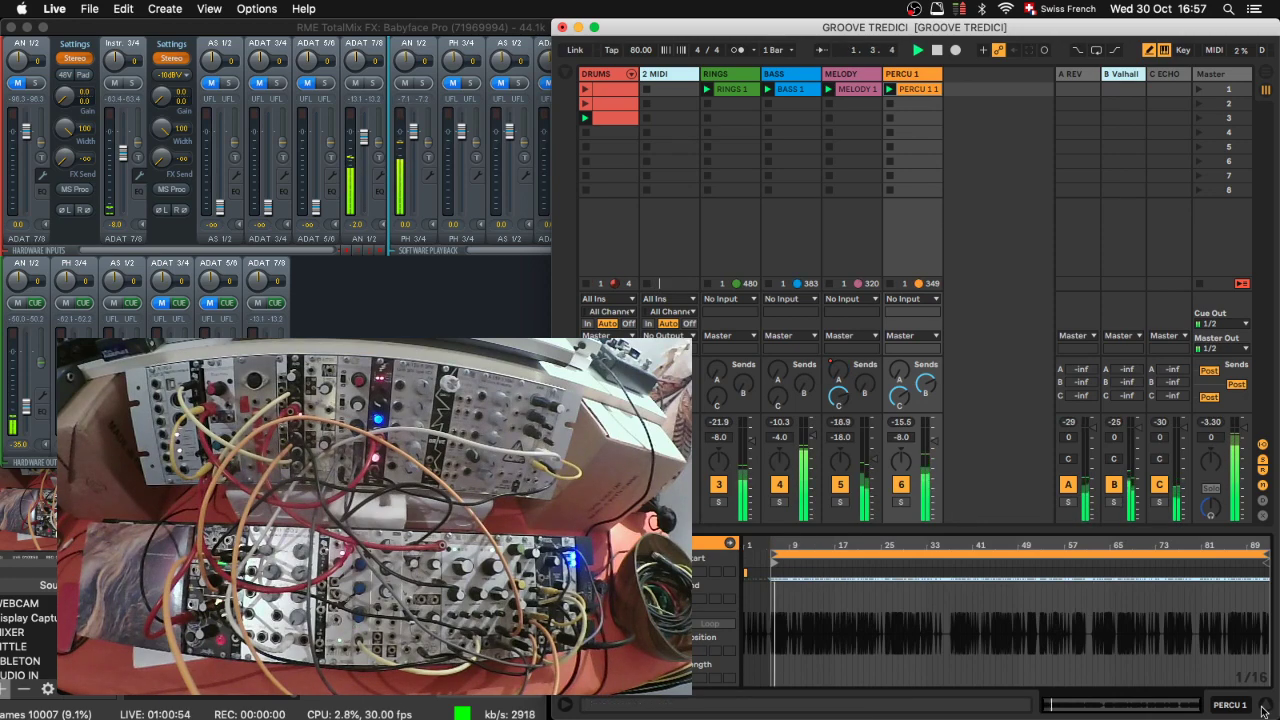
{"action": "key", "text": "super+alt+l"}
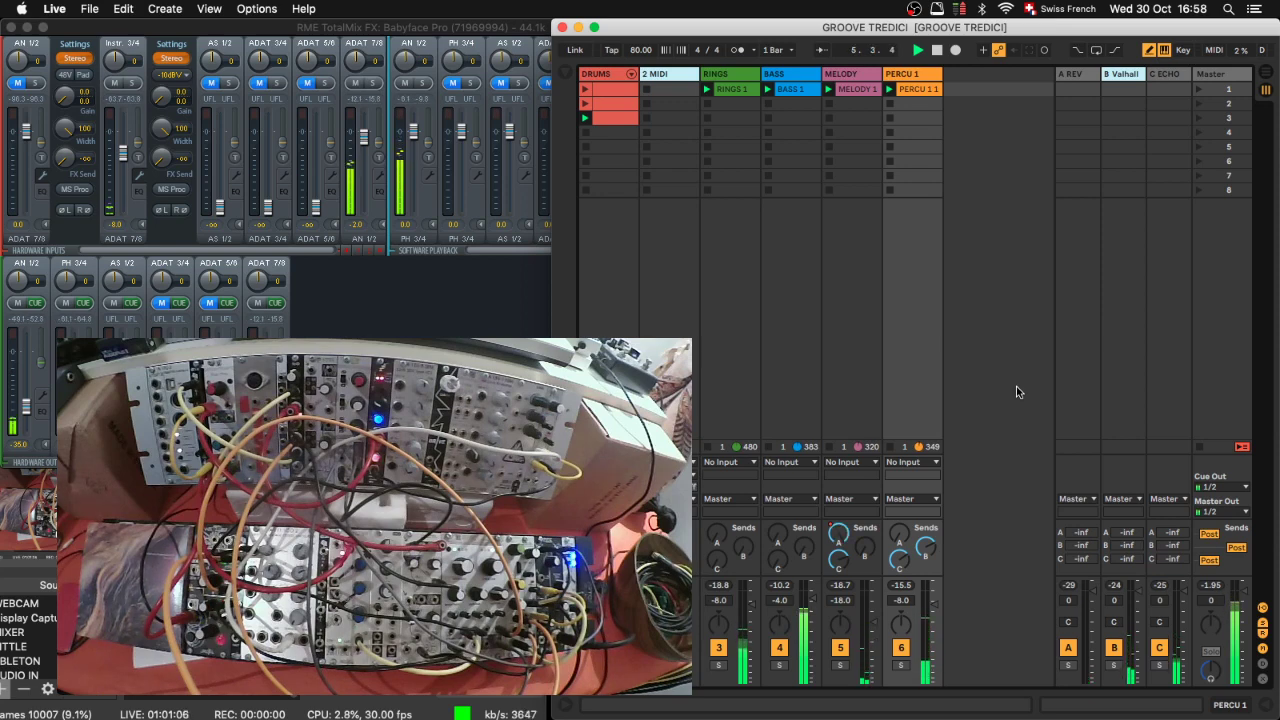
Step: Rename return track A as LONG and return track B as SHORT
{"action": "left_click", "coordinate": [1082, 73]}
{"action": "key", "text": "super+r"}
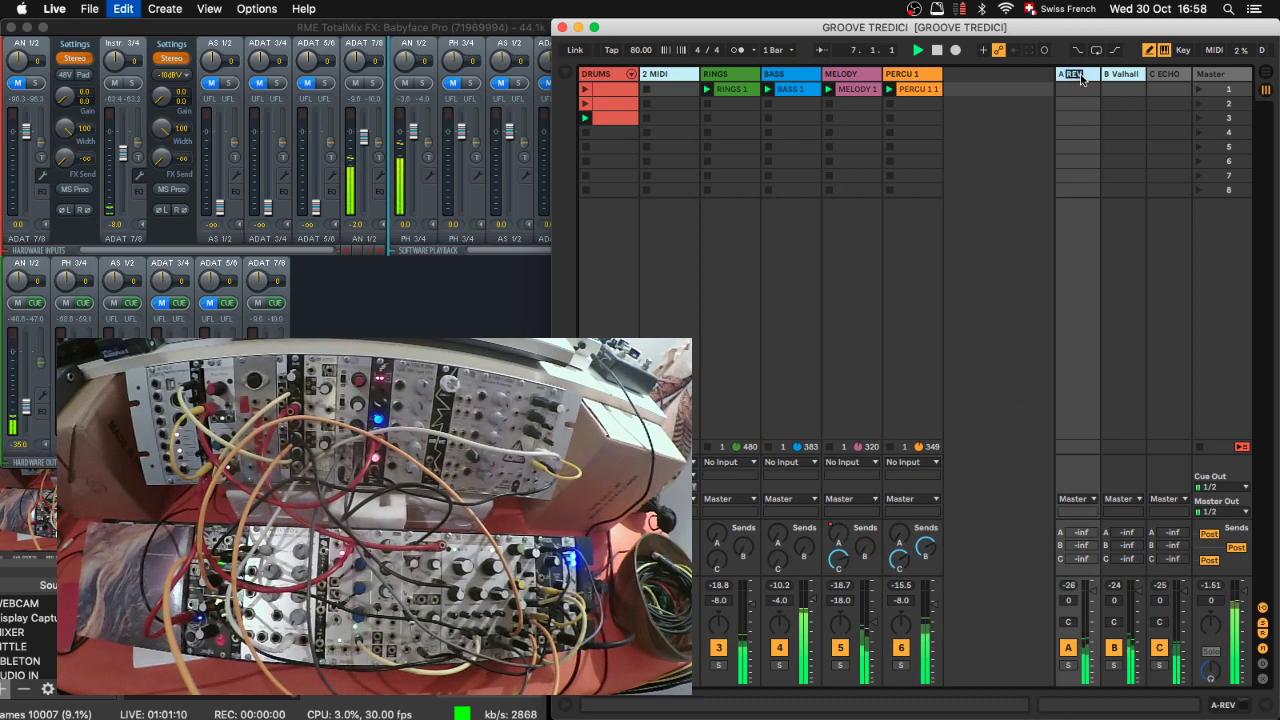
{"action": "key", "text": "Return"}
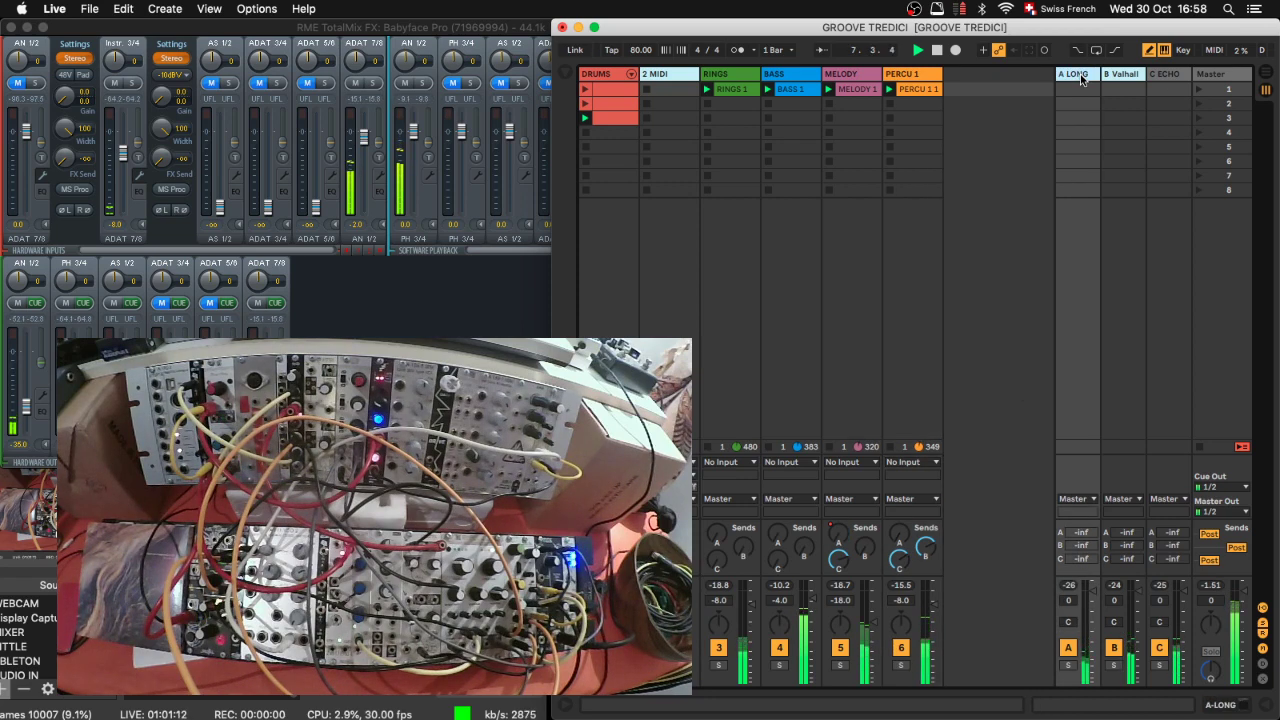
{"action": "left_click", "coordinate": [1125, 76]}
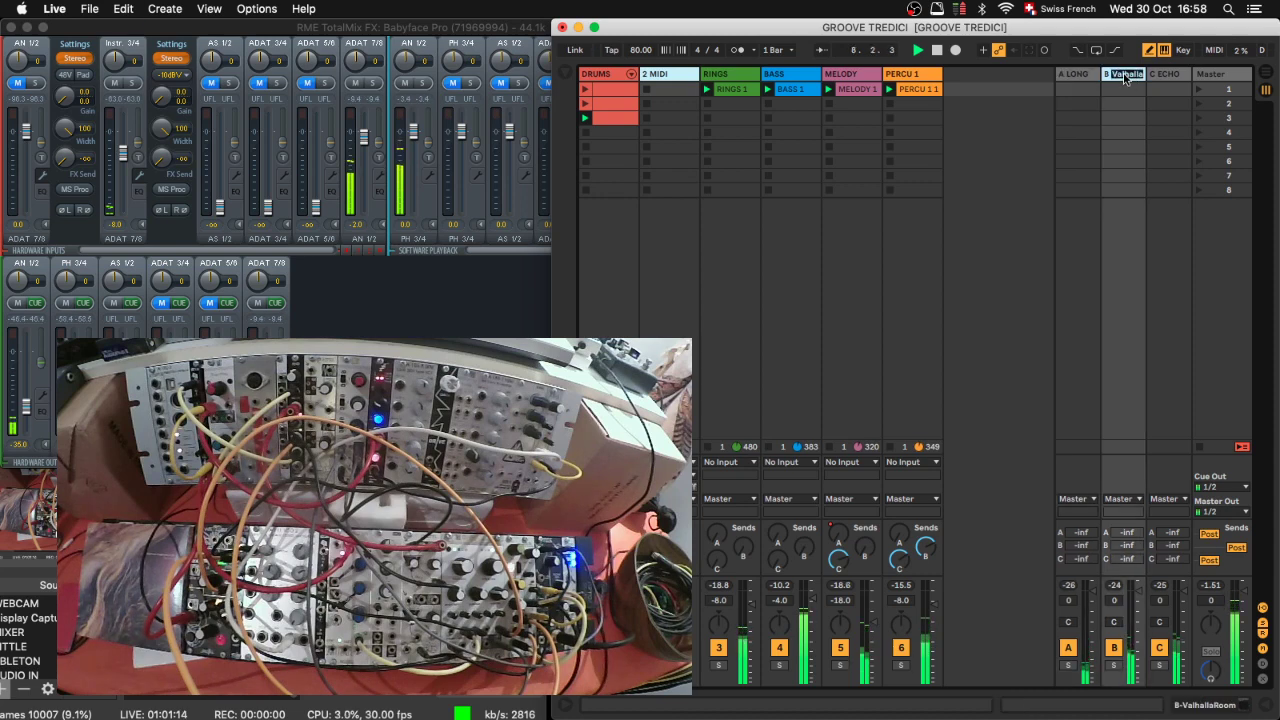
{"action": "type", "text": "SHORT"}
{"action": "key", "text": "Return"}
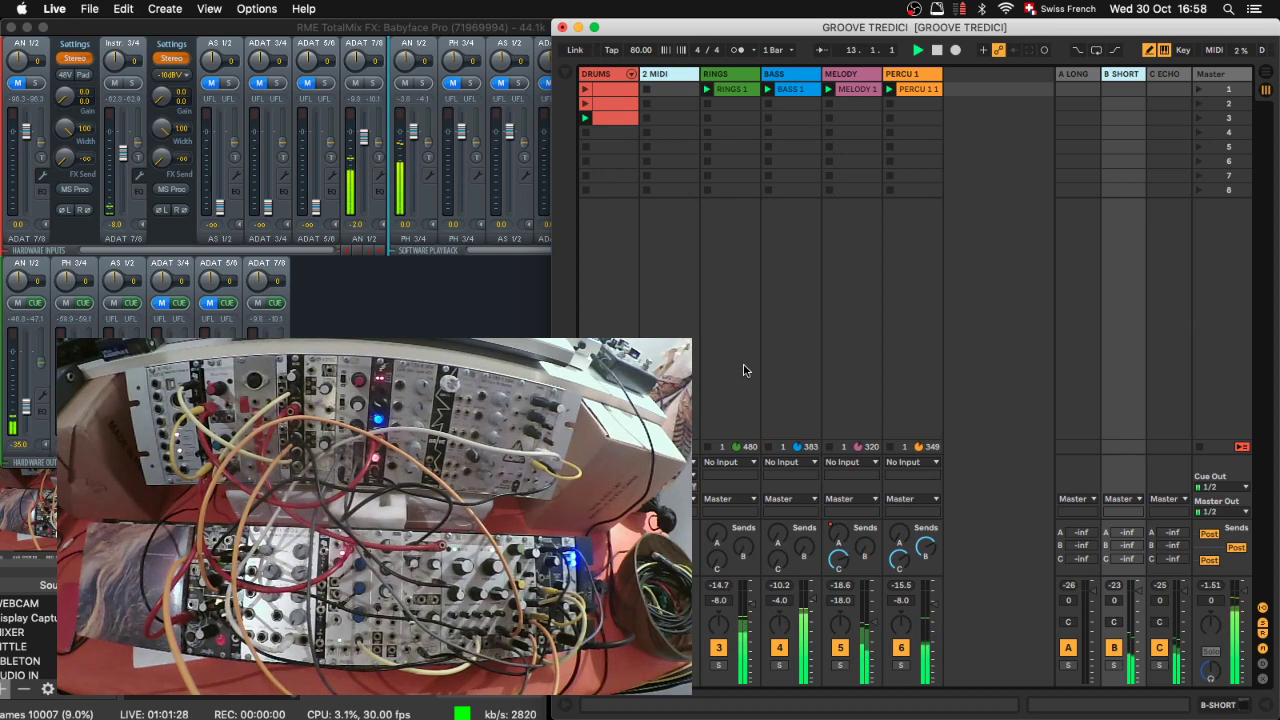
Step: Switch to OBS, shift the webcam overlay down and to the left to uncover the 2 MIDI mixer strip, and return to Ableton Live
{"action": "key", "text": "super+Tab"}
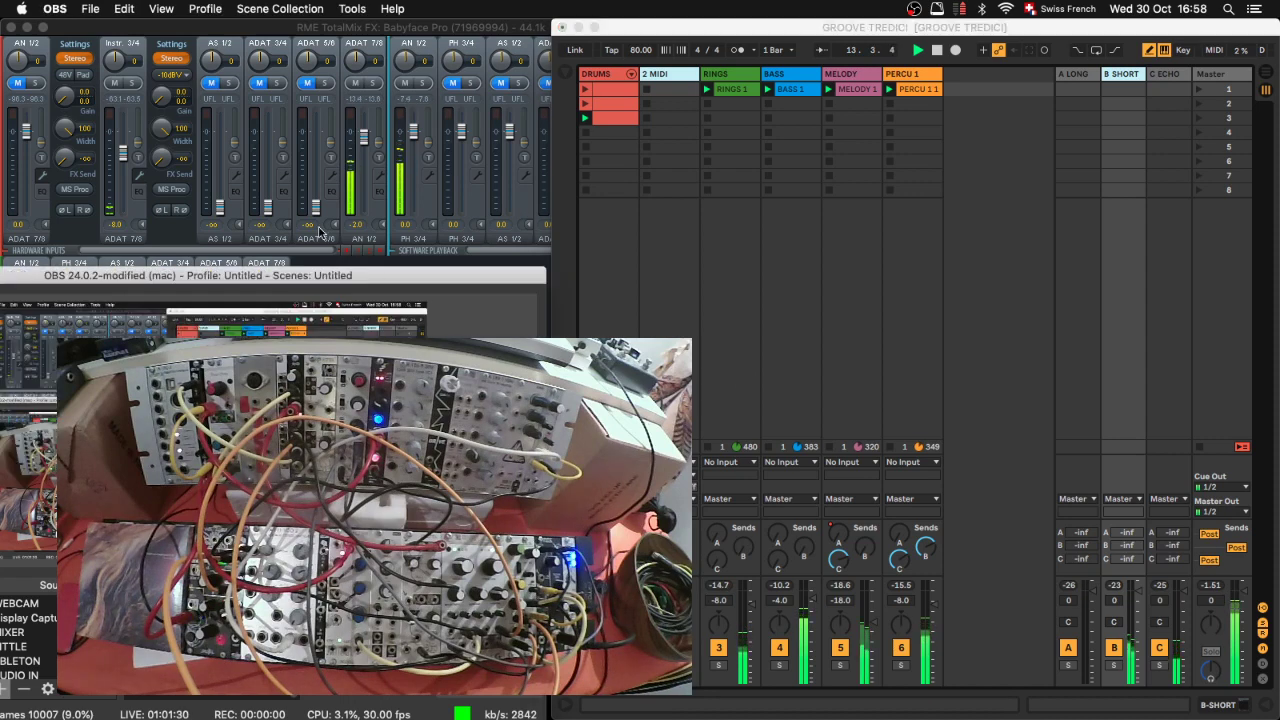
{"action": "left_click_drag", "start_coordinate": [443, 244], "coordinate": [443, 272]}
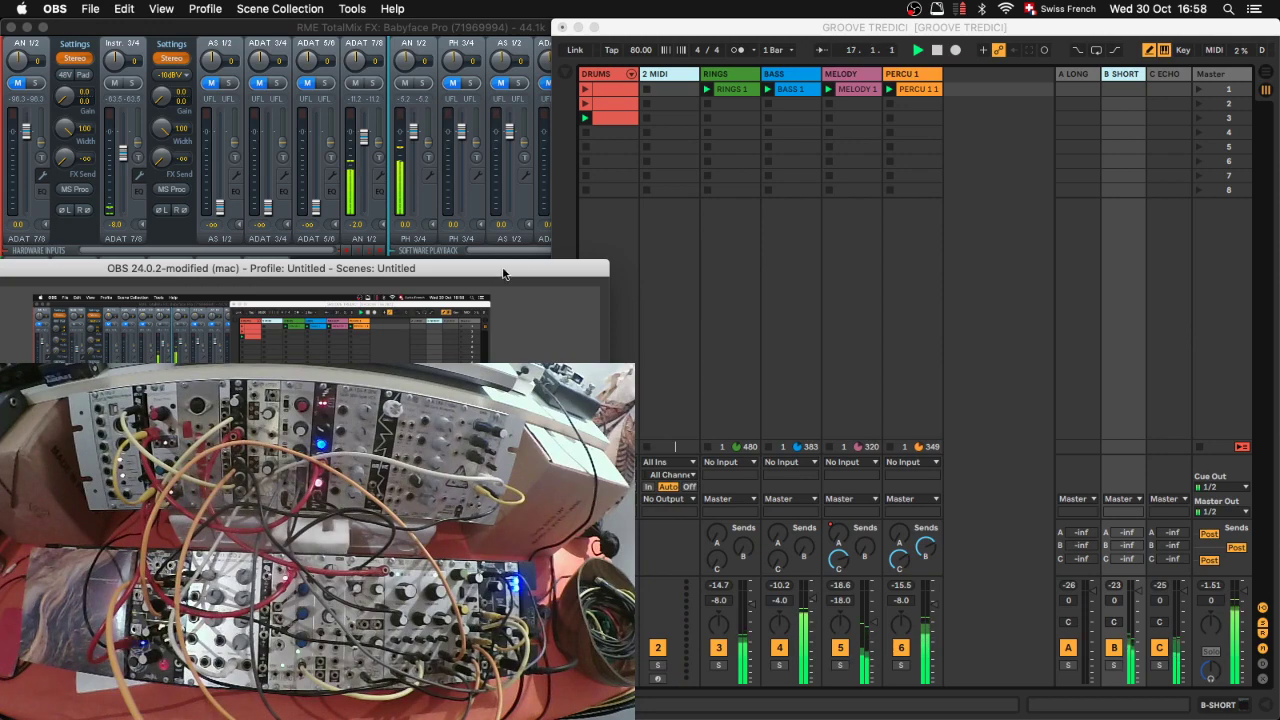
{"action": "left_click_drag", "start_coordinate": [519, 275], "coordinate": [457, 273]}
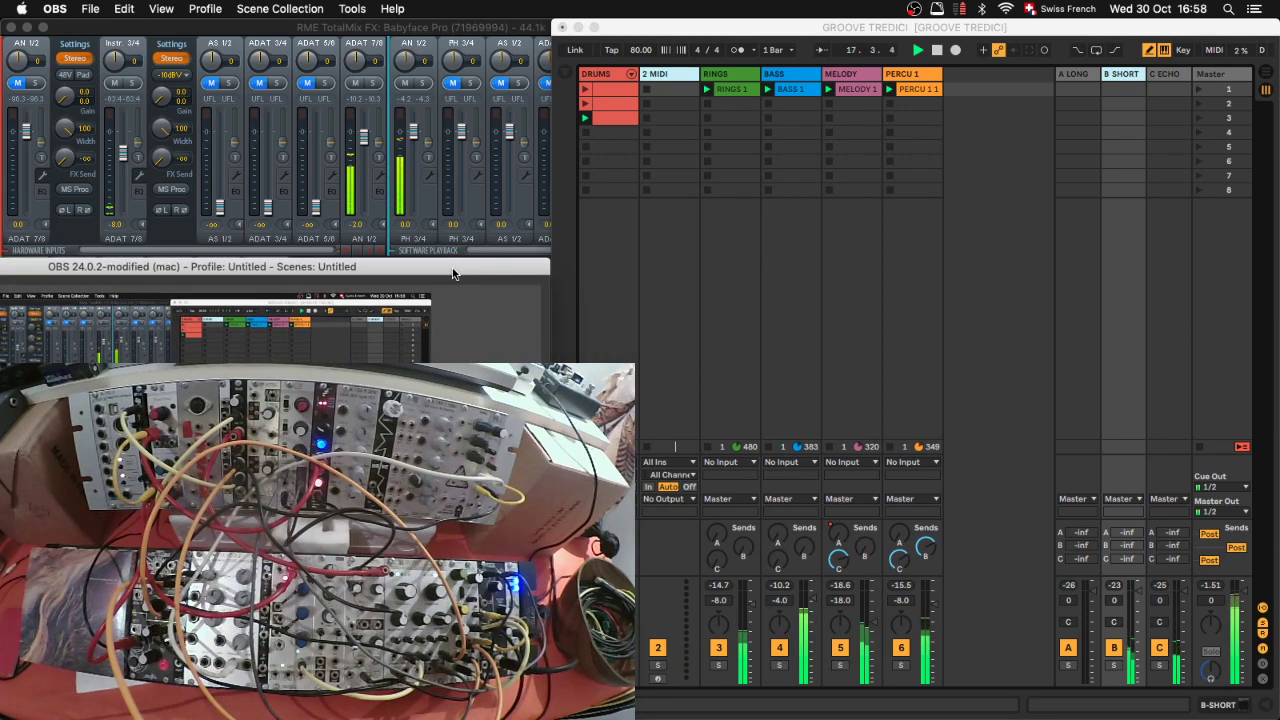
{"action": "left_click", "coordinate": [500, 27]}
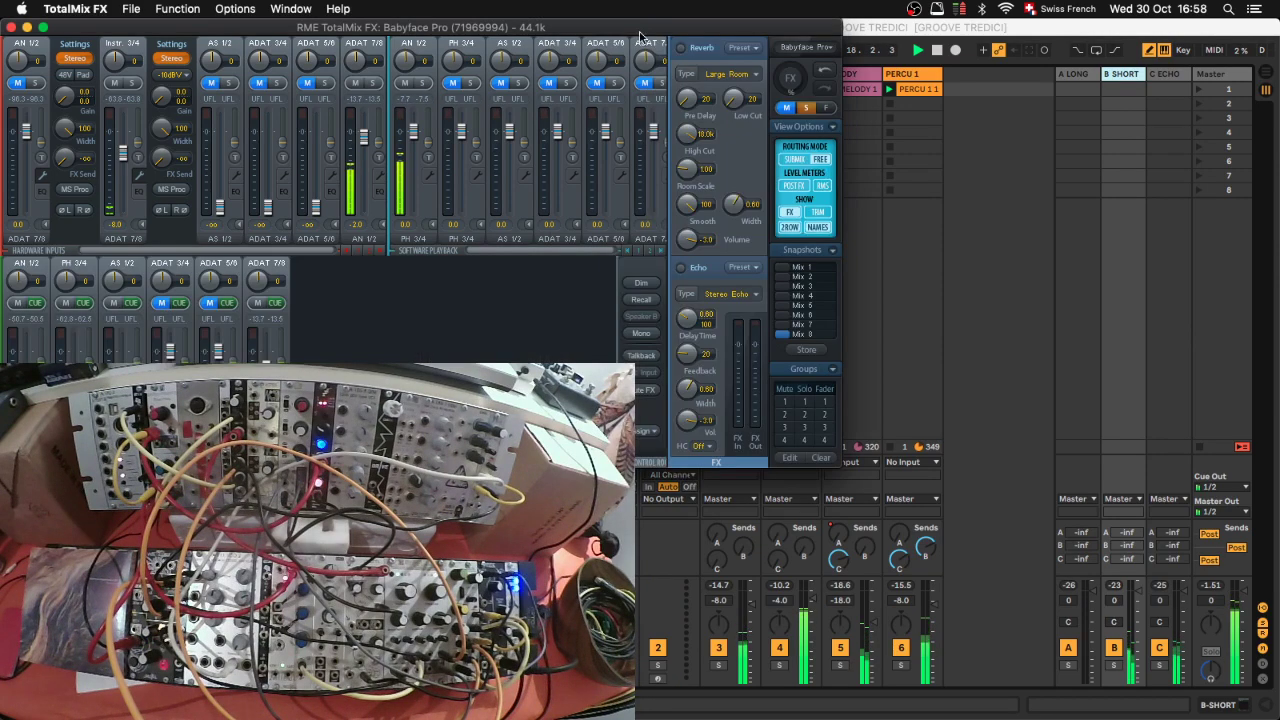
{"action": "left_click", "coordinate": [683, 475]}
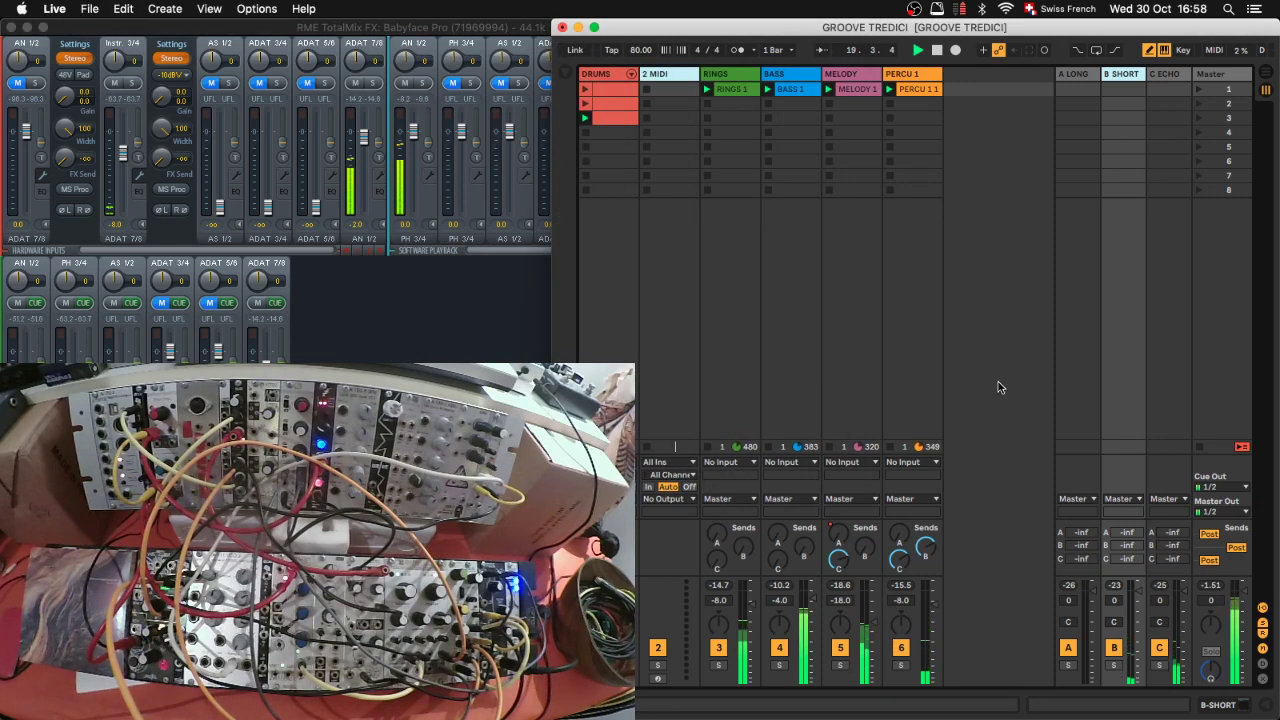
Step: Stop the BASS and MELODY clips and open the PERCU 1 clip for editing
{"action": "left_click", "coordinate": [769, 189]}
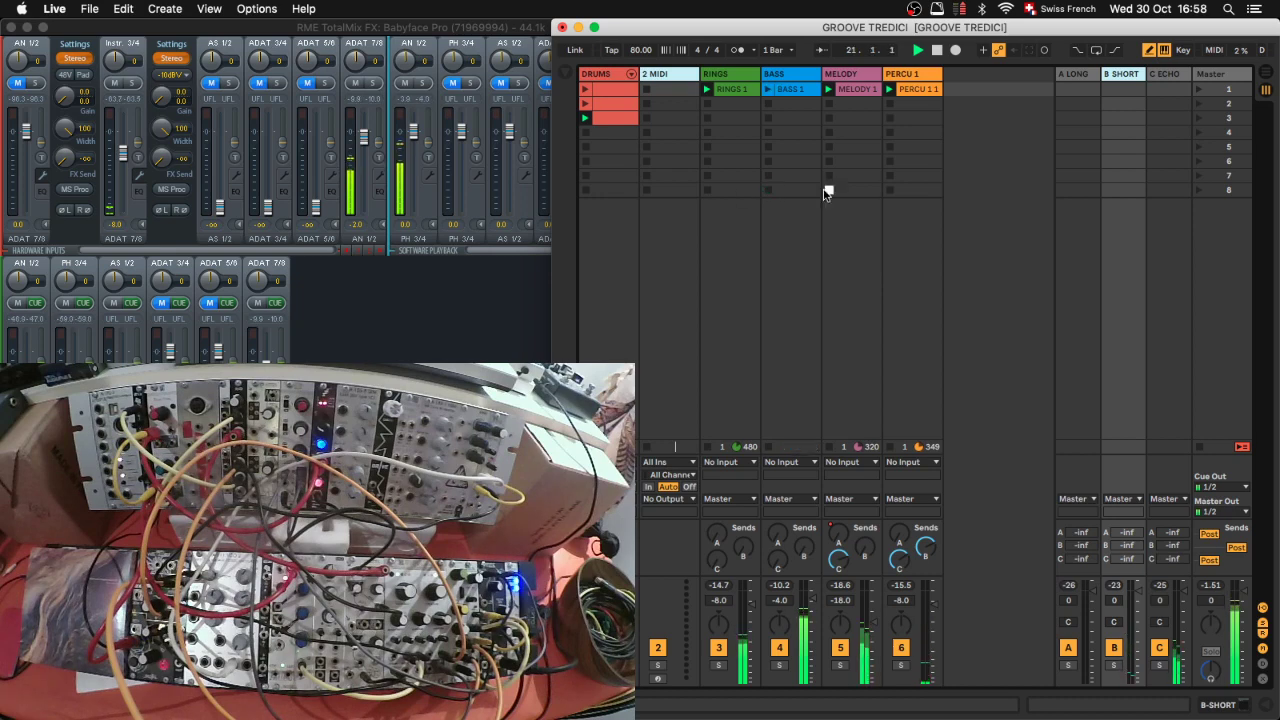
{"action": "left_click", "coordinate": [828, 190]}
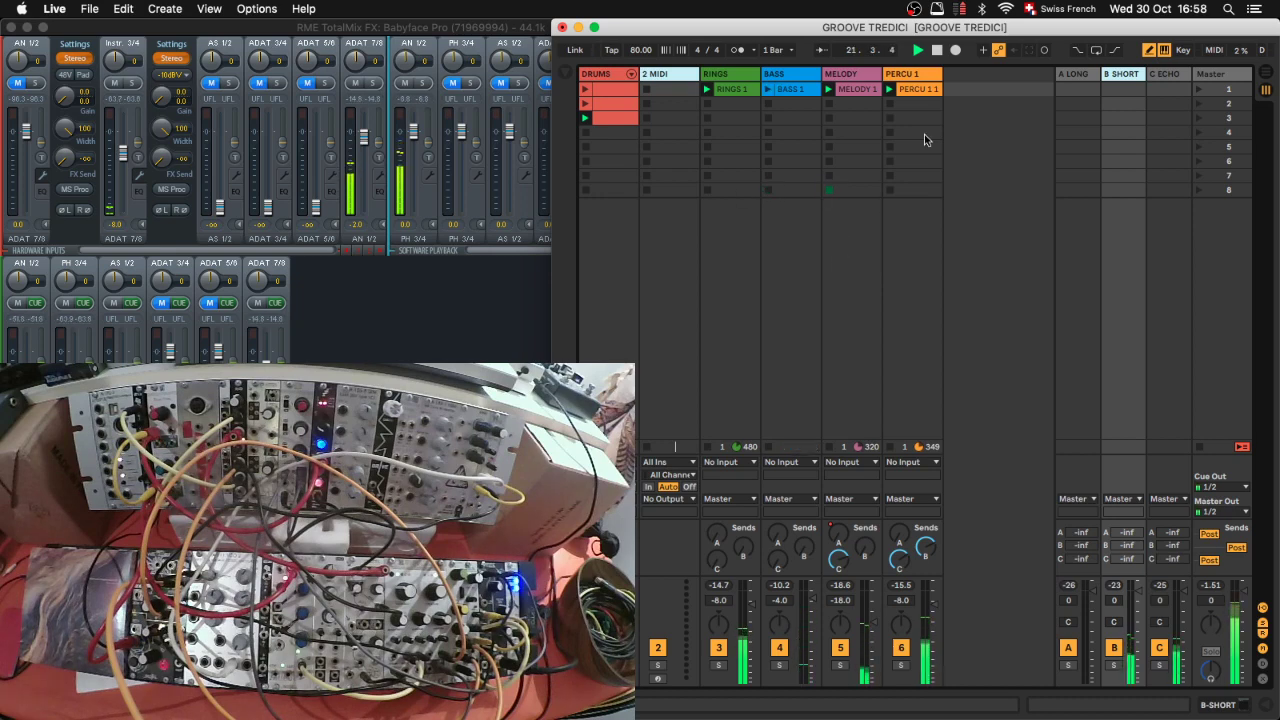
{"action": "double_click", "coordinate": [915, 89]}
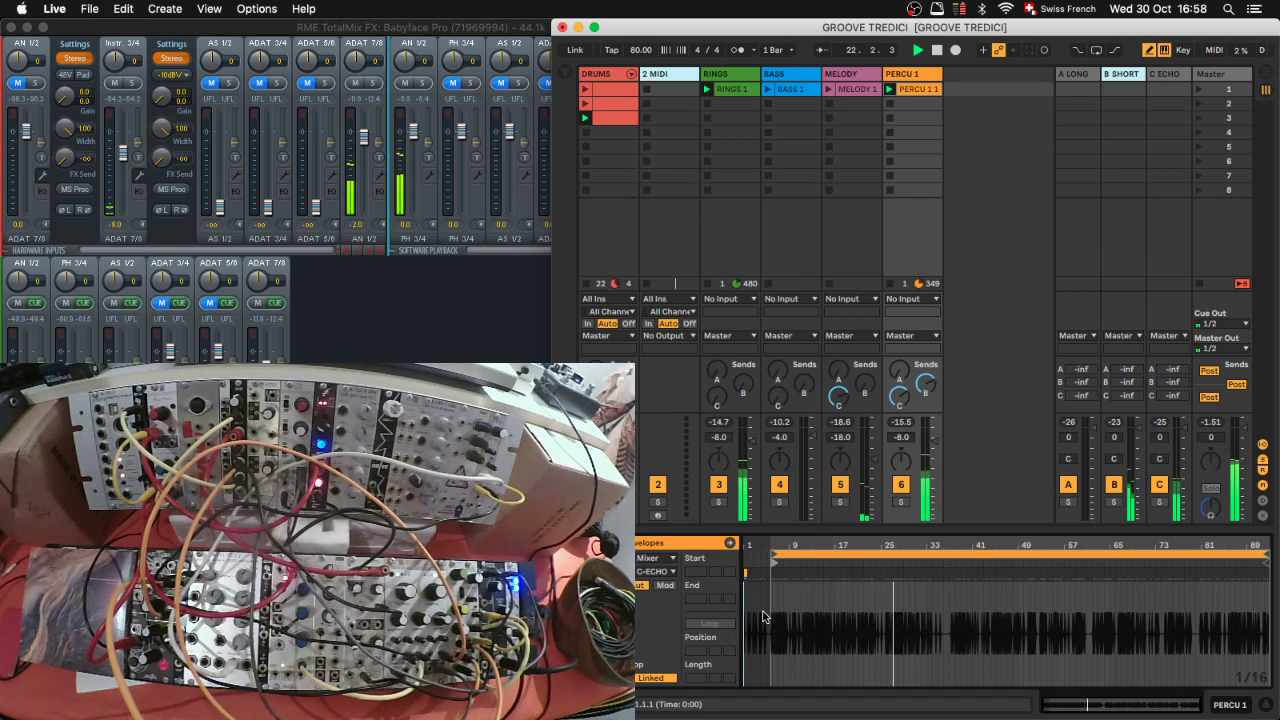
Step: Set the PERCU 1 clip's warp mode to Beats with the transient loop mode off
{"action": "scroll", "coordinate": [762, 615], "scroll_direction": "left", "scroll_amount": 5}
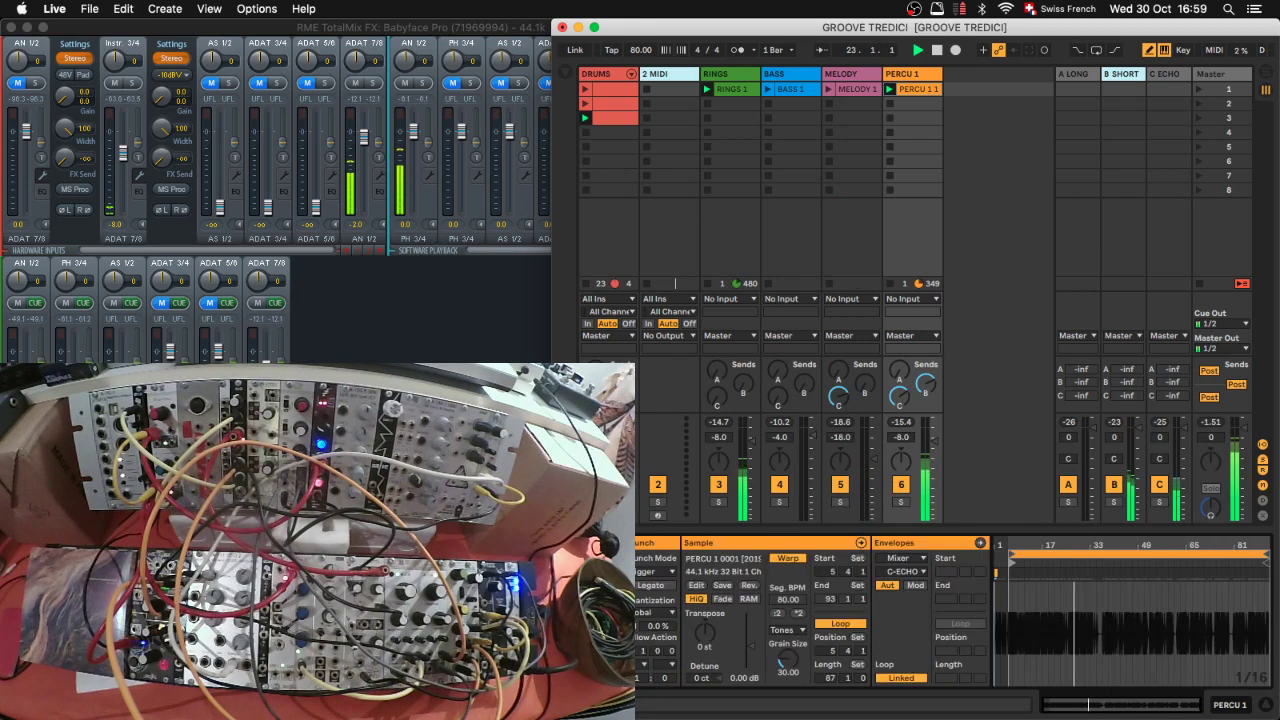
{"action": "scroll", "coordinate": [835, 657], "scroll_direction": "right", "scroll_amount": 3}
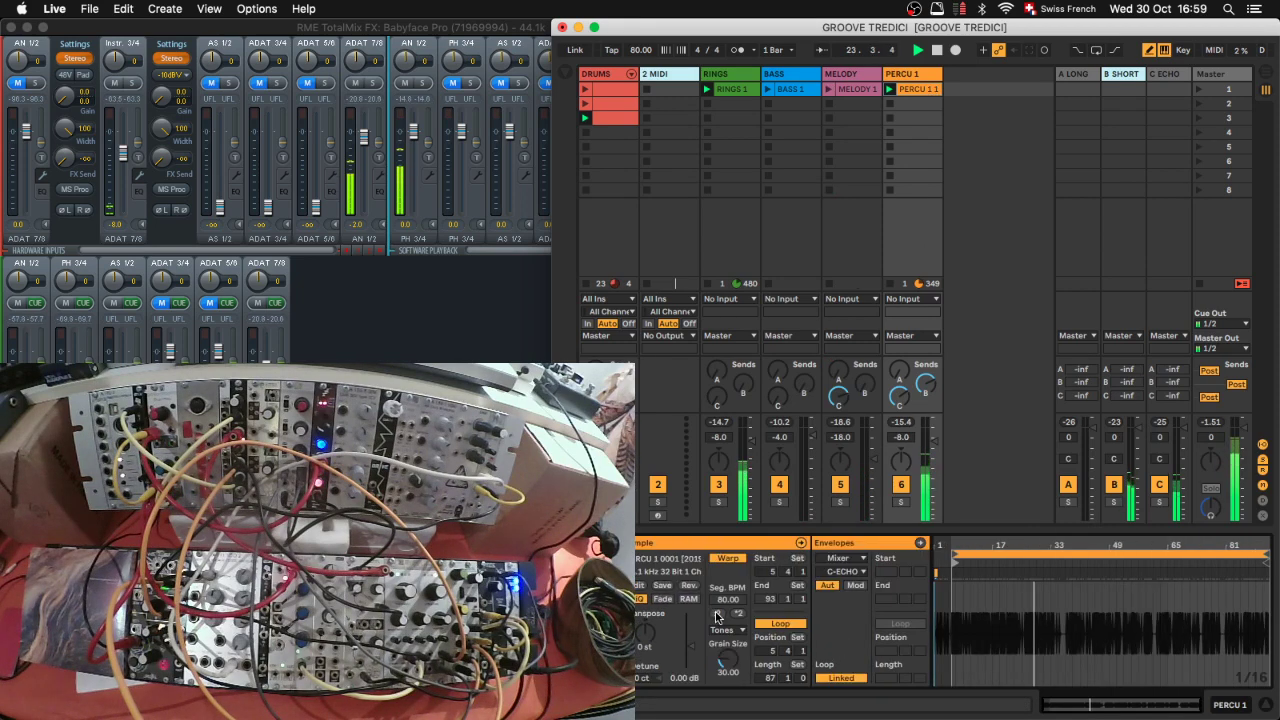
{"action": "left_click", "coordinate": [728, 634]}
{"action": "left_click", "coordinate": [731, 643]}
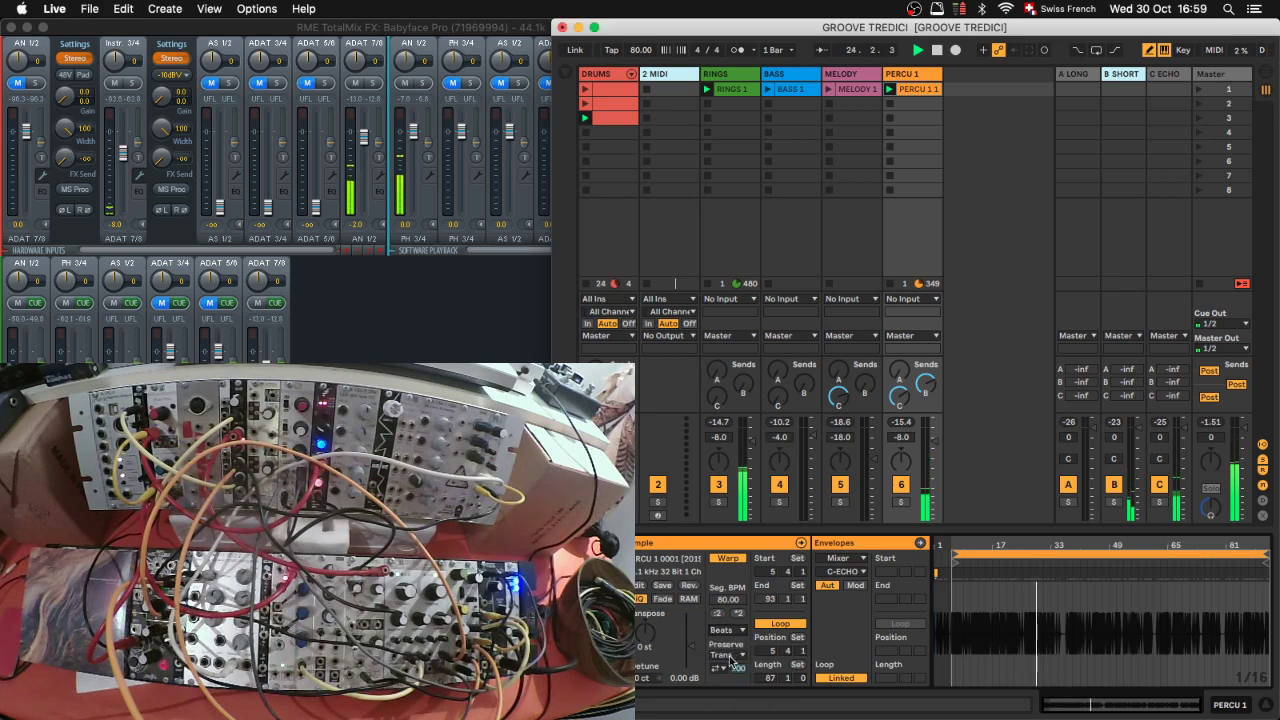
{"action": "left_click", "coordinate": [717, 667]}
{"action": "left_click", "coordinate": [724, 691]}
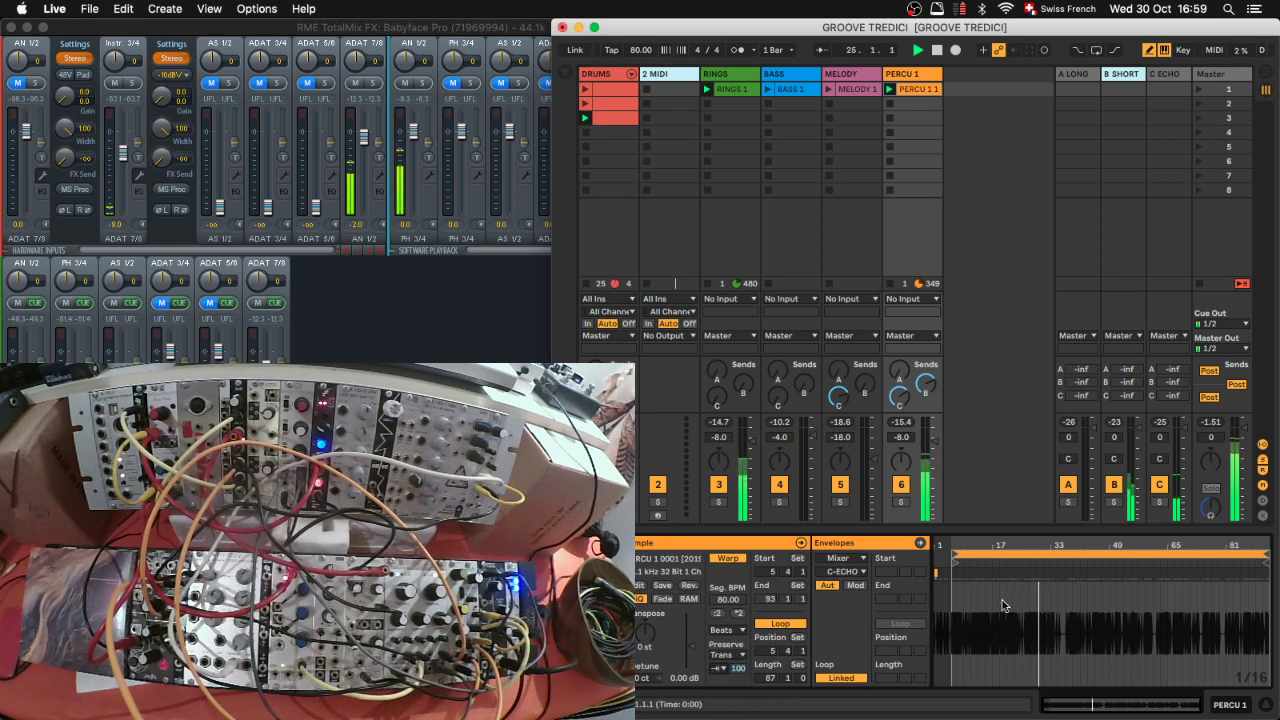
Step: Try halving the PERCU 1 clip's segment tempo to 40 BPM, and double it back to 80 BPM
{"action": "left_click", "coordinate": [717, 614]}
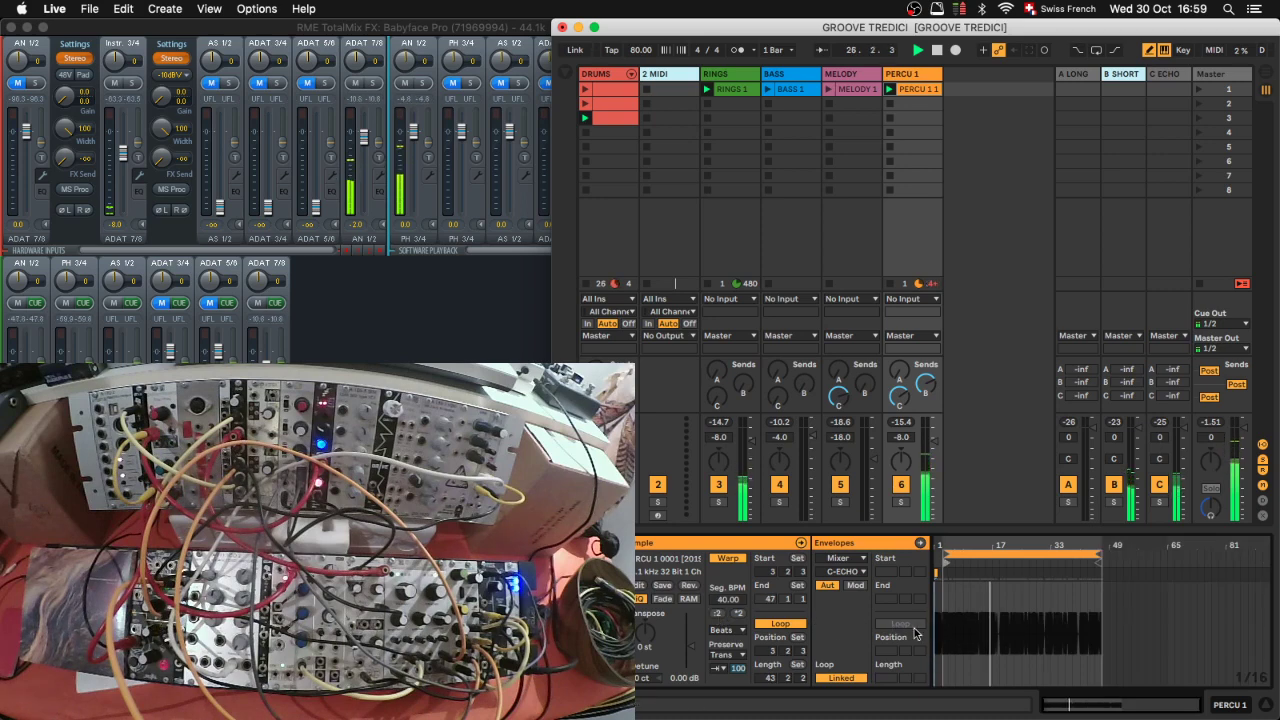
{"action": "left_click", "coordinate": [738, 614]}
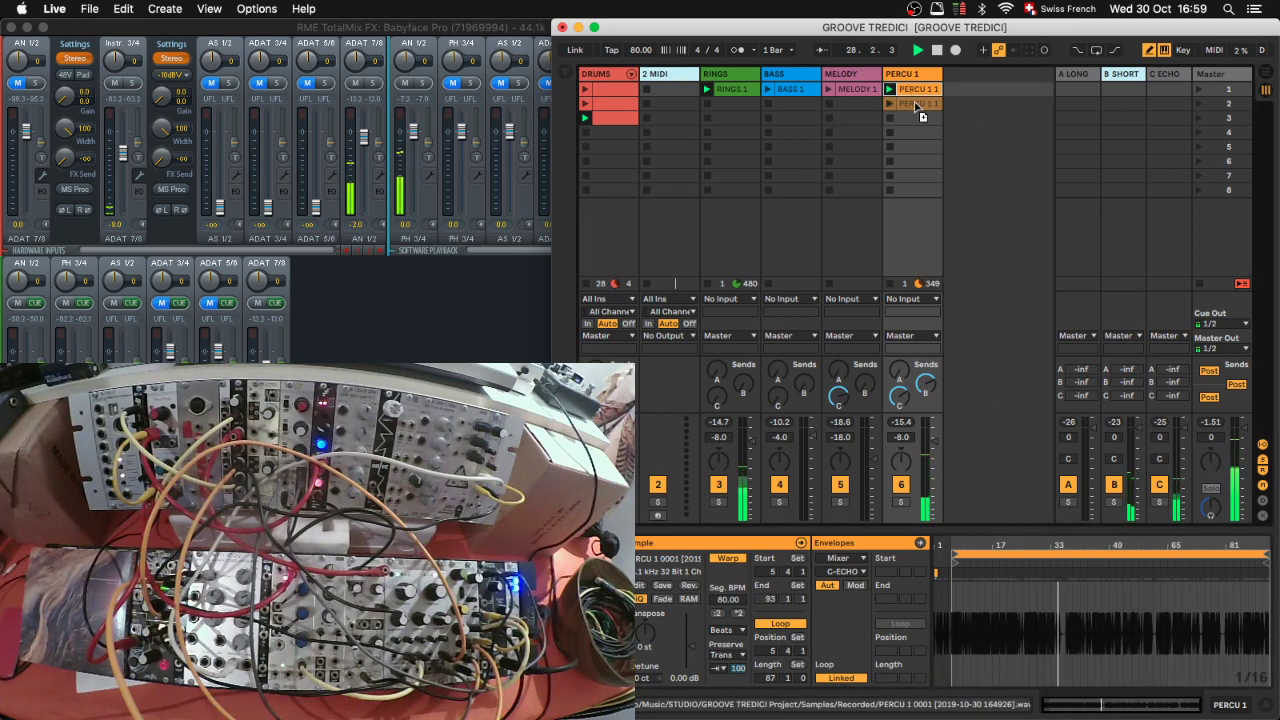
Step: Duplicate the PERCU 1 clip into the second slot and give the copy an Any follow action after 4 bars
{"action": "key", "text": "super+d"}
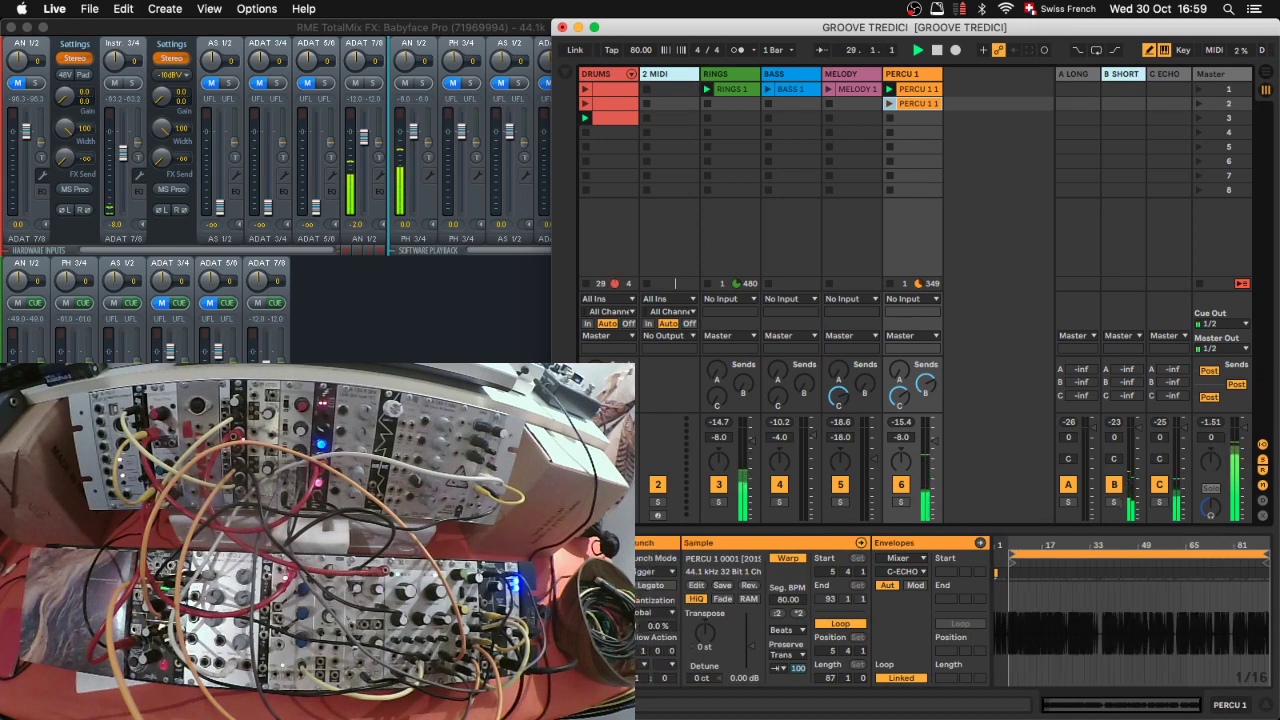
{"action": "left_click", "coordinate": [641, 666]}
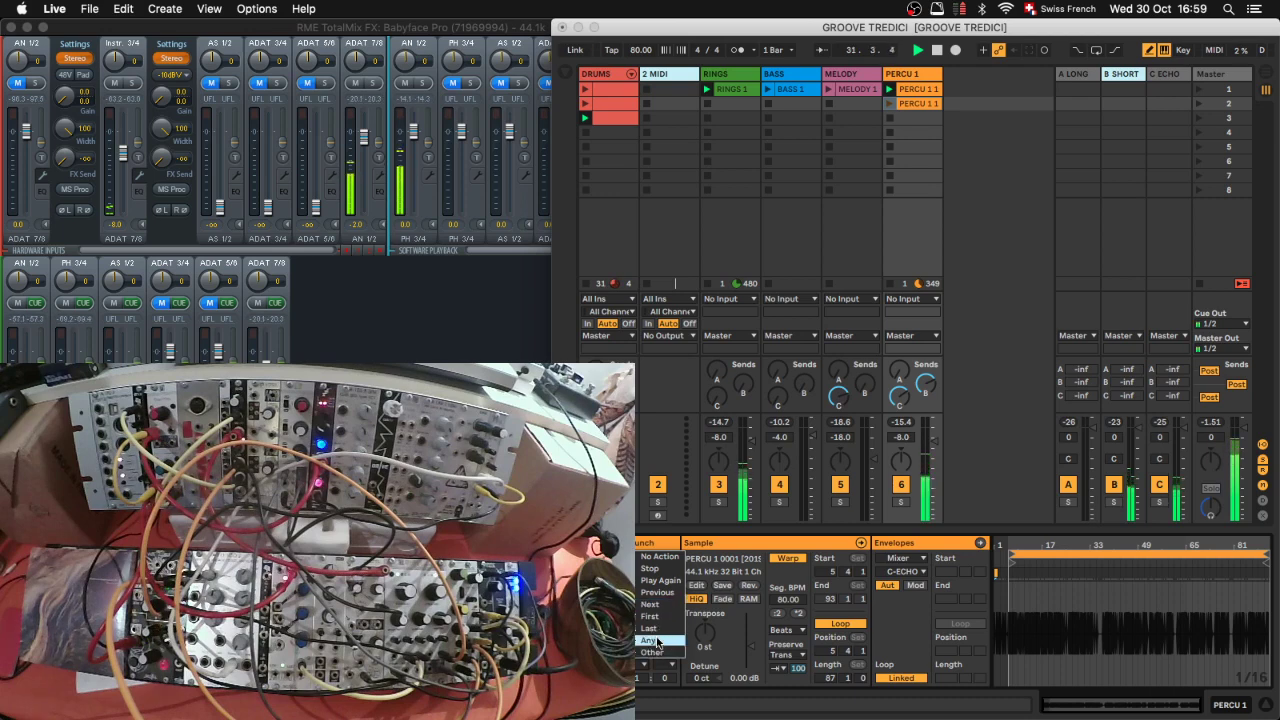
{"action": "left_click", "coordinate": [657, 641]}
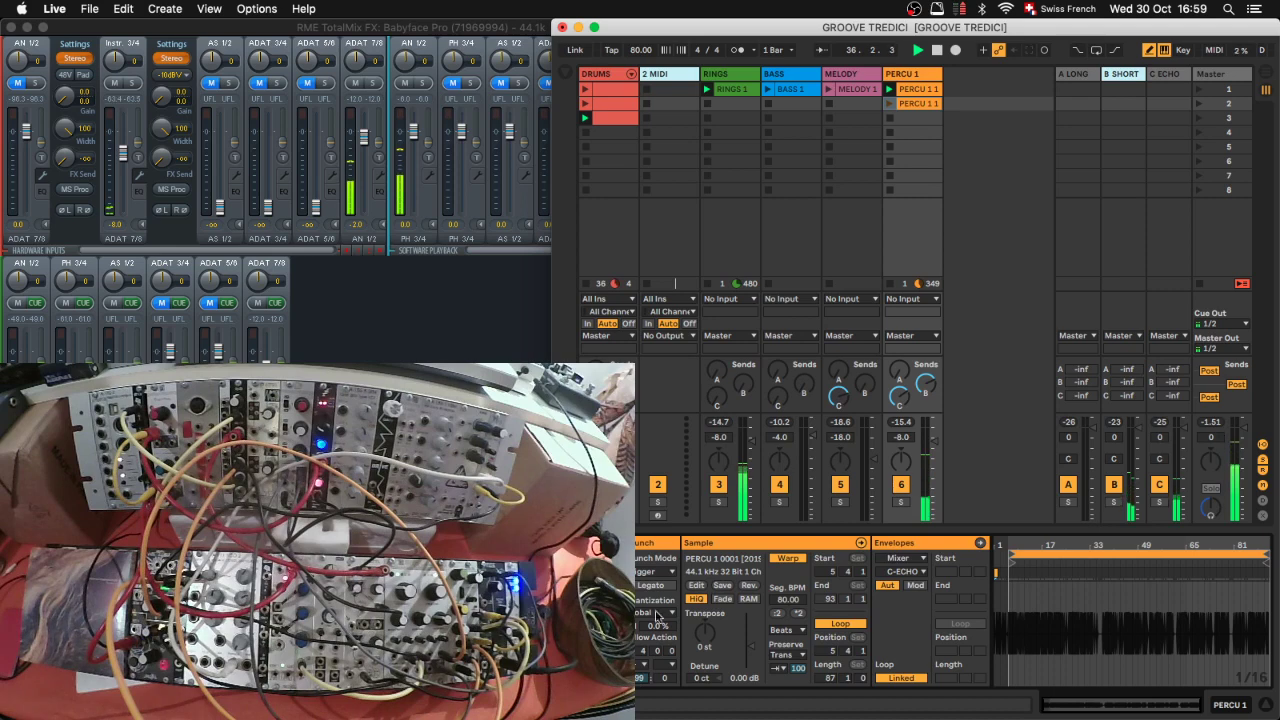
Step: Select the original PERCU 1 clip in the first slot and set its follow action to Any after 4 bars
{"action": "left_click", "coordinate": [915, 104]}
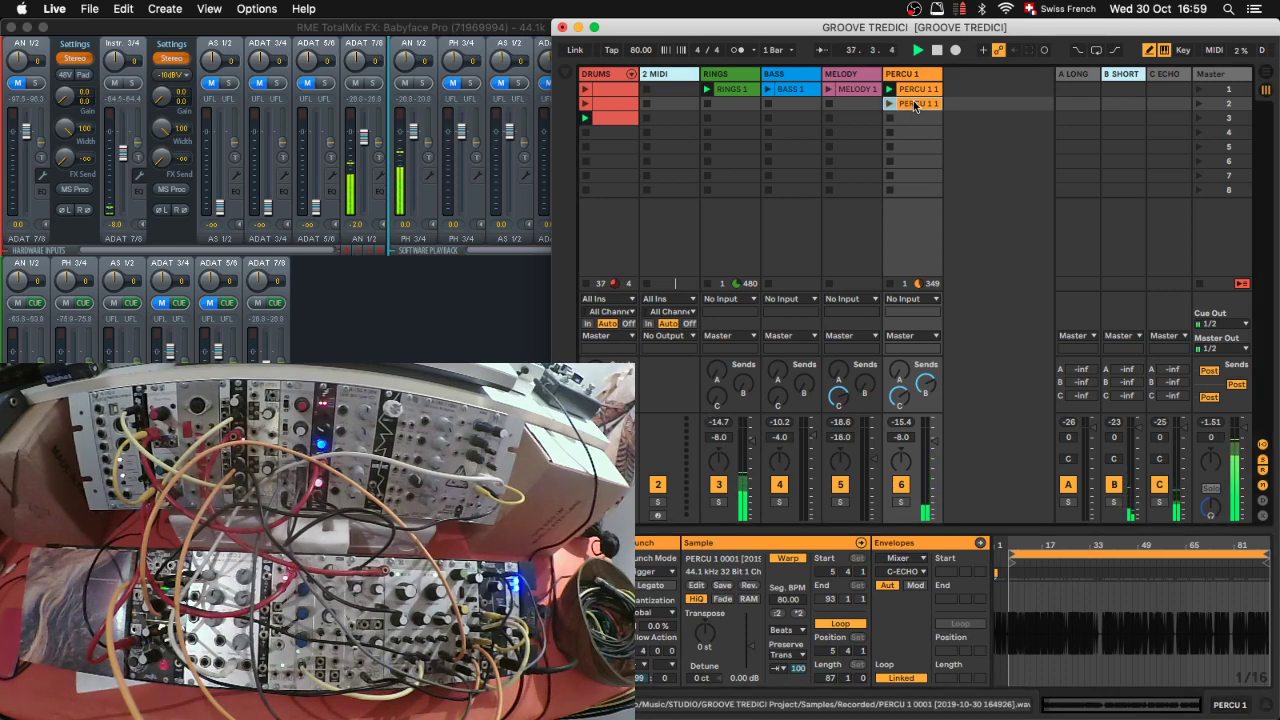
{"action": "left_click", "coordinate": [918, 90]}
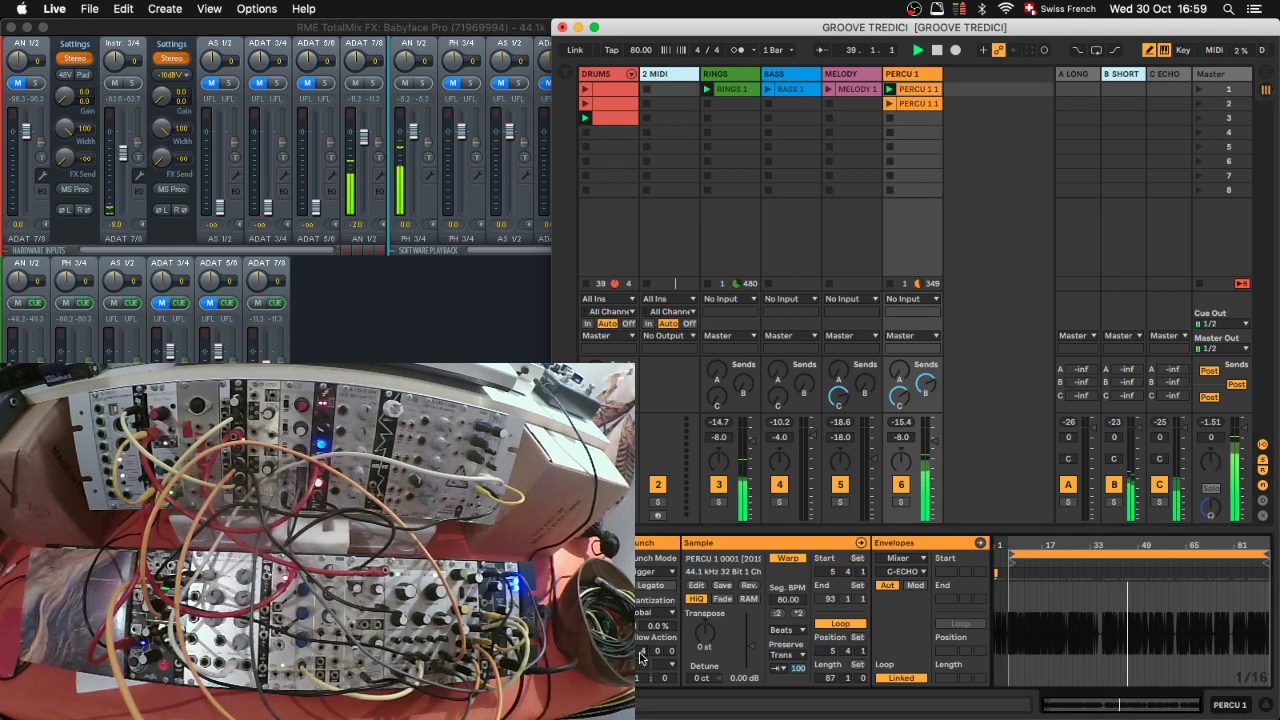
{"action": "left_click", "coordinate": [636, 665]}
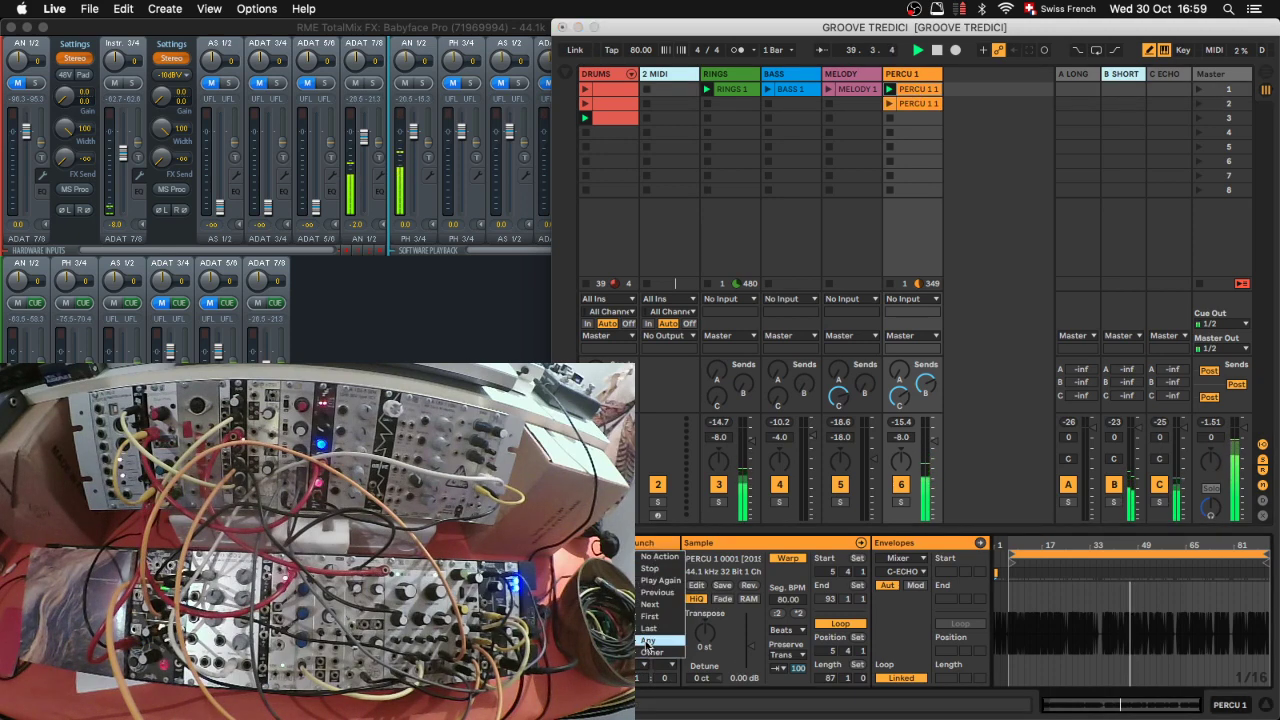
{"action": "left_click", "coordinate": [645, 648]}
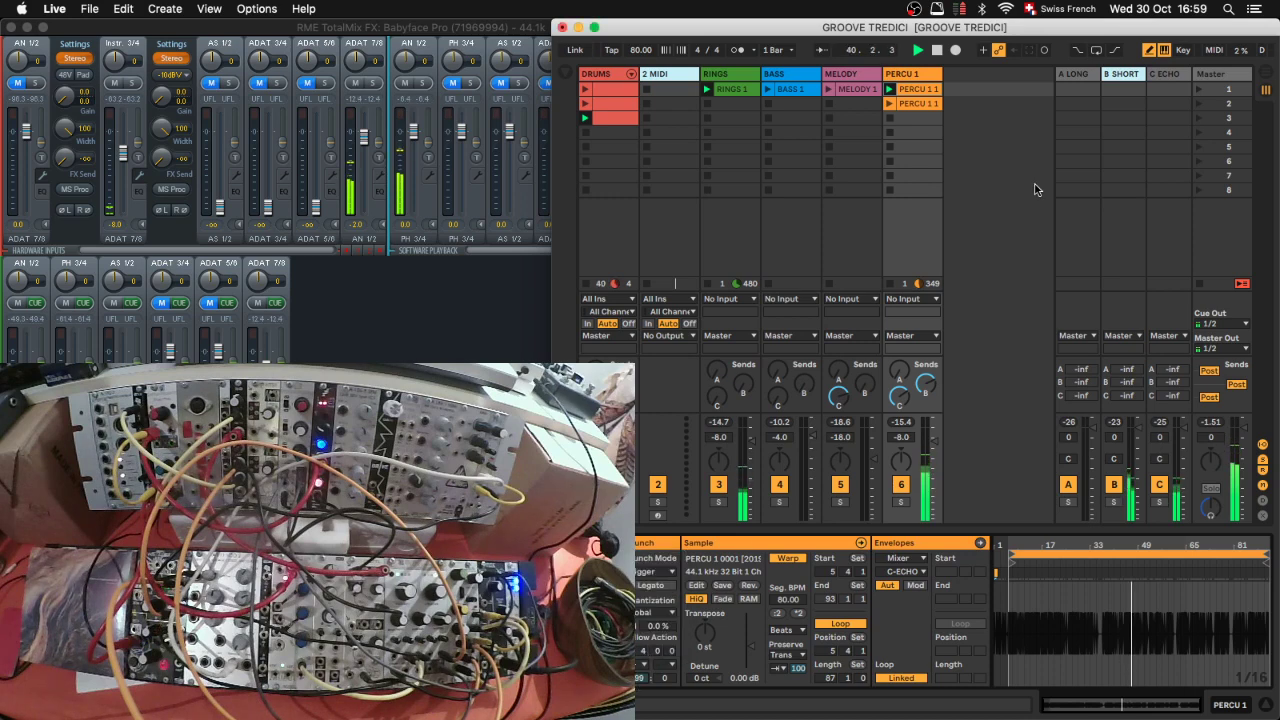
Step: Restart playback and review the follow action settings of both PERCU 1 clips, including the list of available actions
{"action": "key", "text": "space"}
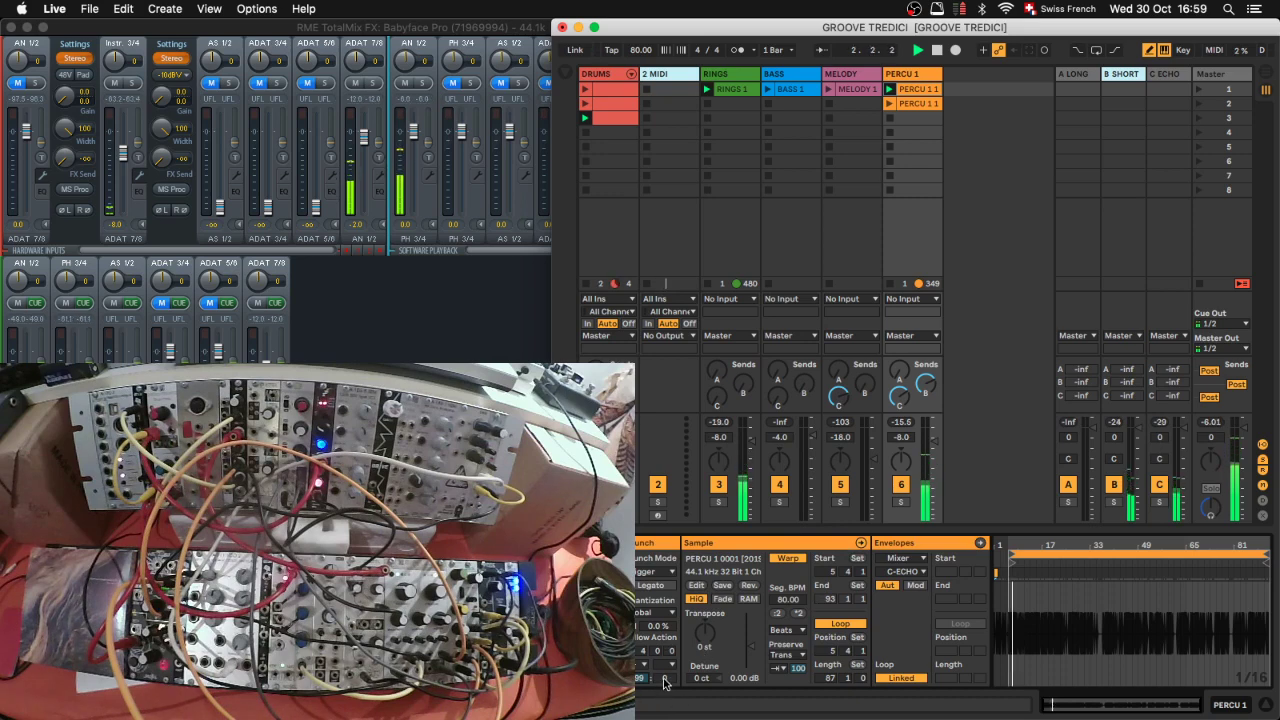
{"action": "mouse_move", "coordinate": [664, 680]}
{"action": "left_mouse_down"}
{"action": "mouse_move", "coordinate": [664, 600]}
{"action": "mouse_move", "coordinate": [664, 680]}
{"action": "mouse_move", "coordinate": [640, 683]}
{"action": "left_mouse_up"}
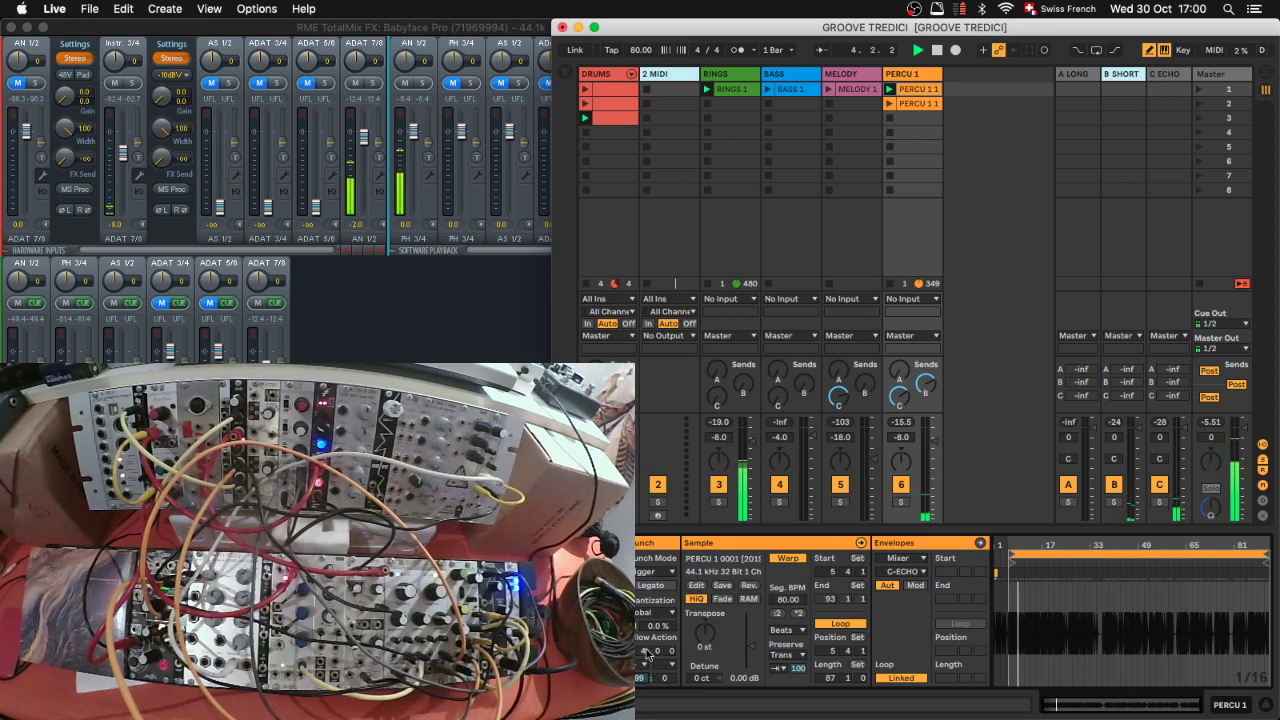
{"action": "left_click", "coordinate": [647, 652]}
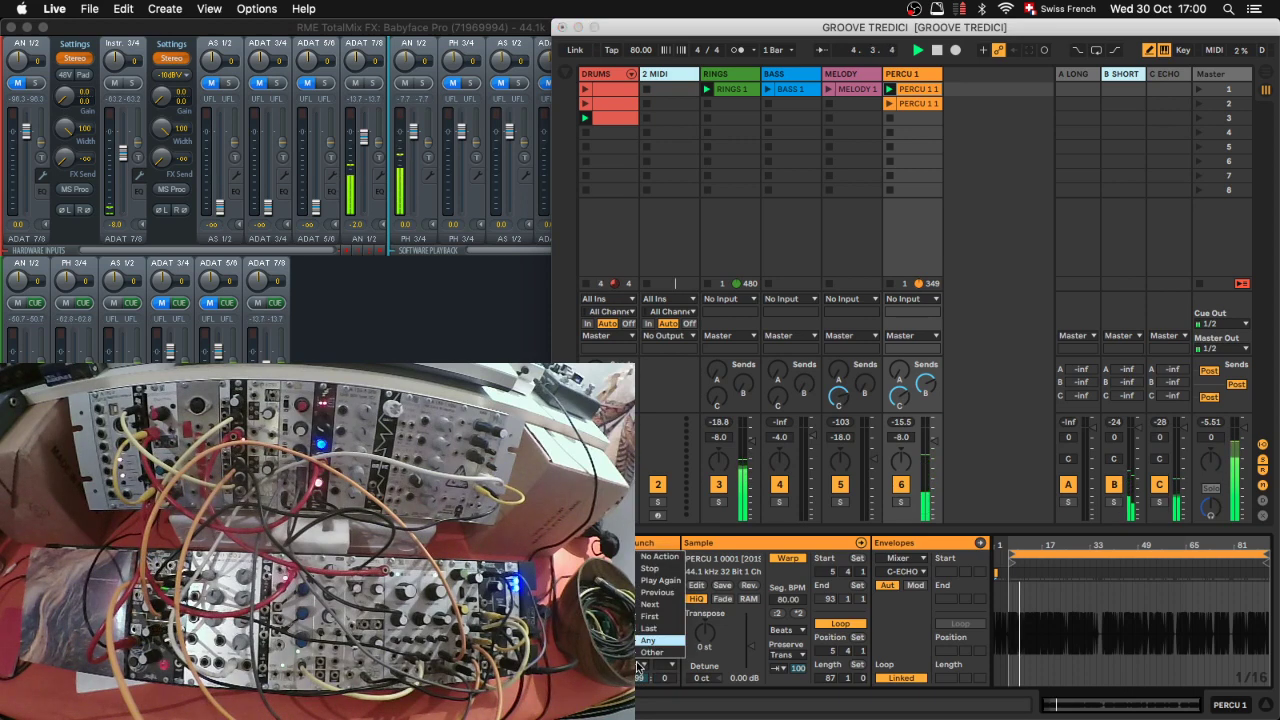
{"action": "left_click", "coordinate": [650, 604]}
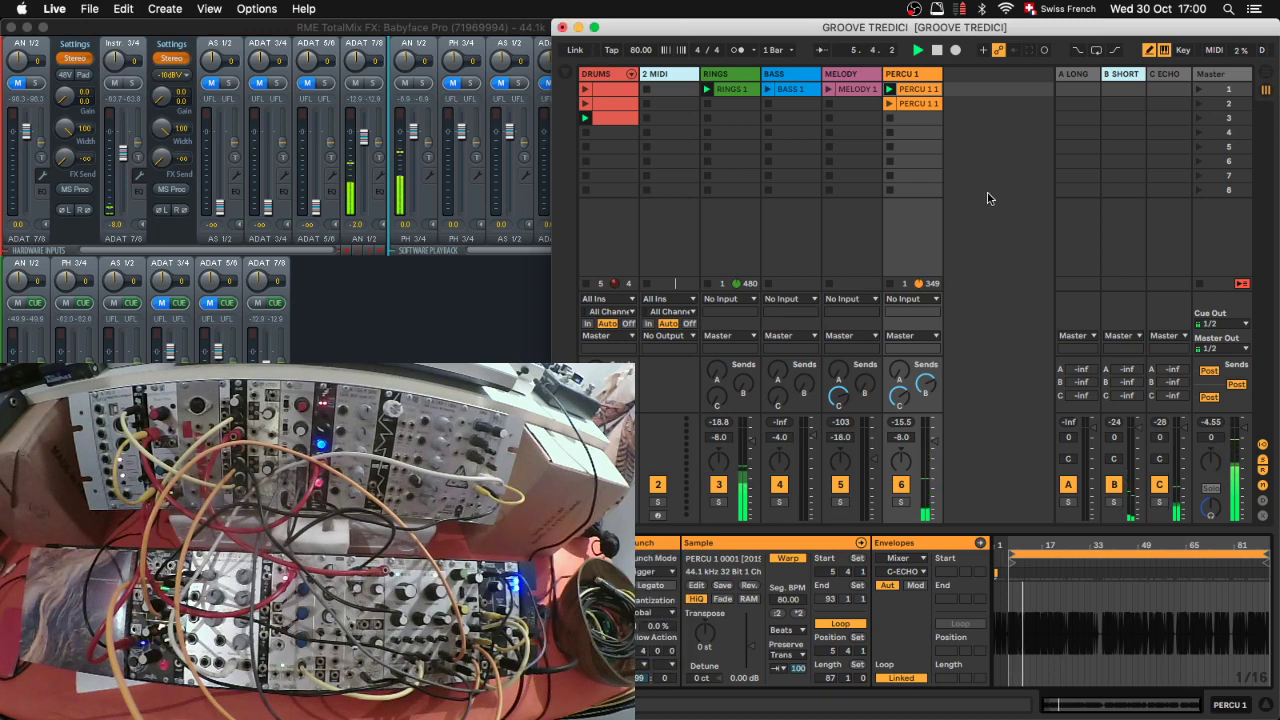
{"action": "left_click", "coordinate": [637, 664]}
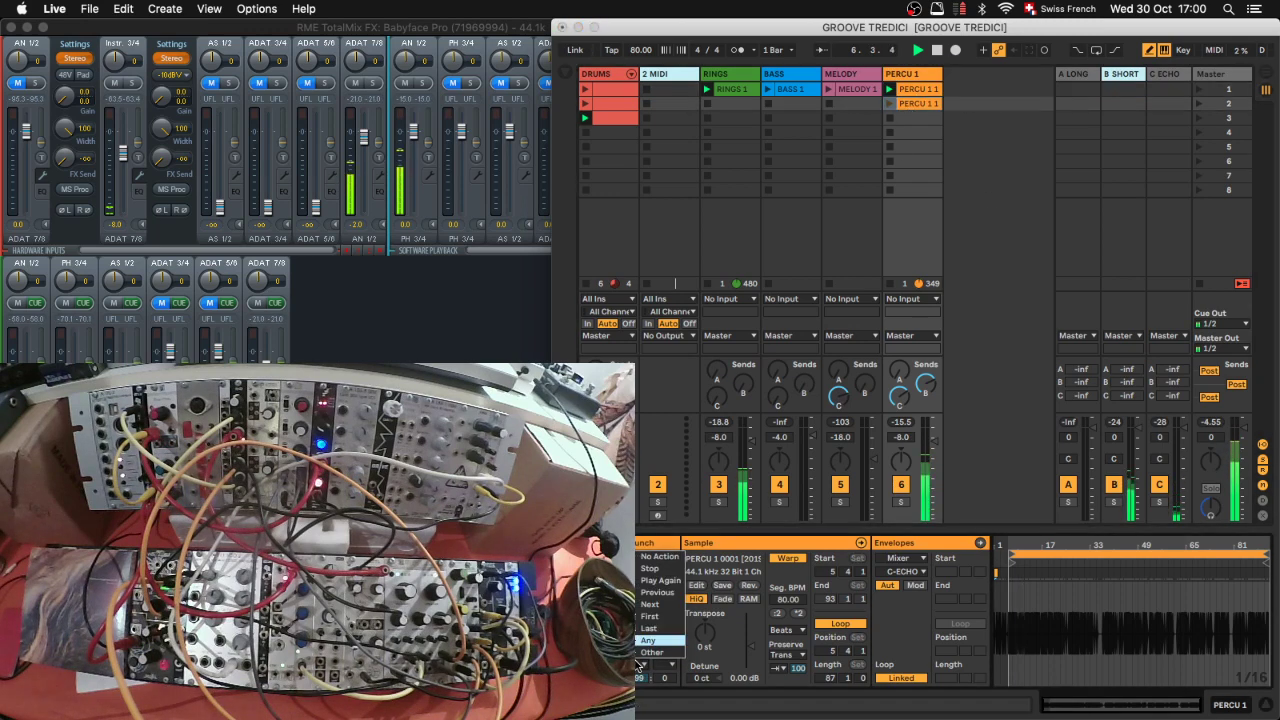
{"action": "left_click", "coordinate": [686, 590]}
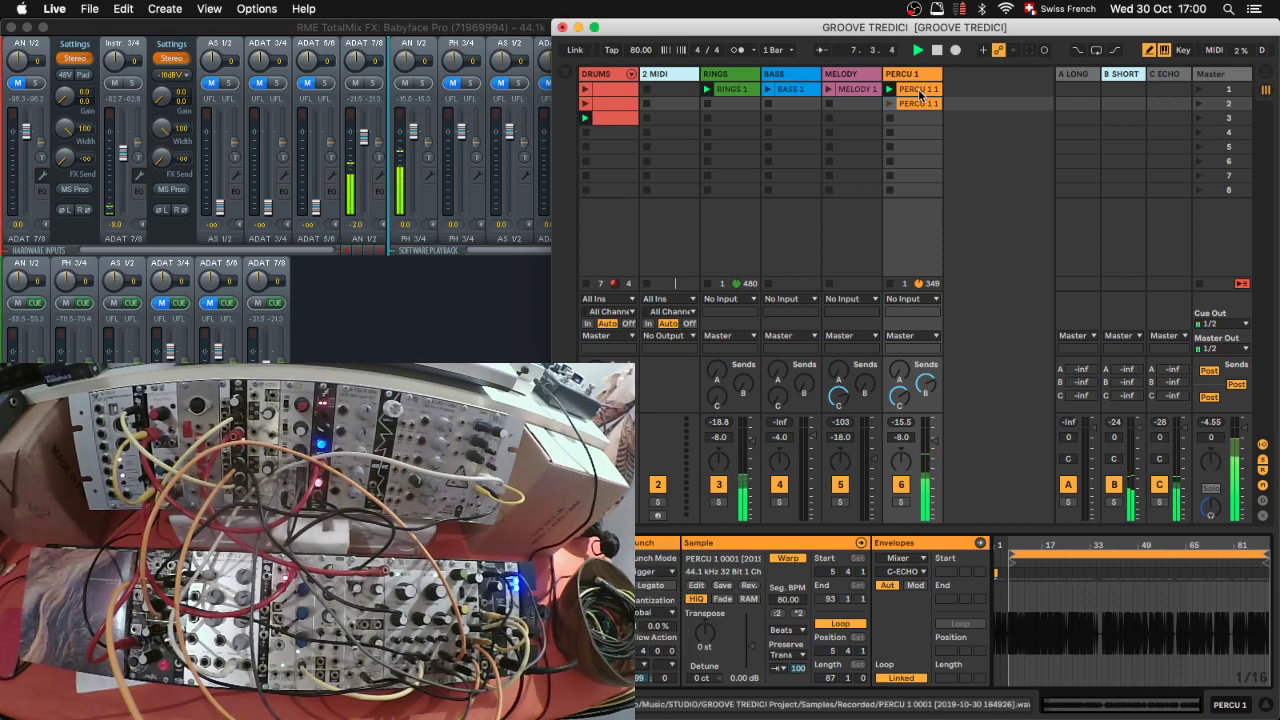
Step: Move the BASS 1, MELODY 1 and RINGS 1 clips down to the fourth scene and launch scene 1
{"action": "left_click_drag", "start_coordinate": [790, 89], "coordinate": [790, 132]}
{"action": "left_click_drag", "start_coordinate": [876, 89], "coordinate": [860, 132]}
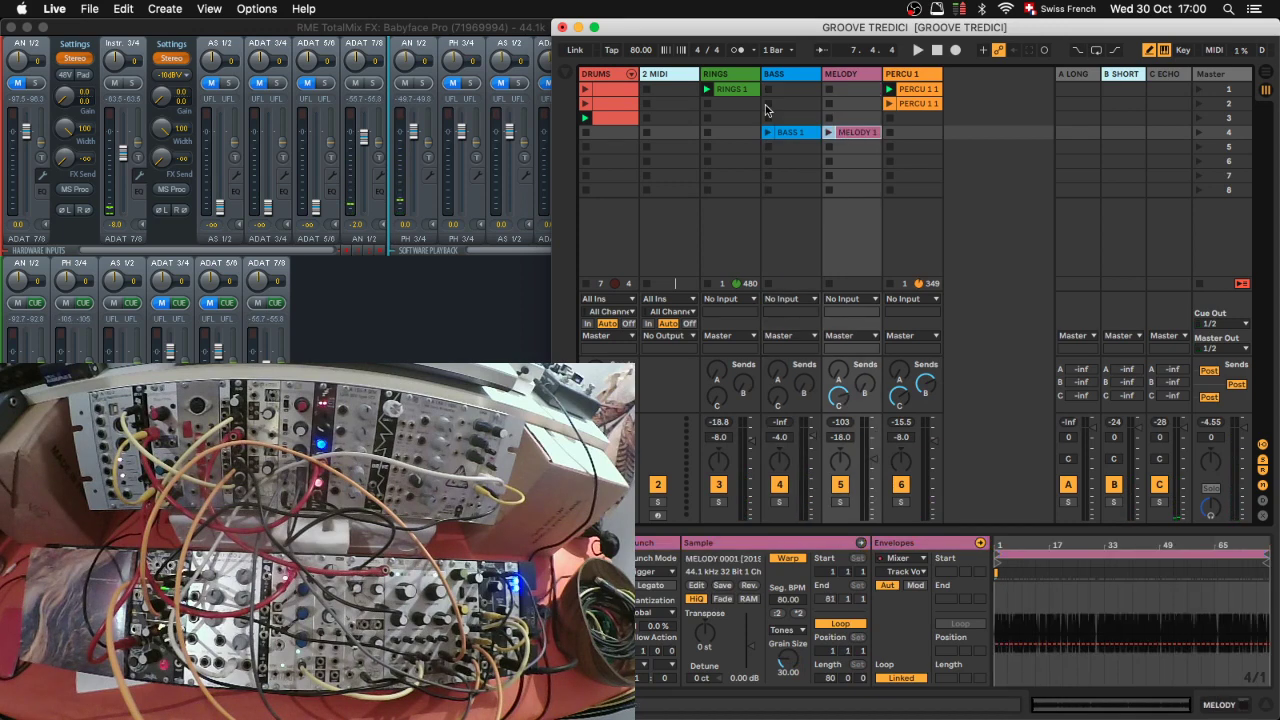
{"action": "left_click", "coordinate": [736, 89]}
{"action": "left_click_drag", "start_coordinate": [738, 91], "coordinate": [738, 132]}
{"action": "left_click", "coordinate": [1225, 91]}
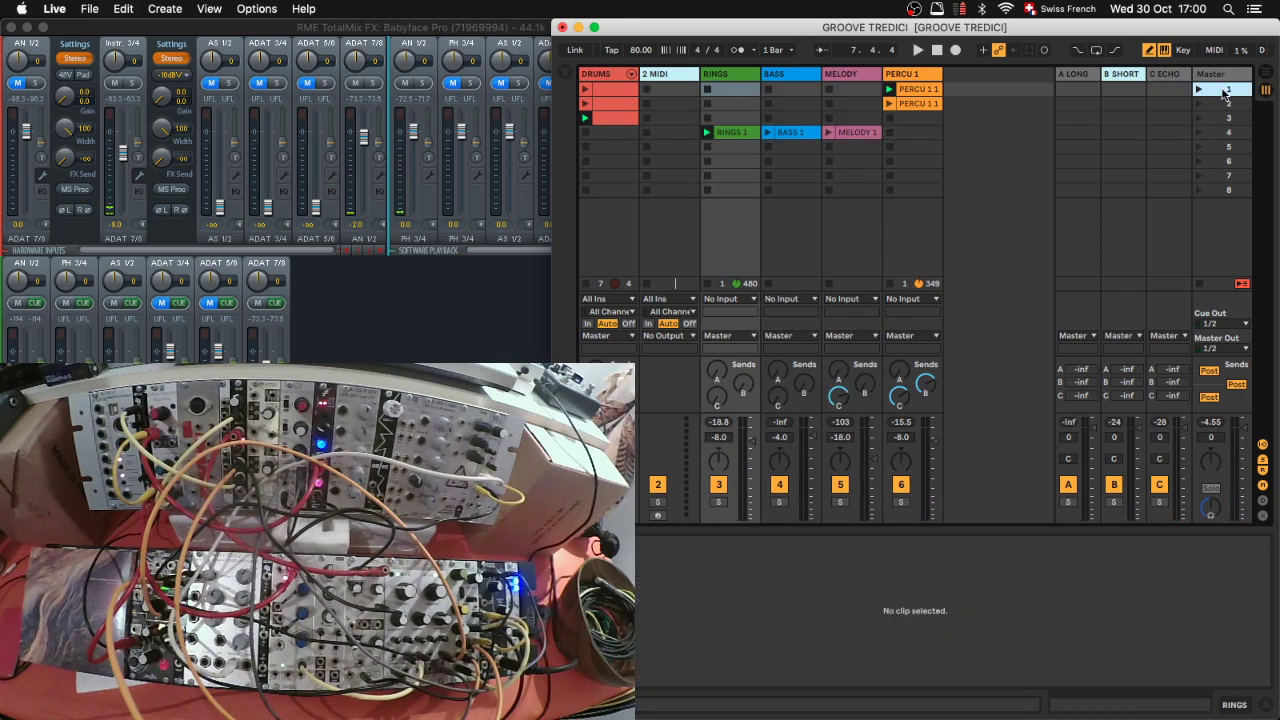
{"action": "left_click", "coordinate": [1197, 91]}
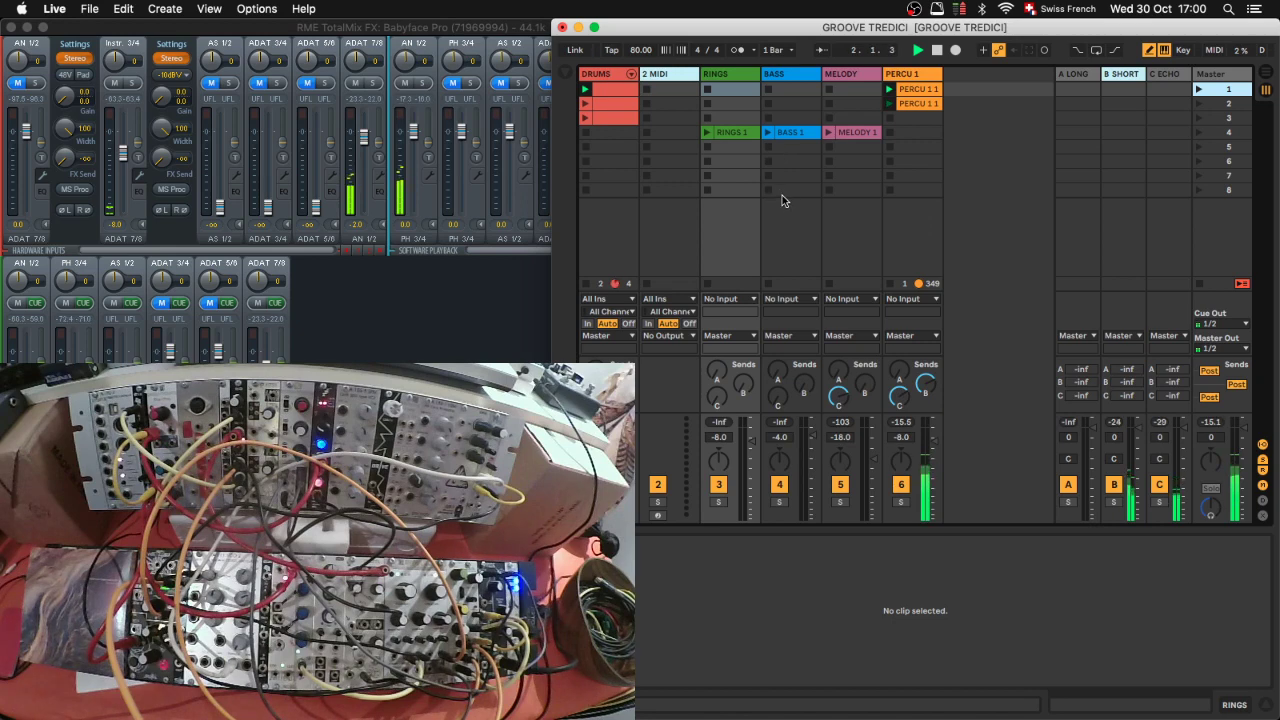
Step: Select the second PERCU 1 clip and halve its segment tempo to 40 BPM
{"action": "left_click", "coordinate": [1012, 247]}
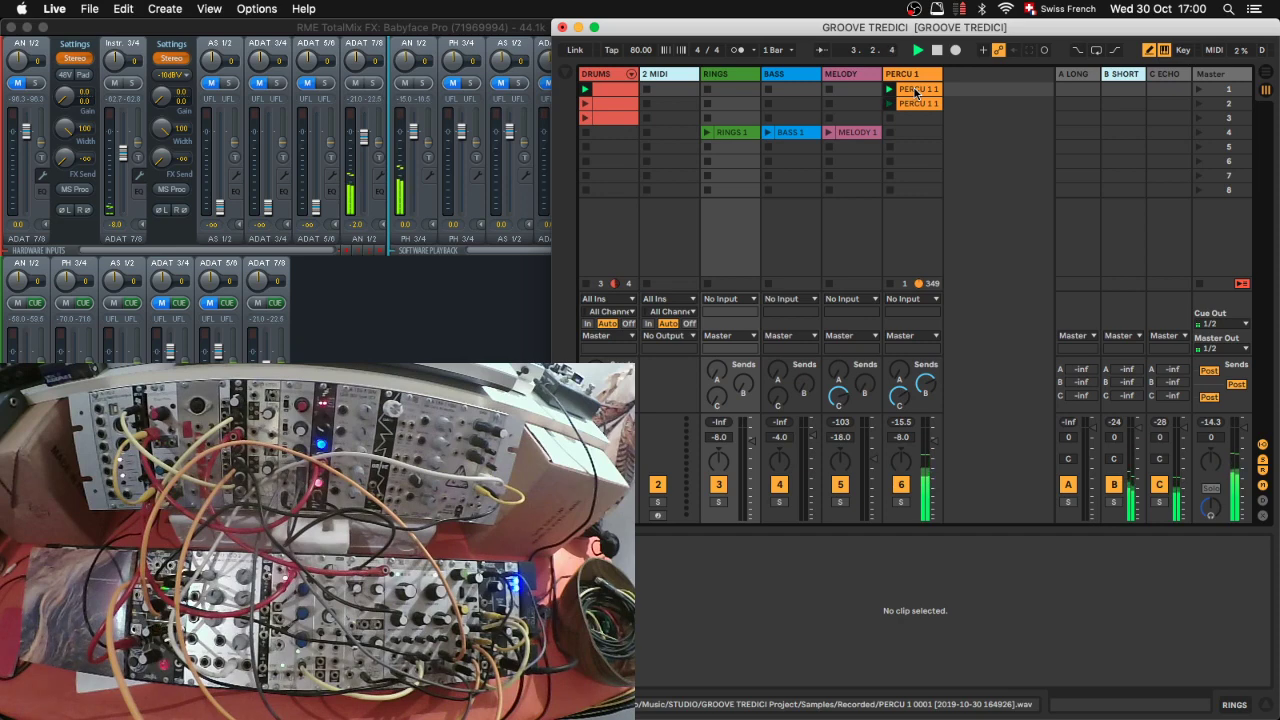
{"action": "left_click", "coordinate": [915, 92]}
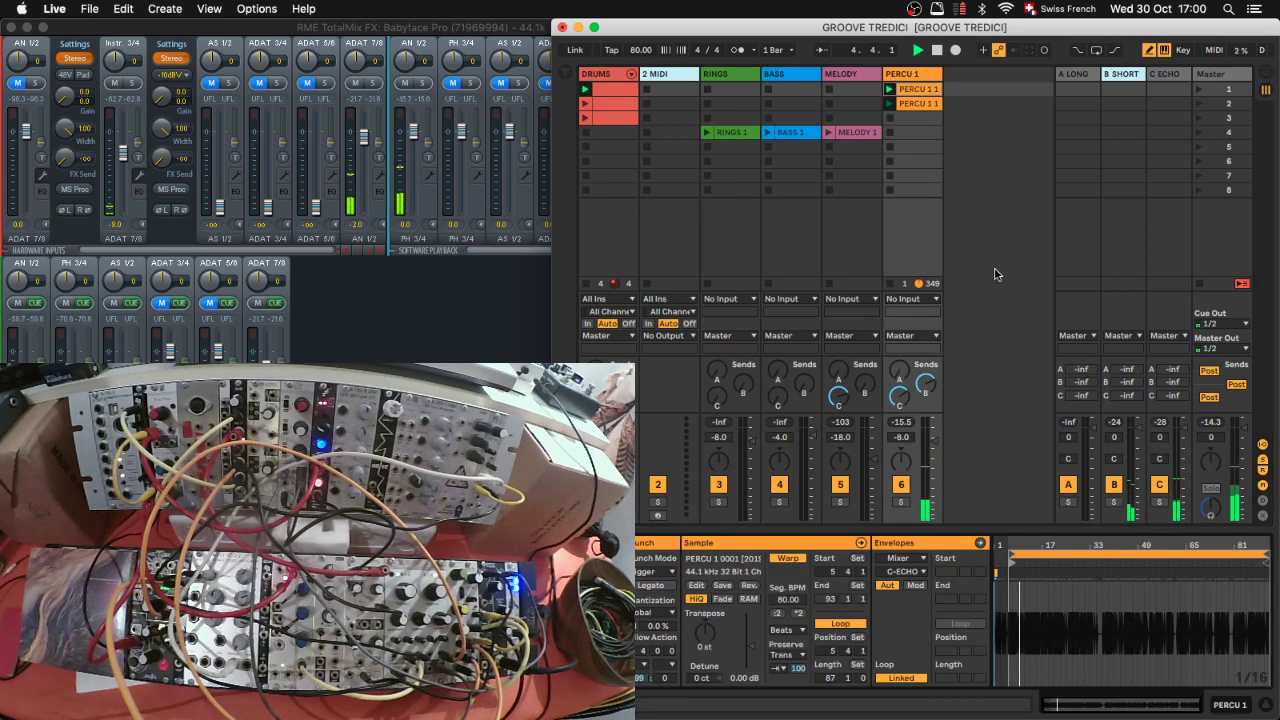
{"action": "left_click", "coordinate": [915, 104]}
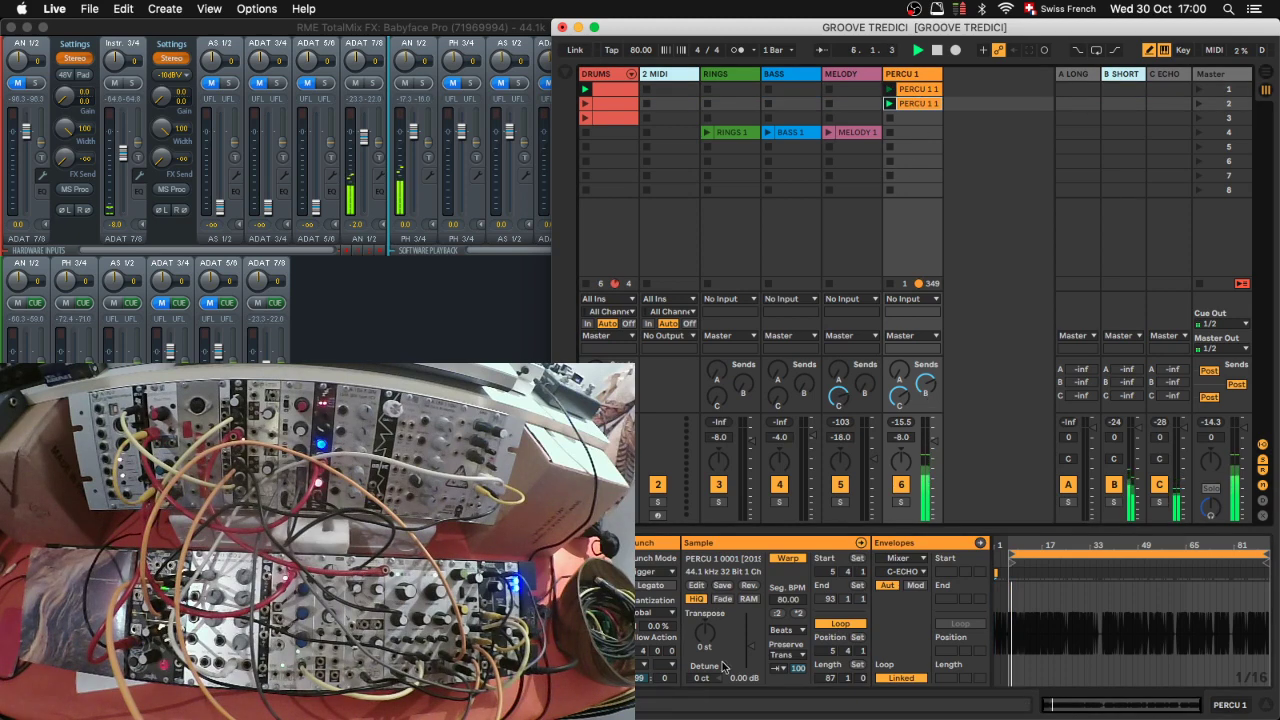
{"action": "left_click", "coordinate": [778, 613]}
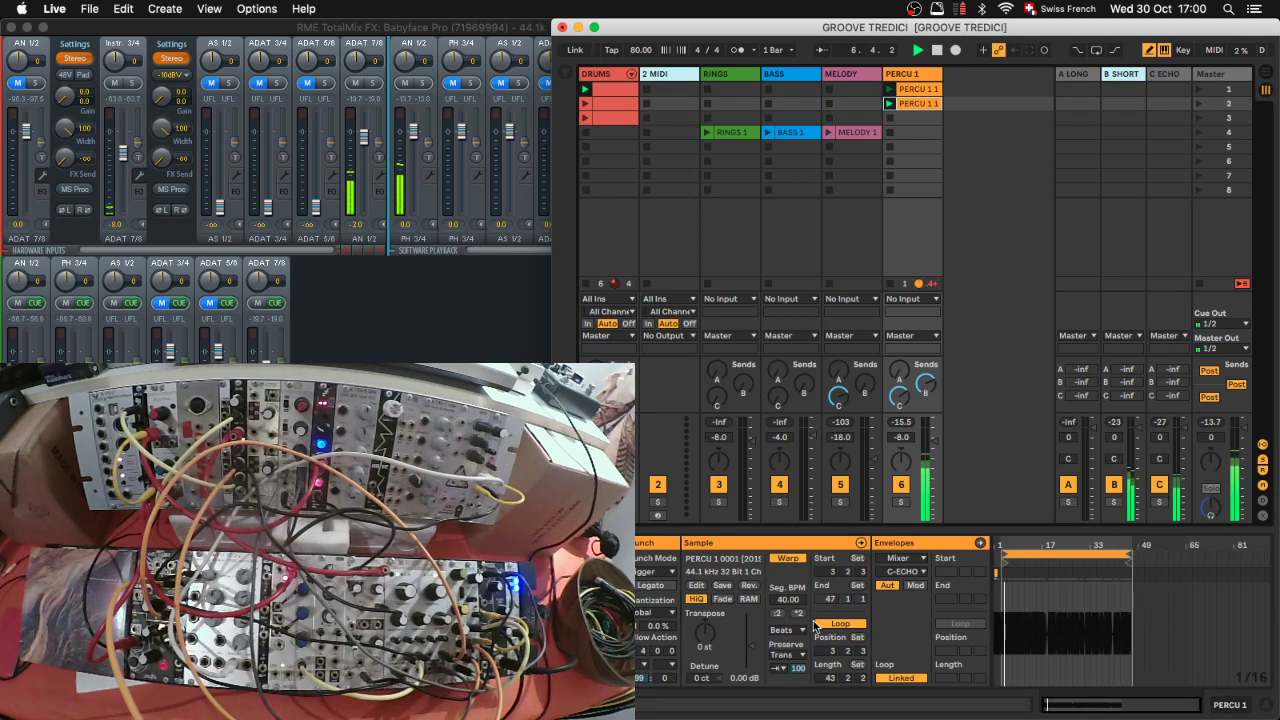
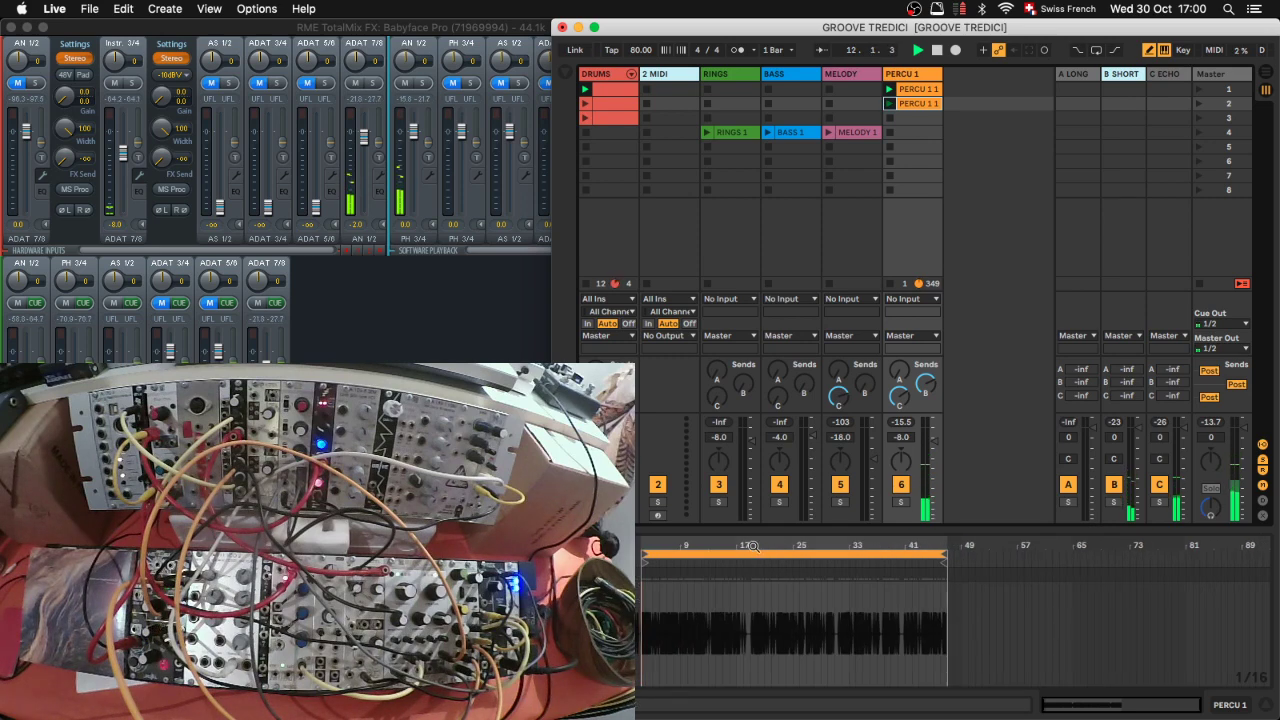
Step: Place the second PERCU 1 clip's start marker at about bar 21, and display the first PERCU 1 clip
{"action": "scroll", "coordinate": [760, 589], "scroll_direction": "up", "scroll_amount": 5}
{"action": "scroll", "coordinate": [802, 566], "scroll_direction": "down", "scroll_amount": 5}
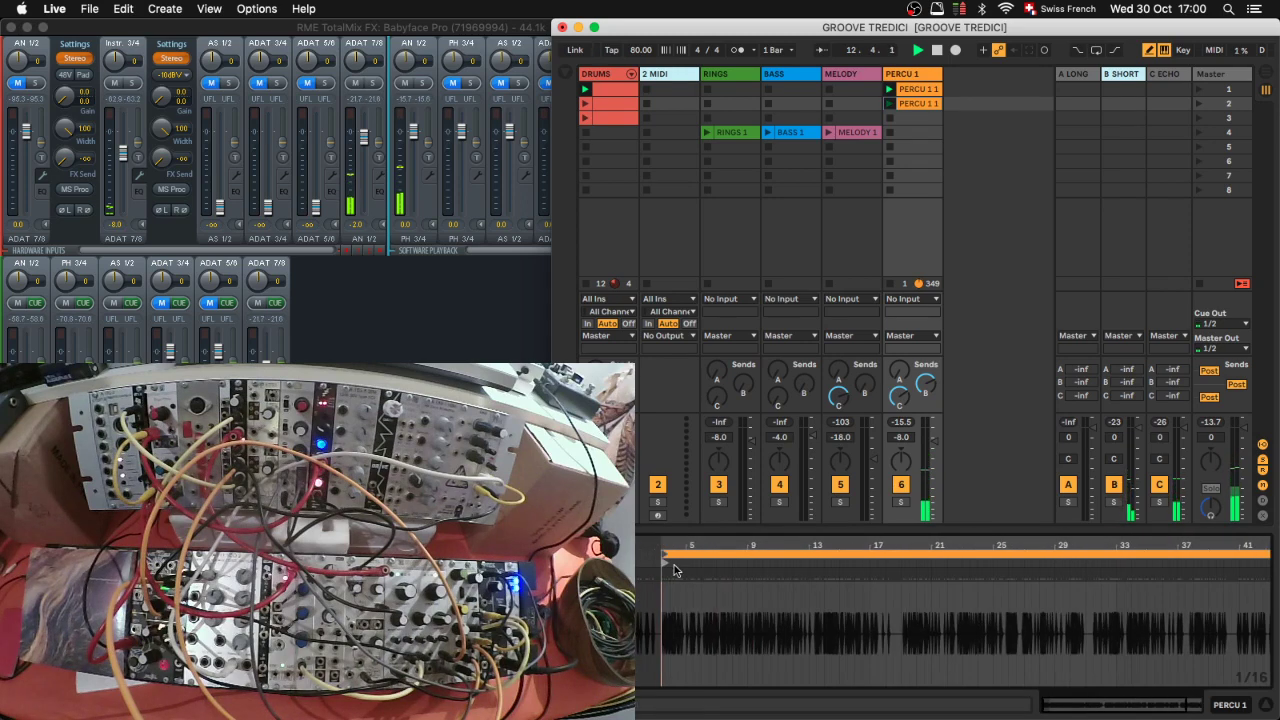
{"action": "left_click", "coordinate": [940, 563]}
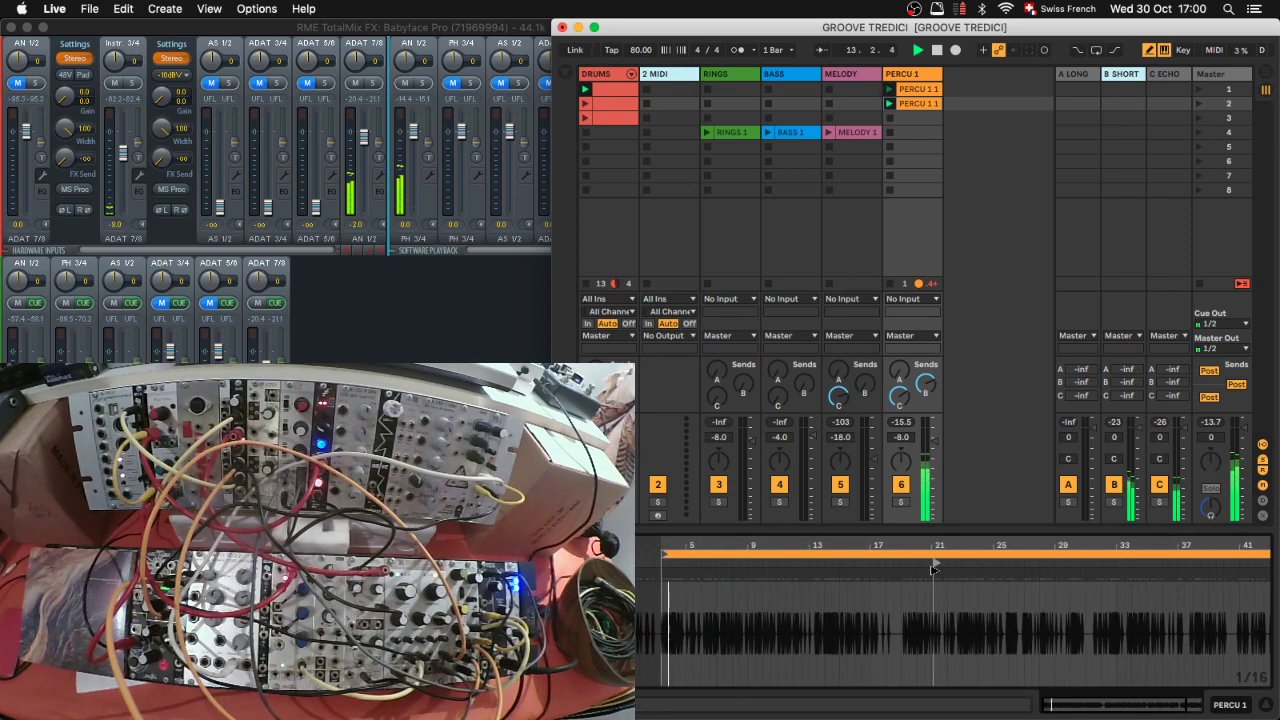
{"action": "scroll", "coordinate": [950, 541], "scroll_direction": "down", "scroll_amount": 1}
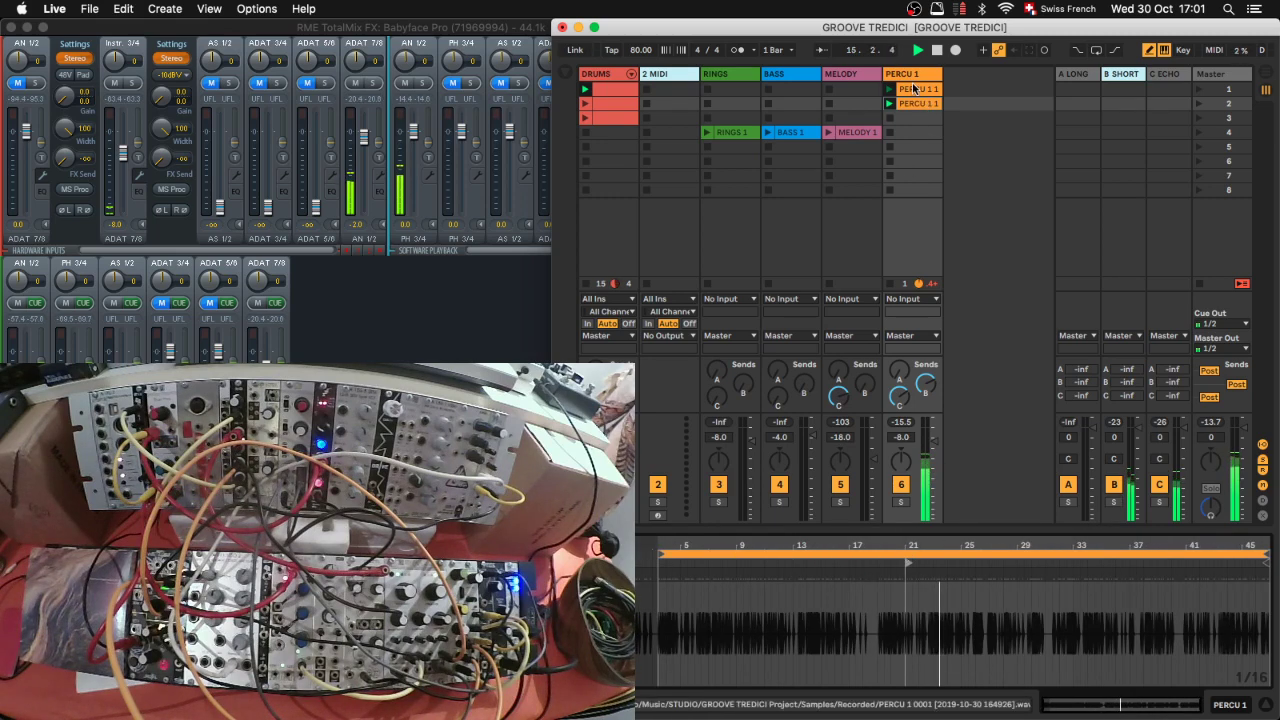
{"action": "left_click", "coordinate": [916, 90]}
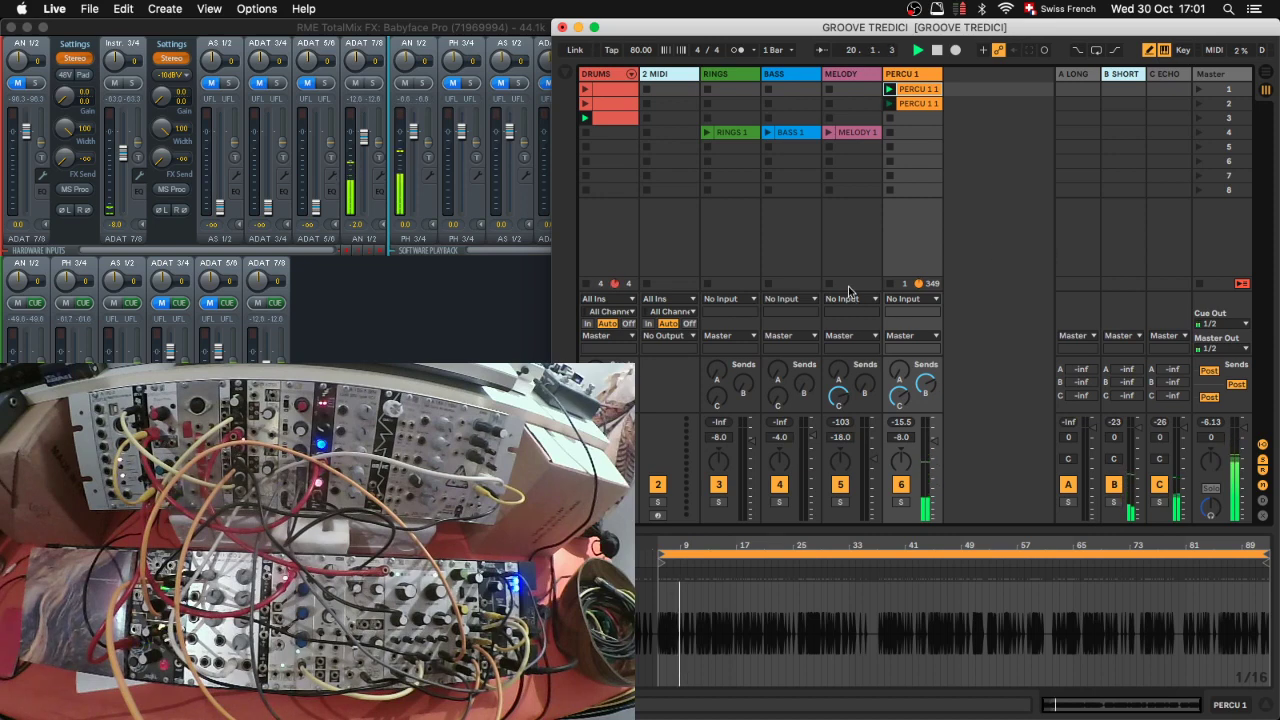
Step: Load the LFOTool plug-in on the RINGS track, dismiss its demo notice and close the web page
{"action": "left_click", "coordinate": [562, 77]}
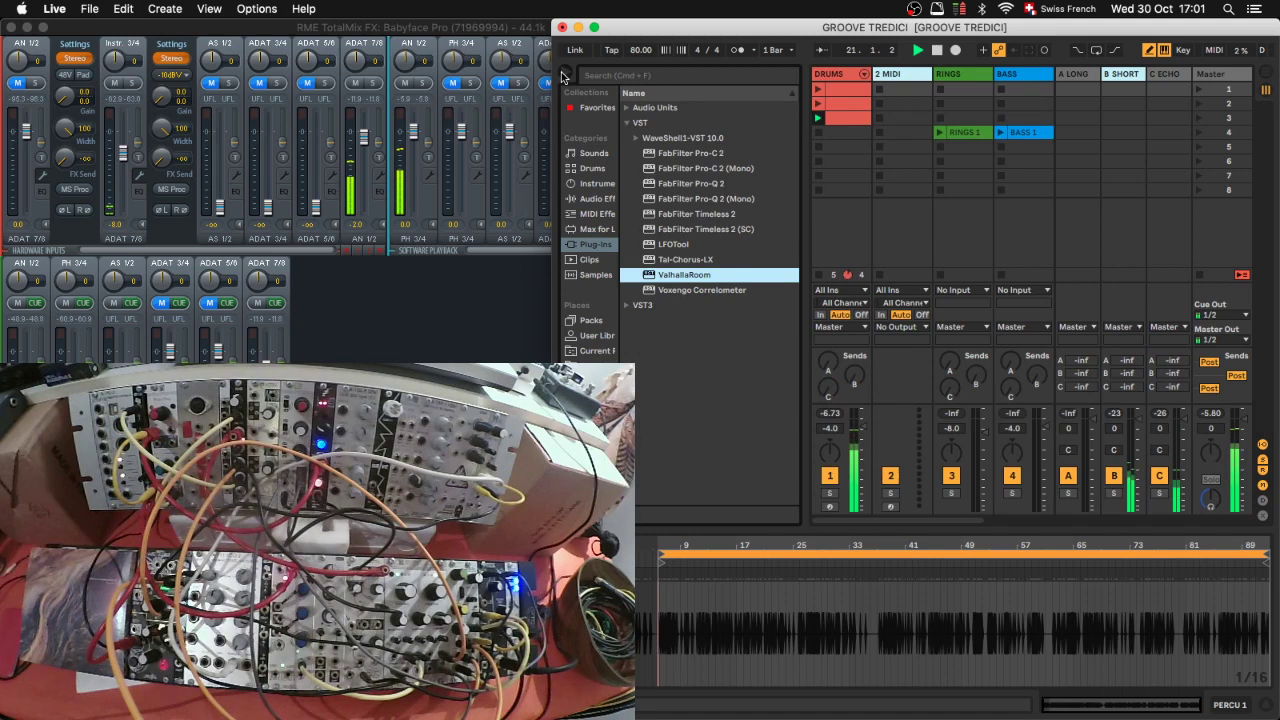
{"action": "left_click", "coordinate": [952, 74]}
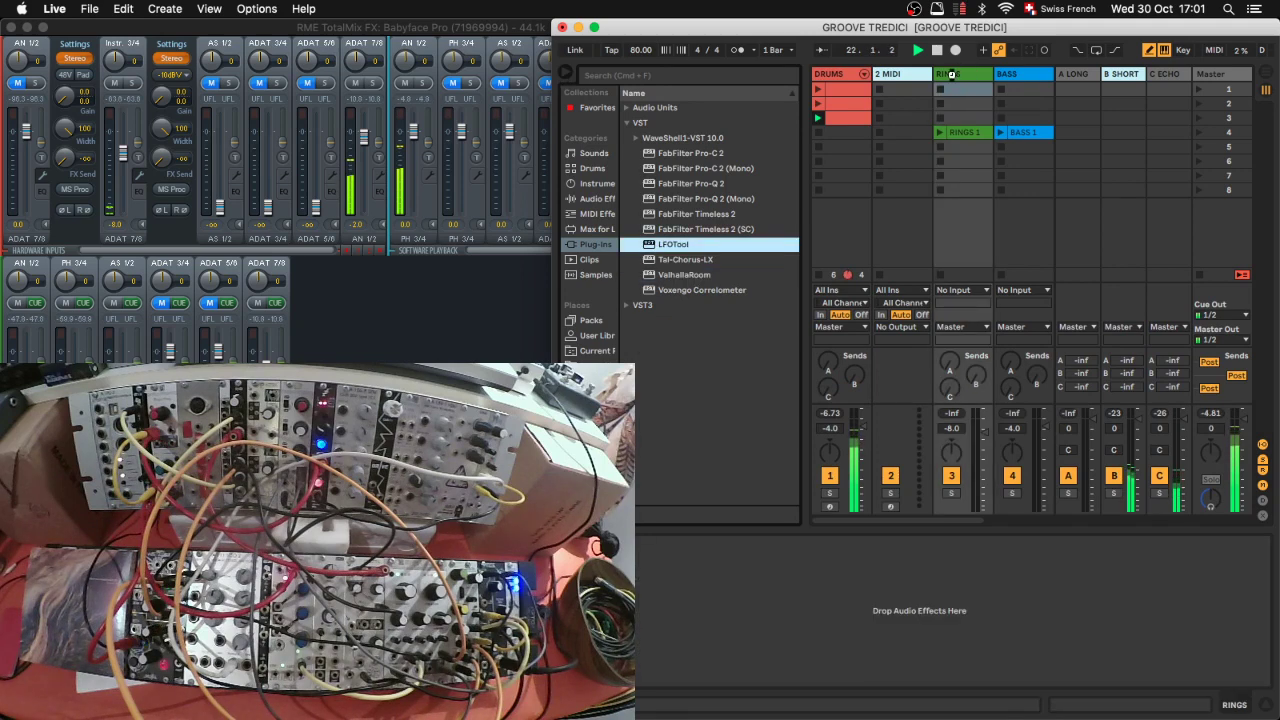
{"action": "key", "text": "Return"}
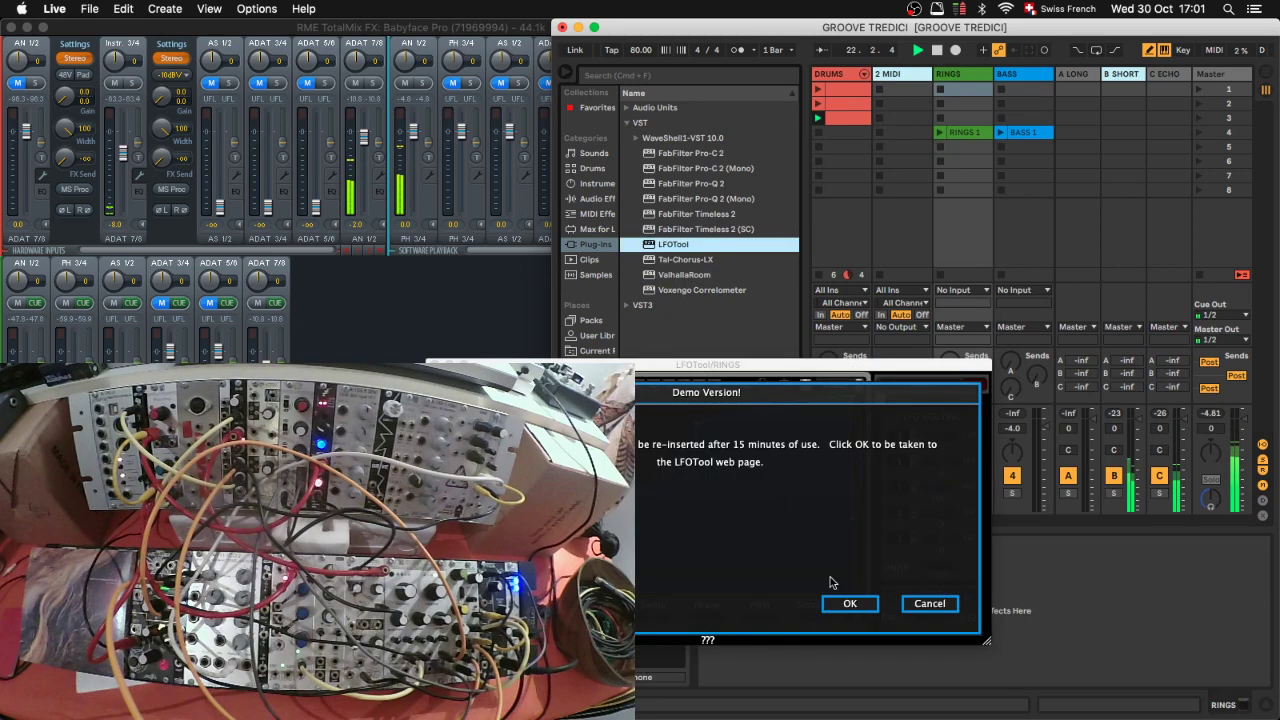
{"action": "left_click", "coordinate": [930, 603]}
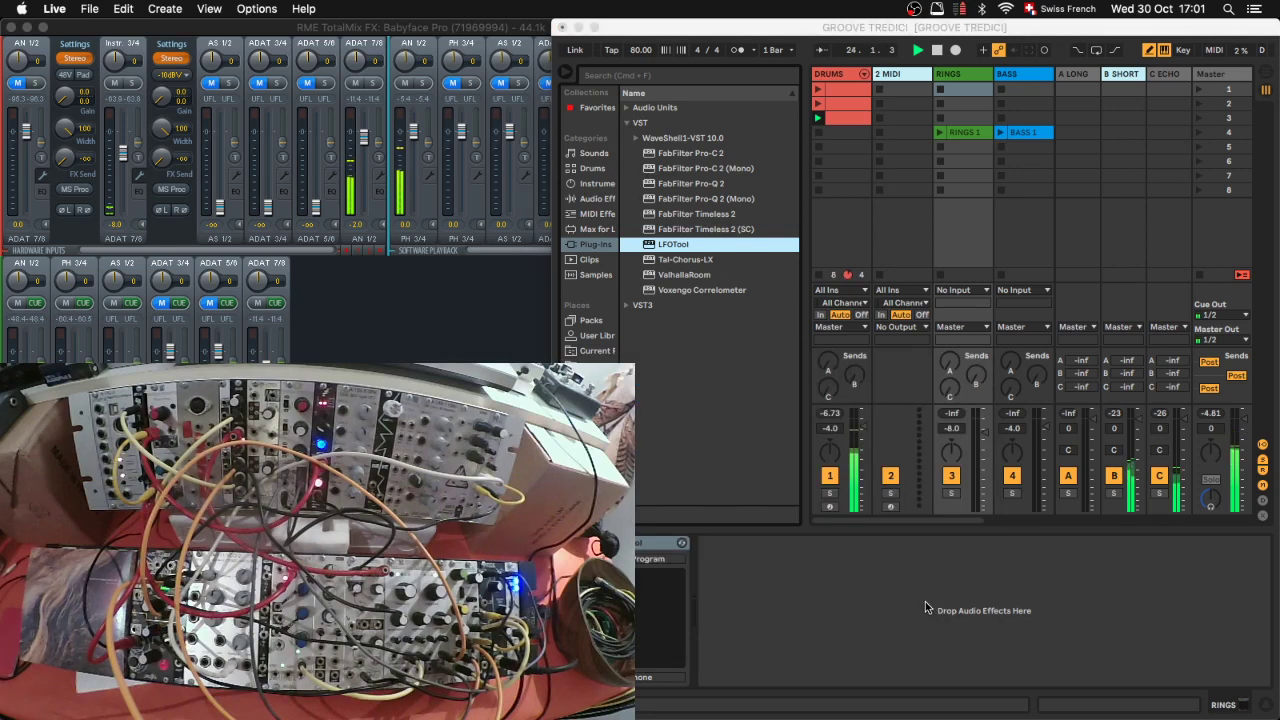
{"action": "key", "text": "super+w"}
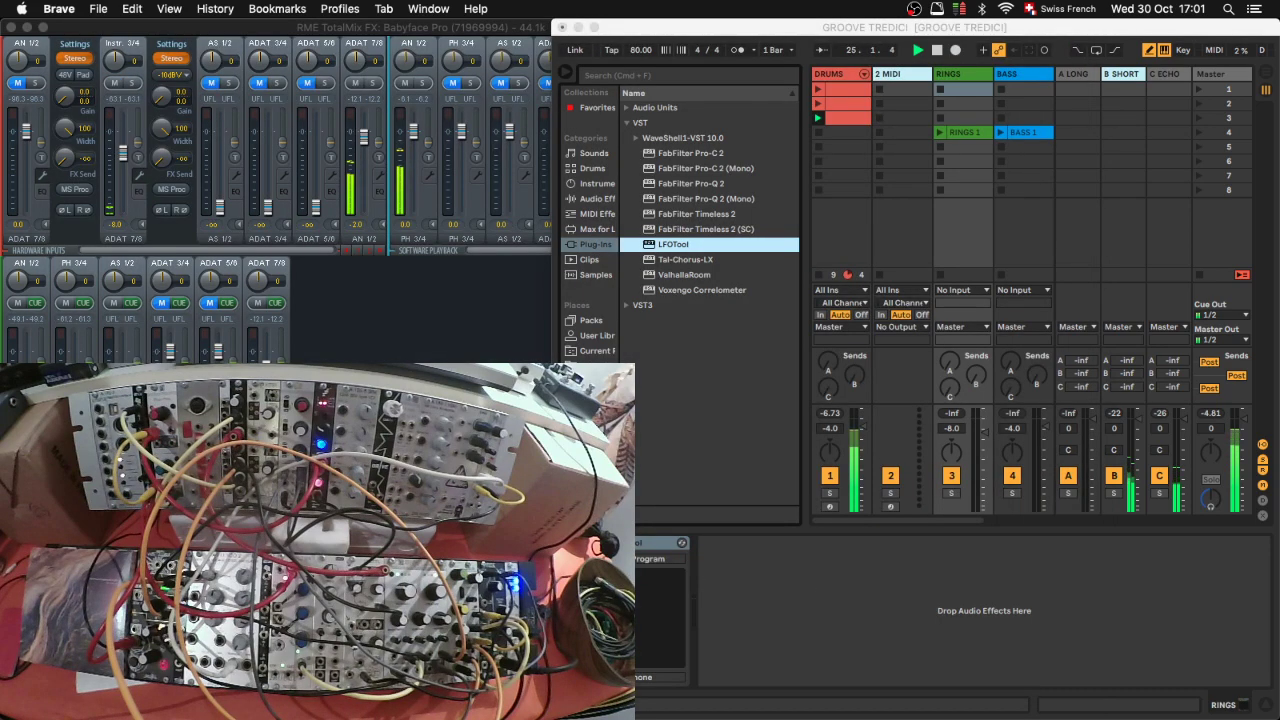
Step: Reshape LFOTool's first LFO curve by raising its middle point to maximum and lowering its start point to zero
{"action": "left_click", "coordinate": [759, 380]}
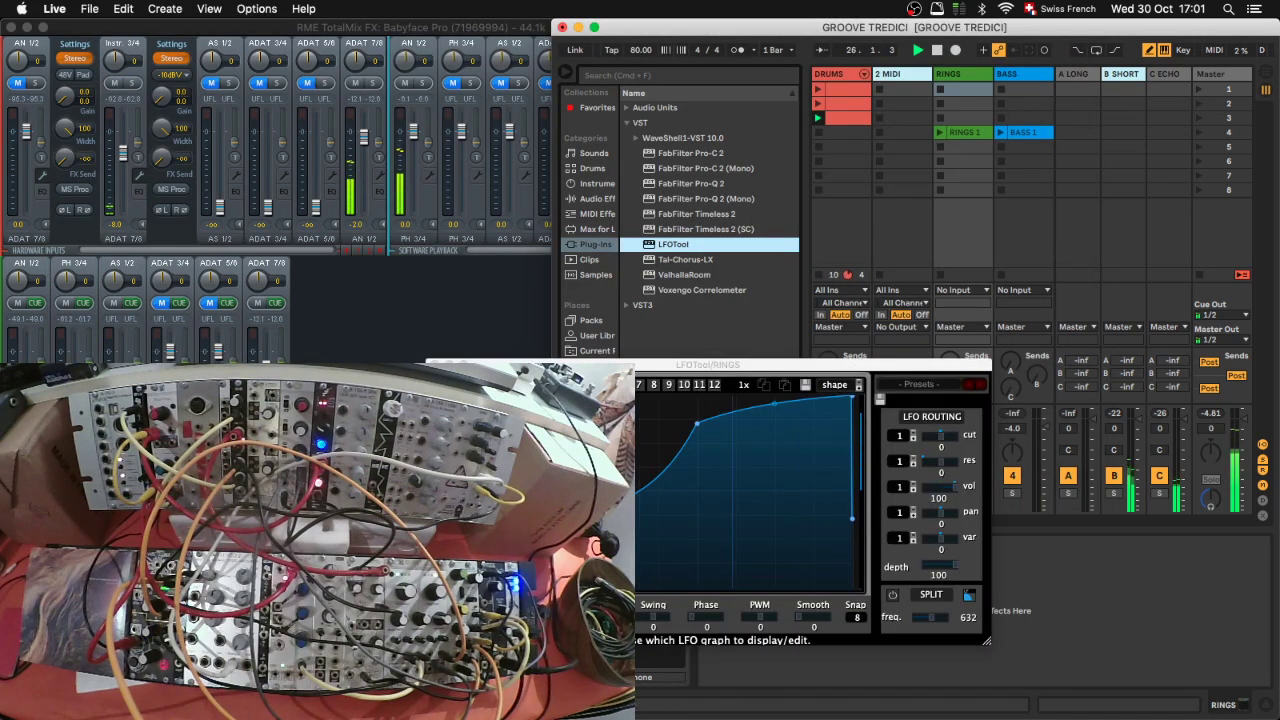
{"action": "left_click_drag", "start_coordinate": [832, 428], "coordinate": [835, 400]}
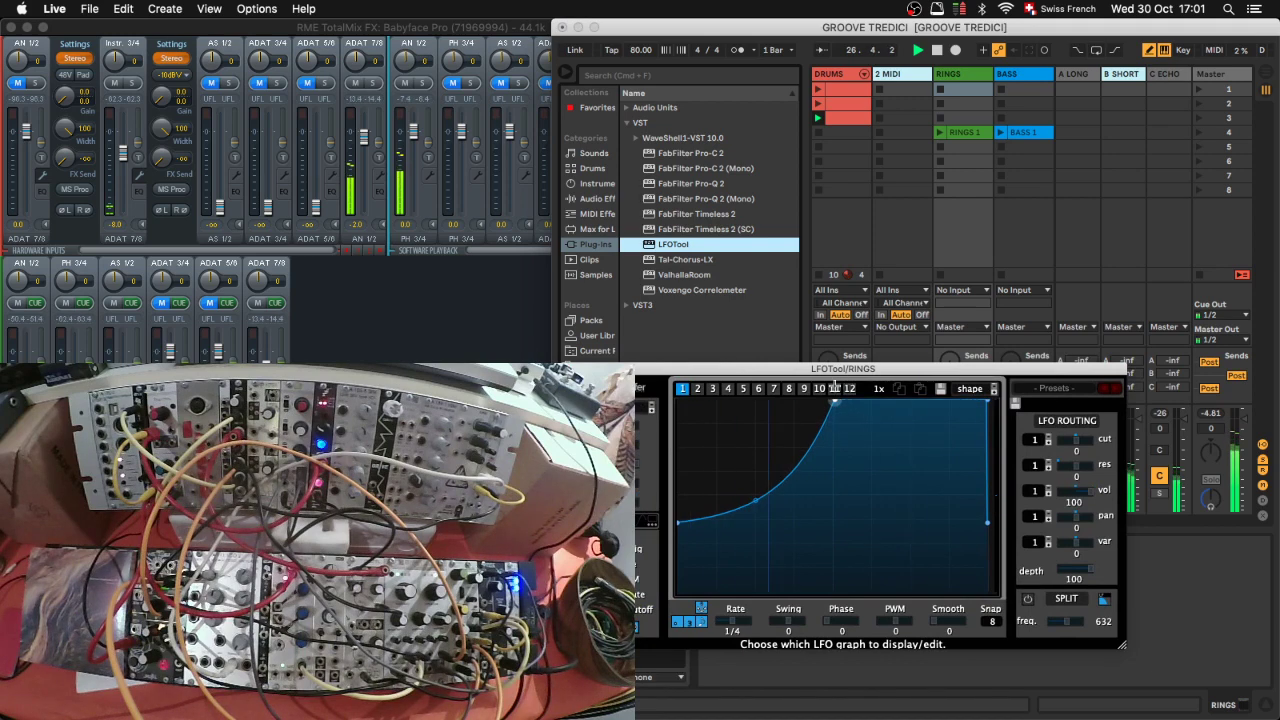
{"action": "left_click_drag", "start_coordinate": [679, 522], "coordinate": [679, 591]}
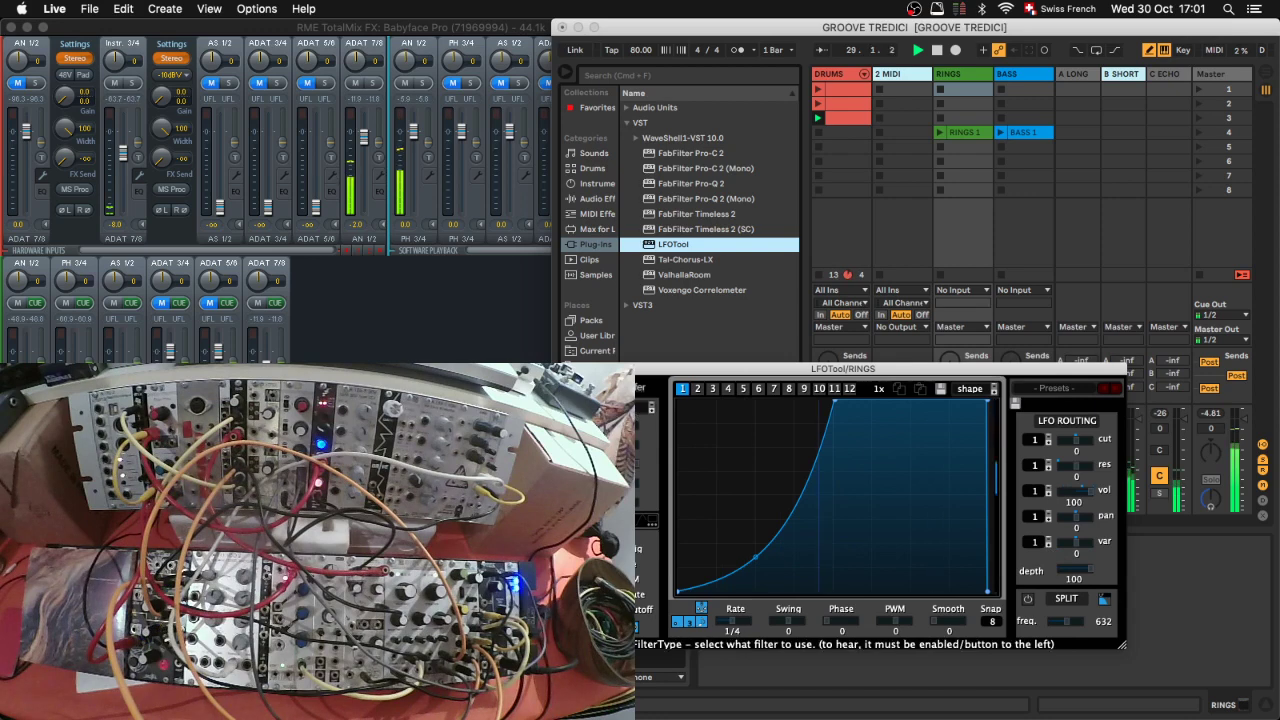
Step: Launch the RINGS 1 clip to hear the modulation and delete LFOTool from the RINGS track
{"action": "left_click", "coordinate": [941, 134]}
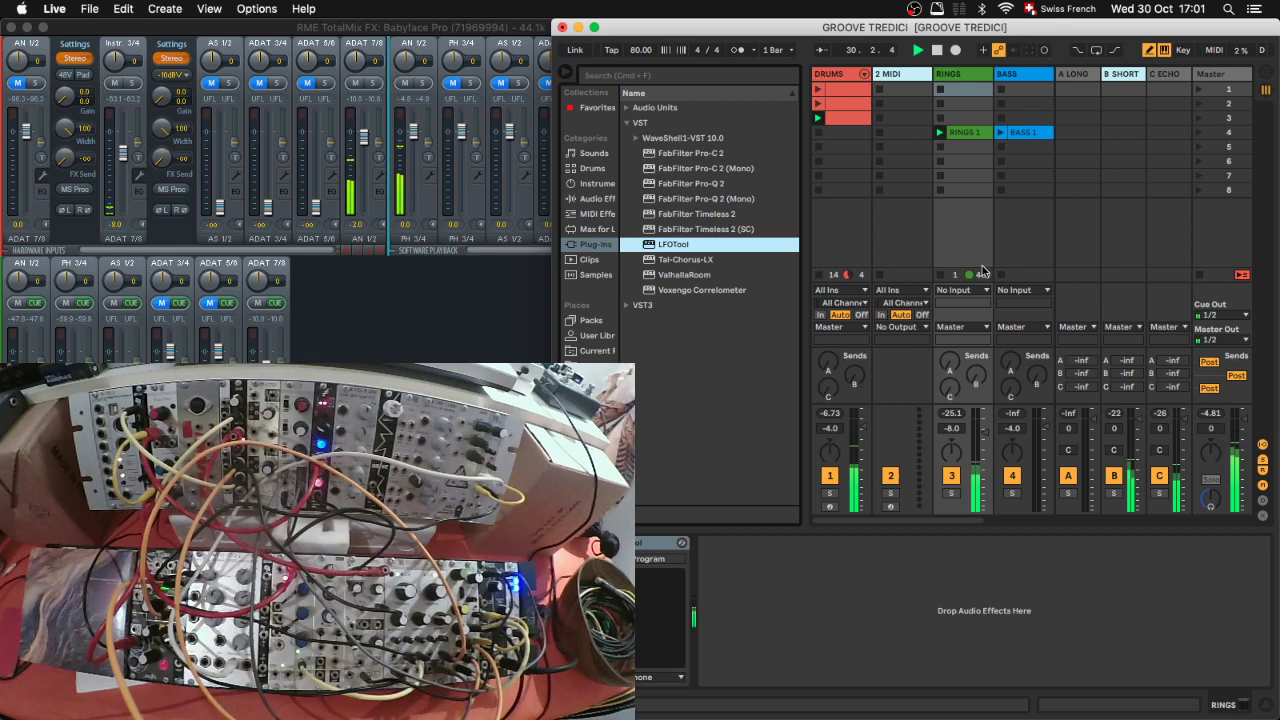
{"action": "left_click", "coordinate": [649, 545]}
{"action": "key", "text": "Delete"}
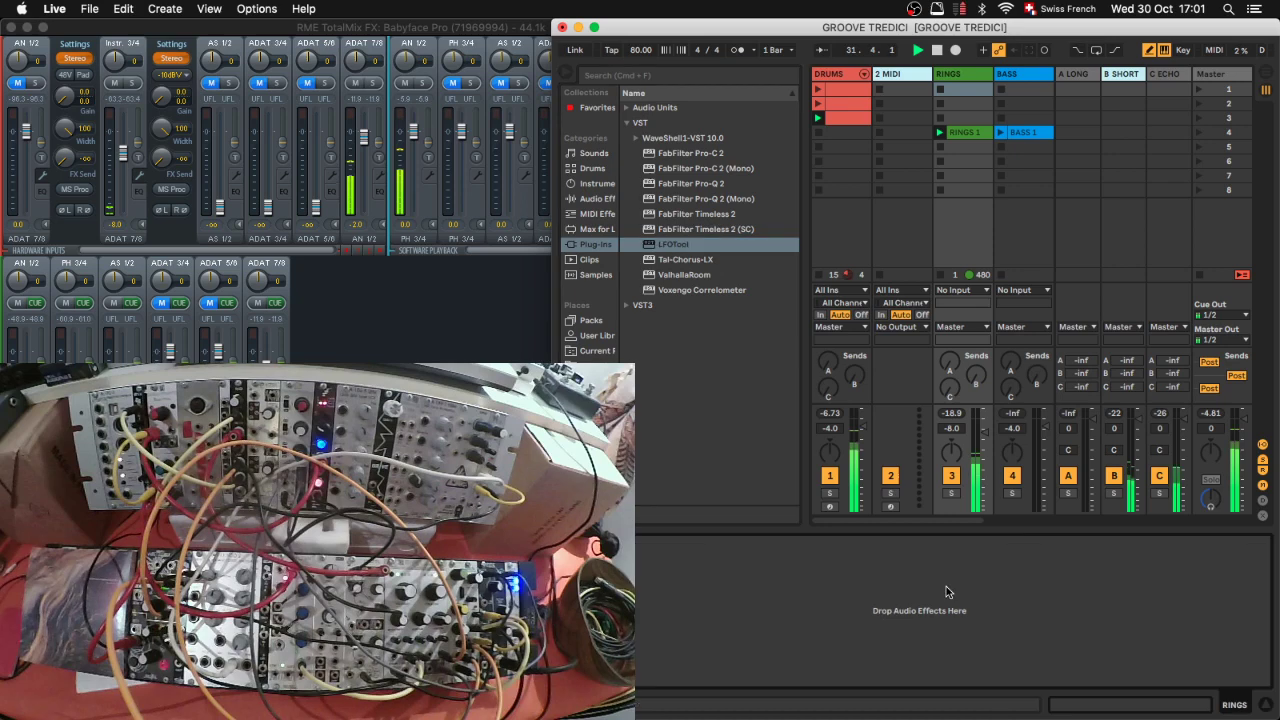
Step: Select the PERCU 1 track and load the Max Api Ctrl1LFO Max for Live audio effect on it
{"action": "left_click_drag", "start_coordinate": [892, 27], "coordinate": [837, 25]}
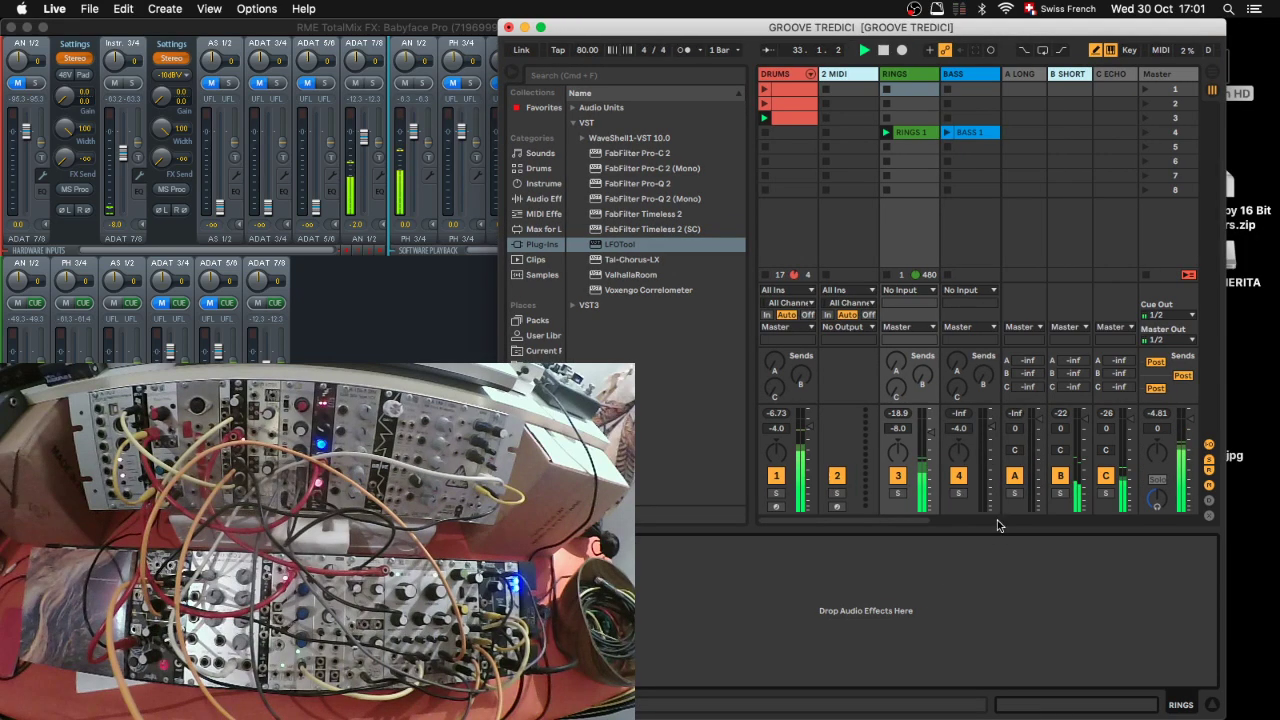
{"action": "key", "text": "super+alt+b"}
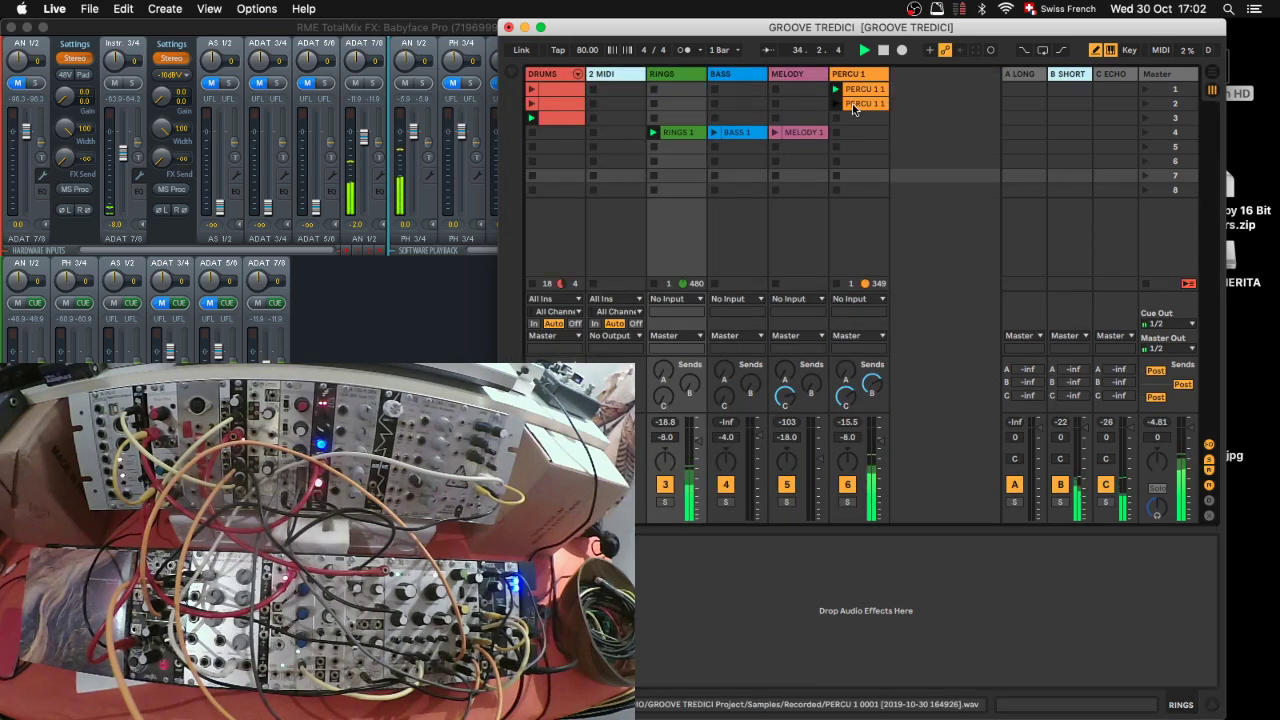
{"action": "left_click", "coordinate": [855, 75]}
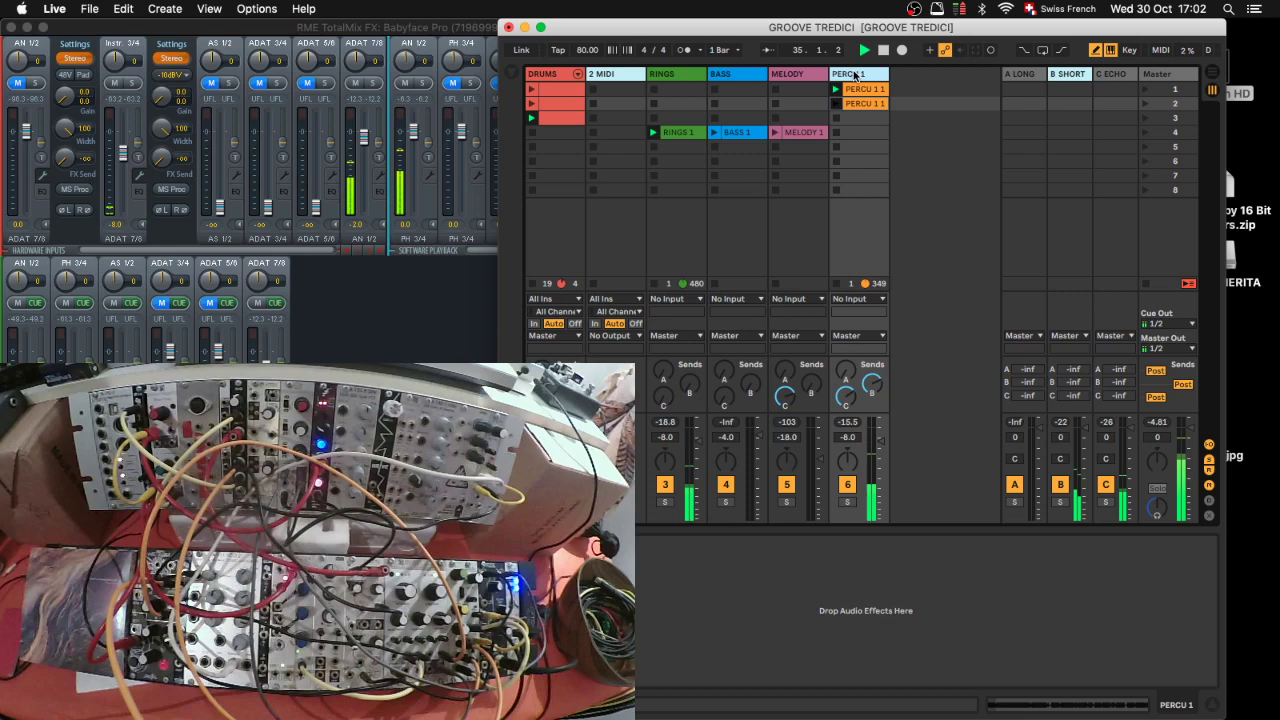
{"action": "key", "text": "super+alt+b"}
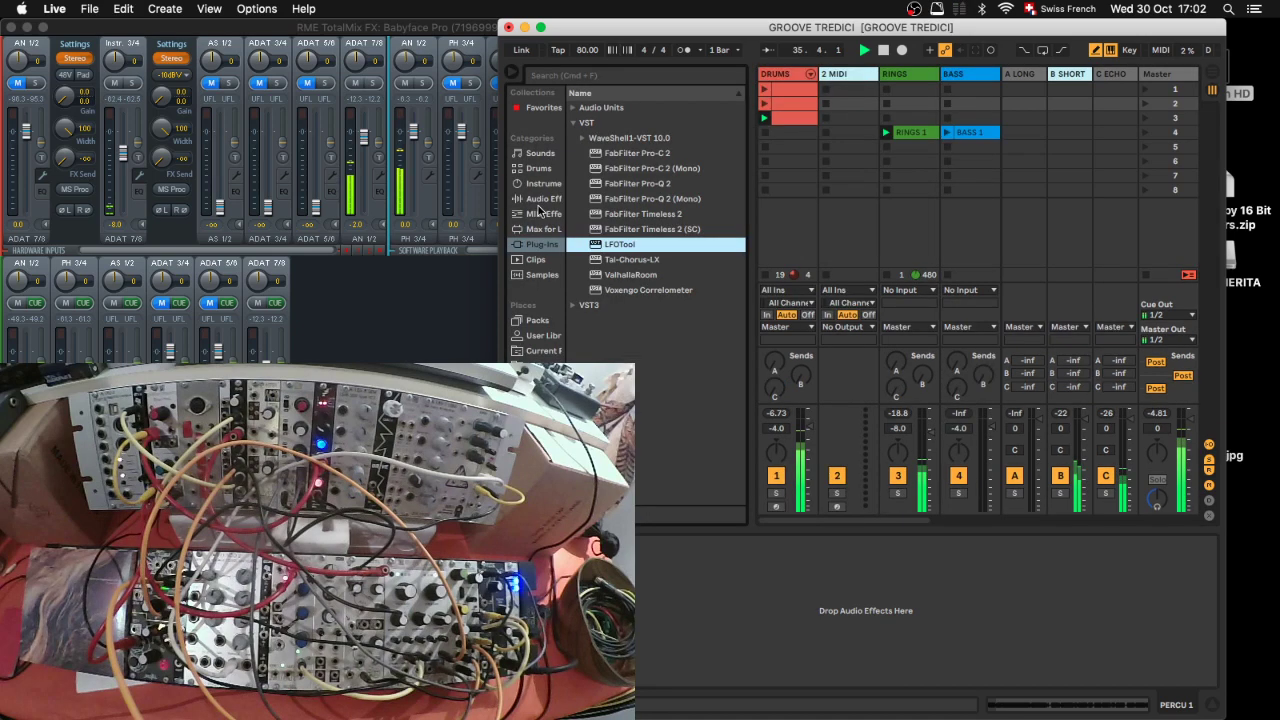
{"action": "left_click", "coordinate": [544, 229]}
{"action": "left_click", "coordinate": [573, 138]}
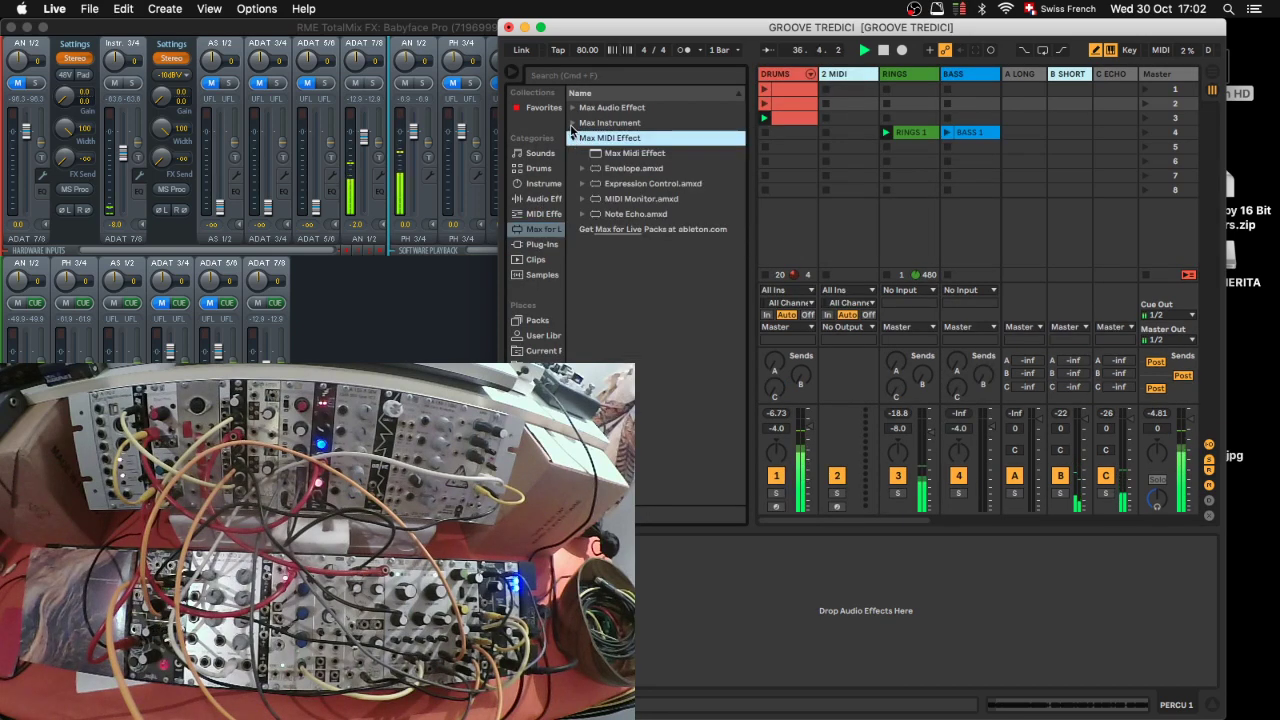
{"action": "left_click", "coordinate": [573, 138]}
{"action": "left_click", "coordinate": [573, 107]}
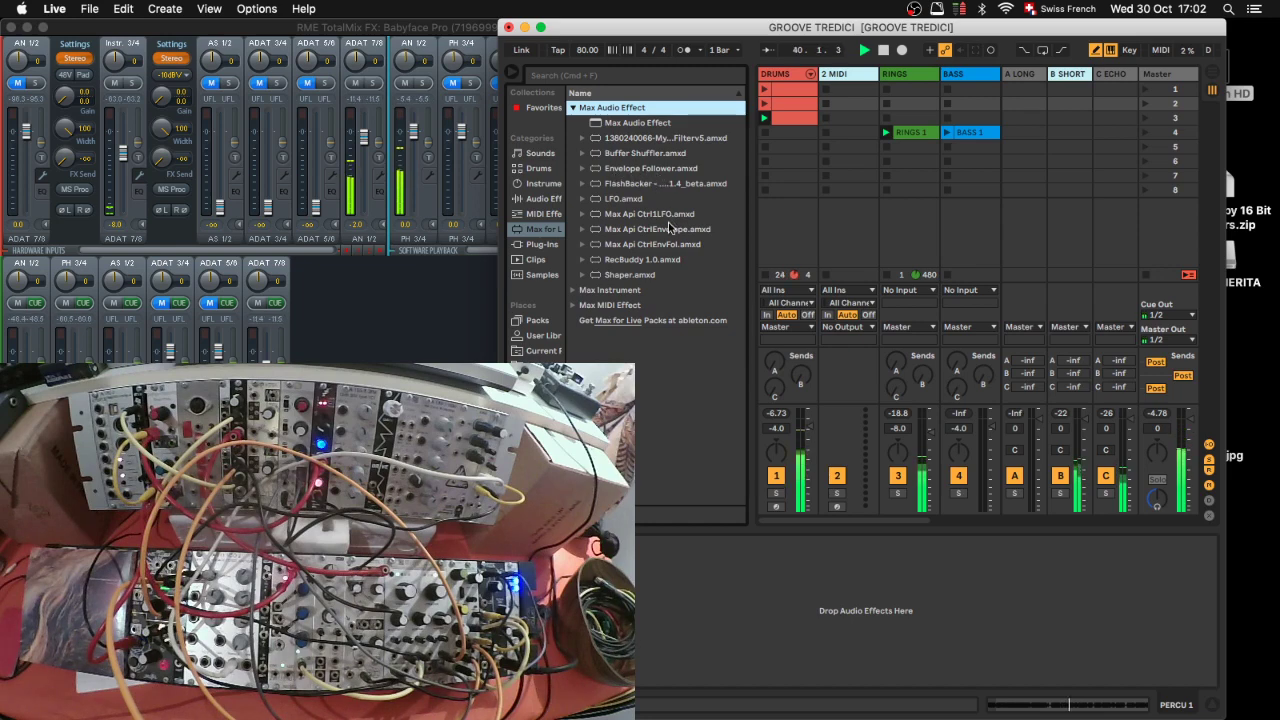
{"action": "double_click", "coordinate": [622, 214]}
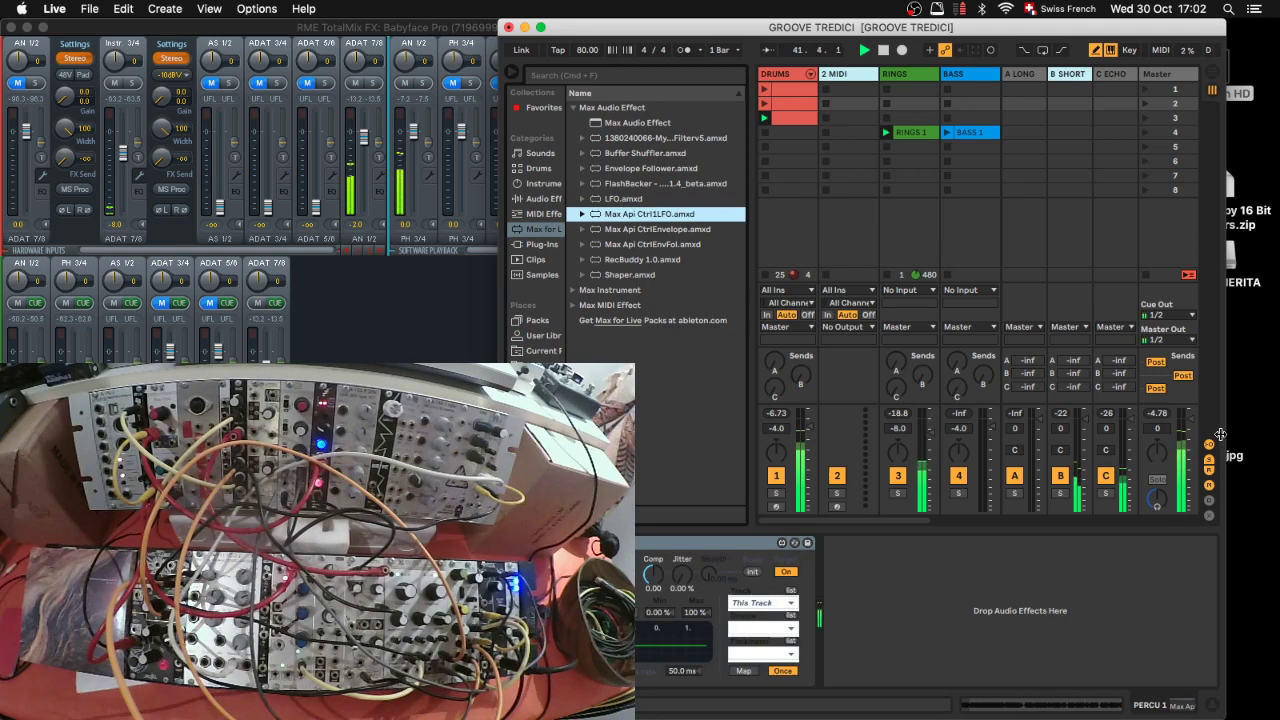
Step: Hide the return tracks and set the Max Api Ctrl1LFO device's target track to PERCU 1
{"action": "left_click", "coordinate": [1209, 470]}
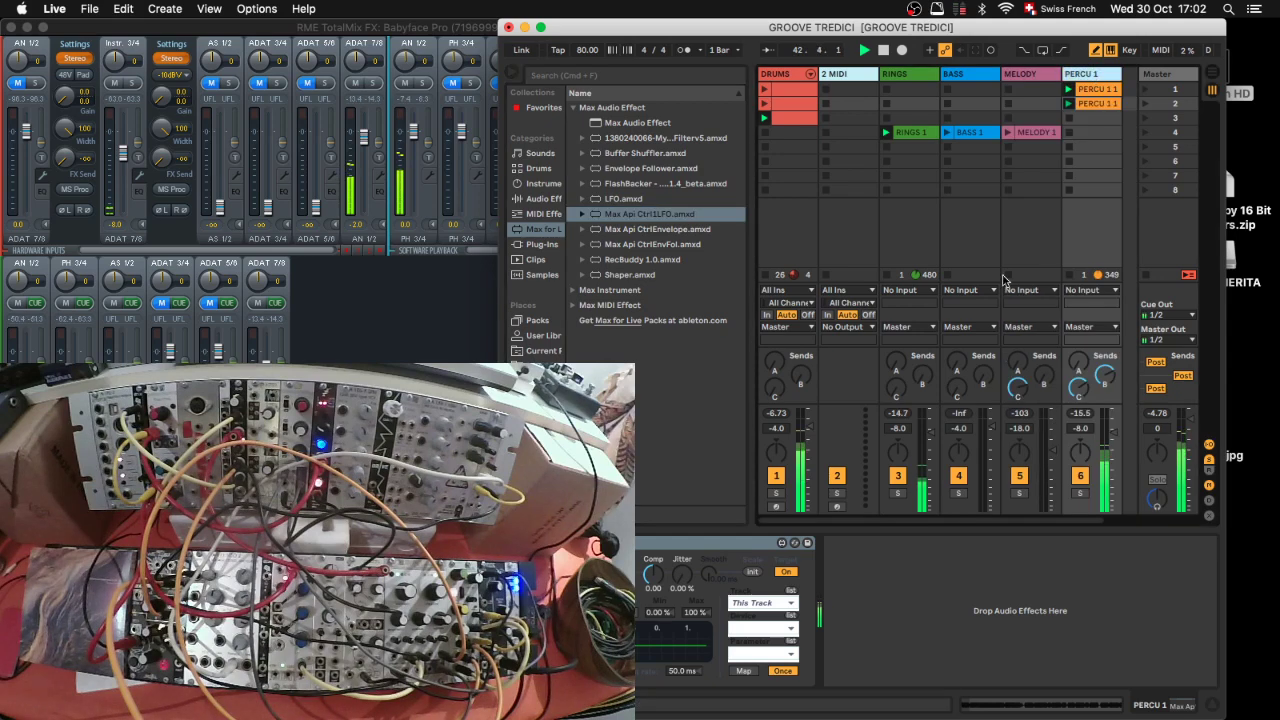
{"action": "left_click", "coordinate": [754, 605]}
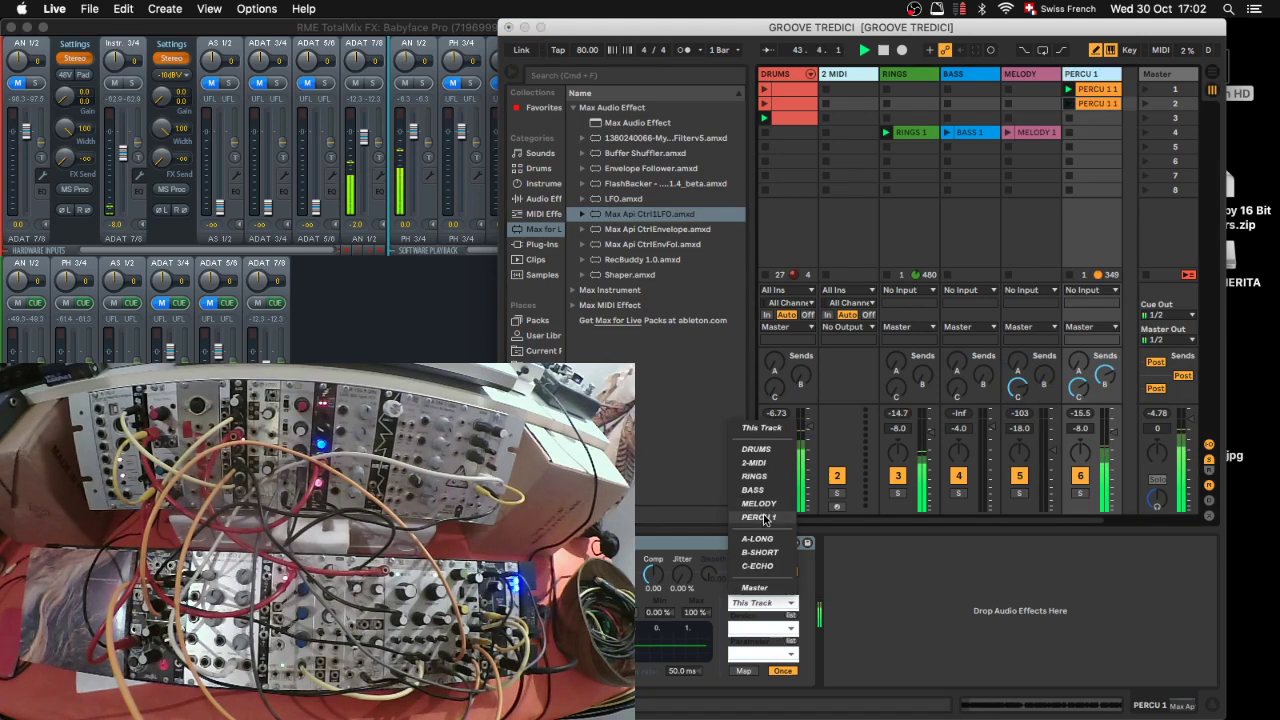
{"action": "left_click", "coordinate": [763, 518]}
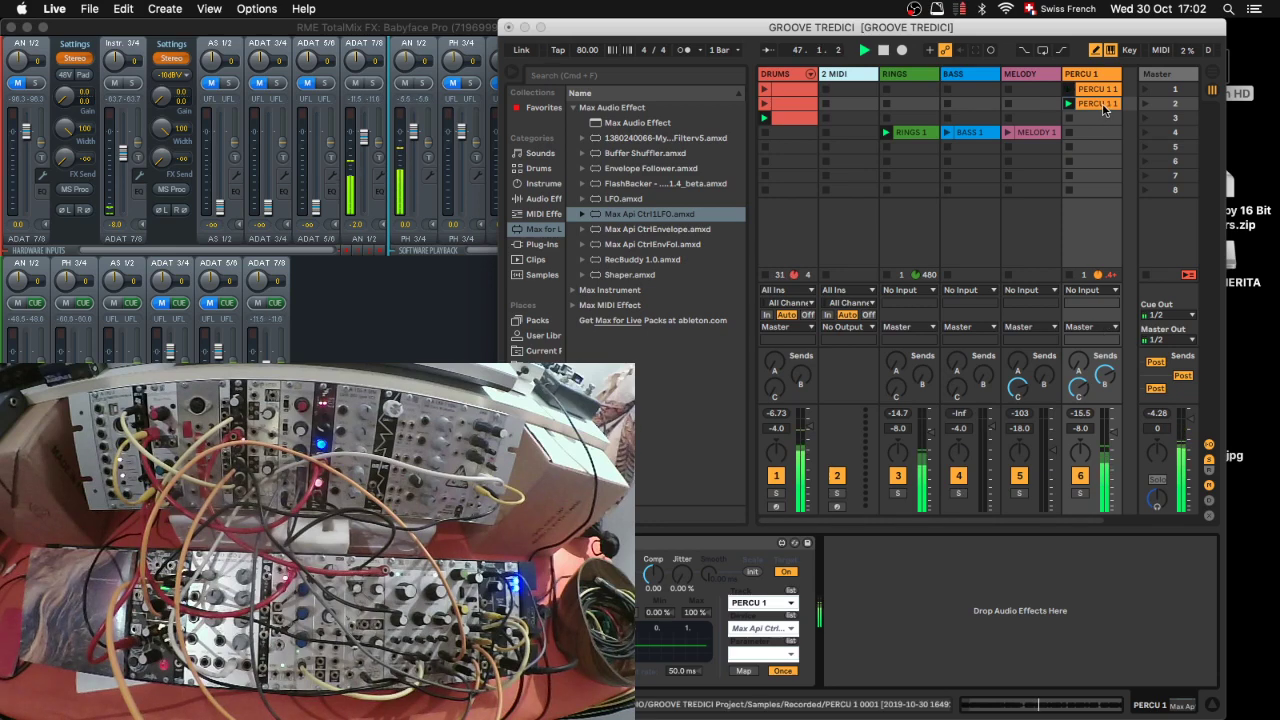
Step: Try to map the LFO to a setting of the two PERCU 1 clips using the device's Map function
{"action": "left_click", "coordinate": [1100, 104]}
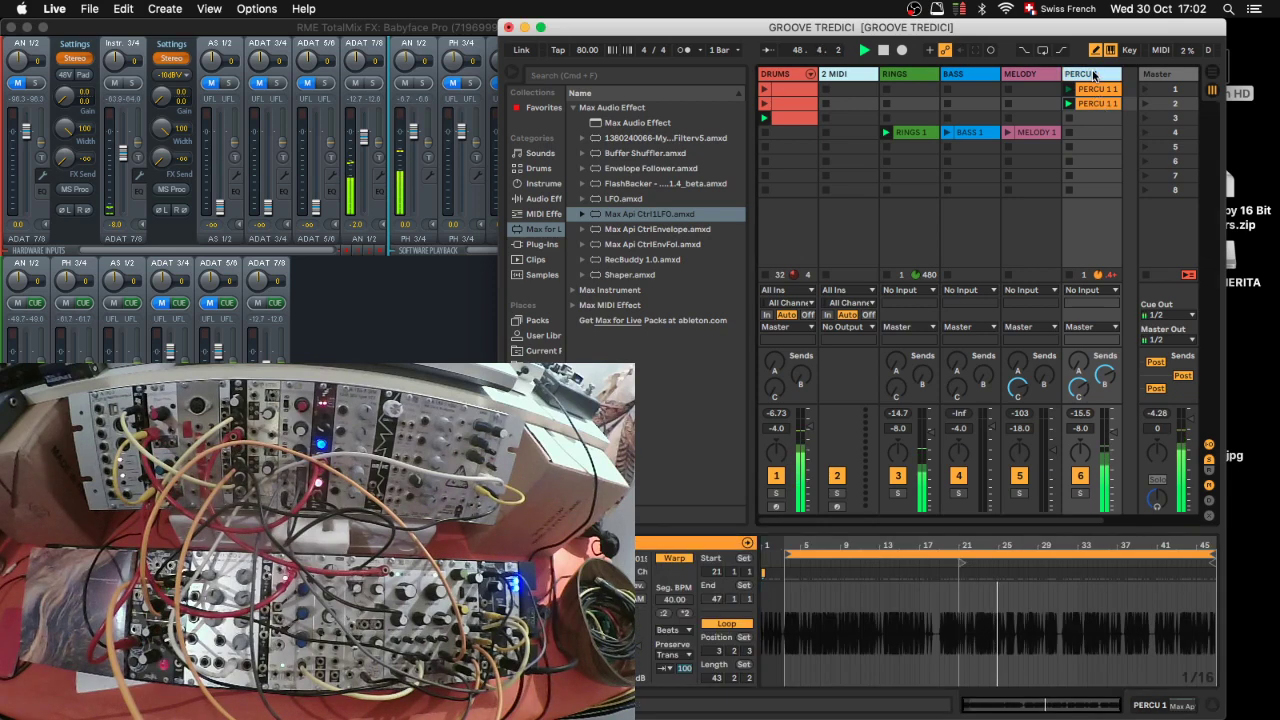
{"action": "key", "text": "shift+Tab"}
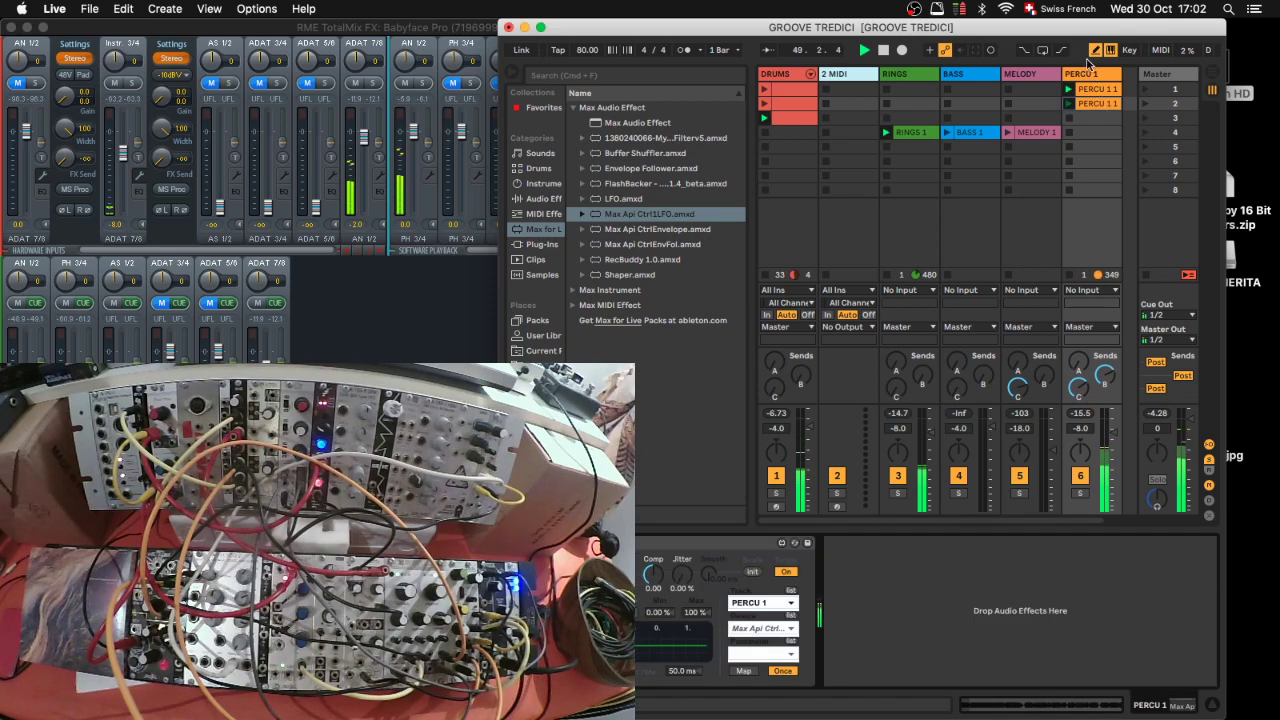
{"action": "left_click", "coordinate": [1085, 77]}
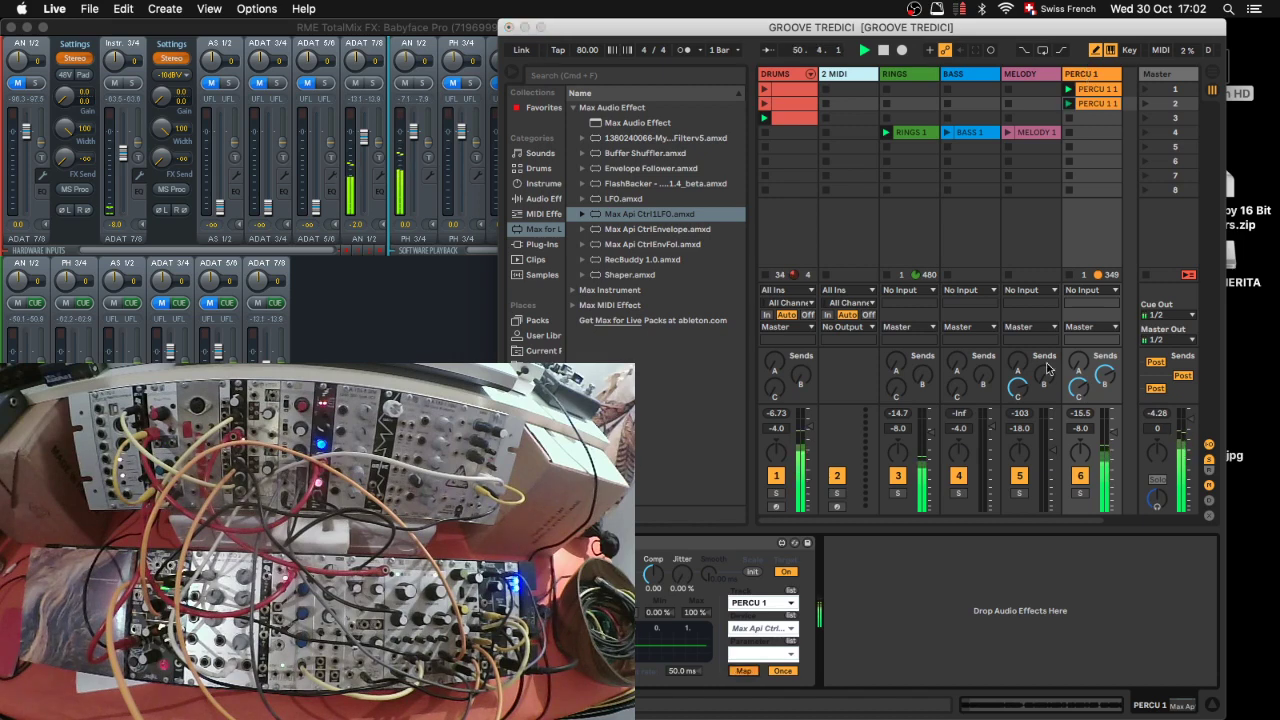
{"action": "left_click", "coordinate": [1087, 80]}
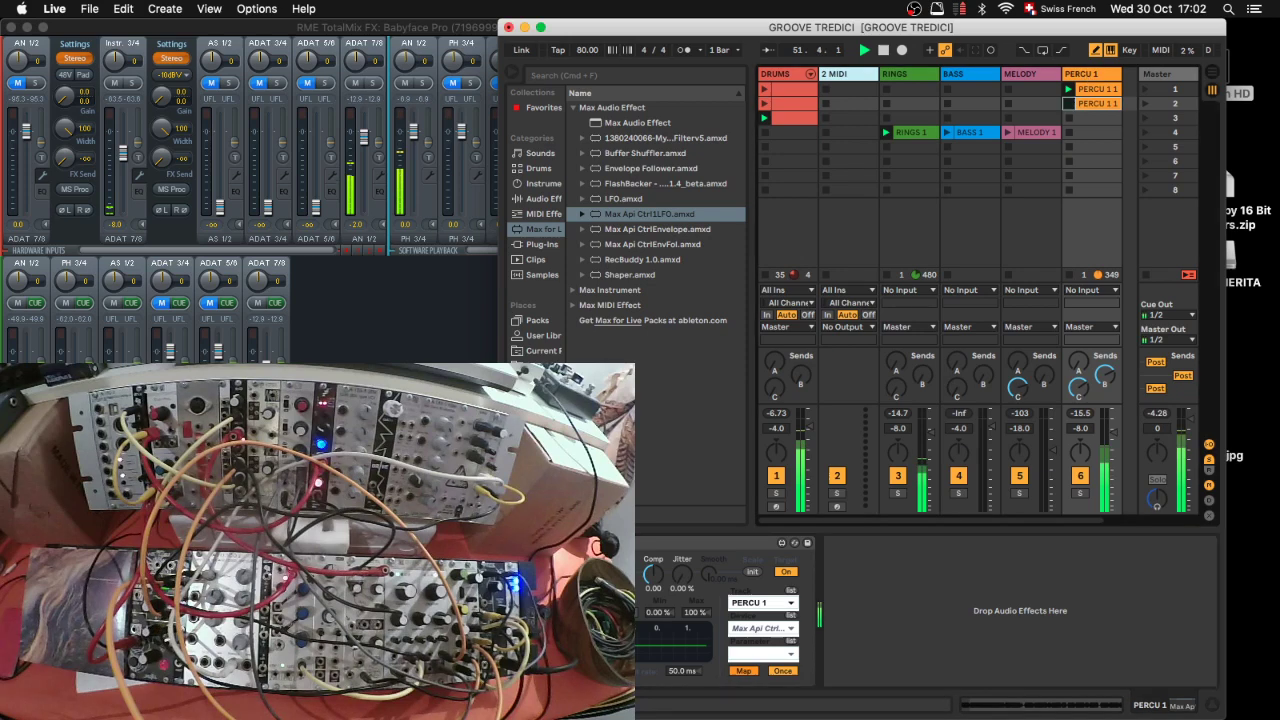
{"action": "key", "text": "shift+Tab"}
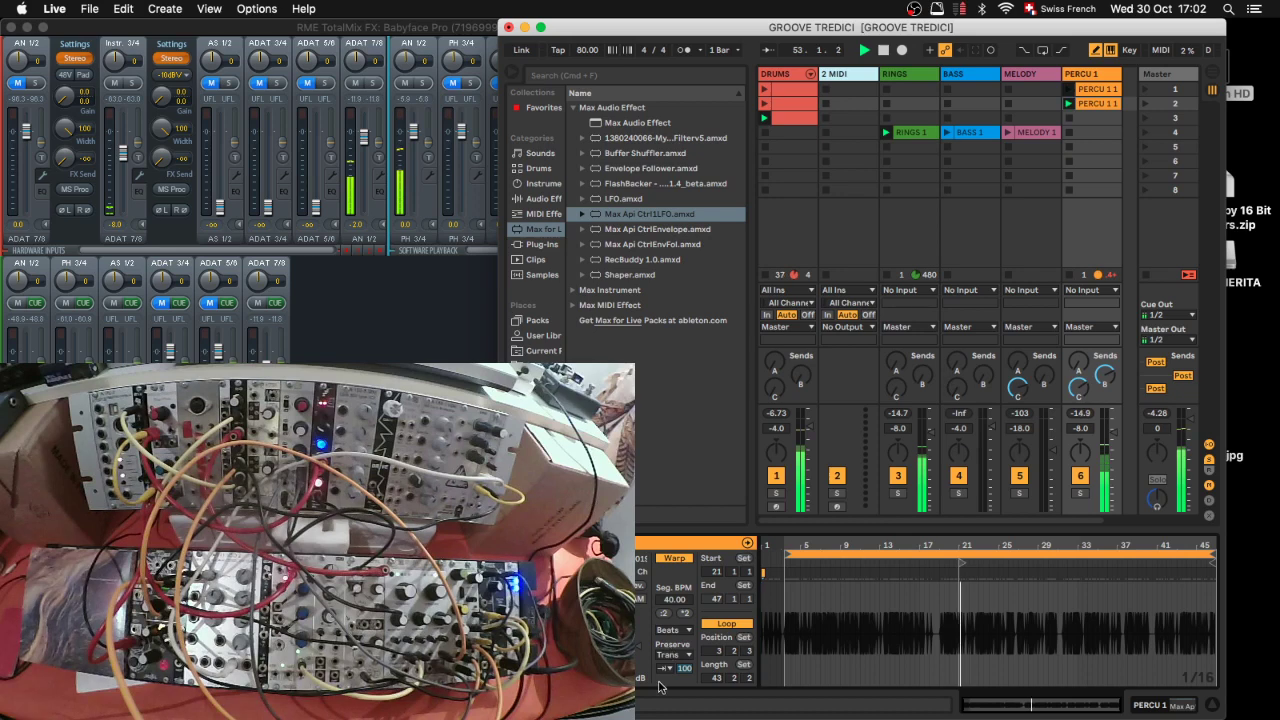
{"action": "left_click", "coordinate": [1098, 89]}
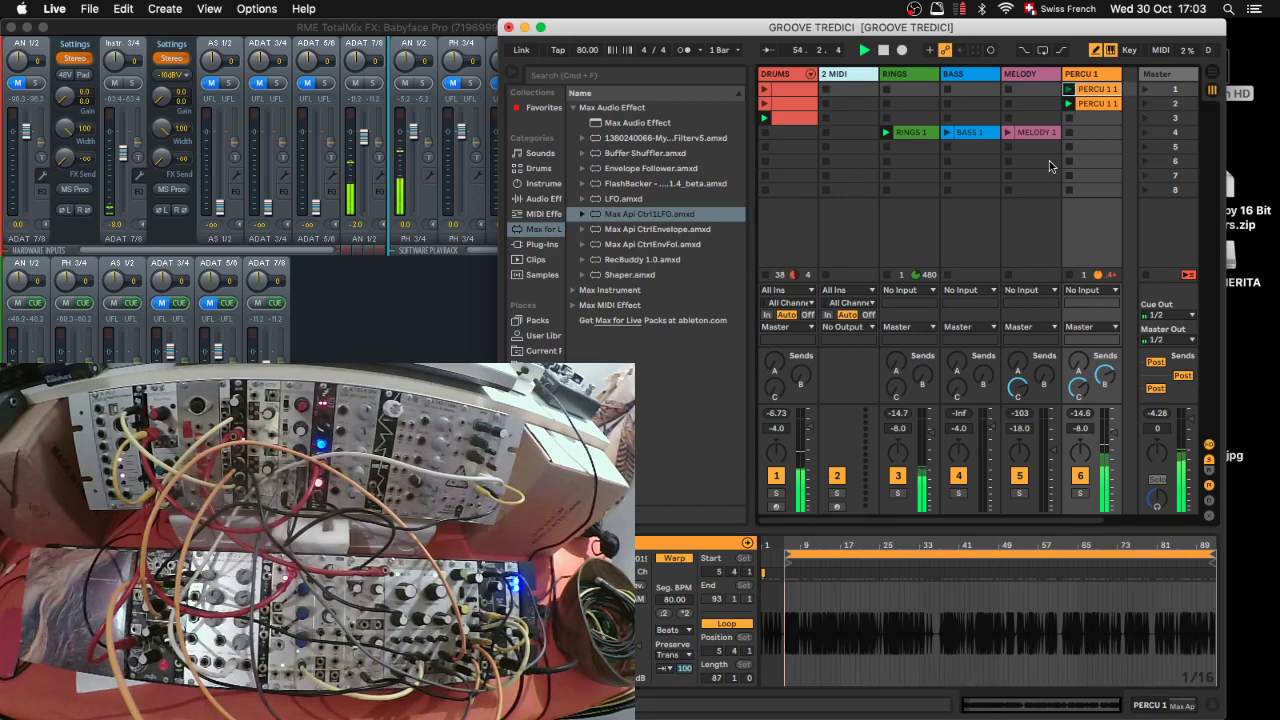
{"action": "left_click", "coordinate": [1089, 79]}
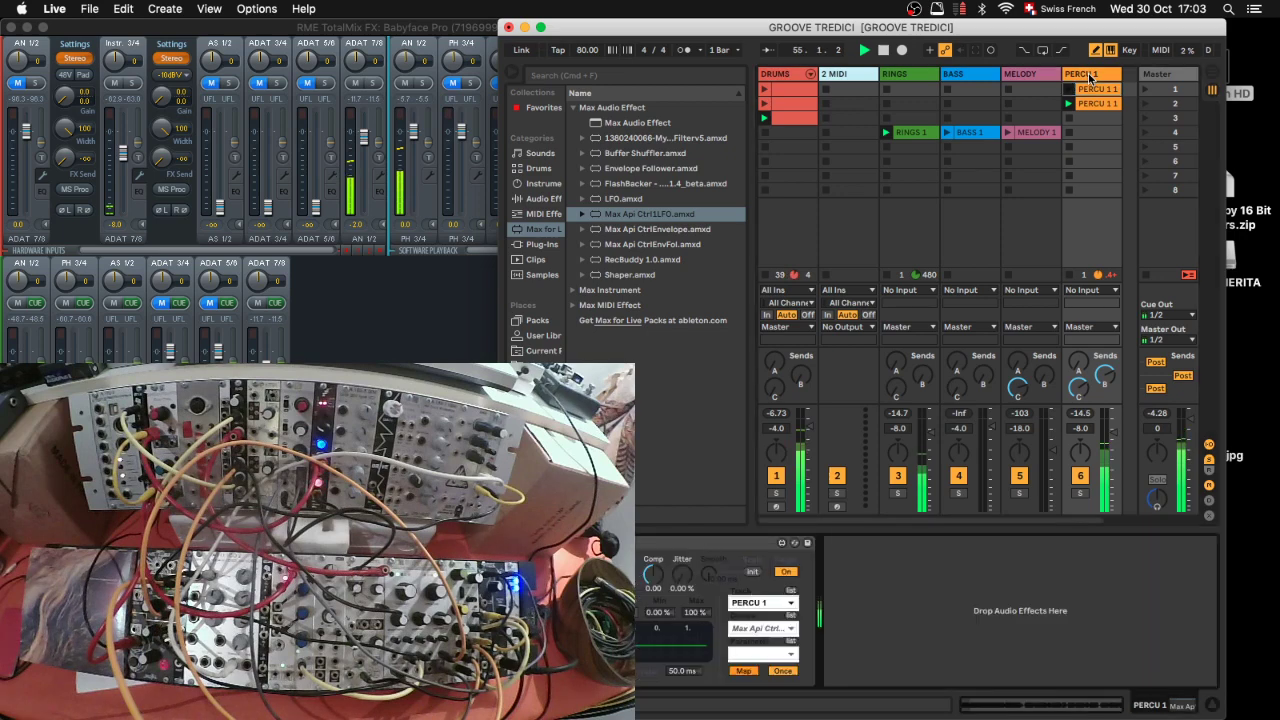
{"action": "left_click", "coordinate": [847, 672]}
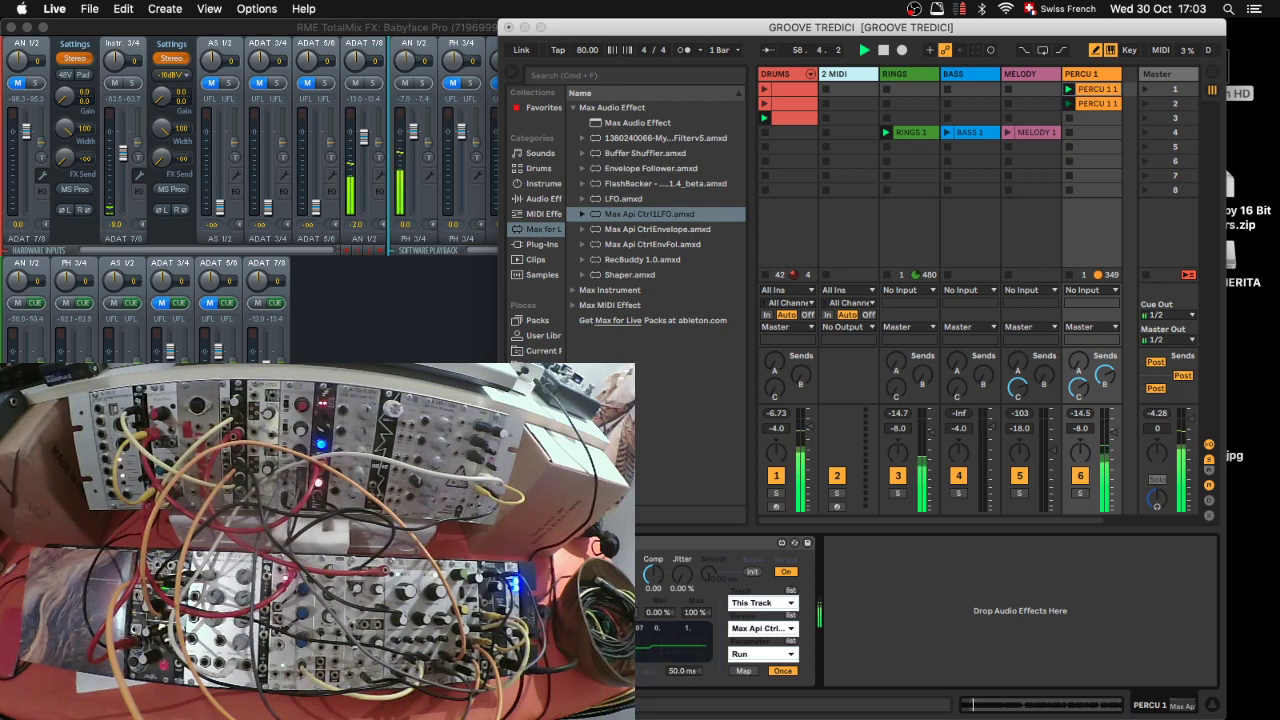
Step: Try Invert and the track's Mixer as LFO targets, and set the target device back to Max Api Ctrl1LFO
{"action": "left_click", "coordinate": [755, 654]}
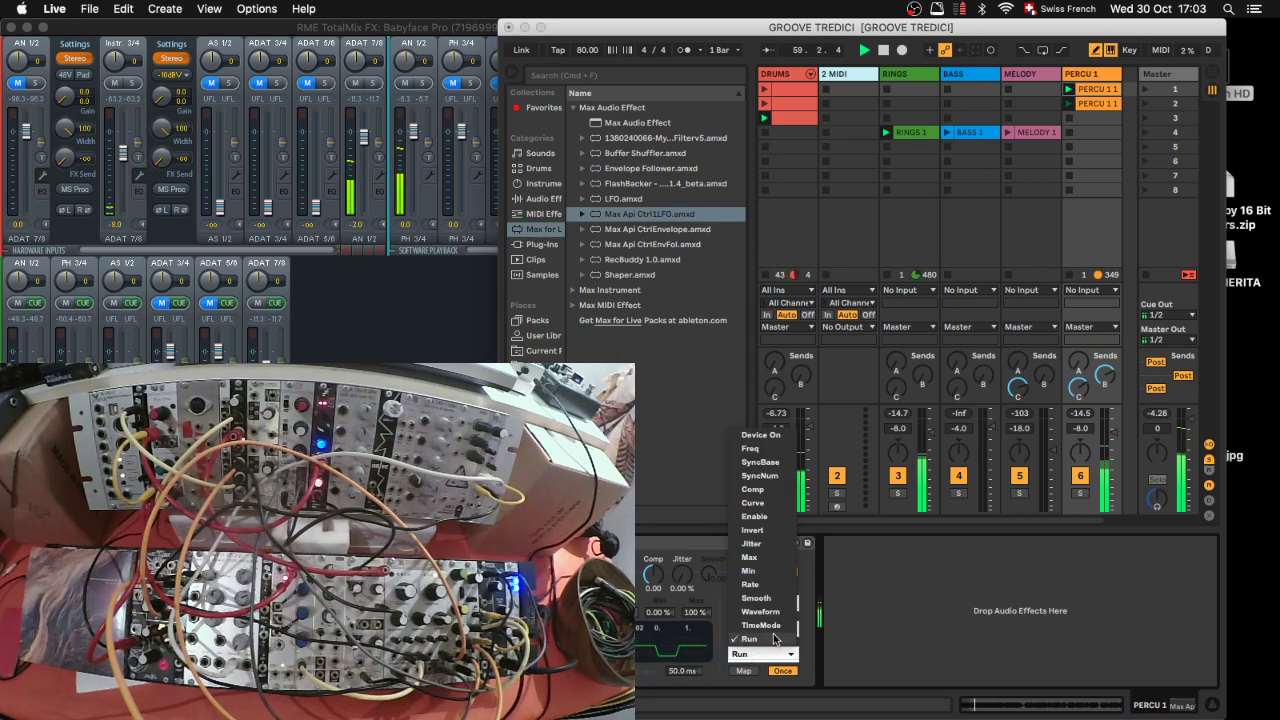
{"action": "left_click", "coordinate": [773, 528]}
{"action": "left_click", "coordinate": [757, 628]}
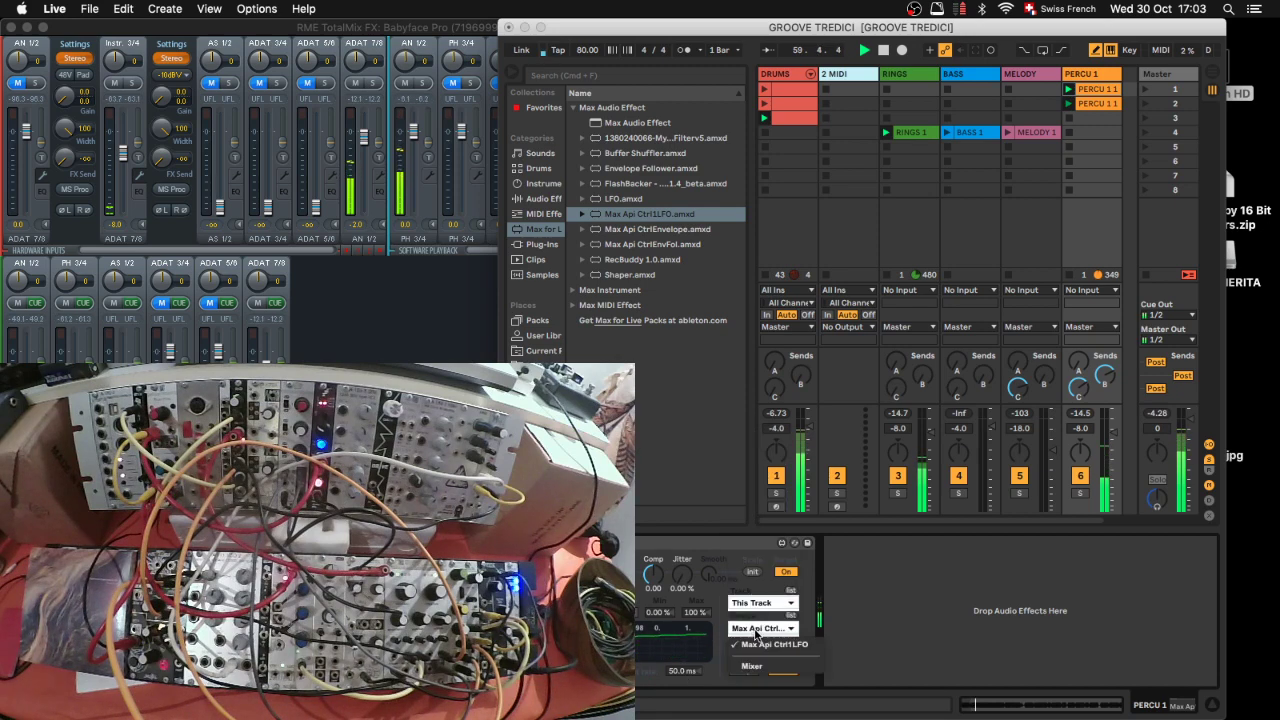
{"action": "left_click", "coordinate": [752, 666]}
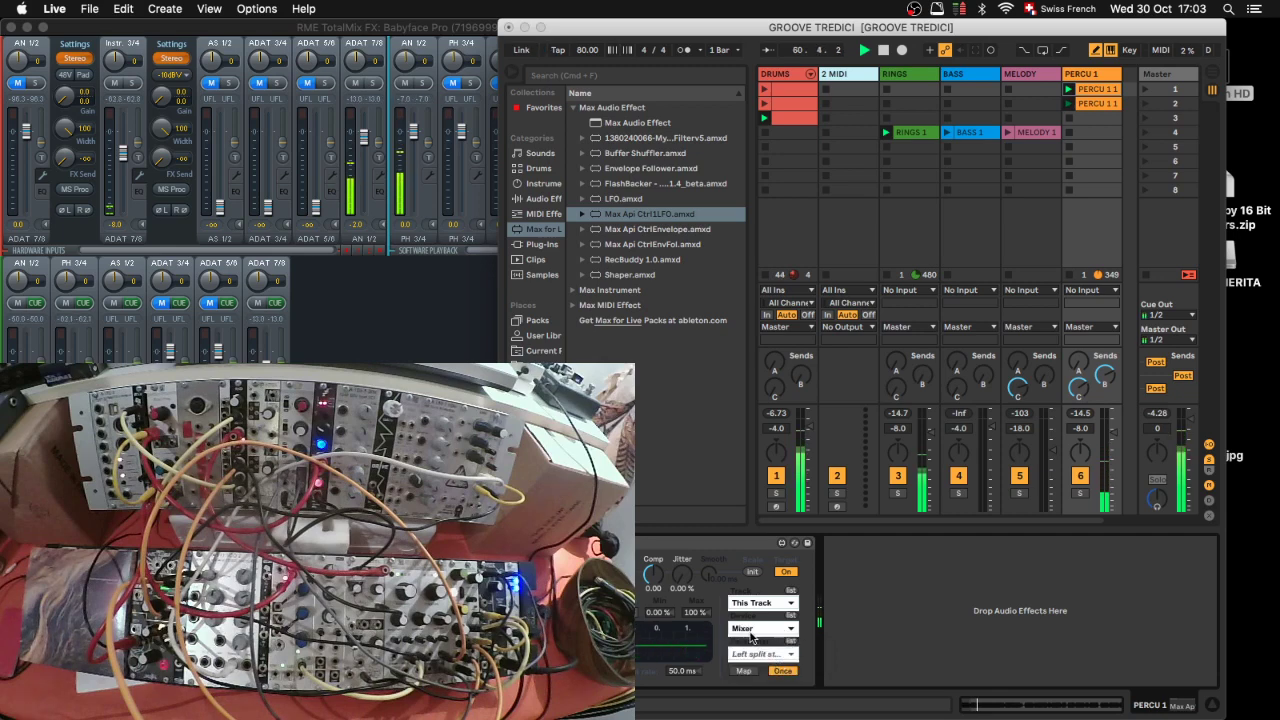
{"action": "left_click", "coordinate": [751, 630]}
{"action": "left_click", "coordinate": [756, 644]}
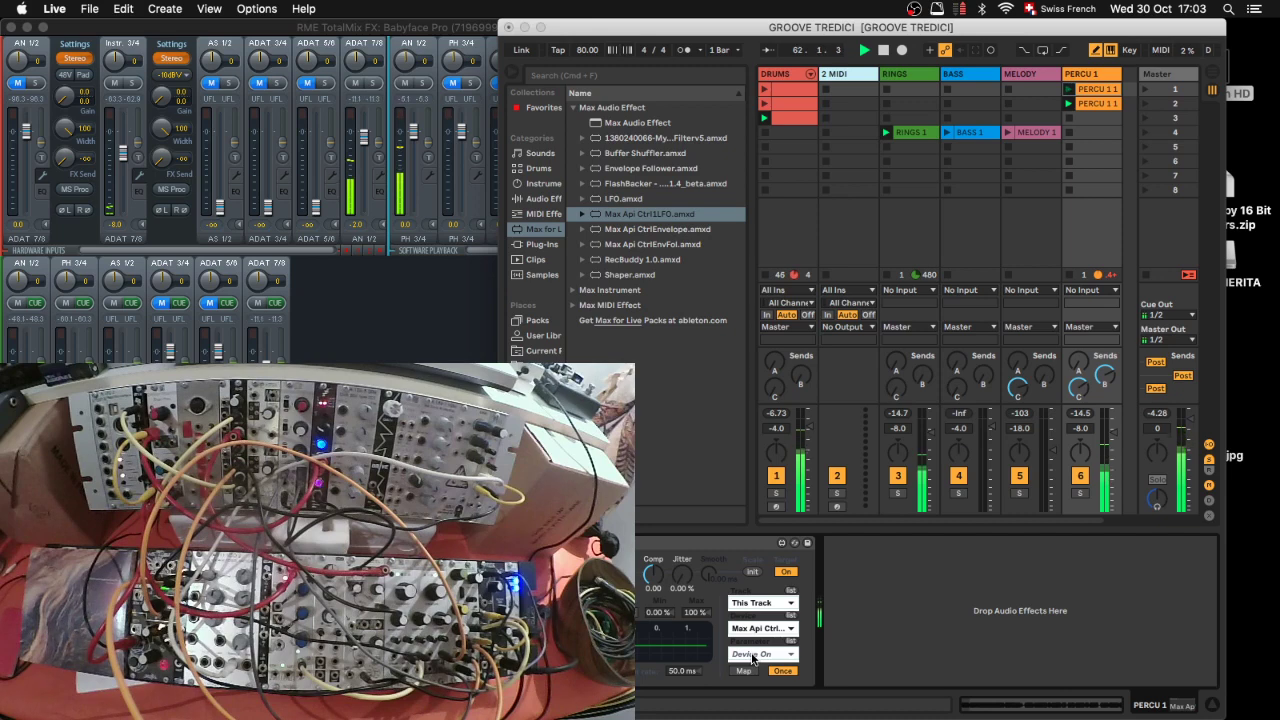
Step: Check the LFO's target parameter list and retarget the modulation to the PERCU 1 track with Max Api Ctrl1LFO as device
{"action": "left_click", "coordinate": [752, 654]}
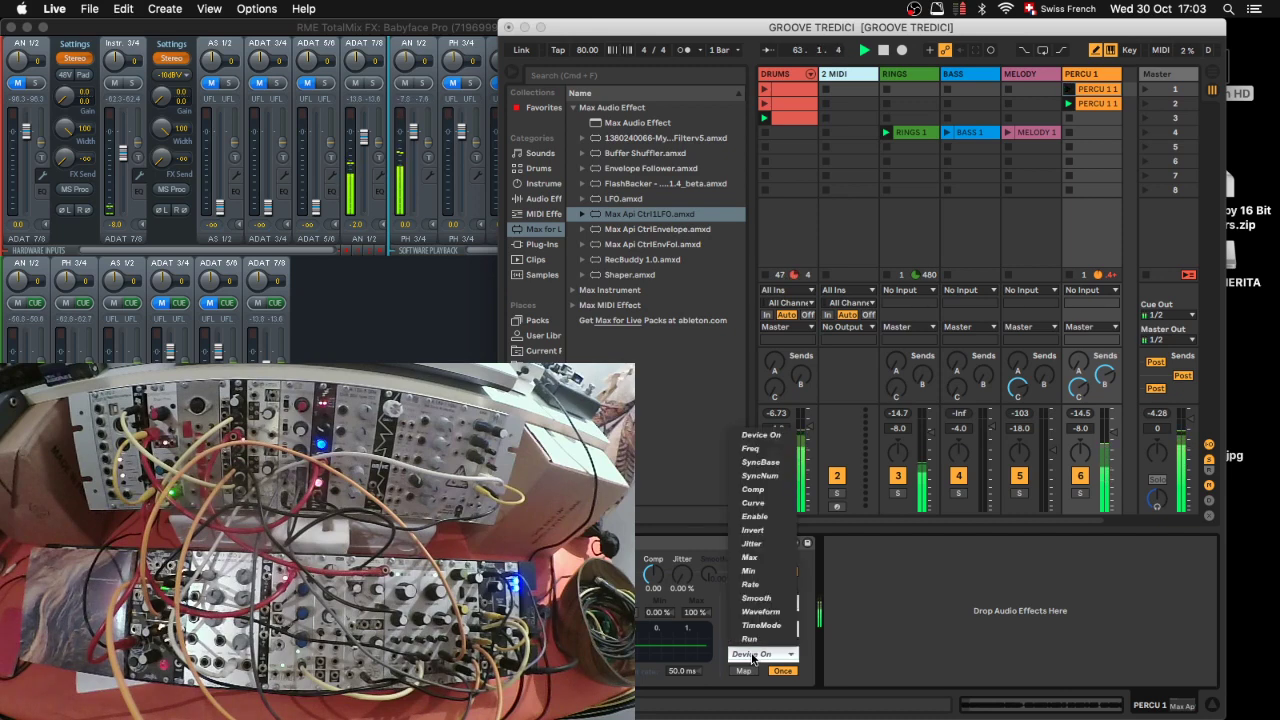
{"action": "left_click", "coordinate": [752, 655]}
{"action": "left_click", "coordinate": [742, 604]}
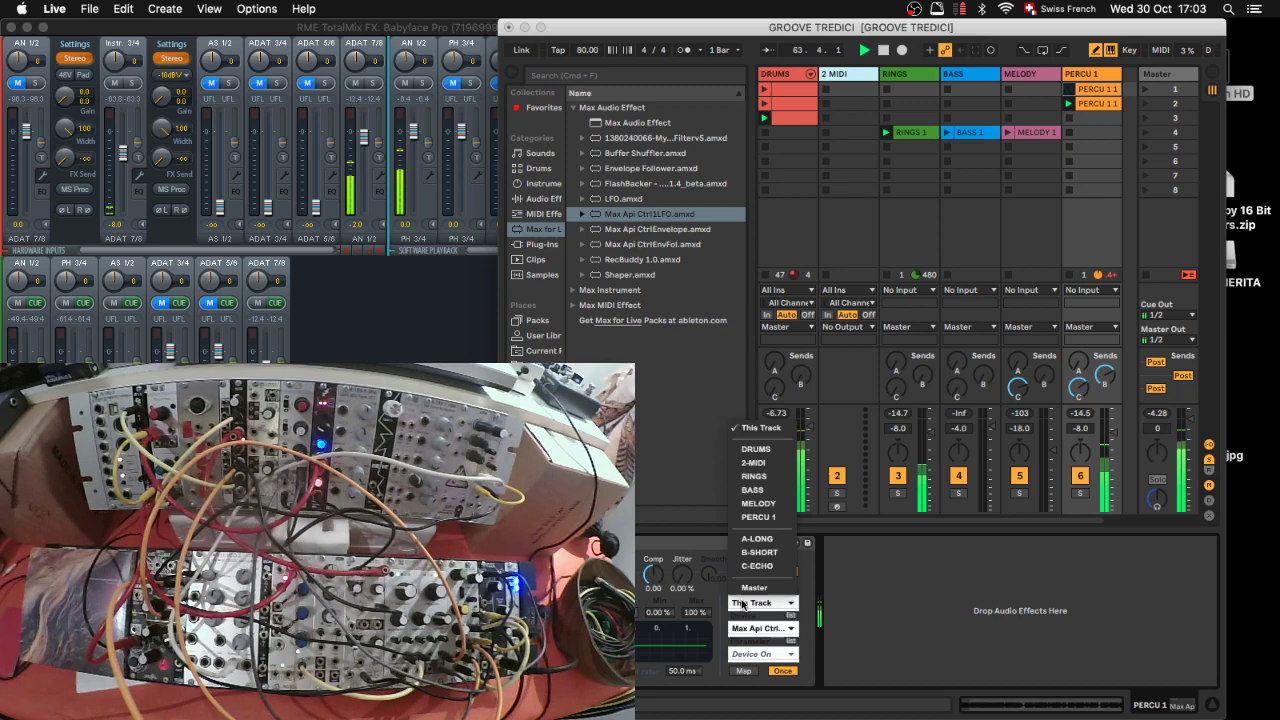
{"action": "left_click", "coordinate": [776, 518]}
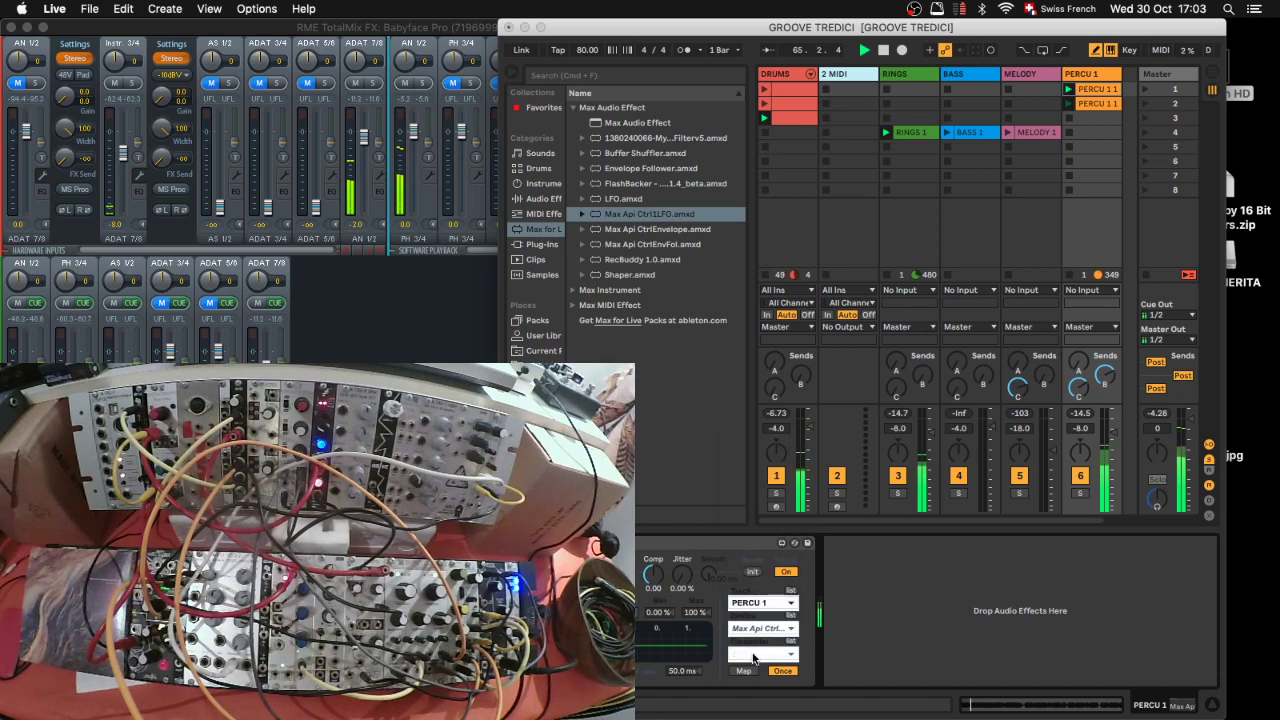
{"action": "left_click", "coordinate": [788, 629]}
{"action": "left_click", "coordinate": [775, 644]}
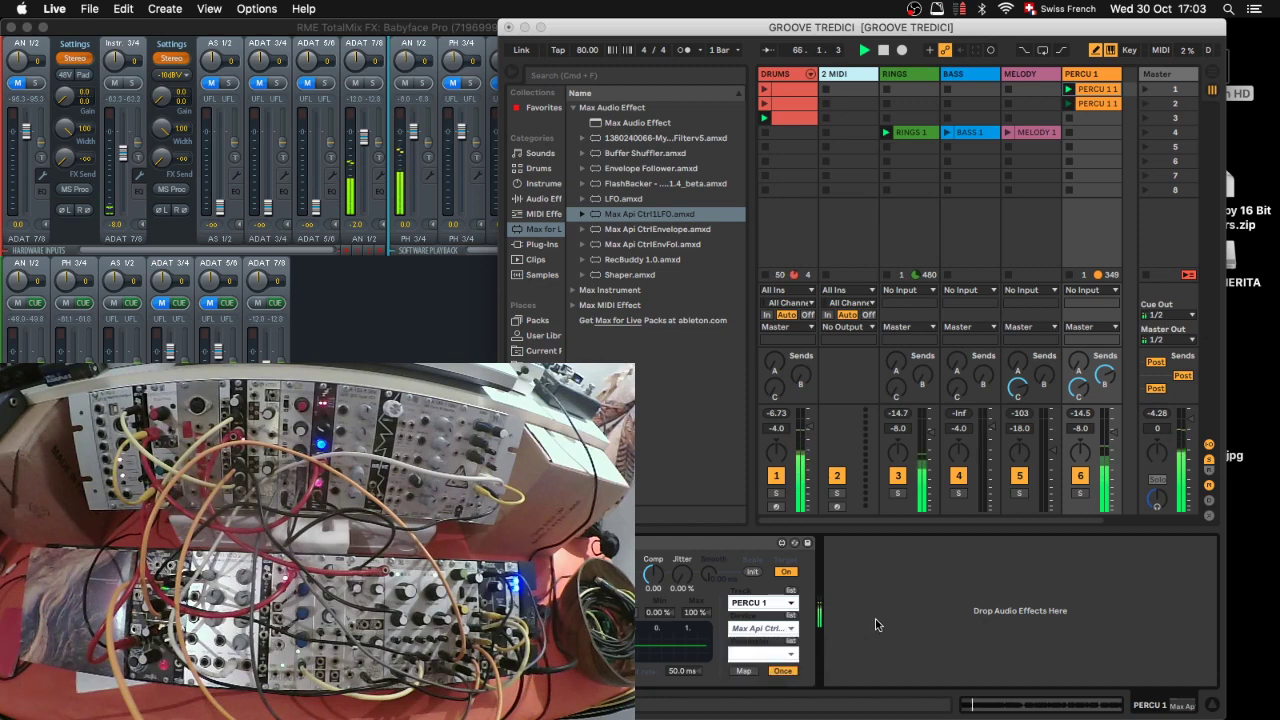
Step: Delete the Max Api Ctrl1LFO device from PERCU 1 and show the second PERCU 1 clip's waveform with its settings boxes collapsed
{"action": "left_click", "coordinate": [876, 625]}
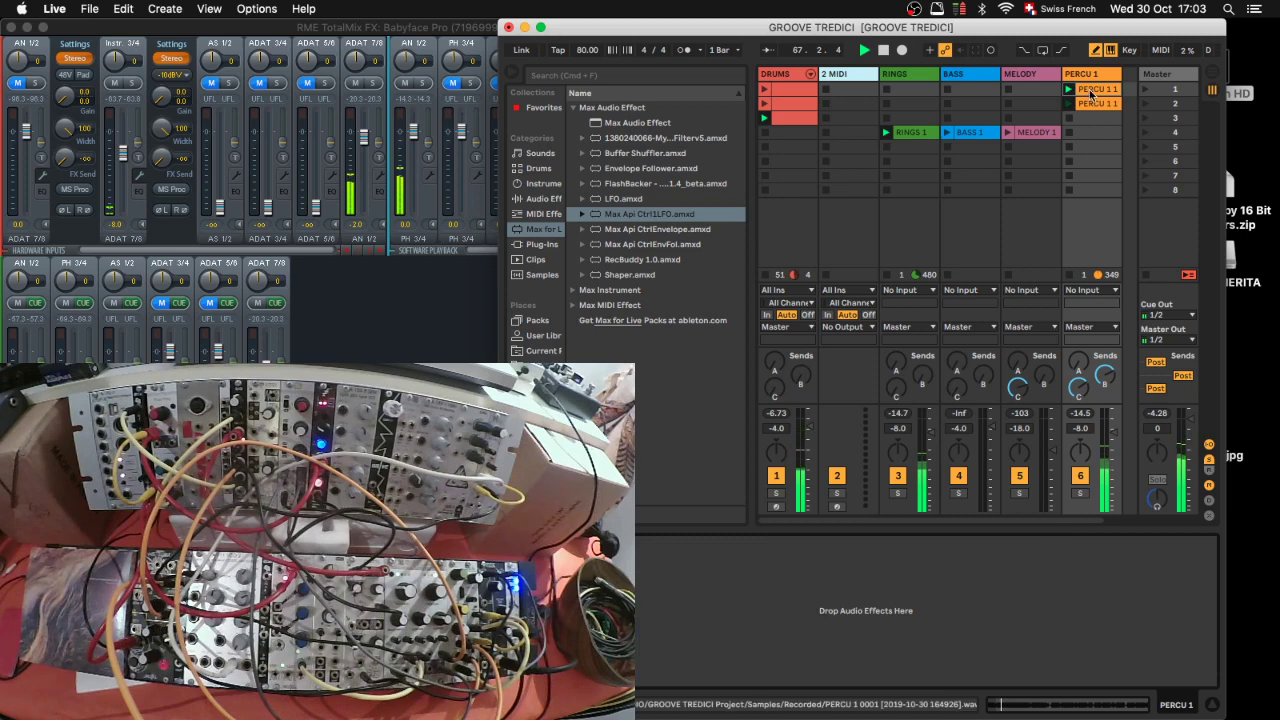
{"action": "key", "text": "shift+Tab"}
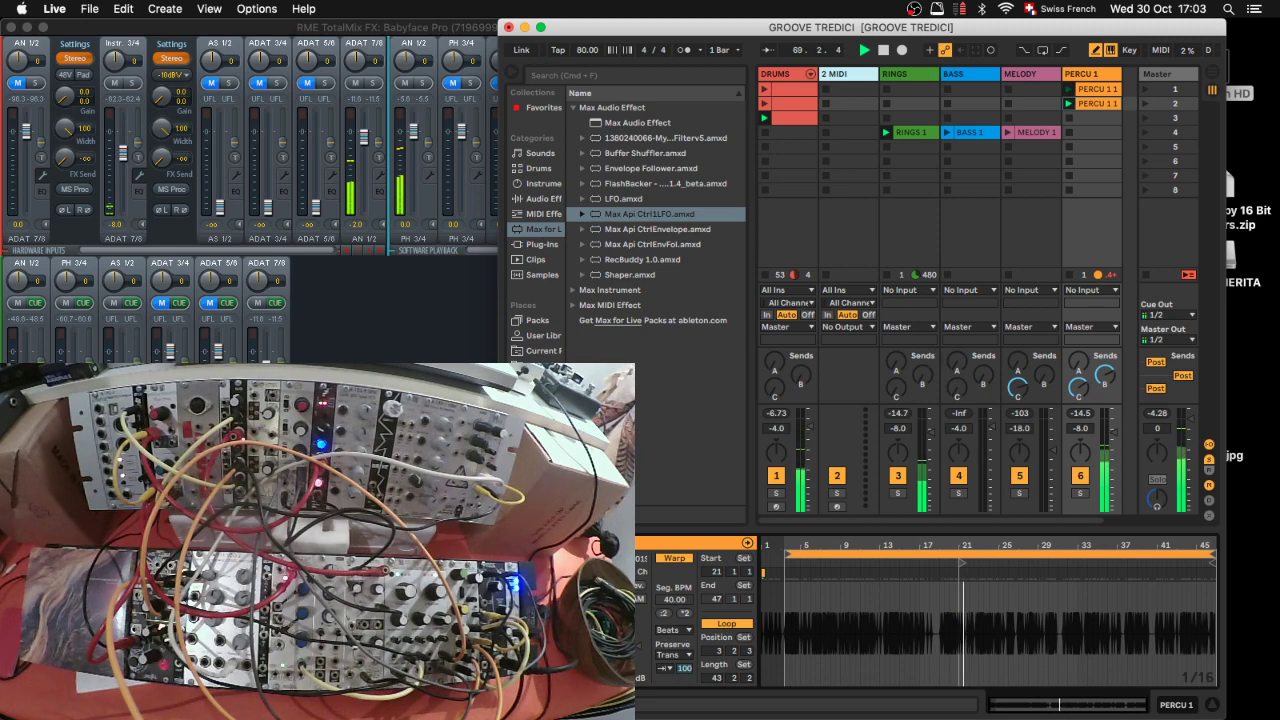
{"action": "left_click", "coordinate": [748, 543]}
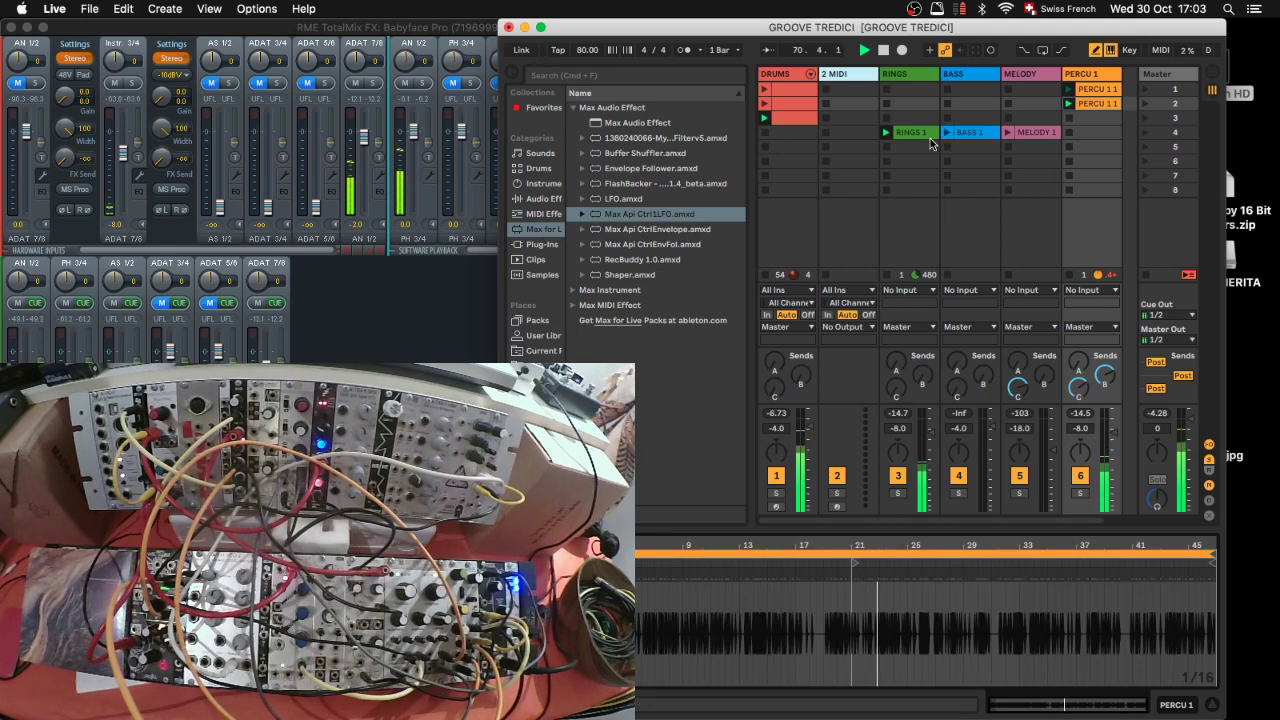
Step: Stop the RINGS and DRUMS clips while BASS 1 plays, and hide the browser to show all tracks
{"action": "left_click", "coordinate": [884, 147]}
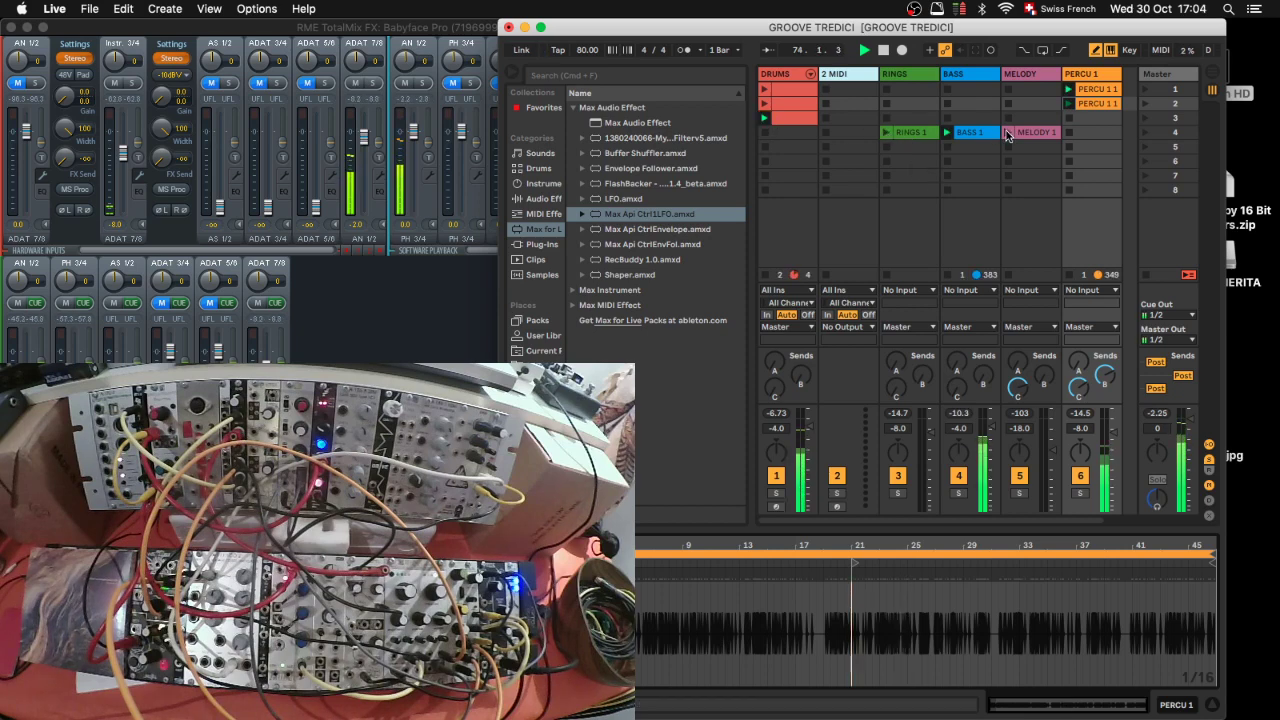
{"action": "key", "text": "super+alt+b"}
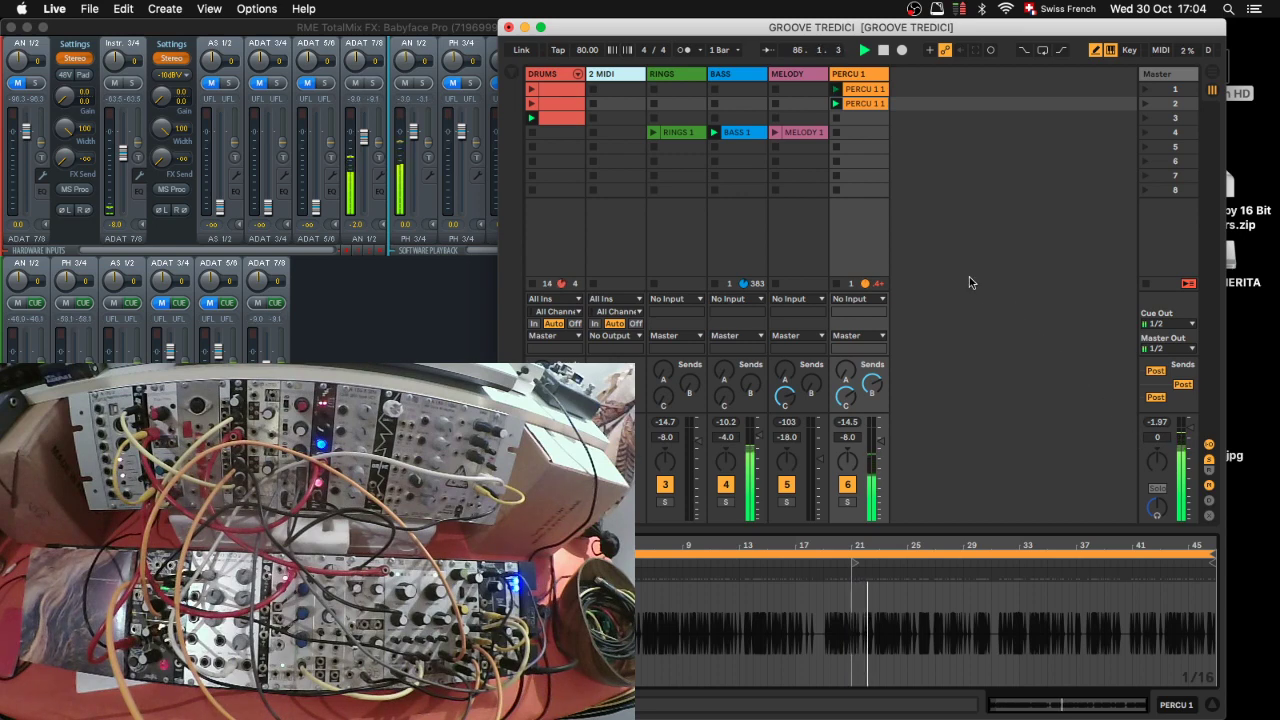
{"action": "left_click", "coordinate": [533, 133]}
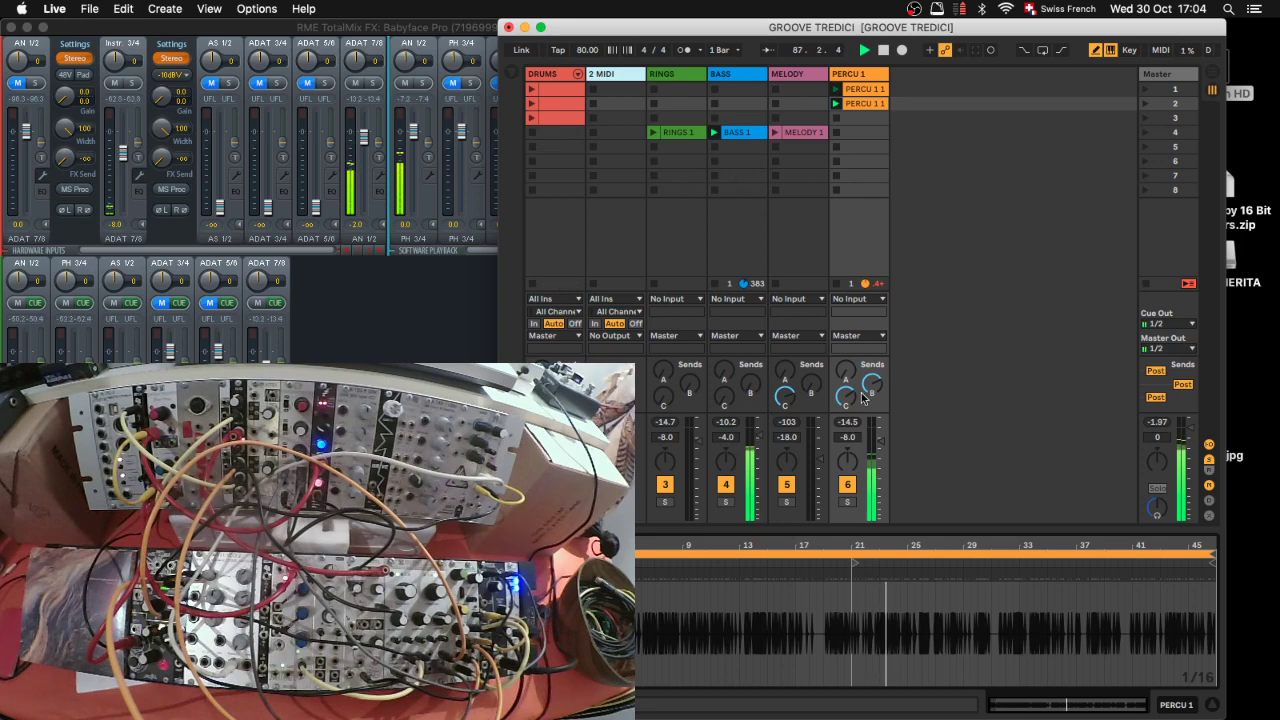
Step: Relaunch RINGS 1 with the drums, set PERCU 1 to -12 dB and RINGS to -6 dB, and hide the clip view
{"action": "scroll", "coordinate": [855, 437], "scroll_direction": "down", "scroll_amount": 4}
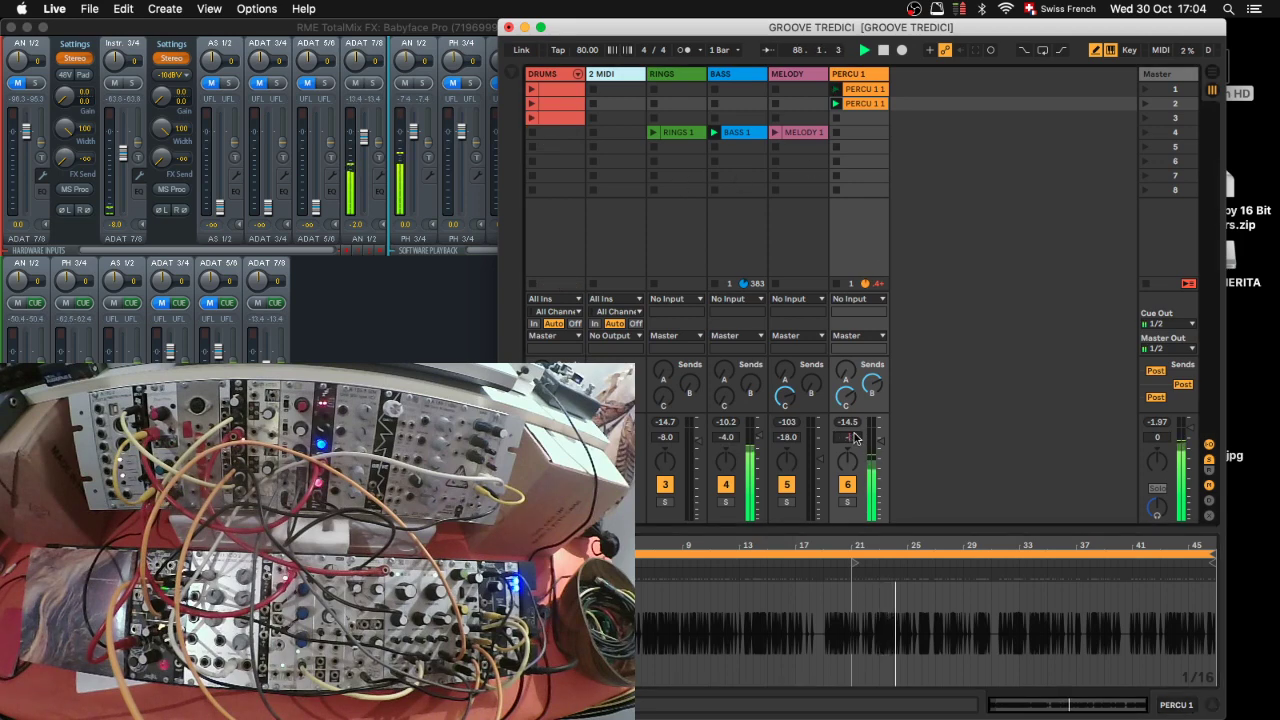
{"action": "left_click", "coordinate": [653, 131]}
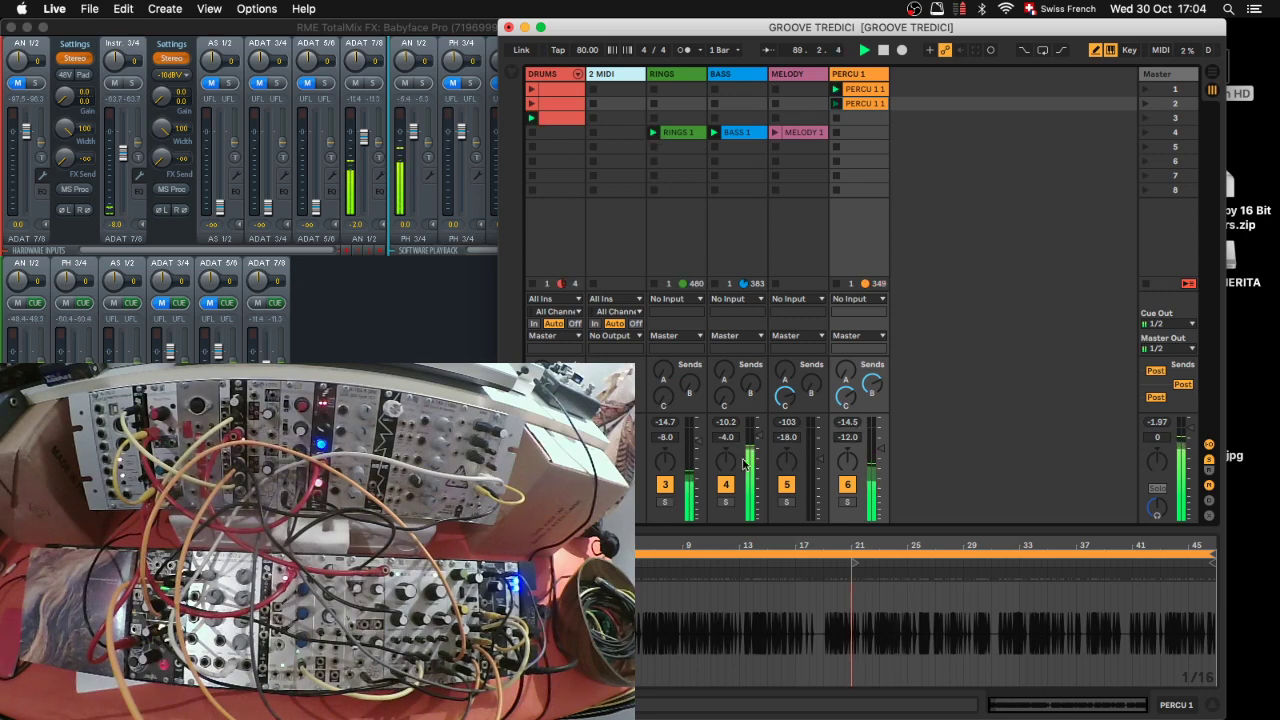
{"action": "scroll", "coordinate": [670, 438], "scroll_direction": "down", "scroll_amount": 3}
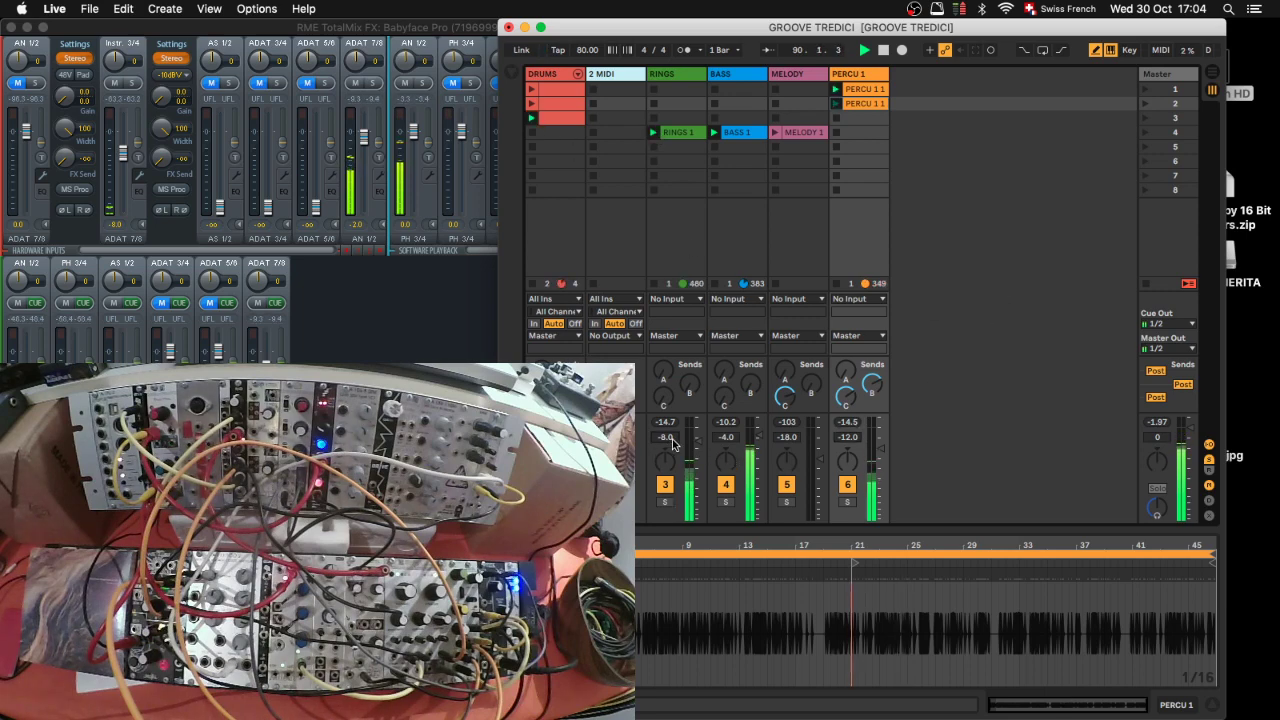
{"action": "scroll", "coordinate": [670, 438], "scroll_direction": "up", "scroll_amount": 2}
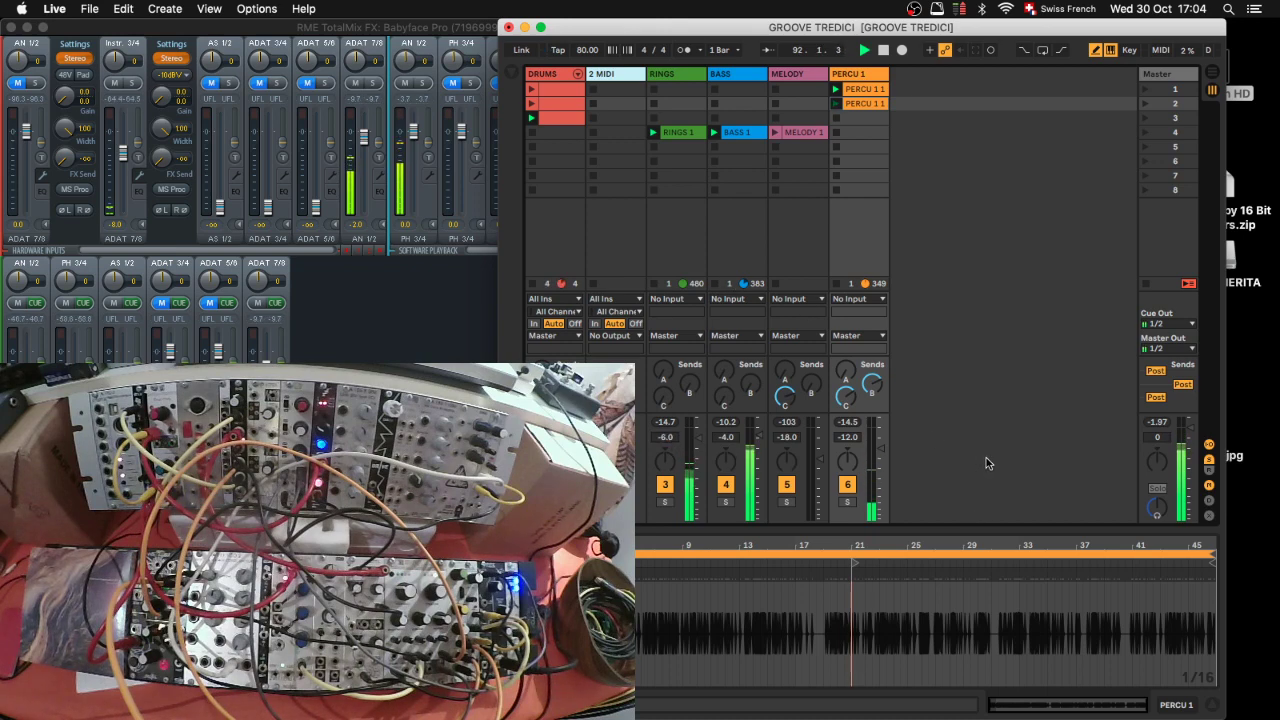
{"action": "left_click", "coordinate": [1213, 704]}
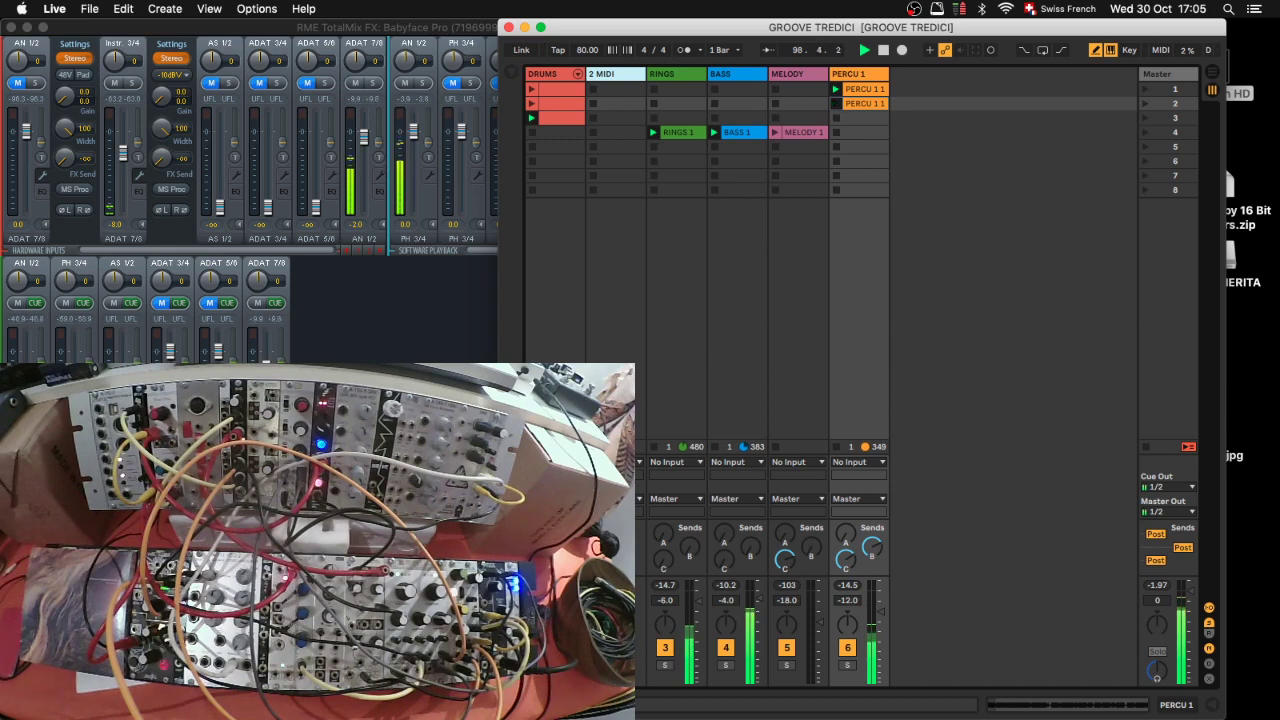
Step: Switch to OBS, shrink the webcam overlay and move the OBS window aside, and bring the RME TotalMix FX window forward
{"action": "key", "text": "super+Tab"}
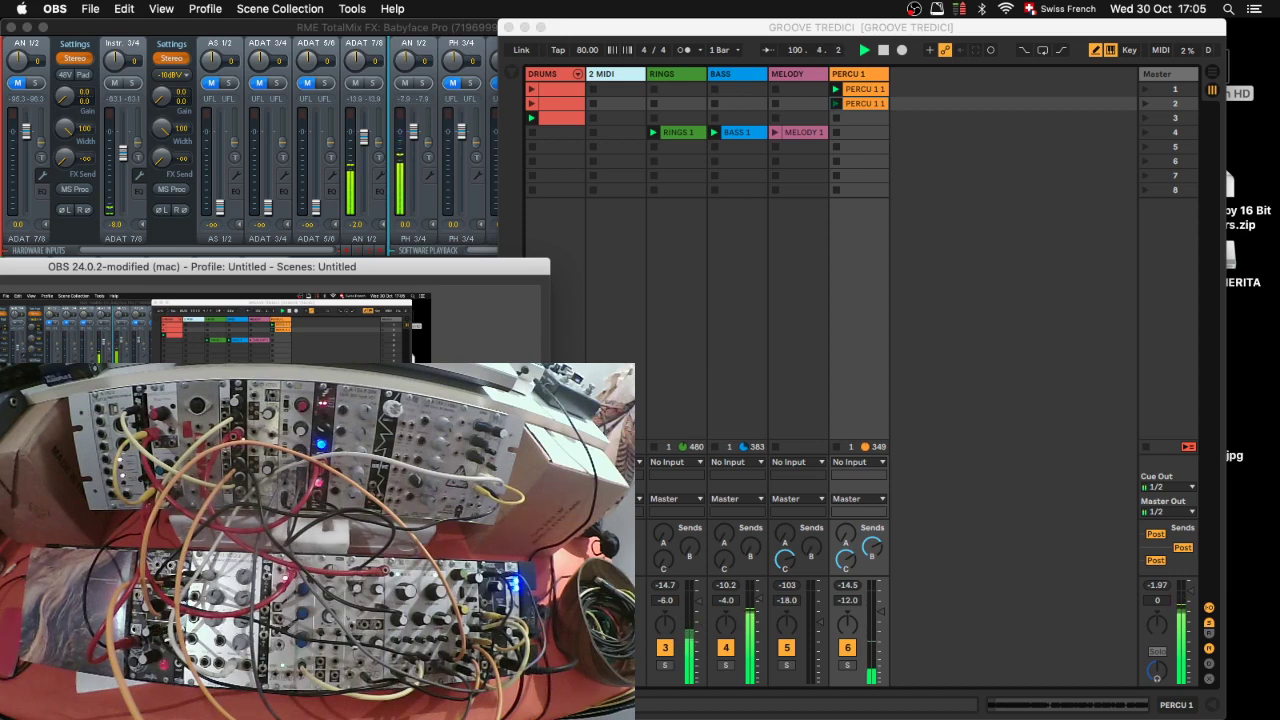
{"action": "left_click_drag", "start_coordinate": [142, 267], "coordinate": [238, 270]}
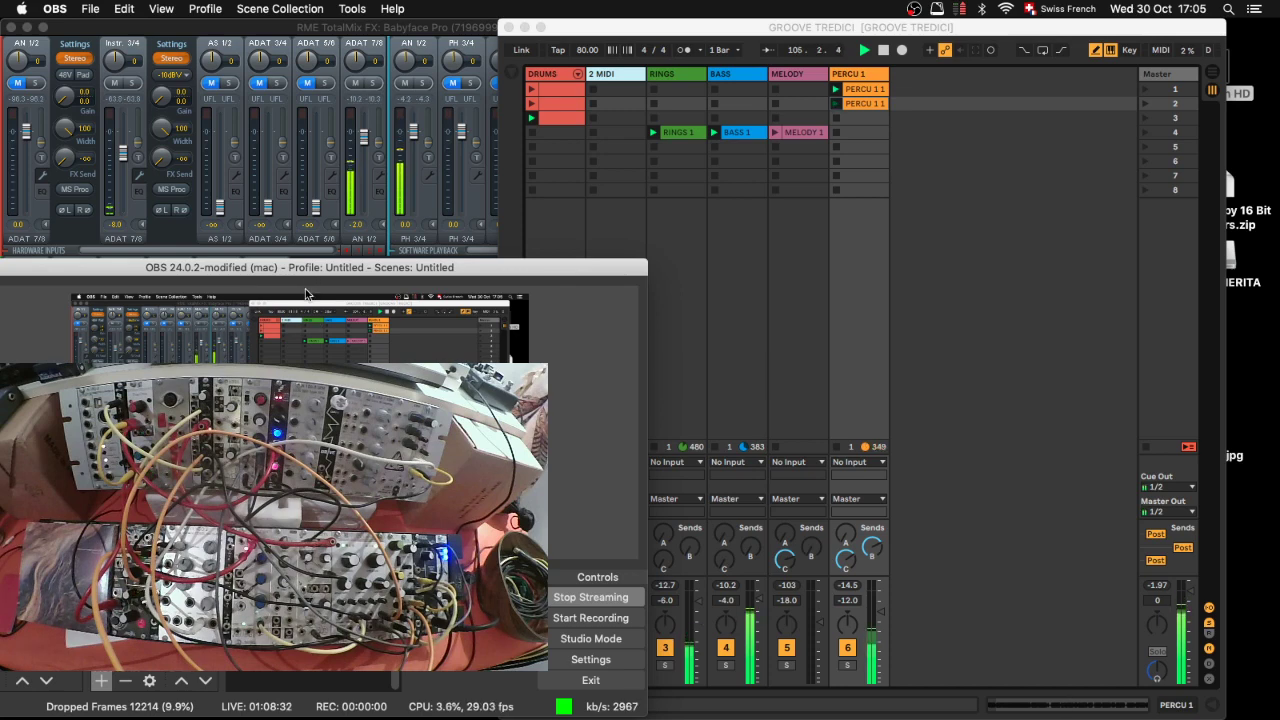
{"action": "left_click_drag", "start_coordinate": [299, 274], "coordinate": [146, 281]}
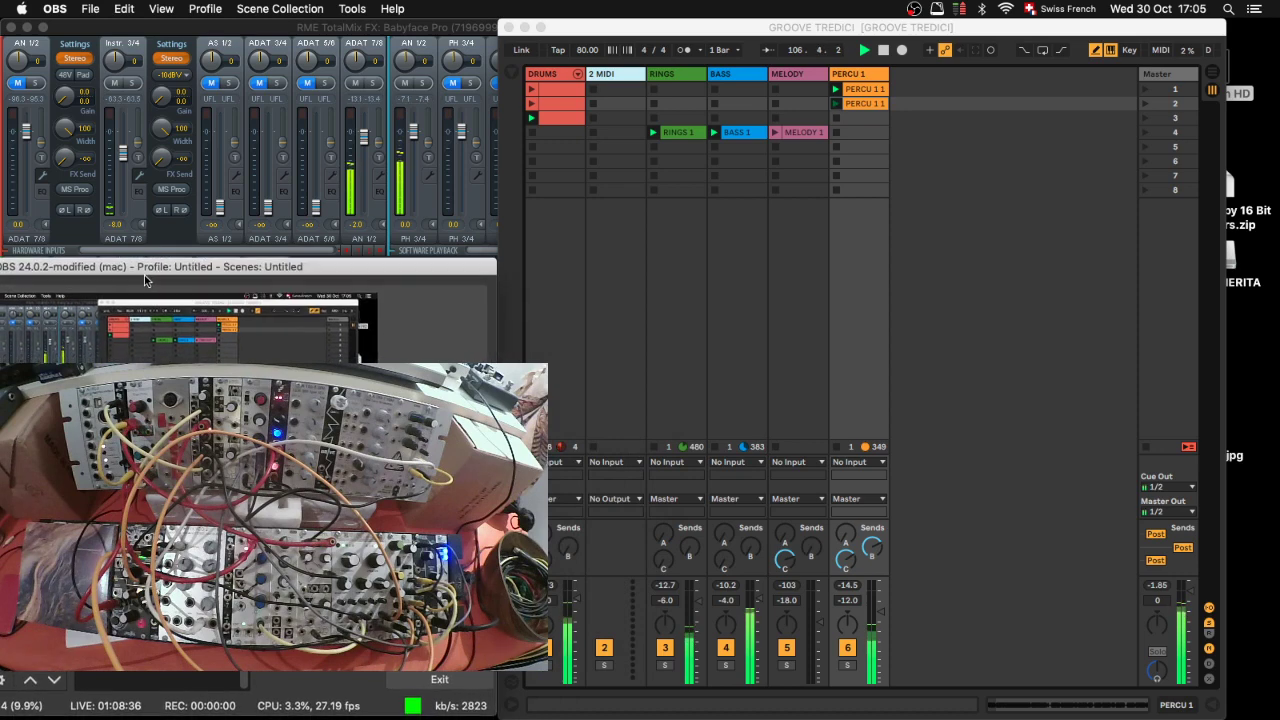
{"action": "left_click", "coordinate": [958, 343]}
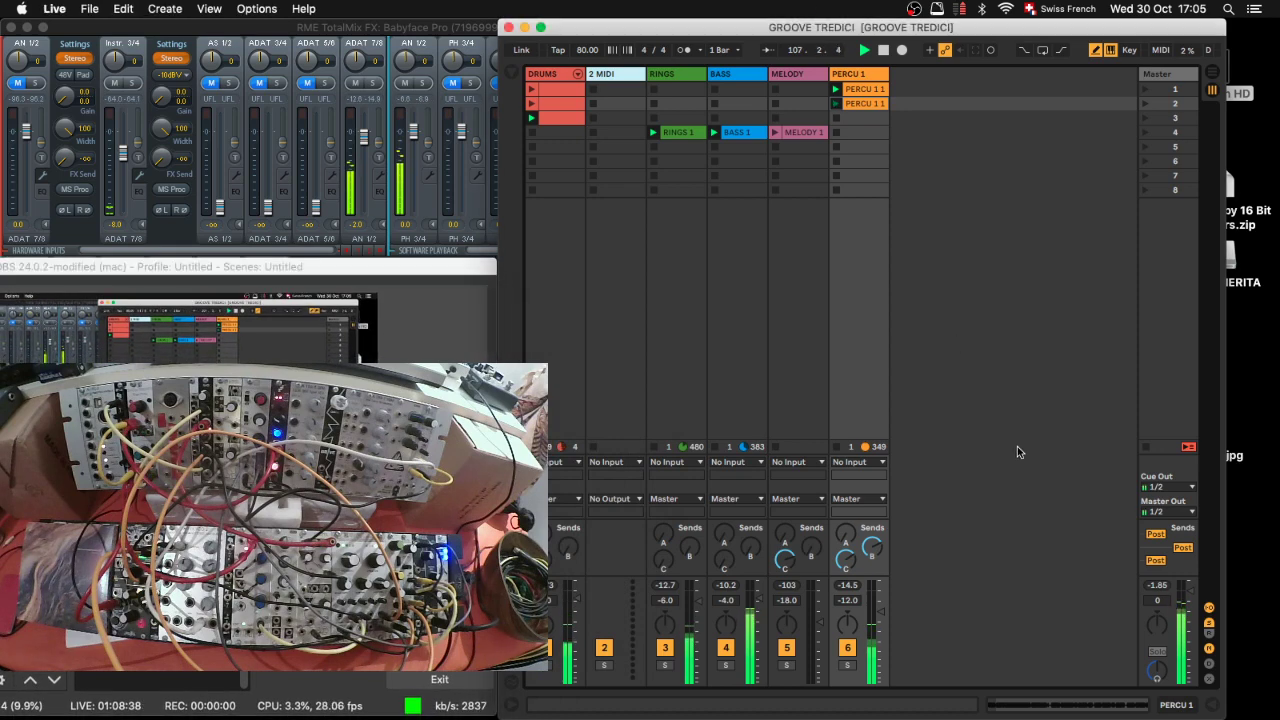
{"action": "left_click", "coordinate": [470, 28]}
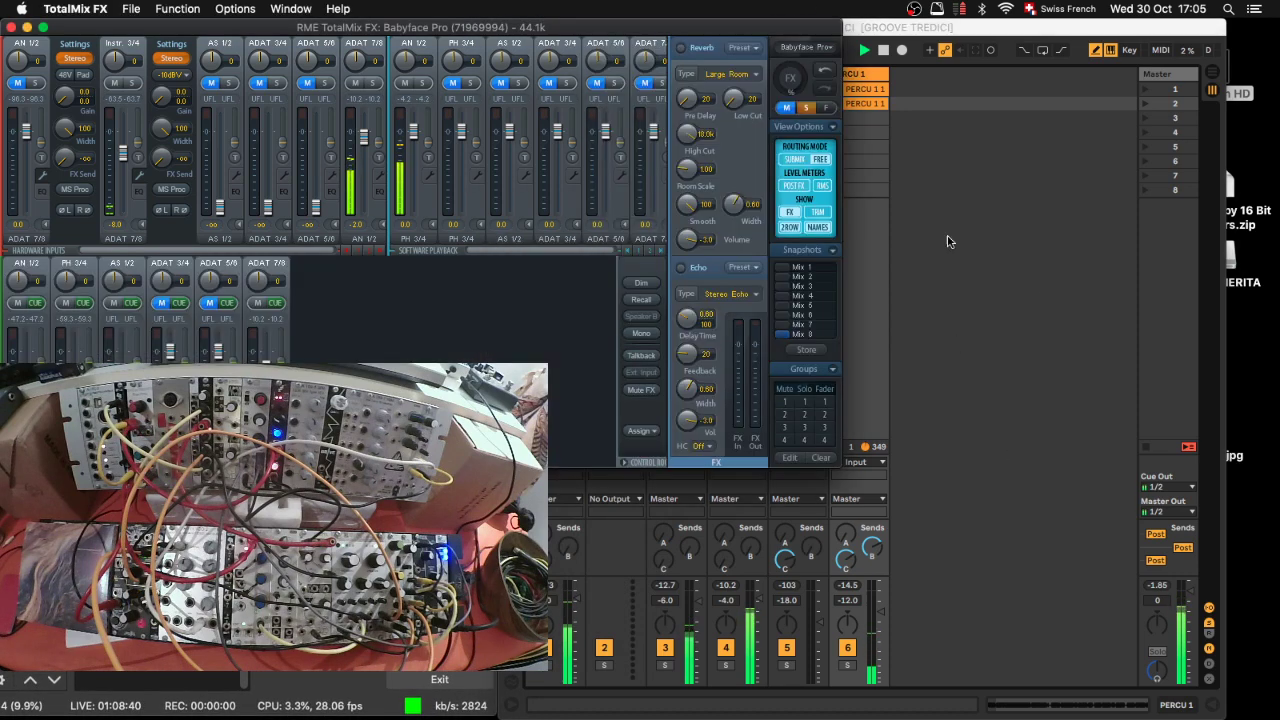
Step: Switch back to Ableton Live, show the RINGS 1 clip's waveform, and launch the MELODY 1 clip
{"action": "left_click", "coordinate": [1057, 326]}
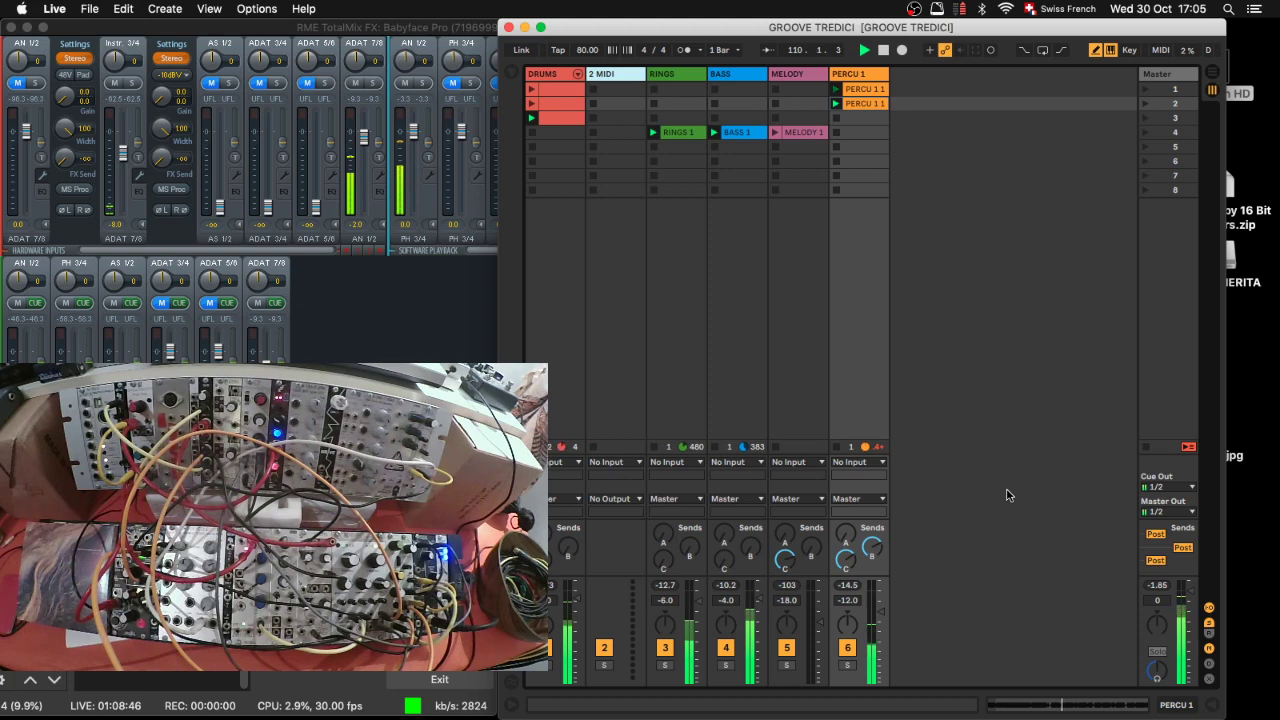
{"action": "left_click", "coordinate": [680, 134]}
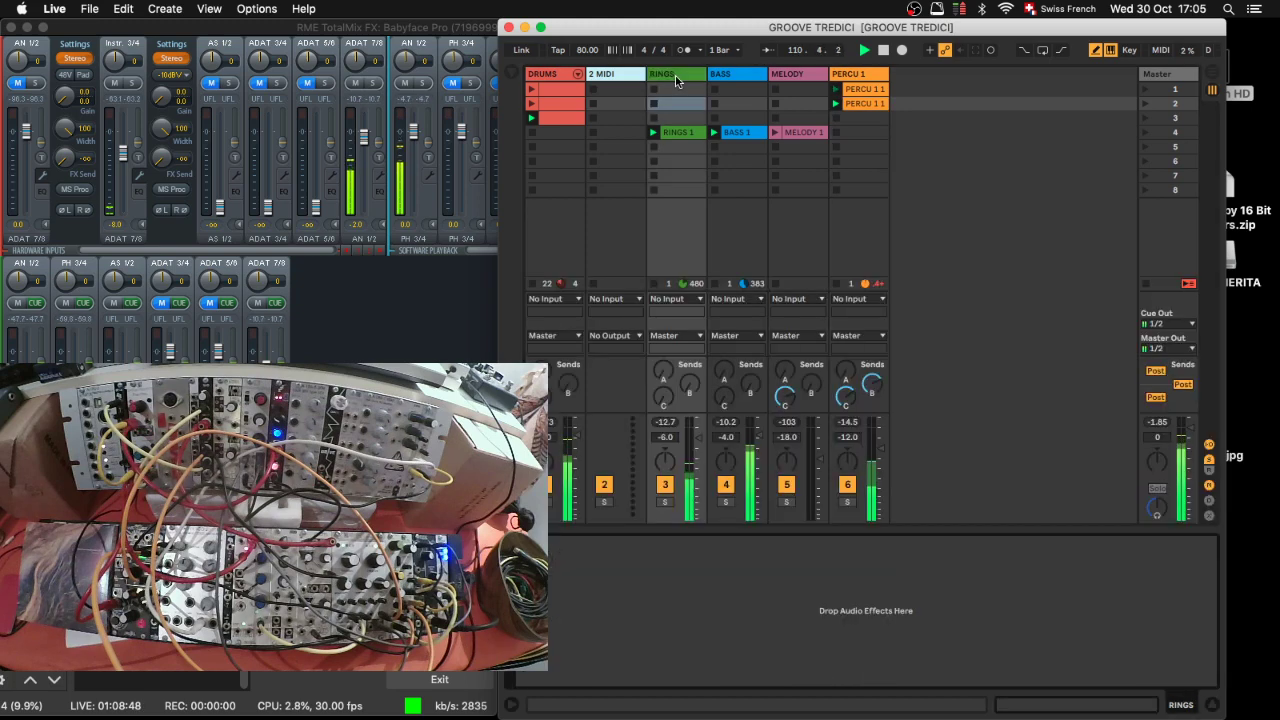
{"action": "double_click", "coordinate": [680, 134]}
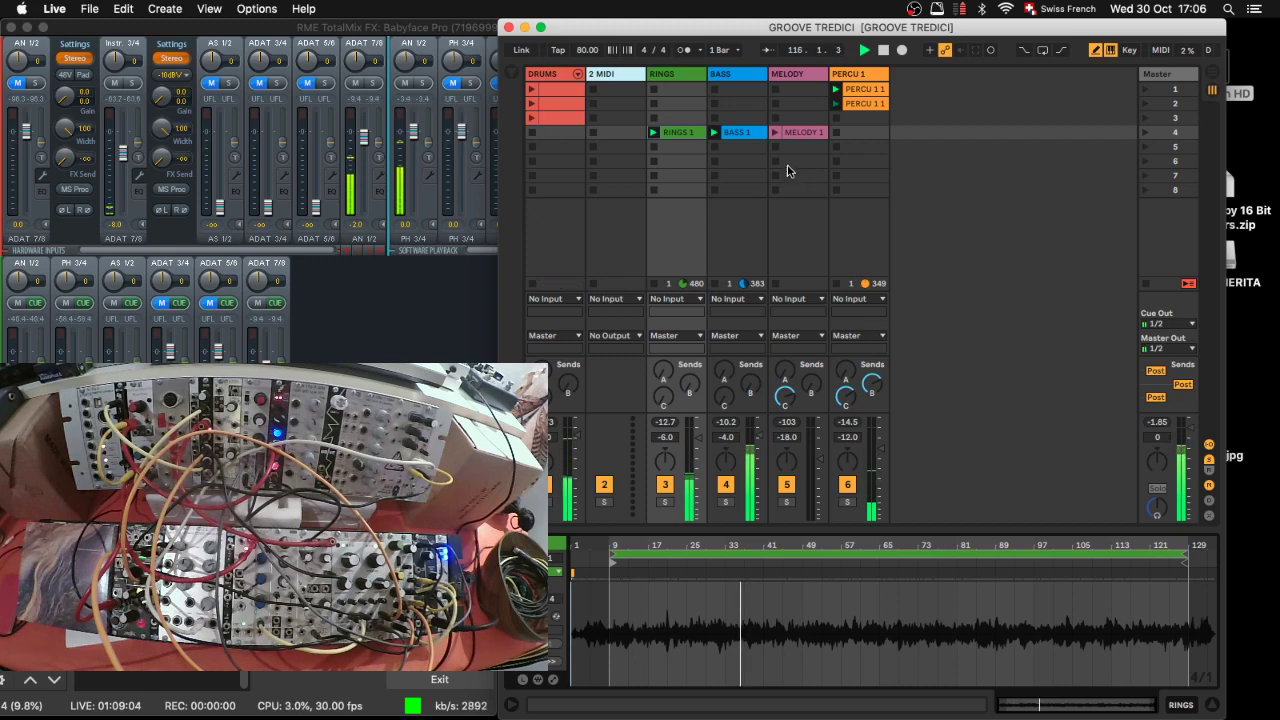
{"action": "left_click", "coordinate": [774, 134]}
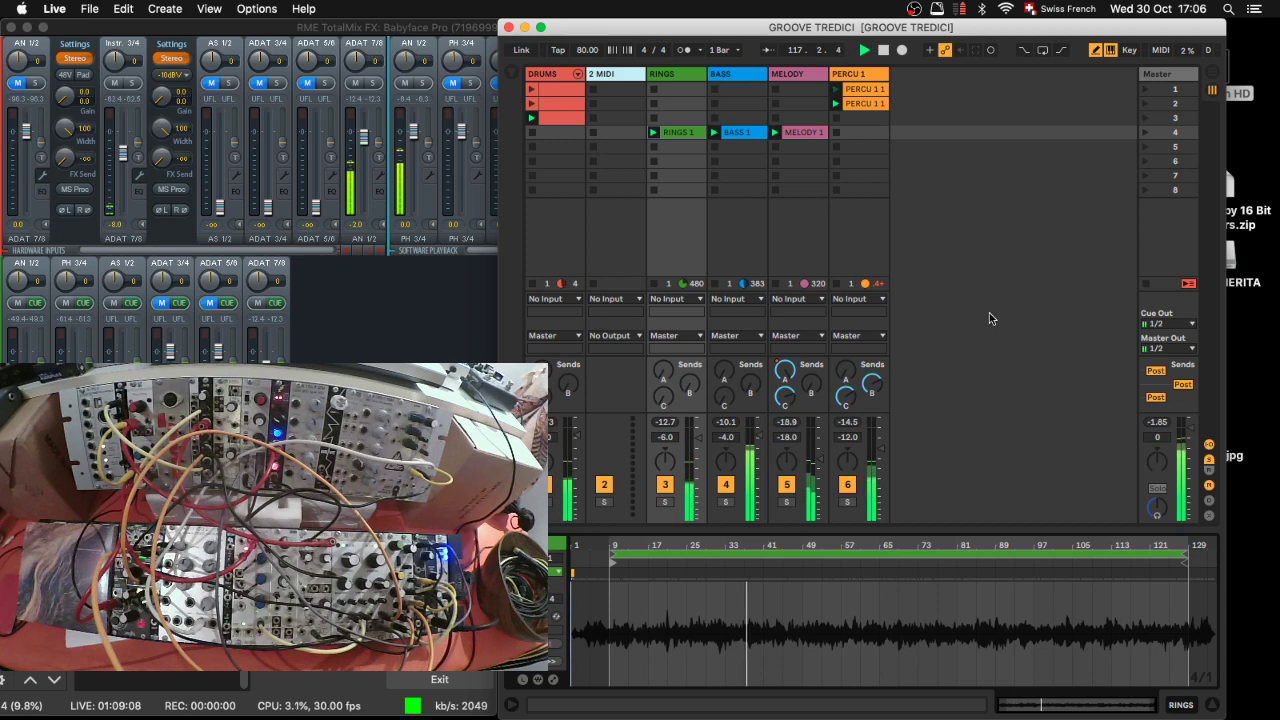
Step: Move the Live window sideways and widen it so that the DRUMS track's mixer is clear of the webcam overlay
{"action": "left_click_drag", "start_coordinate": [884, 392], "coordinate": [949, 368]}
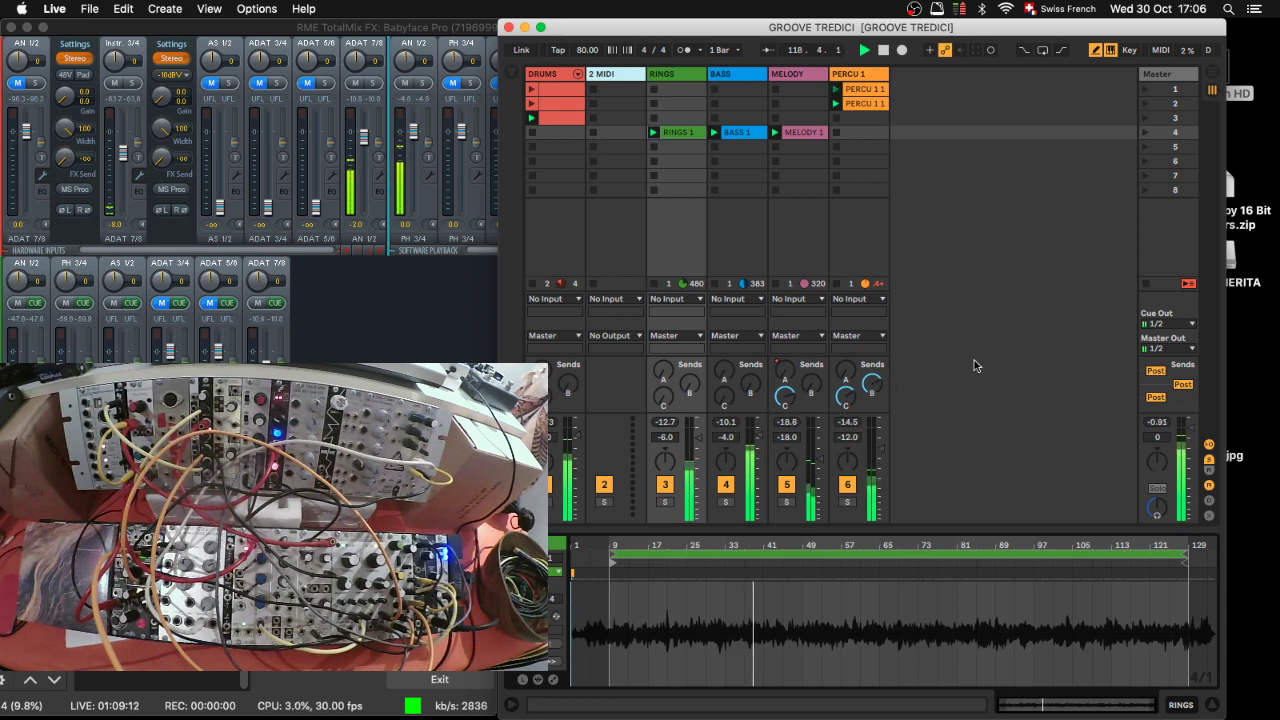
{"action": "left_click_drag", "start_coordinate": [735, 27], "coordinate": [779, 27]}
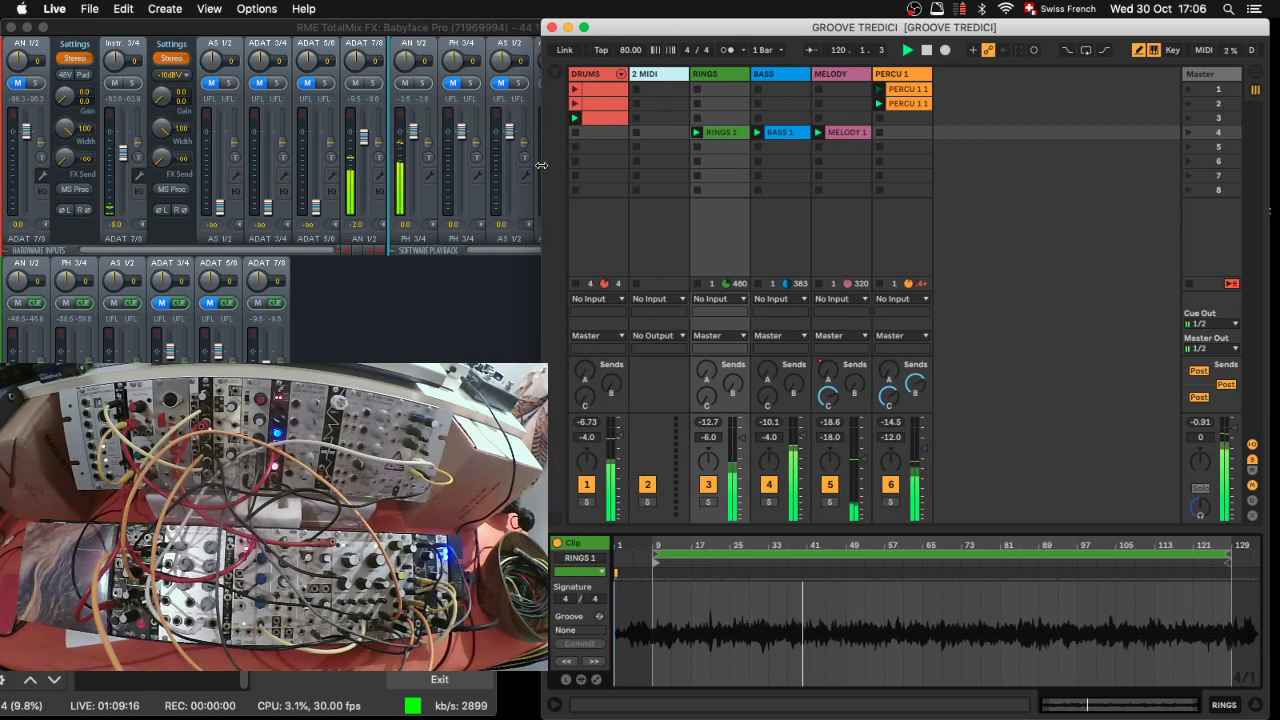
{"action": "mouse_move", "coordinate": [548, 173]}
{"action": "left_mouse_down"}
{"action": "mouse_move", "coordinate": [498, 173]}
{"action": "mouse_move", "coordinate": [536, 167]}
{"action": "left_mouse_up"}
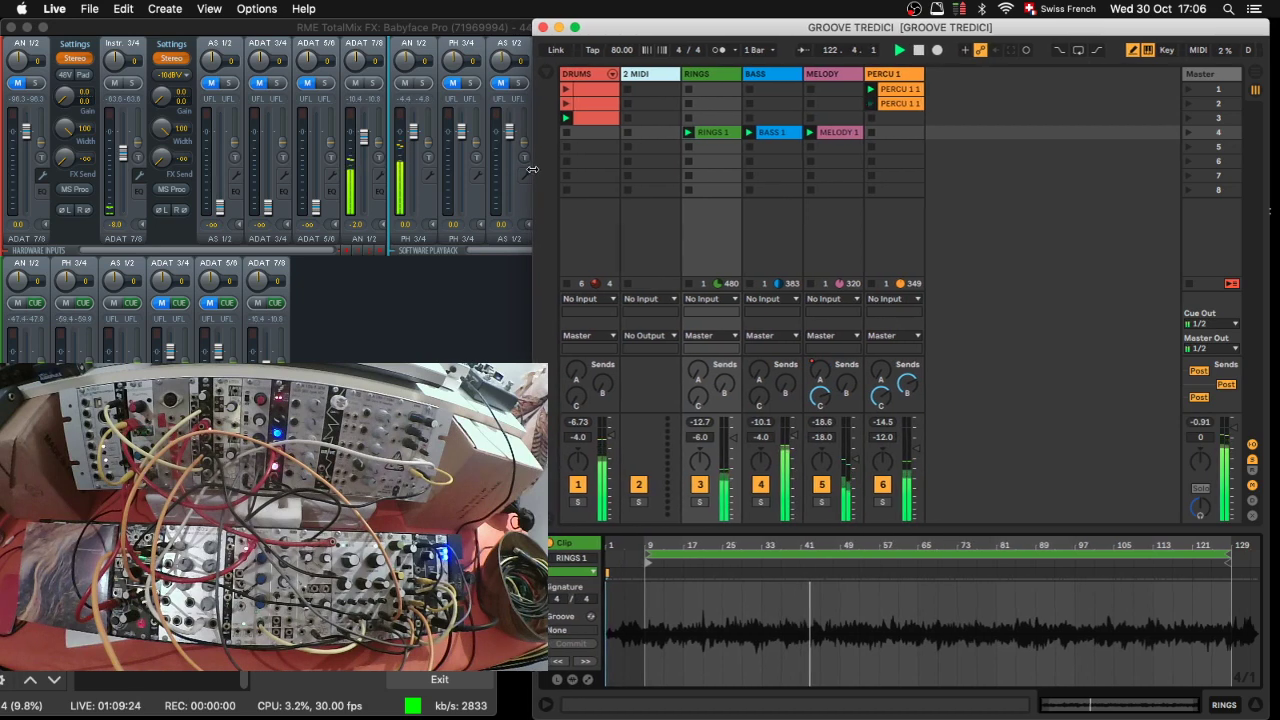
{"action": "left_click_drag", "start_coordinate": [536, 168], "coordinate": [511, 173]}
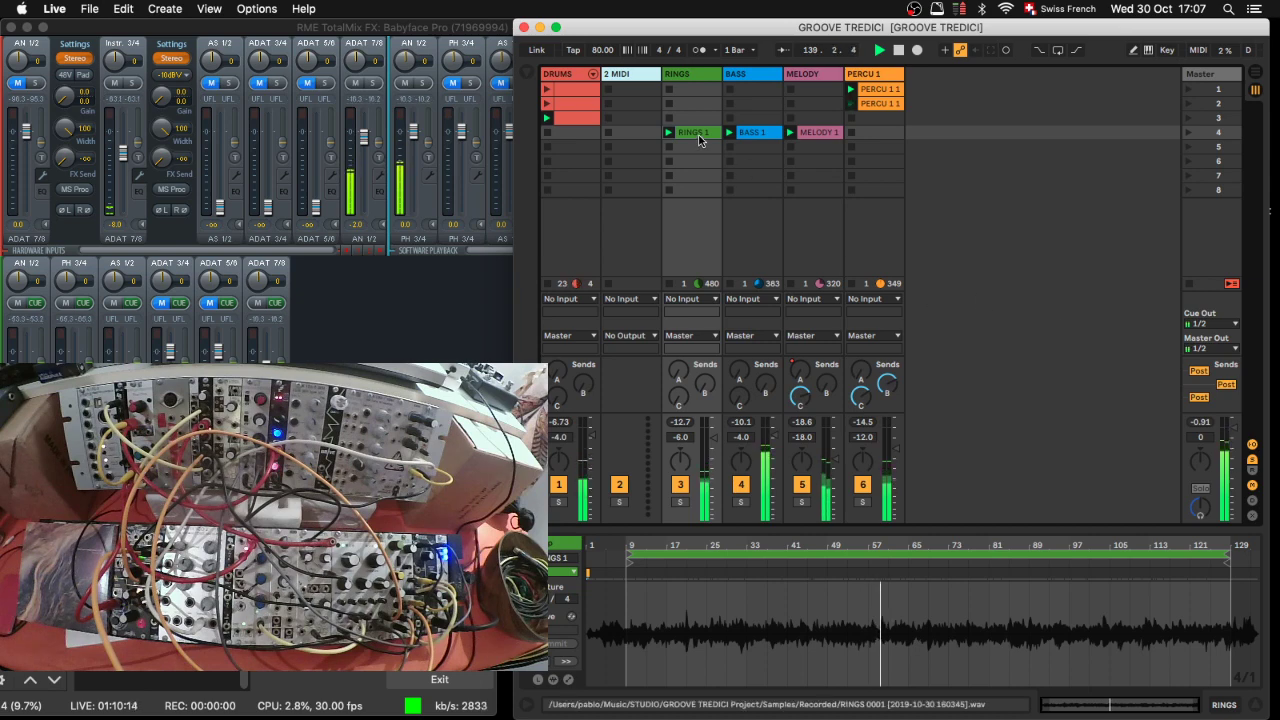
Step: Duplicate the RINGS 1 clip into scene 8 and show the copy's Mixer envelope for the A-LONG send
{"action": "left_click_drag", "start_coordinate": [699, 140], "coordinate": [697, 190]}
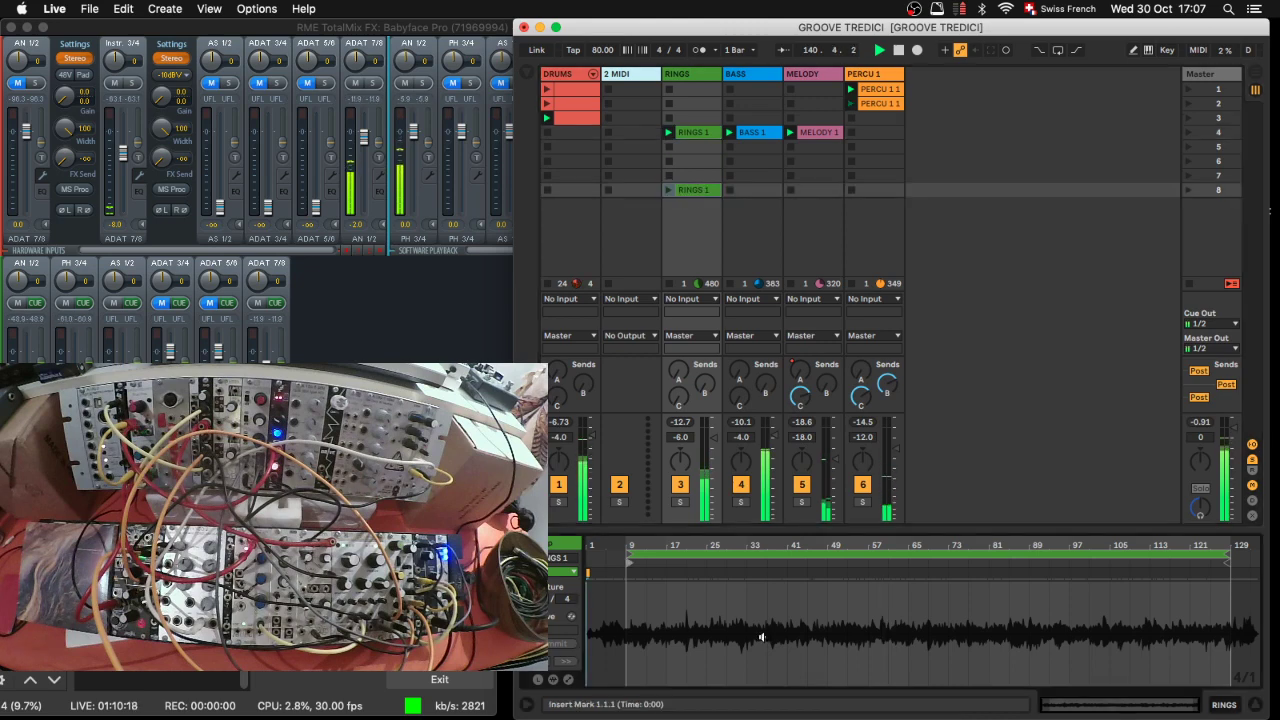
{"action": "left_click", "coordinate": [554, 680]}
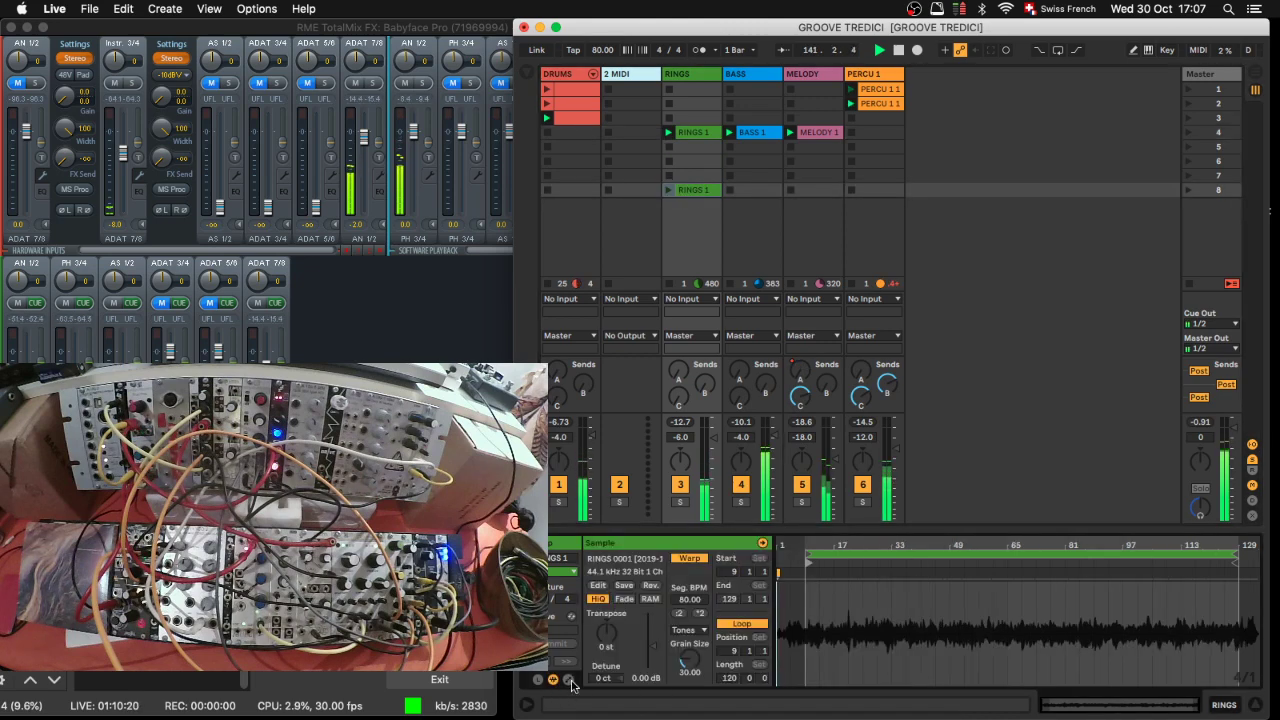
{"action": "left_click", "coordinate": [570, 680]}
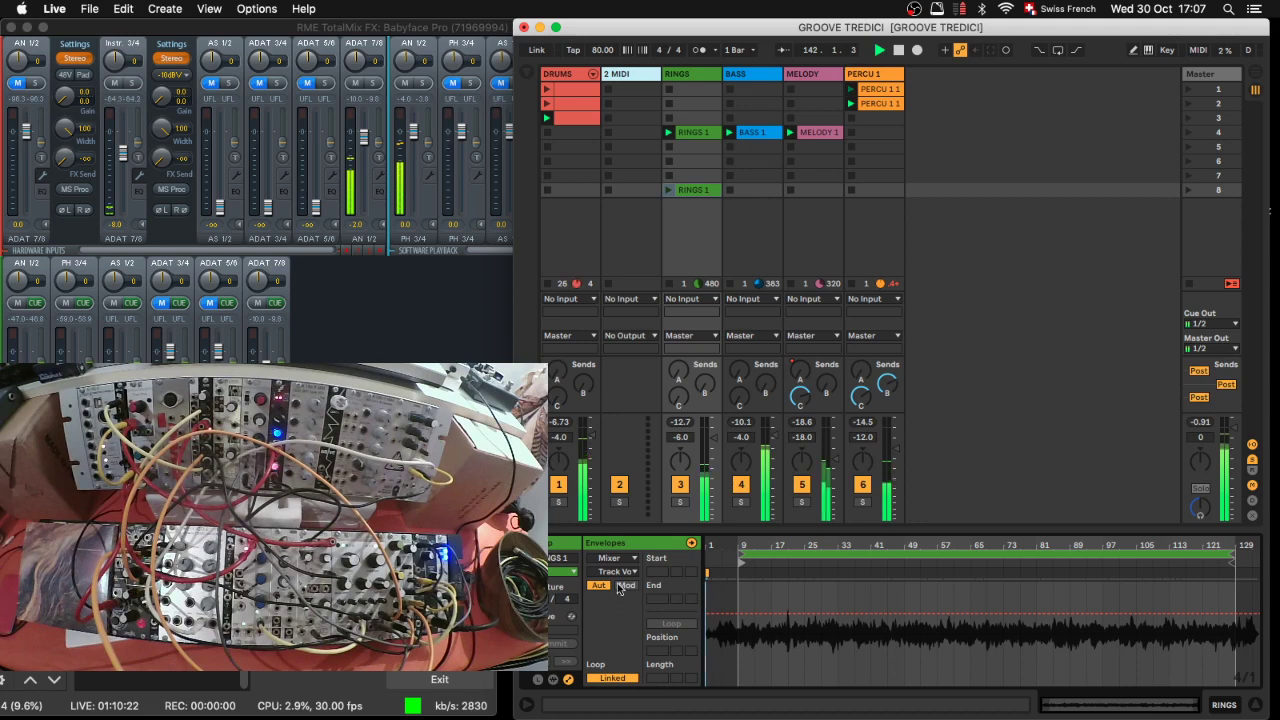
{"action": "left_click", "coordinate": [616, 572]}
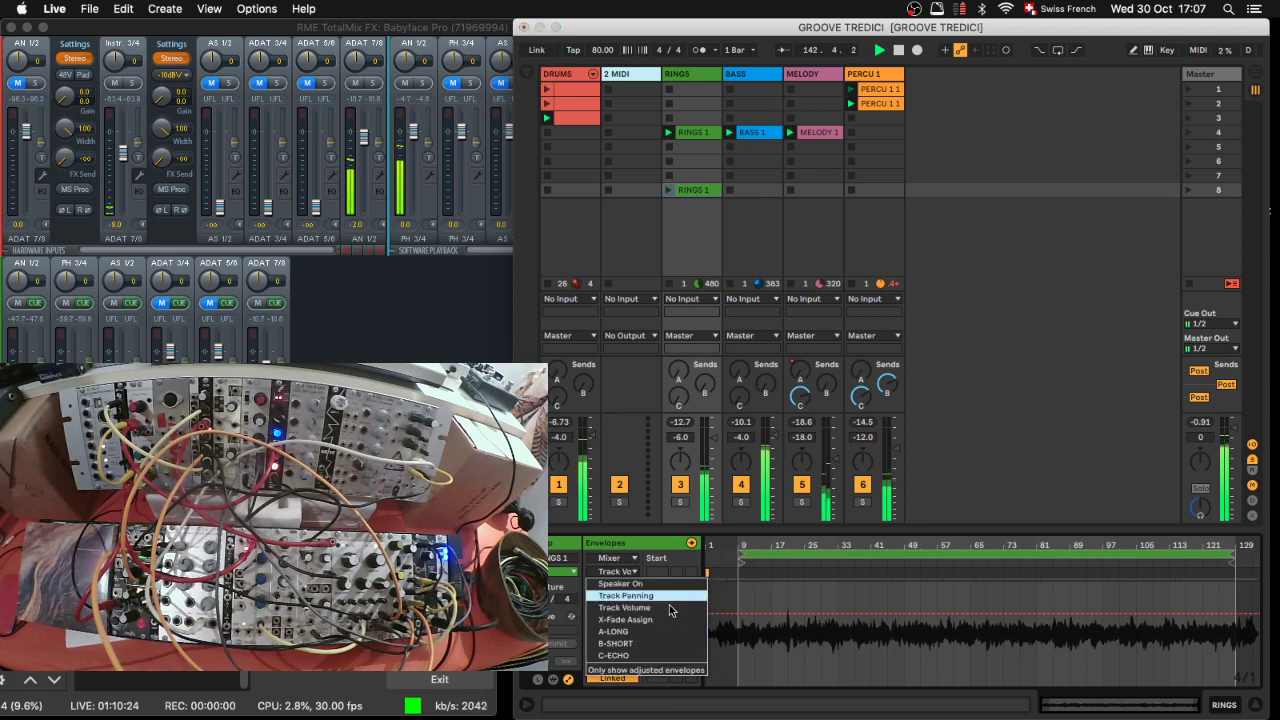
{"action": "left_click", "coordinate": [656, 638]}
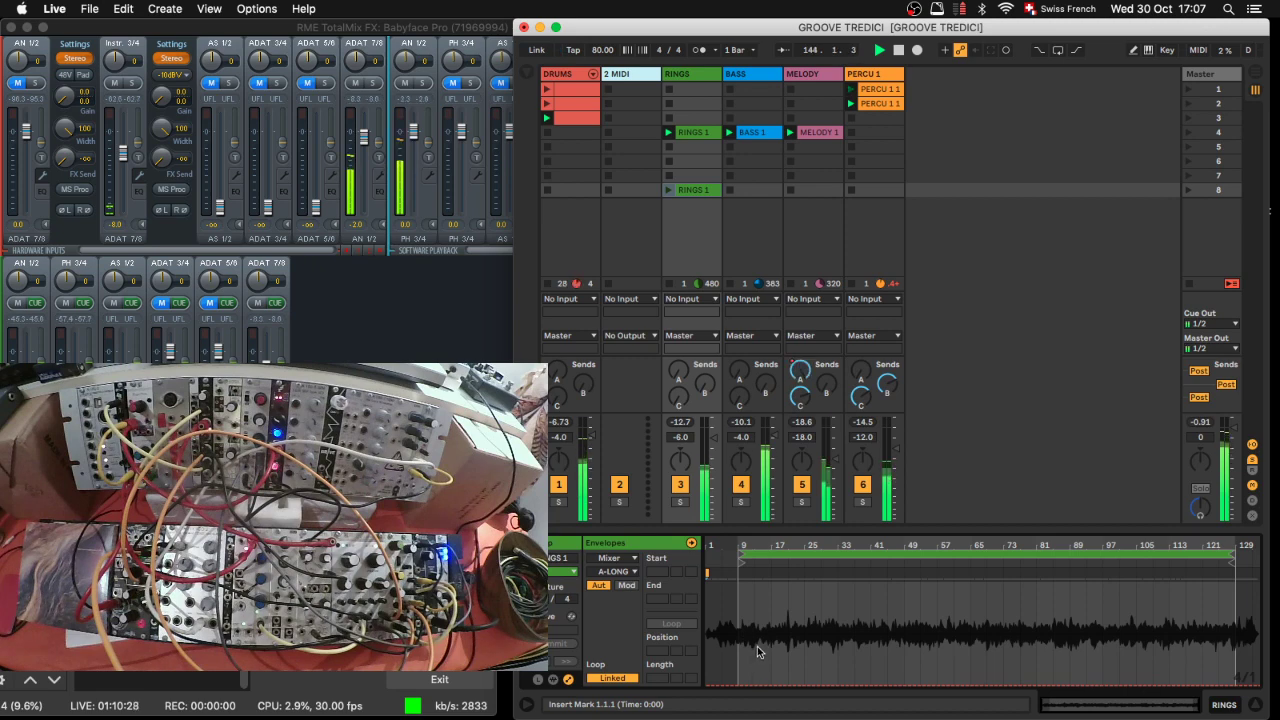
Step: Raise the scene 8 RINGS 1 clip's A-LONG send envelope to a high, constant level across the whole clip
{"action": "left_click_drag", "start_coordinate": [759, 607], "coordinate": [754, 589]}
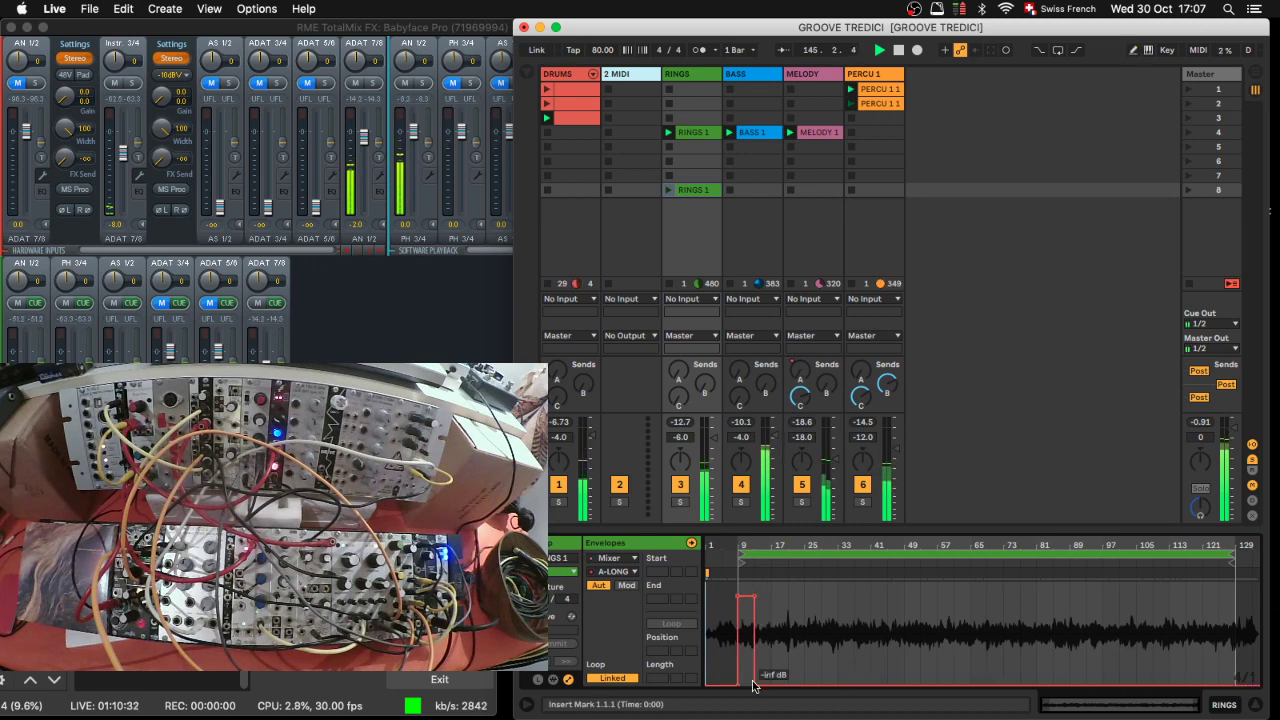
{"action": "key", "text": "ctrl+z"}
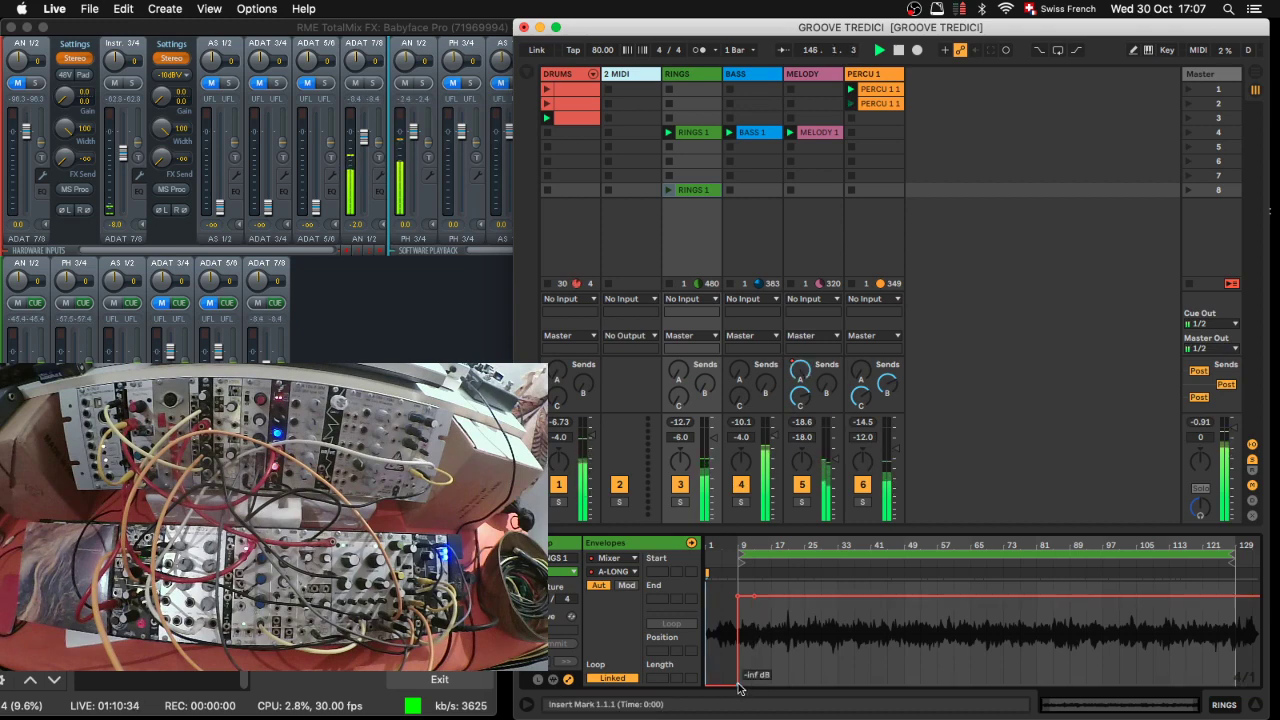
{"action": "key", "text": "ctrl+z"}
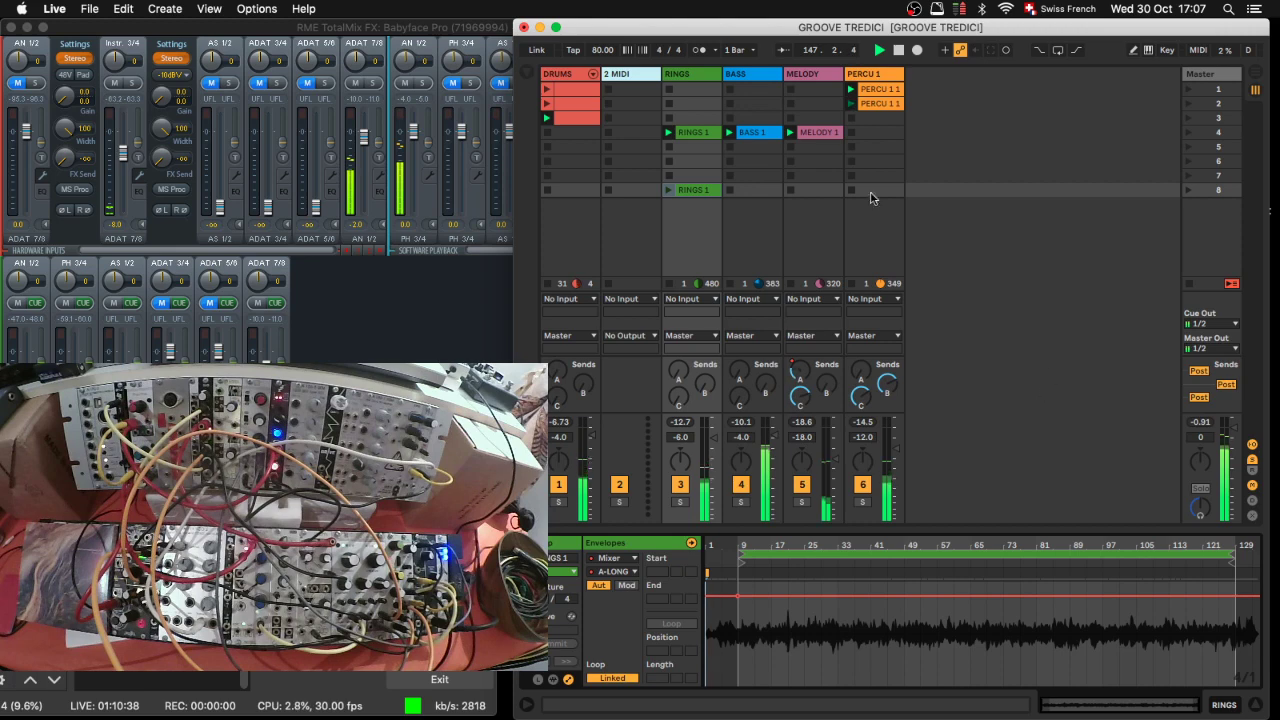
Step: Give the scene 4 RINGS 1 clip its own A-LONG send envelope, flattened to -inf dB
{"action": "left_click", "coordinate": [702, 137]}
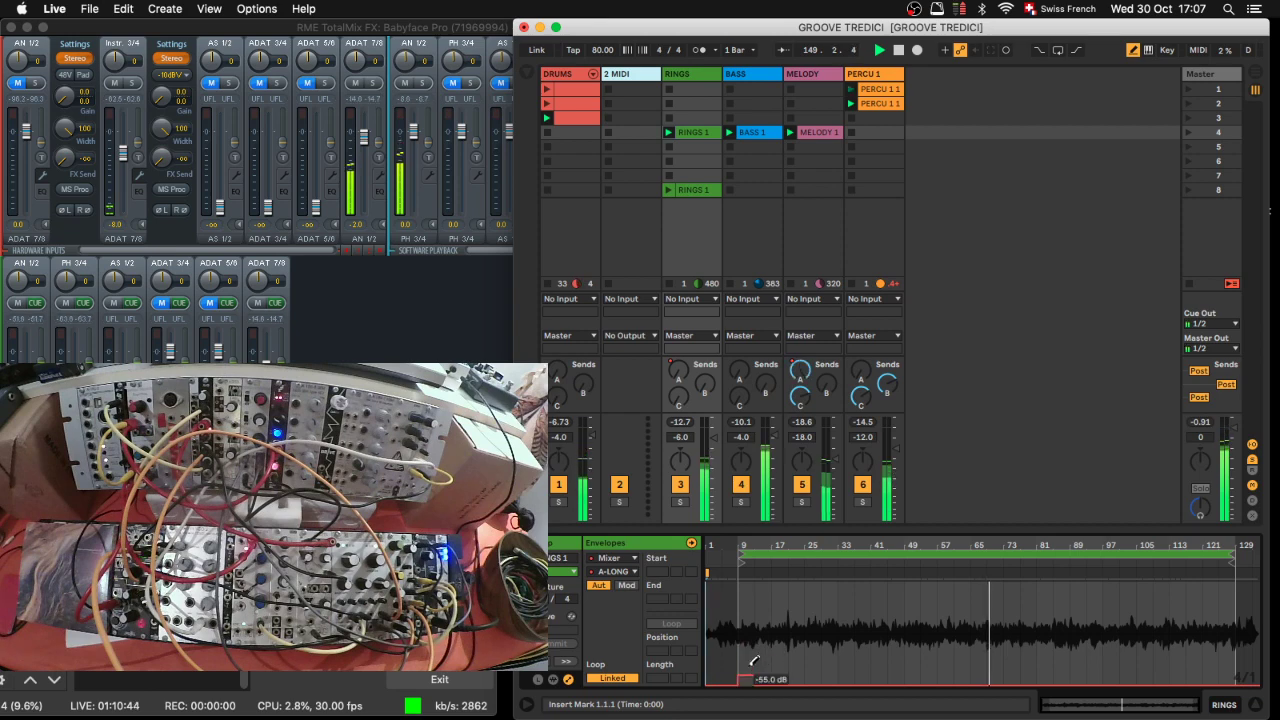
{"action": "left_click_drag", "start_coordinate": [745, 683], "coordinate": [745, 650]}
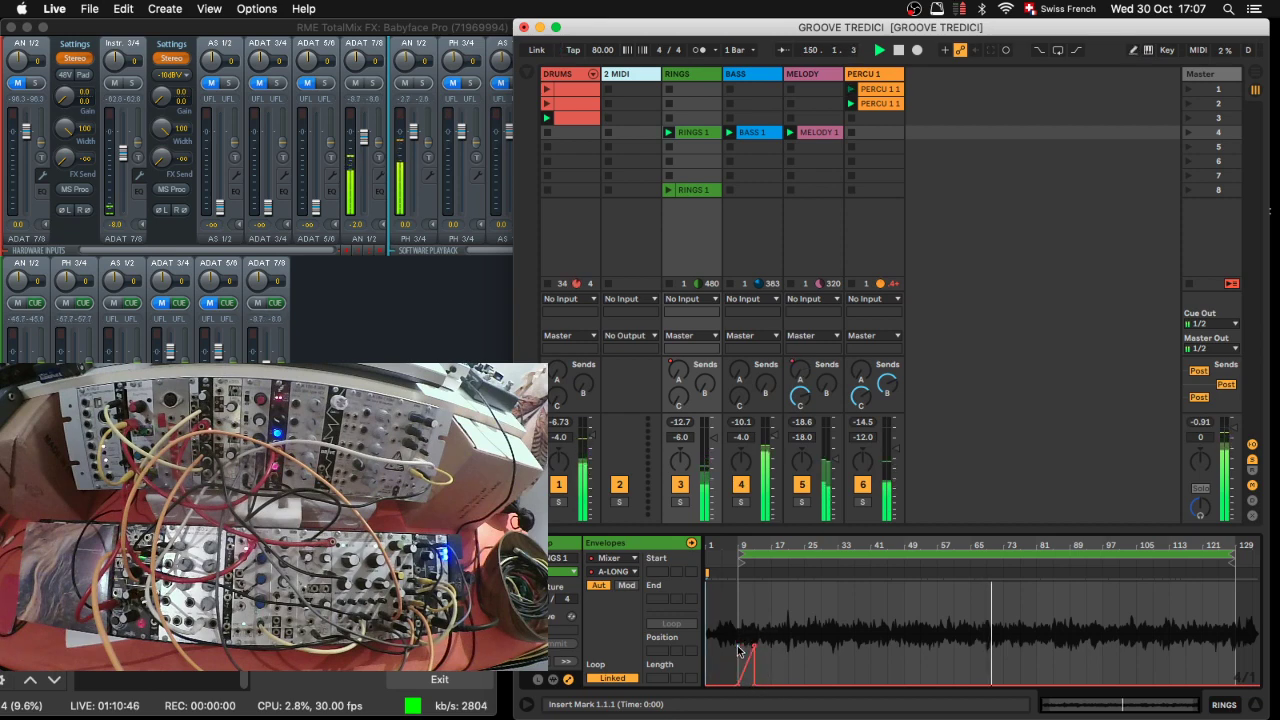
{"action": "key", "text": "super+z"}
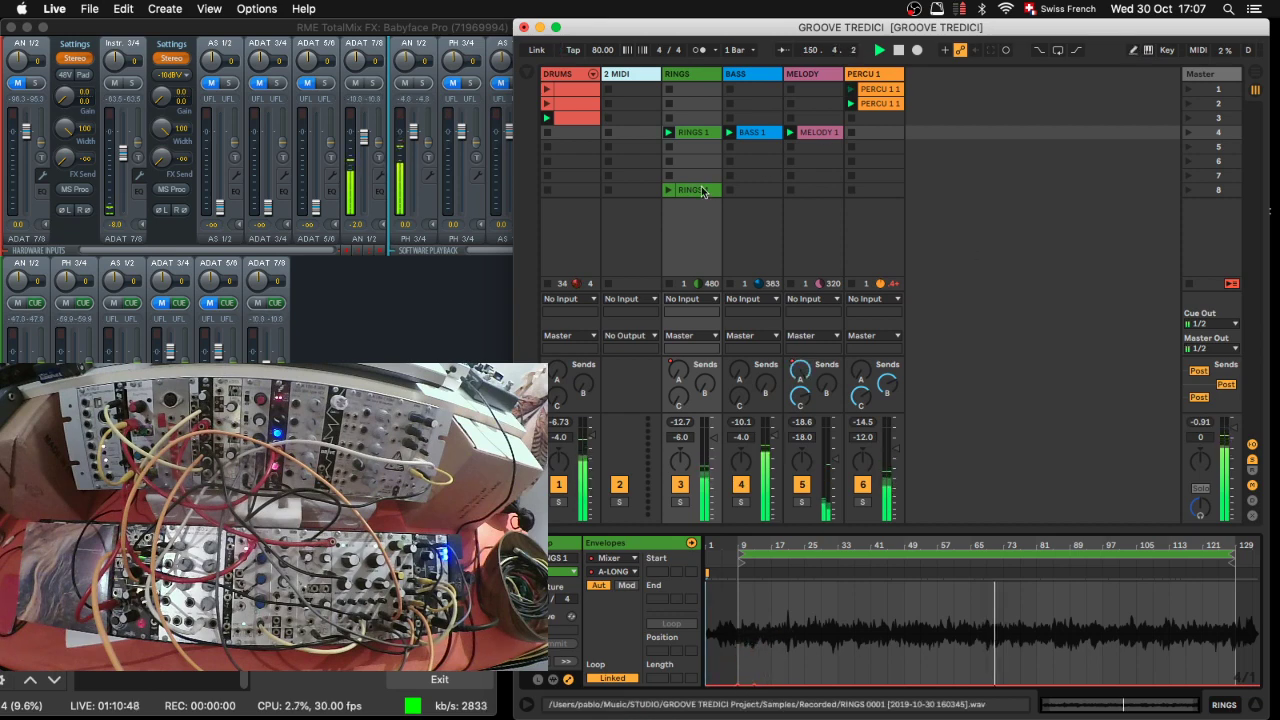
Step: Select the RINGS 1 clip in scene 8 and launch scene 8 so only that clip plays
{"action": "left_click", "coordinate": [700, 190]}
{"action": "left_click", "coordinate": [1189, 190]}
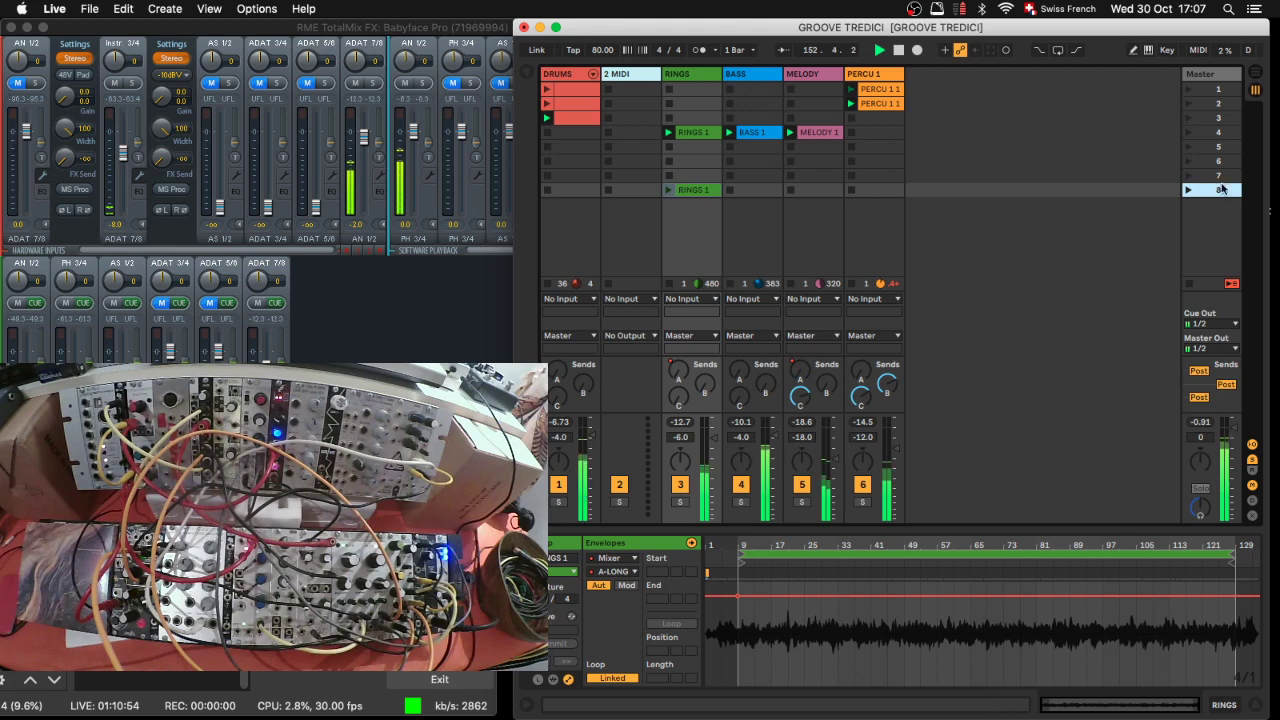
{"action": "left_click", "coordinate": [1189, 190]}
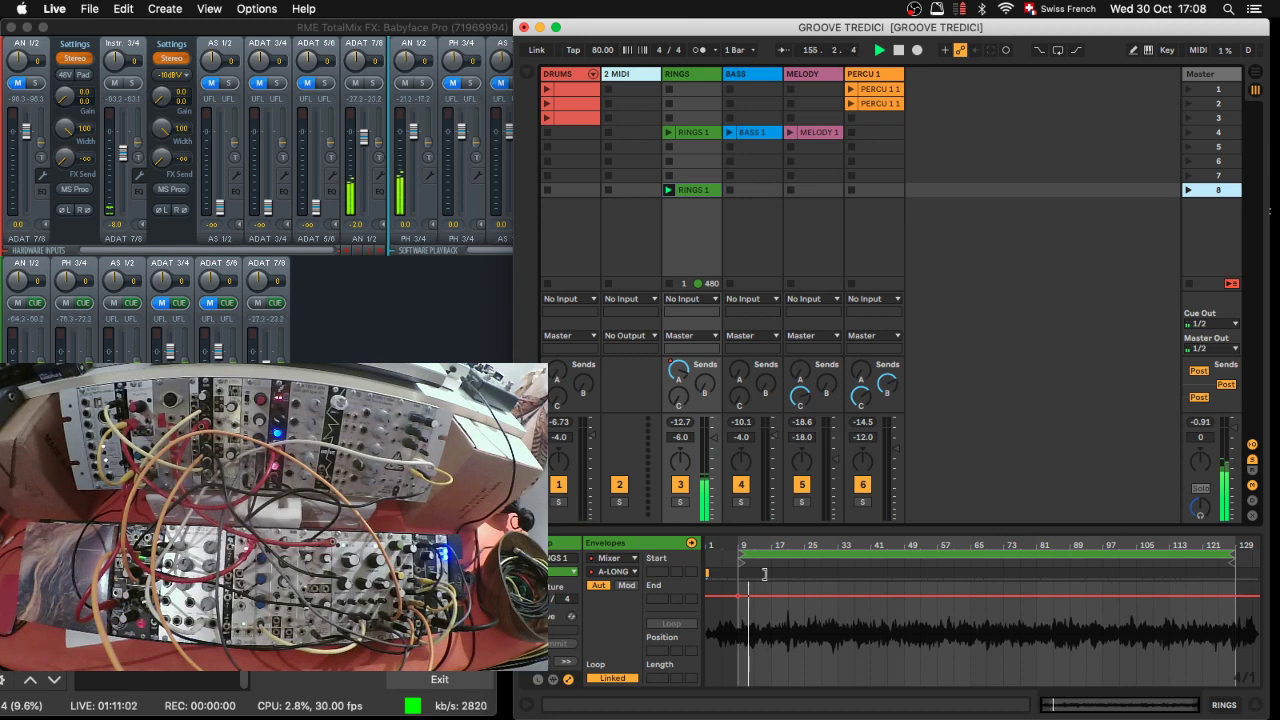
Step: Show the scene 8 RINGS 1 clip's C-ECHO send envelope and set it to a constant level somewhat below 0 dB across the clip
{"action": "left_click", "coordinate": [630, 571]}
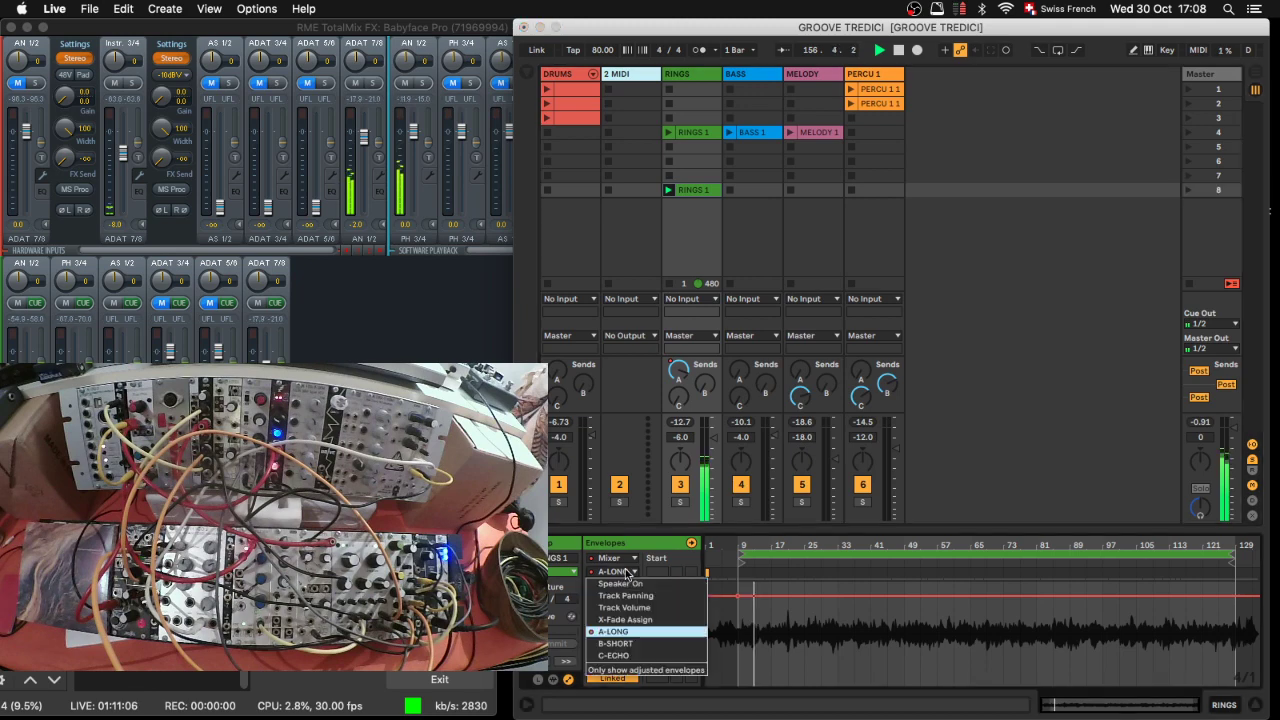
{"action": "left_click", "coordinate": [631, 656]}
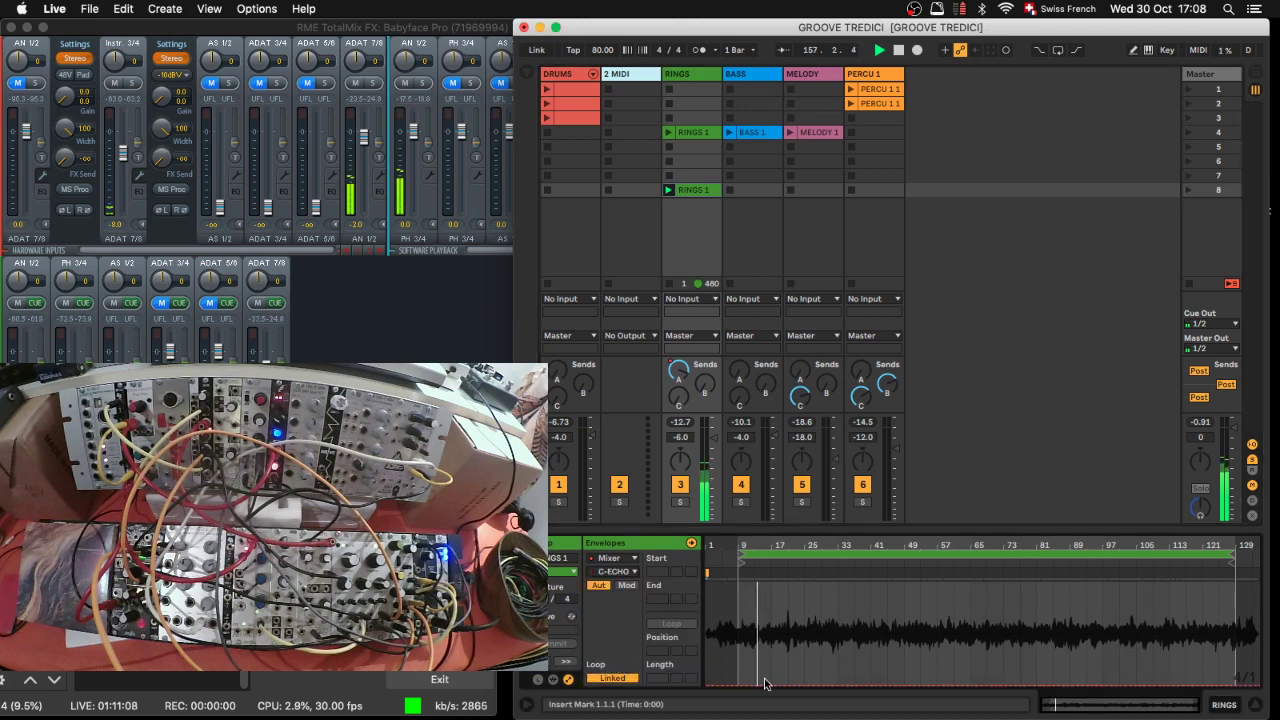
{"action": "key", "text": "b"}
{"action": "left_click_drag", "start_coordinate": [738, 653], "coordinate": [752, 684]}
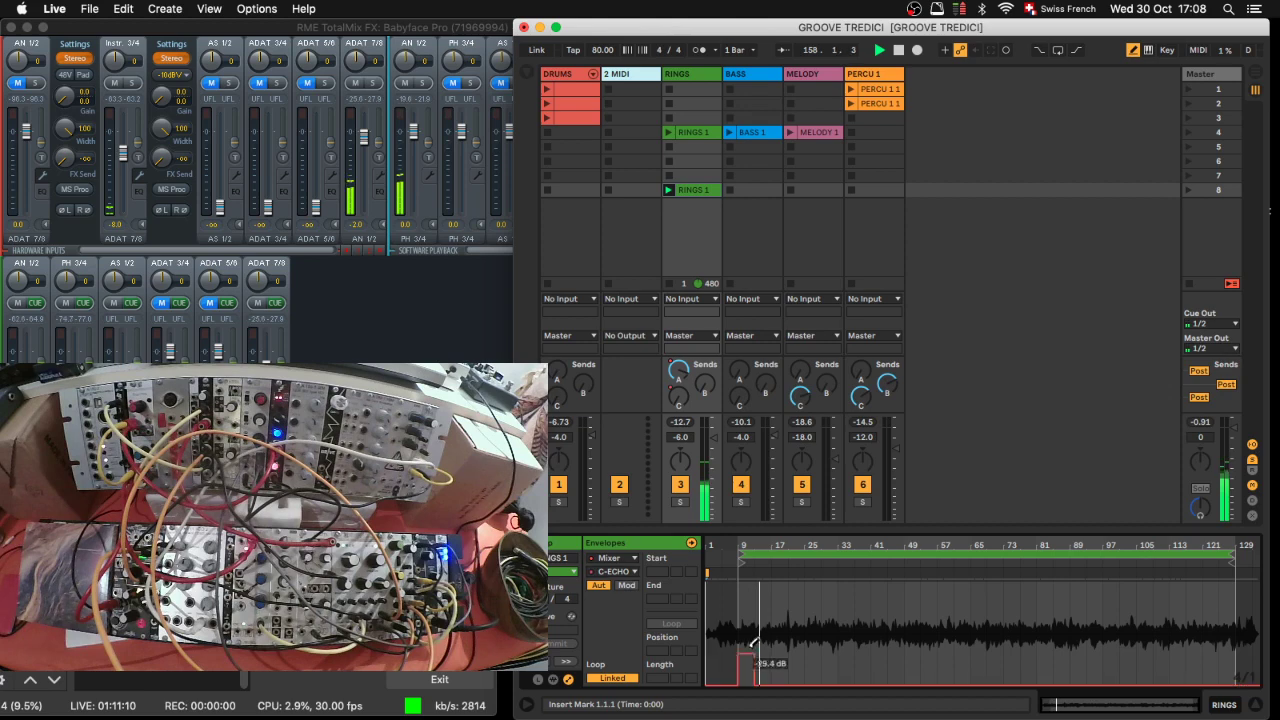
{"action": "key", "text": "b"}
{"action": "left_click", "coordinate": [738, 688]}
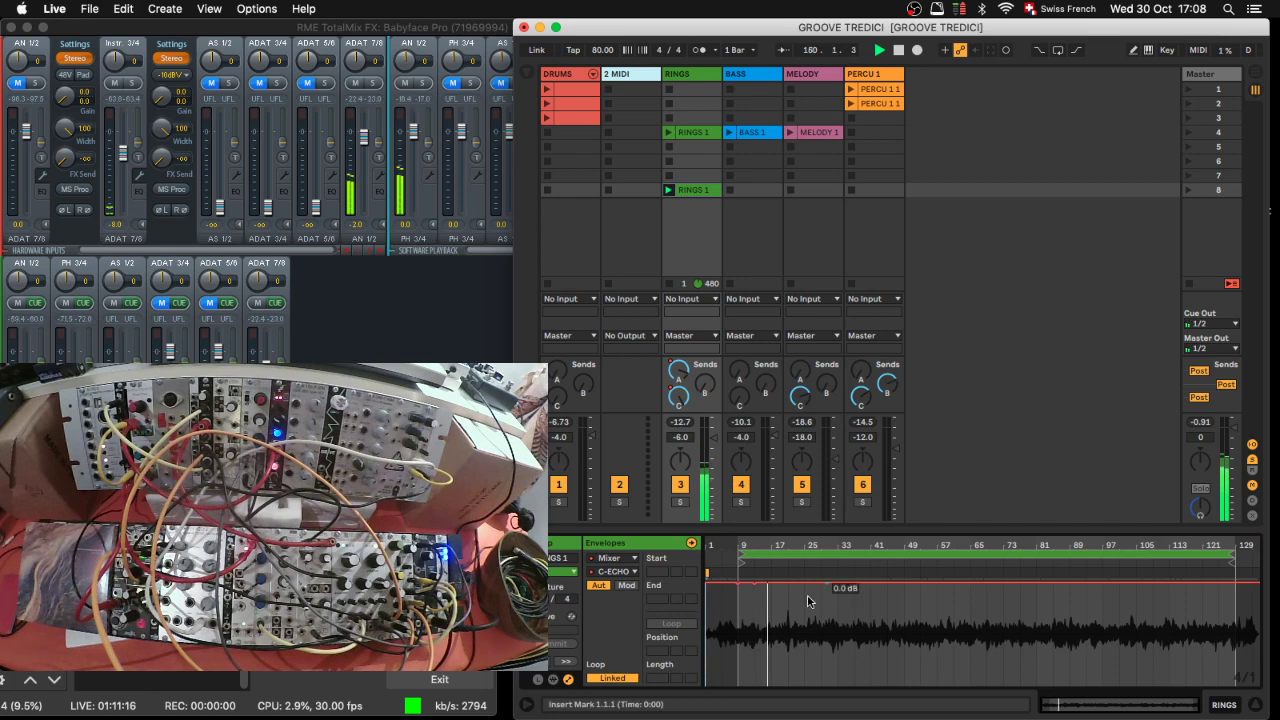
{"action": "left_click", "coordinate": [753, 585]}
{"action": "left_click_drag", "start_coordinate": [753, 585], "coordinate": [1022, 610]}
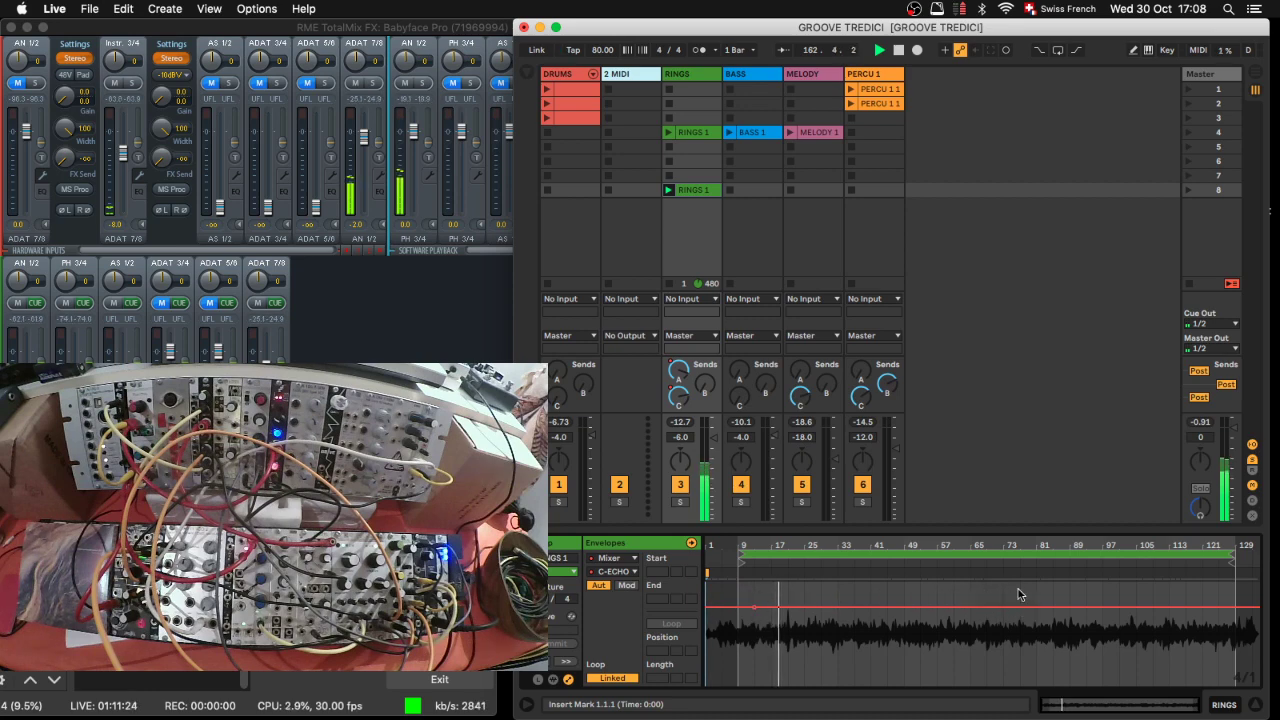
Step: Draw four short 0.0 dB peaks in the C-ECHO envelope at about bars 21, 57, 89 and 117
{"action": "key", "text": "b"}
{"action": "left_click", "coordinate": [795, 584]}
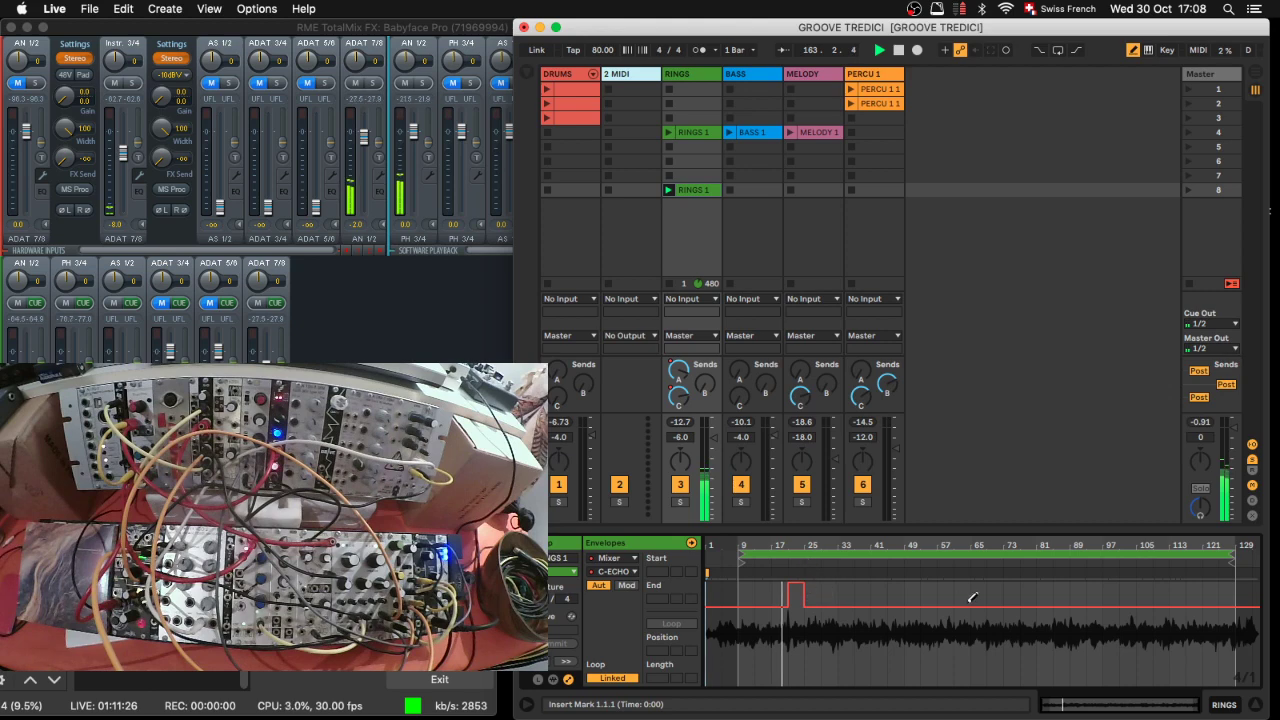
{"action": "left_click", "coordinate": [944, 584]}
{"action": "left_click", "coordinate": [1078, 584]}
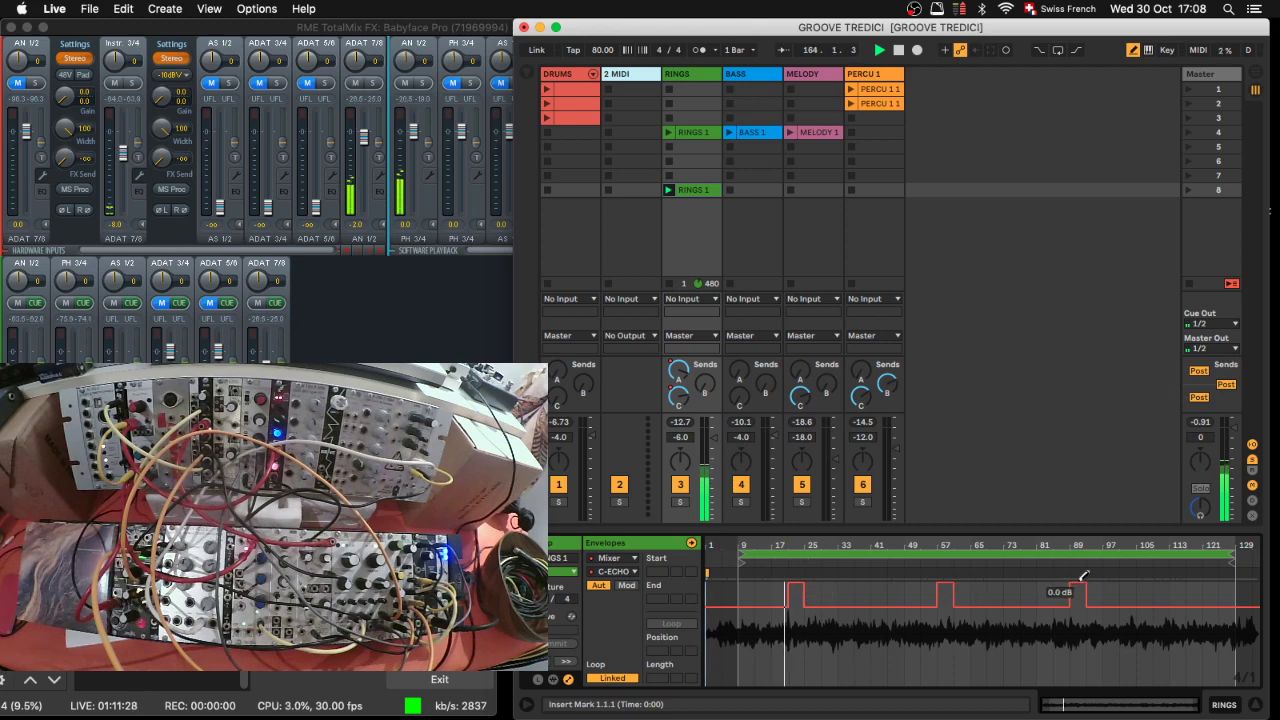
{"action": "left_click", "coordinate": [1193, 584]}
{"action": "key", "text": "b"}
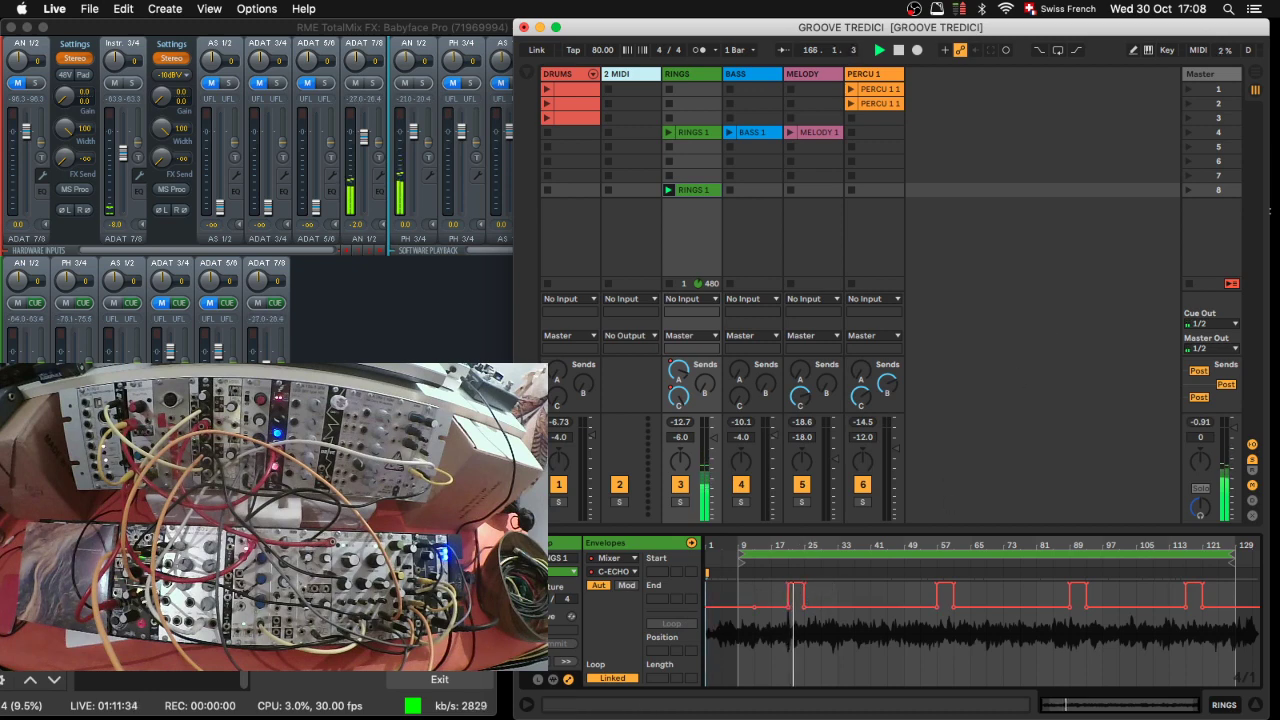
Step: Draw low C-ECHO sections right after the peaks at bars 21 and 57, returning to the base level by bars 25 and 61
{"action": "mouse_move", "coordinate": [793, 546]}
{"action": "left_mouse_down"}
{"action": "mouse_move", "coordinate": [797, 603]}
{"action": "mouse_move", "coordinate": [840, 645]}
{"action": "left_mouse_up"}
{"action": "key", "text": "b"}
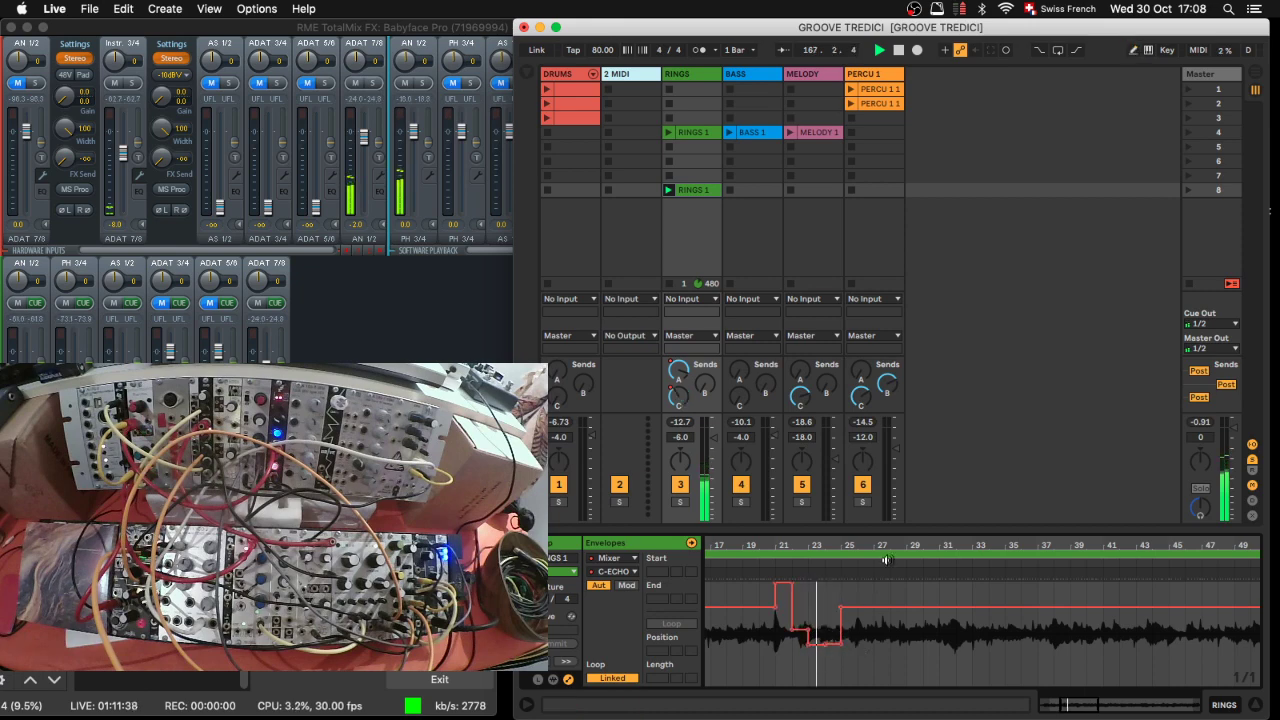
{"action": "scroll", "coordinate": [1018, 641], "scroll_direction": "right", "scroll_amount": 10}
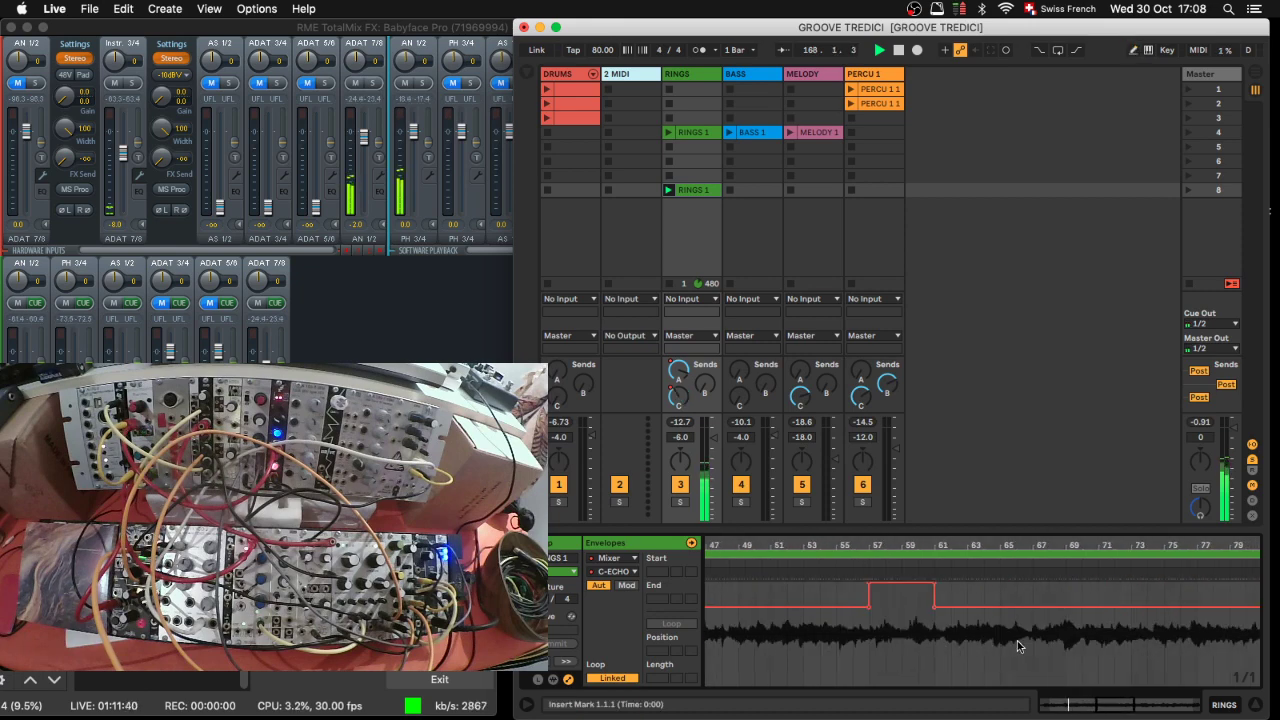
{"action": "key", "text": "b"}
{"action": "left_click", "coordinate": [908, 632]}
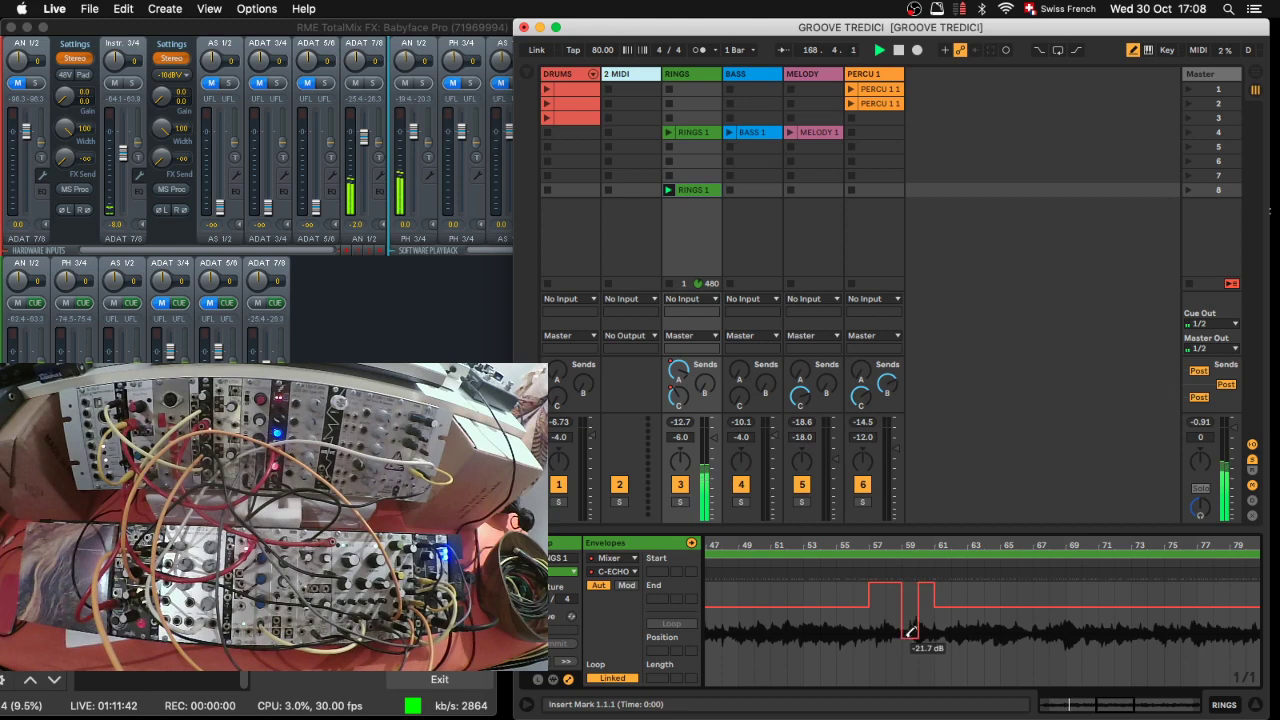
{"action": "mouse_move", "coordinate": [908, 632]}
{"action": "left_mouse_down"}
{"action": "mouse_move", "coordinate": [888, 640]}
{"action": "mouse_move", "coordinate": [933, 640]}
{"action": "left_mouse_up"}
{"action": "key", "text": "b"}
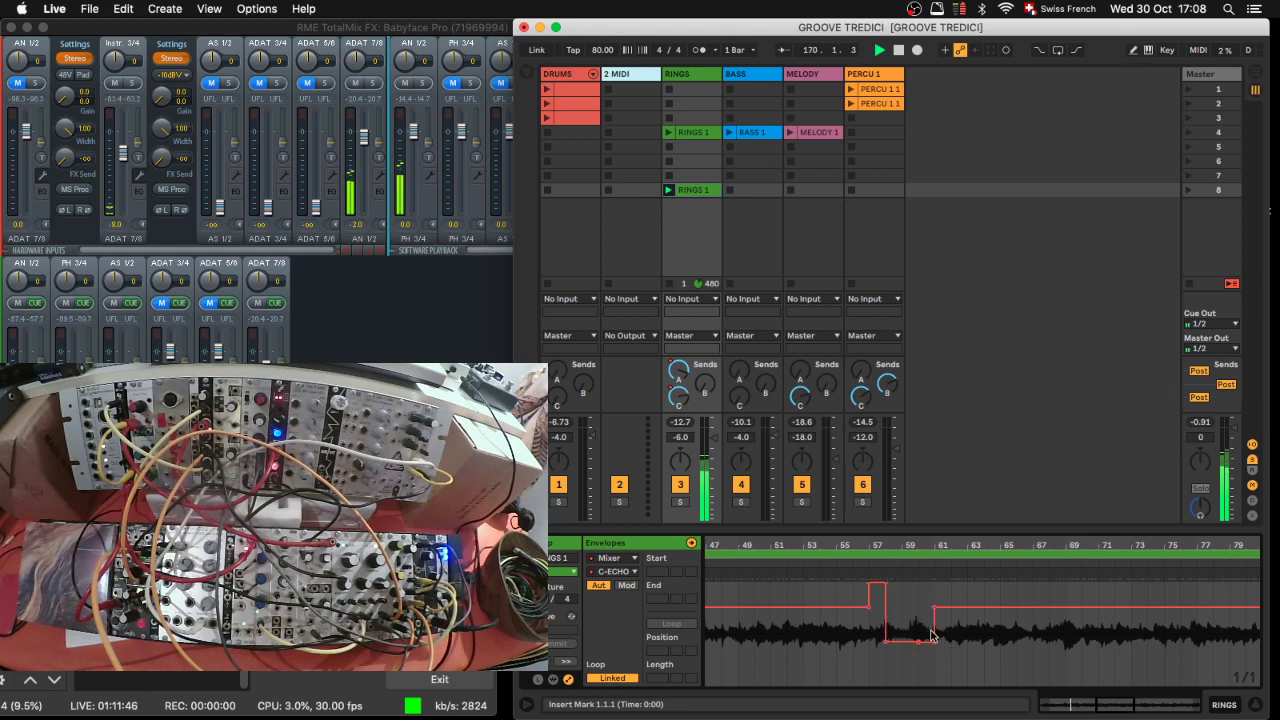
Step: Draw C-ECHO dips after the peaks at bars 89 and 117, at about -19.8 dB and -18.0 dB
{"action": "scroll", "coordinate": [930, 635], "scroll_direction": "right", "scroll_amount": 10}
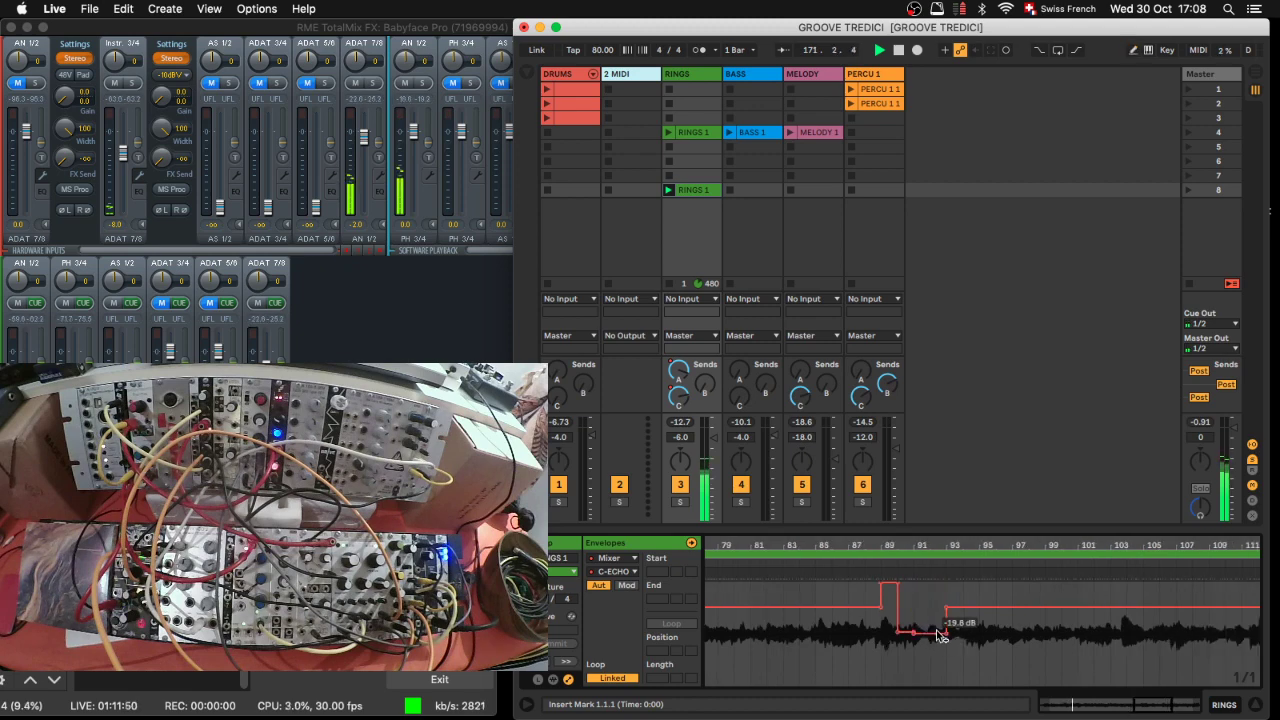
{"action": "scroll", "coordinate": [937, 636], "scroll_direction": "right", "scroll_amount": 7}
{"action": "scroll", "coordinate": [937, 636], "scroll_direction": "right", "scroll_amount": 1}
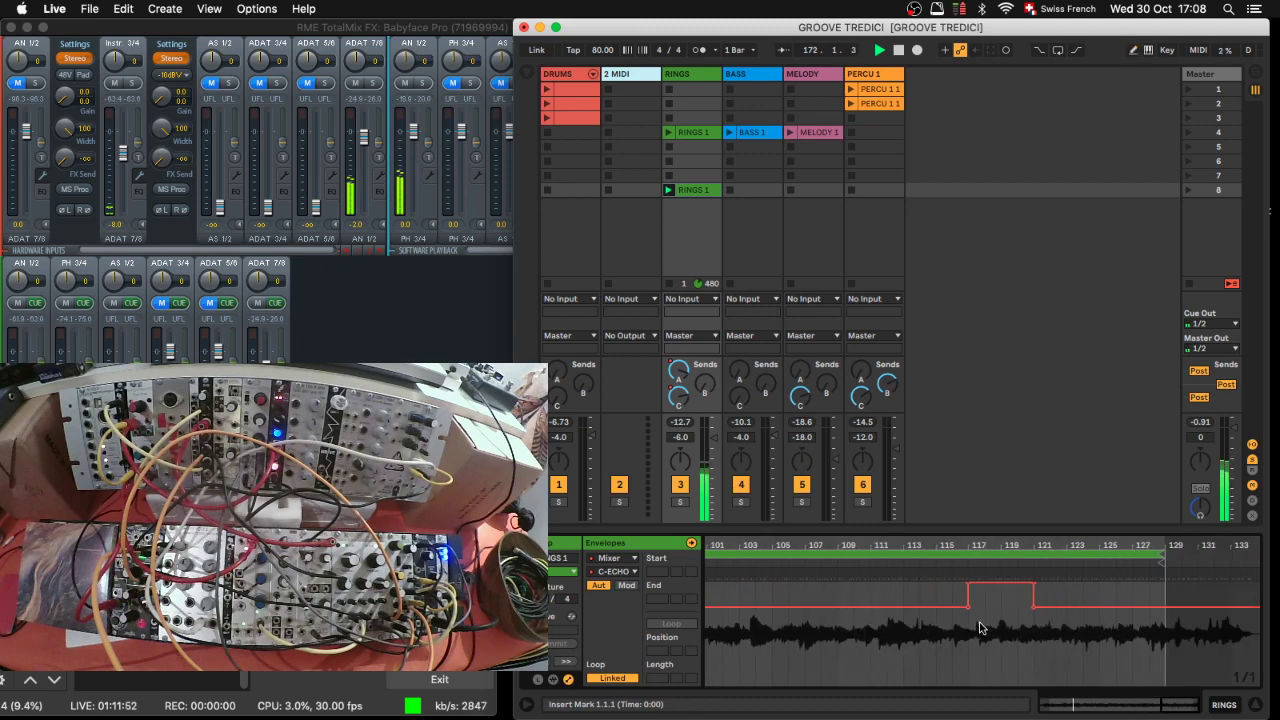
{"action": "key", "text": "b"}
{"action": "left_click_drag", "start_coordinate": [1001, 624], "coordinate": [1025, 629]}
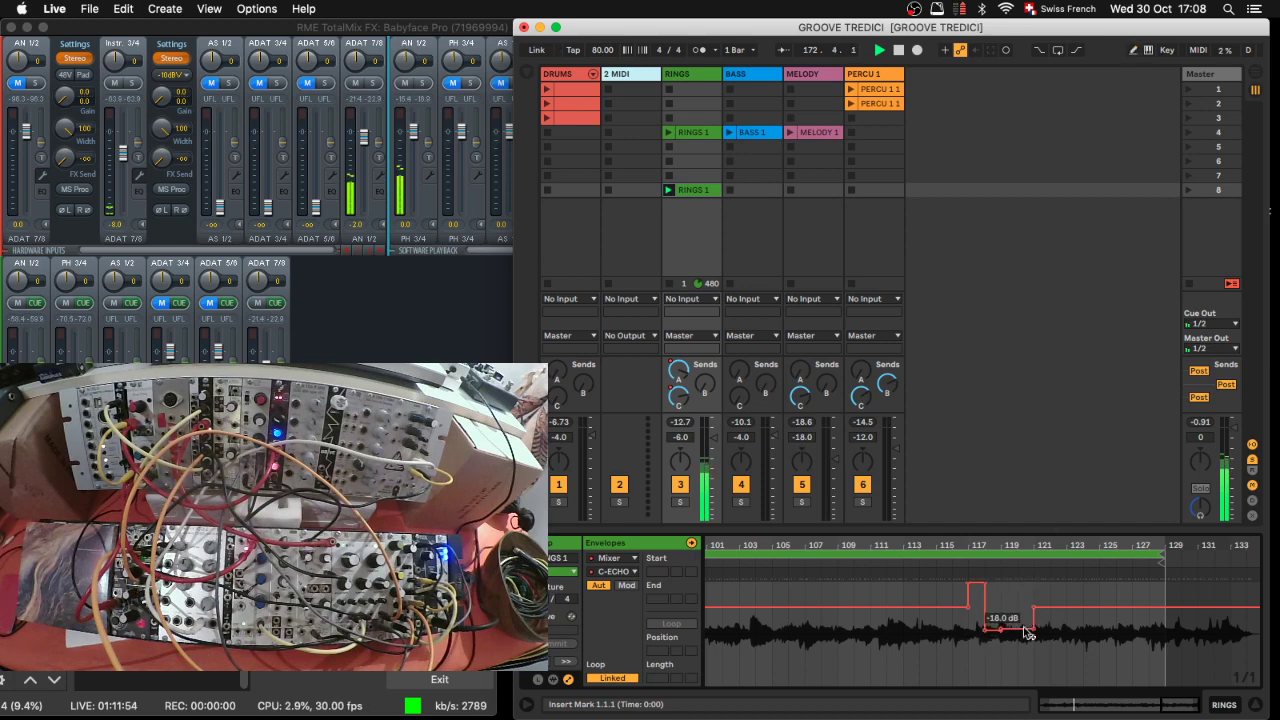
{"action": "key", "text": "b"}
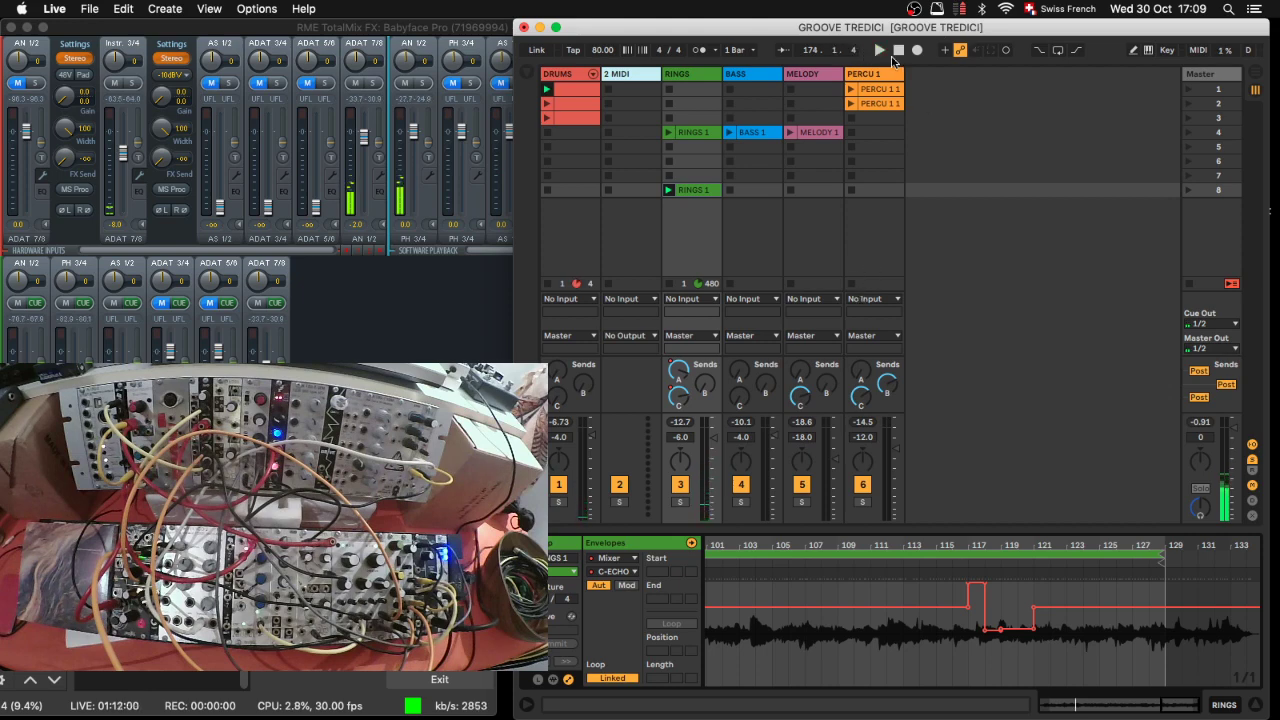
Step: Restart playback and draw a very short full-level C-ECHO peak at the clip's loop start on bar 9
{"action": "key", "text": "space"}
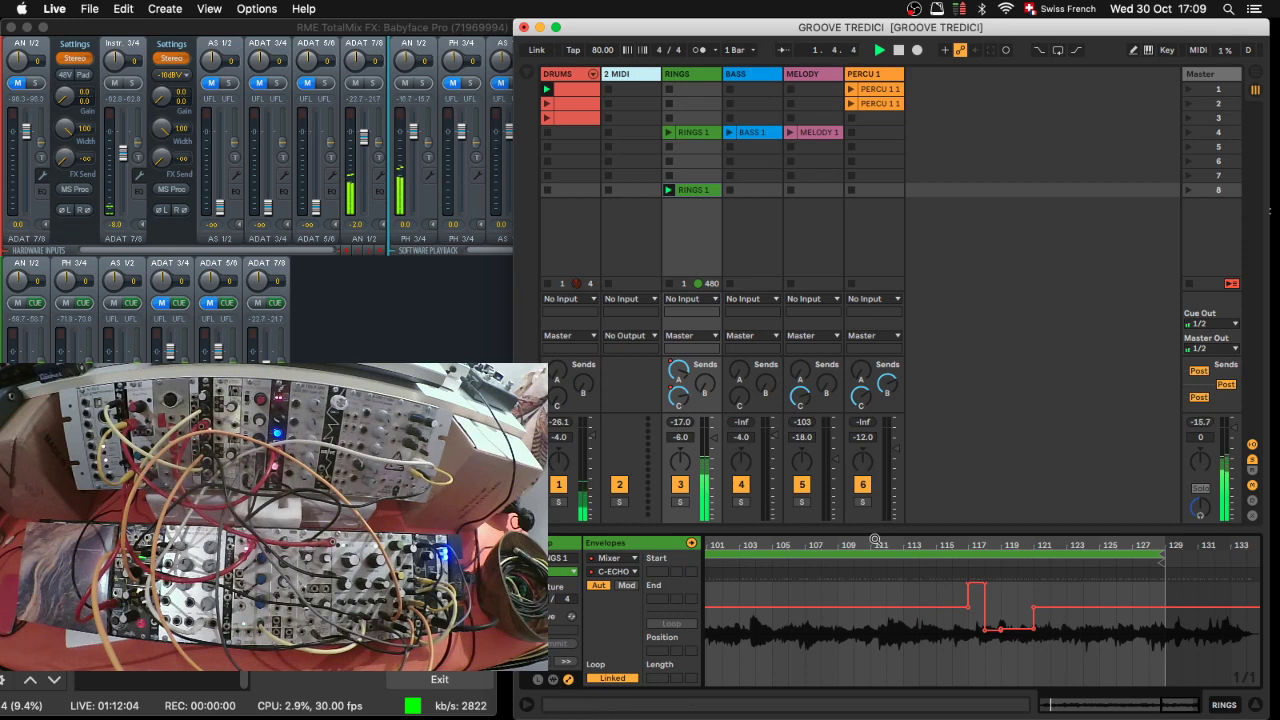
{"action": "left_click_drag", "start_coordinate": [1162, 556], "coordinate": [1162, 542]}
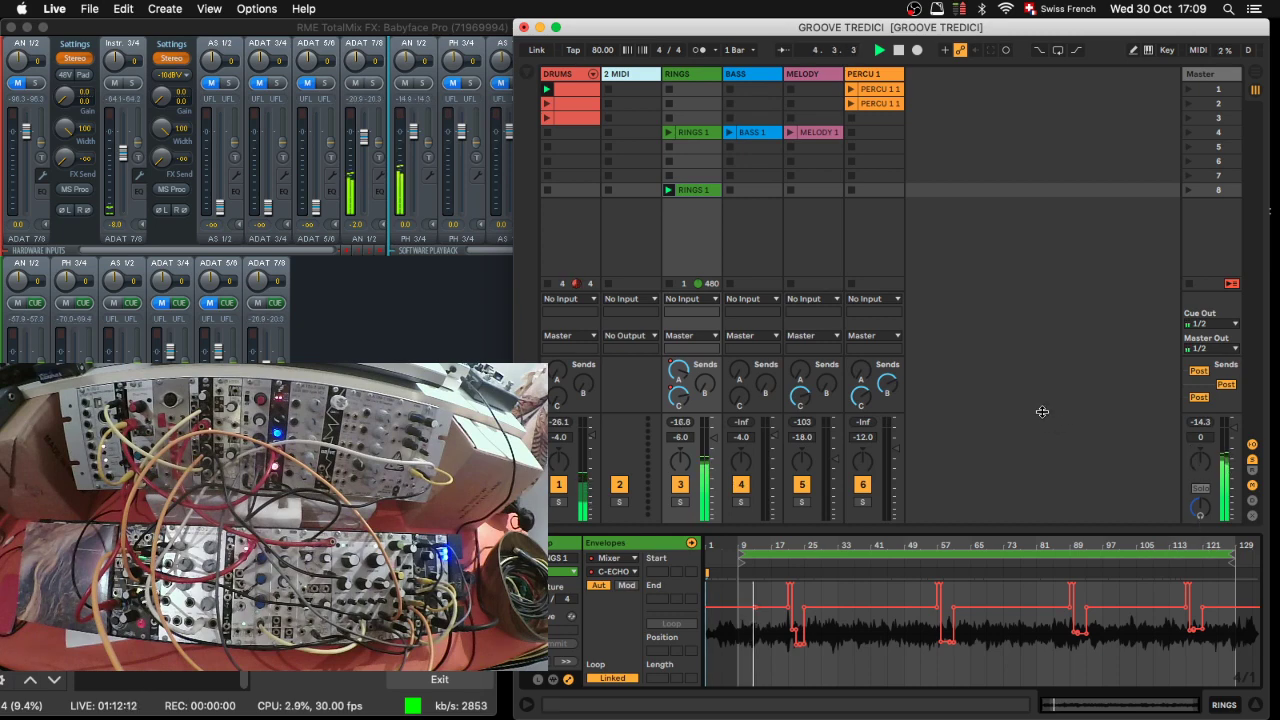
{"action": "left_click_drag", "start_coordinate": [740, 542], "coordinate": [752, 628]}
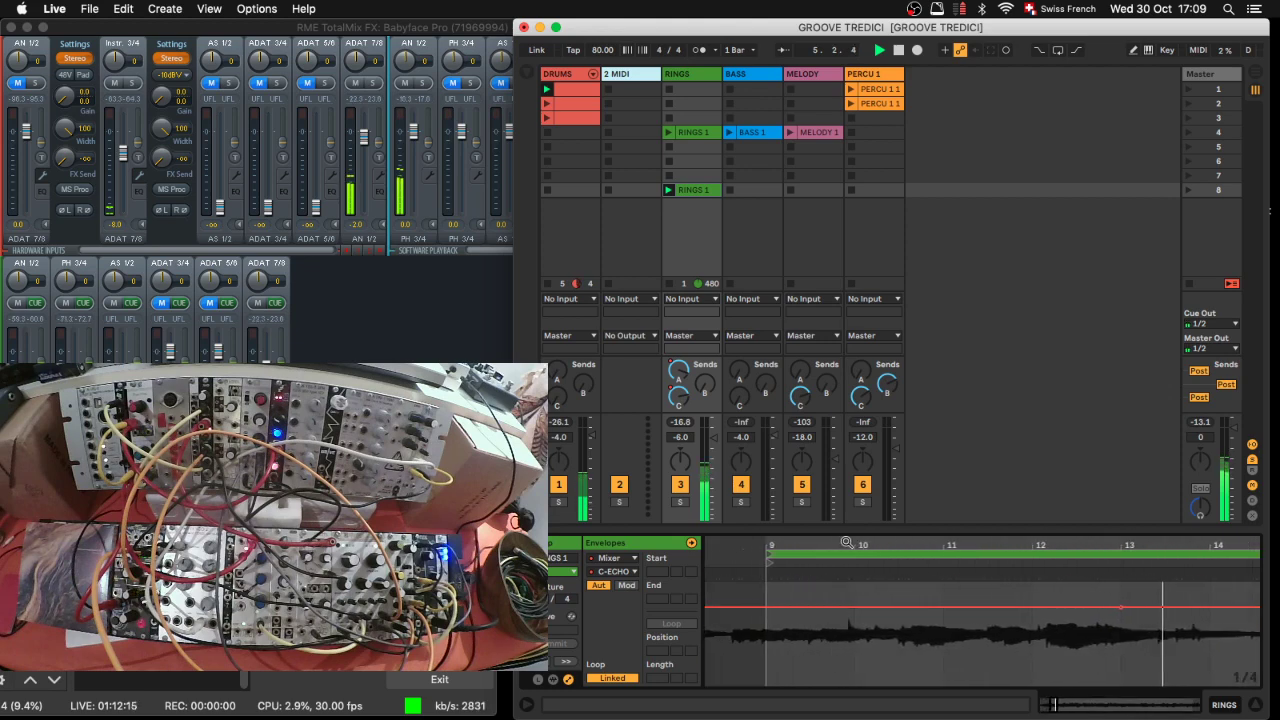
{"action": "key", "text": "b"}
{"action": "left_click", "coordinate": [779, 593]}
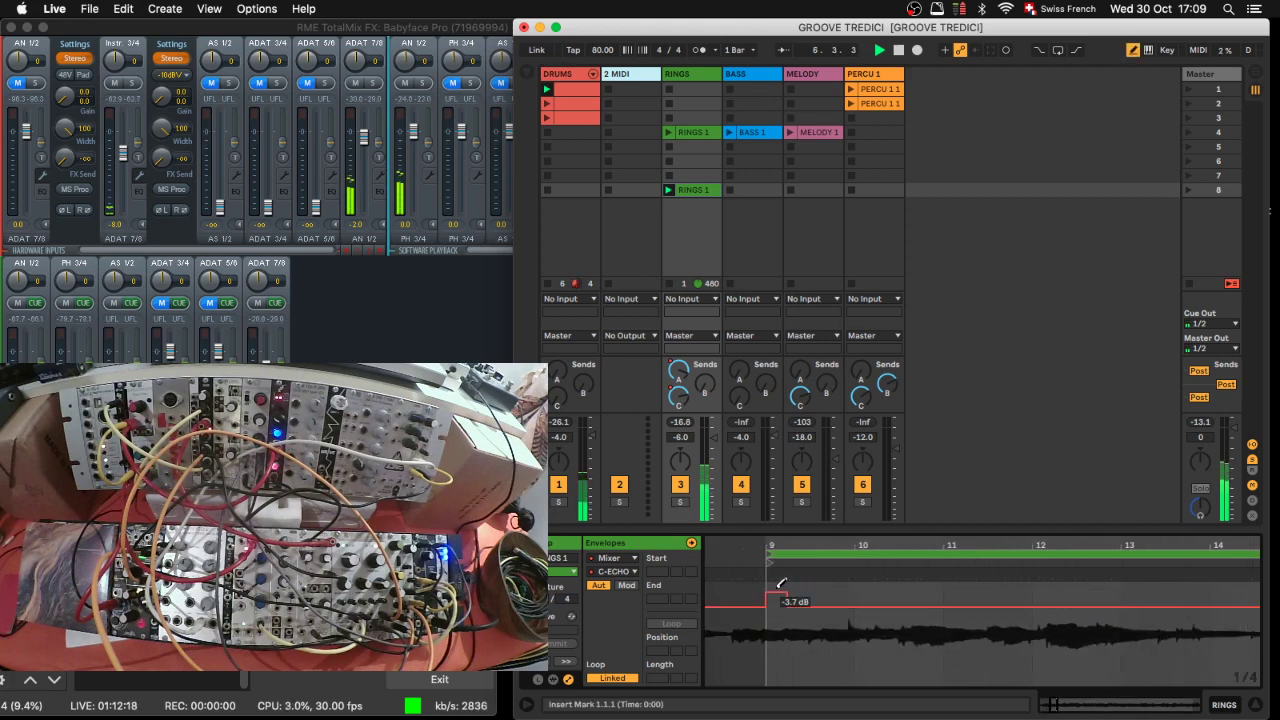
{"action": "left_click", "coordinate": [781, 583]}
{"action": "key", "text": "b"}
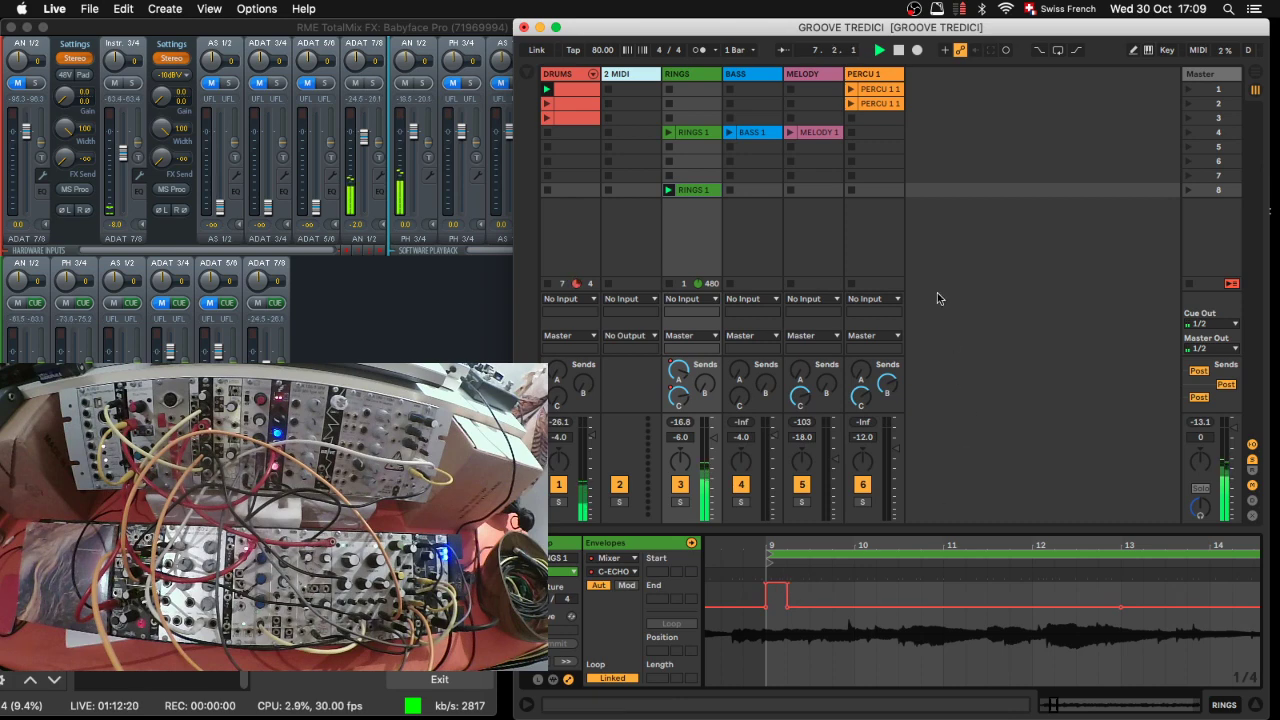
{"action": "mouse_move", "coordinate": [715, 545]}
{"action": "left_mouse_down"}
{"action": "mouse_move", "coordinate": [715, 530]}
{"action": "mouse_move", "coordinate": [715, 541]}
{"action": "left_mouse_up"}
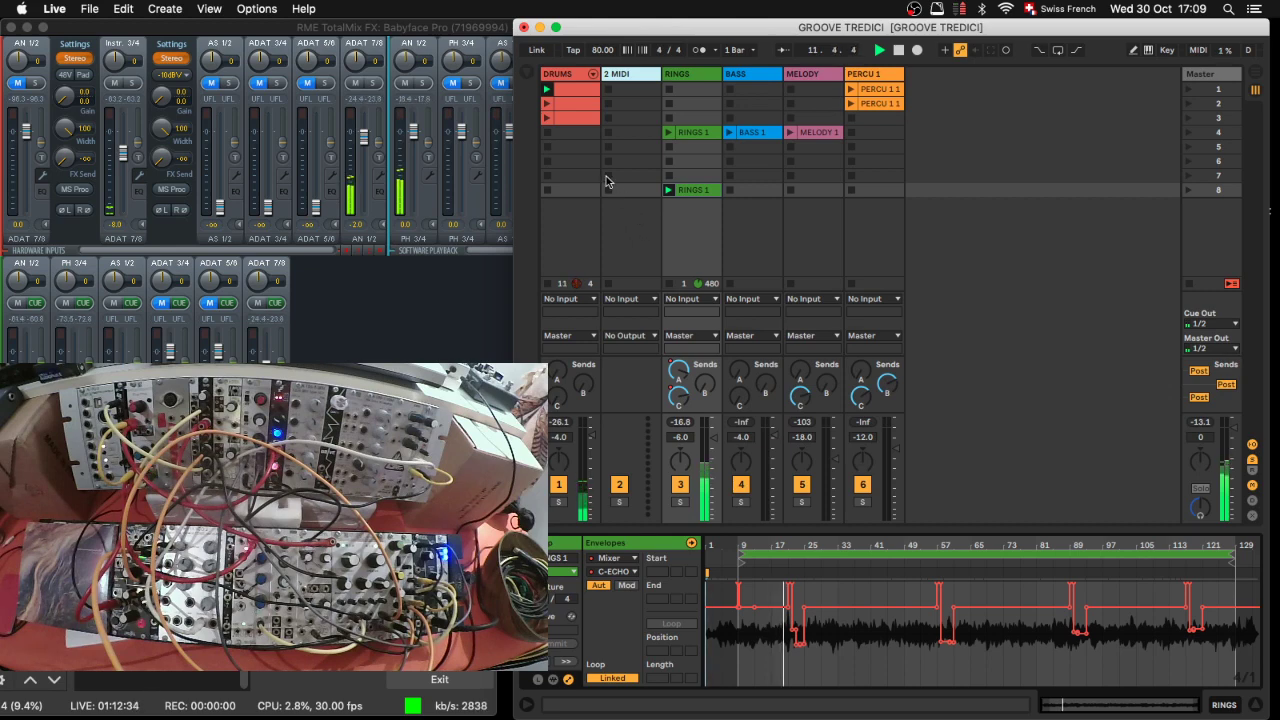
Step: Launch the third DRUMS clip, the BASS 1 clip and the second PERCU 1 clip alongside the playing RINGS clip
{"action": "left_click", "coordinate": [547, 119]}
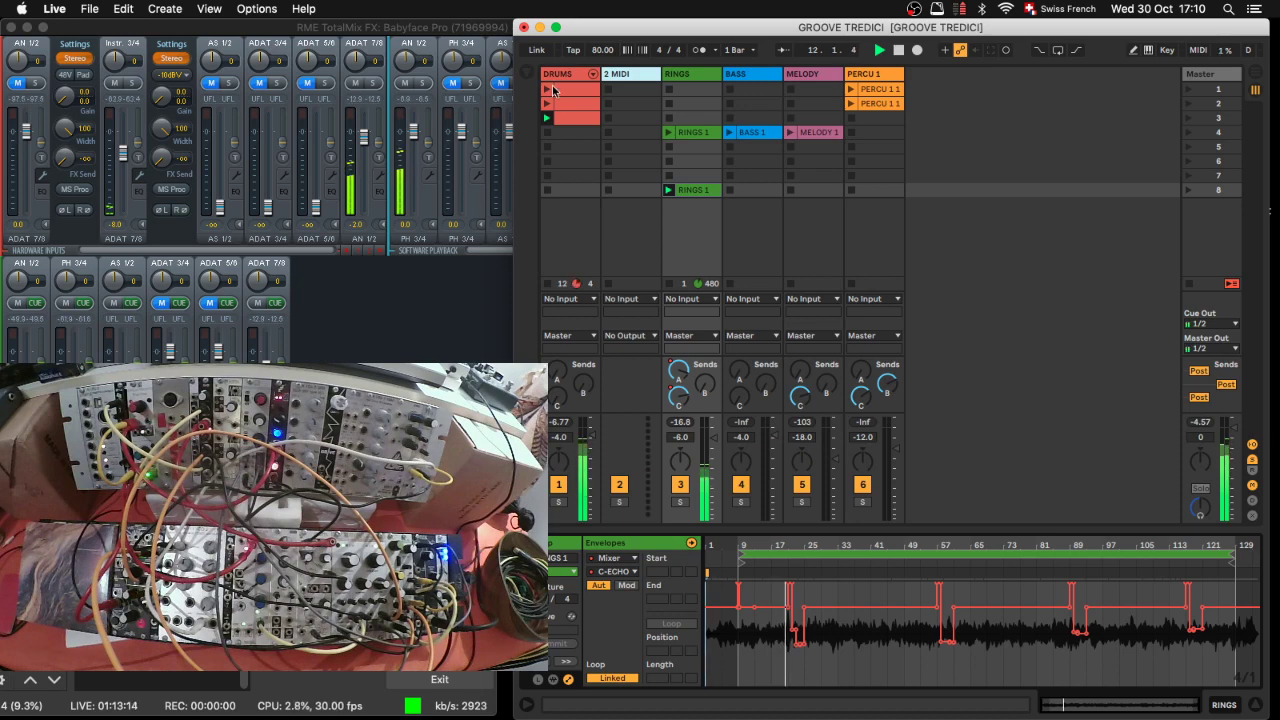
{"action": "left_click", "coordinate": [725, 133]}
{"action": "left_click", "coordinate": [851, 103]}
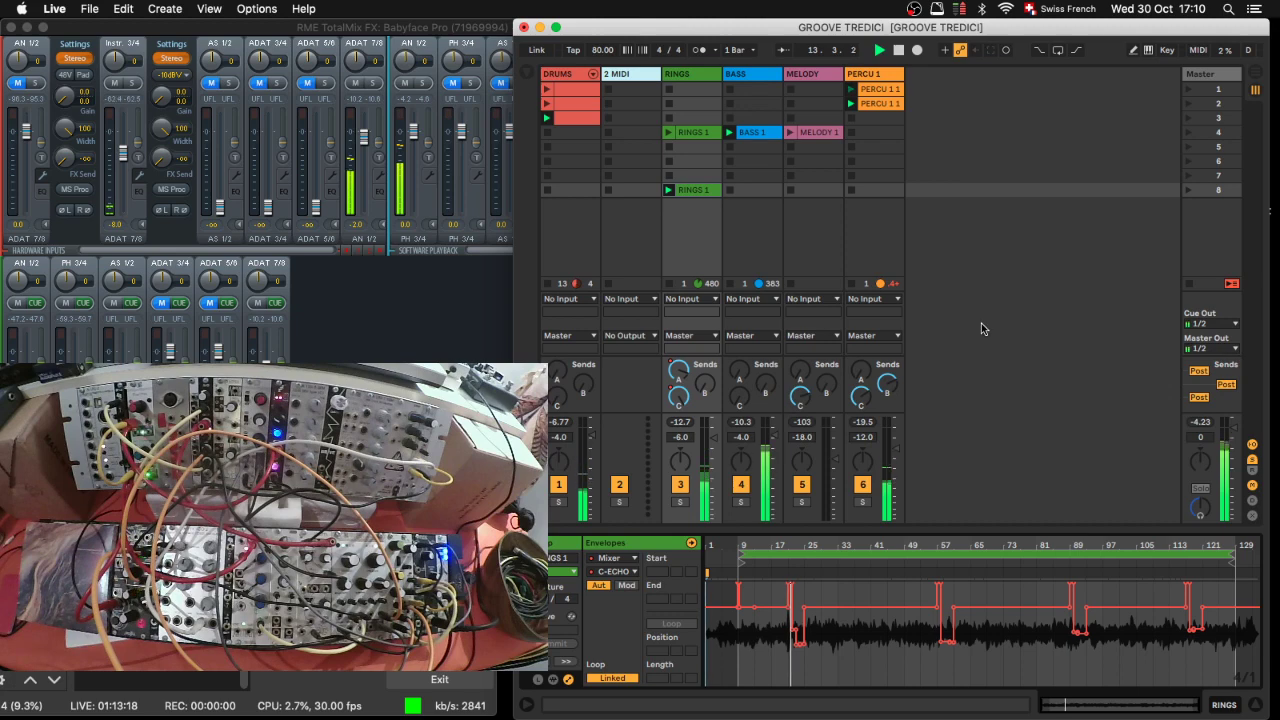
Step: Stop the PERCU 1 and RINGS tracks and restart playback with only drums and bass
{"action": "left_click", "coordinate": [855, 121]}
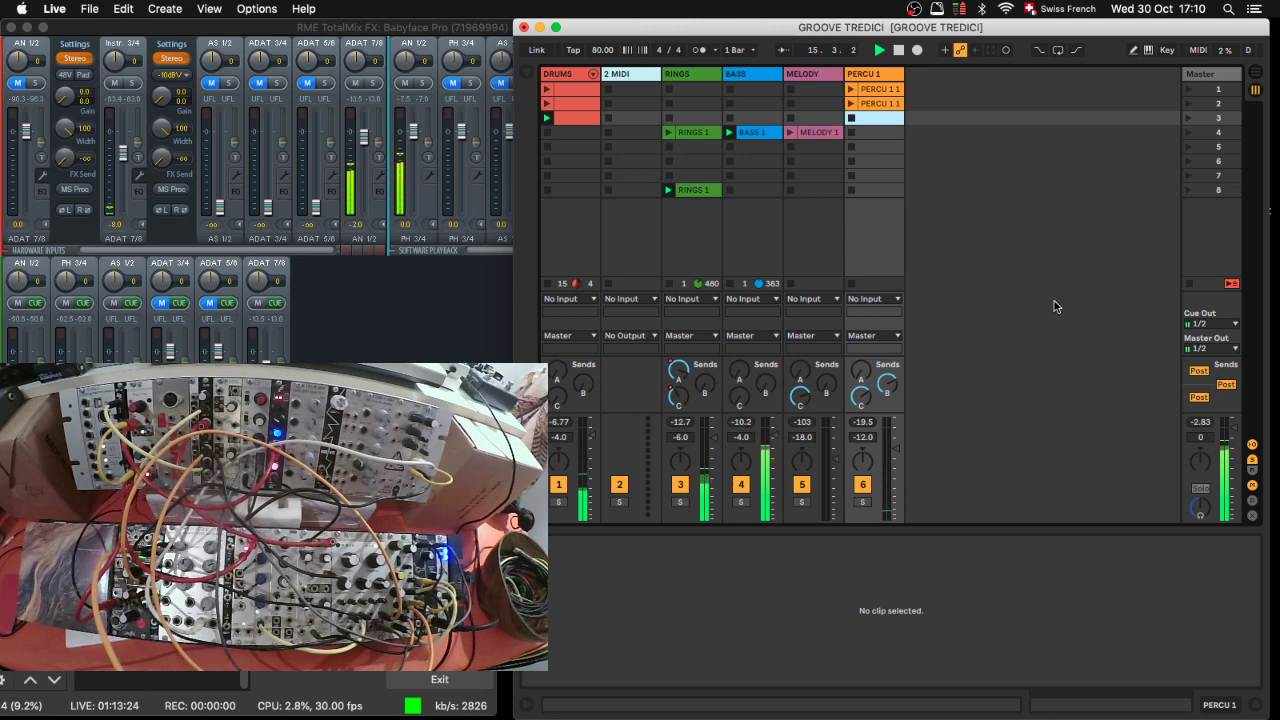
{"action": "left_click", "coordinate": [668, 284]}
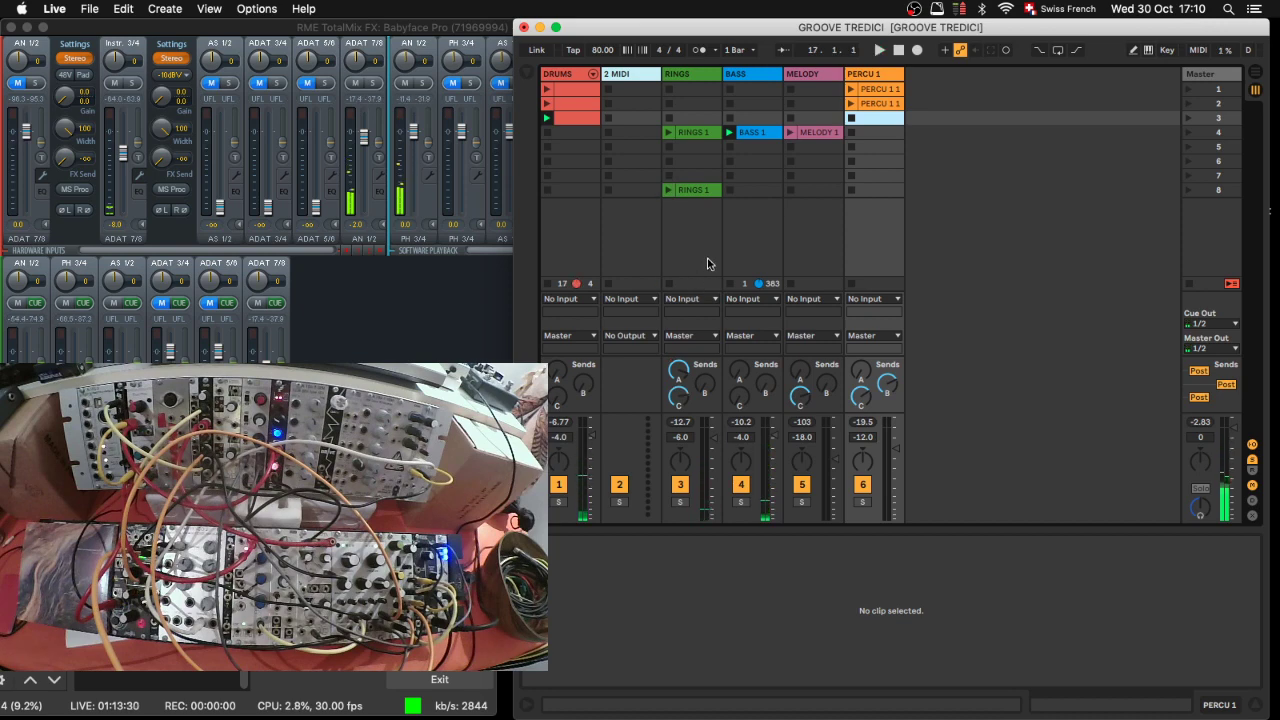
{"action": "key", "text": "space"}
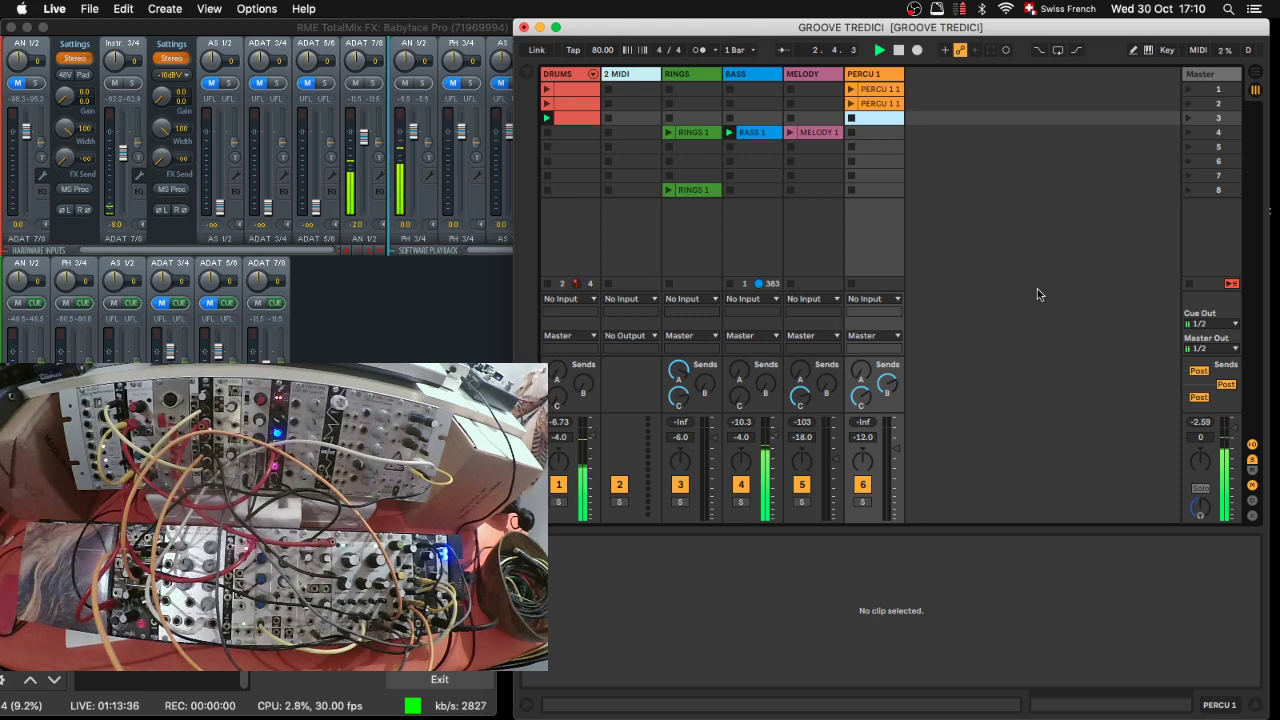
Step: Open the BASS 1 clip and examine its waveform closely around bar 13
{"action": "left_click", "coordinate": [745, 133]}
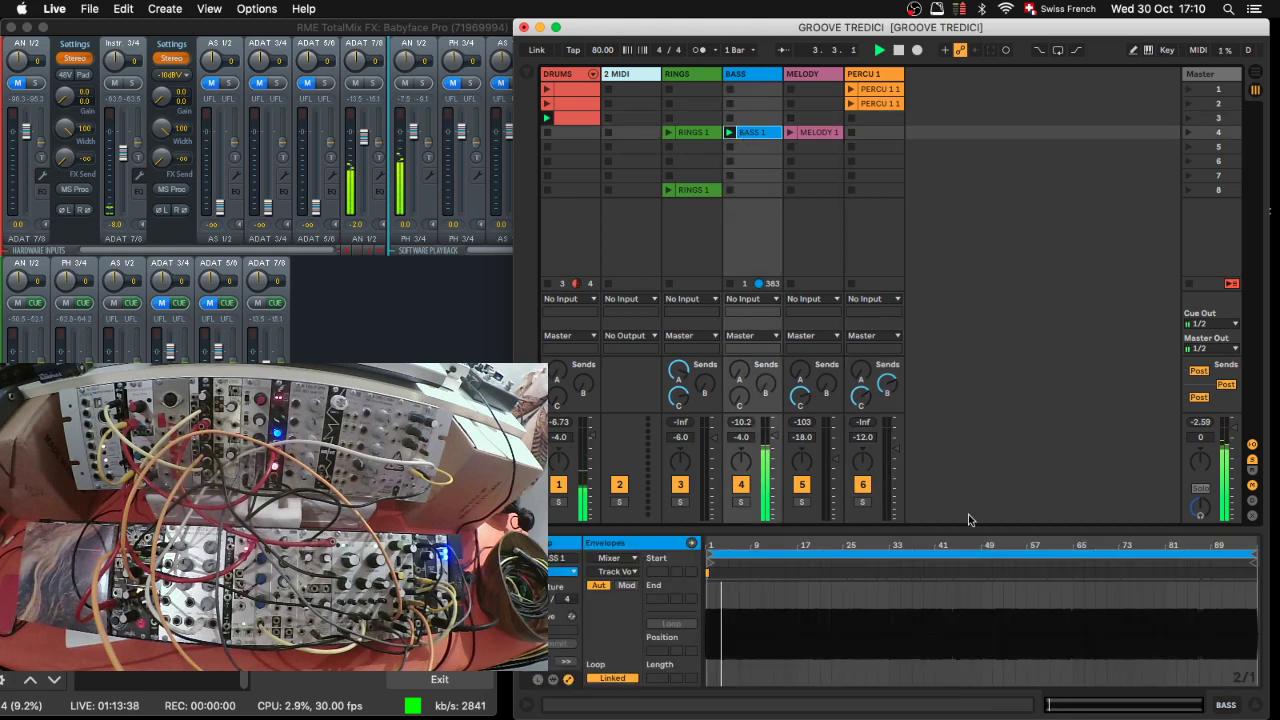
{"action": "left_click_drag", "start_coordinate": [783, 546], "coordinate": [783, 660]}
{"action": "key", "text": "minus"}
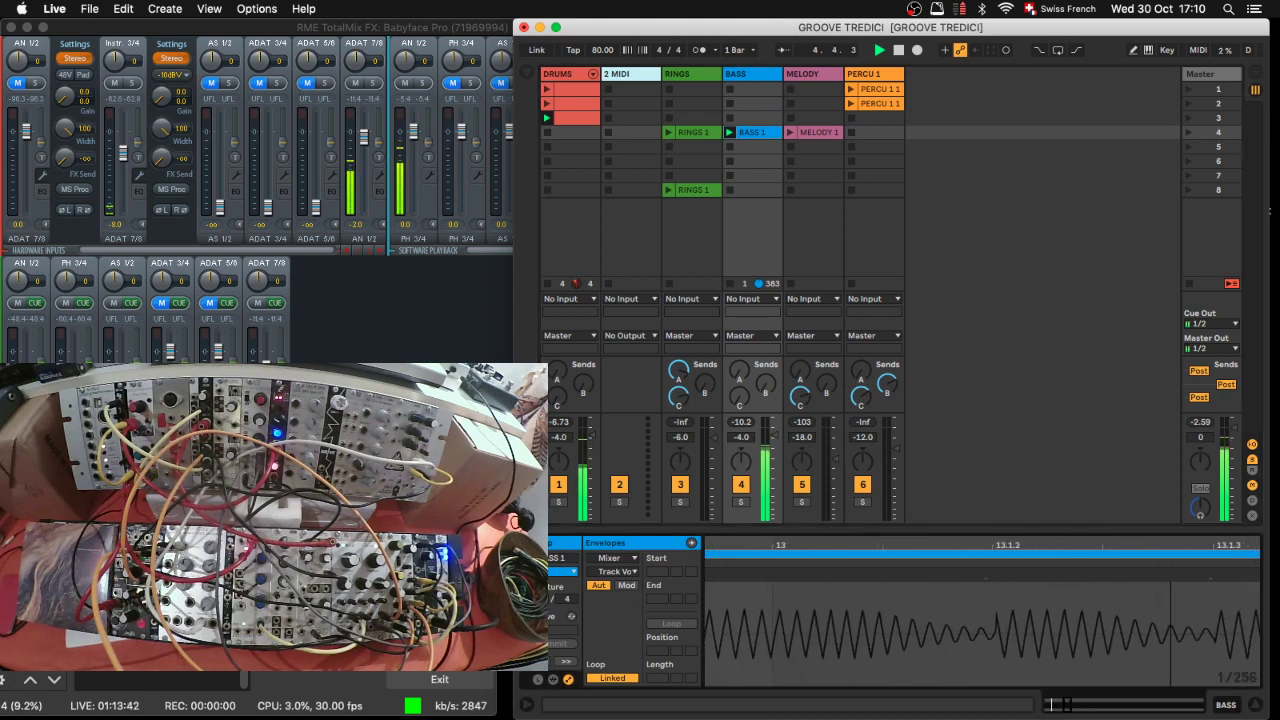
{"action": "key", "text": "plus"}
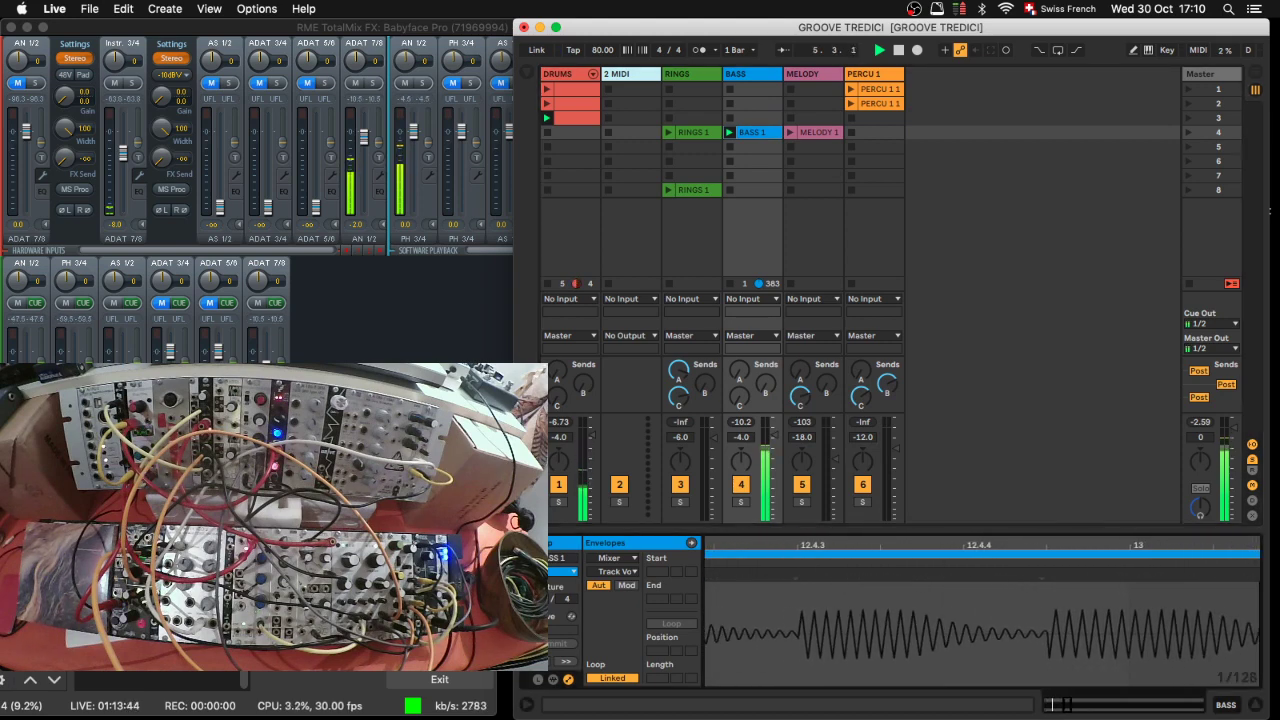
{"action": "key", "text": "plus"}
{"action": "key", "text": "plus"}
{"action": "key", "text": "plus"}
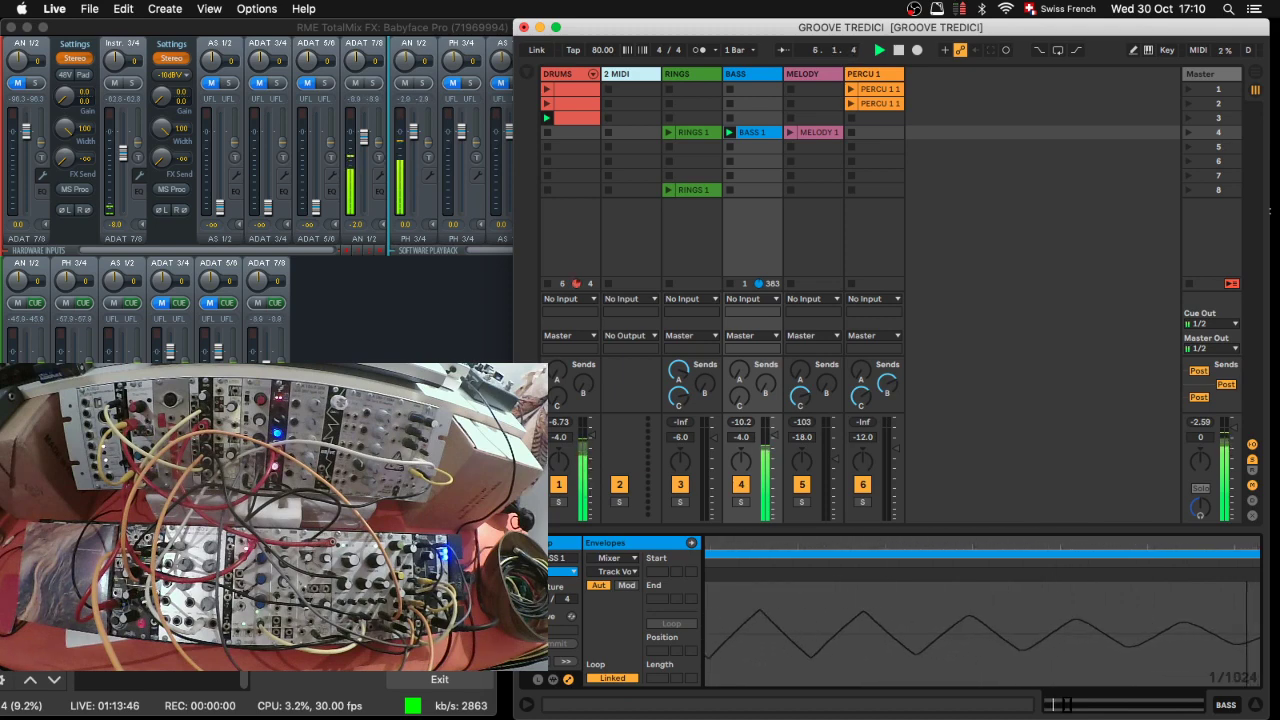
{"action": "key", "text": "minus"}
{"action": "key", "text": "minus"}
{"action": "key", "text": "minus"}
{"action": "key", "text": "minus"}
{"action": "key", "text": "minus"}
{"action": "key", "text": "minus"}
{"action": "key", "text": "minus"}
{"action": "key", "text": "minus"}
{"action": "key", "text": "minus"}
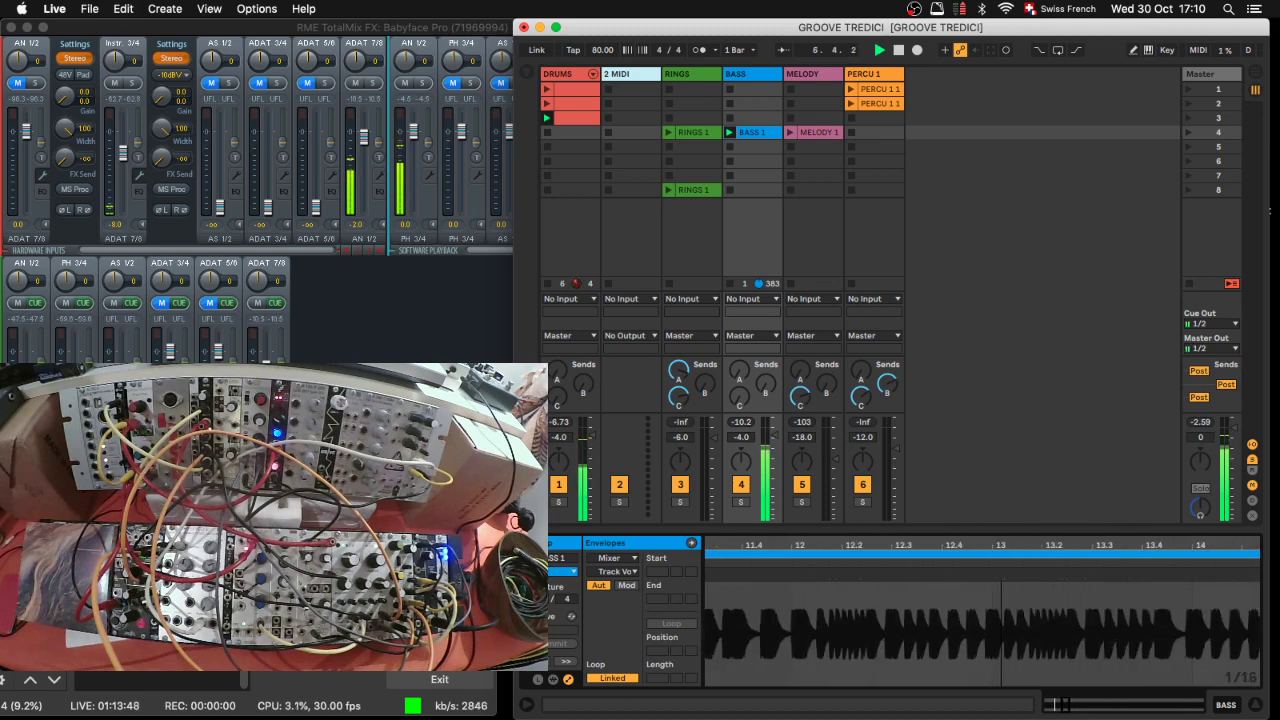
{"action": "key", "text": "minus"}
{"action": "key", "text": "minus"}
{"action": "key", "text": "minus"}
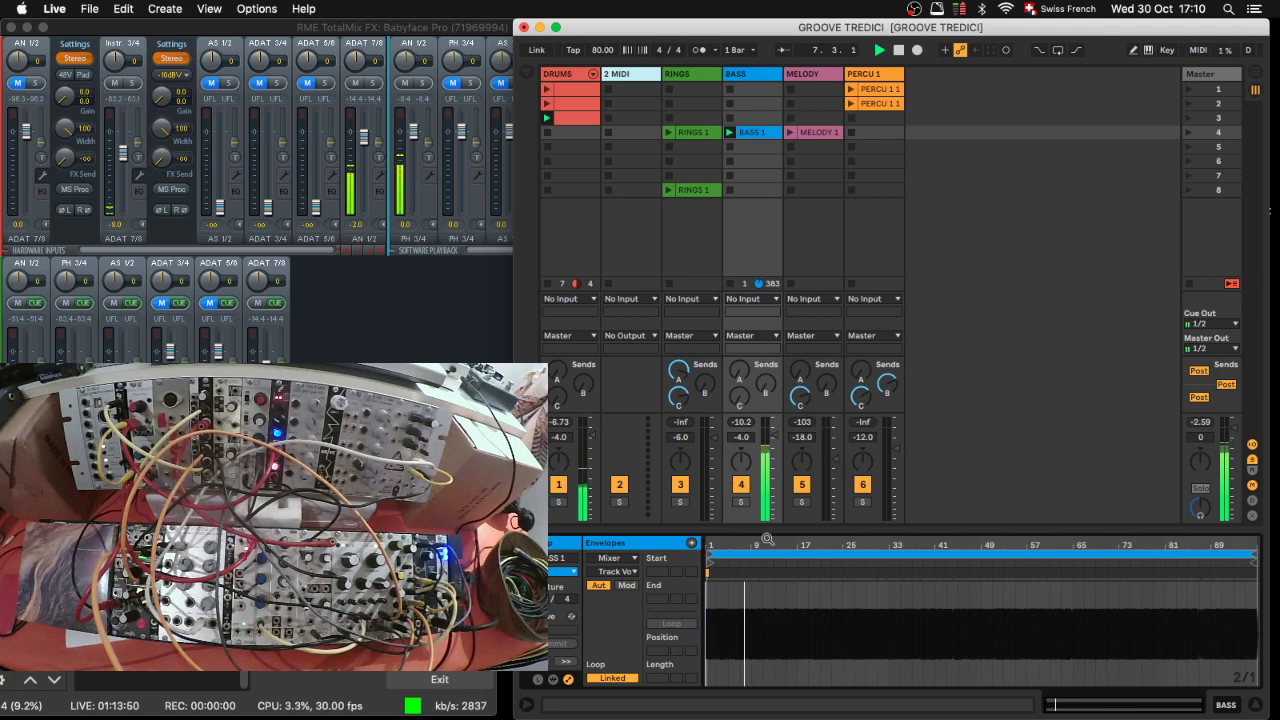
Step: Examine the BASS 1 clip's envelope and sample settings together with its full waveform
{"action": "left_click", "coordinate": [569, 680]}
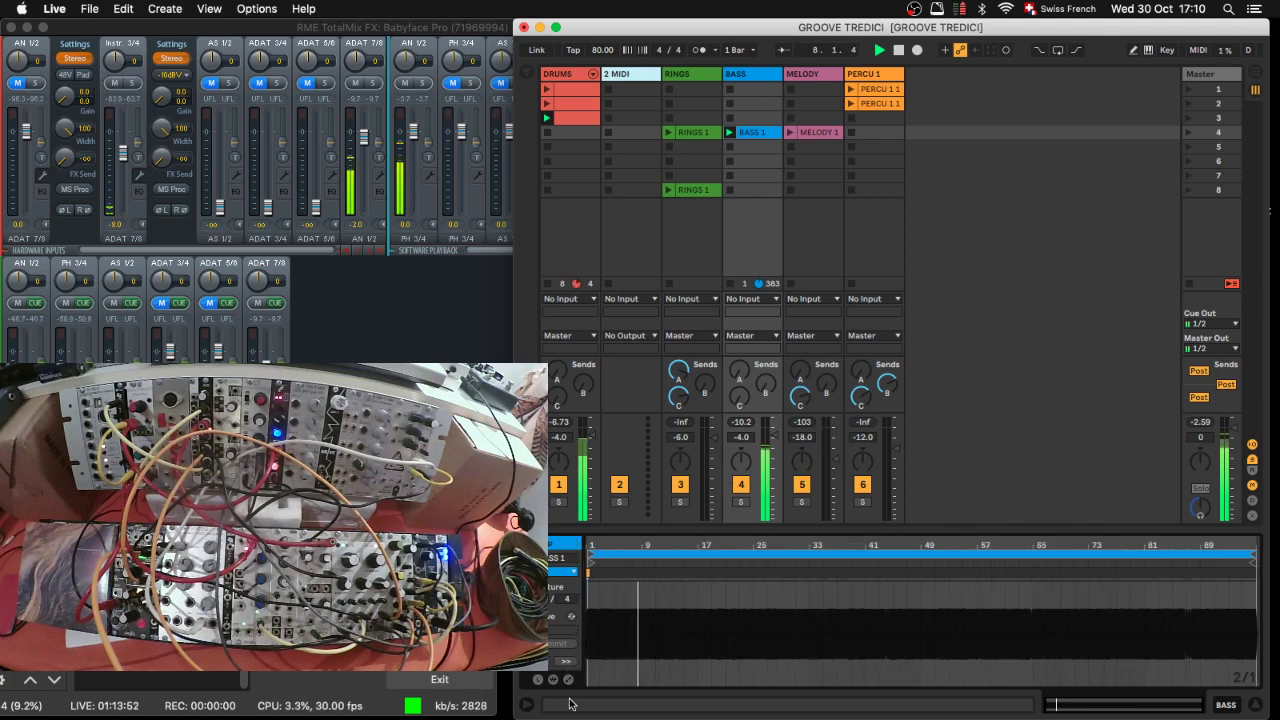
{"action": "left_click", "coordinate": [569, 680]}
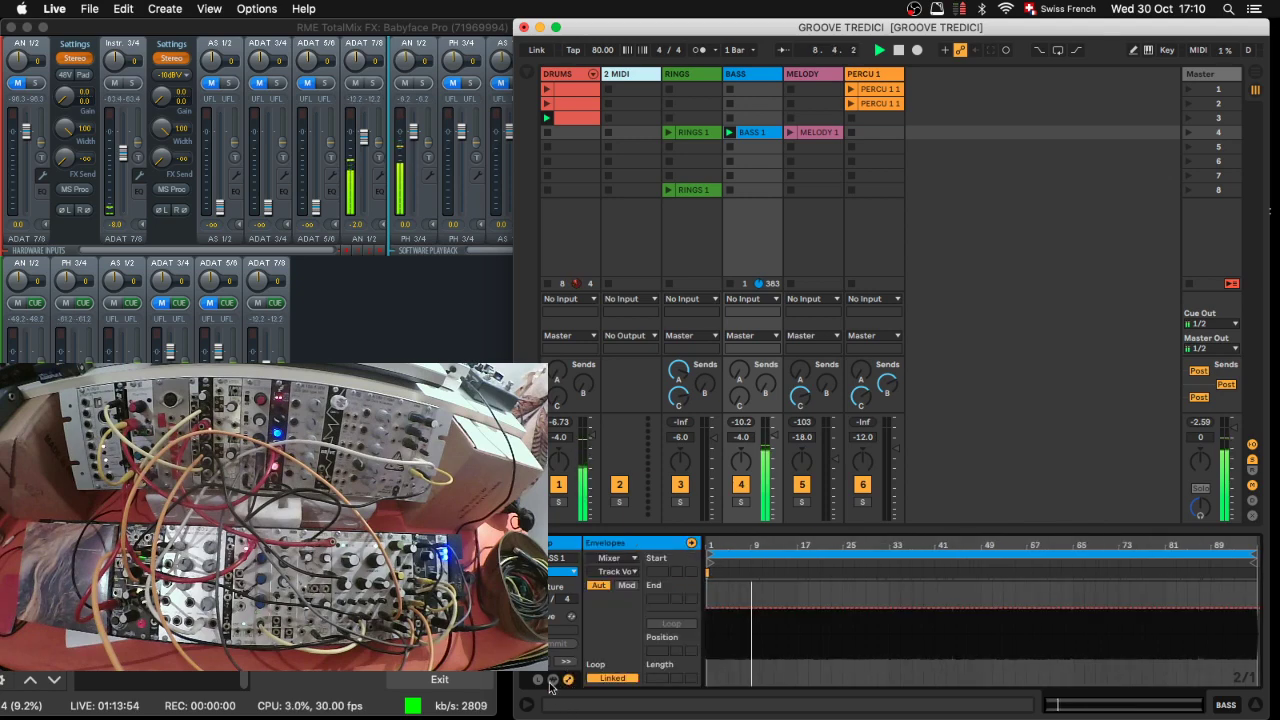
{"action": "left_click", "coordinate": [569, 680]}
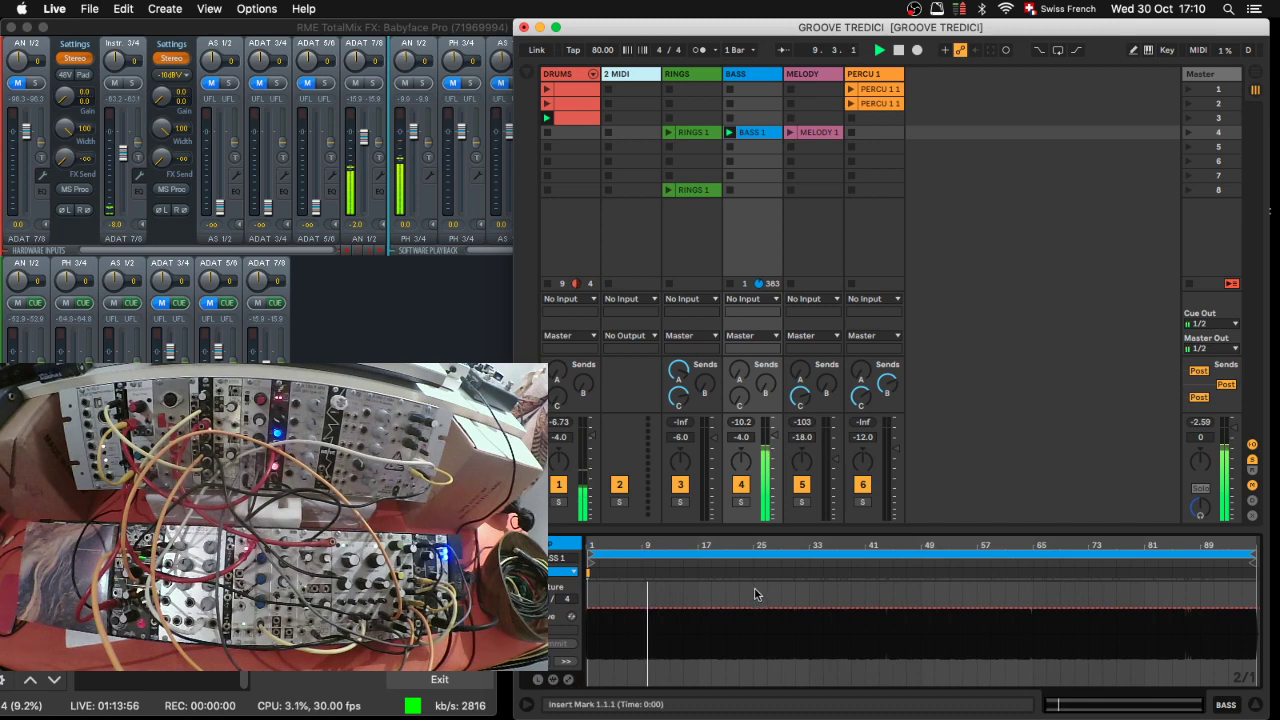
{"action": "left_click", "coordinate": [553, 679]}
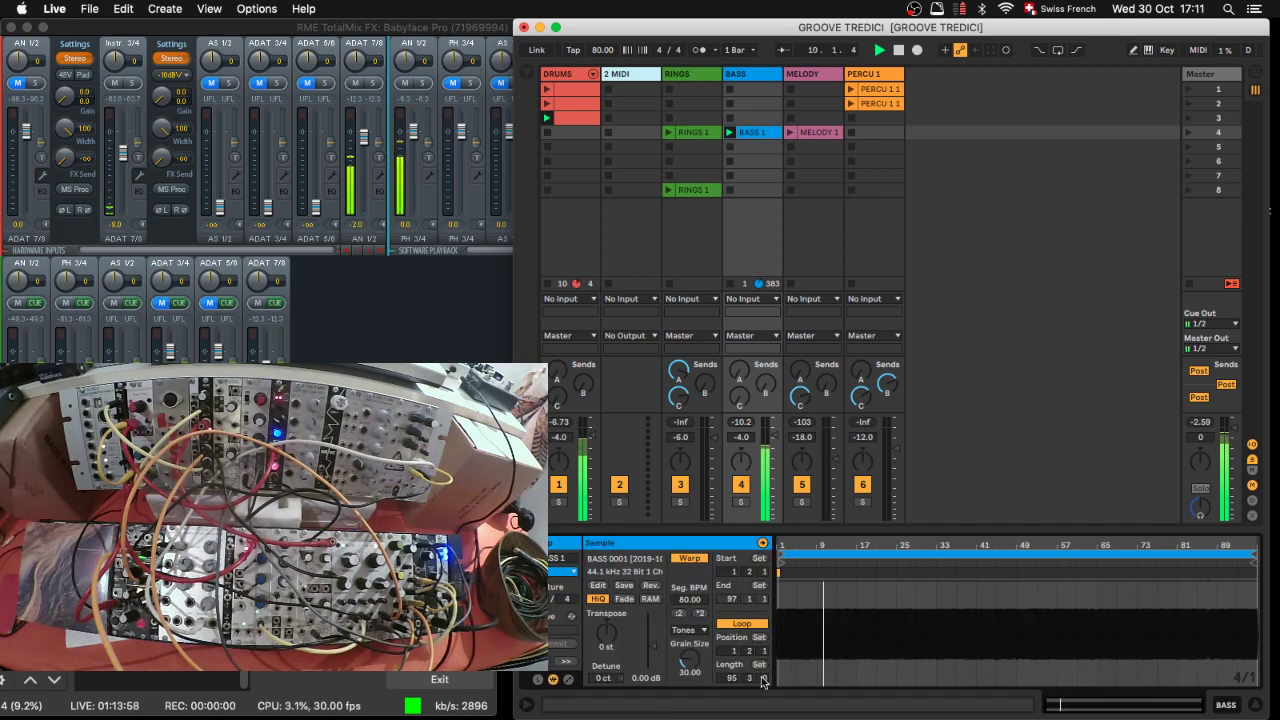
{"action": "left_click", "coordinate": [553, 679]}
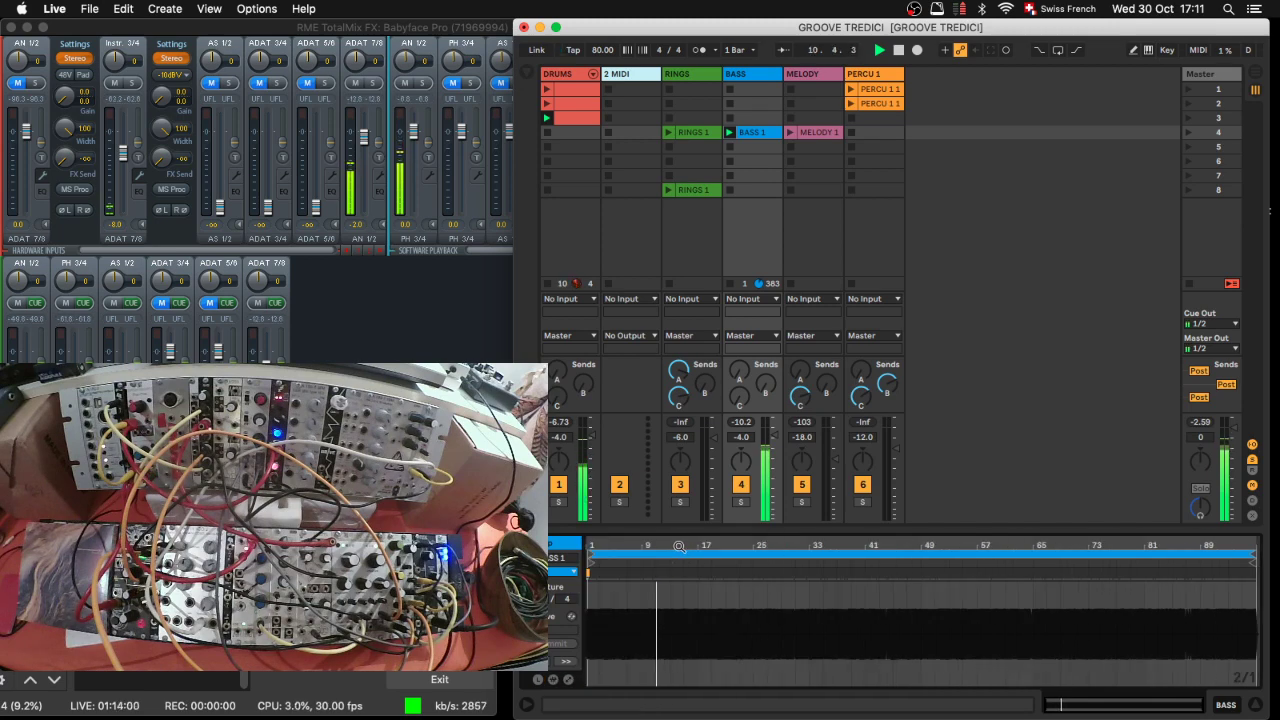
{"action": "mouse_move", "coordinate": [679, 546]}
{"action": "left_mouse_down"}
{"action": "mouse_move", "coordinate": [679, 632]}
{"action": "mouse_move", "coordinate": [679, 560]}
{"action": "left_mouse_up"}
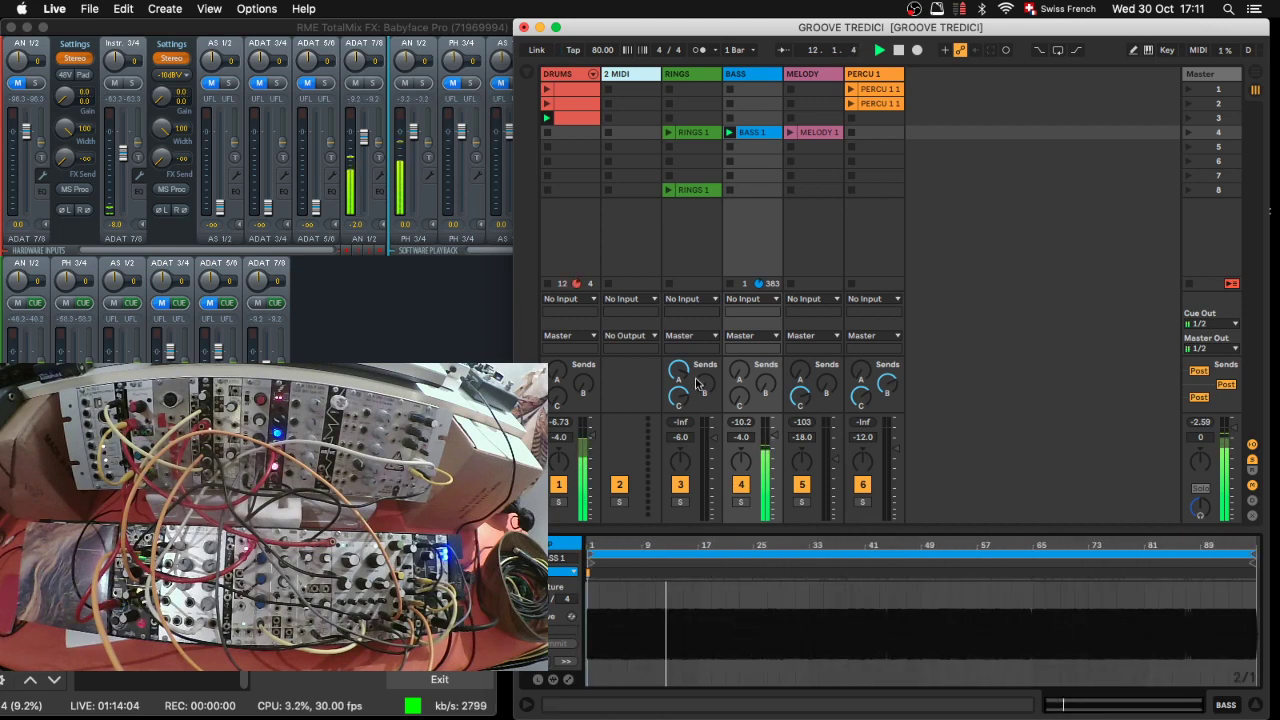
Step: Launch the second PERCU 1 clip and the MELODY 1 clip, stopping the third DRUMS clip briefly and relaunching it
{"action": "left_click", "coordinate": [851, 104]}
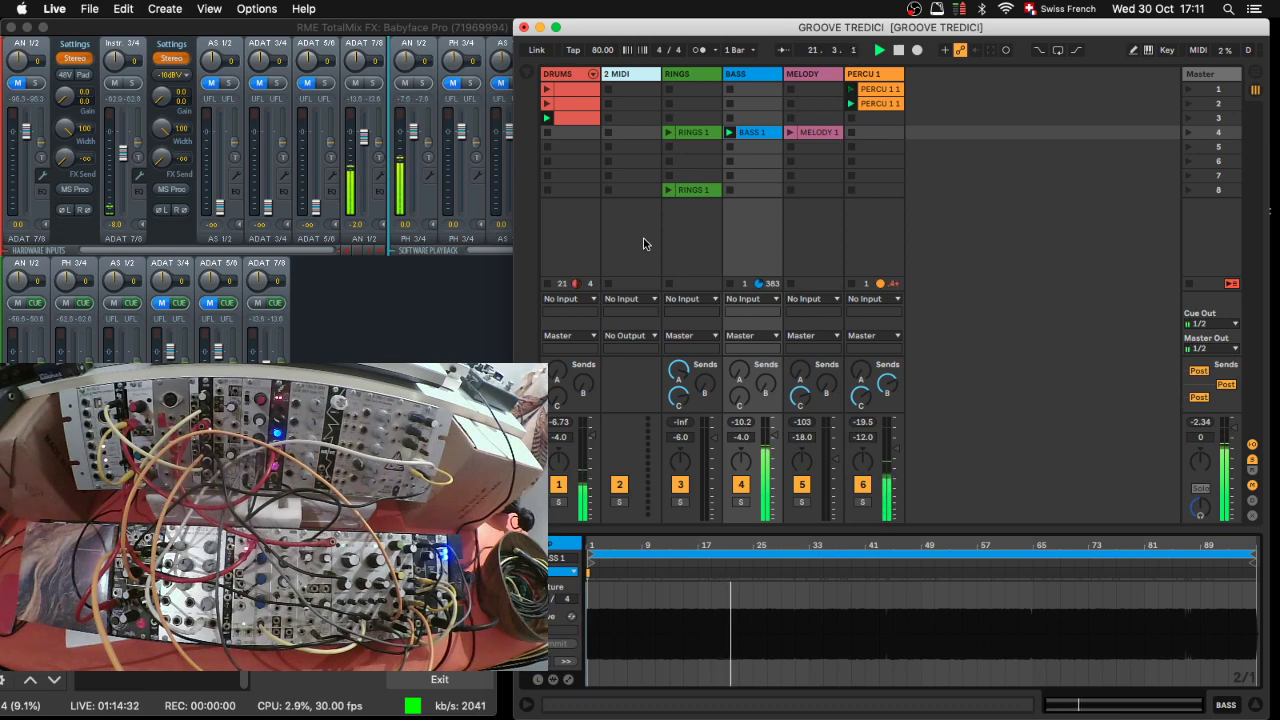
{"action": "left_click", "coordinate": [547, 137]}
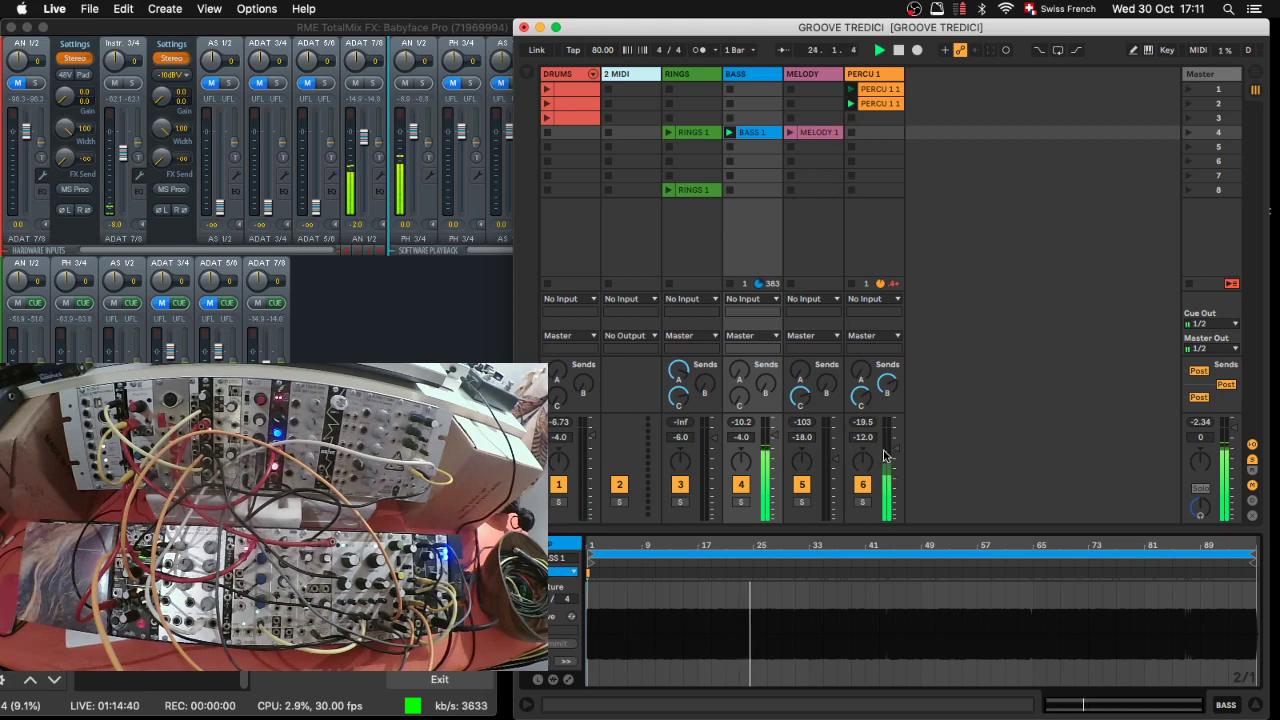
{"action": "left_click", "coordinate": [546, 117]}
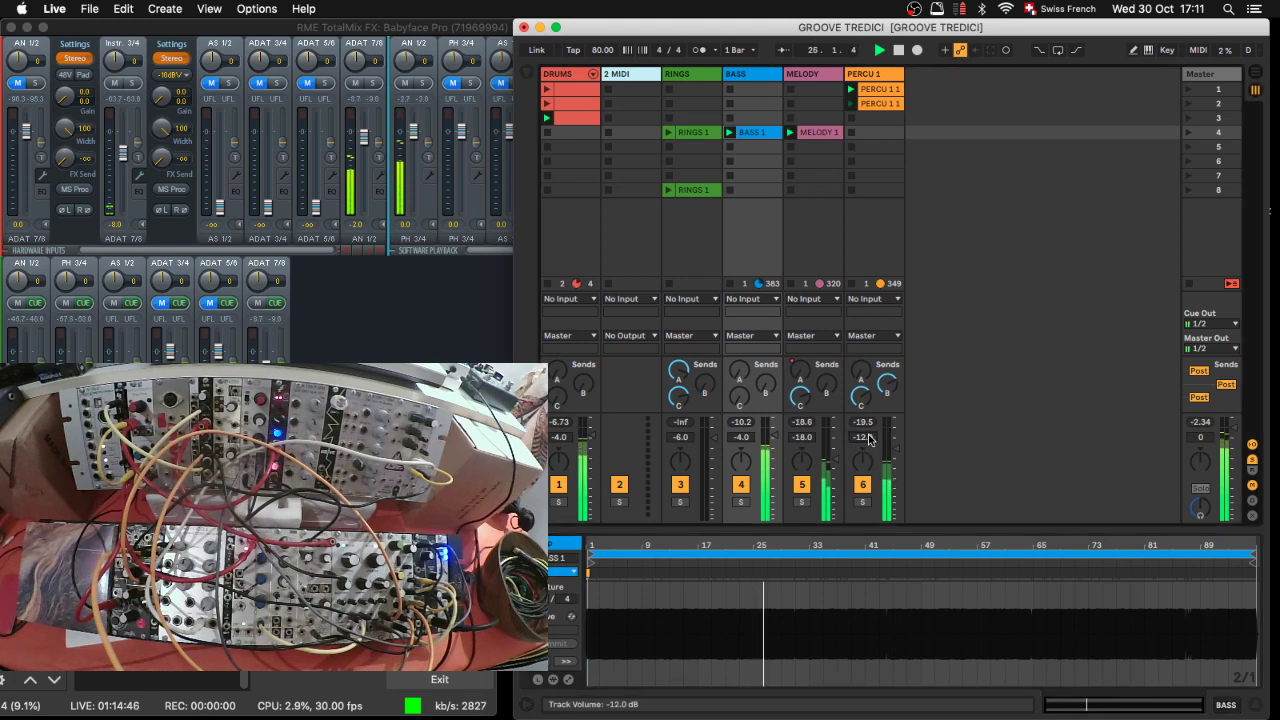
Step: Lower the PERCU 1 track volume to -14 dB and the BASS track volume to -6 dB
{"action": "scroll", "coordinate": [869, 439], "scroll_direction": "down", "scroll_amount": 2}
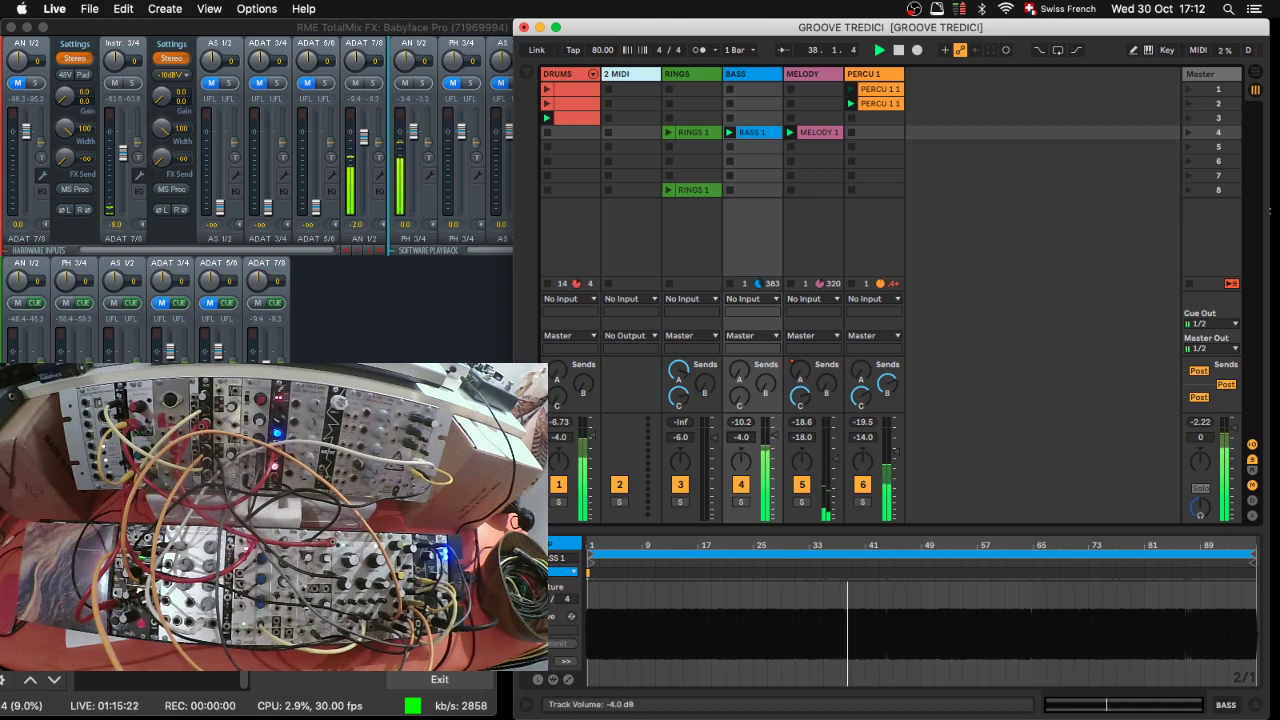
{"action": "scroll", "coordinate": [743, 444], "scroll_direction": "down", "scroll_amount": 2}
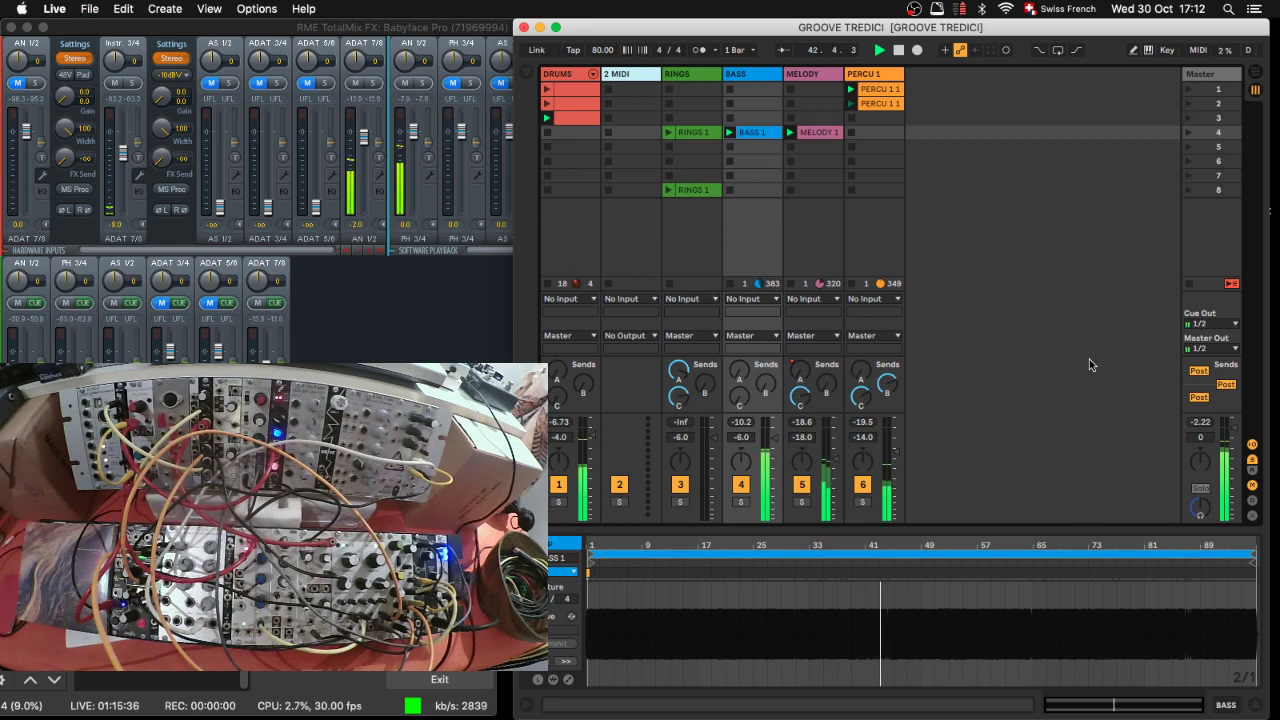
Step: Bring in the RINGS 1 clip on row 4 over a short dropout of the third DRUMS clip, and raise the RINGS track's send B
{"action": "left_click", "coordinate": [548, 133]}
{"action": "left_click", "coordinate": [733, 191]}
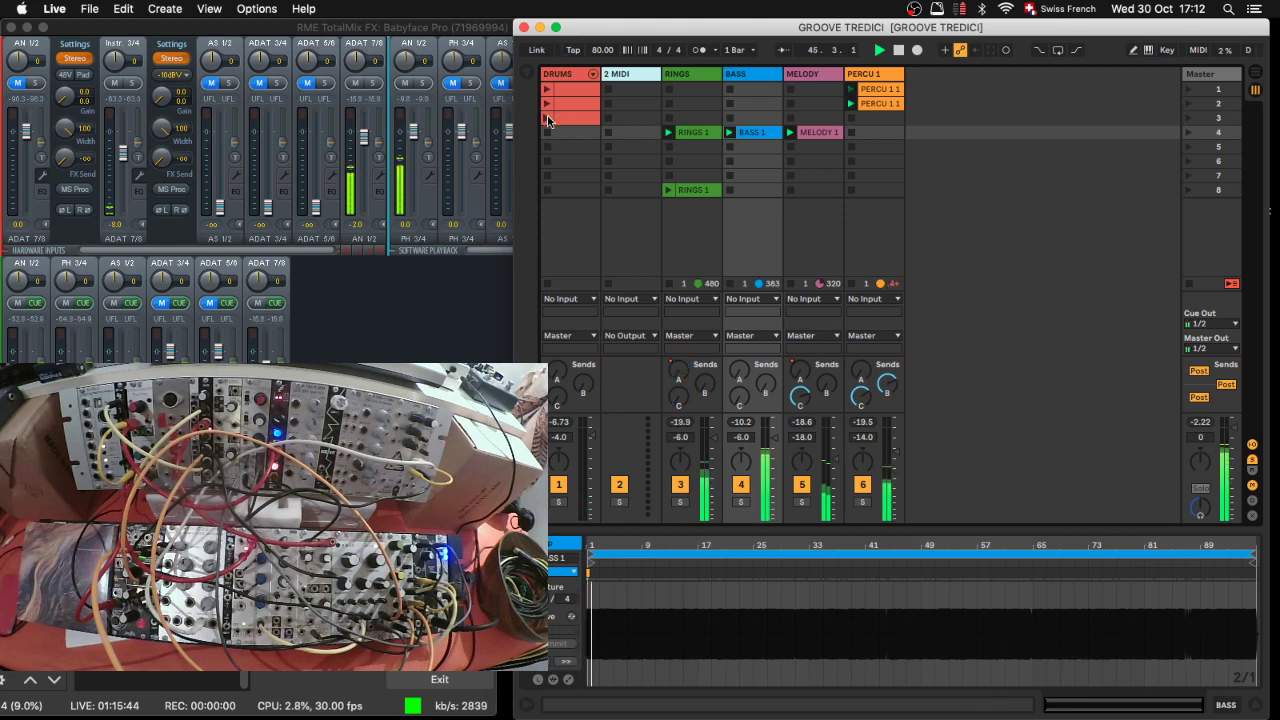
{"action": "left_click", "coordinate": [547, 119]}
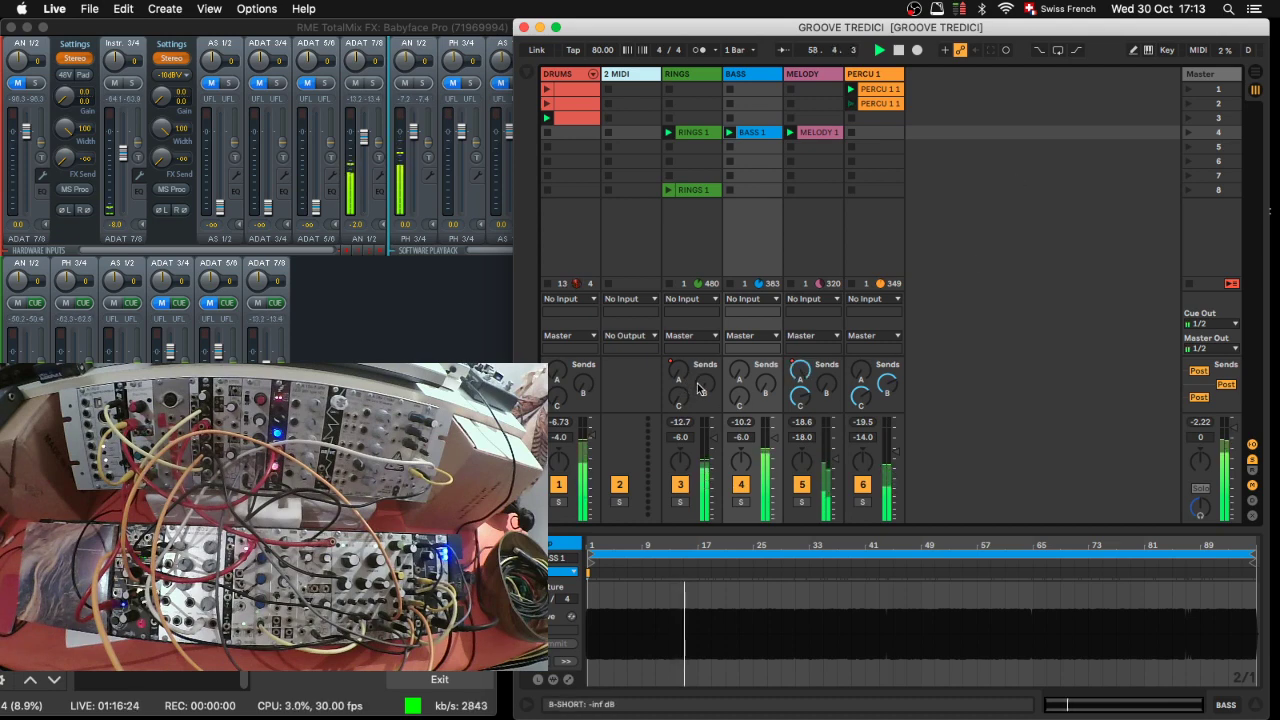
{"action": "left_click_drag", "start_coordinate": [699, 388], "coordinate": [699, 366]}
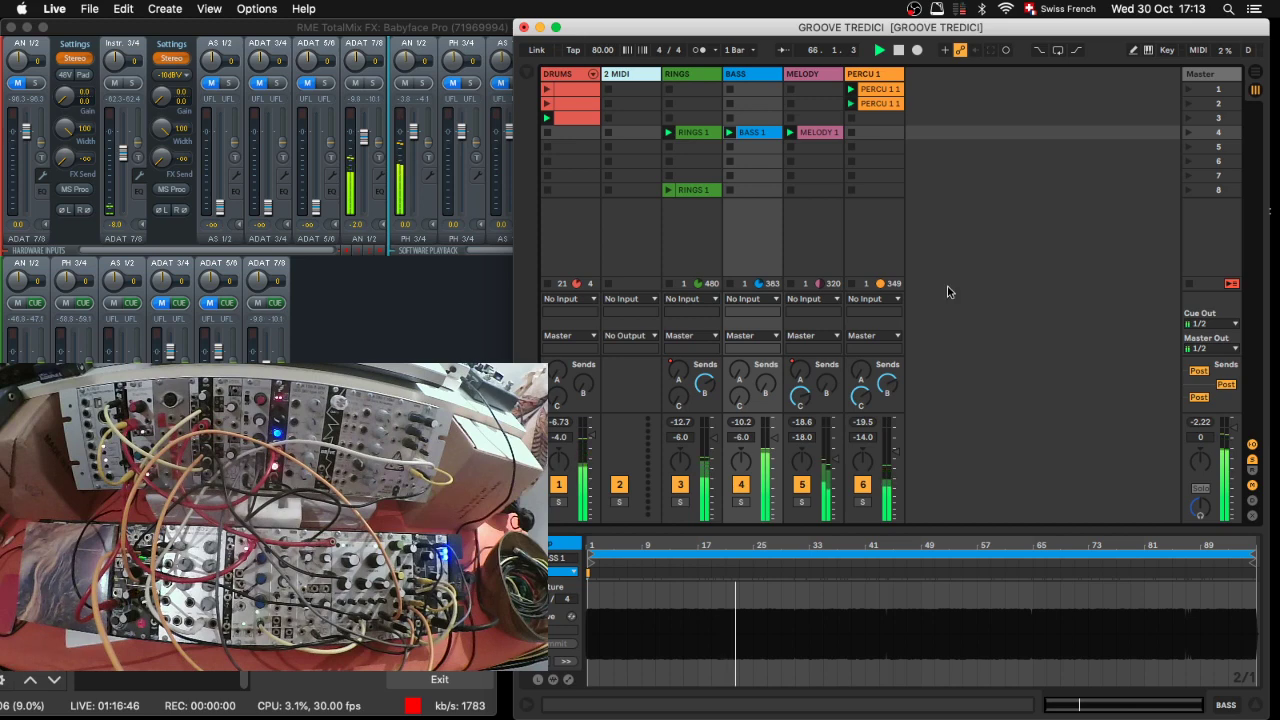
Step: Move both PERCU 1 clips together down to scene rows 5 and 6
{"action": "left_click", "coordinate": [880, 89]}
{"action": "left_click", "coordinate": [884, 103], "text": "shift"}
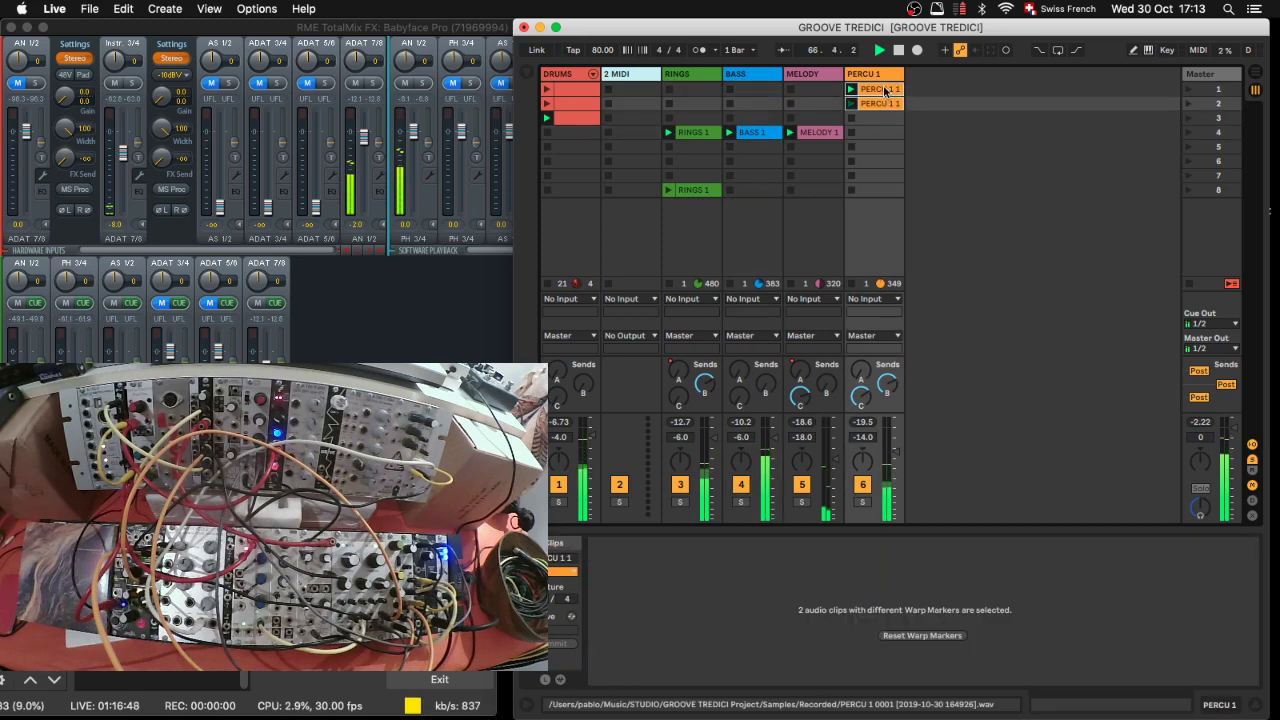
{"action": "left_click_drag", "start_coordinate": [882, 94], "coordinate": [885, 153]}
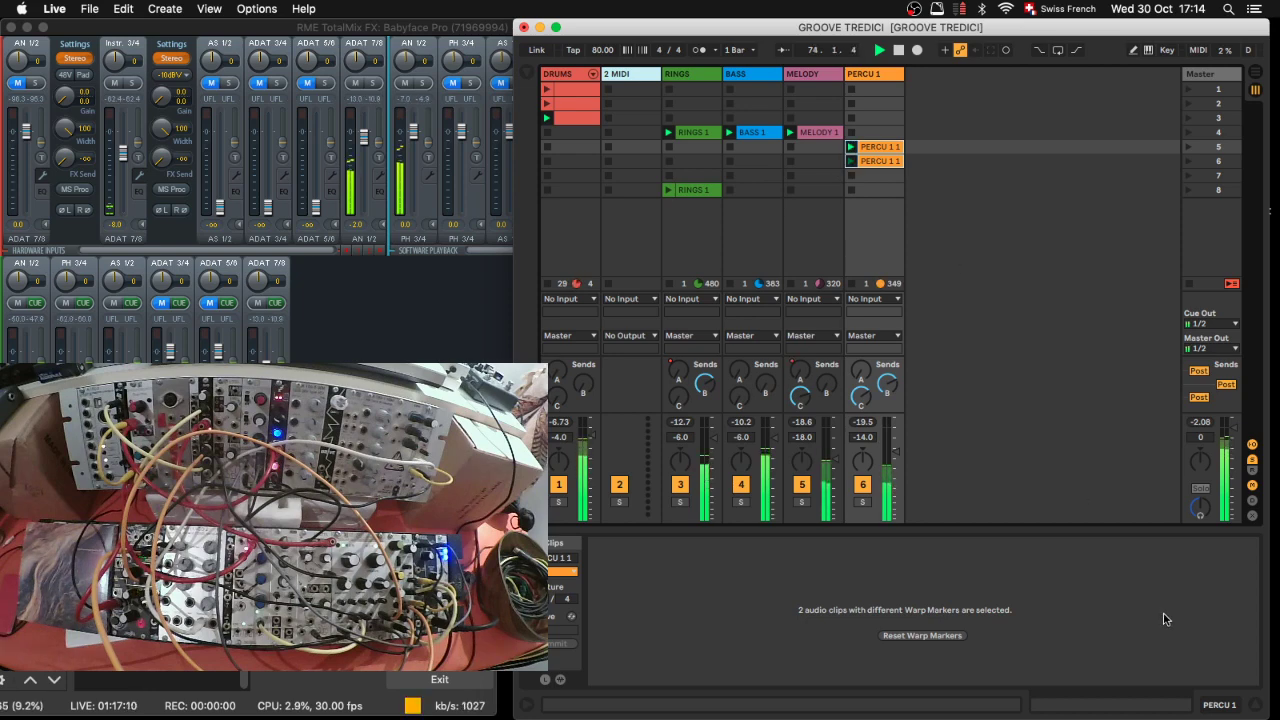
Step: Open the third DRUMS clip, check its hi-hat, snare and kick notes, and paste at the 1.2.4 to 1.3.1 time selection
{"action": "left_click", "coordinate": [573, 118]}
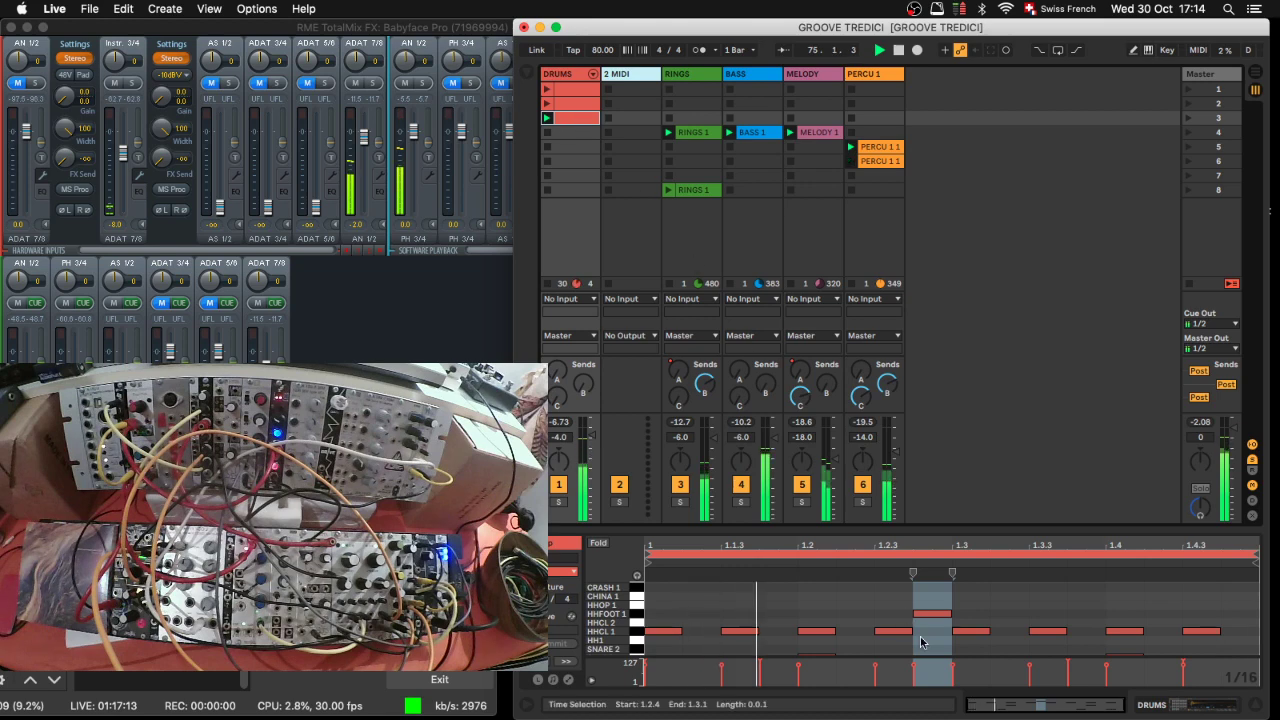
{"action": "scroll", "coordinate": [860, 615], "scroll_direction": "up", "scroll_amount": 2}
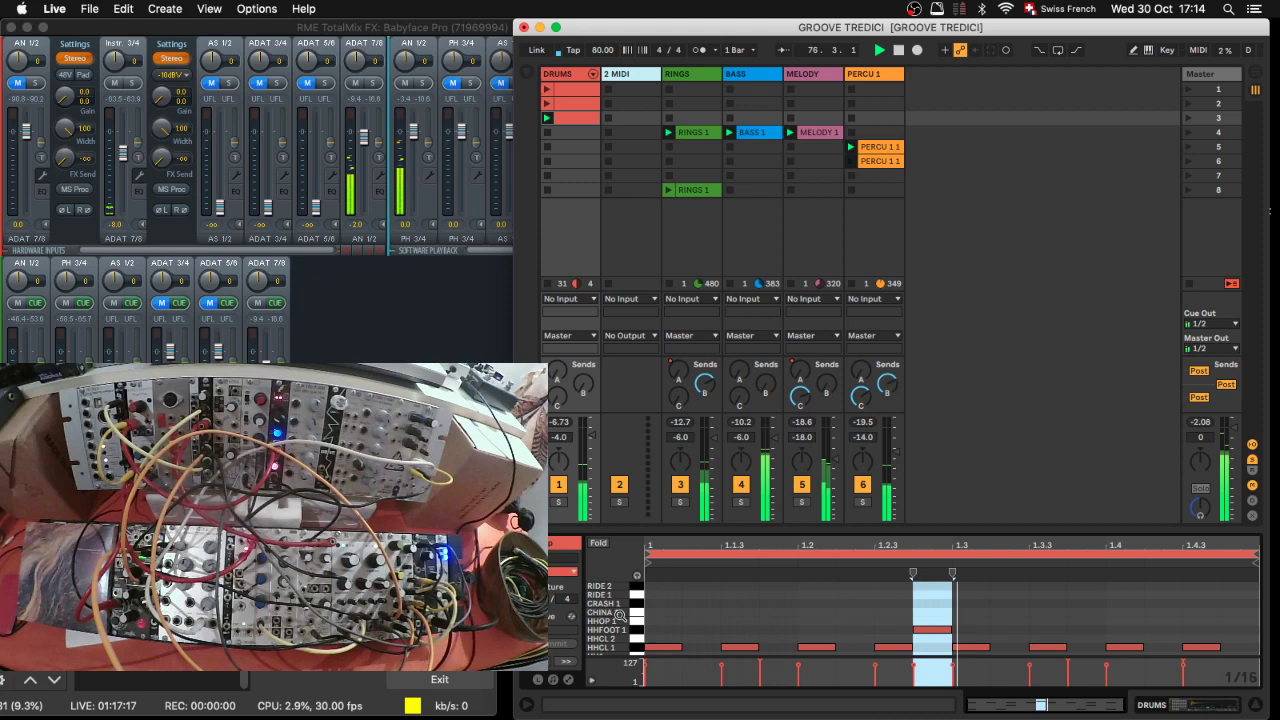
{"action": "scroll", "coordinate": [824, 614], "scroll_direction": "down", "scroll_amount": 5}
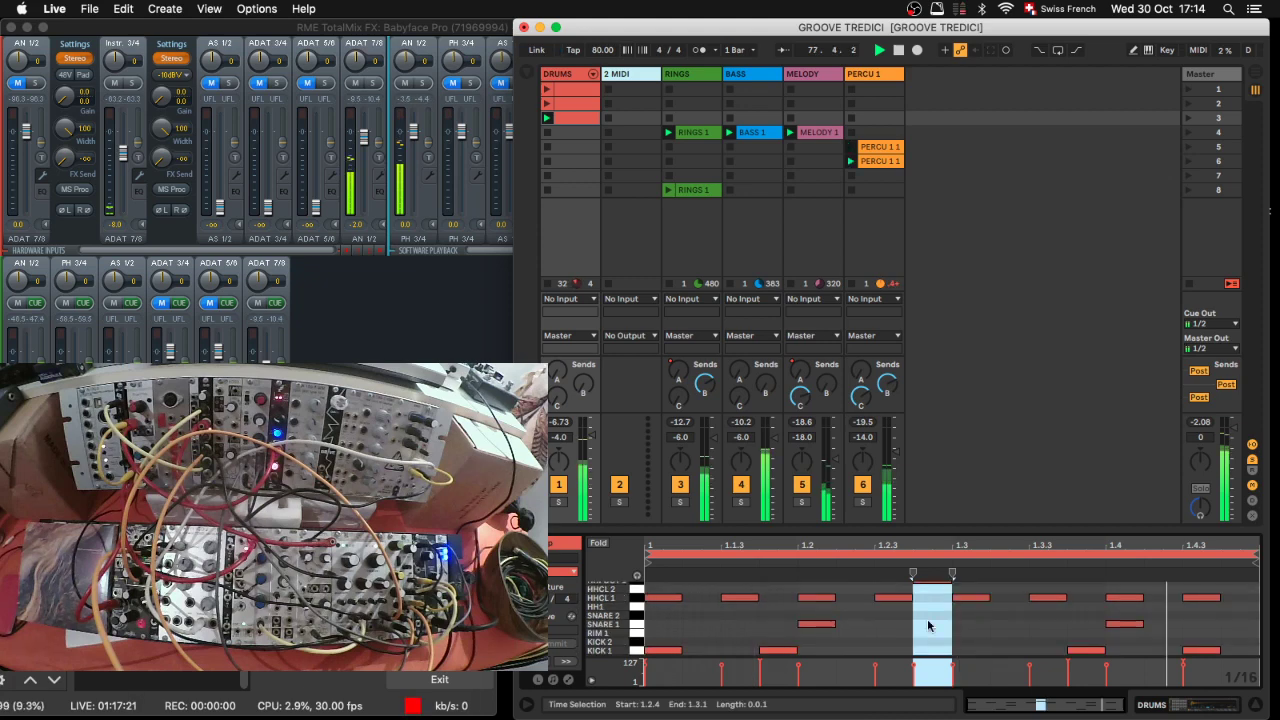
{"action": "key", "text": "super+v"}
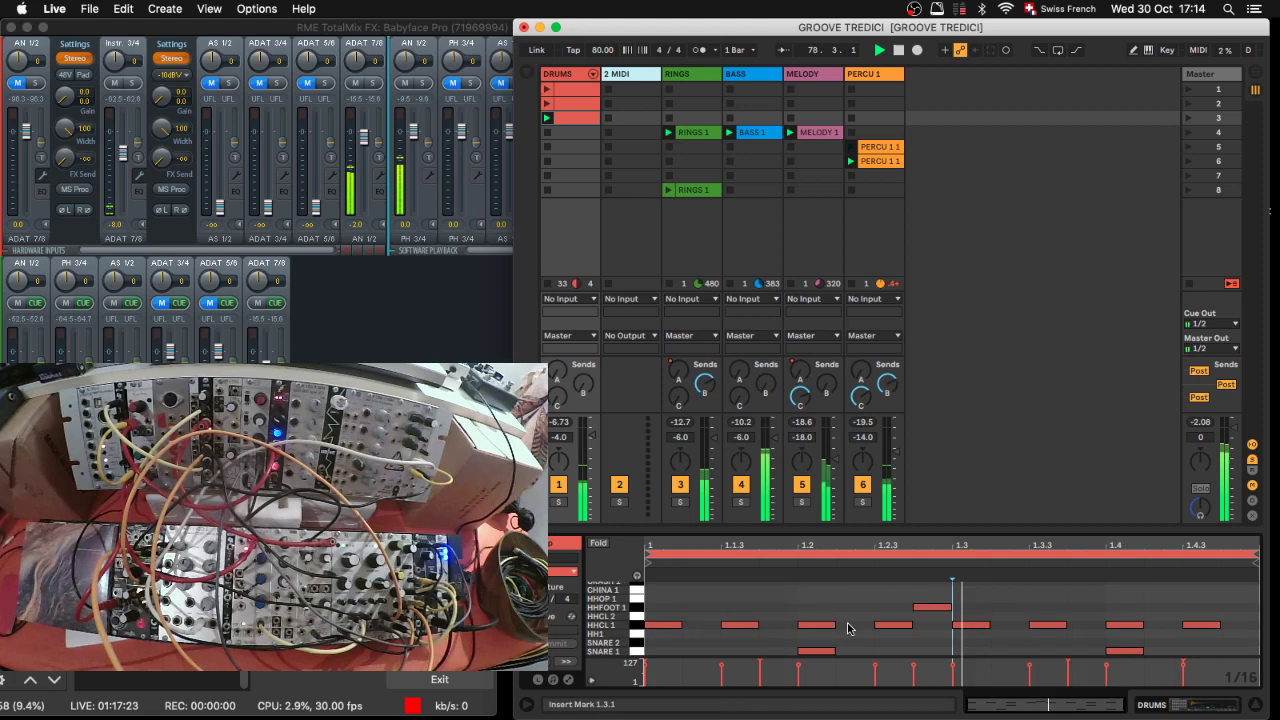
Step: Inspect the waveform of the RINGS 1 clip on row 4 and listen to the MELODY track alone in solo
{"action": "left_click", "coordinate": [696, 133]}
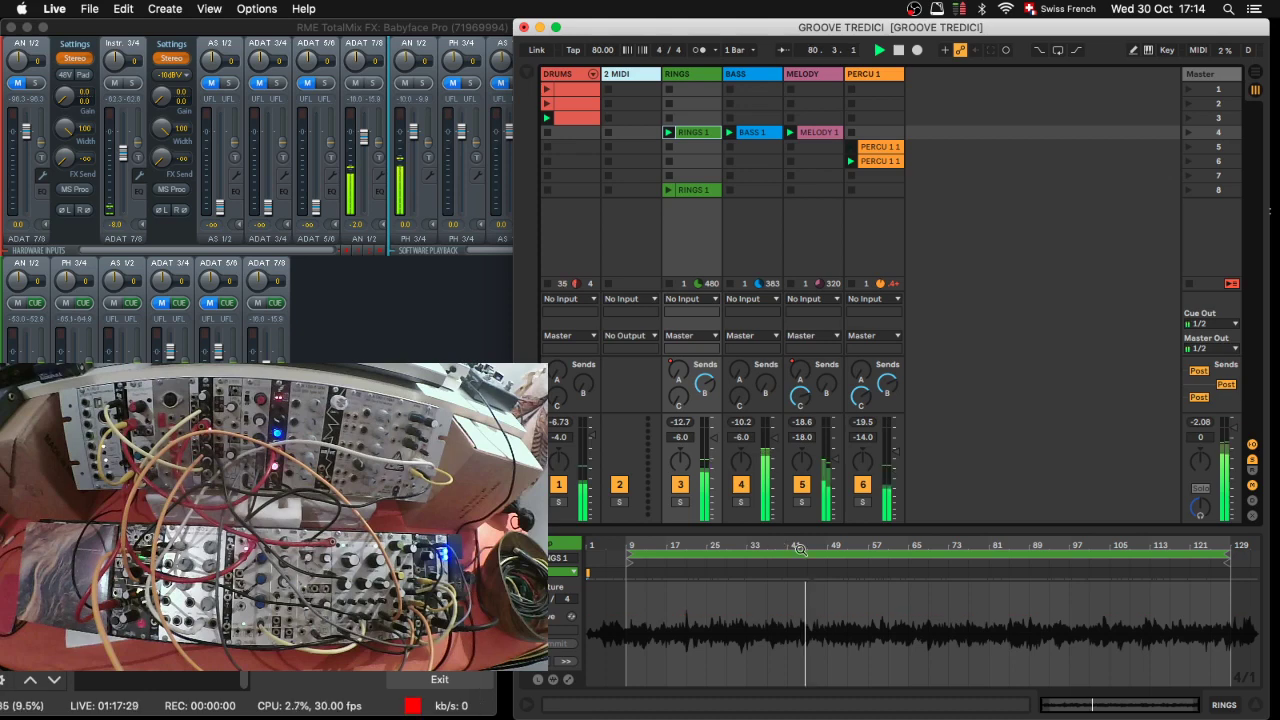
{"action": "mouse_move", "coordinate": [800, 549]}
{"action": "left_mouse_down"}
{"action": "mouse_move", "coordinate": [800, 680]}
{"action": "mouse_move", "coordinate": [800, 549]}
{"action": "left_mouse_up"}
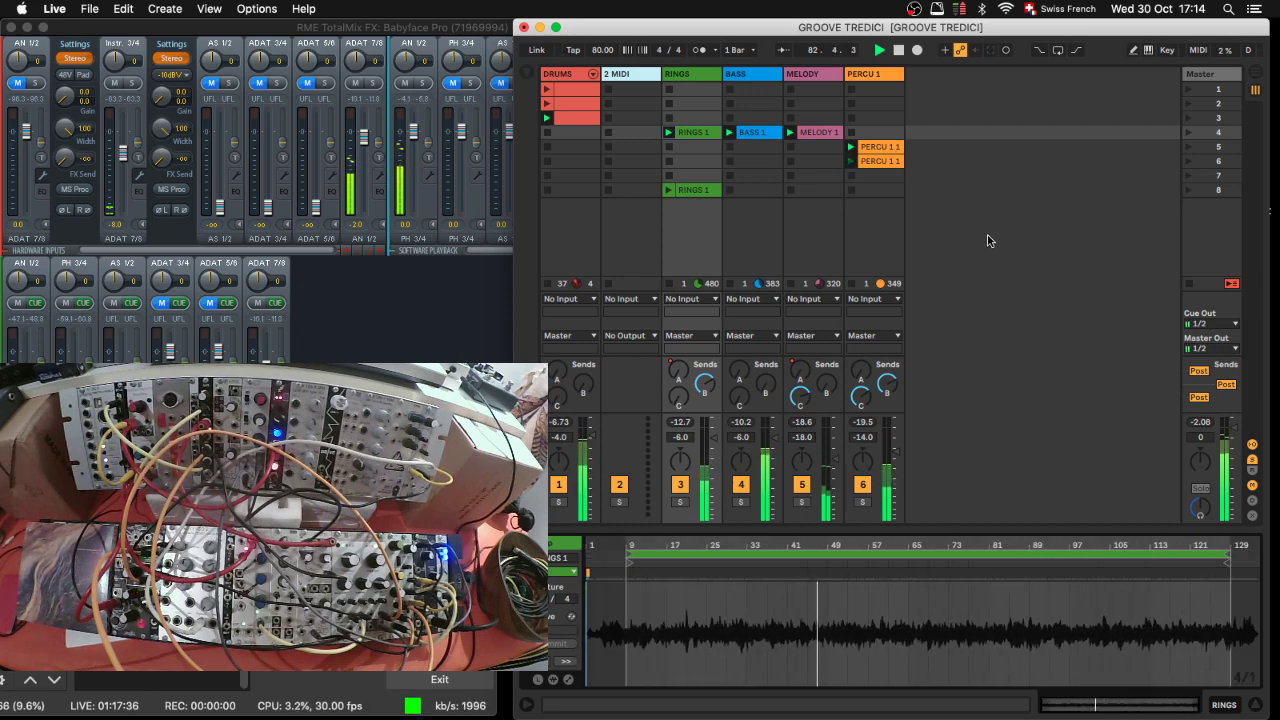
{"action": "left_click", "coordinate": [800, 503]}
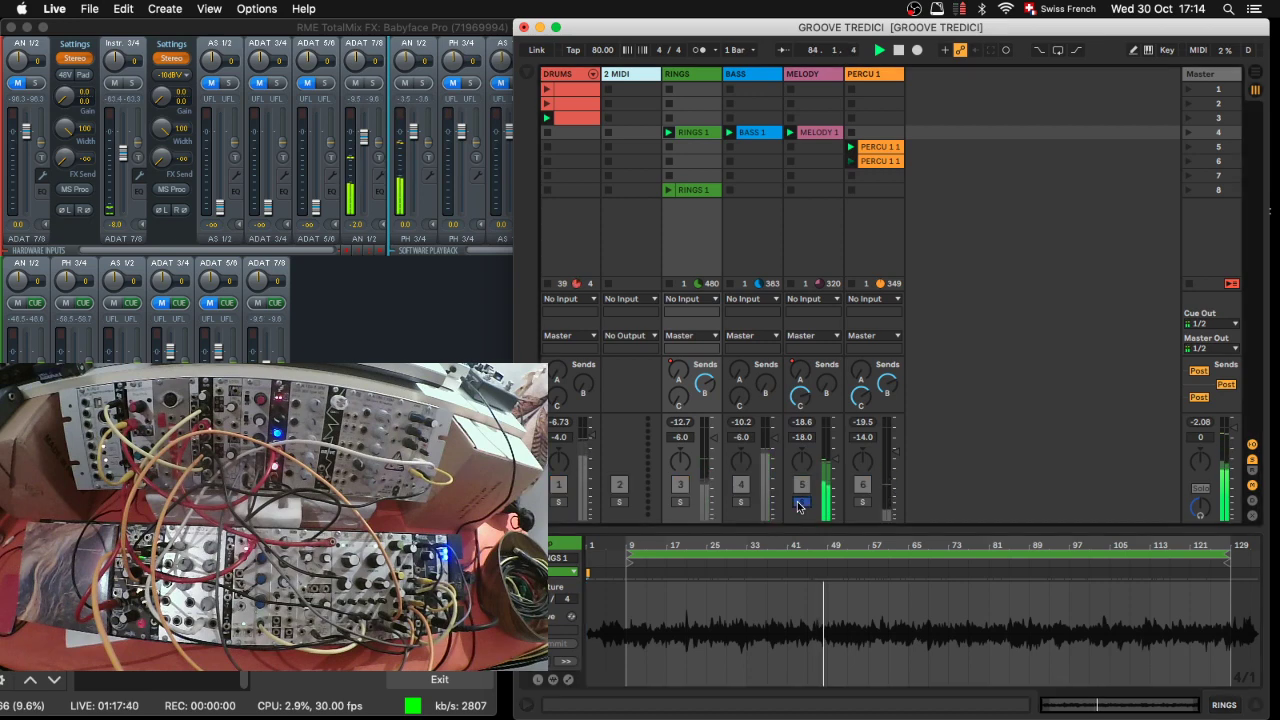
{"action": "left_click", "coordinate": [800, 503]}
Step: Stop the MELODY clip, the percussion, drums and bass clips, and finally the RINGS clip
{"action": "left_click", "coordinate": [790, 161]}
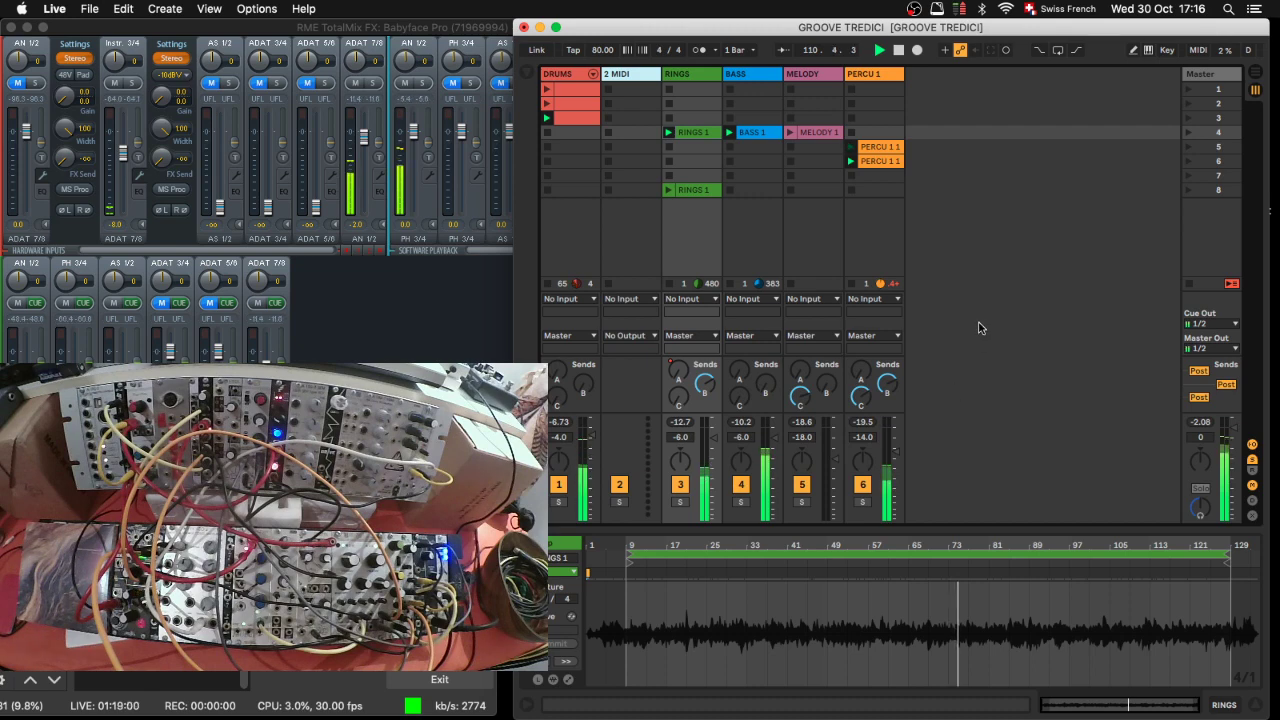
{"action": "left_click", "coordinate": [851, 285]}
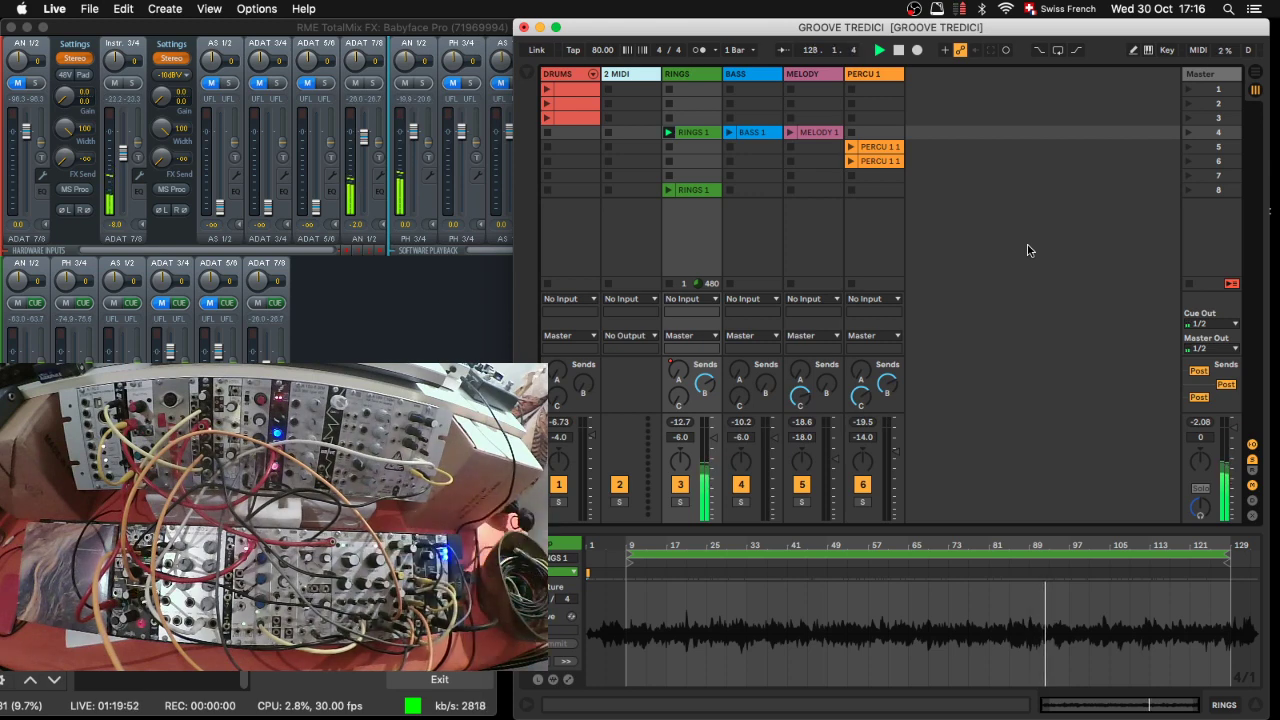
{"action": "left_click", "coordinate": [669, 145]}
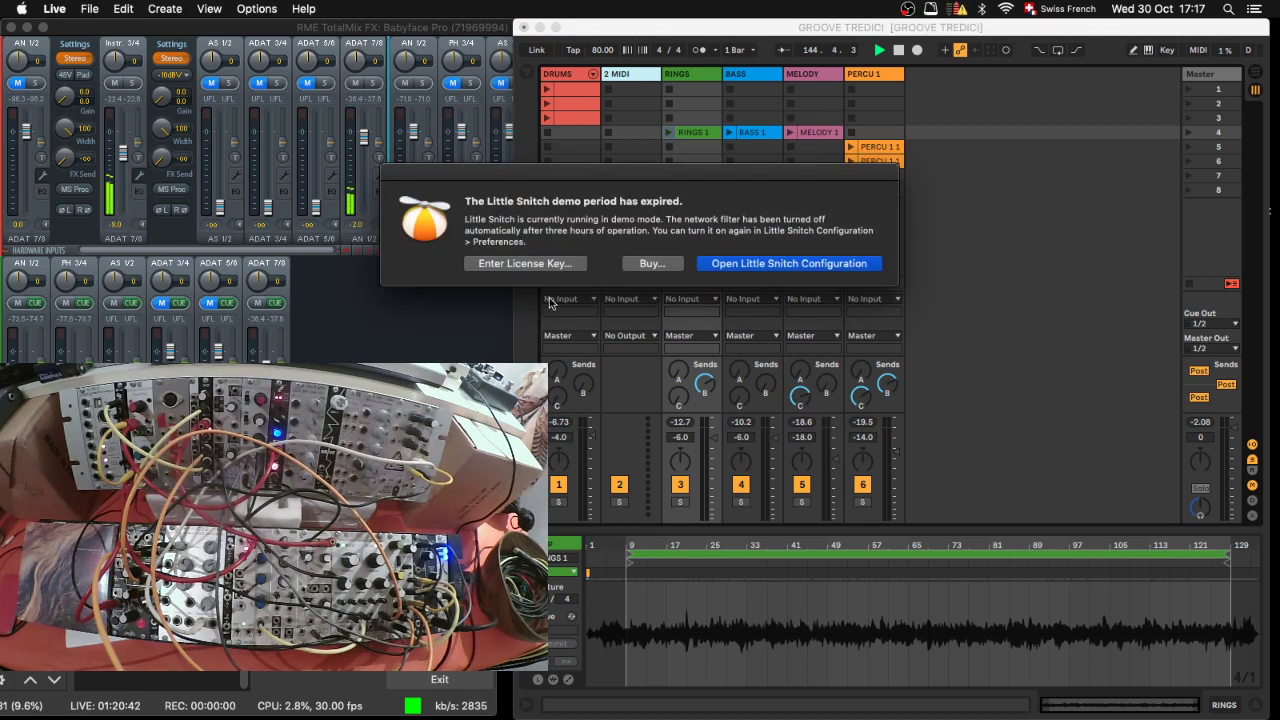
Step: Open Little Snitch Configuration from the demo expiry notice, turn the Network Filter on and quit the program
{"action": "left_click", "coordinate": [749, 266]}
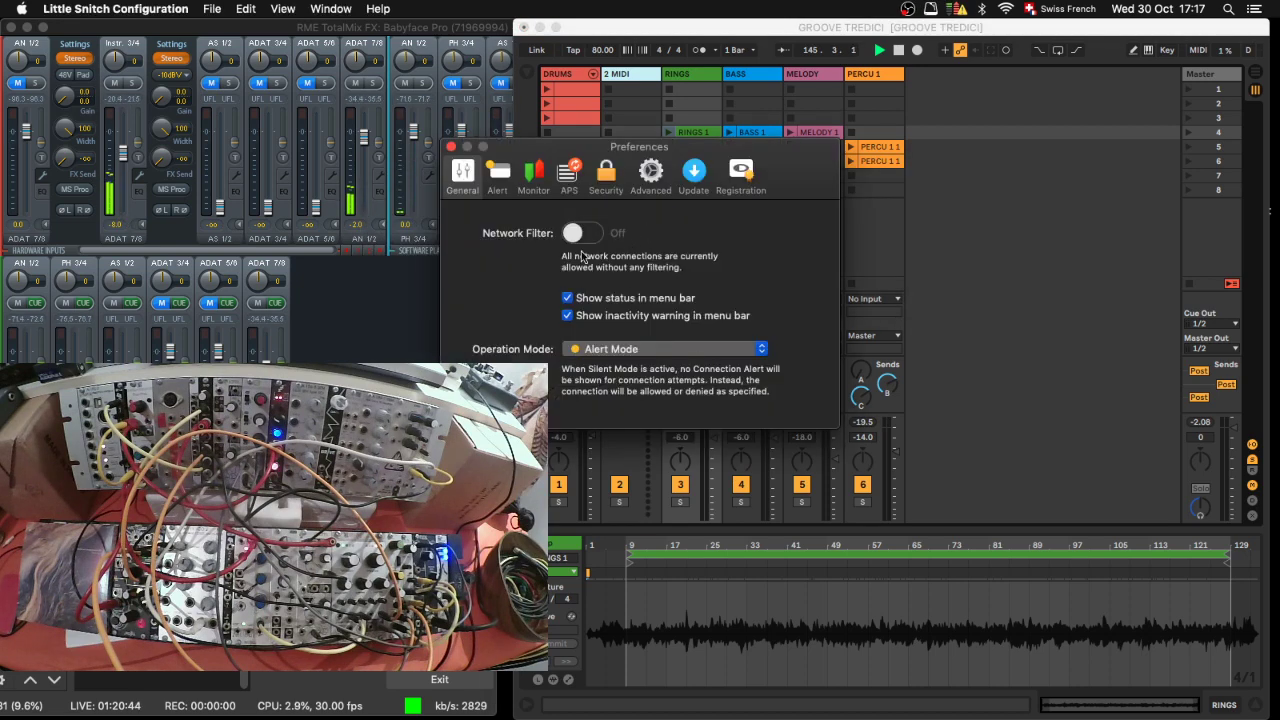
{"action": "left_click", "coordinate": [588, 233]}
{"action": "left_click", "coordinate": [789, 281]}
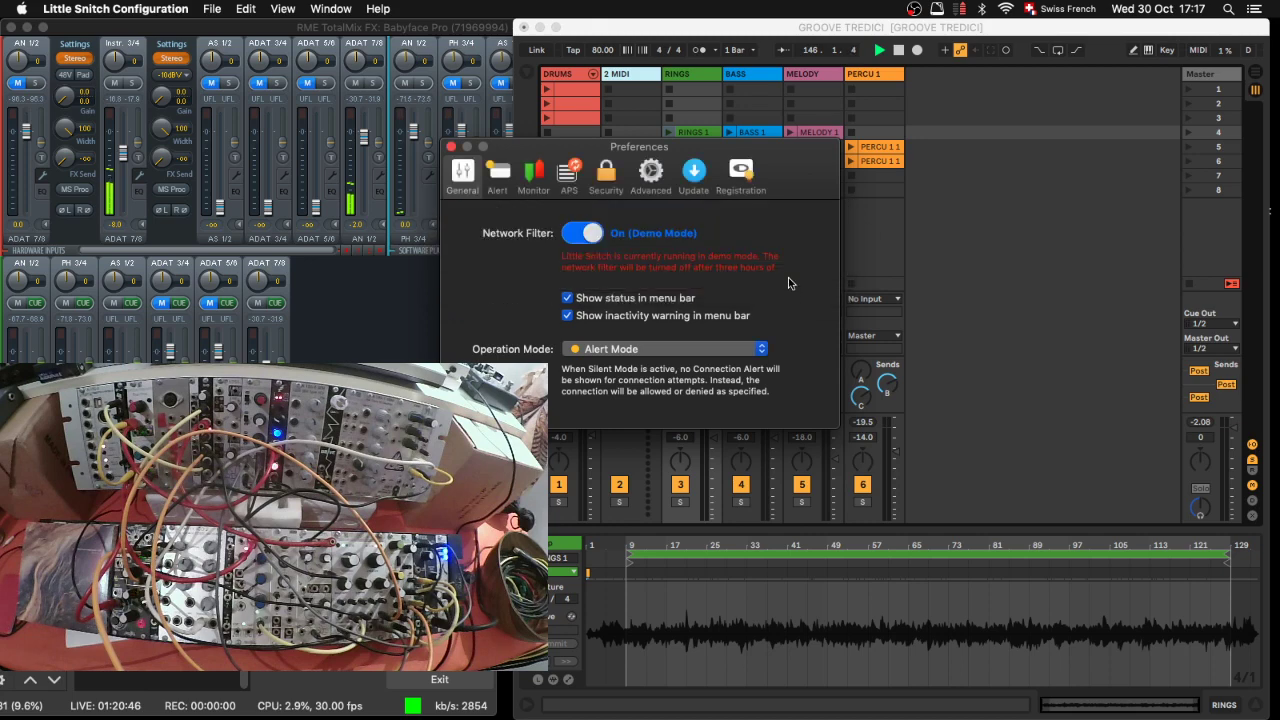
{"action": "key", "text": "super+q"}
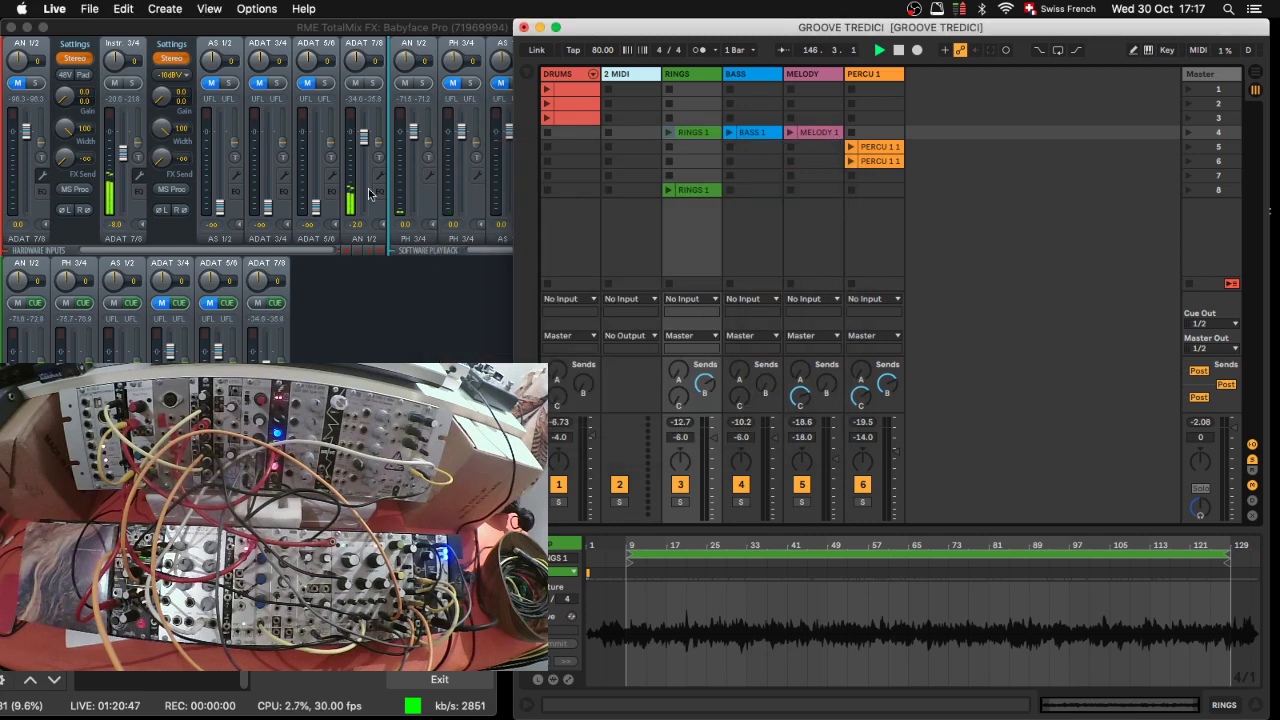
Step: Switch to TotalMix FX and set the Instr. 3/4 hardware input fader to 0 dB
{"action": "left_click", "coordinate": [106, 230]}
{"action": "double_click", "coordinate": [110, 226]}
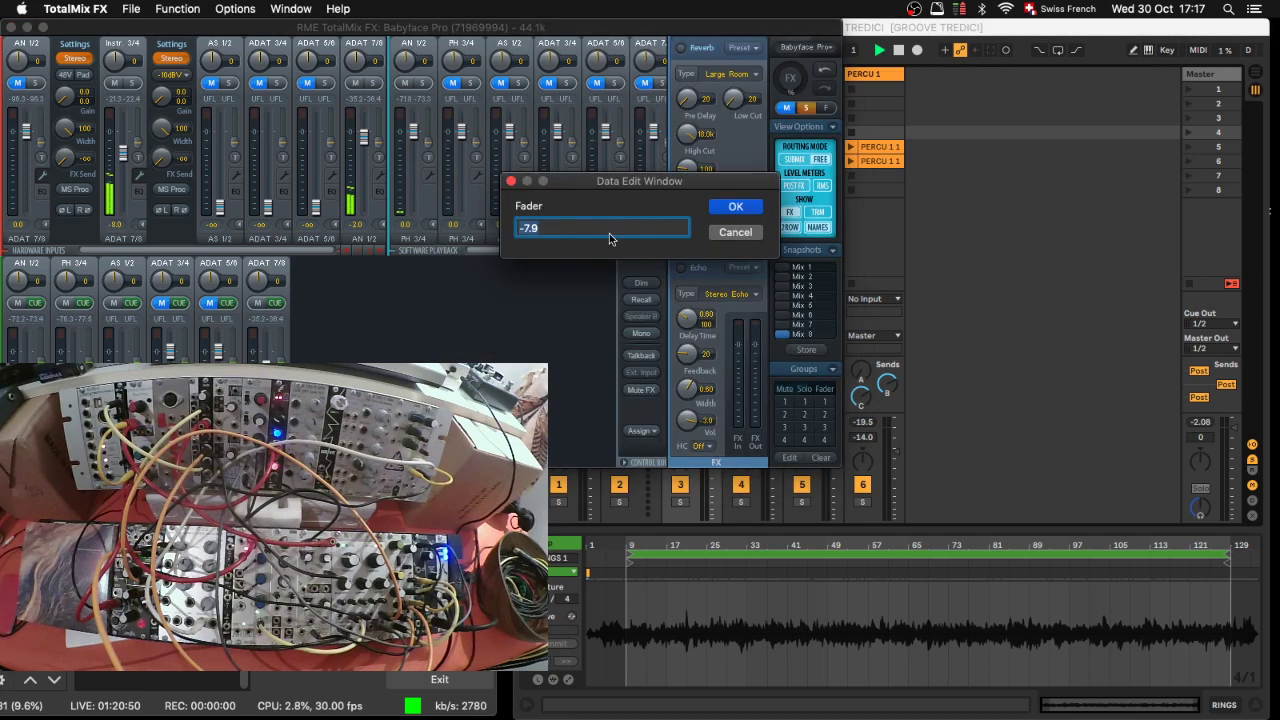
{"action": "type", "text": "0"}
{"action": "key", "text": "Return"}
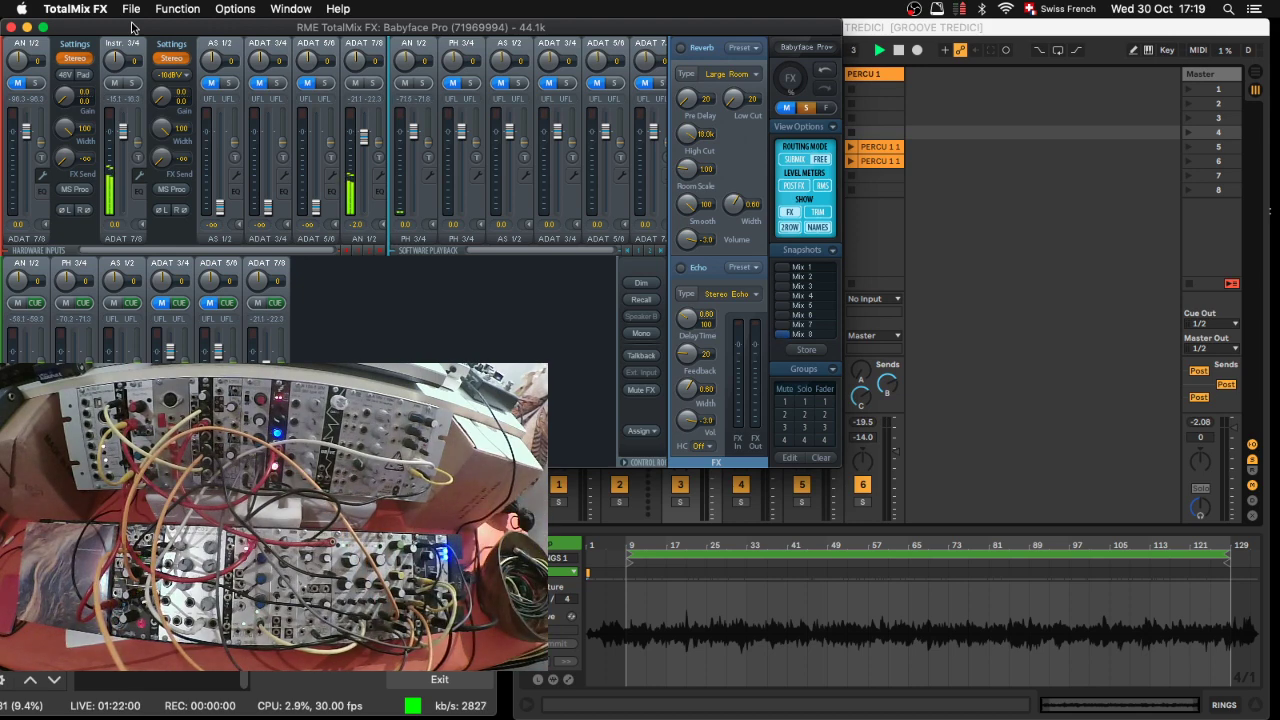
Step: Return to Live, restart playback with the third DRUMS clip and add the BASS 1 clip
{"action": "left_click", "coordinate": [1065, 337]}
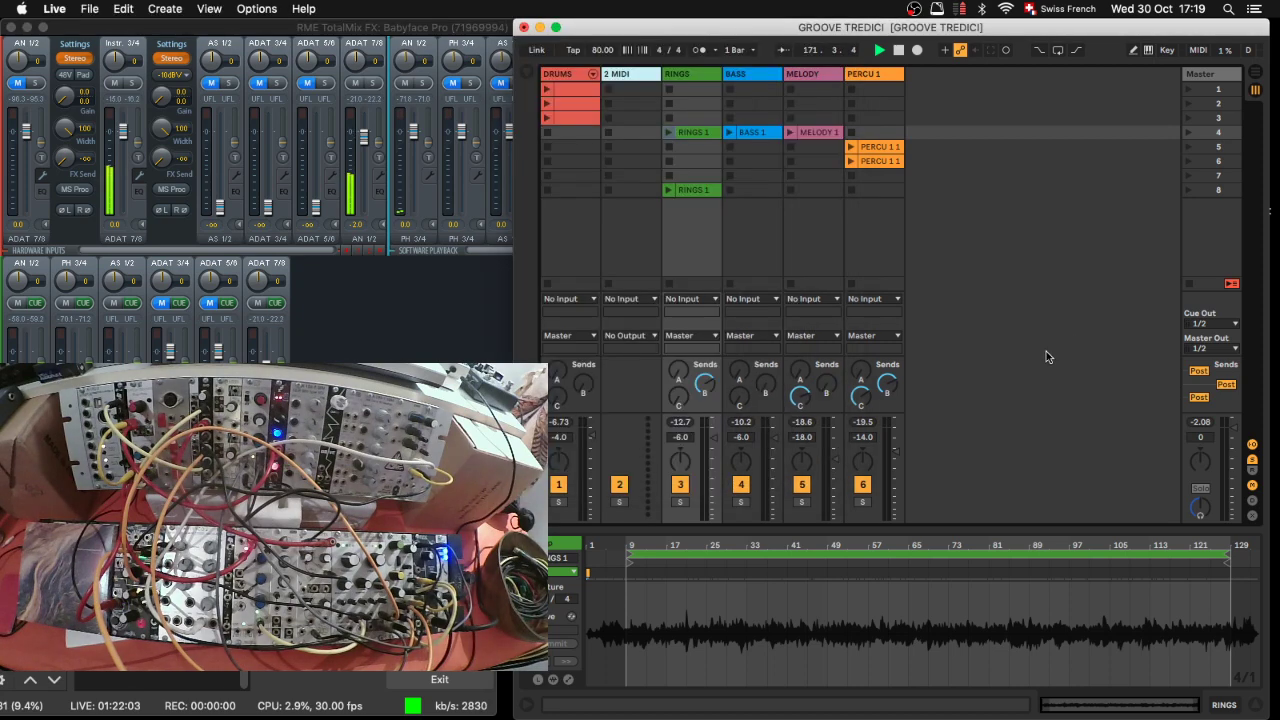
{"action": "left_click", "coordinate": [547, 119]}
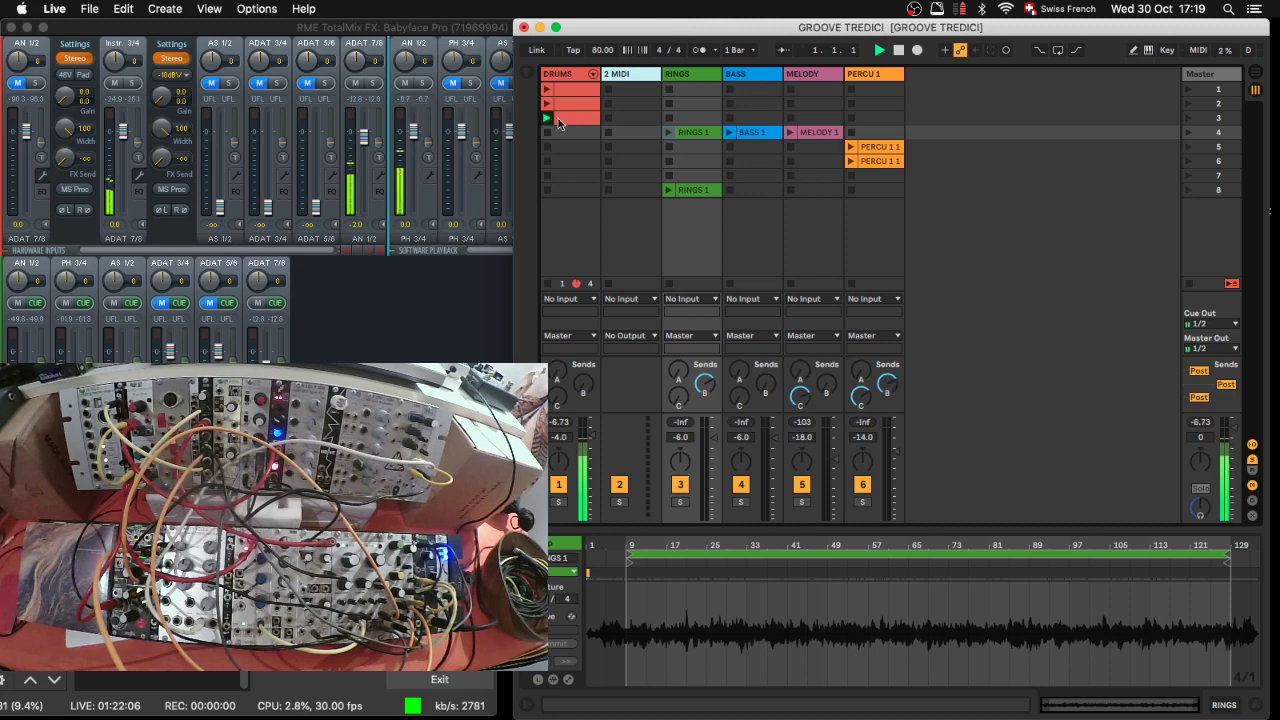
{"action": "left_click", "coordinate": [729, 132]}
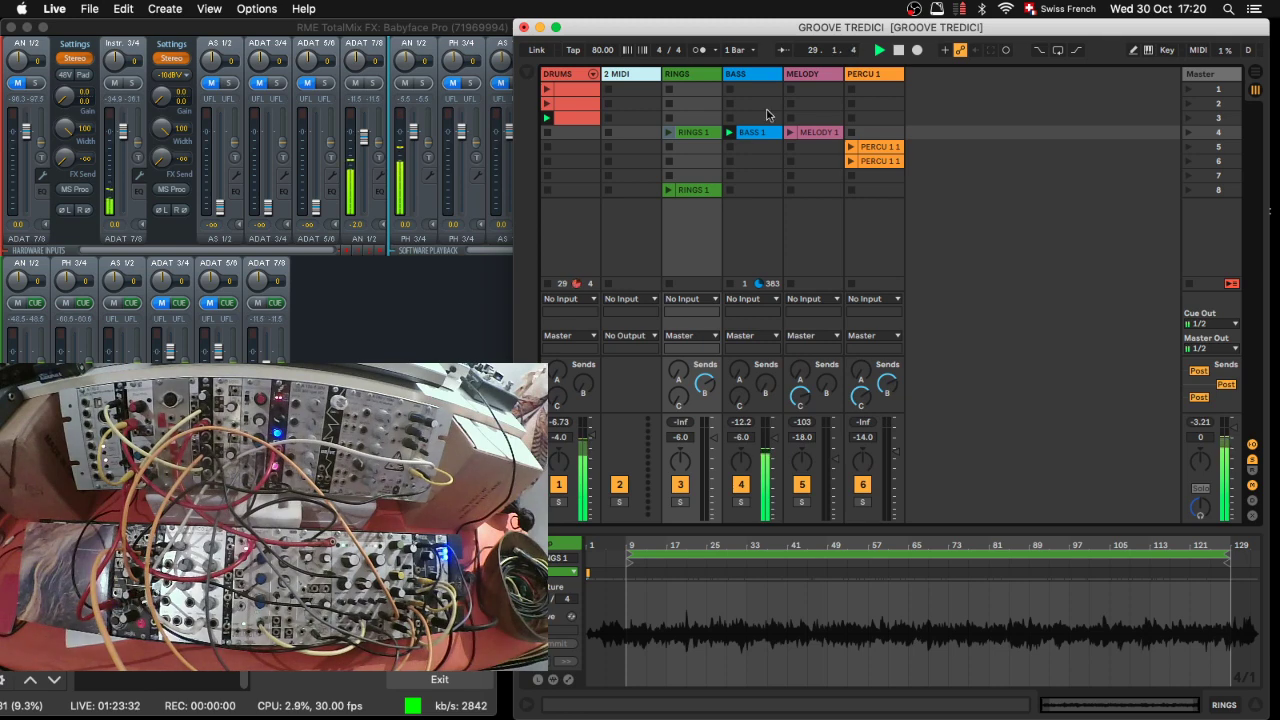
Step: Insert an audio track after PERCU 1, name it NOISE and colour it purple
{"action": "left_click", "coordinate": [872, 103]}
{"action": "key", "text": "super+t"}
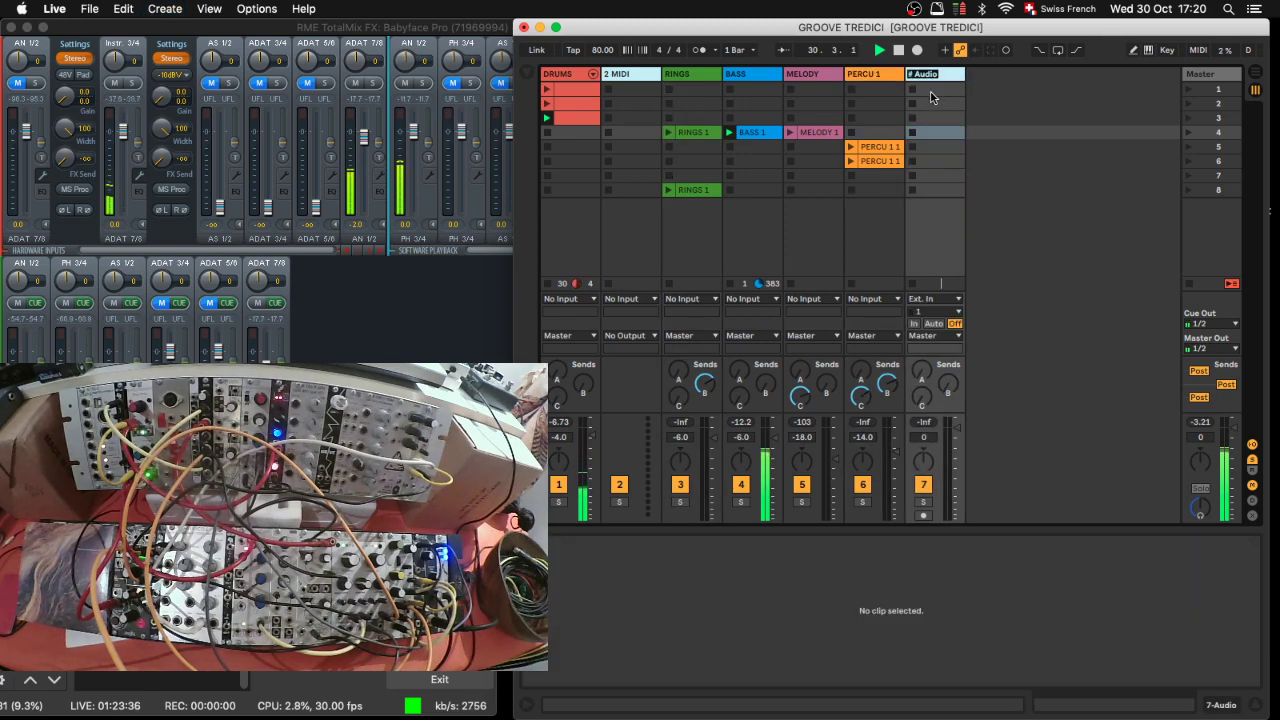
{"action": "type", "text": "NOIS"}
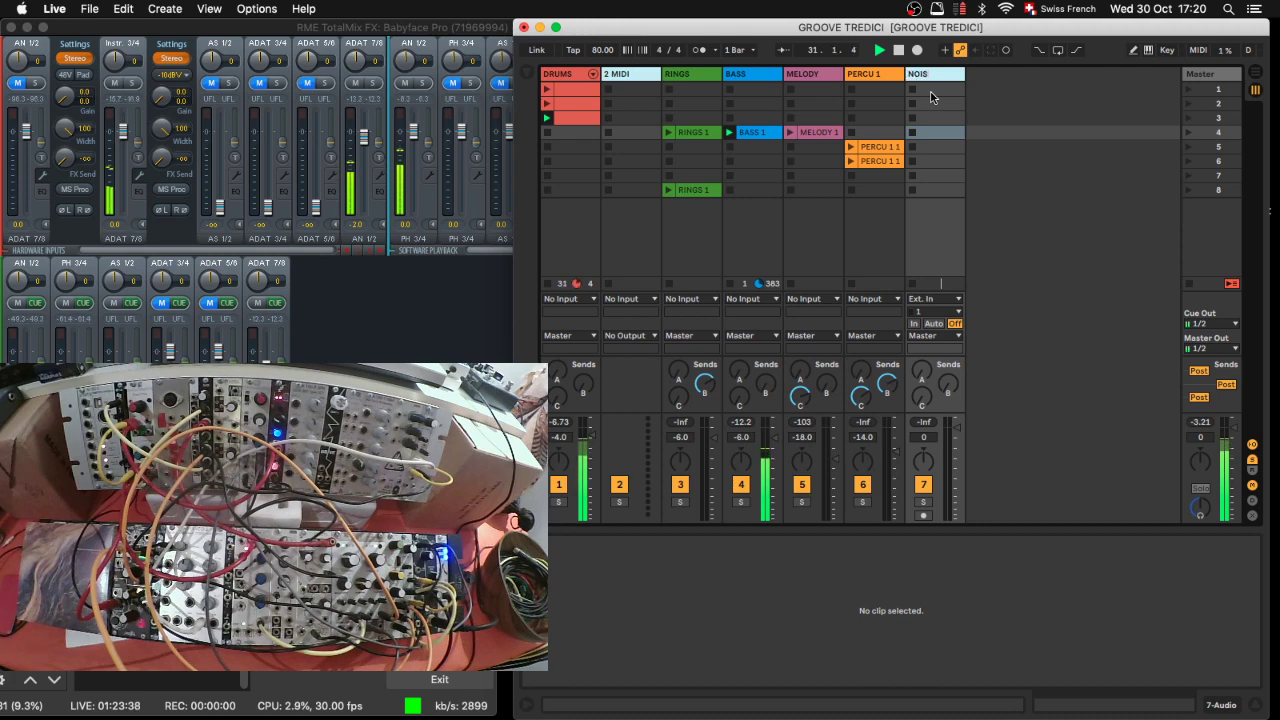
{"action": "type", "text": "E"}
{"action": "key", "text": "Return"}
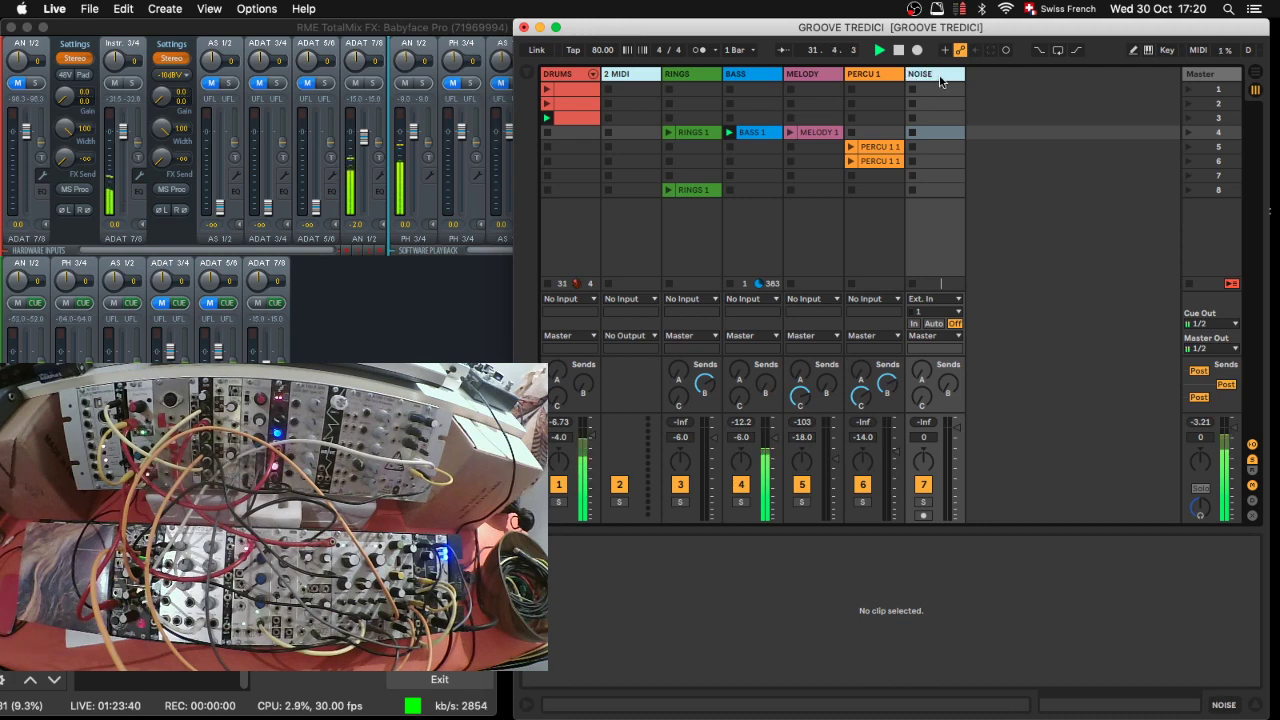
{"action": "right_click", "coordinate": [939, 81]}
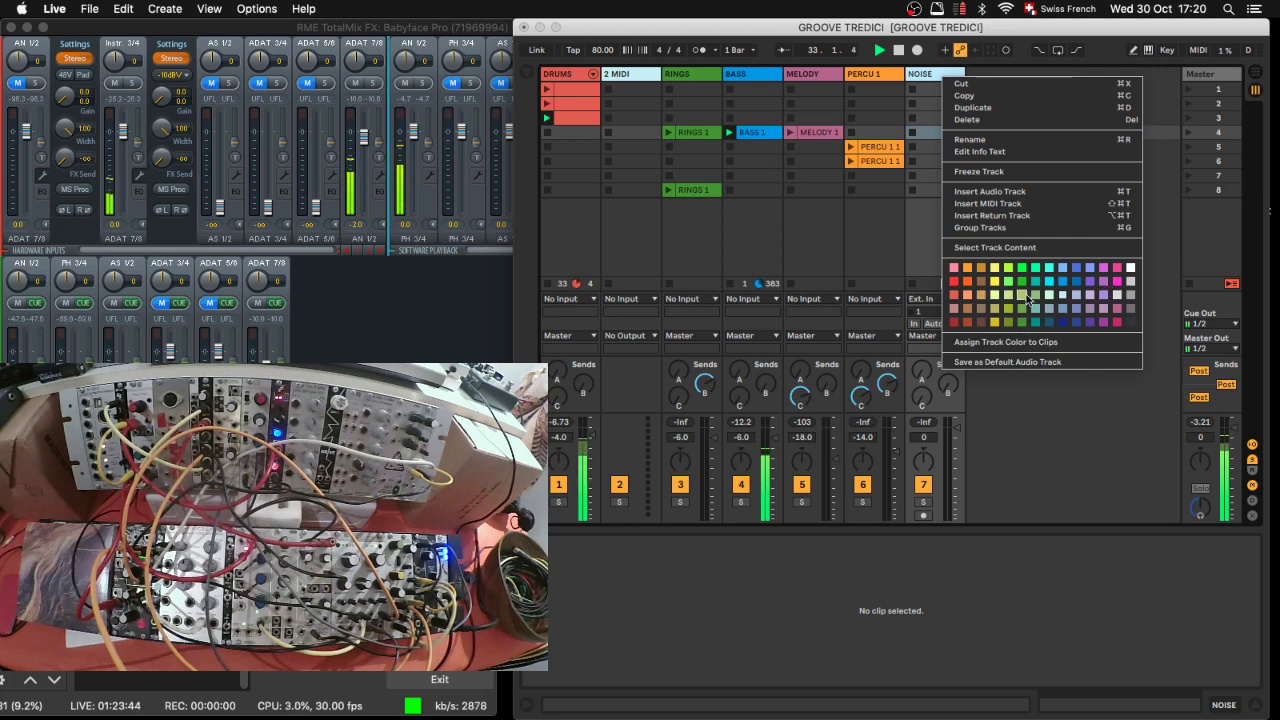
{"action": "left_click", "coordinate": [1087, 282]}
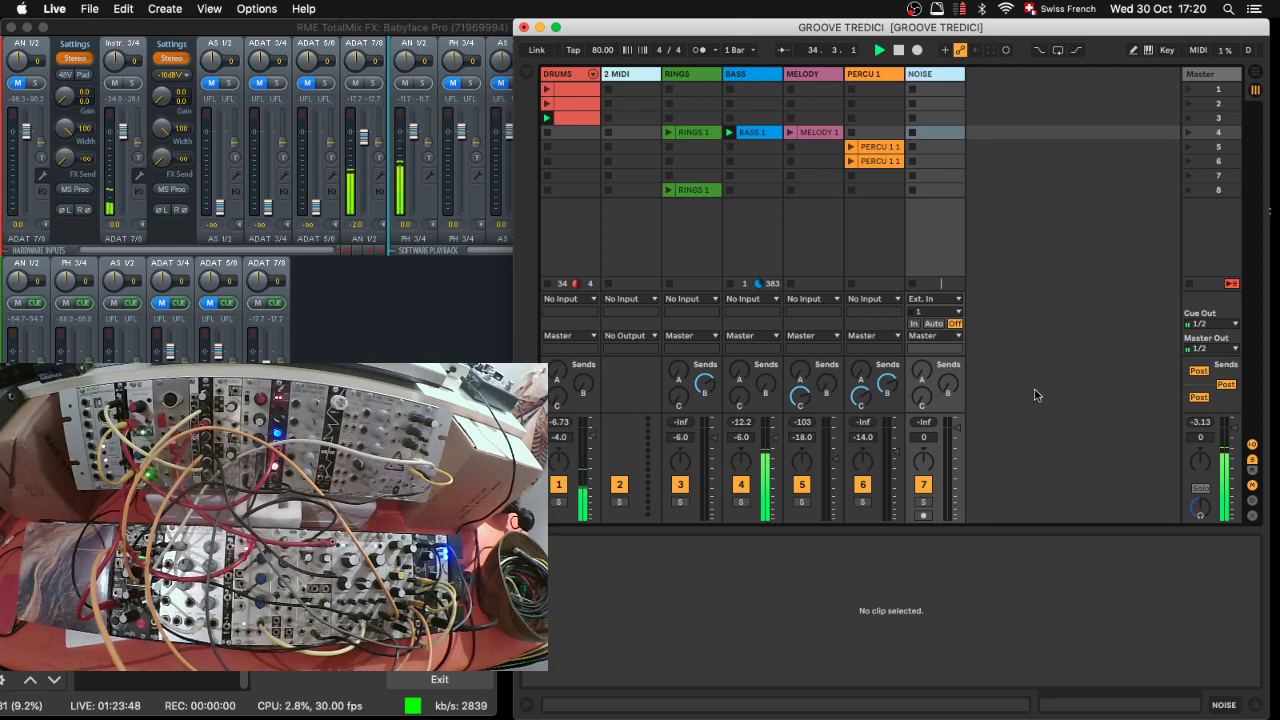
Step: Arm the NOISE track with external input 3 and lower the Instr. 3/4 hardware input fader in TotalMix FX to -10 dB
{"action": "left_click", "coordinate": [929, 515]}
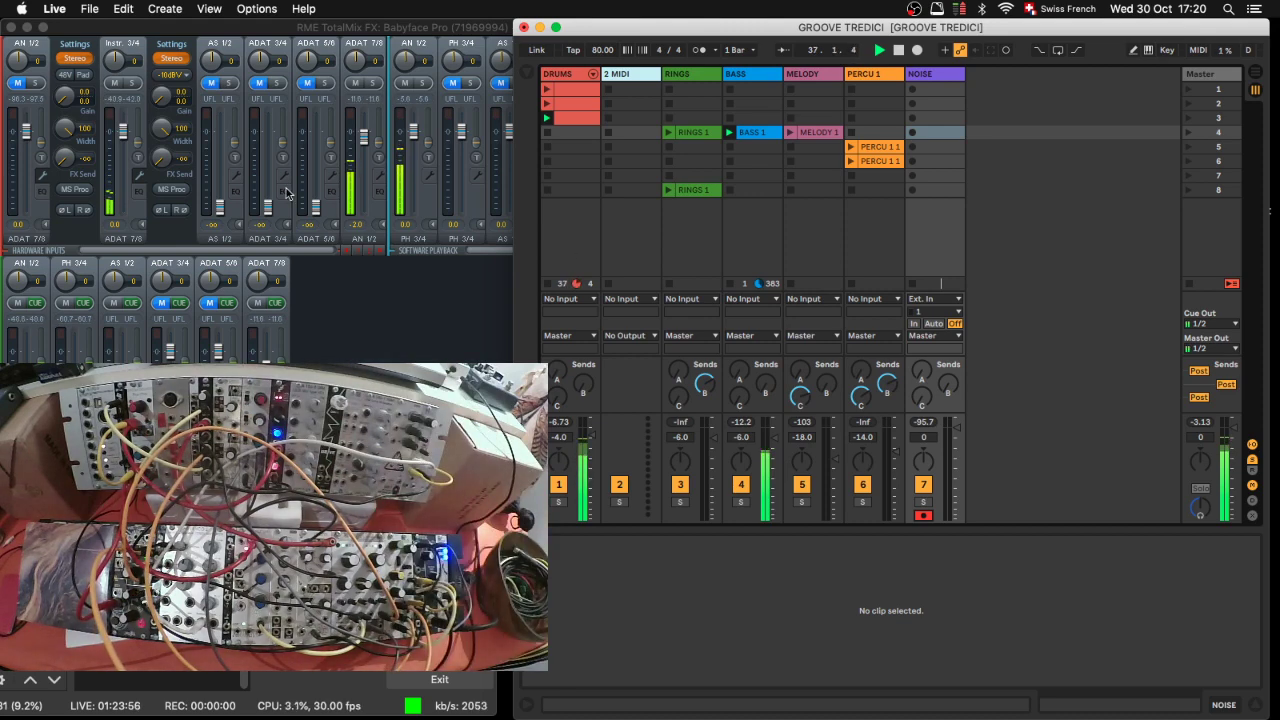
{"action": "left_click", "coordinate": [122, 147]}
{"action": "left_click_drag", "start_coordinate": [118, 152], "coordinate": [124, 165]}
{"action": "left_click", "coordinate": [1068, 301]}
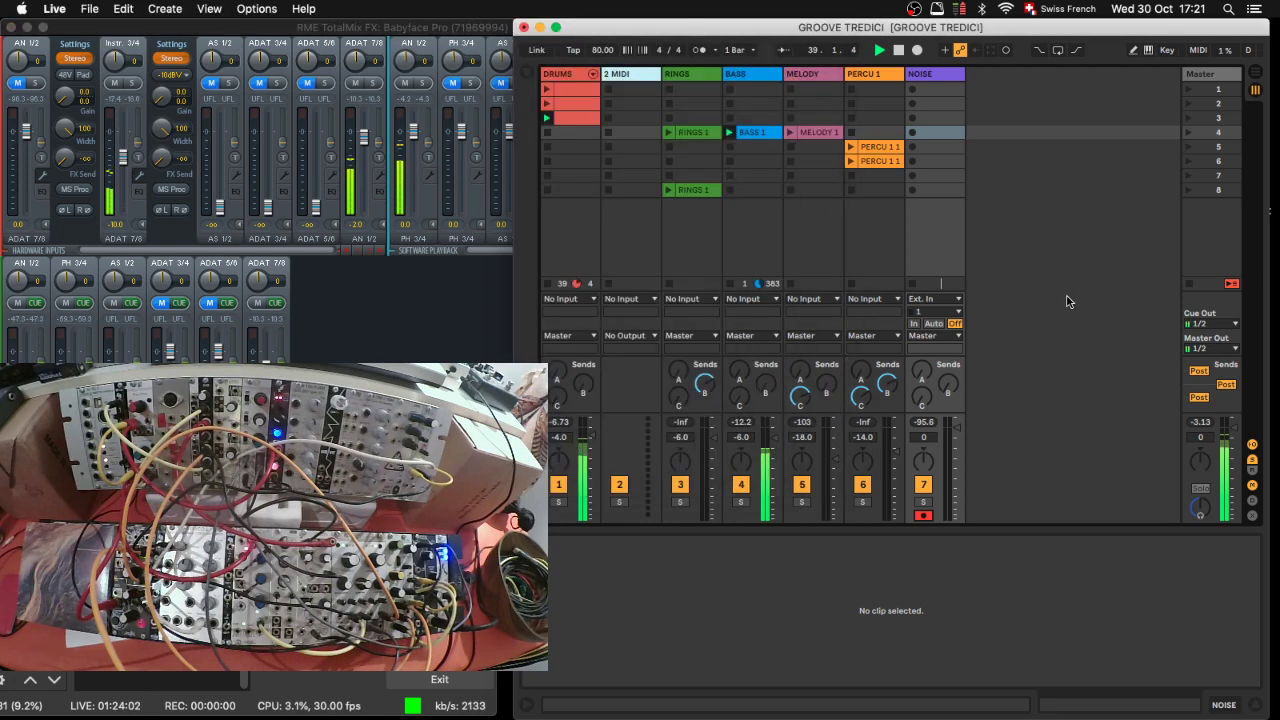
{"action": "left_click", "coordinate": [938, 312]}
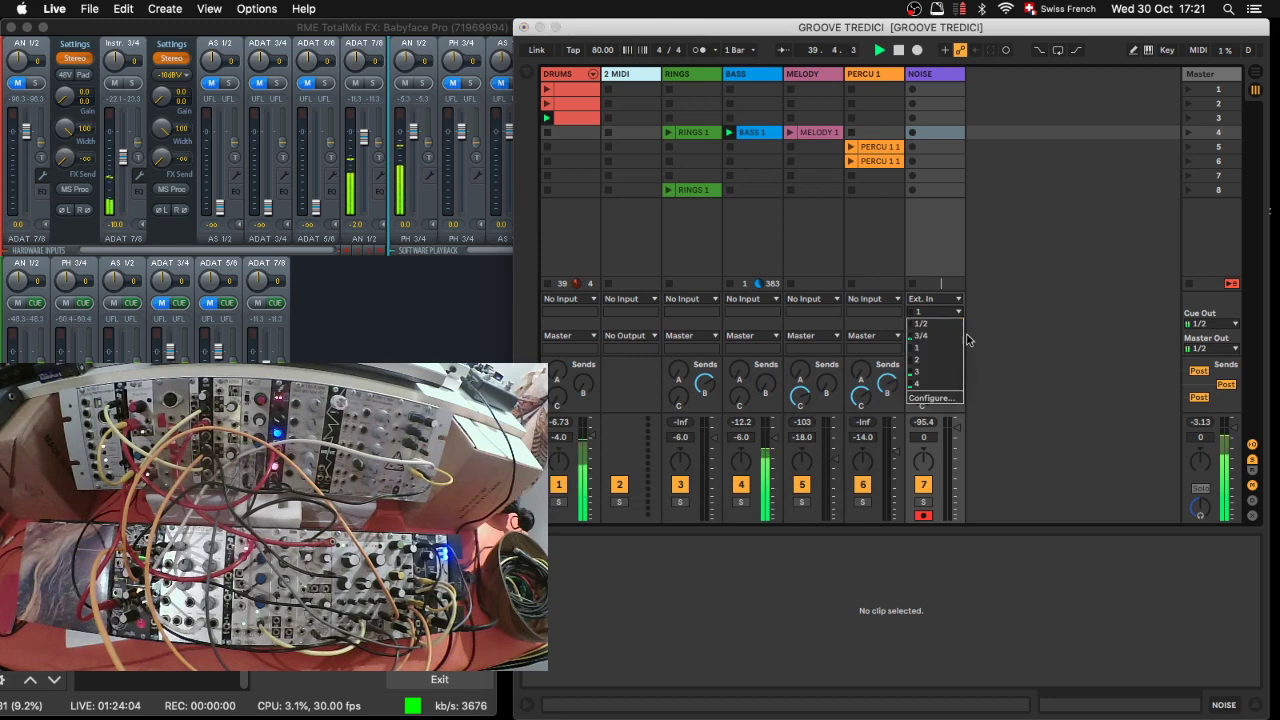
{"action": "left_click", "coordinate": [942, 372]}
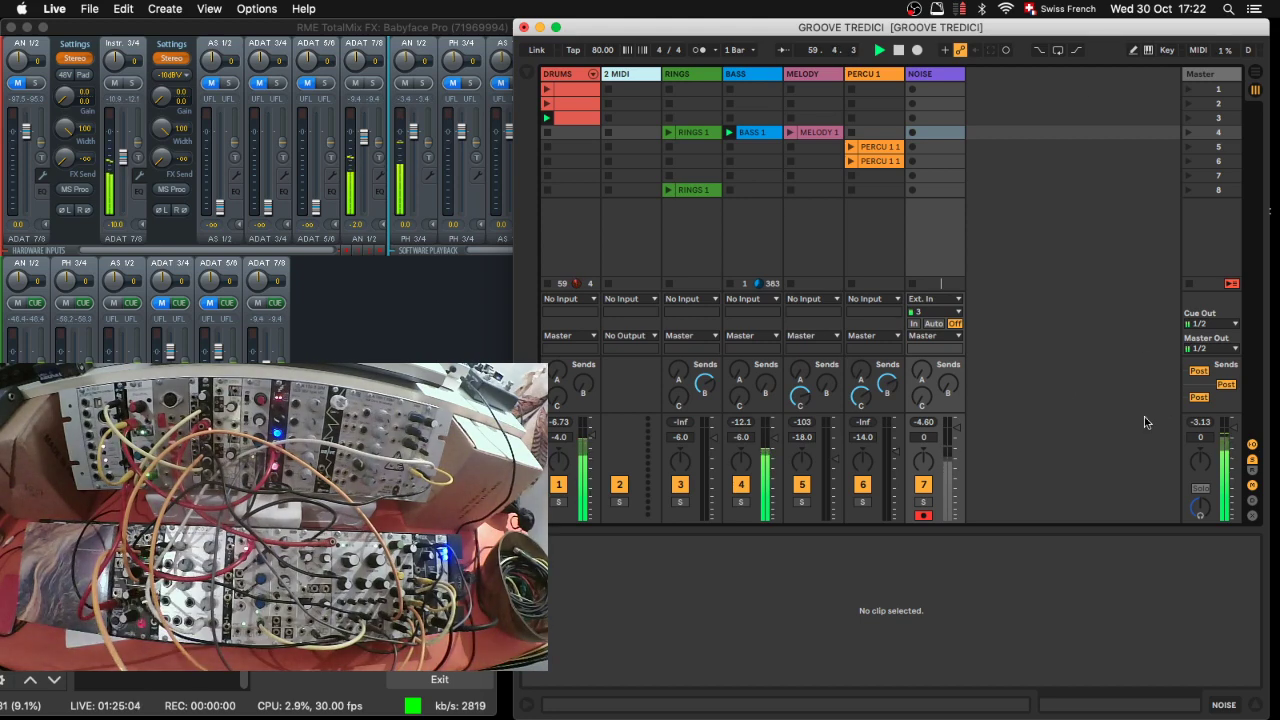
Step: Start recording into the first NOISE slot, then stop the BASS and DRUMS clips
{"action": "left_click", "coordinate": [910, 93]}
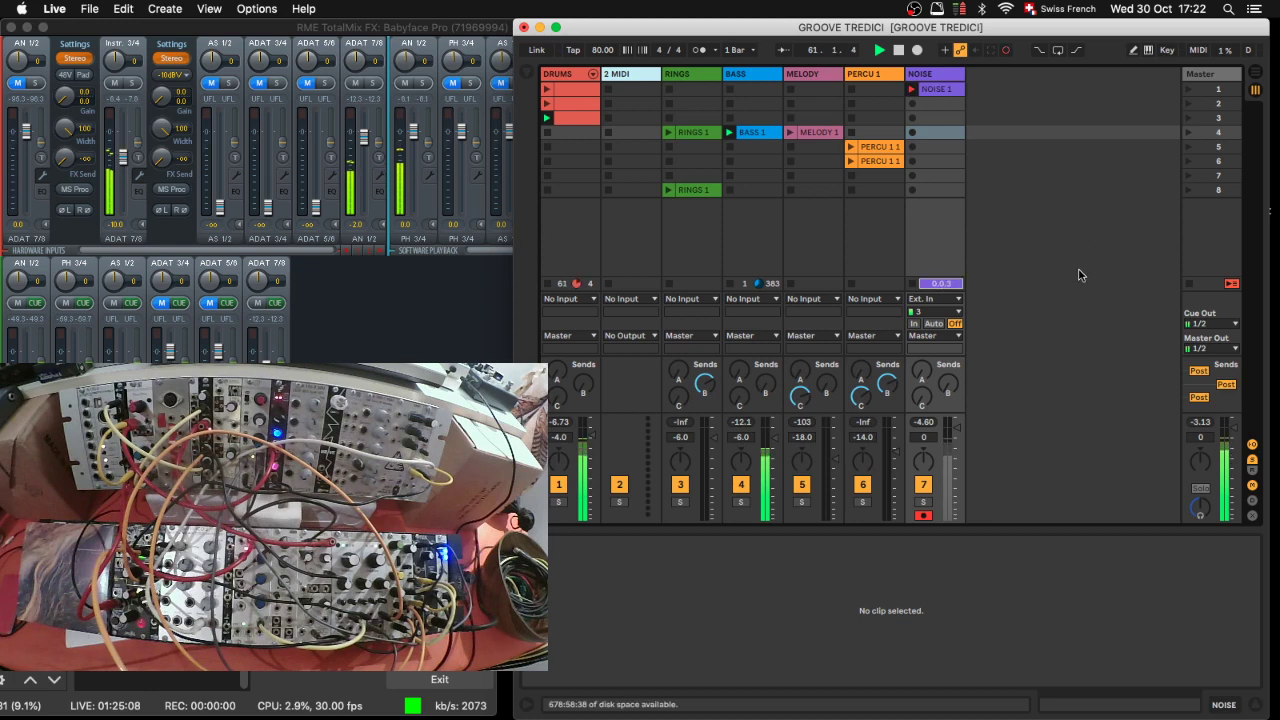
{"action": "left_click", "coordinate": [950, 92]}
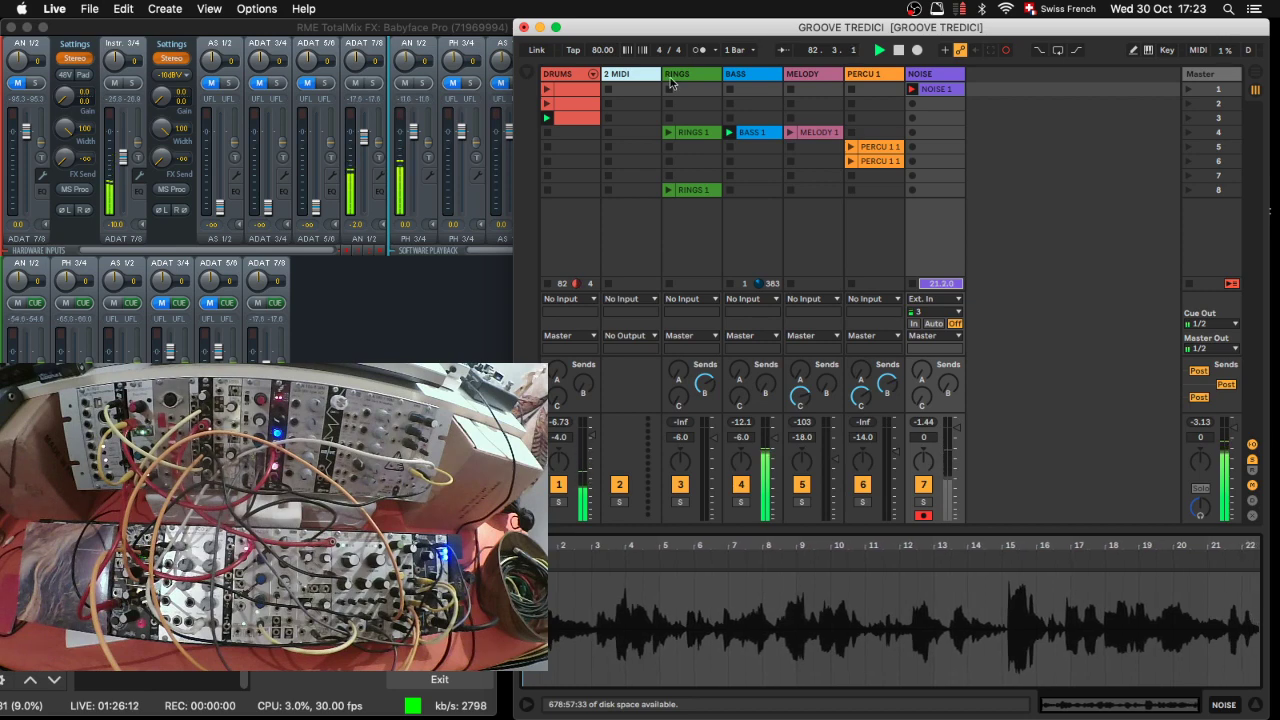
{"action": "left_click", "coordinate": [729, 148]}
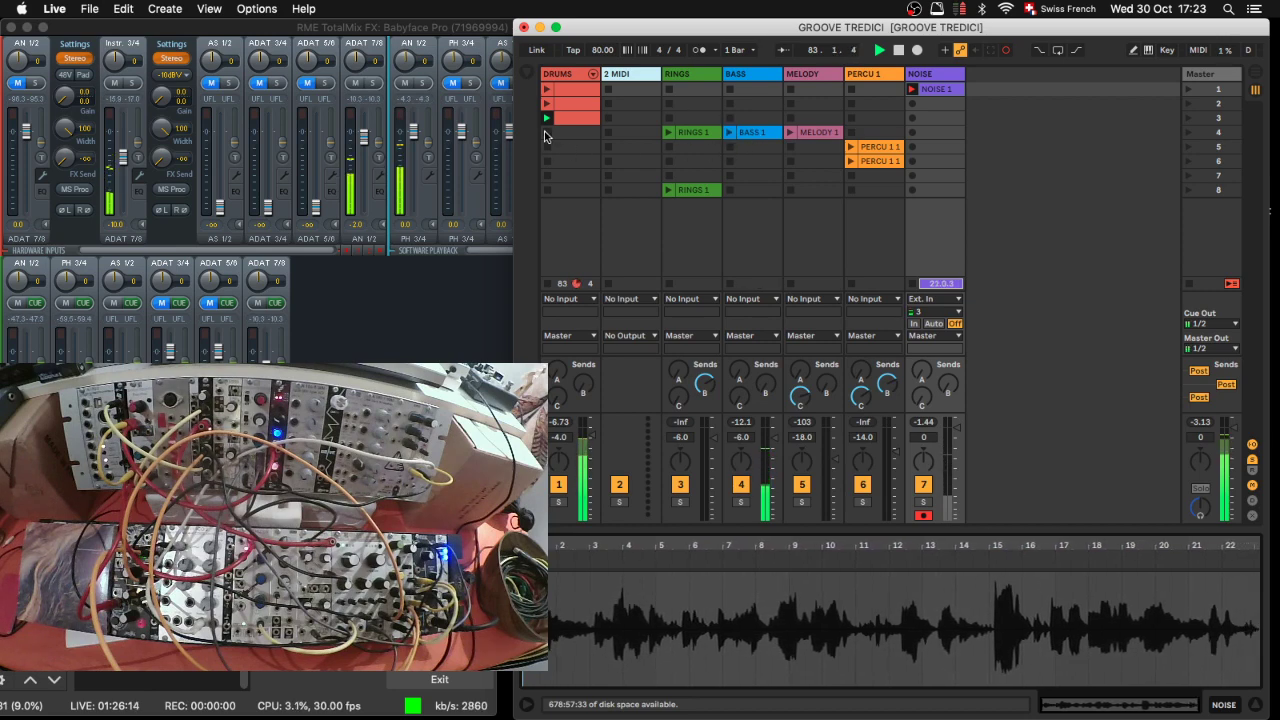
{"action": "left_click", "coordinate": [546, 133]}
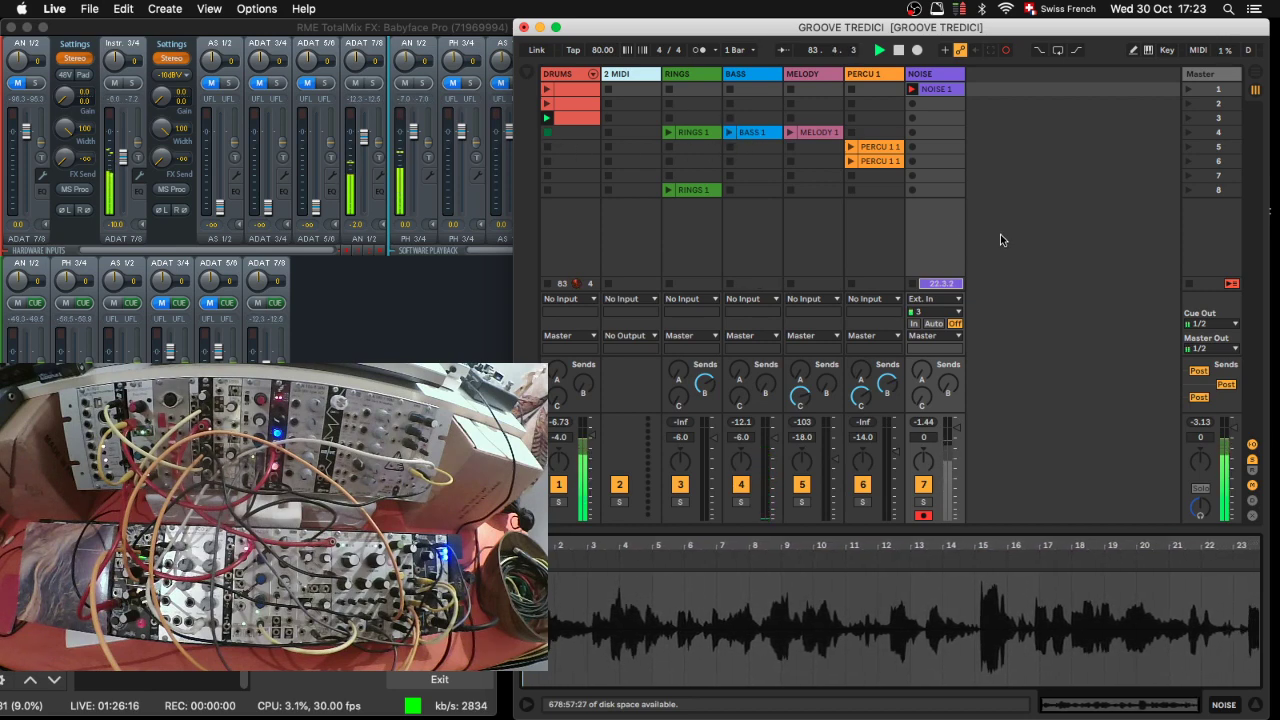
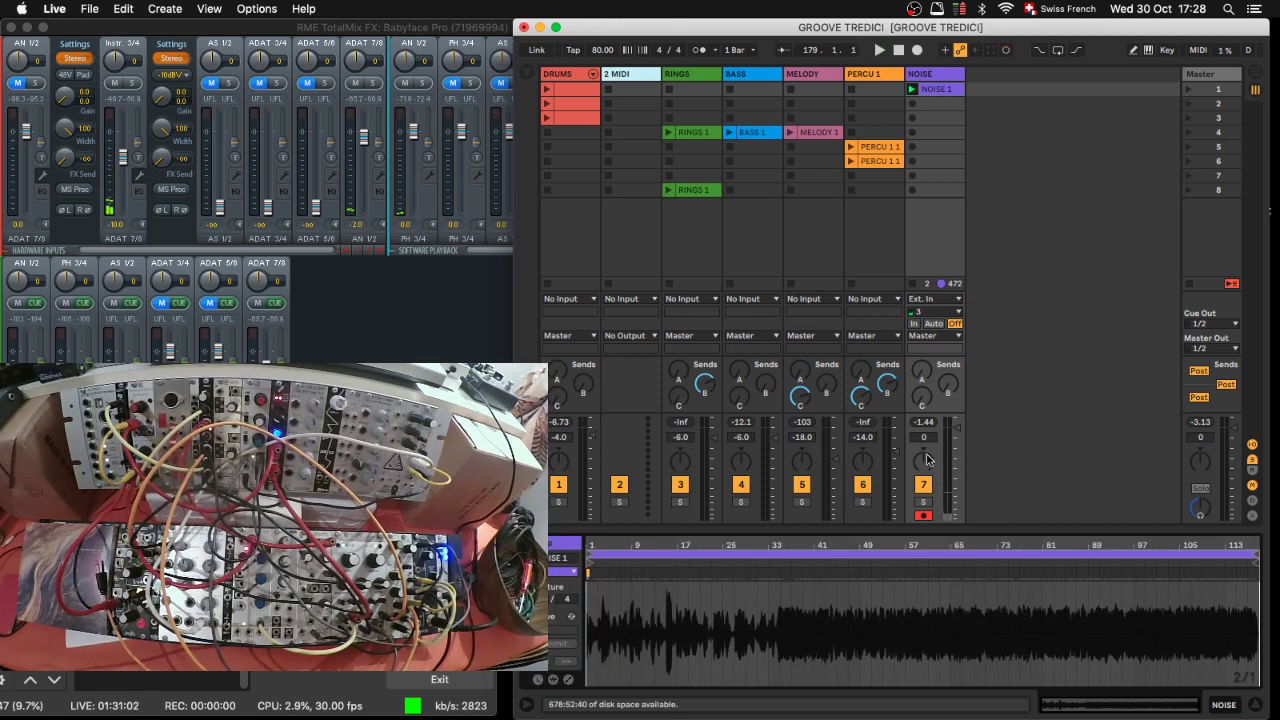
Step: Trim the NOISE 1 clip's loop to start at bar 35 and end at bar 117
{"action": "left_click", "coordinate": [776, 575]}
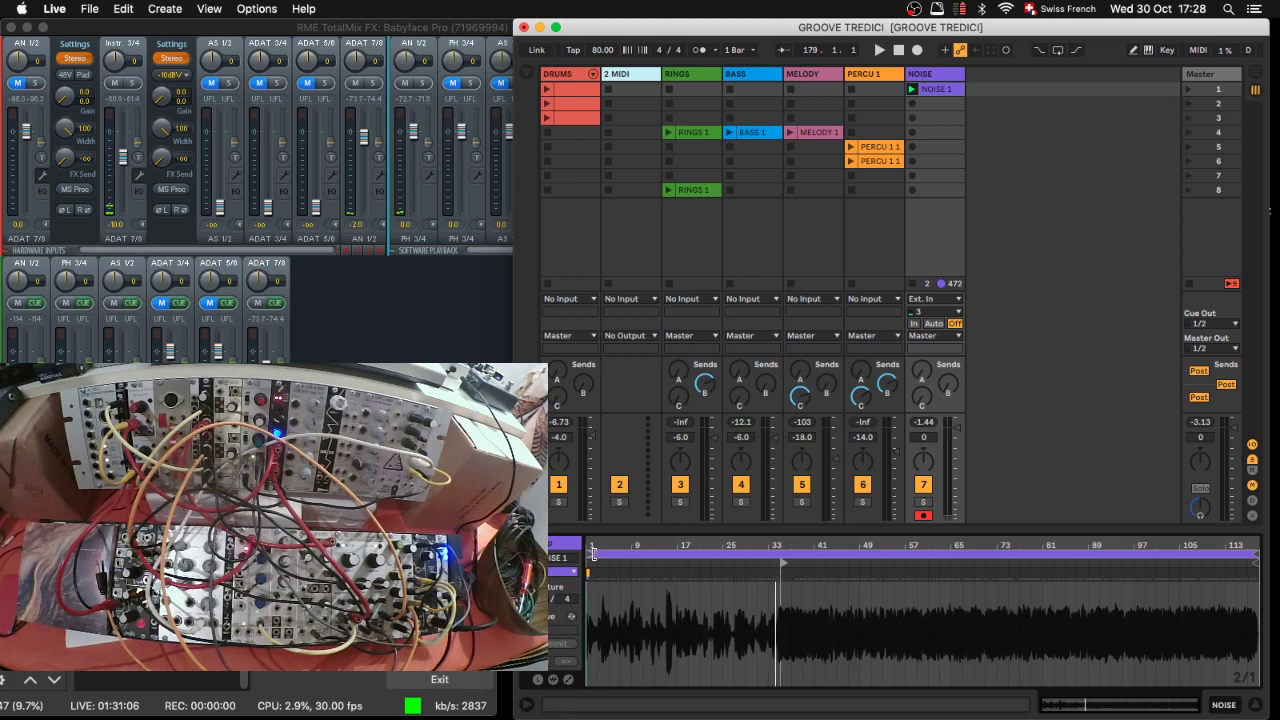
{"action": "left_click_drag", "start_coordinate": [593, 552], "coordinate": [783, 552]}
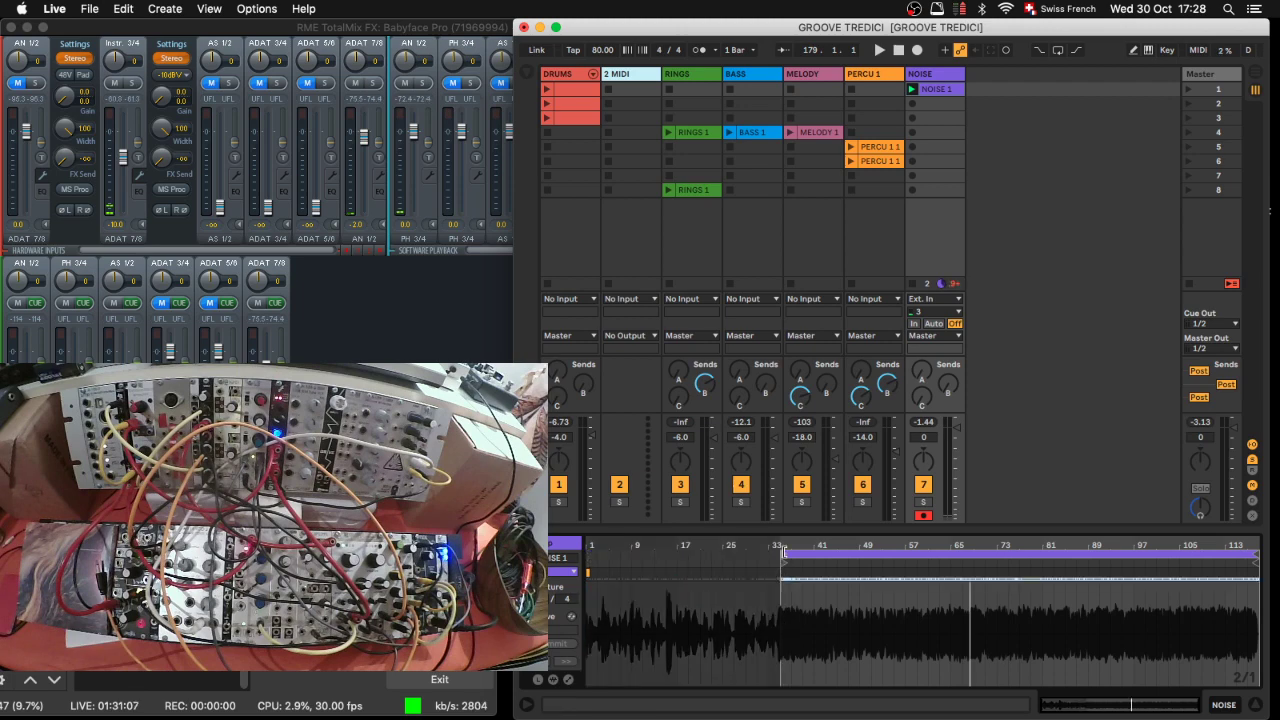
{"action": "key", "text": "plus"}
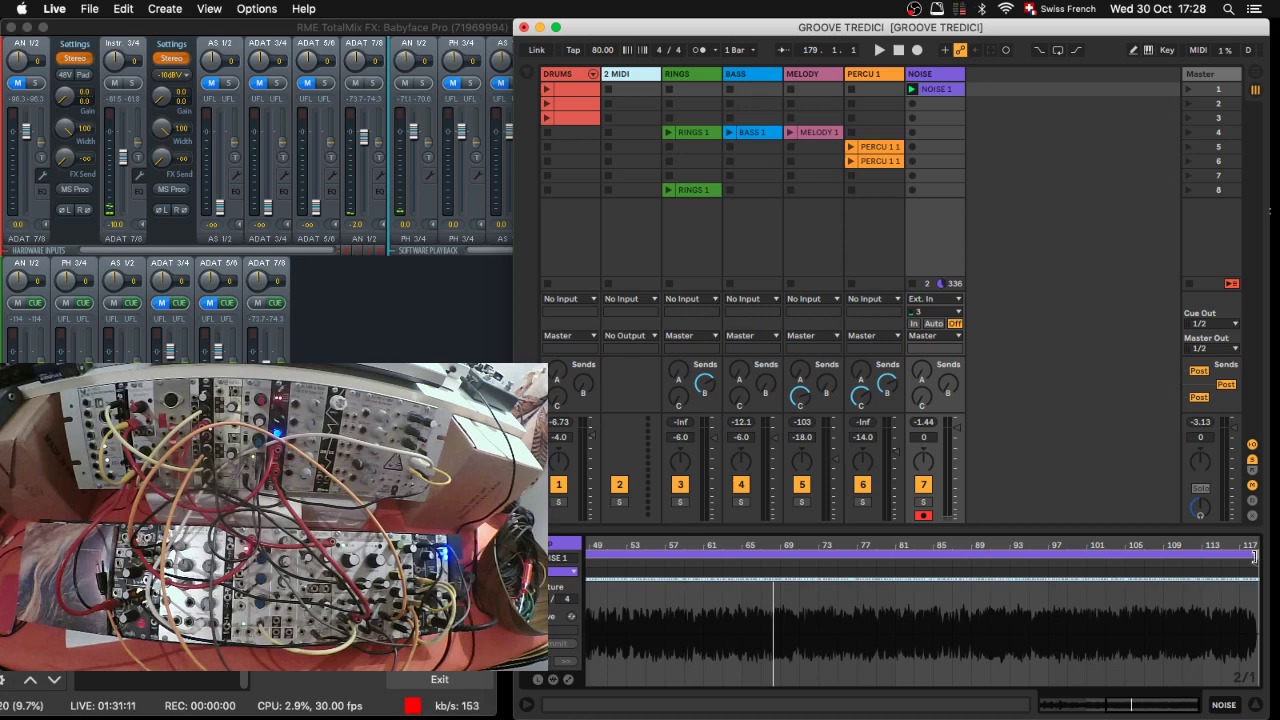
{"action": "left_click_drag", "start_coordinate": [1254, 556], "coordinate": [1238, 556]}
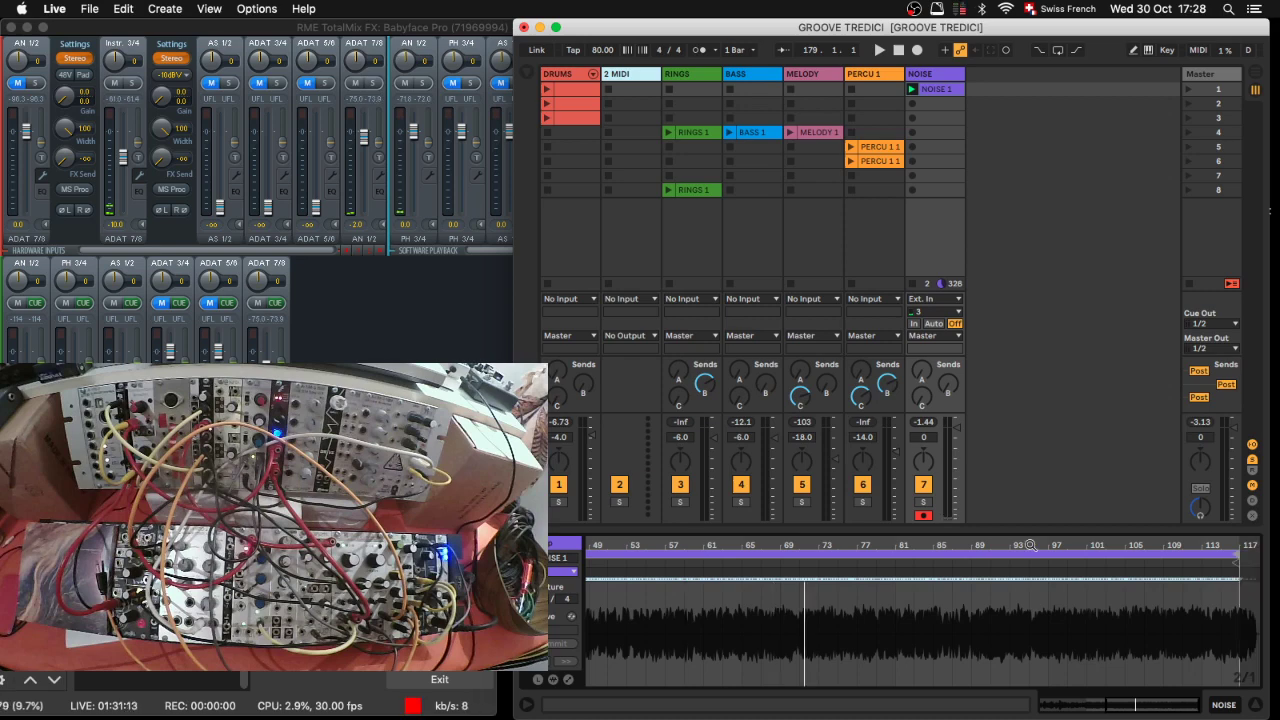
Step: Set the NOISE 1 clip's warp mode to Beats with a transient envelope of 0 and audition it briefly
{"action": "left_click", "coordinate": [553, 679]}
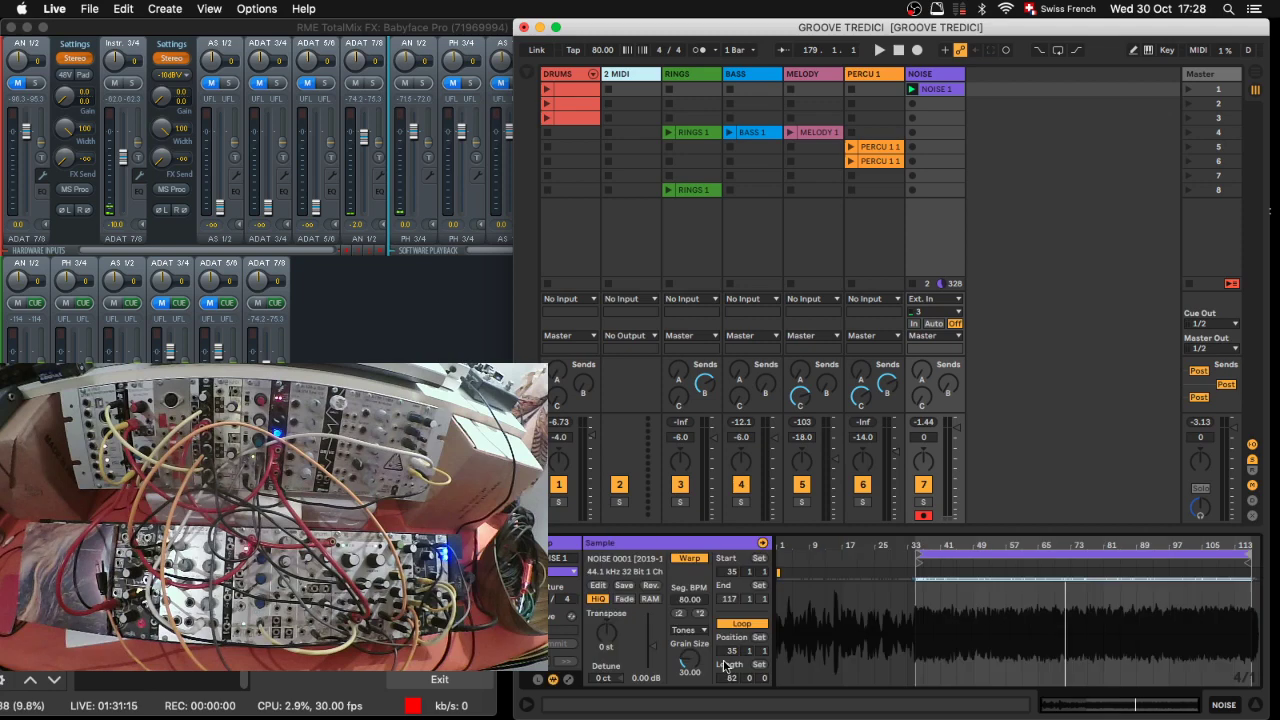
{"action": "left_click", "coordinate": [688, 630]}
{"action": "left_click", "coordinate": [688, 616]}
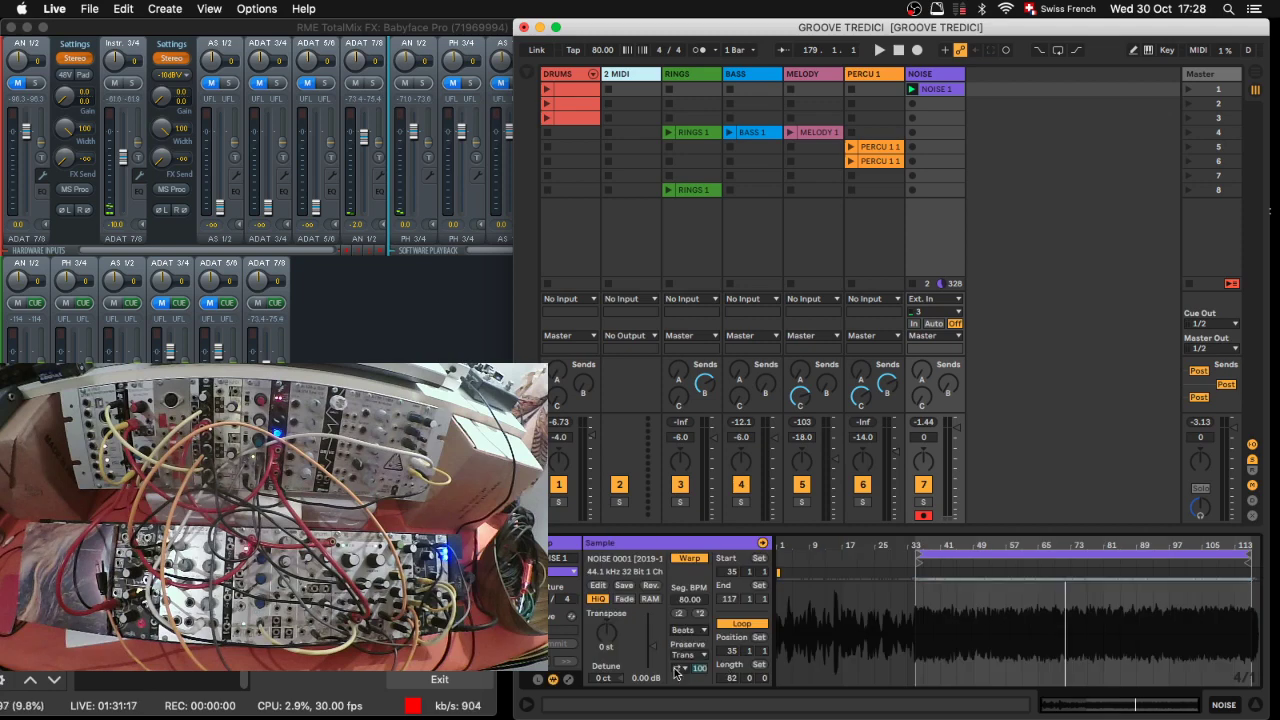
{"action": "left_click_drag", "start_coordinate": [675, 672], "coordinate": [675, 719]}
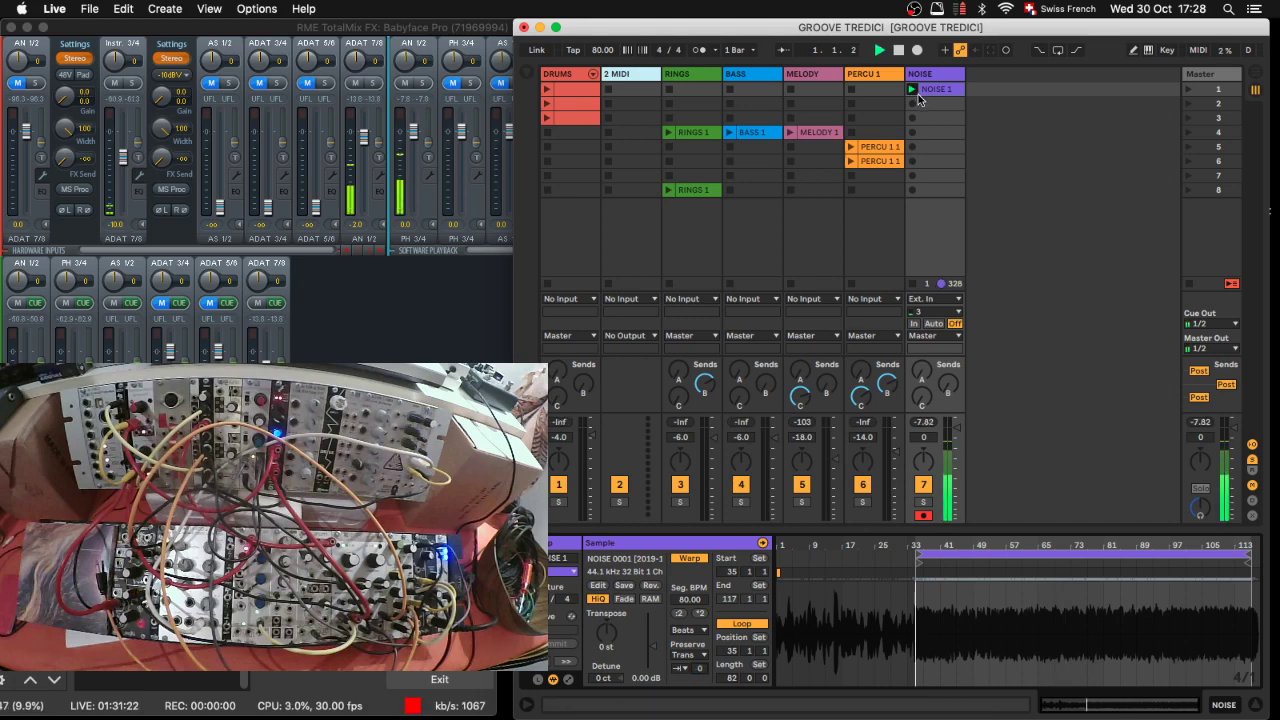
{"action": "key", "text": "space"}
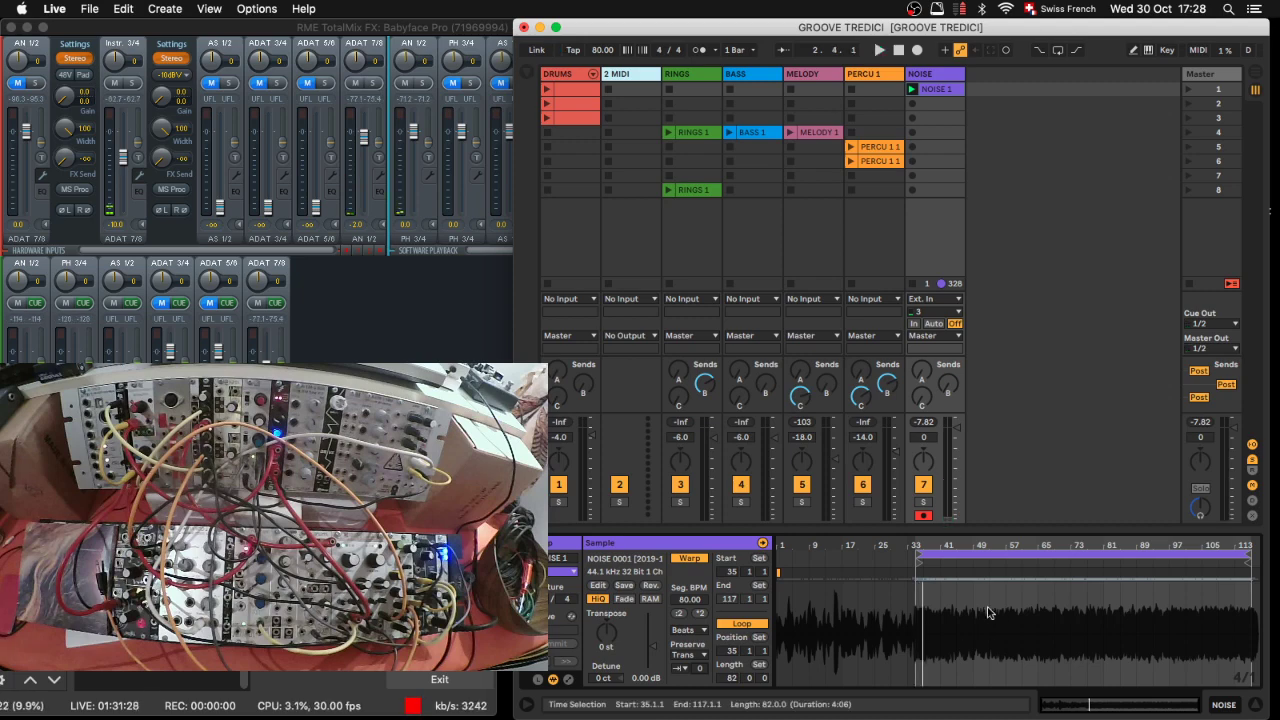
Step: Quantize the looped section of NOISE 1 to 1/16 at 100 % and play it back
{"action": "left_click", "coordinate": [980, 597]}
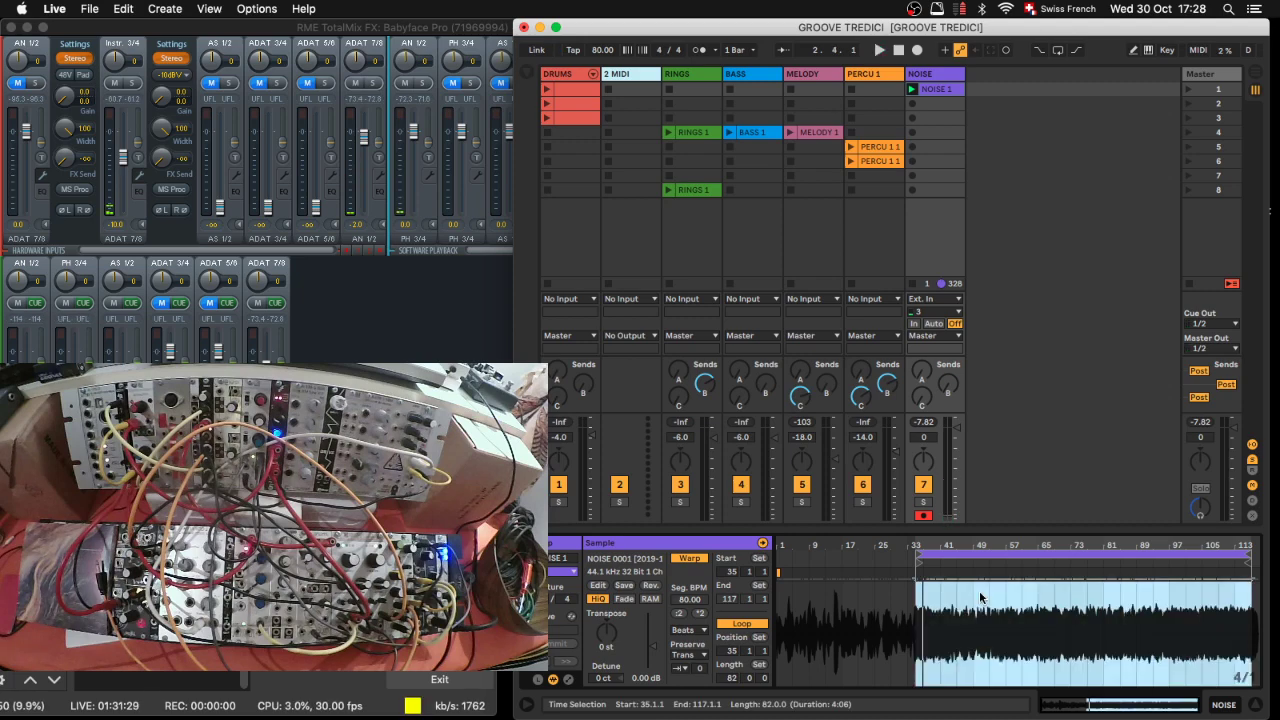
{"action": "right_click", "coordinate": [980, 597]}
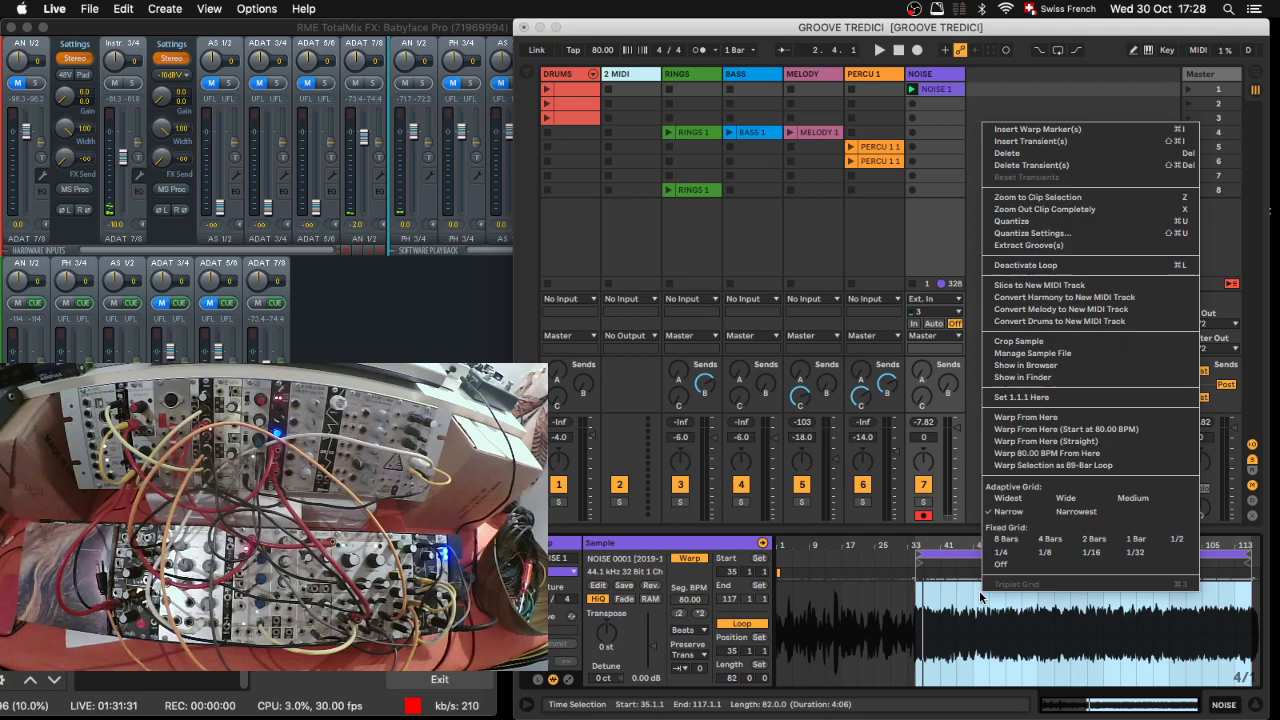
{"action": "left_click", "coordinate": [1065, 235]}
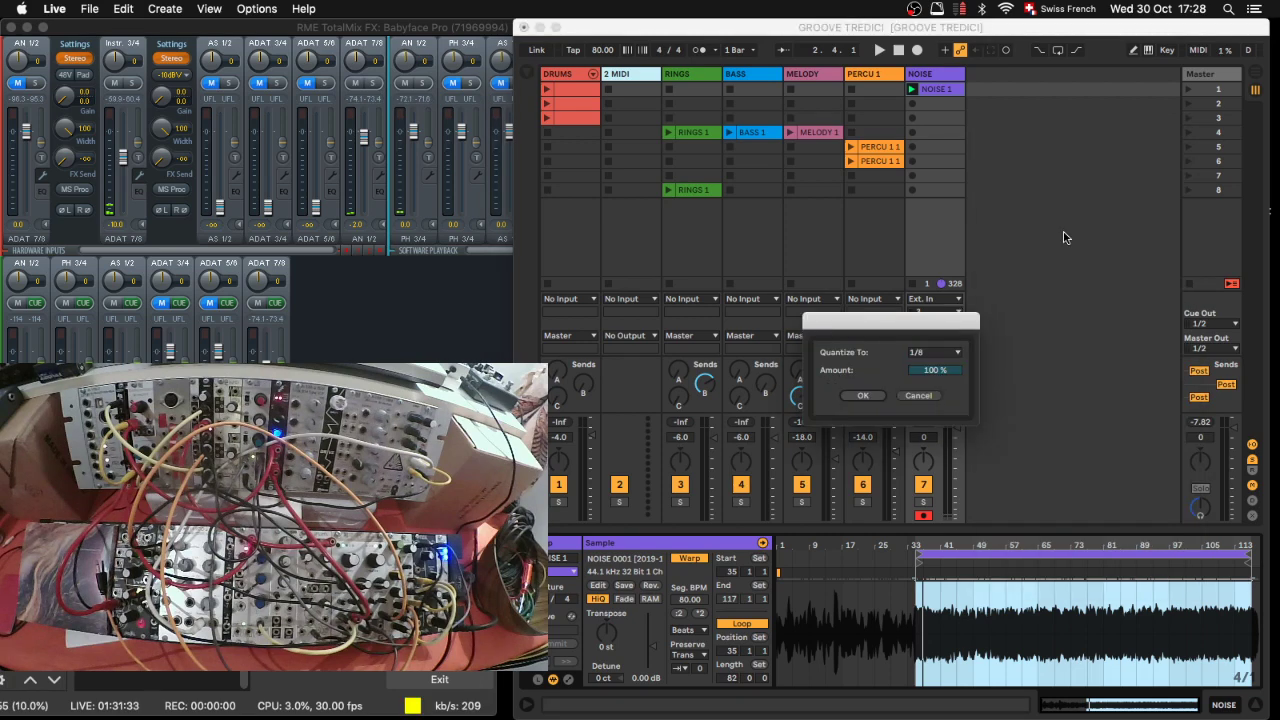
{"action": "left_click", "coordinate": [935, 352]}
{"action": "left_click", "coordinate": [912, 416]}
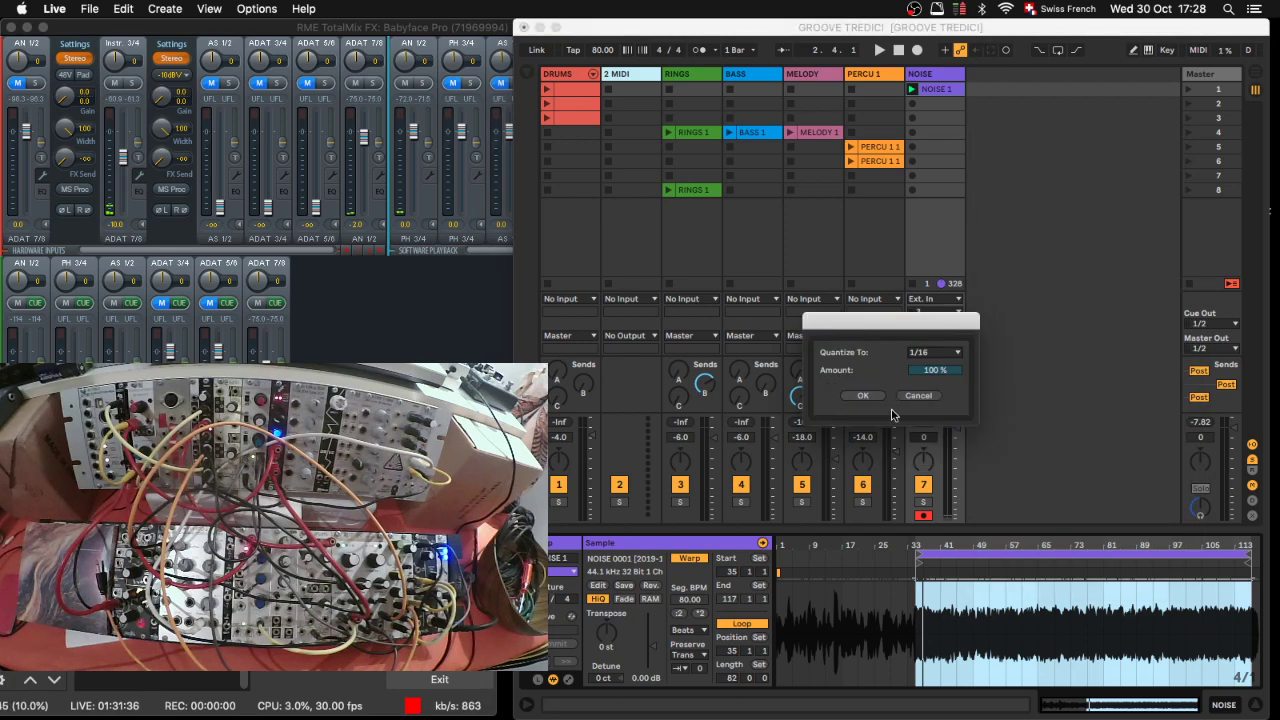
{"action": "left_click", "coordinate": [862, 397]}
{"action": "key", "text": "space"}
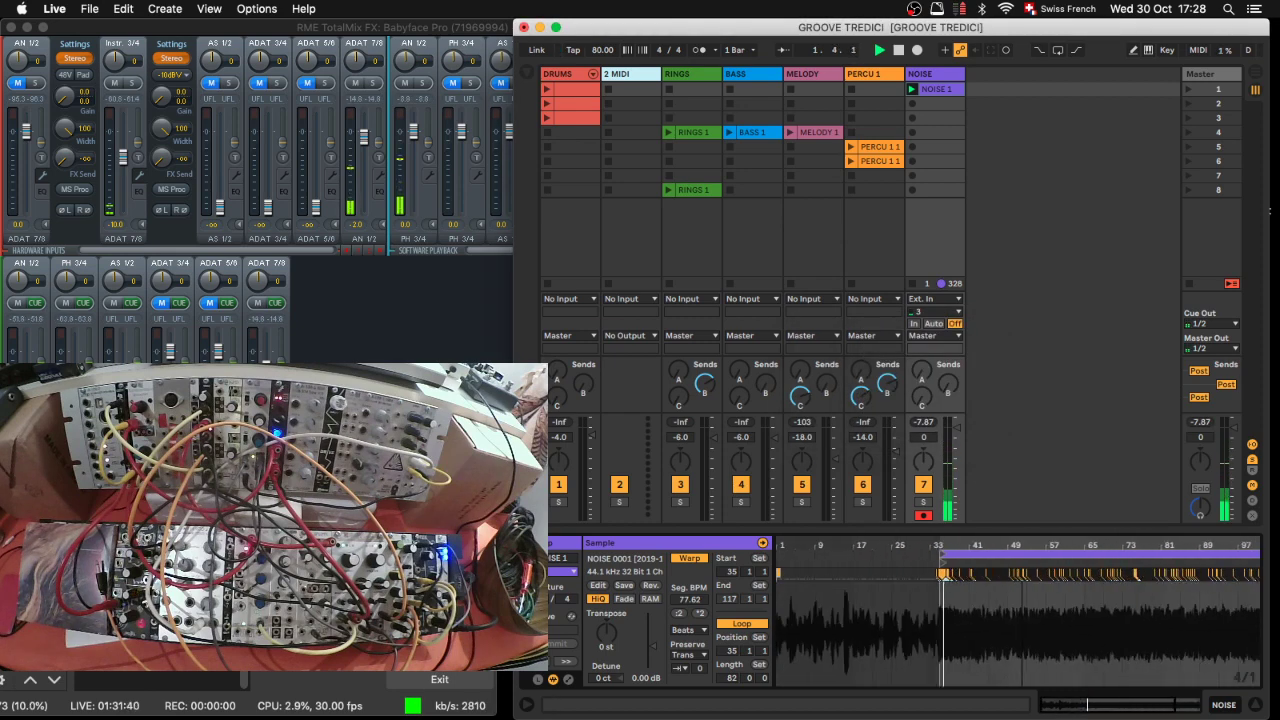
Step: Disarm the NOISE track and restart playback with the third DRUMS clip
{"action": "left_click", "coordinate": [569, 679]}
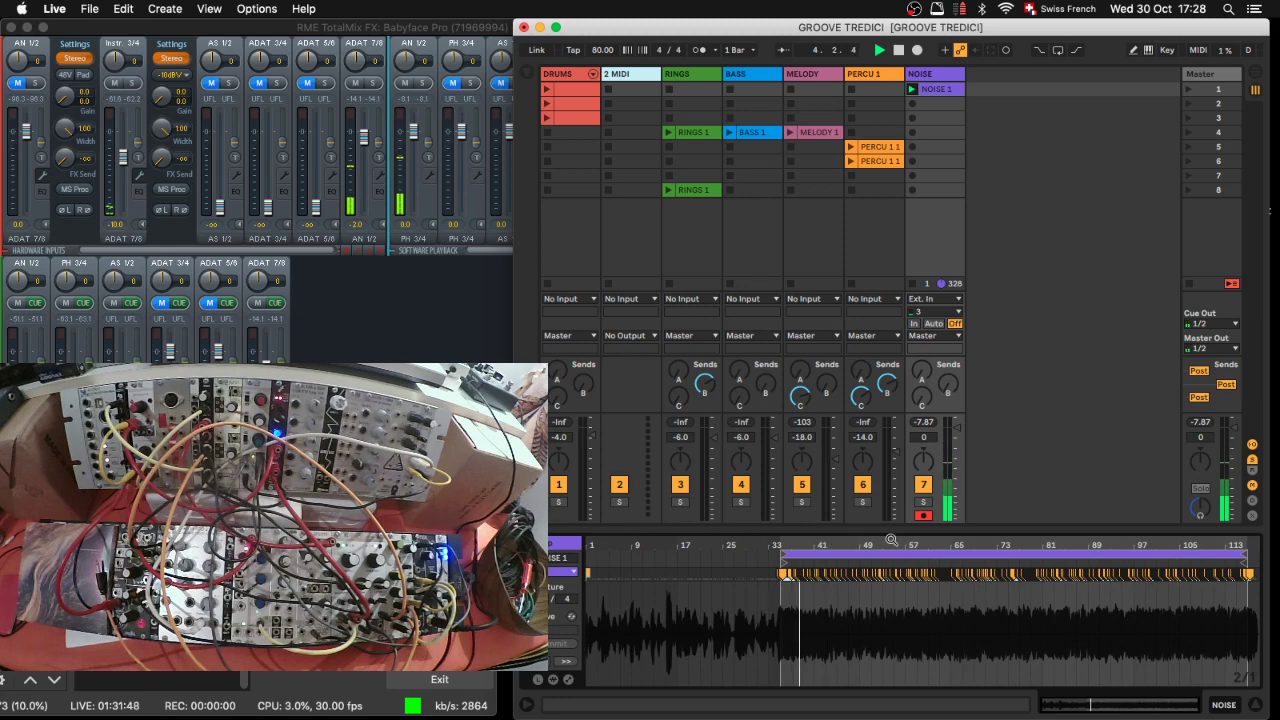
{"action": "left_click", "coordinate": [923, 515]}
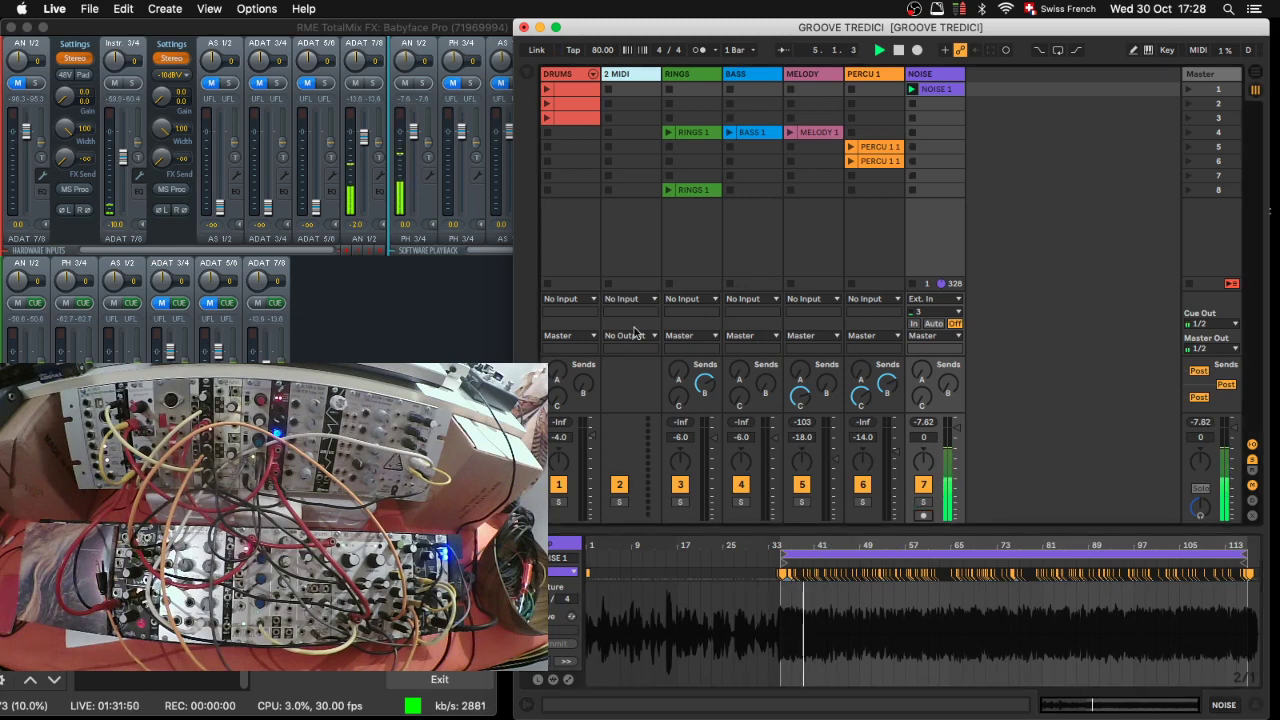
{"action": "key", "text": "space"}
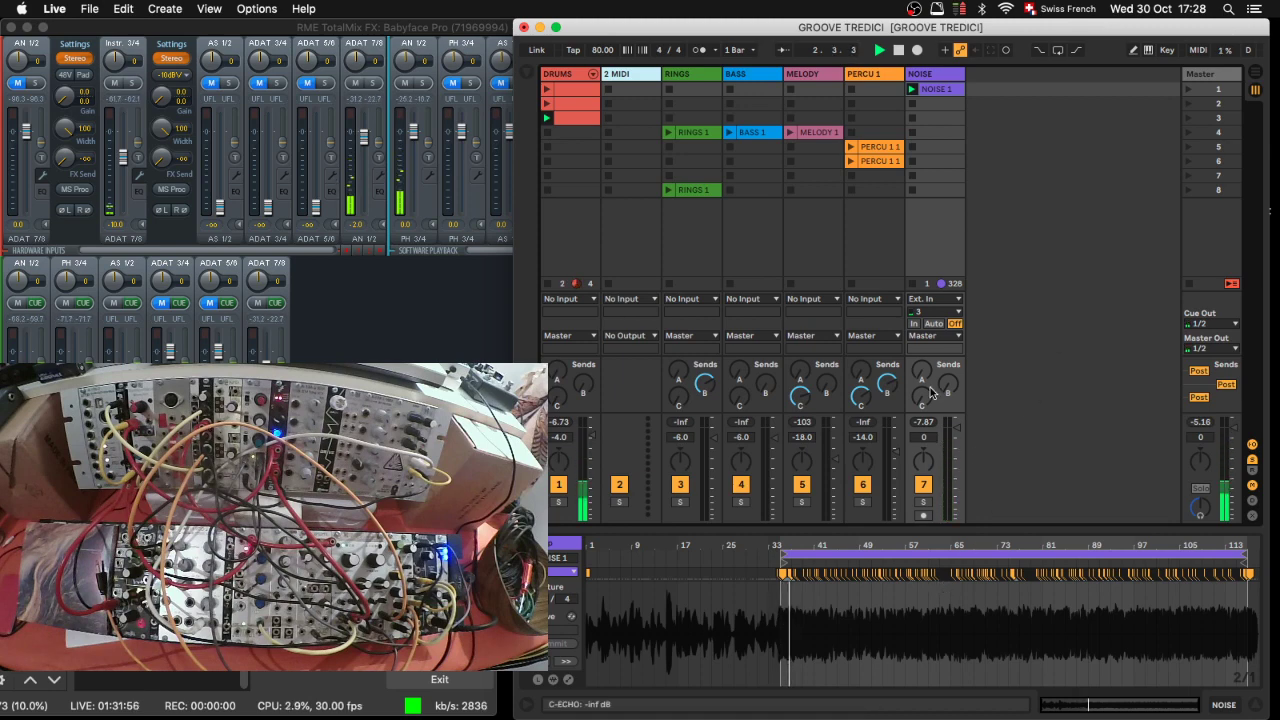
Step: Raise the NOISE track's send A and balance its volume against the drums at -8 dB
{"action": "left_click_drag", "start_coordinate": [922, 372], "coordinate": [922, 320]}
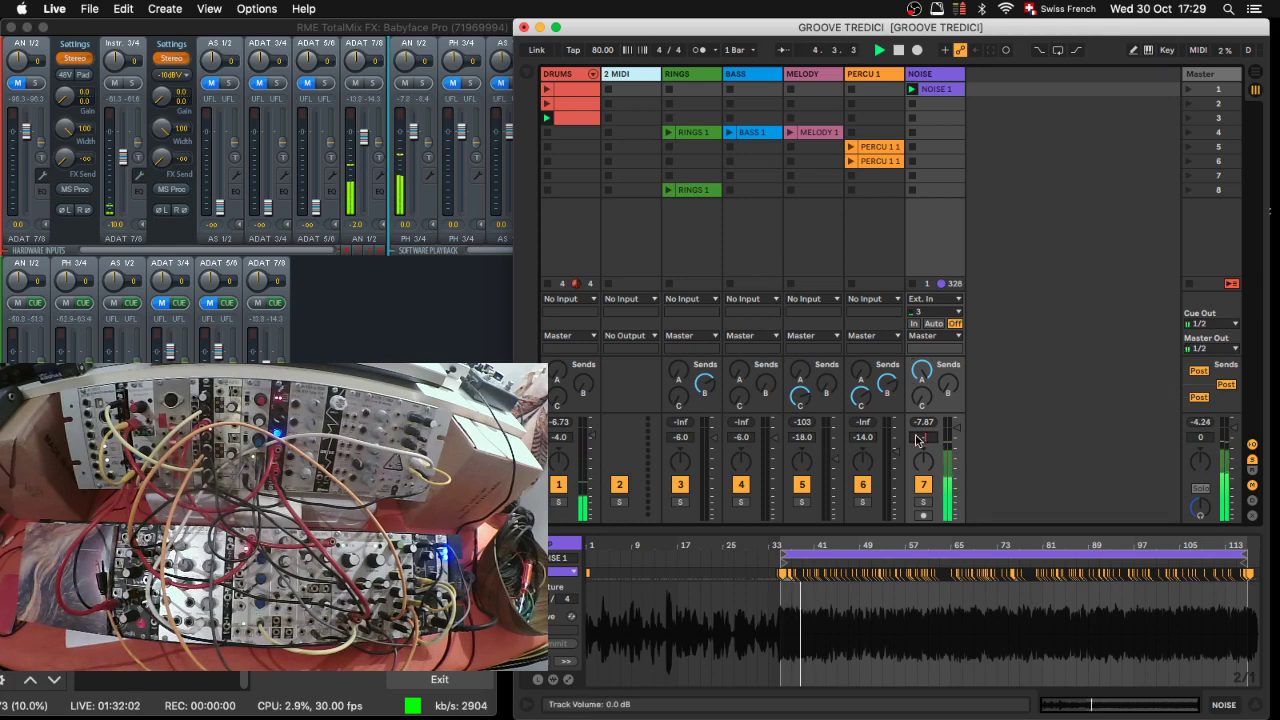
{"action": "scroll", "coordinate": [918, 438], "scroll_direction": "up", "scroll_amount": 5}
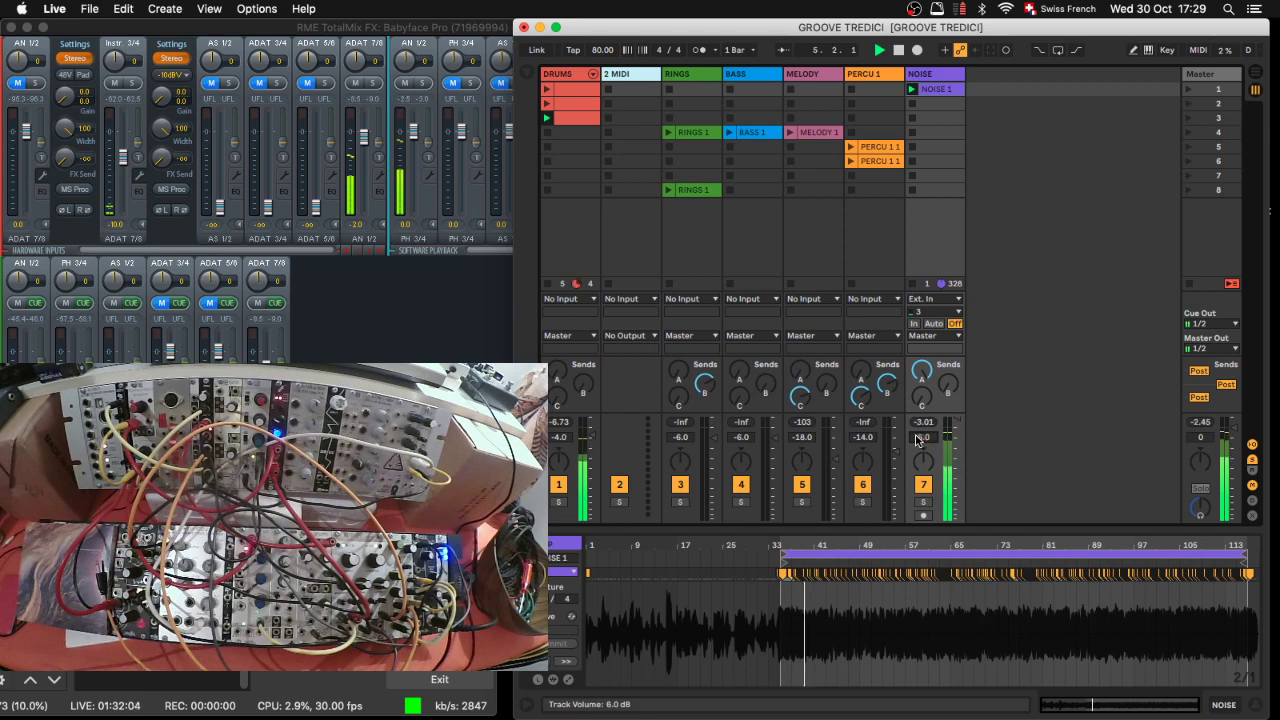
{"action": "scroll", "coordinate": [918, 440], "scroll_direction": "down", "scroll_amount": 15}
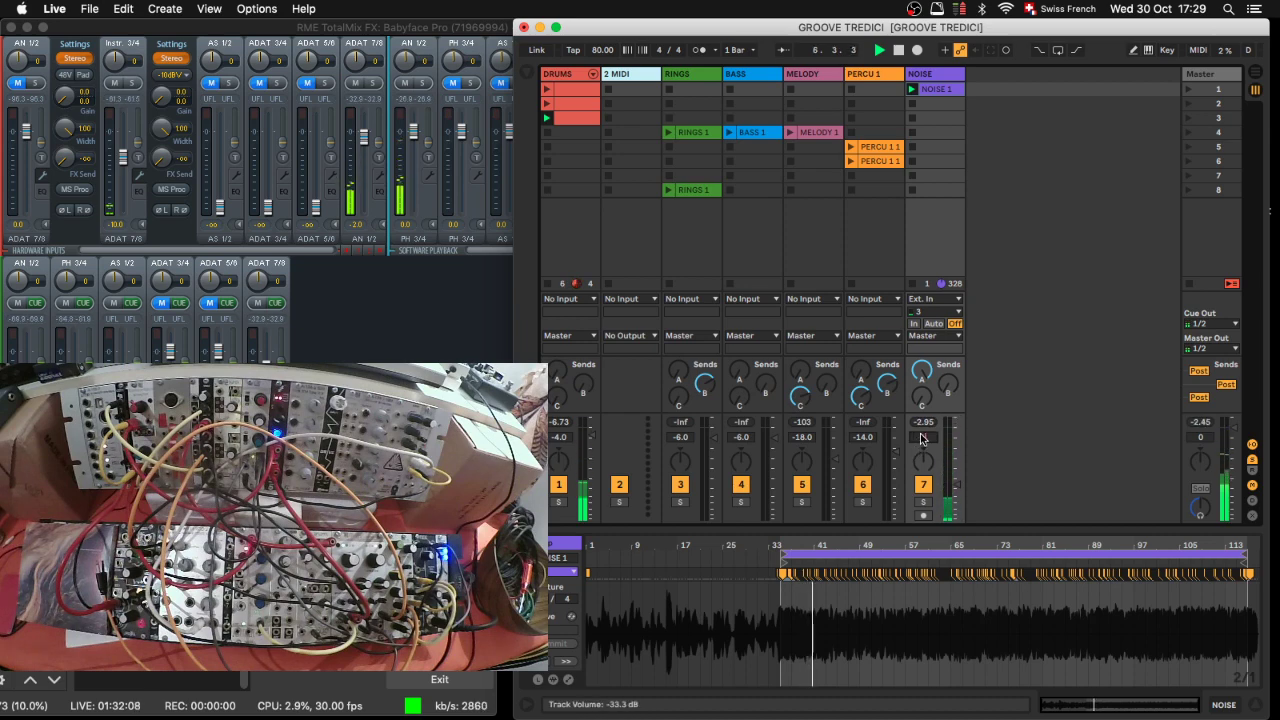
{"action": "scroll", "coordinate": [923, 438], "scroll_direction": "up", "scroll_amount": 10}
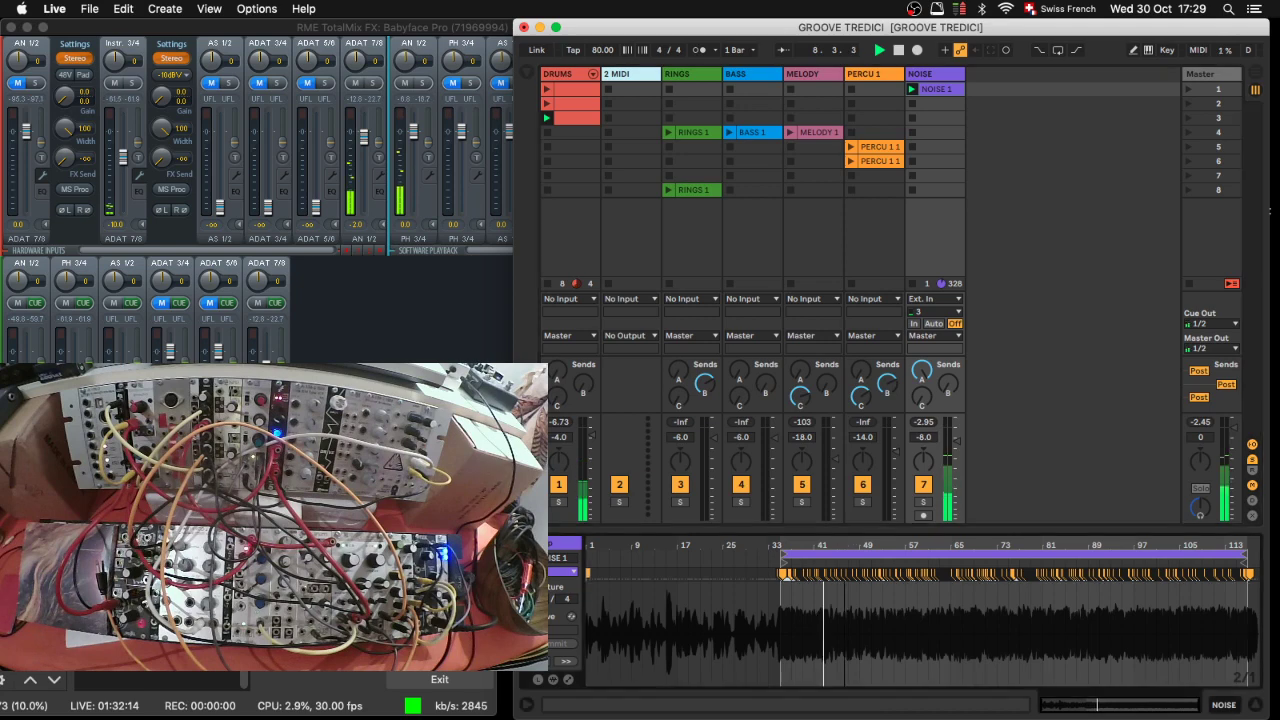
Step: Examine the warp markers in the looped NOISE 1 waveform up close, around bars 45 to 49
{"action": "key", "text": "plus"}
{"action": "key", "text": "plus"}
{"action": "key", "text": "plus"}
{"action": "key", "text": "plus"}
{"action": "key", "text": "plus"}
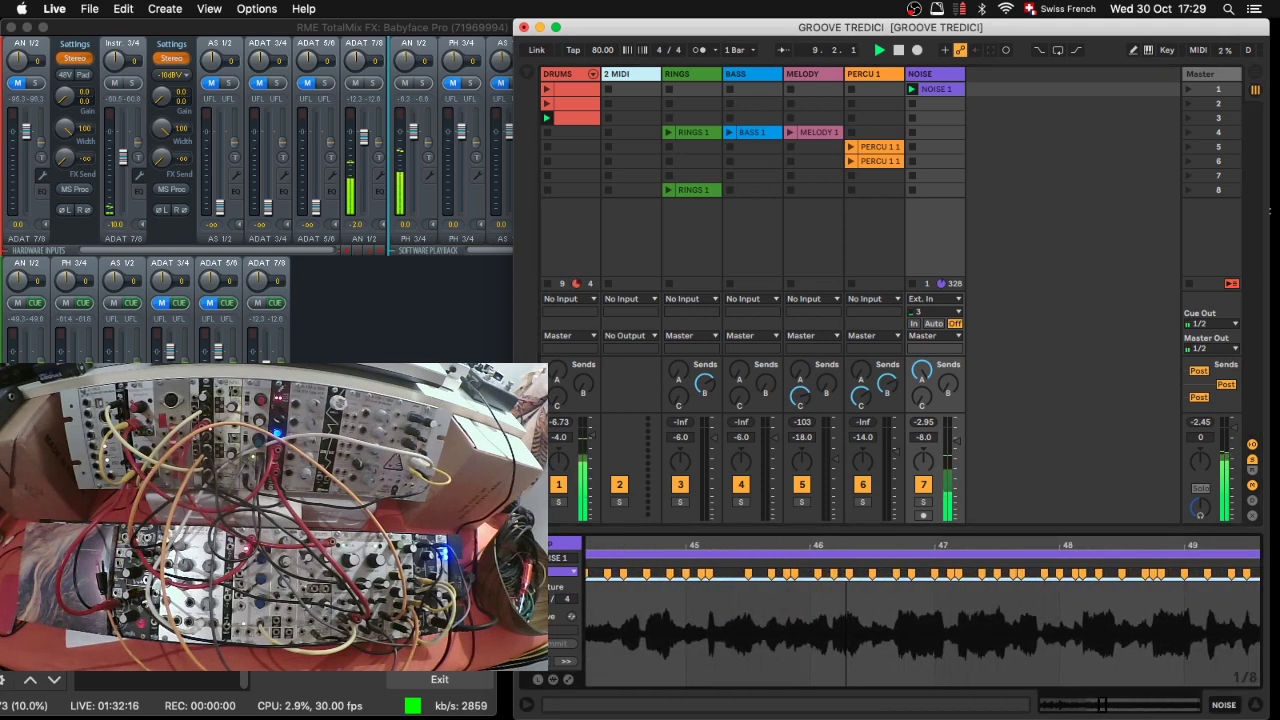
{"action": "key", "text": "minus"}
{"action": "key", "text": "minus"}
{"action": "key", "text": "minus"}
{"action": "key", "text": "minus"}
{"action": "key", "text": "minus"}
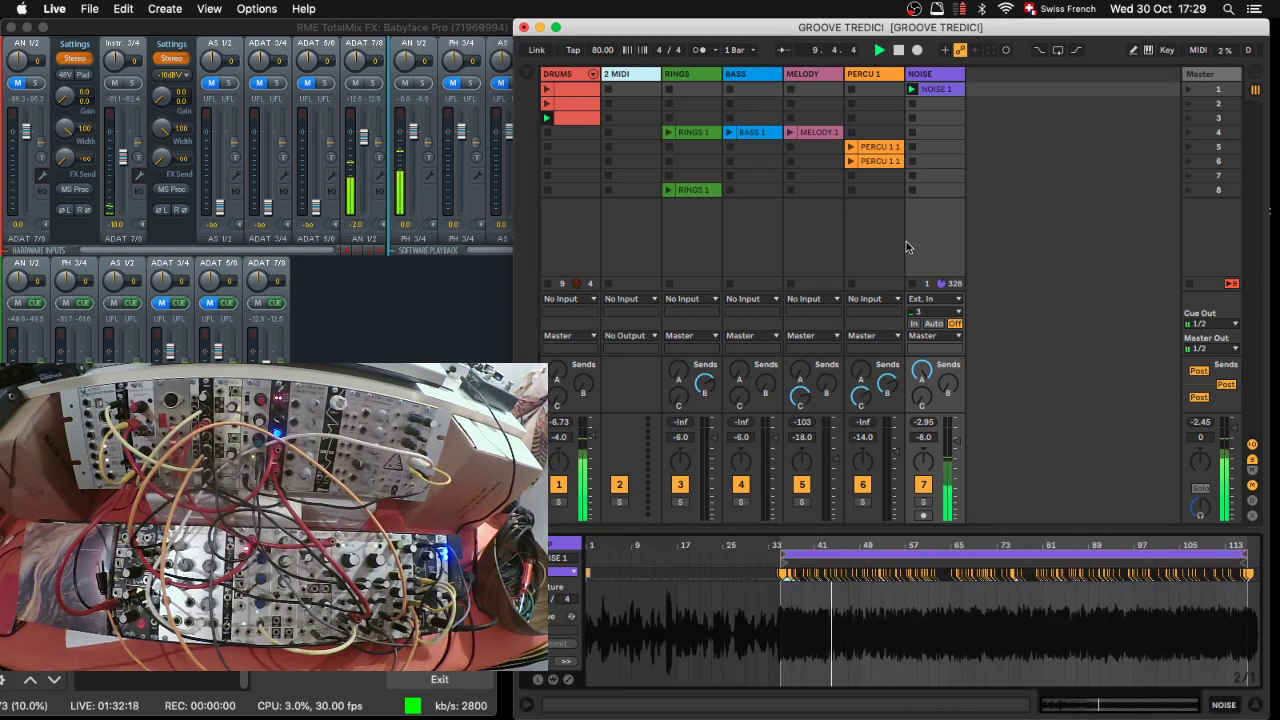
Step: Feed the NOISE track through send B instead of A and set its volume to -12 dB against the BASS and first PERCU 1 clips
{"action": "left_click_drag", "start_coordinate": [921, 371], "coordinate": [948, 340]}
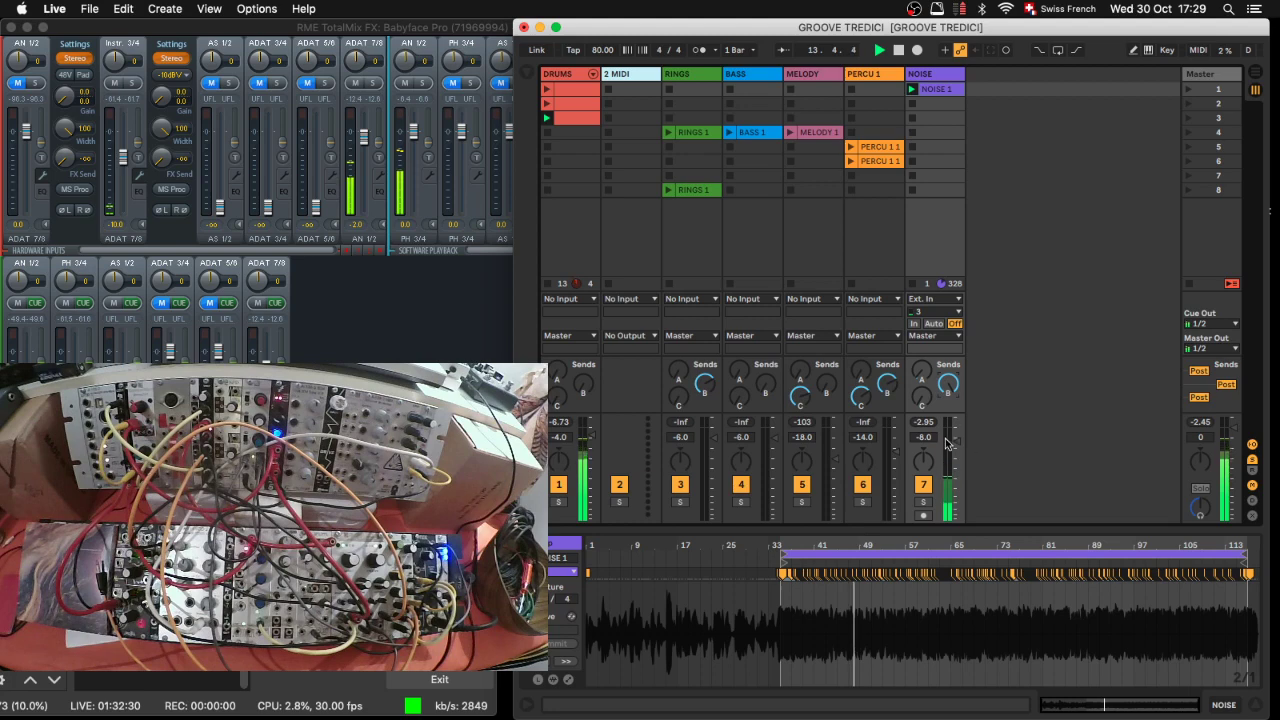
{"action": "scroll", "coordinate": [925, 440], "scroll_direction": "down", "scroll_amount": 4}
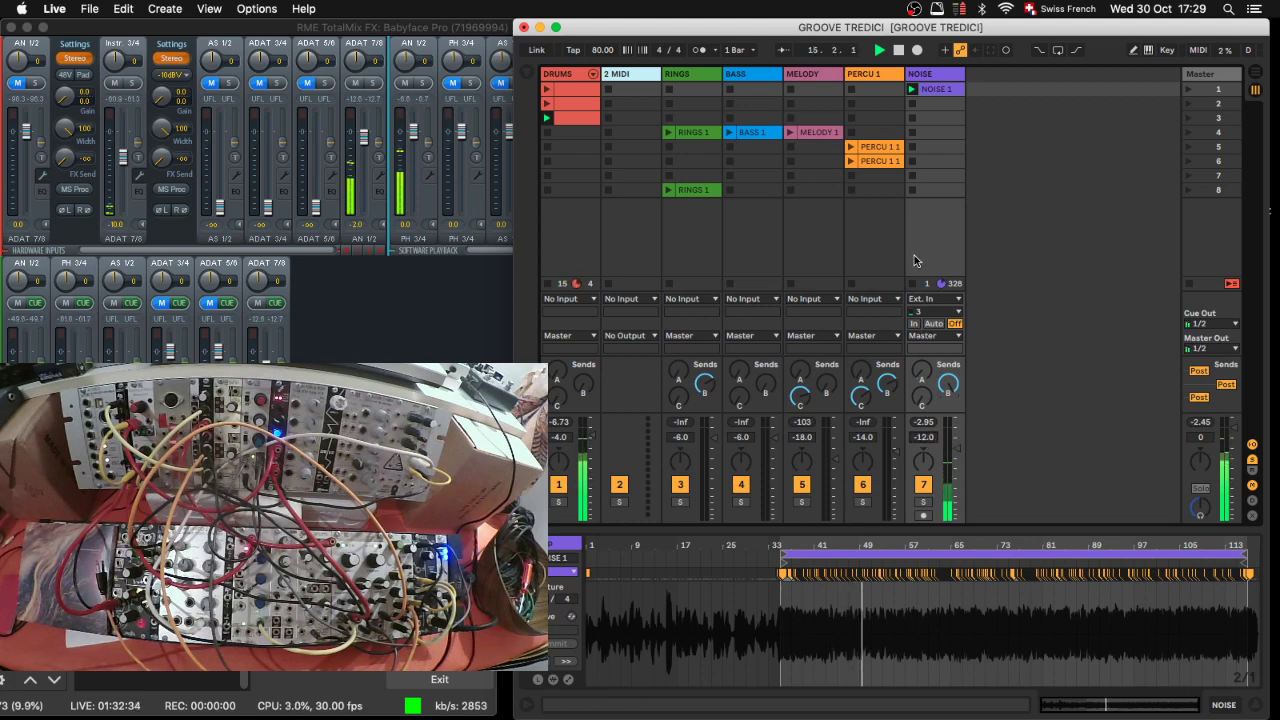
{"action": "left_click", "coordinate": [851, 147]}
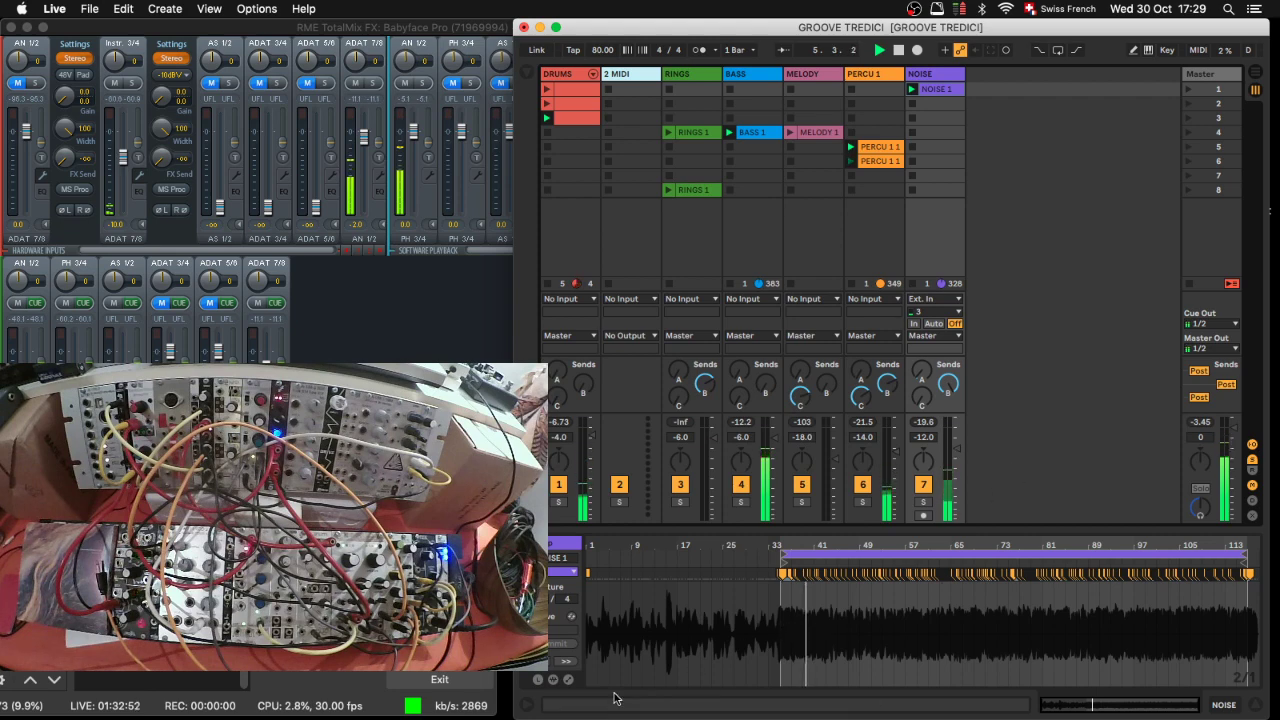
Step: Set NOISE 1's Beats warp to preserve 1/16 divisions with a transient envelope of 0
{"action": "left_click", "coordinate": [554, 680]}
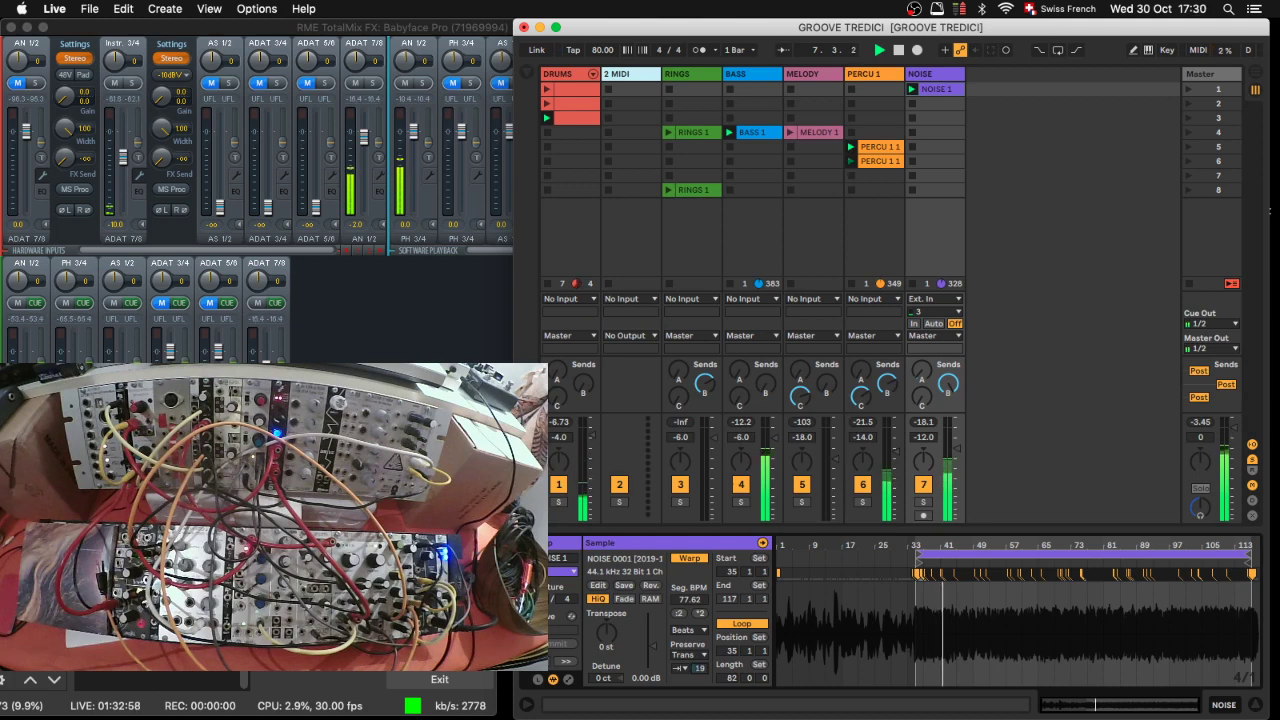
{"action": "left_click", "coordinate": [688, 655]}
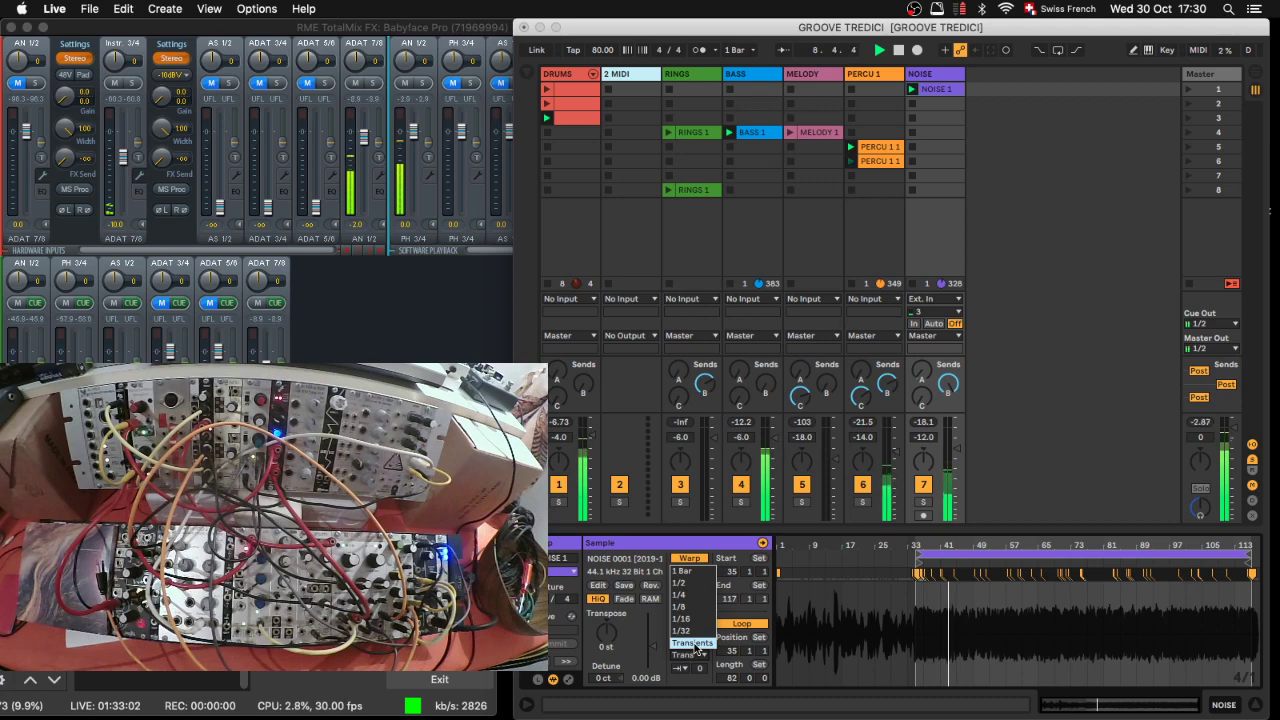
{"action": "left_click", "coordinate": [681, 619]}
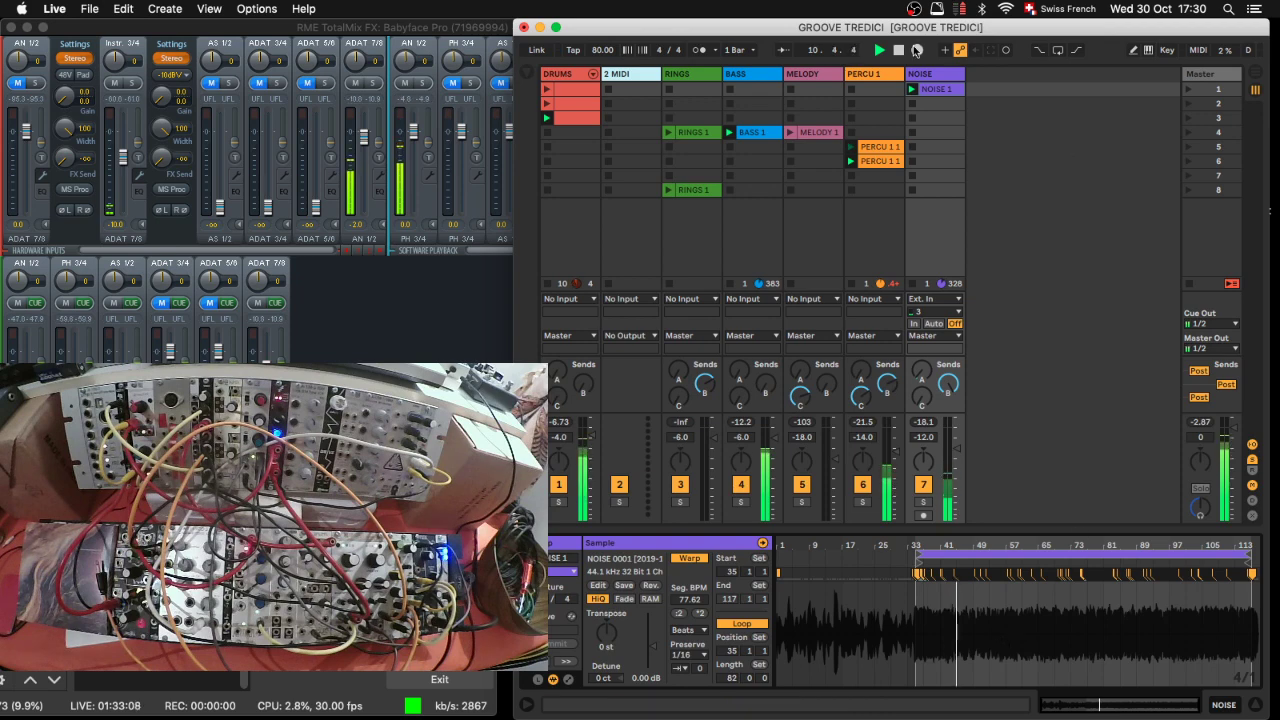
Step: Select the NOISE 1 waveform from bar 33 to bar 119 and remove its warp markers
{"action": "left_click_drag", "start_coordinate": [902, 35], "coordinate": [765, 34]}
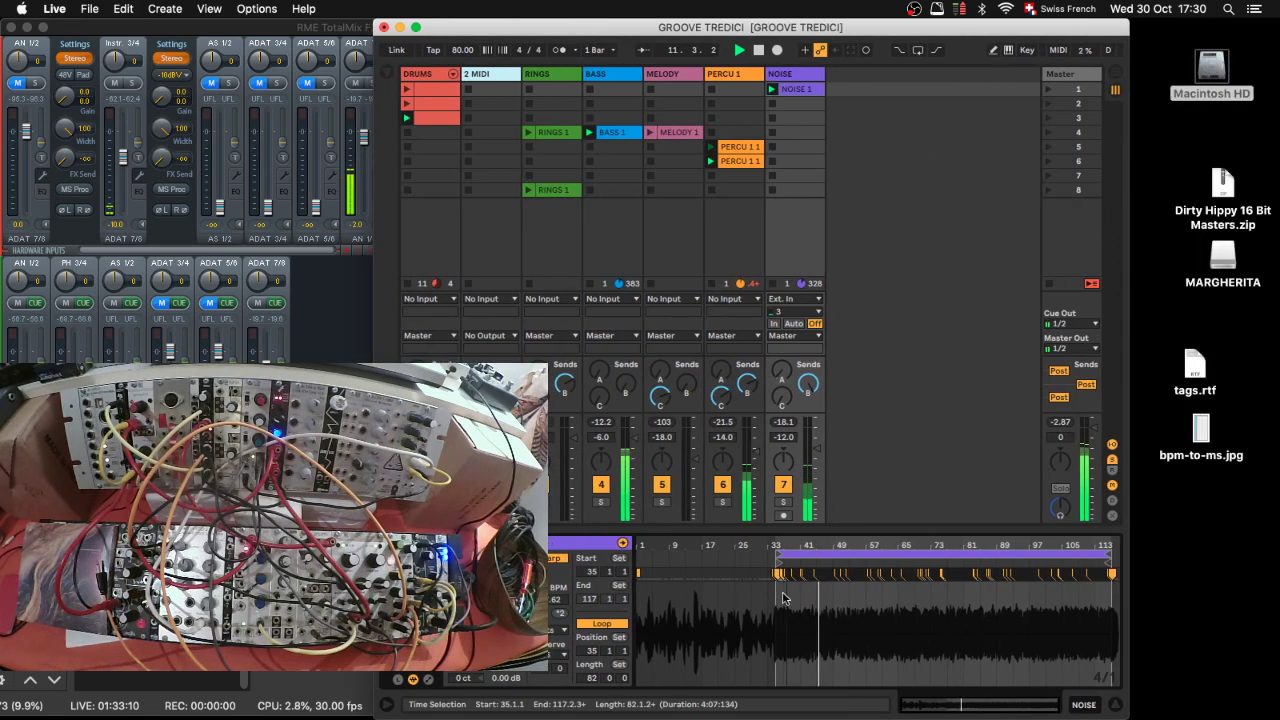
{"action": "left_click_drag", "start_coordinate": [768, 595], "coordinate": [1238, 618]}
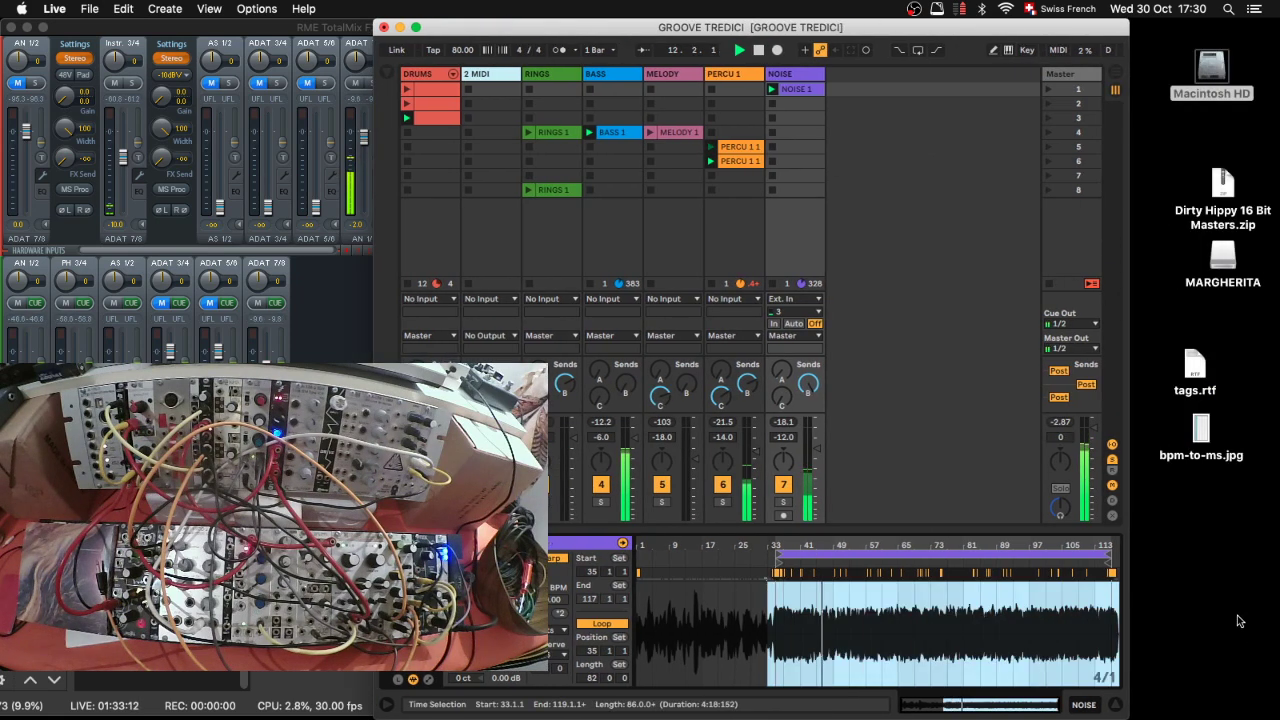
{"action": "left_click", "coordinate": [807, 596]}
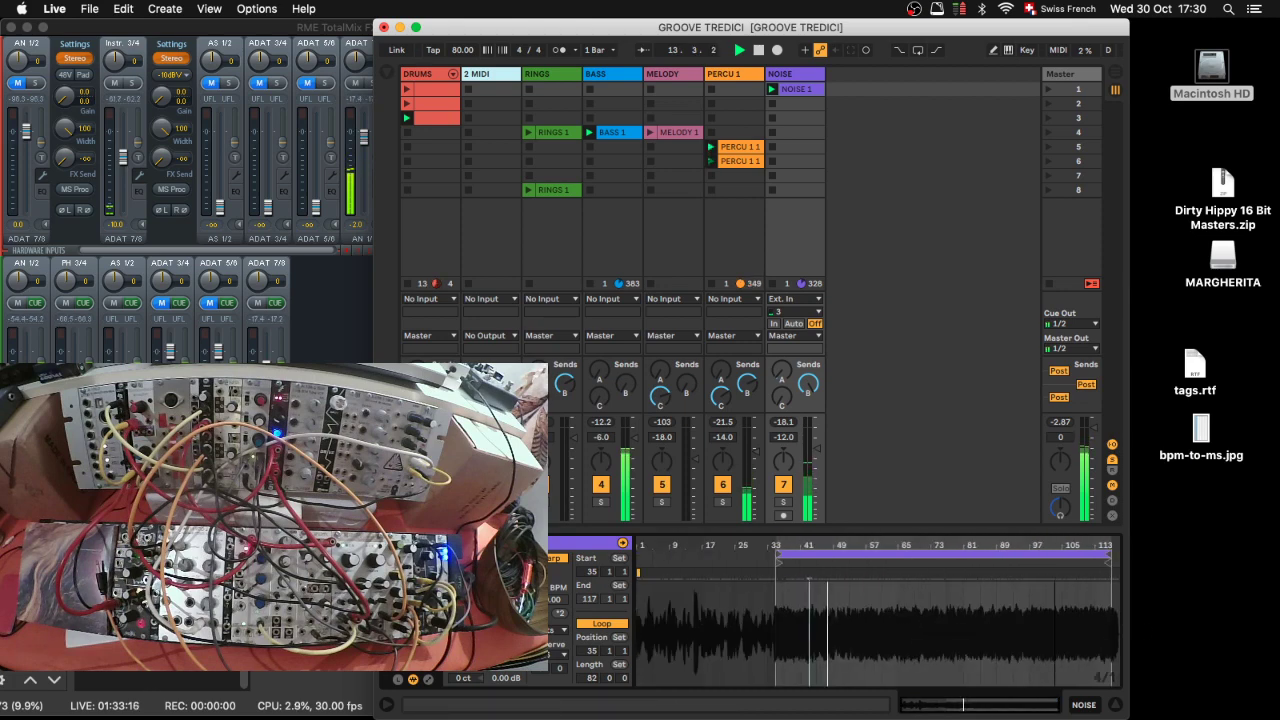
Step: Solo the NOISE track and add the LFOTool VST plug-in to it
{"action": "left_click", "coordinate": [783, 501]}
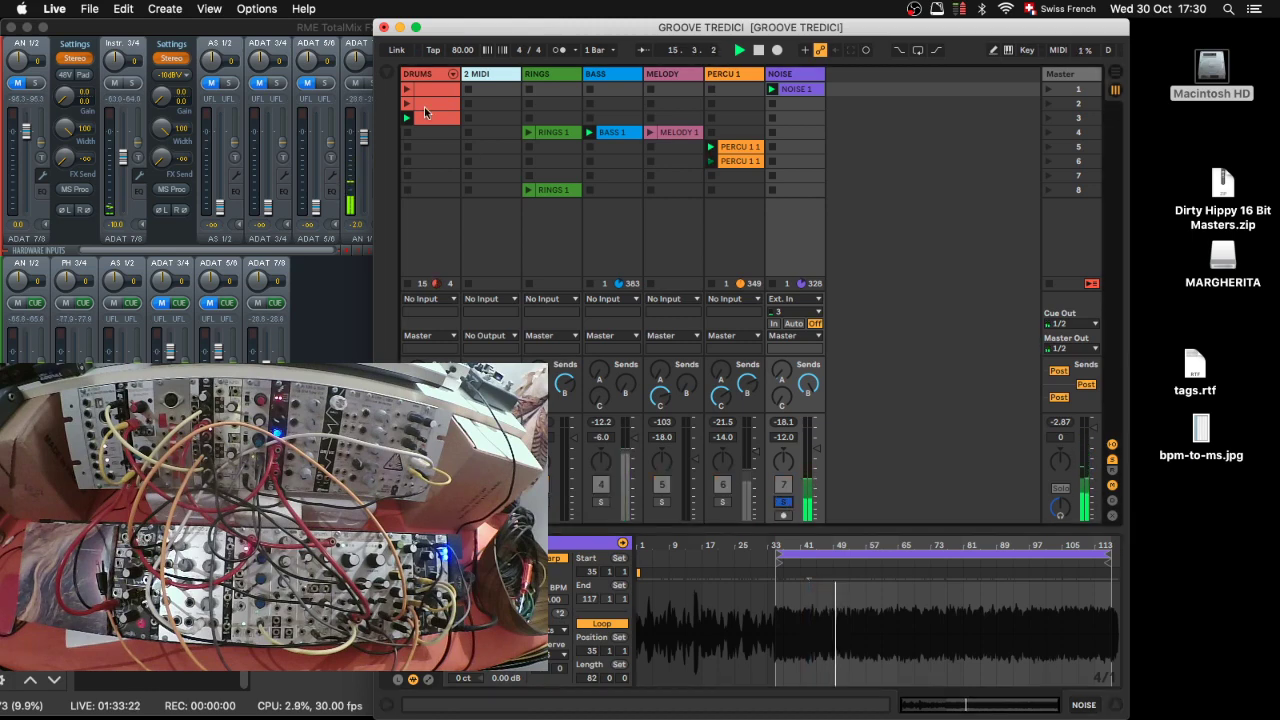
{"action": "left_click", "coordinate": [386, 68]}
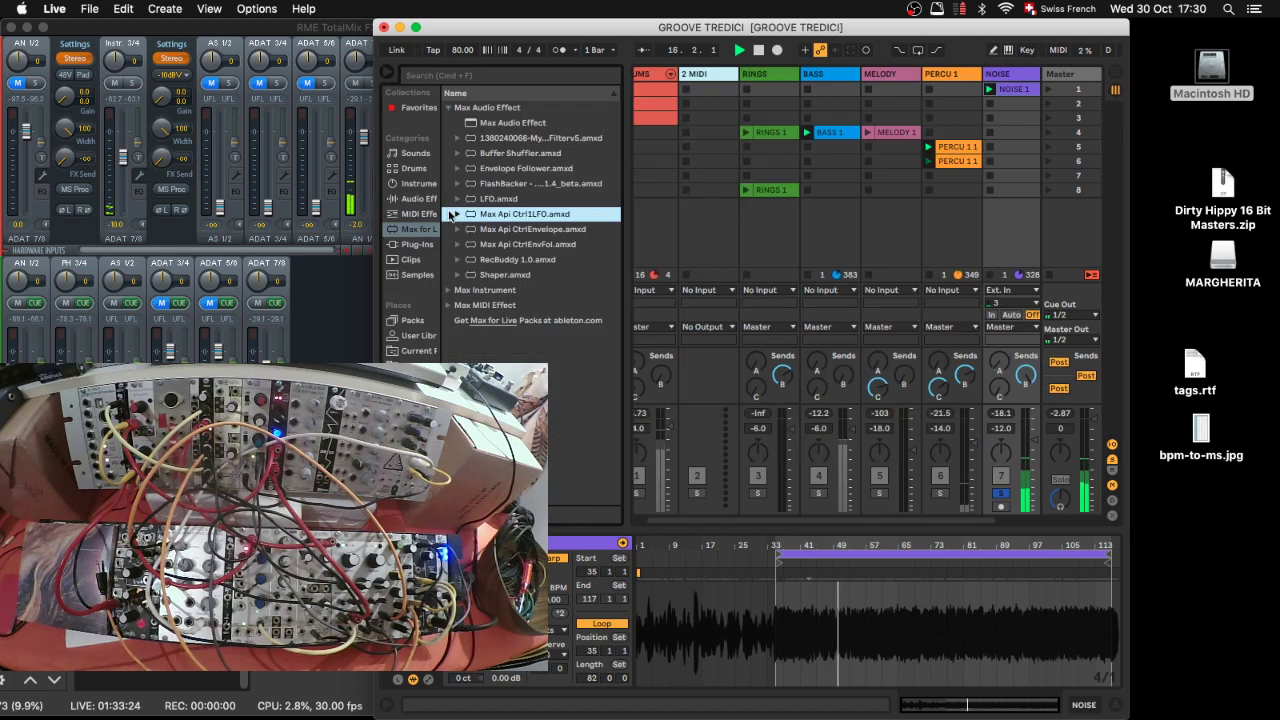
{"action": "left_click", "coordinate": [425, 197]}
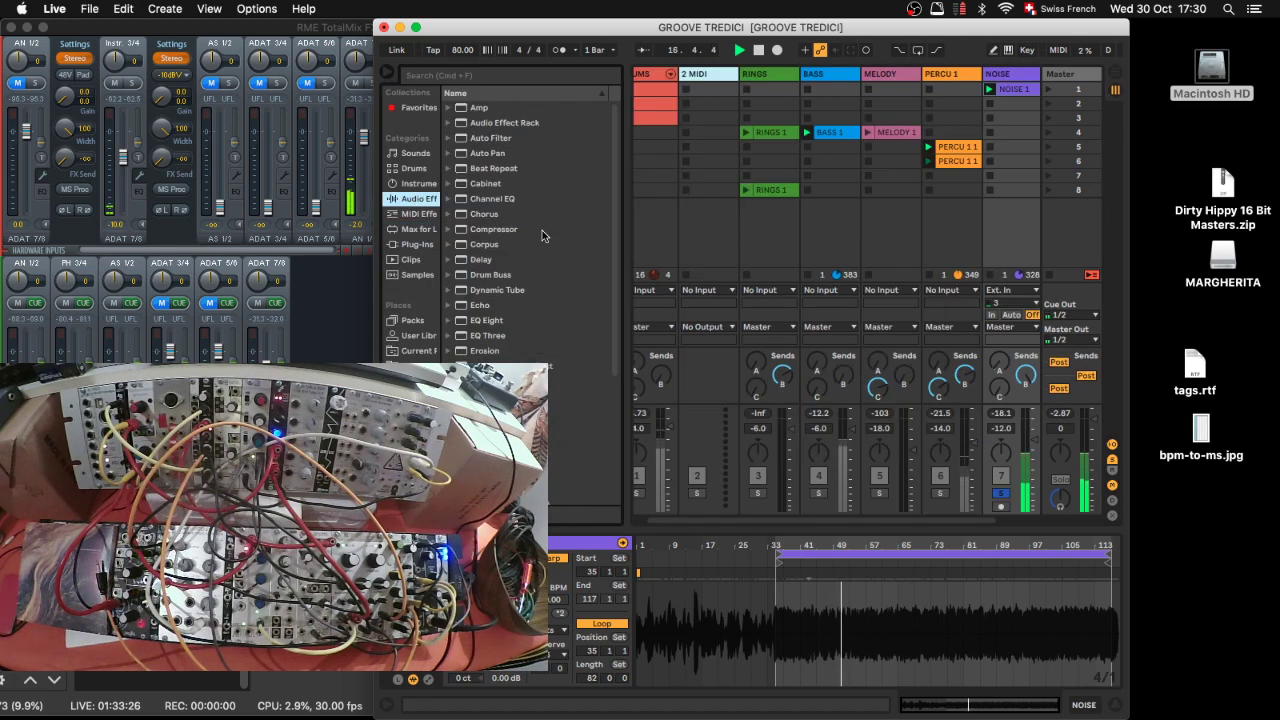
{"action": "left_click", "coordinate": [420, 184]}
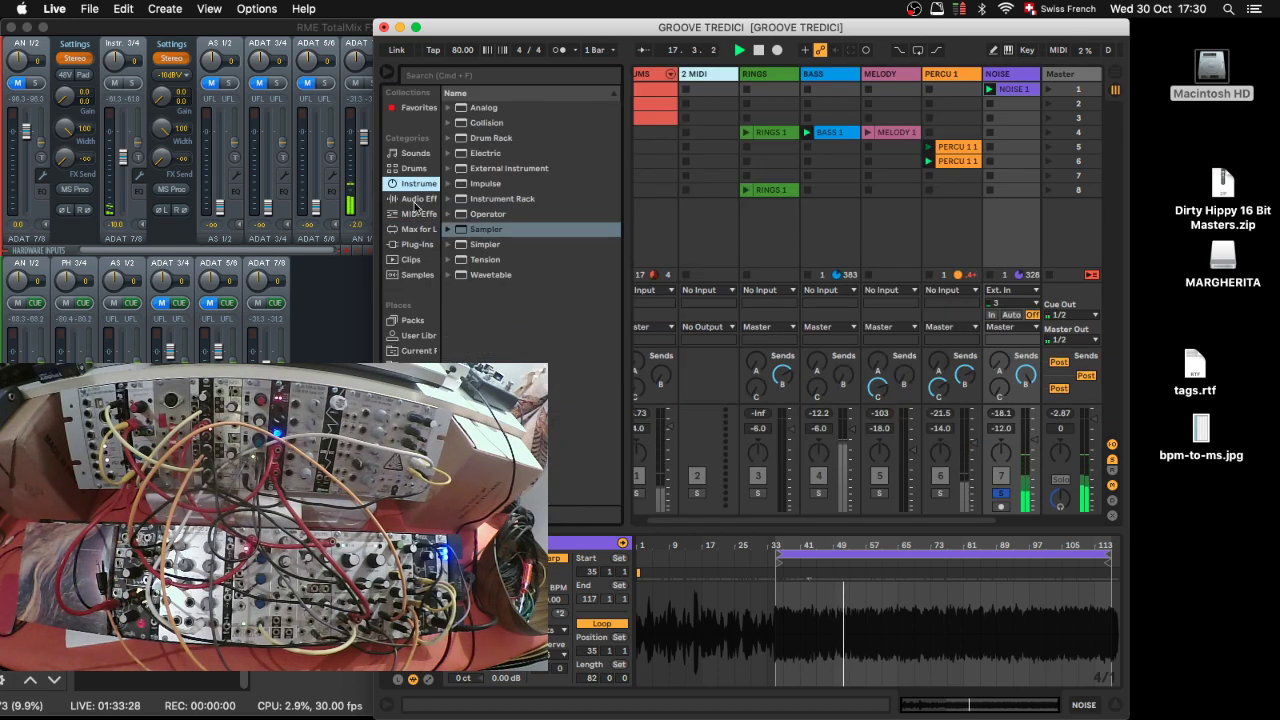
{"action": "left_click", "coordinate": [410, 245]}
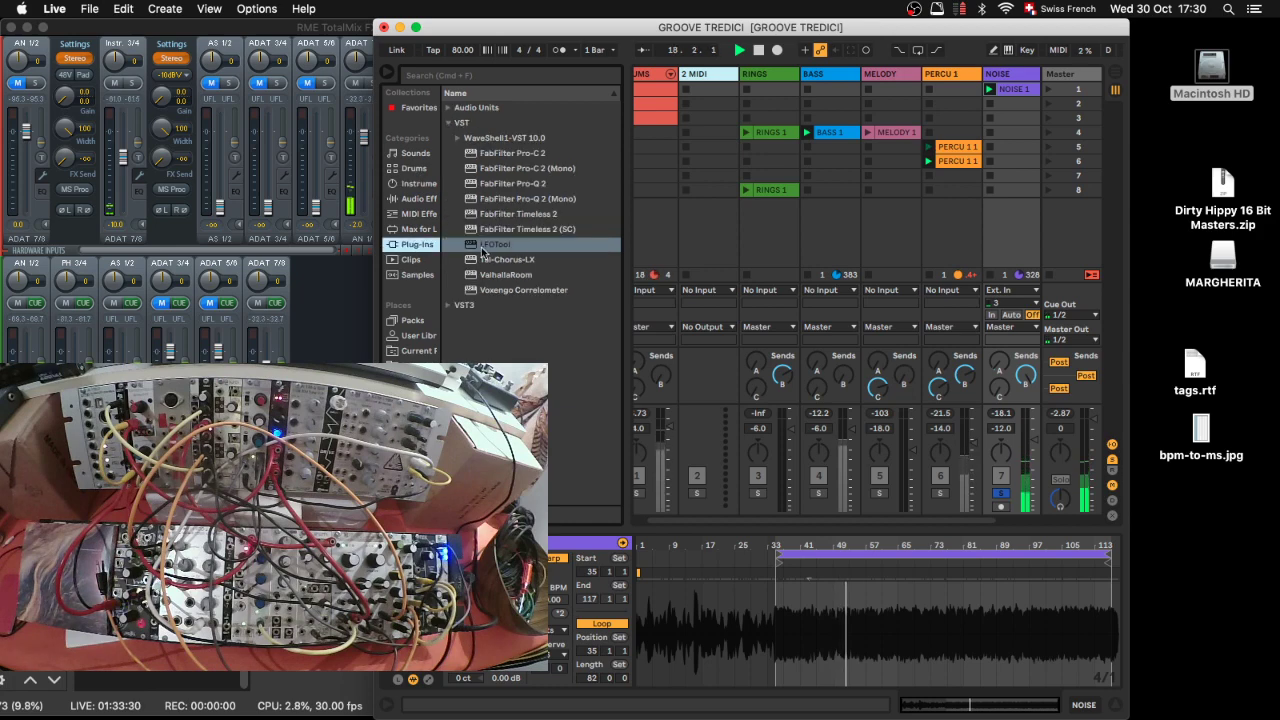
{"action": "left_click_drag", "start_coordinate": [471, 245], "coordinate": [958, 76]}
{"action": "left_click", "coordinate": [1094, 617]}
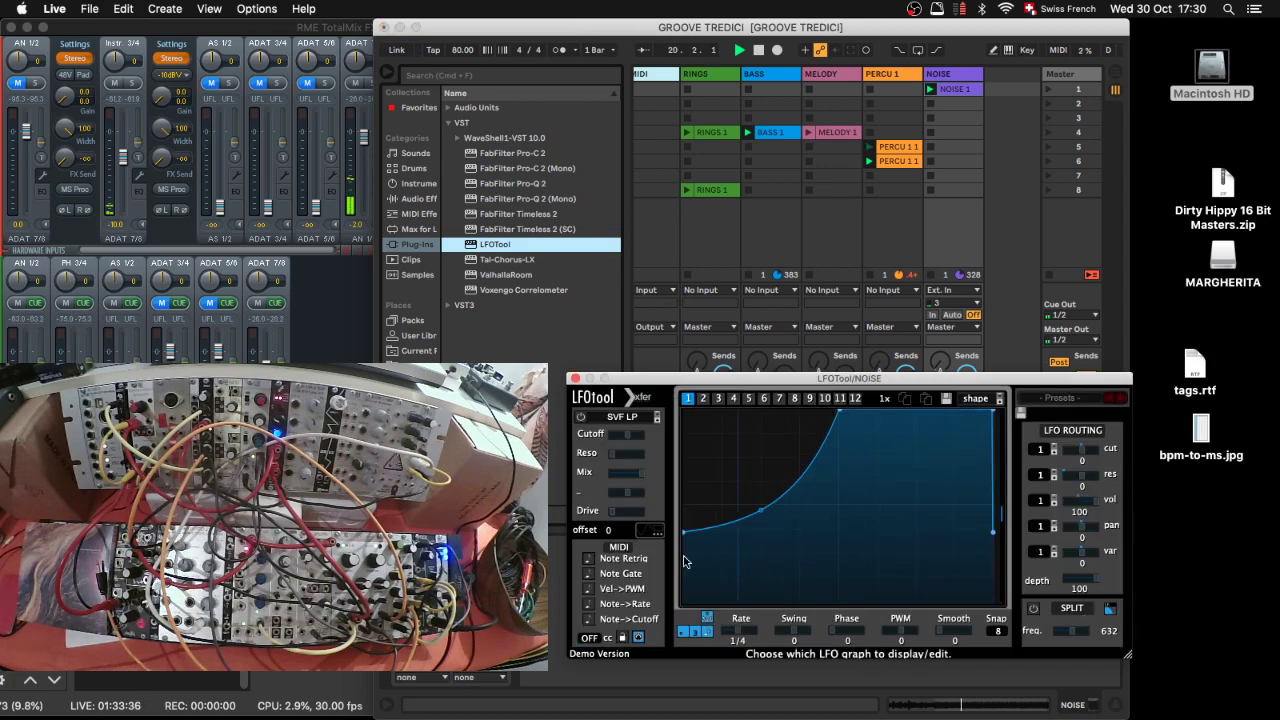
Step: Reshape the LFOTool volume curve to rise from zero, peak briefly past the middle and slope down to zero, then hide the plug-in window
{"action": "left_click_drag", "start_coordinate": [686, 531], "coordinate": [688, 648]}
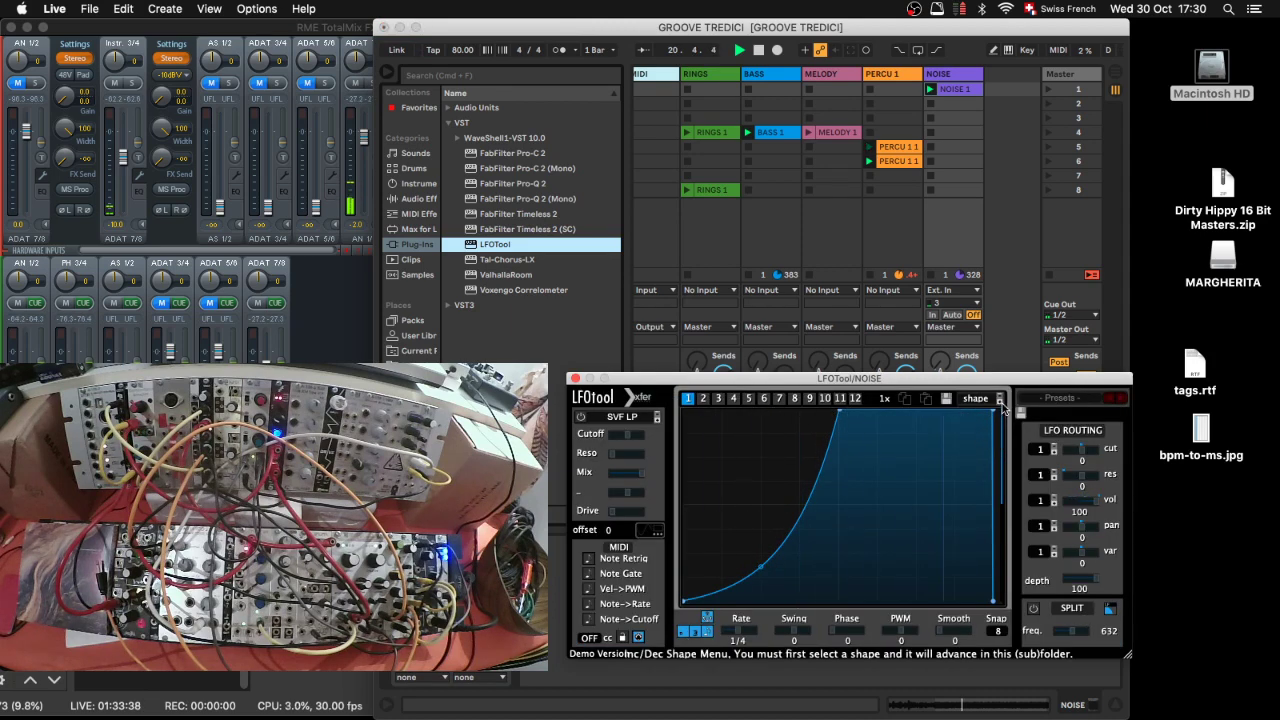
{"action": "left_click_drag", "start_coordinate": [993, 410], "coordinate": [737, 373]}
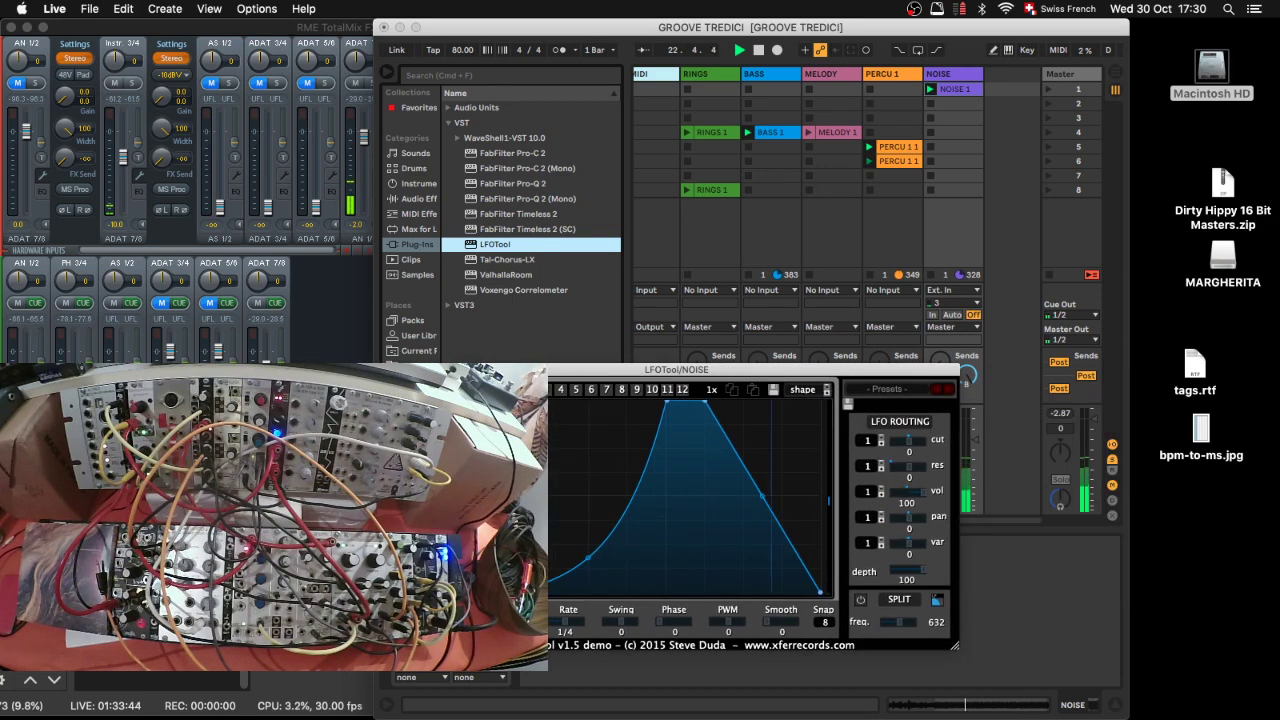
{"action": "key", "text": "super+alt+p"}
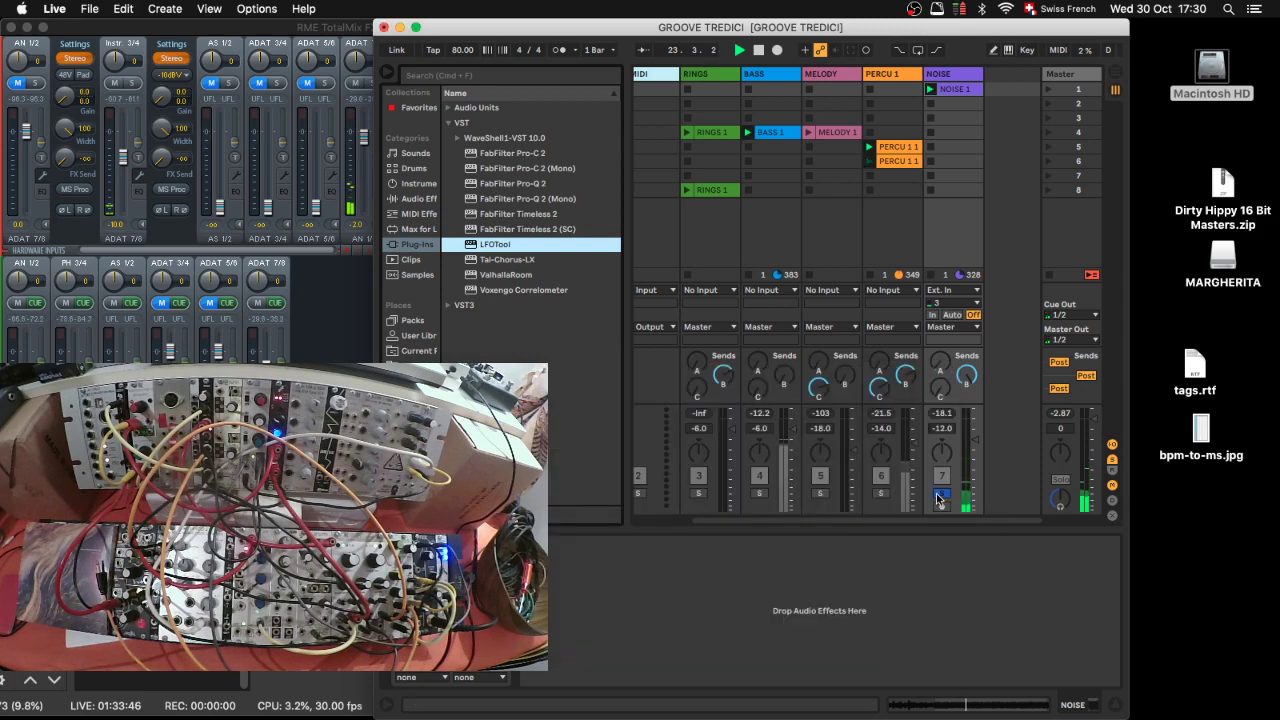
Step: Unsolo the NOISE track and set the BASS track's volume to -8 dB
{"action": "left_click", "coordinate": [853, 460]}
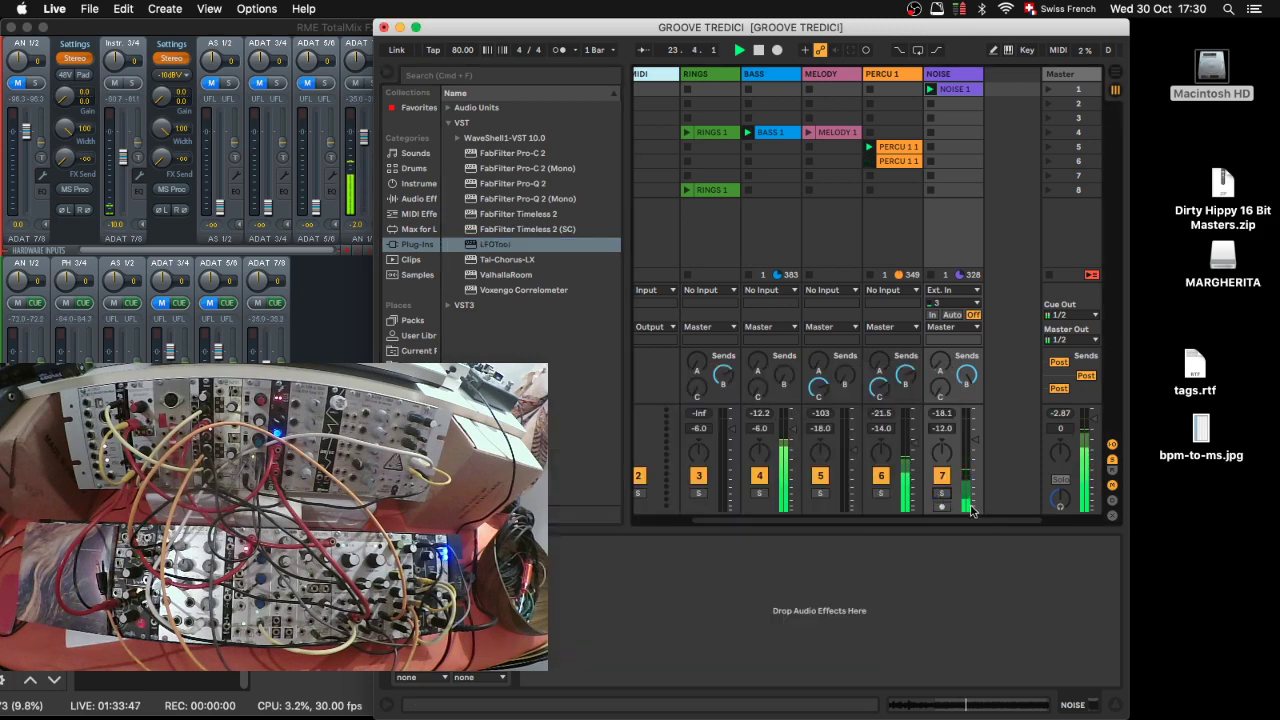
{"action": "left_click", "coordinate": [387, 74]}
{"action": "left_click_drag", "start_coordinate": [400, 27], "coordinate": [270, 27]}
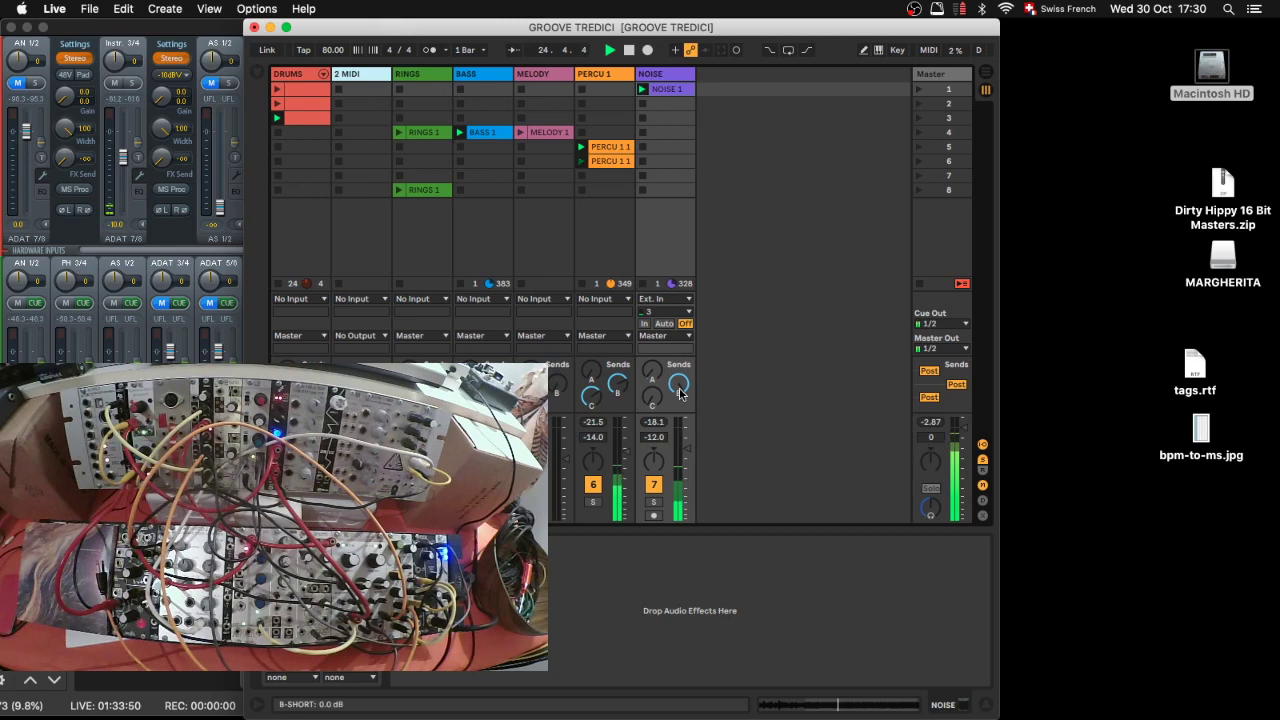
{"action": "left_click_drag", "start_coordinate": [536, 29], "coordinate": [790, 29]}
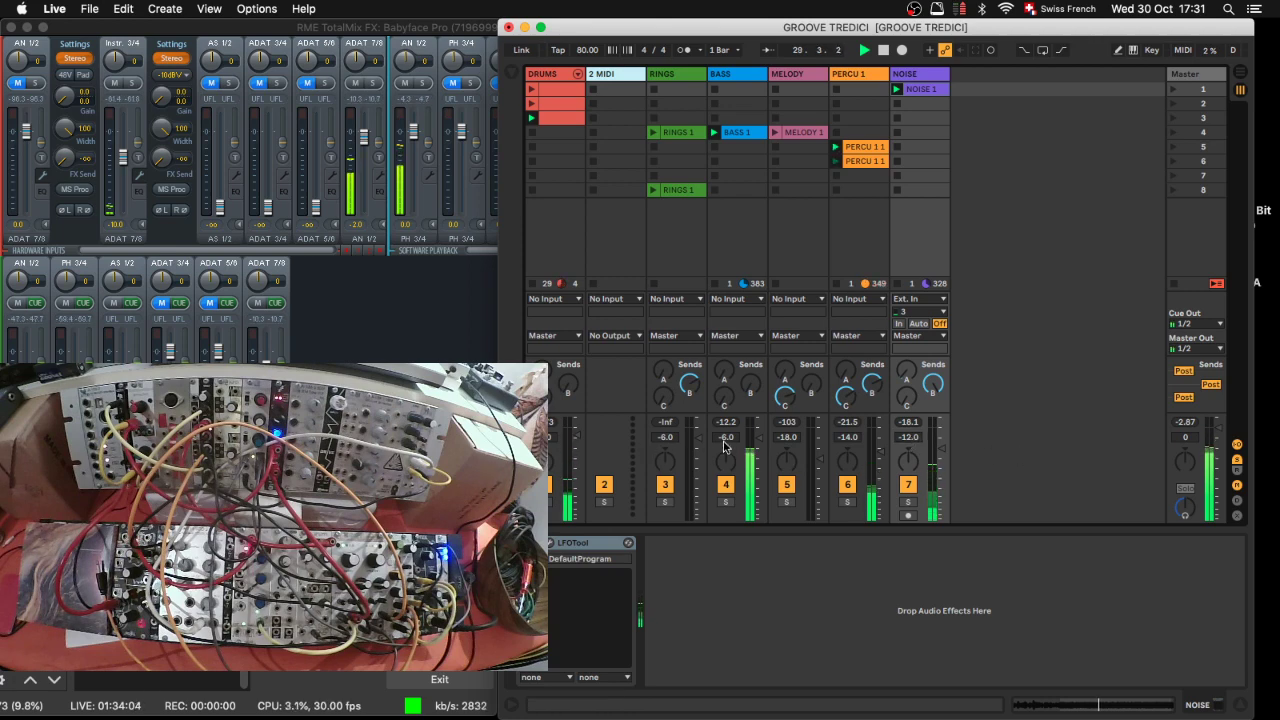
{"action": "left_click_drag", "start_coordinate": [727, 443], "coordinate": [727, 451]}
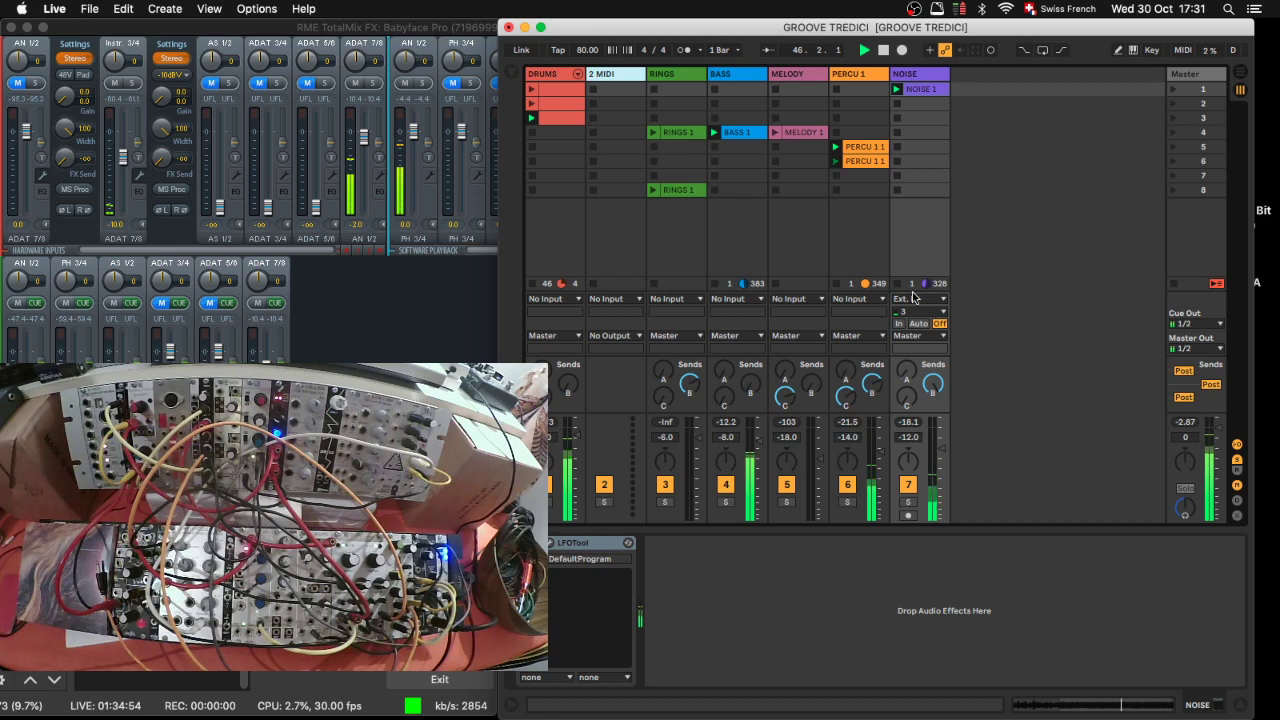
Step: Look through the user library's Presets folder, including the SYNTHESIZERS presets under Ableton9.7
{"action": "left_click", "coordinate": [533, 70]}
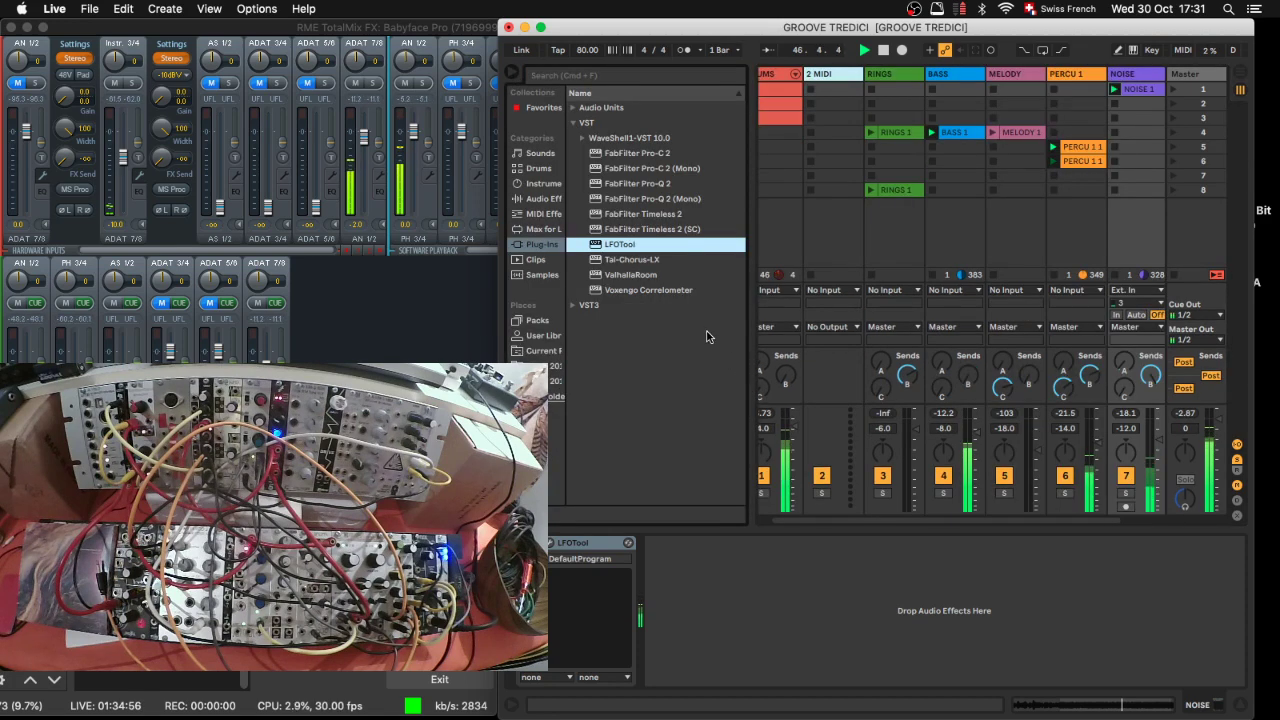
{"action": "left_click_drag", "start_coordinate": [747, 258], "coordinate": [697, 260]}
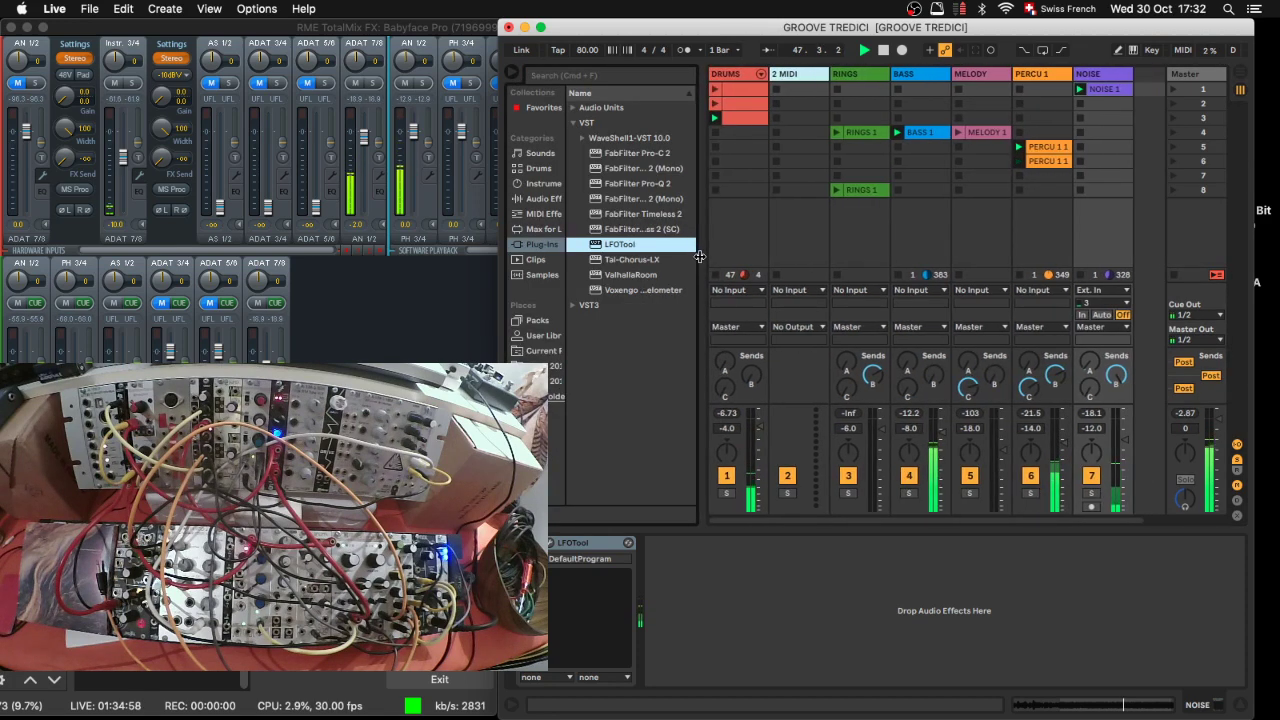
{"action": "left_click", "coordinate": [544, 335]}
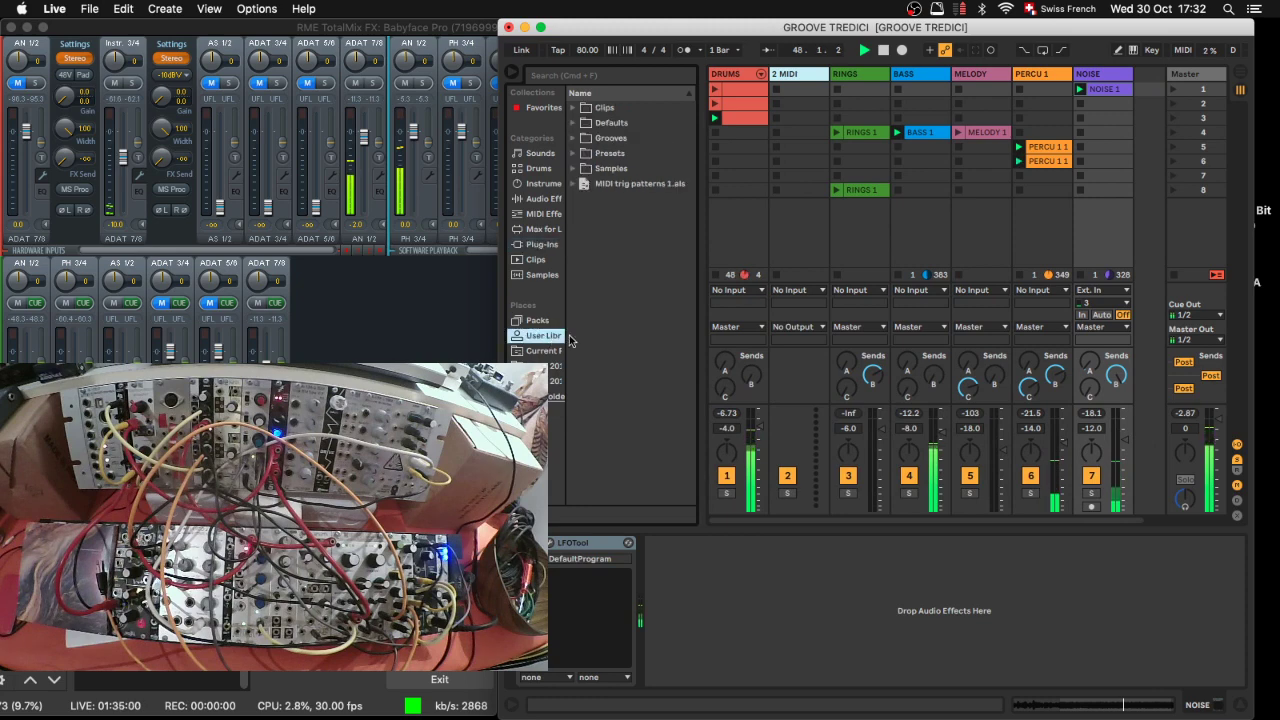
{"action": "left_click", "coordinate": [575, 155]}
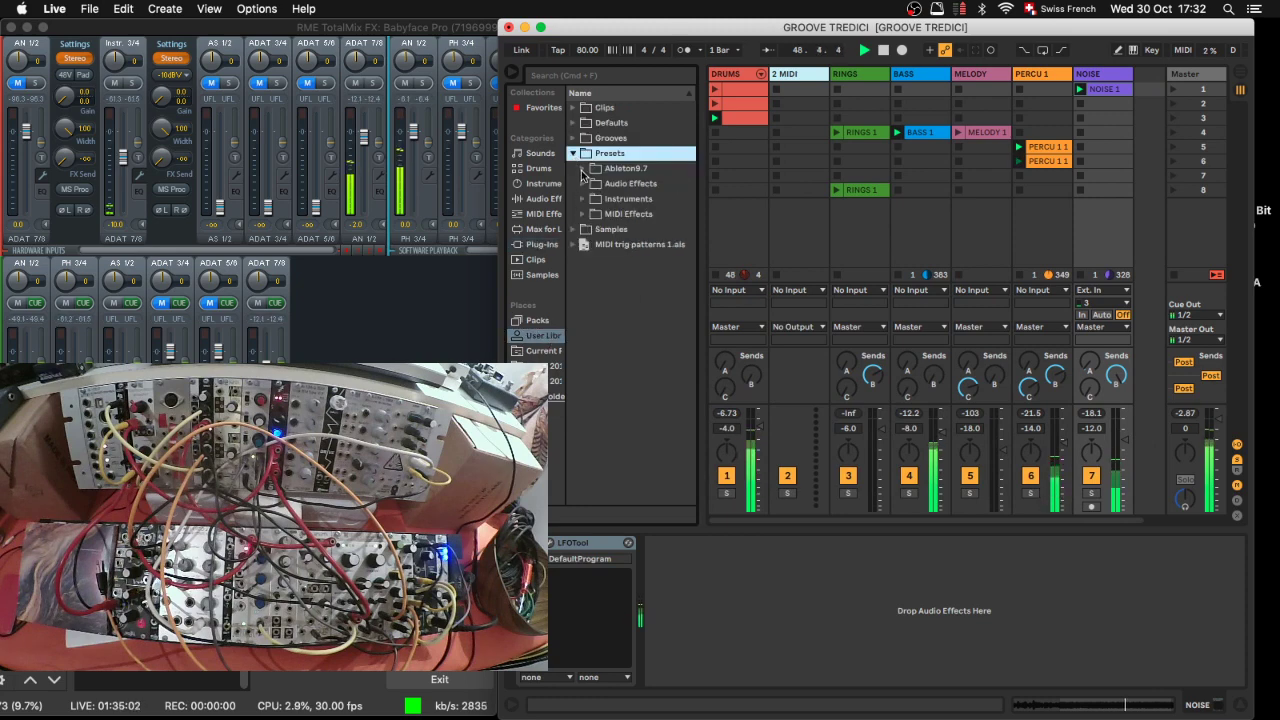
{"action": "left_click", "coordinate": [582, 168]}
{"action": "left_click", "coordinate": [590, 185]}
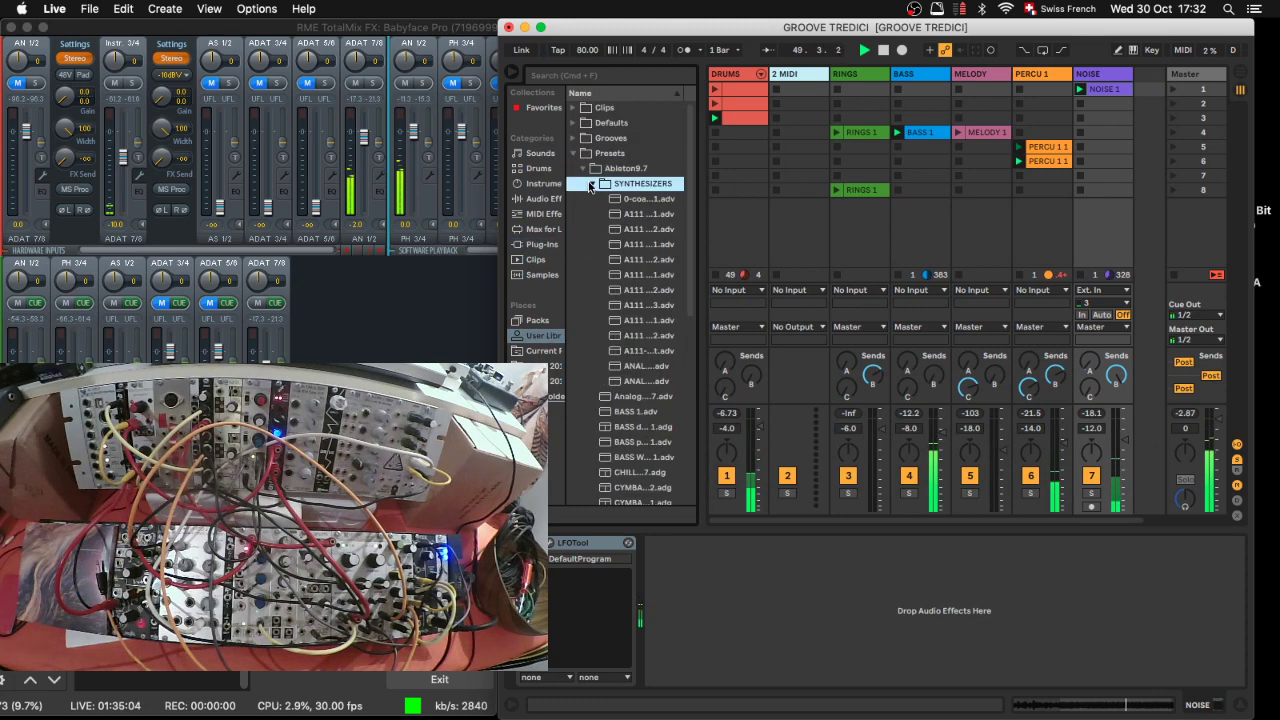
{"action": "left_click", "coordinate": [575, 153]}
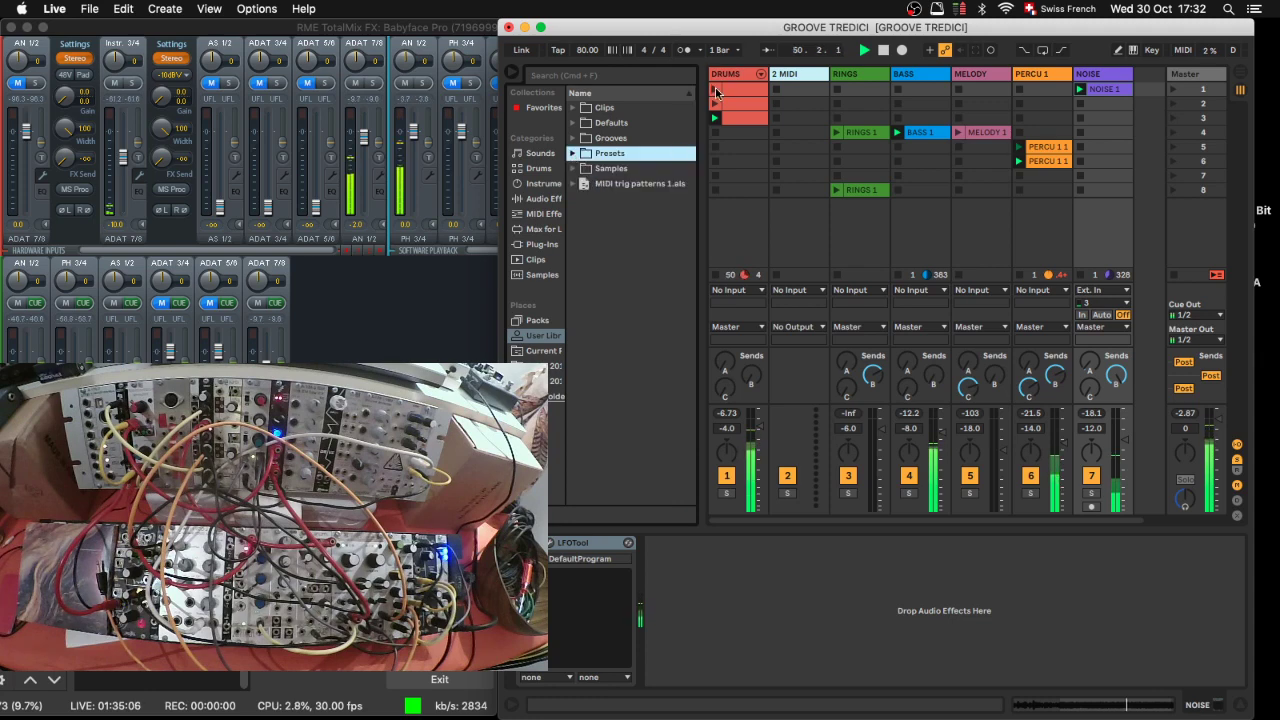
{"action": "left_click", "coordinate": [512, 71]}
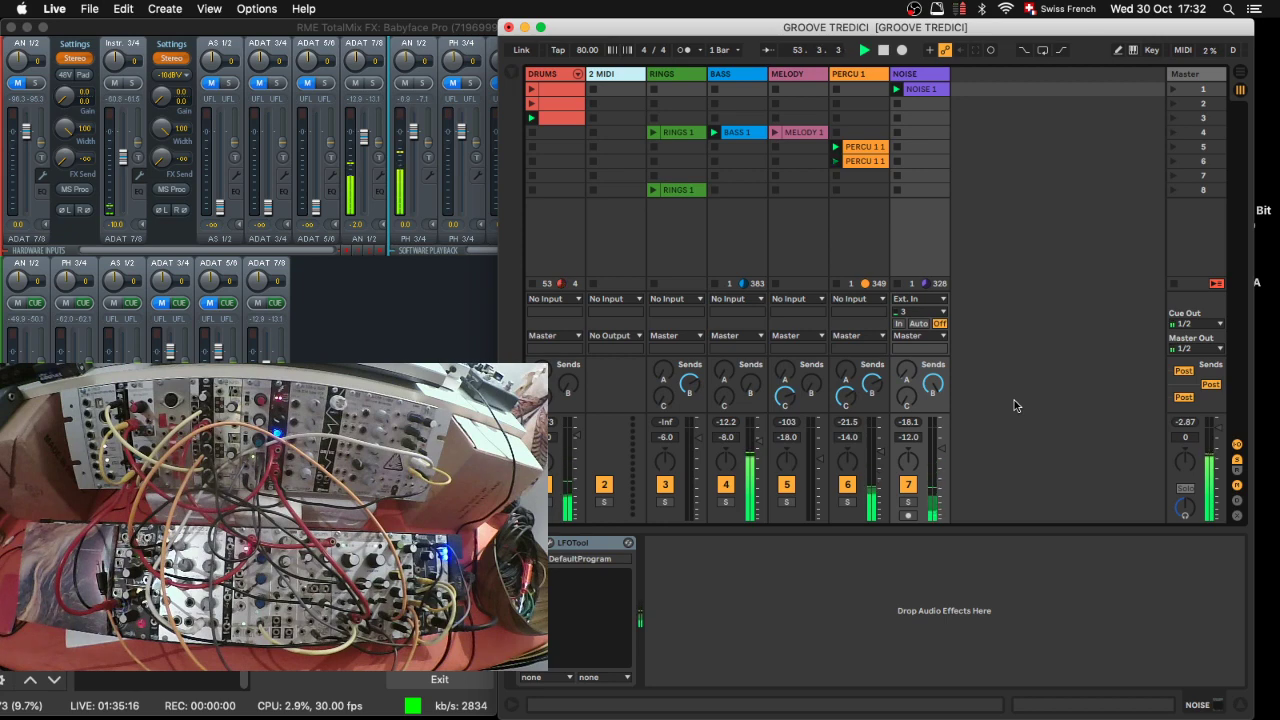
Step: Audition the arrangement by stopping the DRUMS clip and bringing the RINGS 1 and MELODY 1 clips into the mix
{"action": "left_click", "coordinate": [532, 189]}
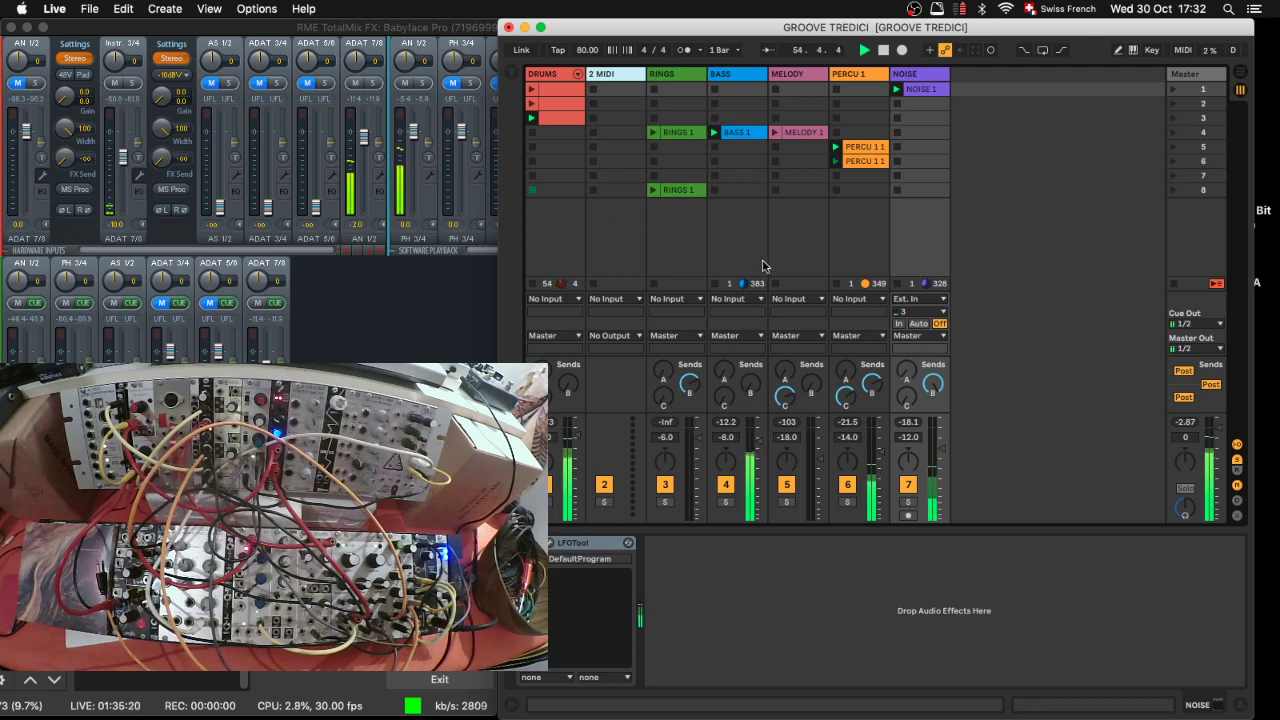
{"action": "left_click", "coordinate": [654, 146]}
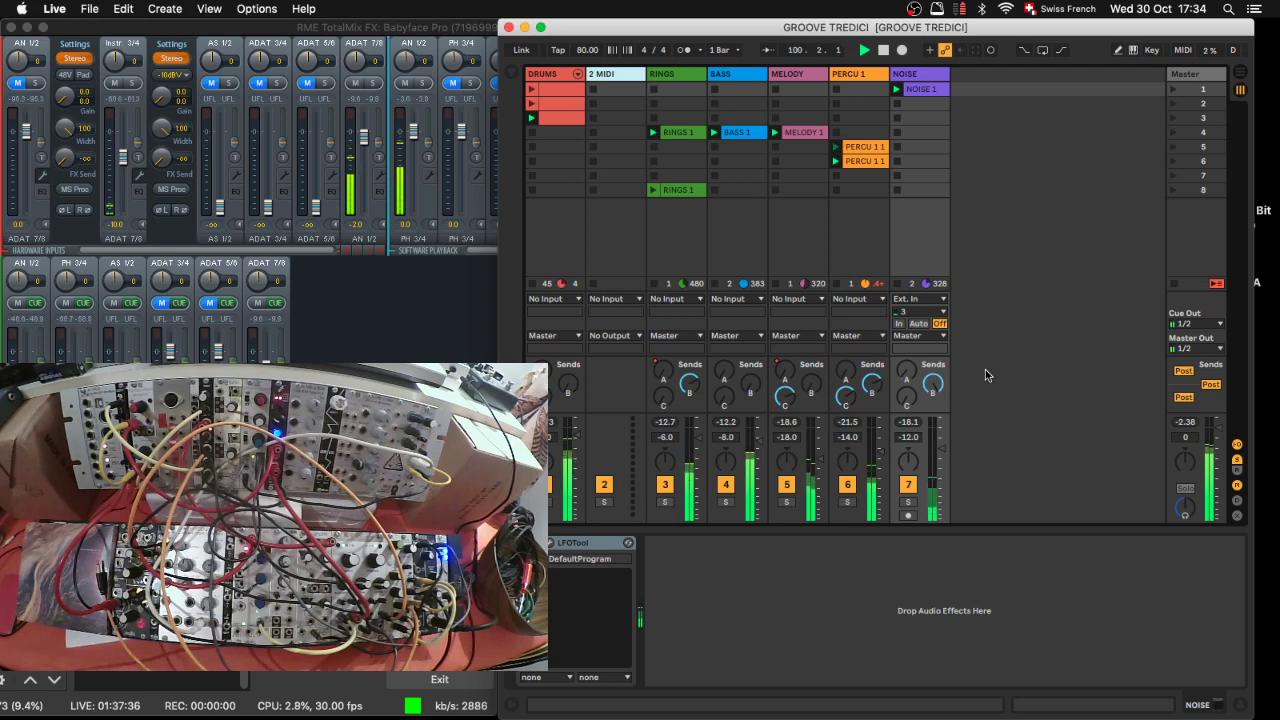
Step: Look through the VST plug-ins inside WaveShell1-VST 10.0 in the browser, widening it to make the full names readable
{"action": "key", "text": "alt+super+b"}
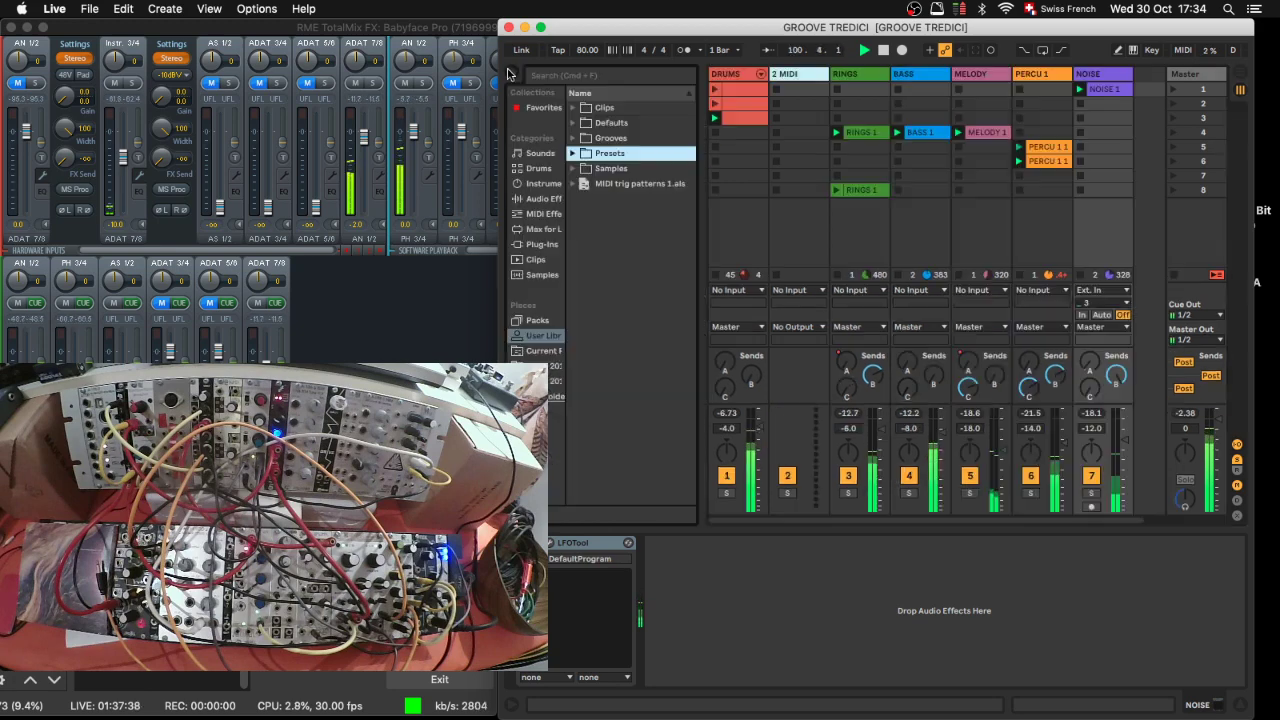
{"action": "left_click", "coordinate": [548, 245]}
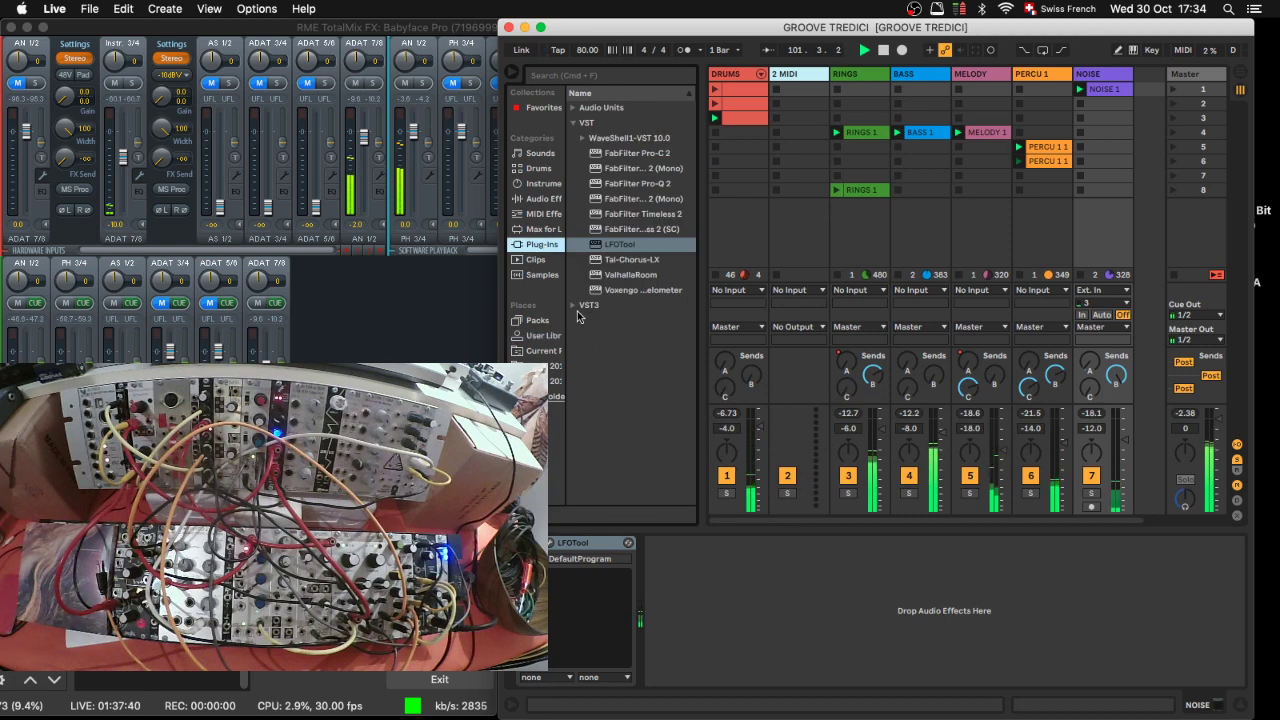
{"action": "left_click", "coordinate": [573, 137]}
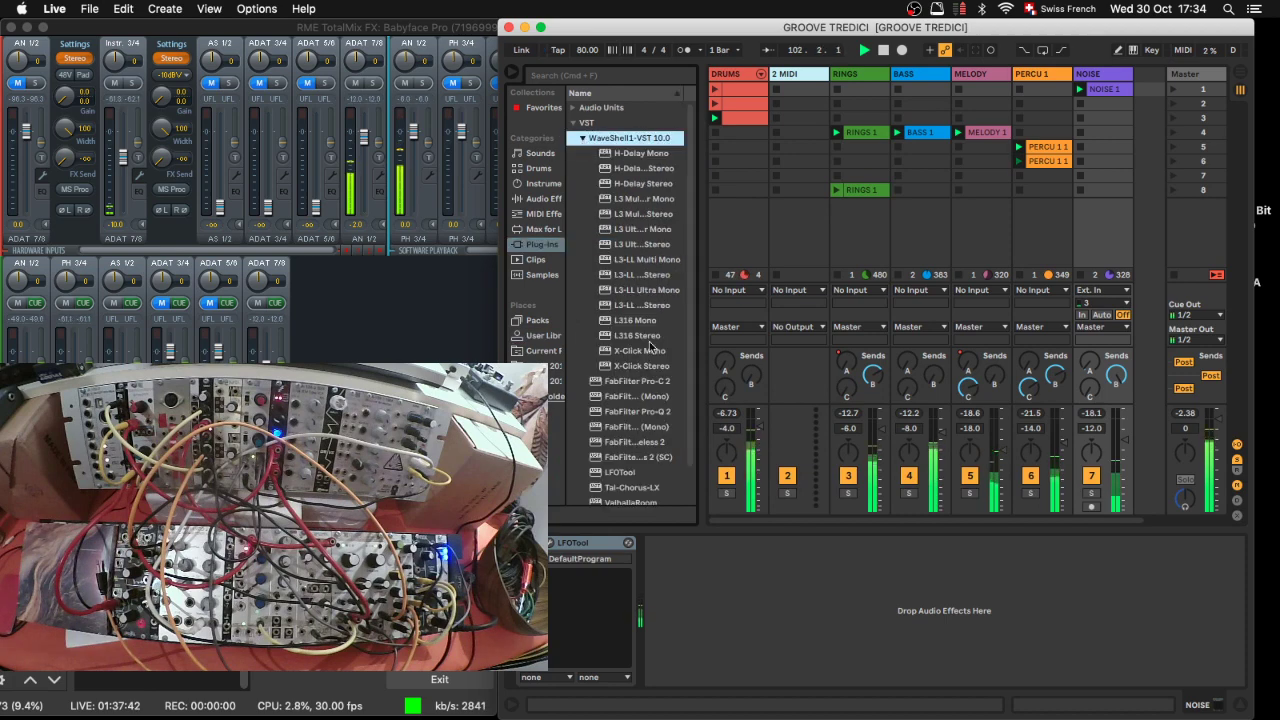
{"action": "scroll", "coordinate": [655, 380], "scroll_direction": "down", "scroll_amount": 2}
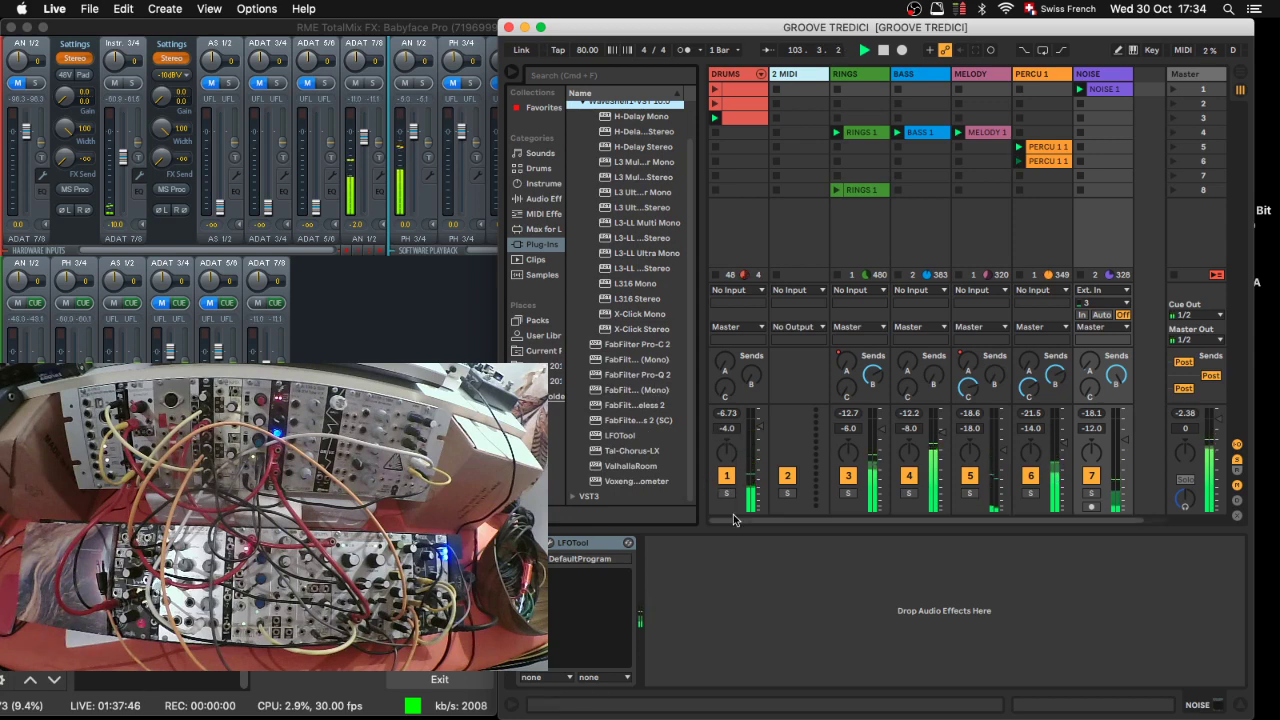
{"action": "left_click_drag", "start_coordinate": [700, 311], "coordinate": [738, 311]}
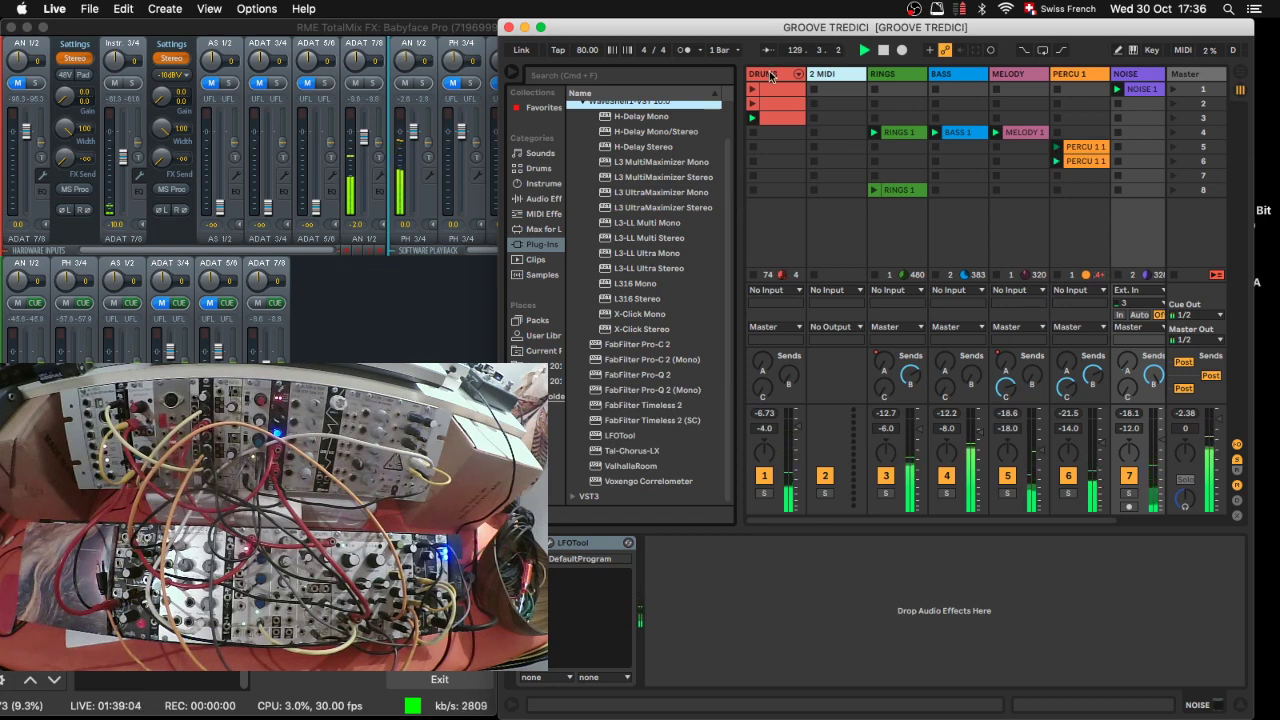
Step: Narrow all tracks from DRUMS to NOISE so they fit side by side in the session, leaving only DRUMS selected
{"action": "left_click", "coordinate": [778, 103]}
{"action": "scroll", "coordinate": [1080, 100], "scroll_direction": "right", "scroll_amount": 2}
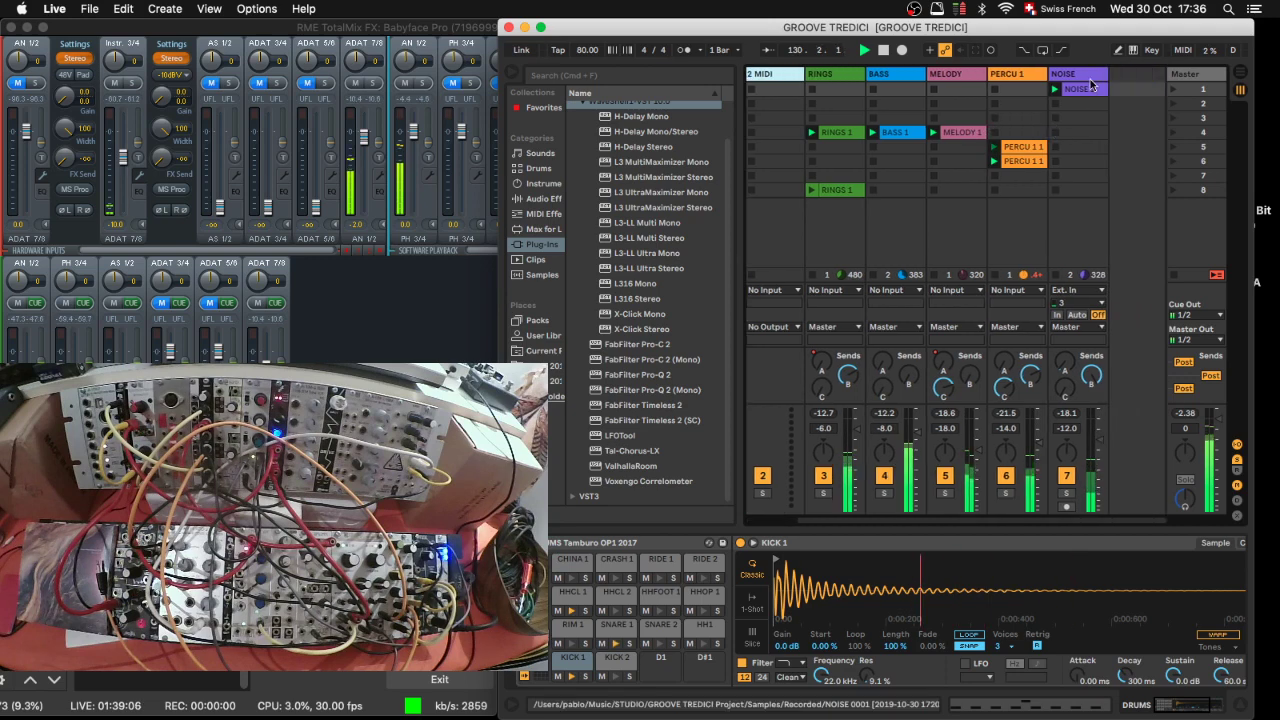
{"action": "left_click", "coordinate": [1102, 79]}
{"action": "scroll", "coordinate": [800, 80], "scroll_direction": "left", "scroll_amount": 2}
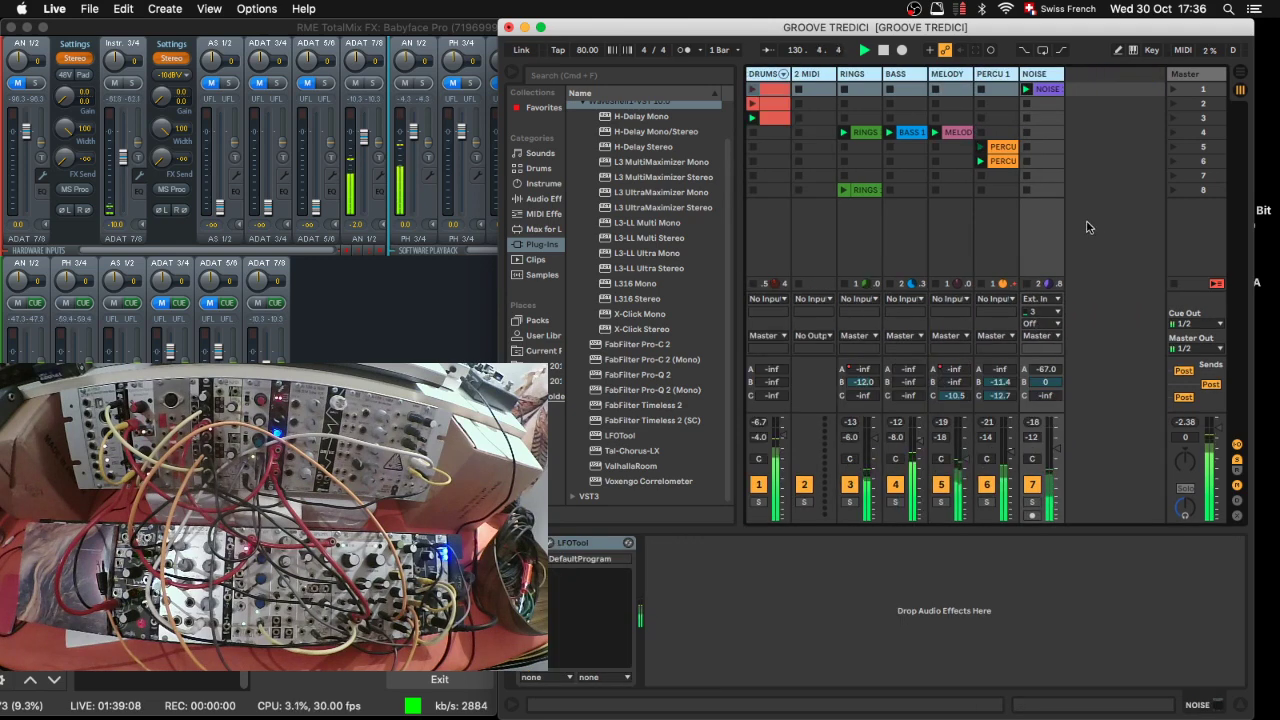
{"action": "left_click", "coordinate": [770, 74]}
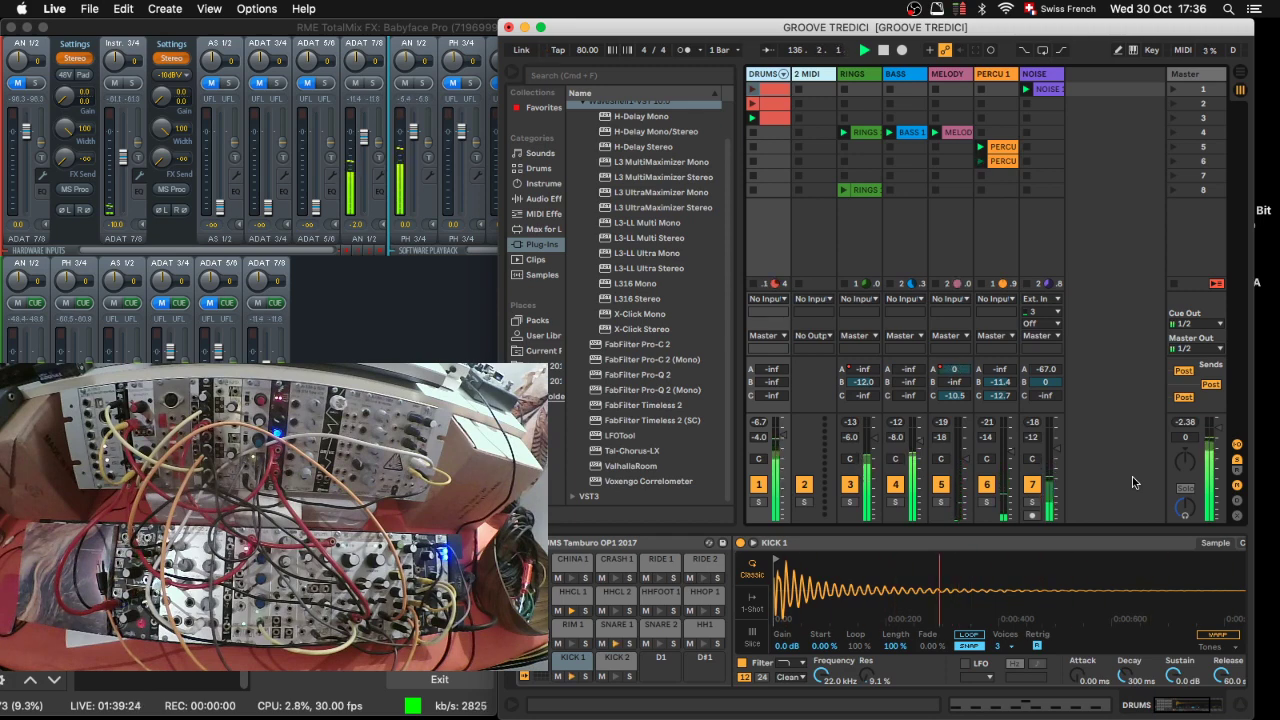
Step: Show the return tracks, go through the devices on A LONG, B SHORT and C ECHO, and narrow all three returns
{"action": "left_click", "coordinate": [1196, 74]}
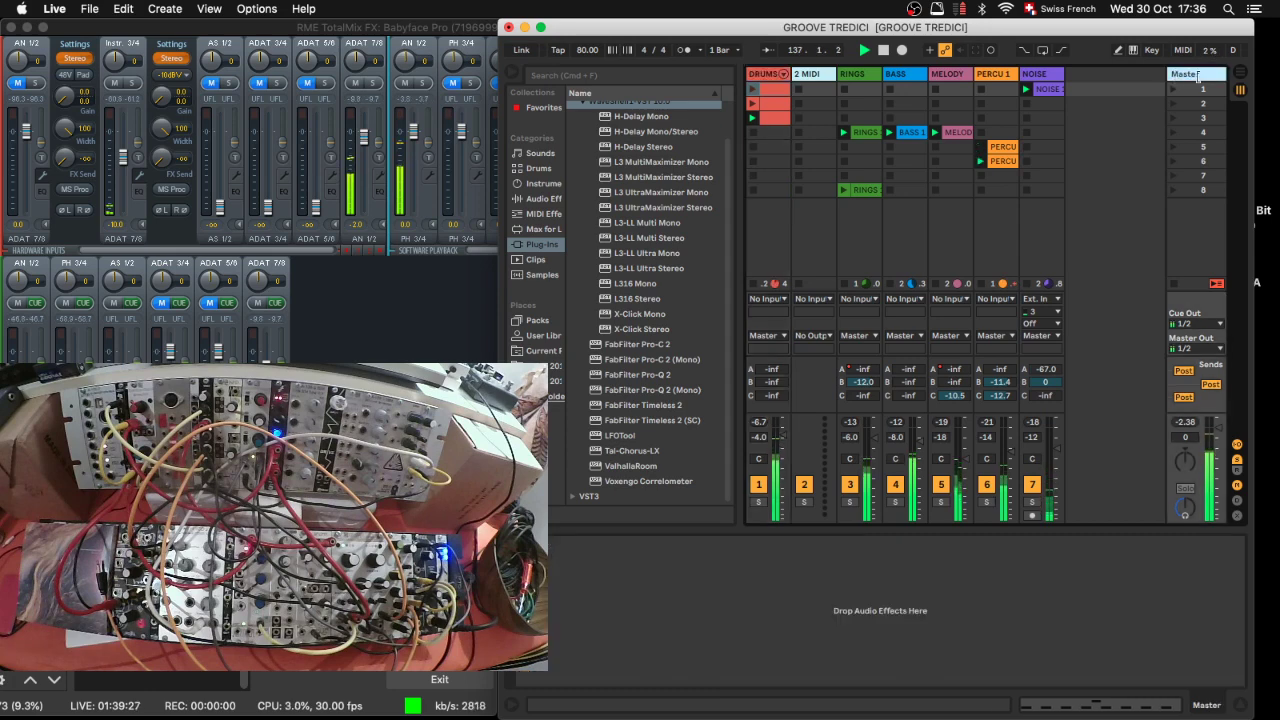
{"action": "left_click", "coordinate": [1237, 471]}
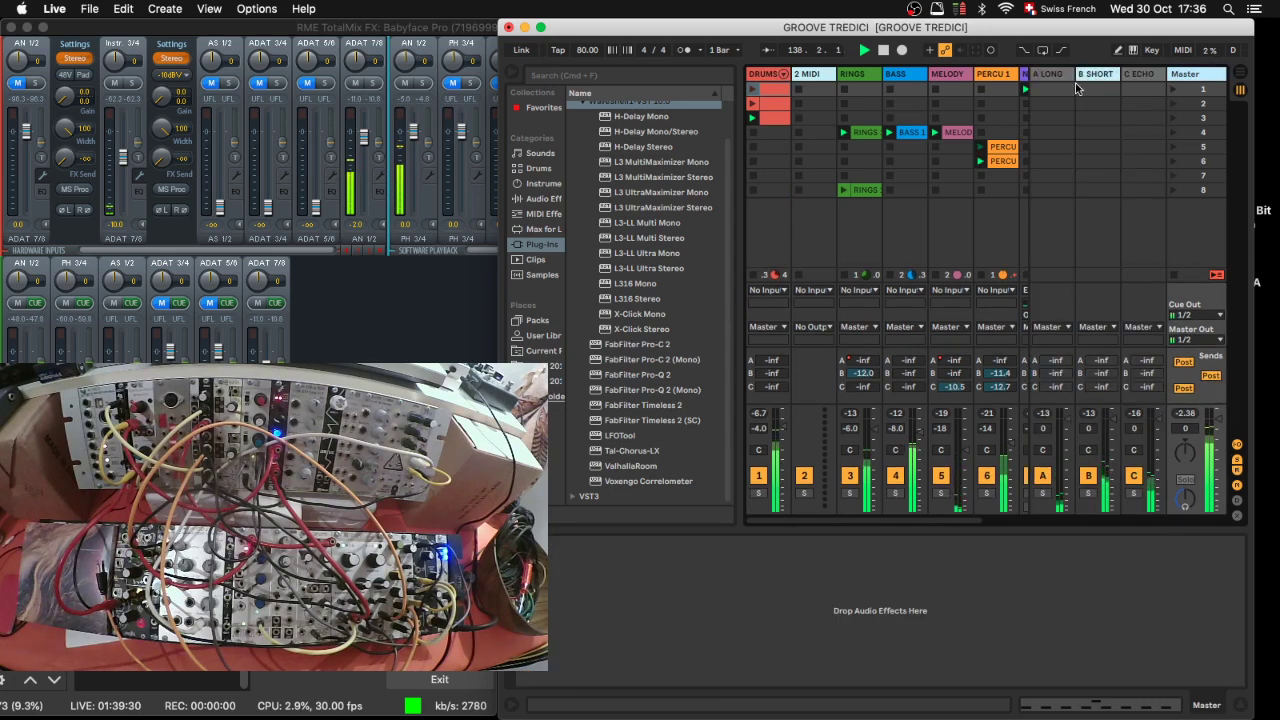
{"action": "left_click", "coordinate": [1045, 74]}
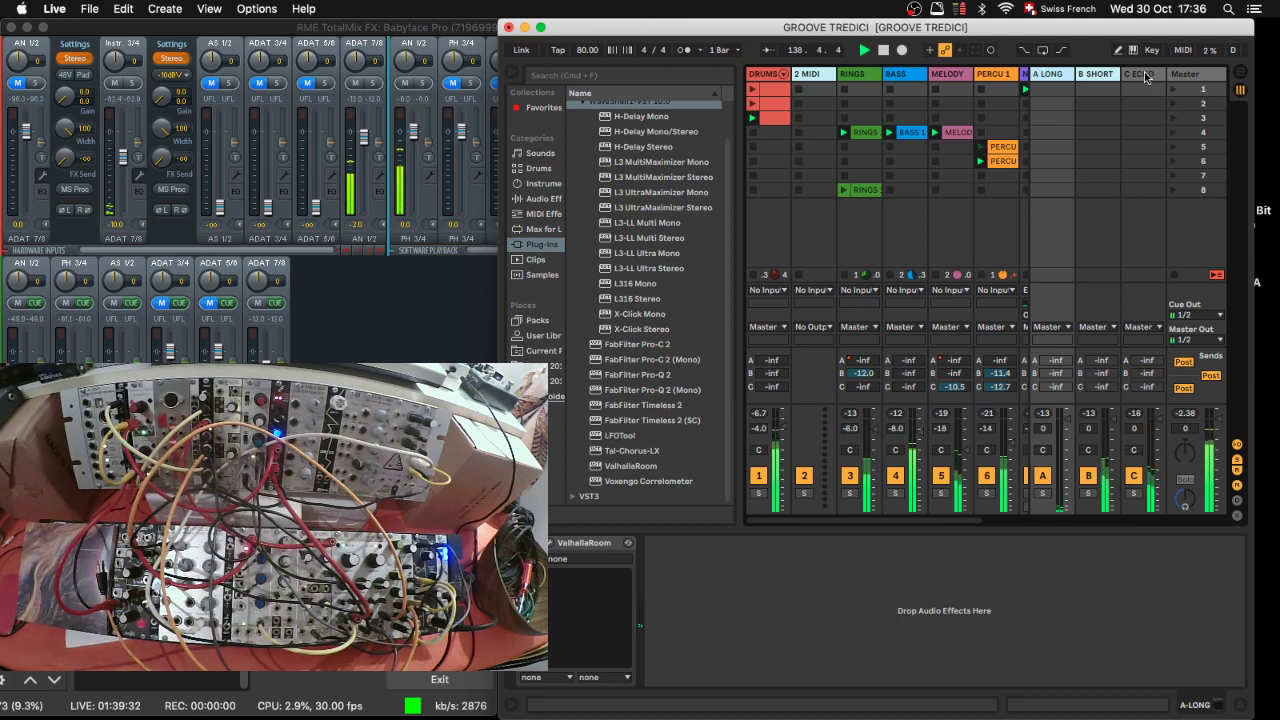
{"action": "key", "text": "Right"}
{"action": "key", "text": "Right"}
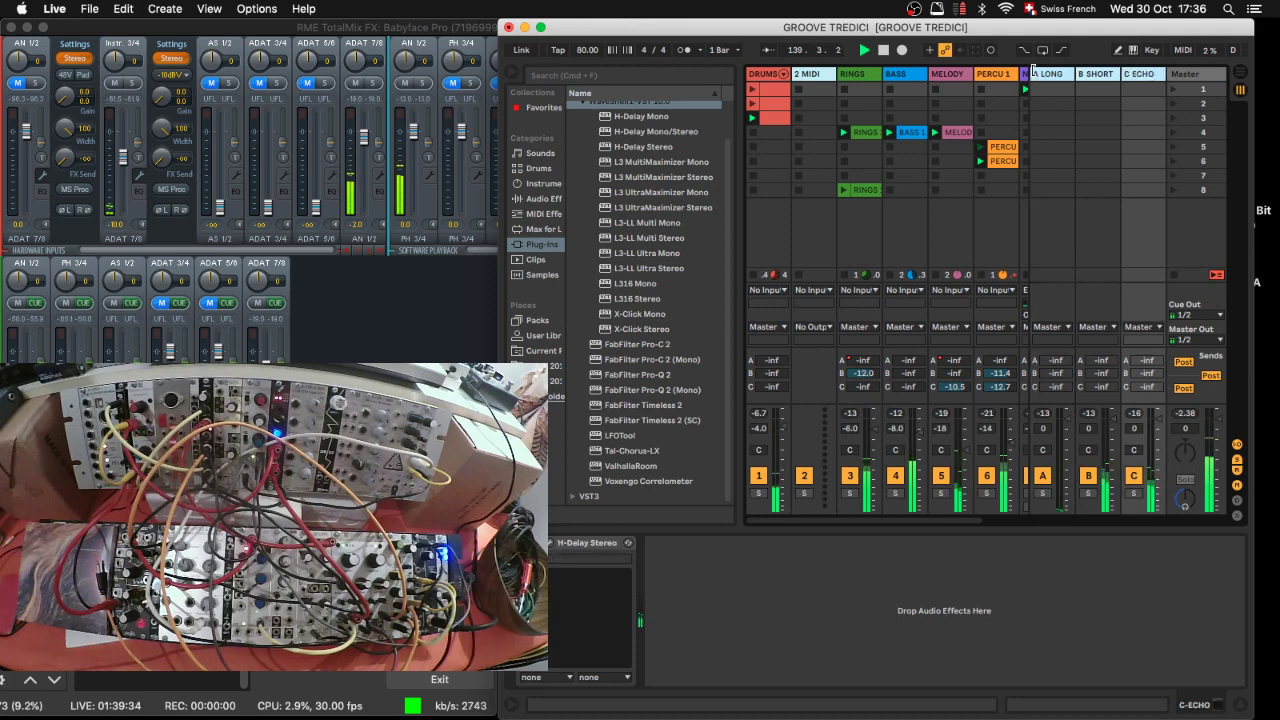
{"action": "left_click_drag", "start_coordinate": [1033, 74], "coordinate": [1070, 74]}
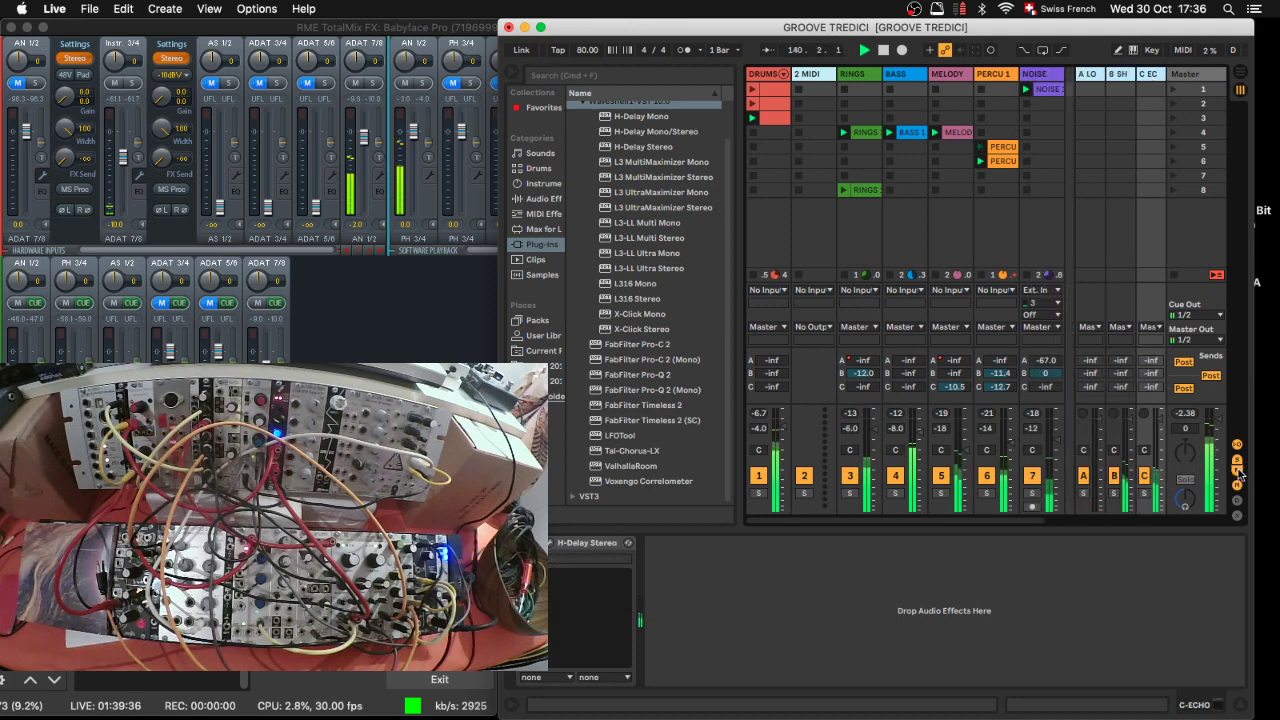
{"action": "left_click_drag", "start_coordinate": [955, 360], "coordinate": [955, 330]}
{"action": "left_click", "coordinate": [1140, 628]}
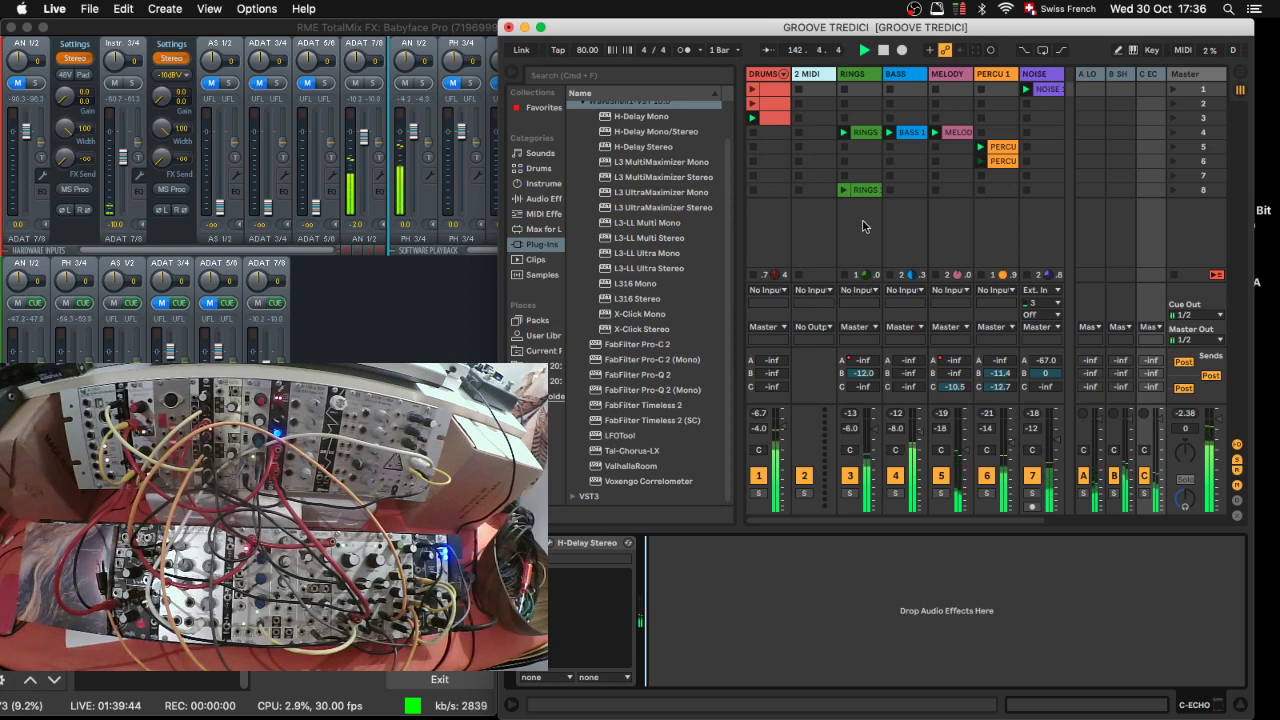
Step: Stop the RINGS, DRUMS, BASS and MELODY clips, then launch the DRUMS clip in scene 3 followed by the one in scene 1
{"action": "left_click", "coordinate": [845, 147]}
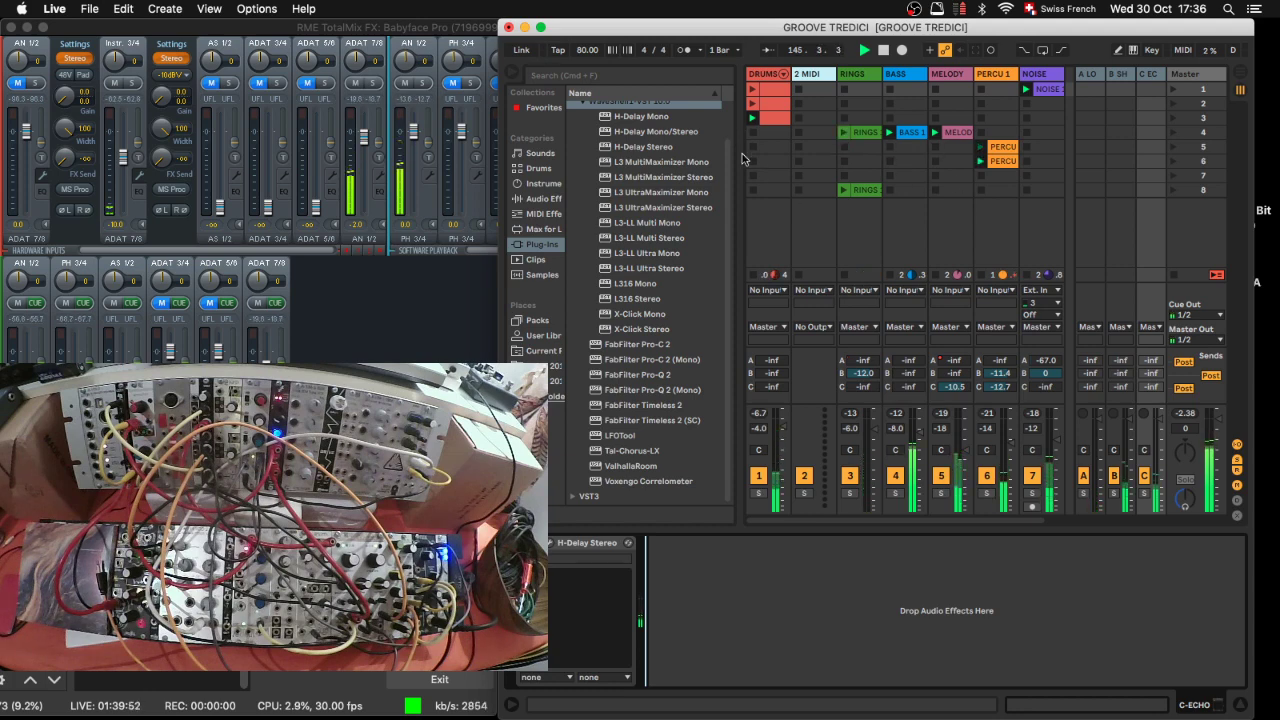
{"action": "left_click", "coordinate": [752, 190]}
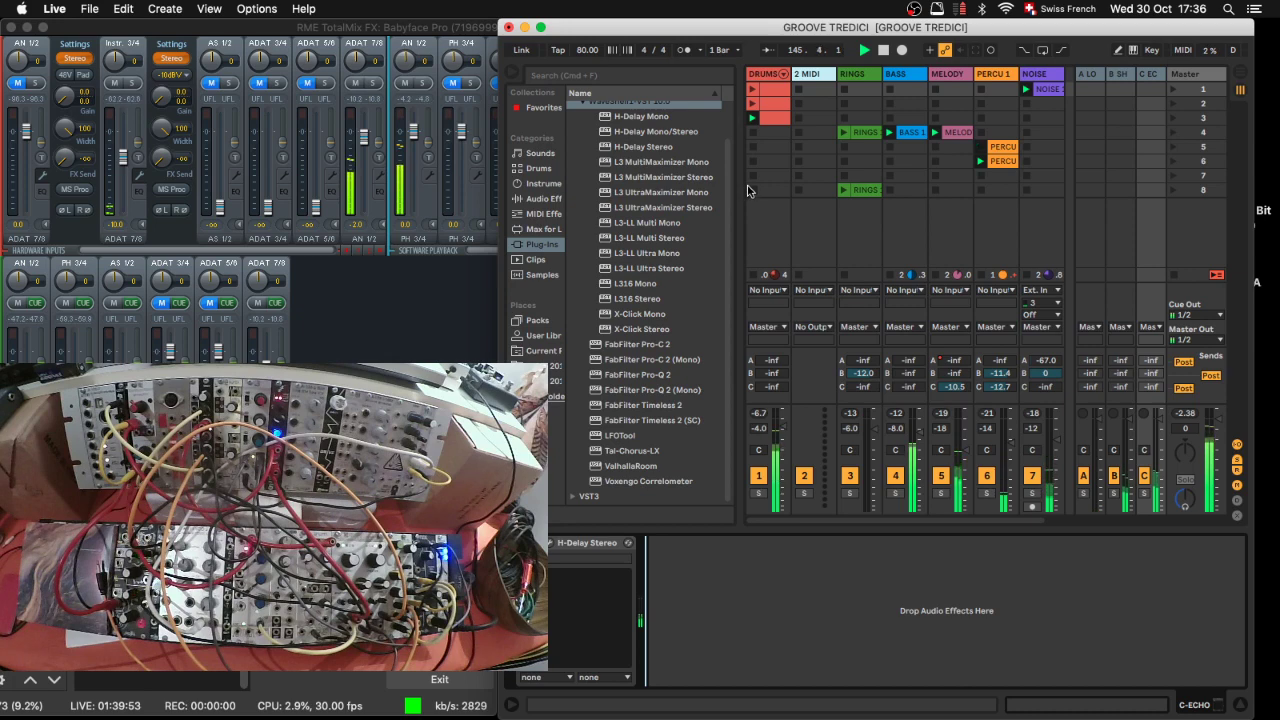
{"action": "left_click", "coordinate": [889, 189]}
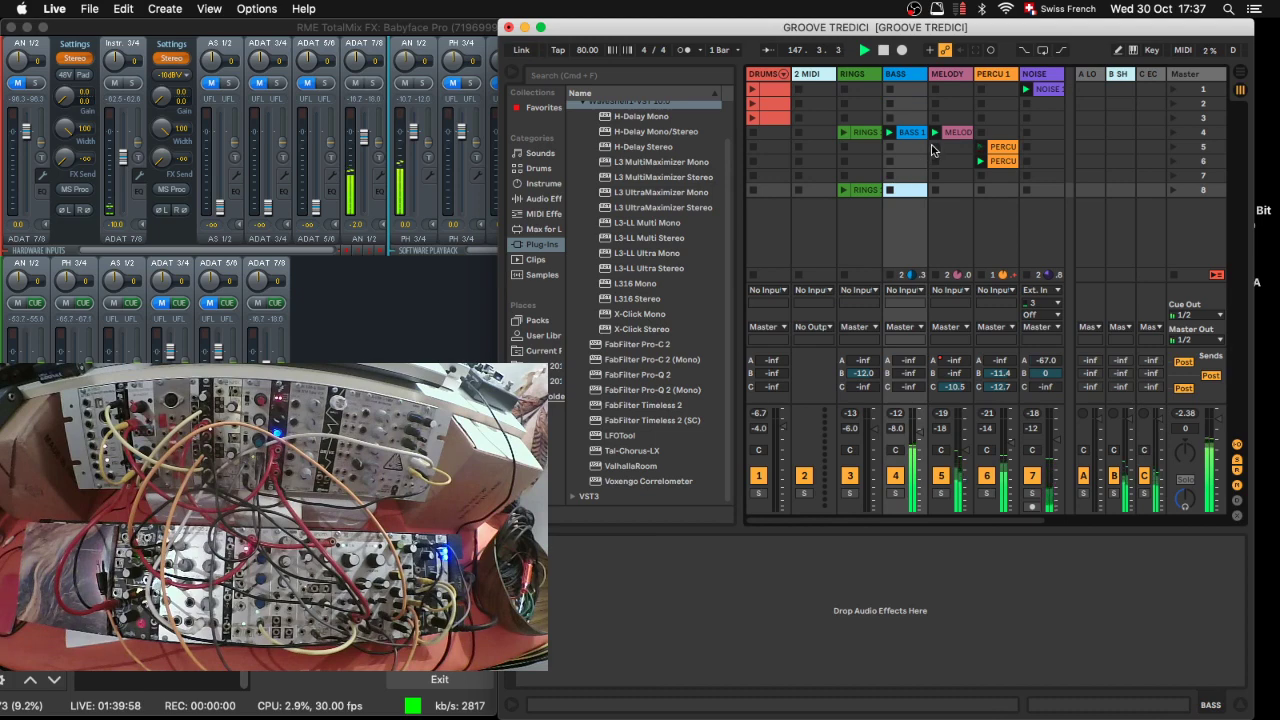
{"action": "left_click", "coordinate": [931, 150]}
{"action": "left_click", "coordinate": [889, 148]}
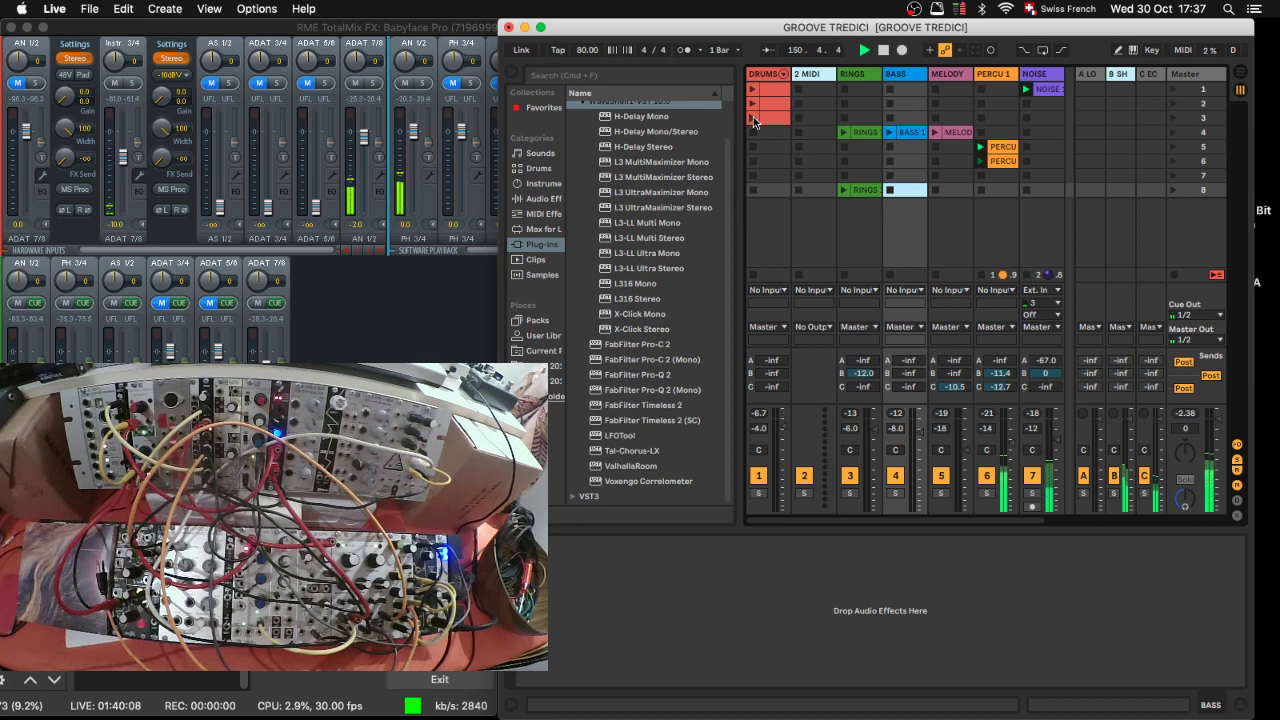
{"action": "left_click", "coordinate": [753, 118]}
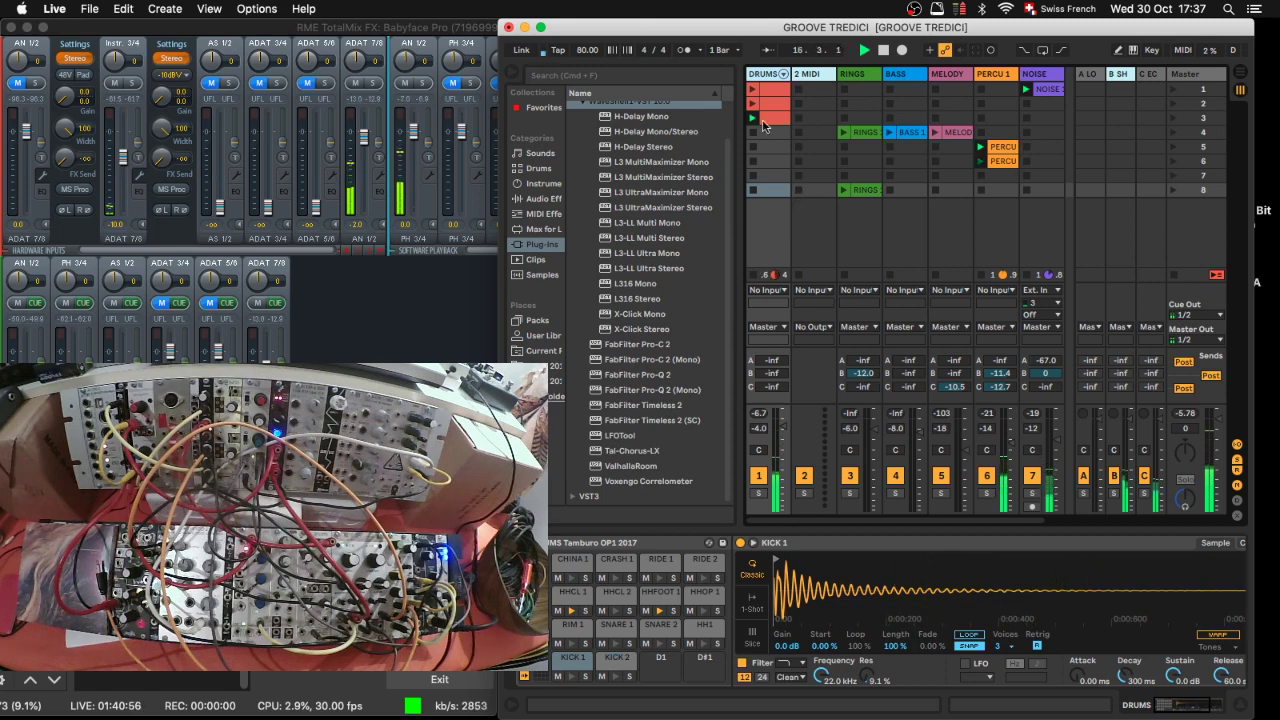
{"action": "left_click", "coordinate": [753, 90]}
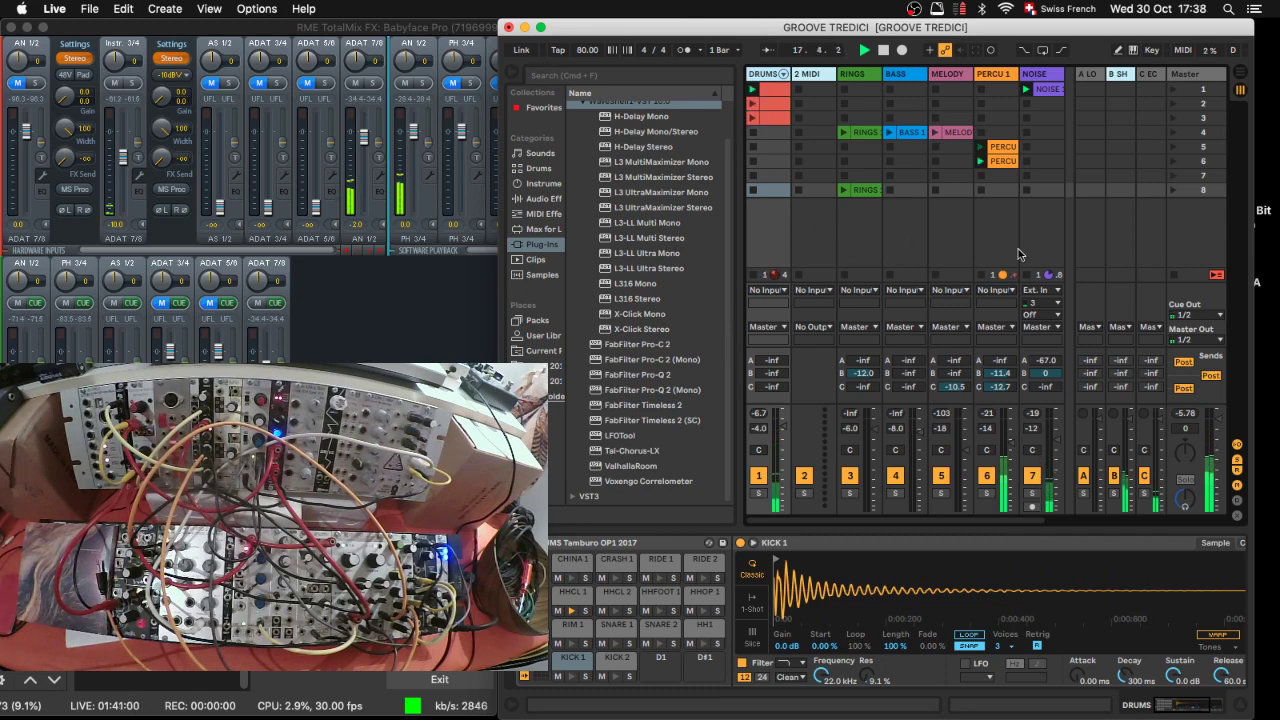
Step: Set the NOISE track's audio input to No Input and save the set
{"action": "left_click", "coordinate": [1040, 290]}
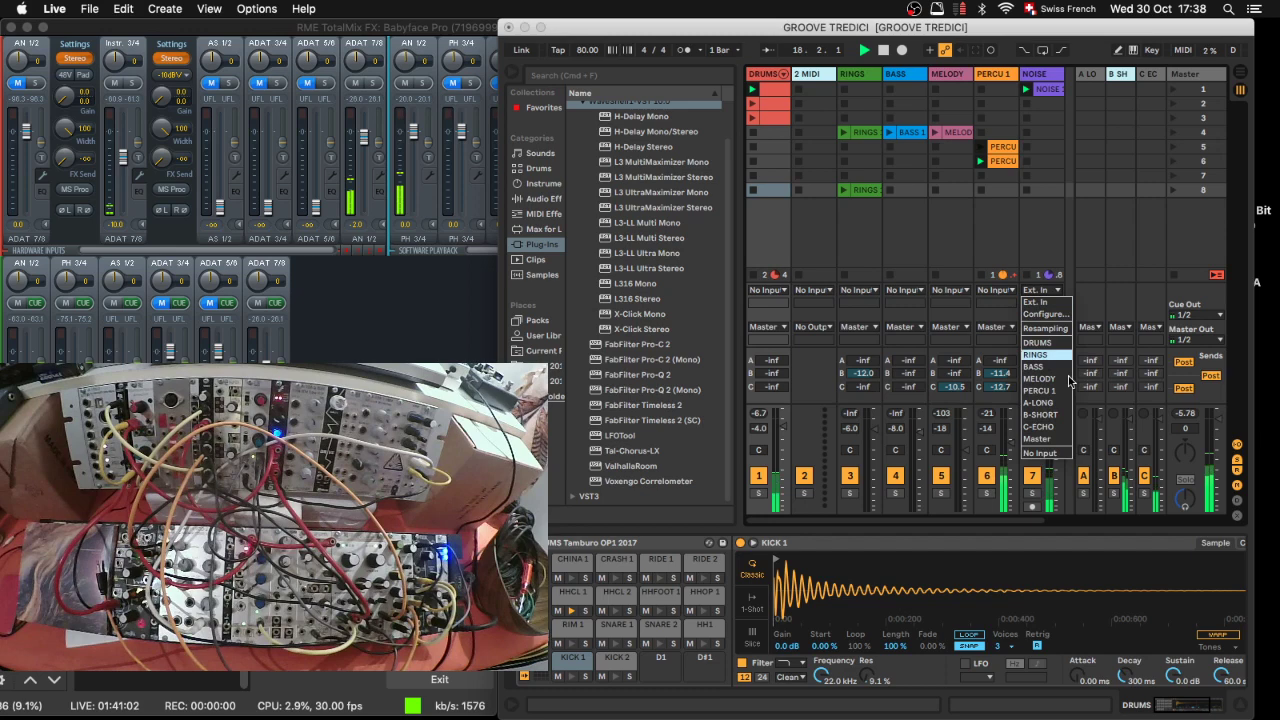
{"action": "left_click", "coordinate": [1040, 453]}
{"action": "left_click", "coordinate": [1044, 232]}
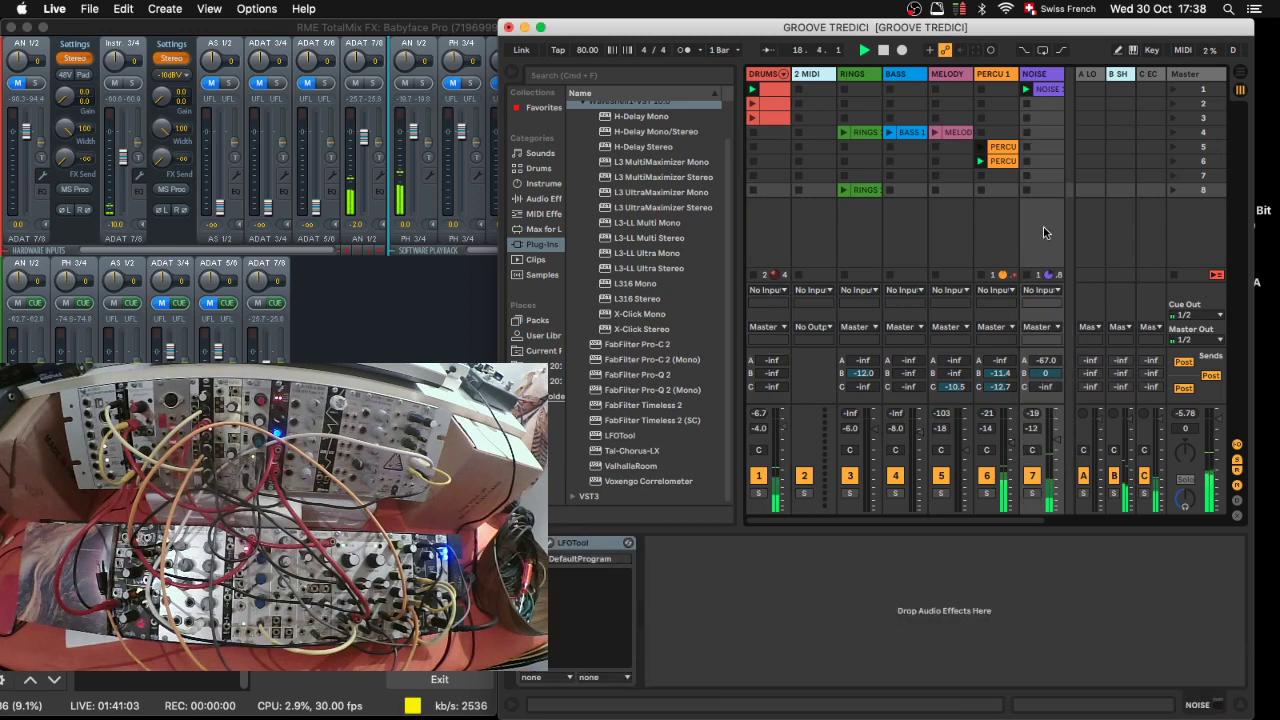
{"action": "key", "text": "super+s"}
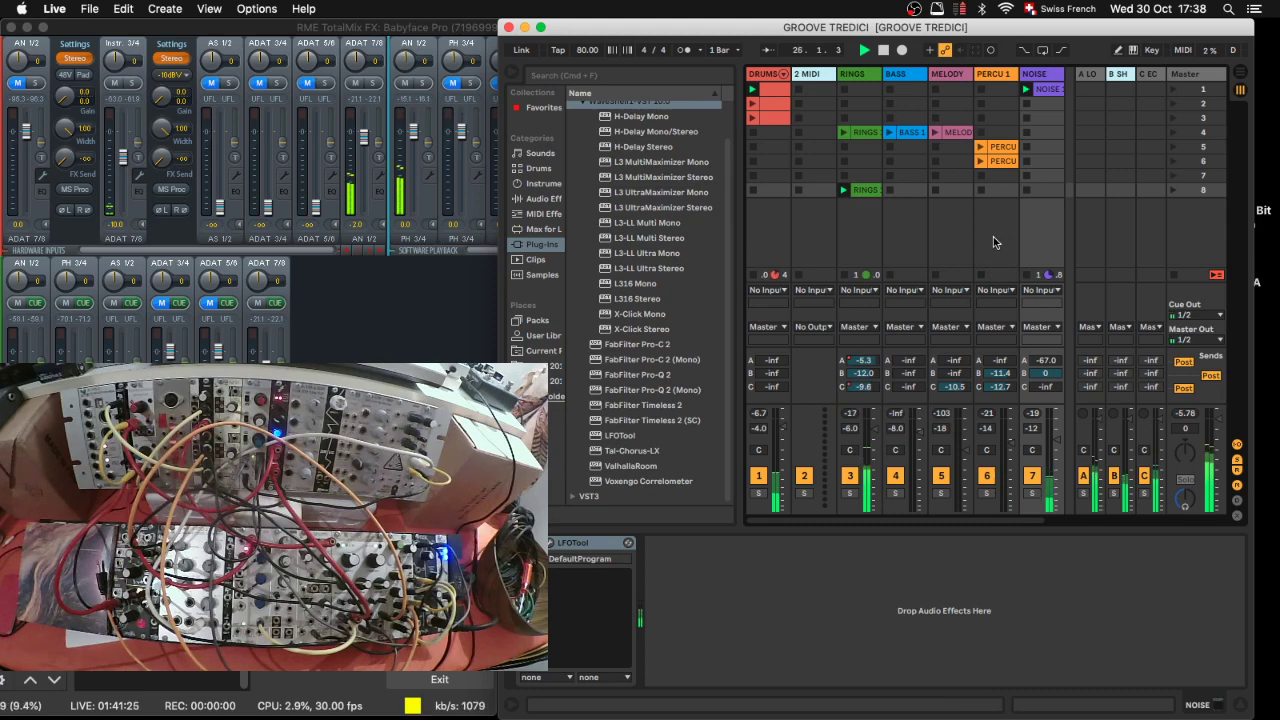
Step: Set the scene 8 RINGS clip's warp mode to Beats, preserving transients with a transient envelope of 42, after trying 1/16
{"action": "left_click", "coordinate": [865, 191]}
{"action": "left_click", "coordinate": [674, 655]}
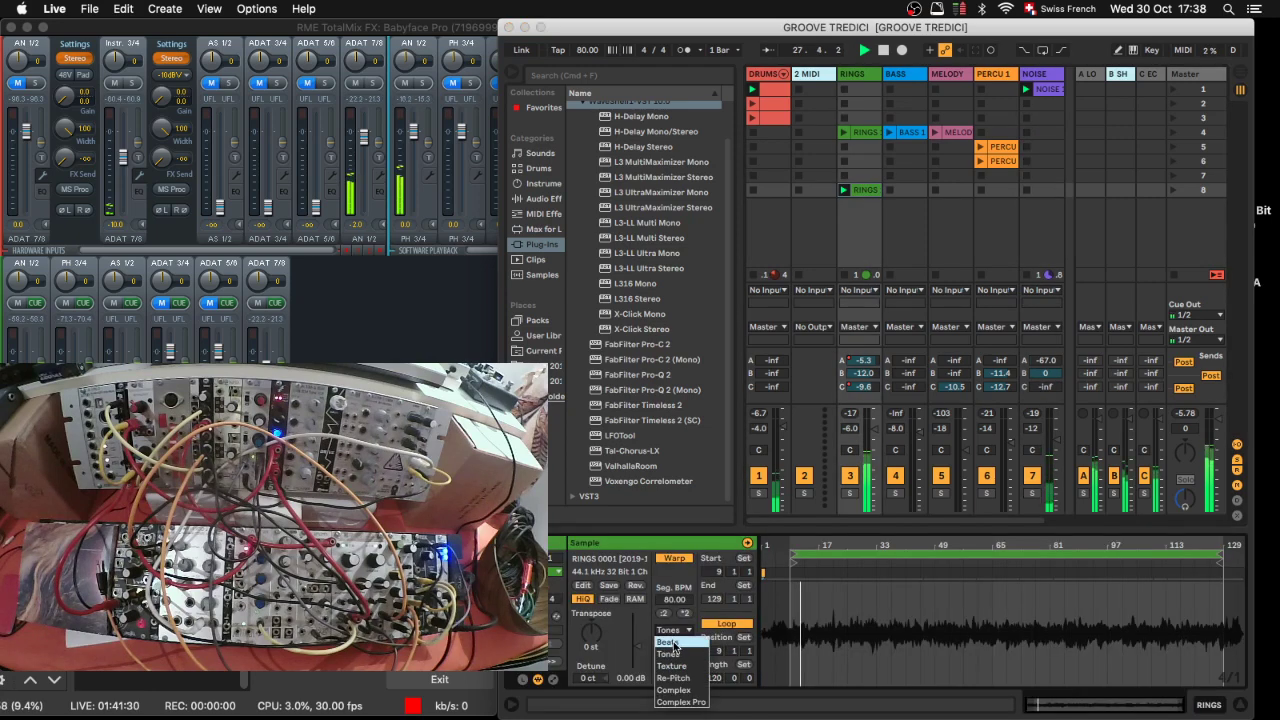
{"action": "left_click", "coordinate": [663, 668]}
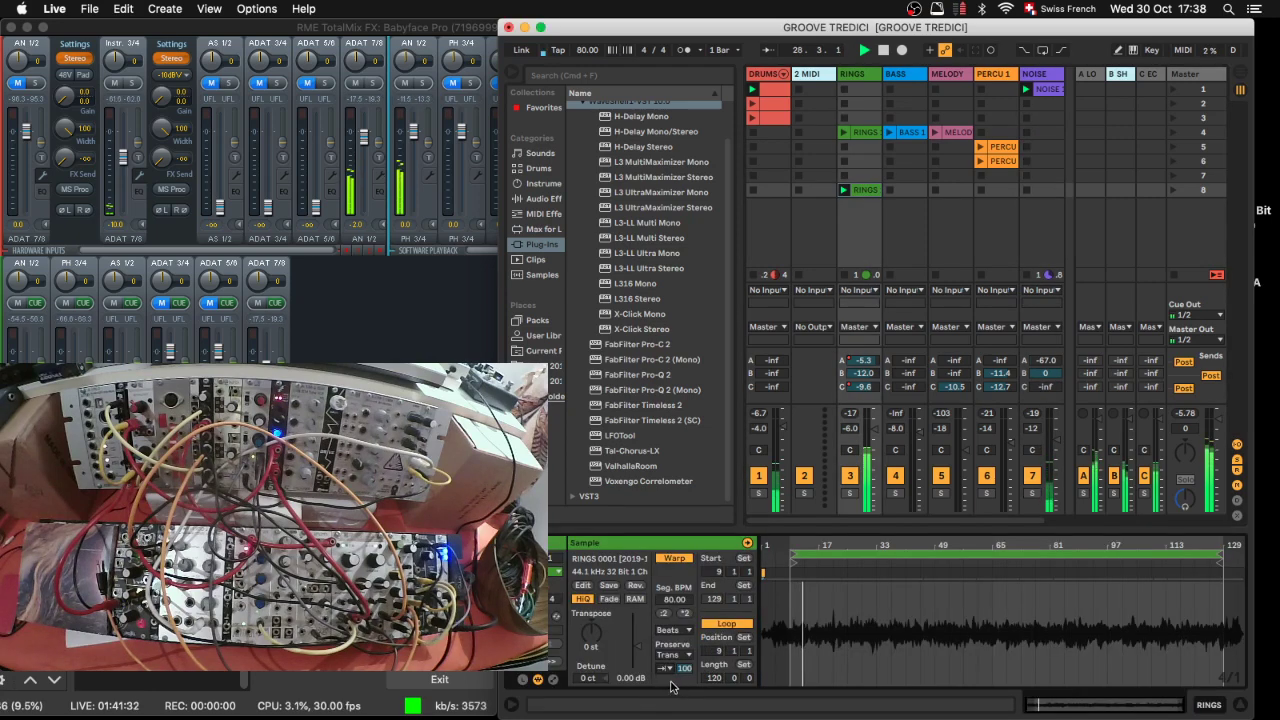
{"action": "left_click", "coordinate": [674, 655]}
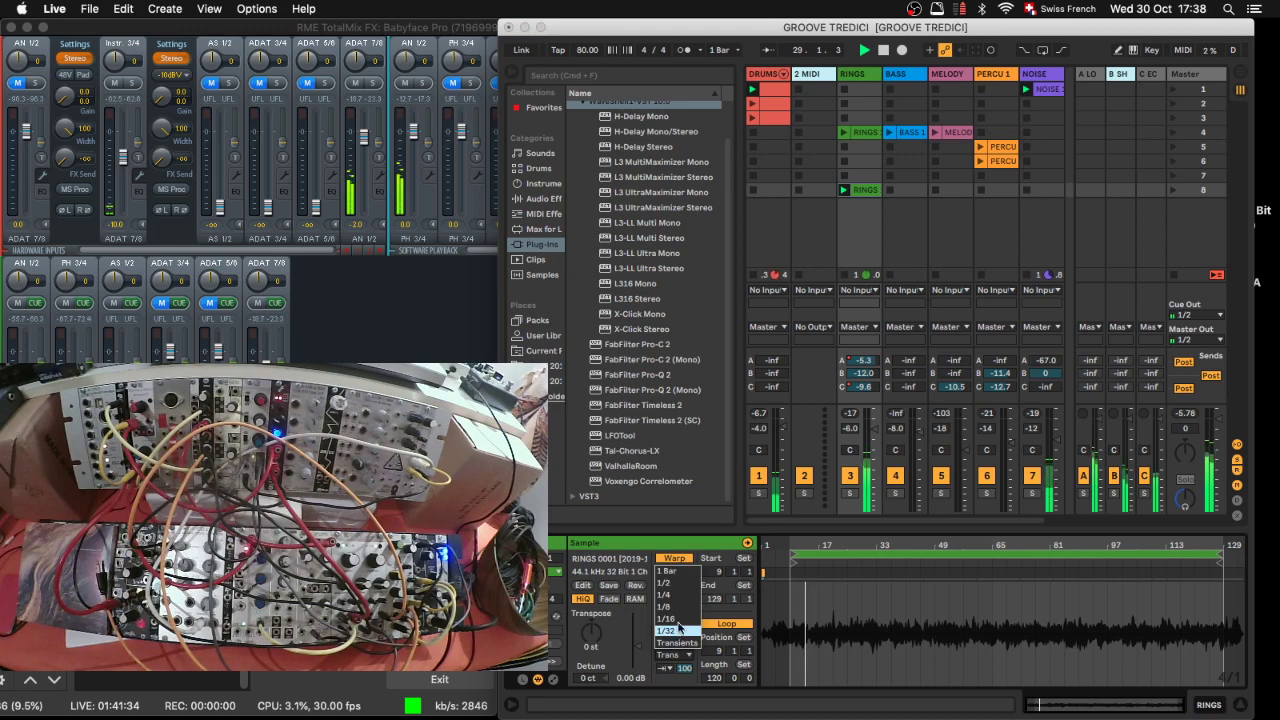
{"action": "left_click", "coordinate": [682, 630]}
{"action": "mouse_move", "coordinate": [686, 676]}
{"action": "left_mouse_down"}
{"action": "mouse_move", "coordinate": [686, 710]}
{"action": "mouse_move", "coordinate": [686, 658]}
{"action": "left_mouse_up"}
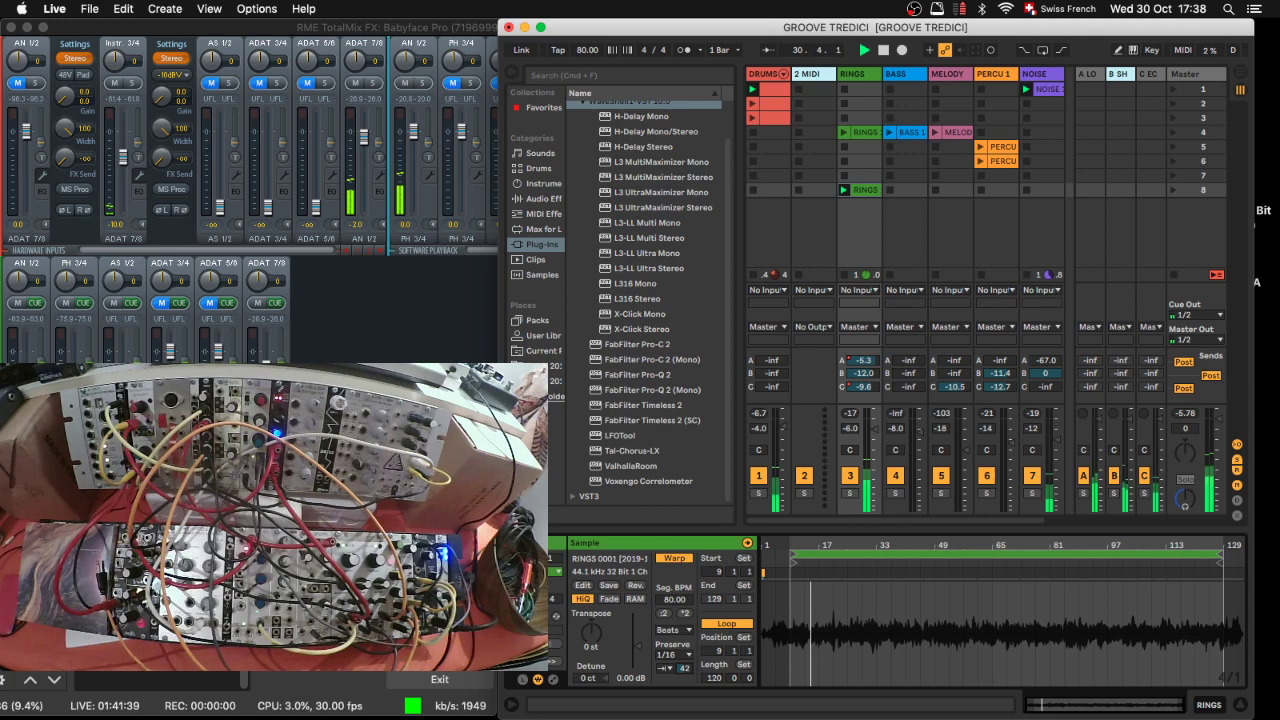
{"action": "left_click", "coordinate": [672, 655]}
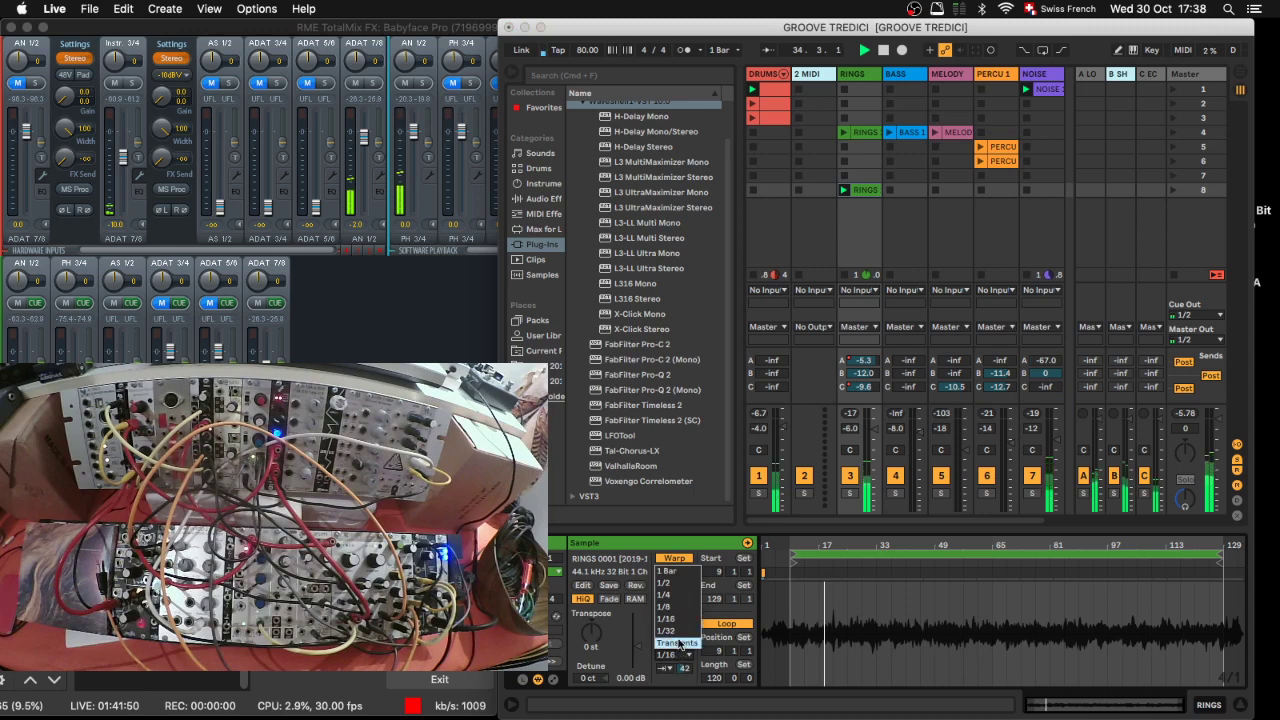
{"action": "left_click", "coordinate": [679, 646]}
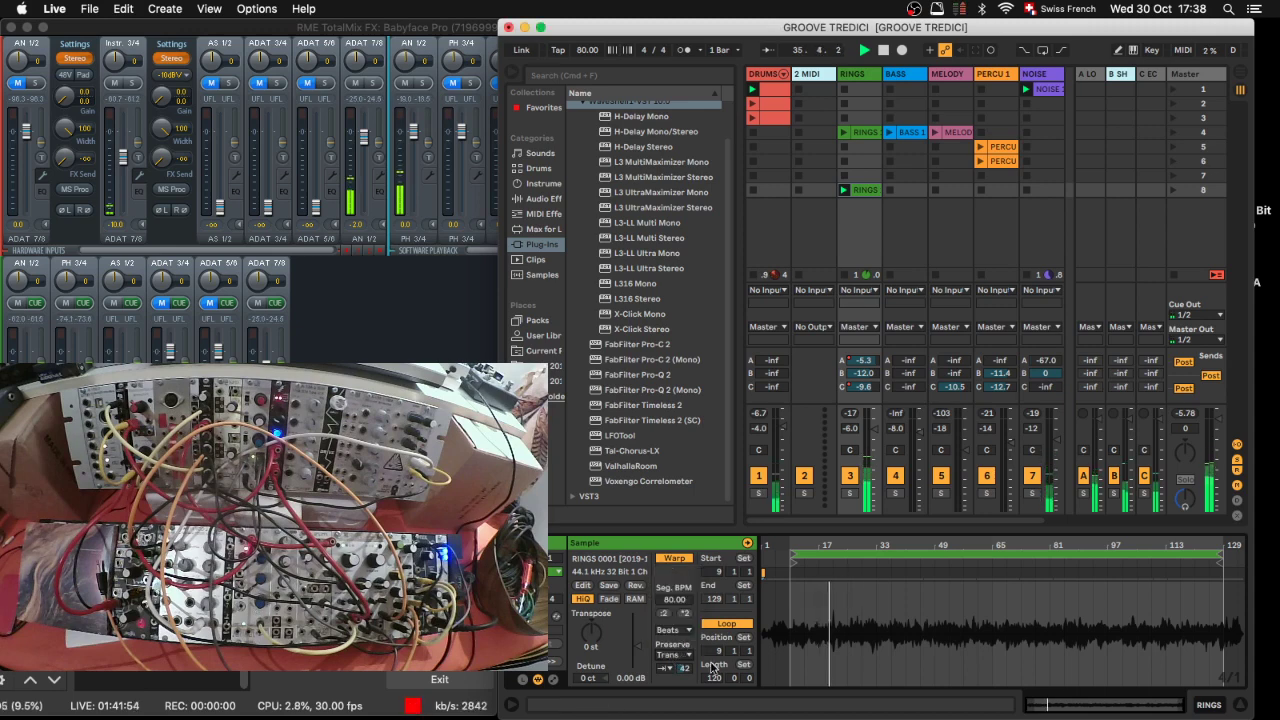
Step: Insert warp markers across the whole RINGS sample and set the clip gain to 4 dB
{"action": "left_click", "coordinate": [873, 597]}
{"action": "key", "text": "super+a"}
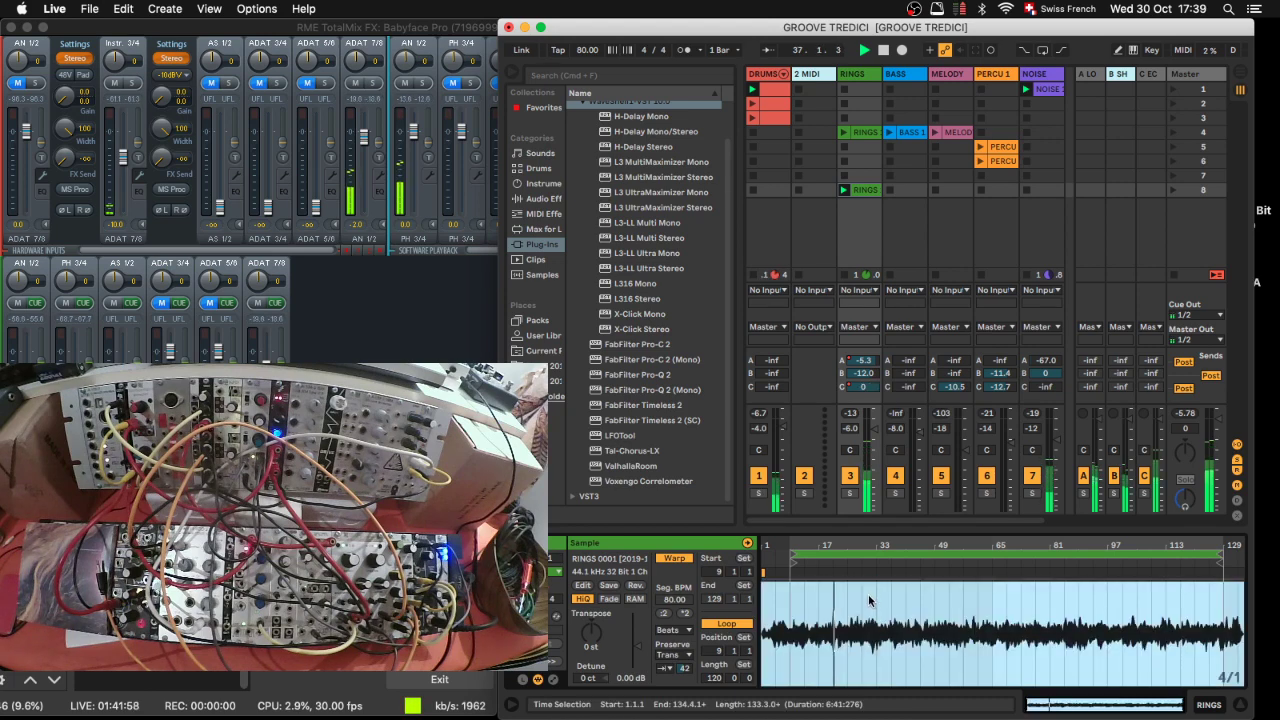
{"action": "key", "text": "super+i"}
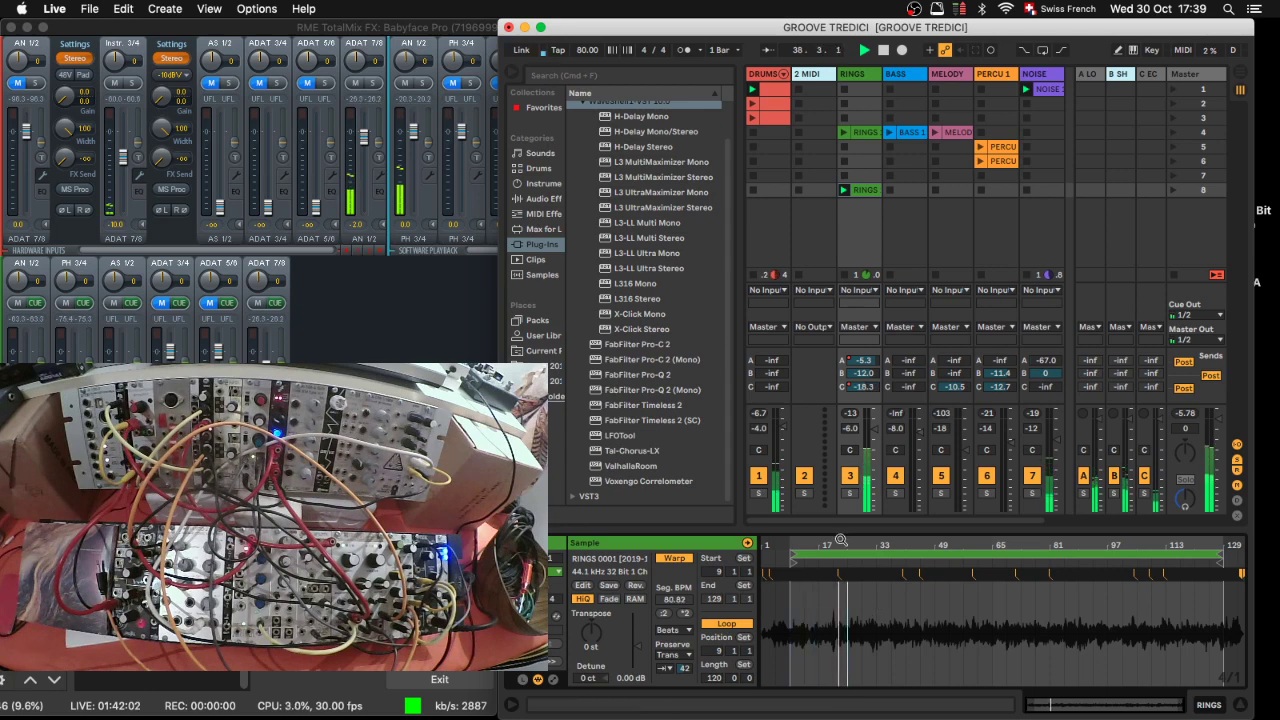
{"action": "mouse_move", "coordinate": [841, 540]}
{"action": "left_mouse_down"}
{"action": "mouse_move", "coordinate": [846, 600]}
{"action": "mouse_move", "coordinate": [846, 545]}
{"action": "left_mouse_up"}
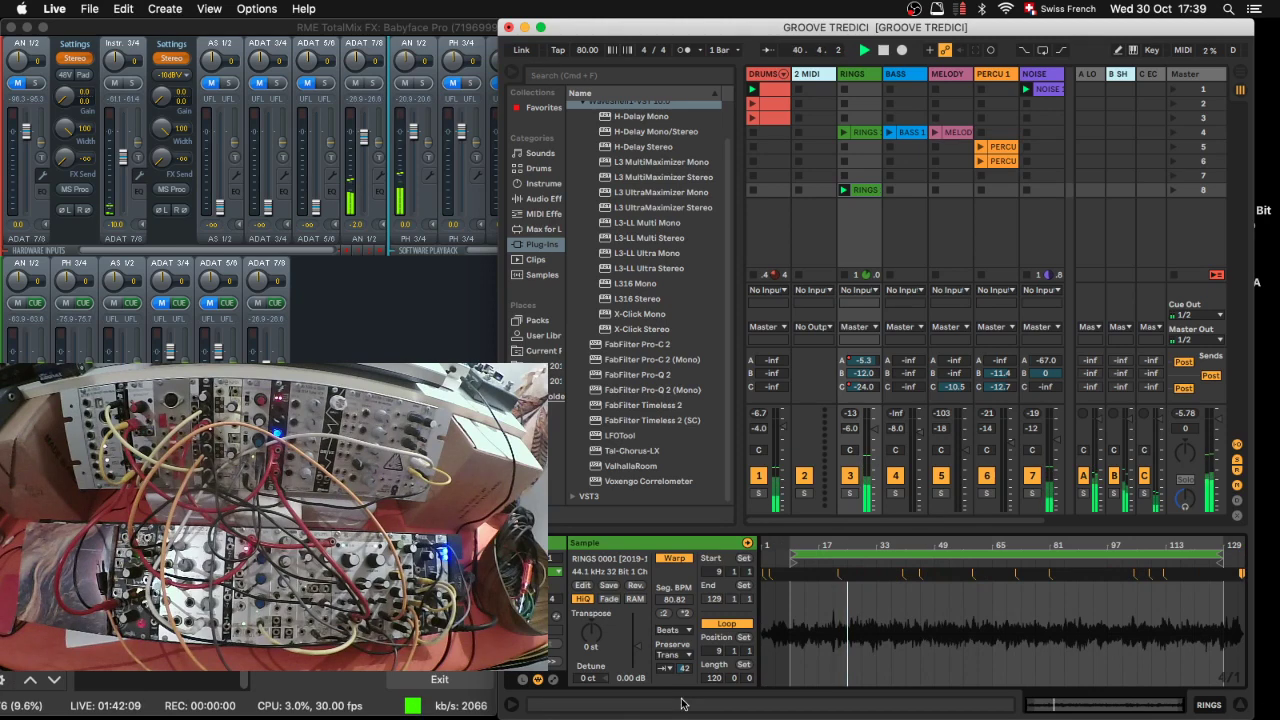
{"action": "left_click_drag", "start_coordinate": [630, 682], "coordinate": [630, 660]}
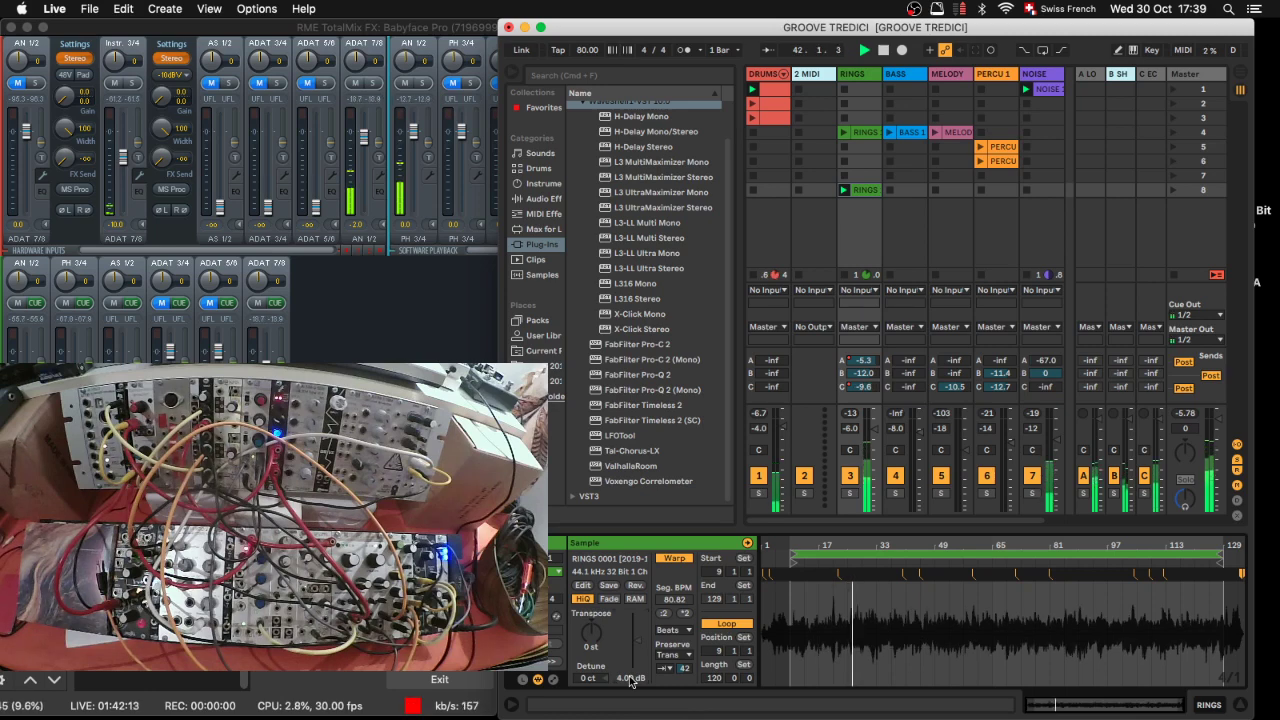
{"action": "left_click", "coordinate": [872, 223]}
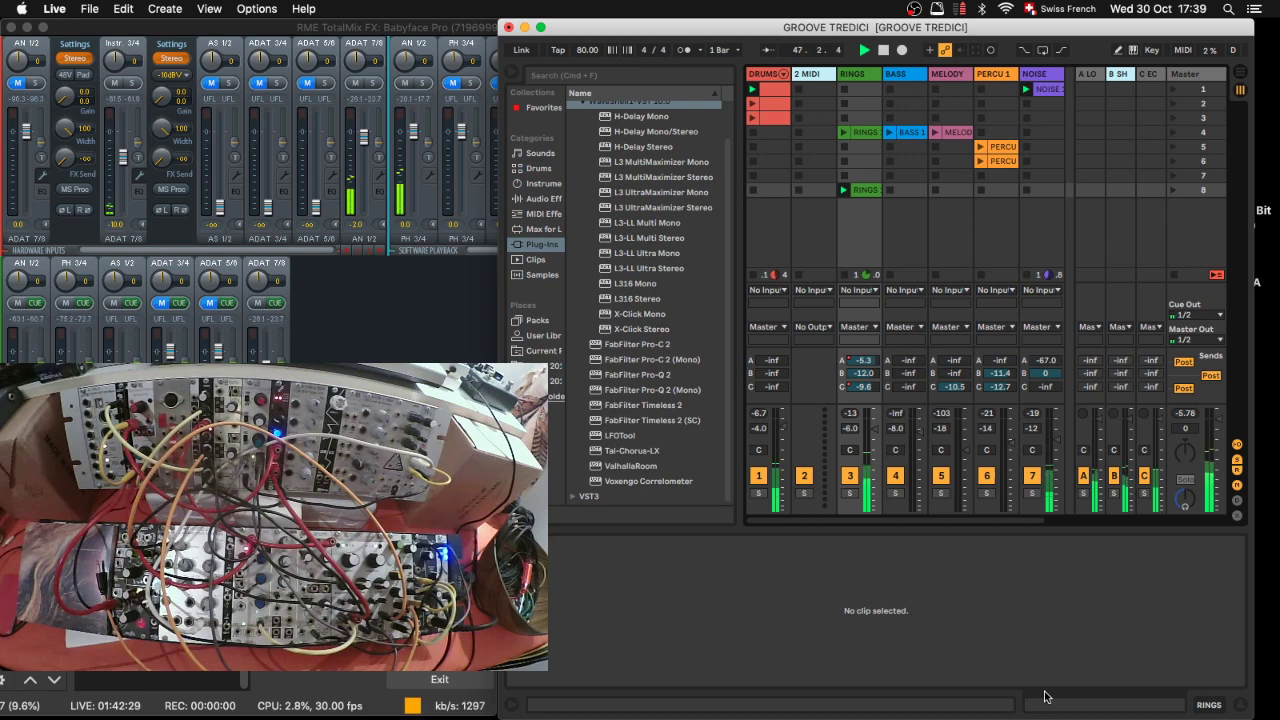
Step: With the scene 3 DRUMS clip launched, copy the BASS clip from scene 4 to scene 8 and loop one bar of it from 1.2.1
{"action": "left_click", "coordinate": [760, 118]}
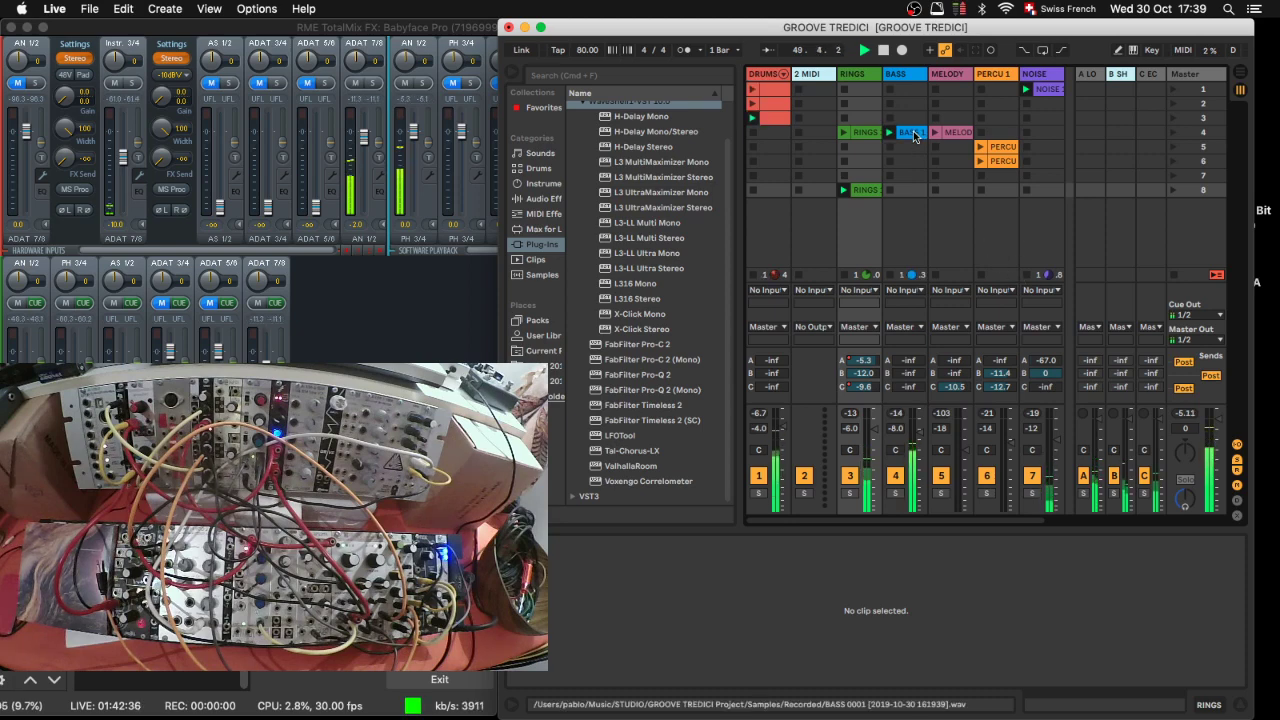
{"action": "left_click_drag", "start_coordinate": [913, 136], "coordinate": [901, 190]}
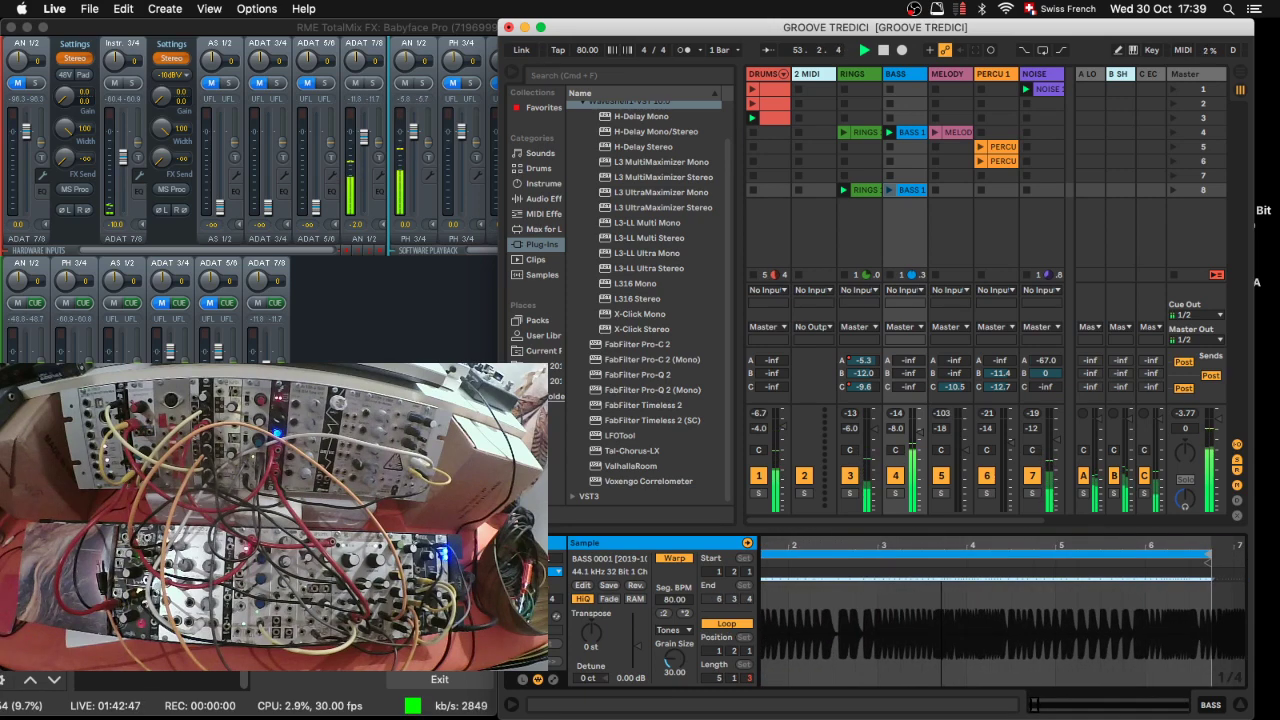
{"action": "mouse_move", "coordinate": [1211, 578]}
{"action": "left_mouse_down"}
{"action": "mouse_move", "coordinate": [888, 584]}
{"action": "mouse_move", "coordinate": [900, 583]}
{"action": "left_mouse_up"}
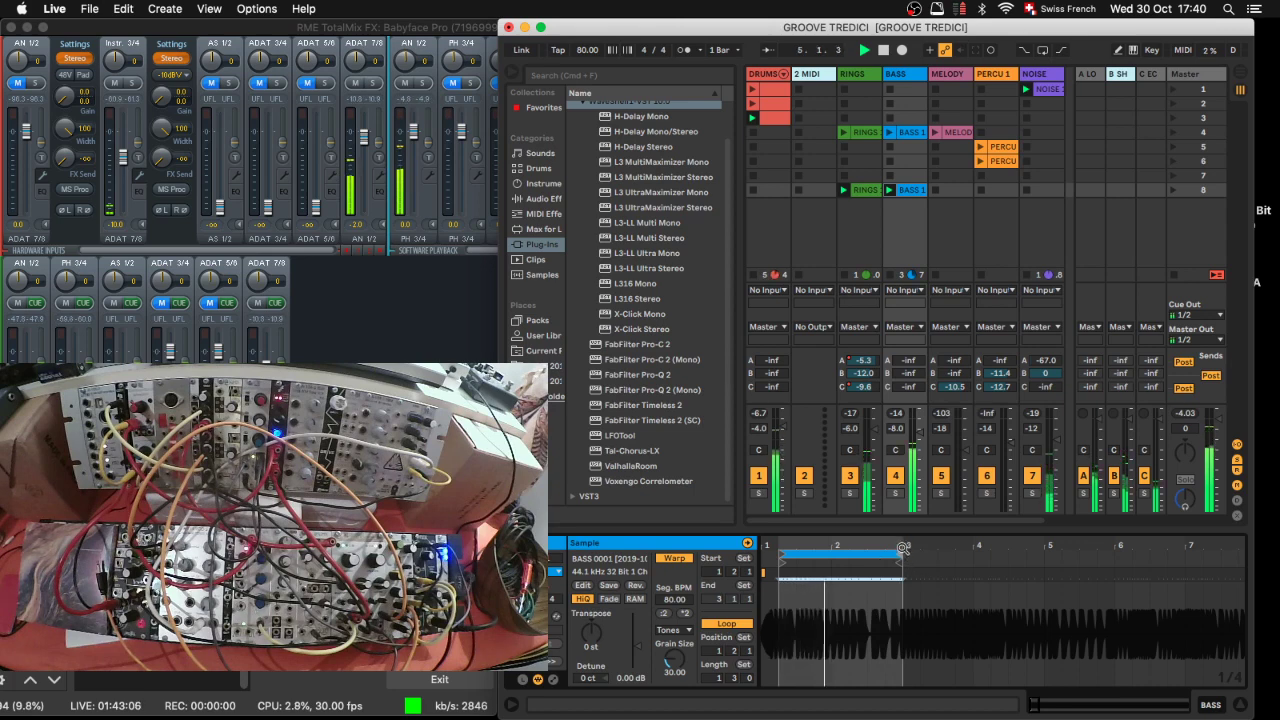
{"action": "left_click_drag", "start_coordinate": [897, 553], "coordinate": [854, 553]}
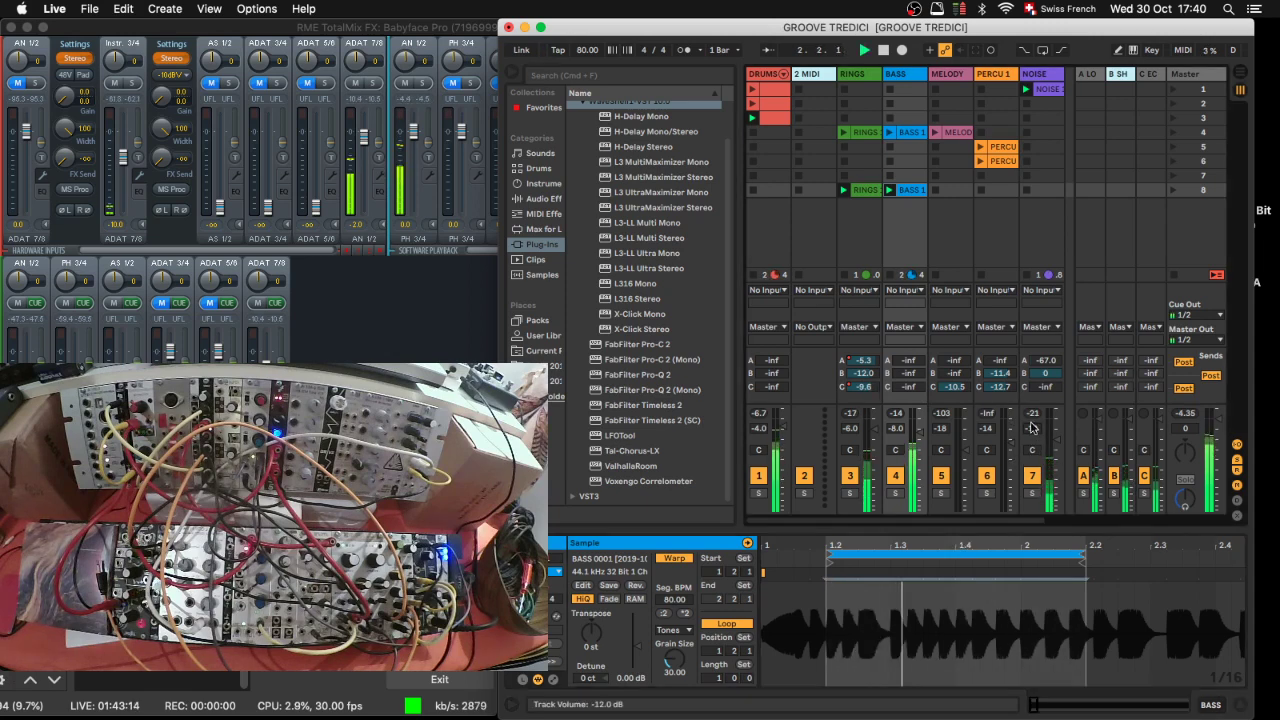
Step: Lower the NOISE track's volume to -14 dB
{"action": "scroll", "coordinate": [1032, 428], "scroll_direction": "down", "scroll_amount": 2}
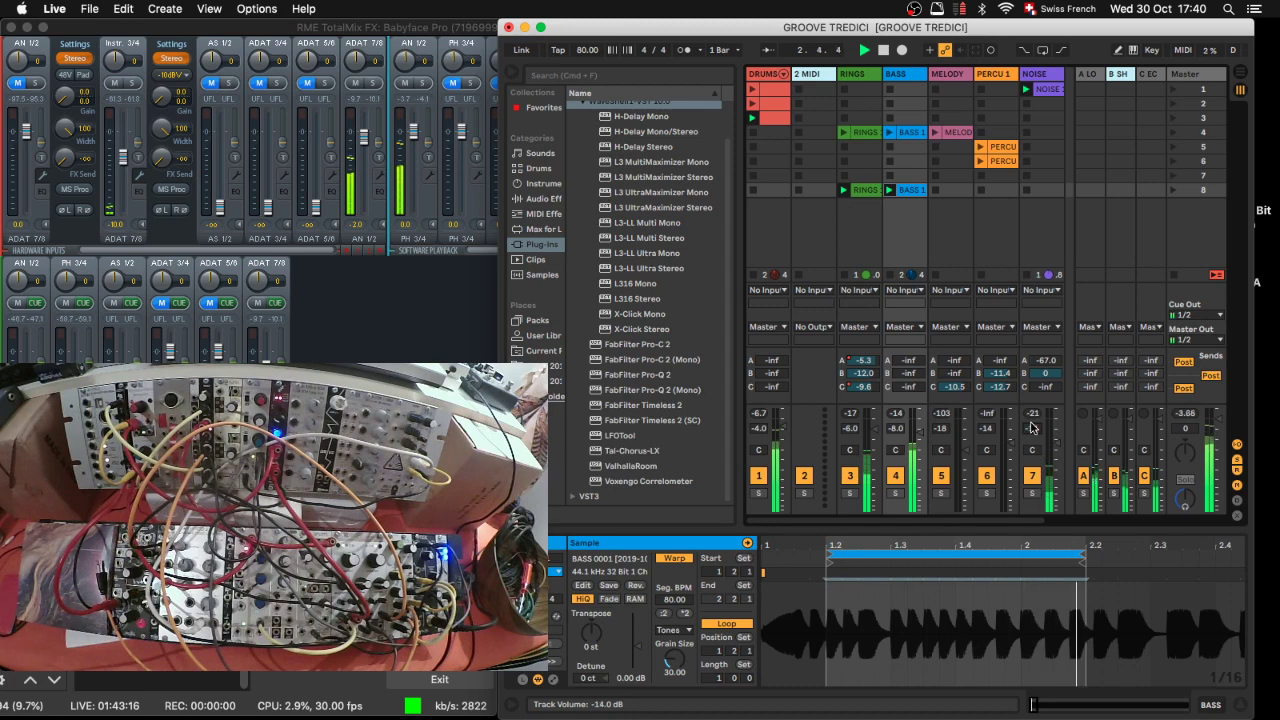
{"action": "left_click", "coordinate": [1035, 235]}
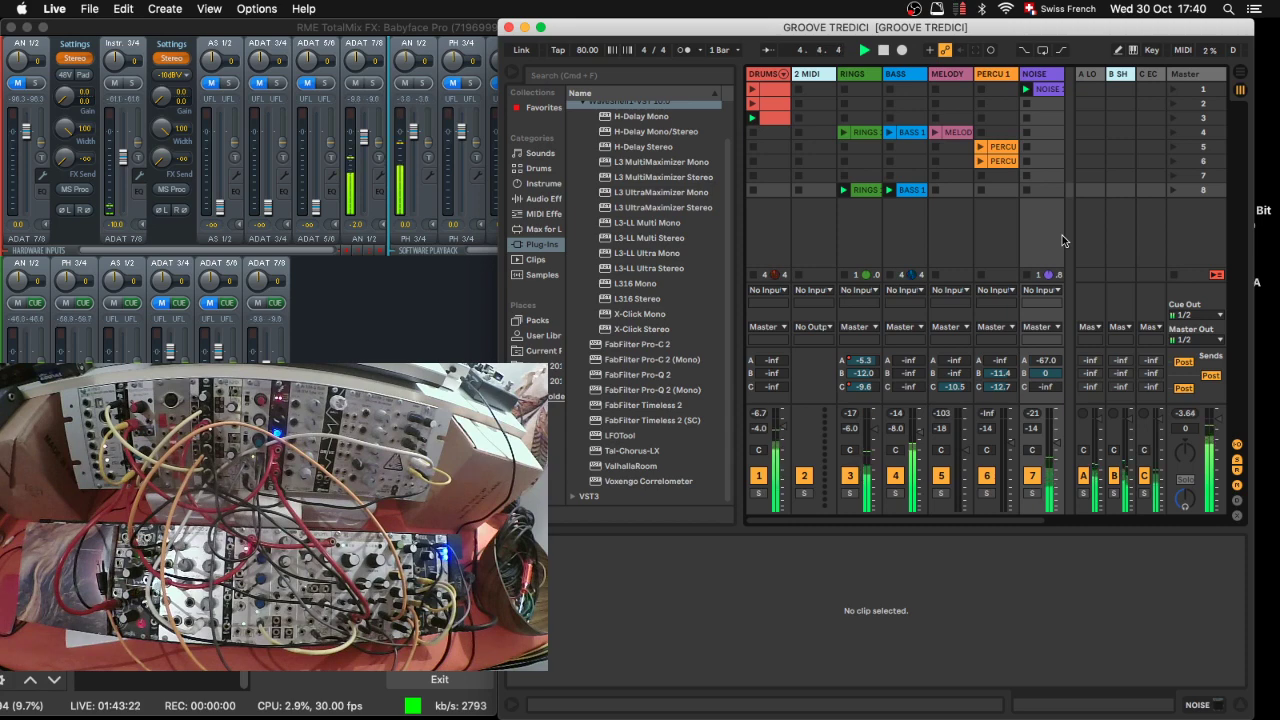
Step: Try the Beats warp mode on the scene 8 BASS clip, then return it to Tones
{"action": "left_click", "coordinate": [913, 192]}
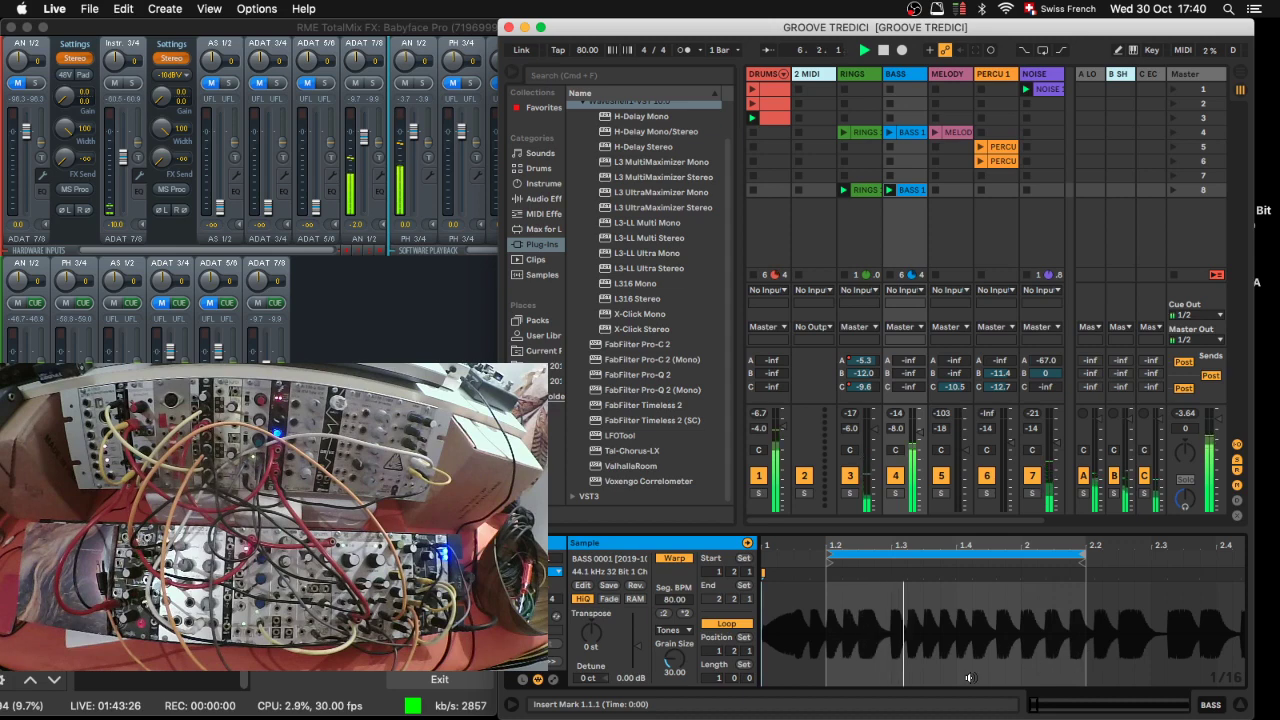
{"action": "left_click", "coordinate": [673, 630]}
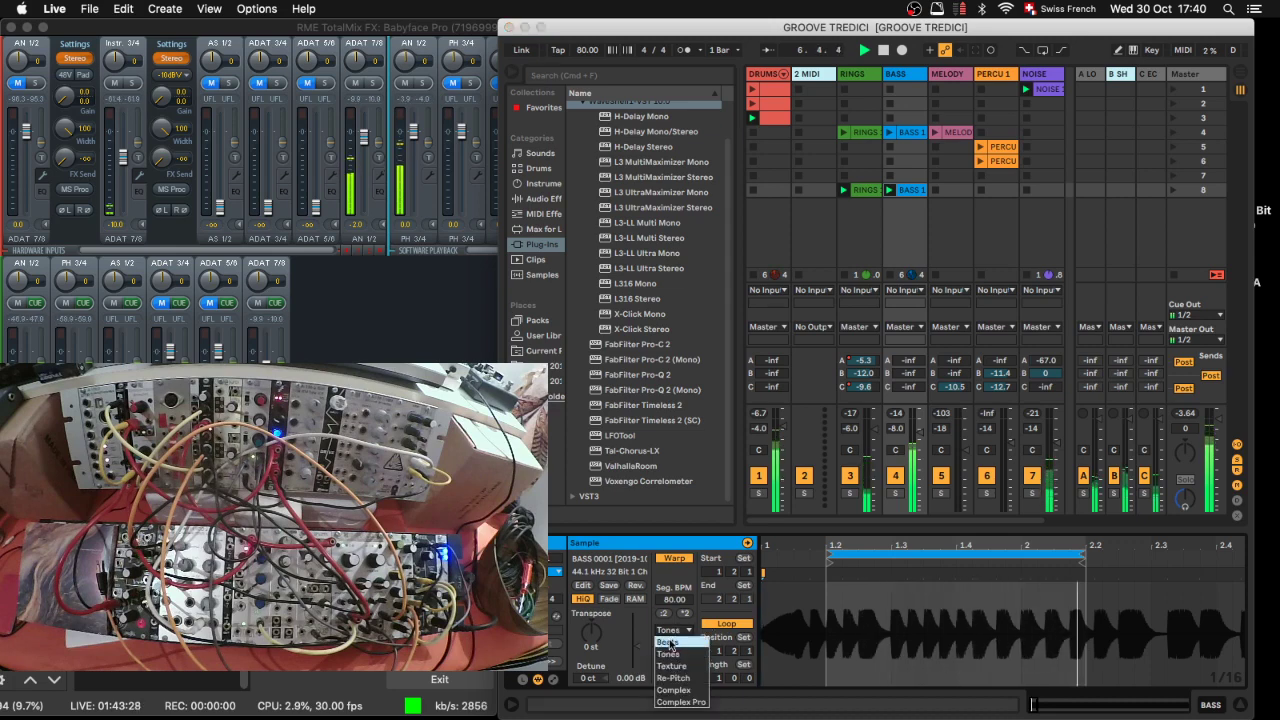
{"action": "left_click", "coordinate": [672, 636]}
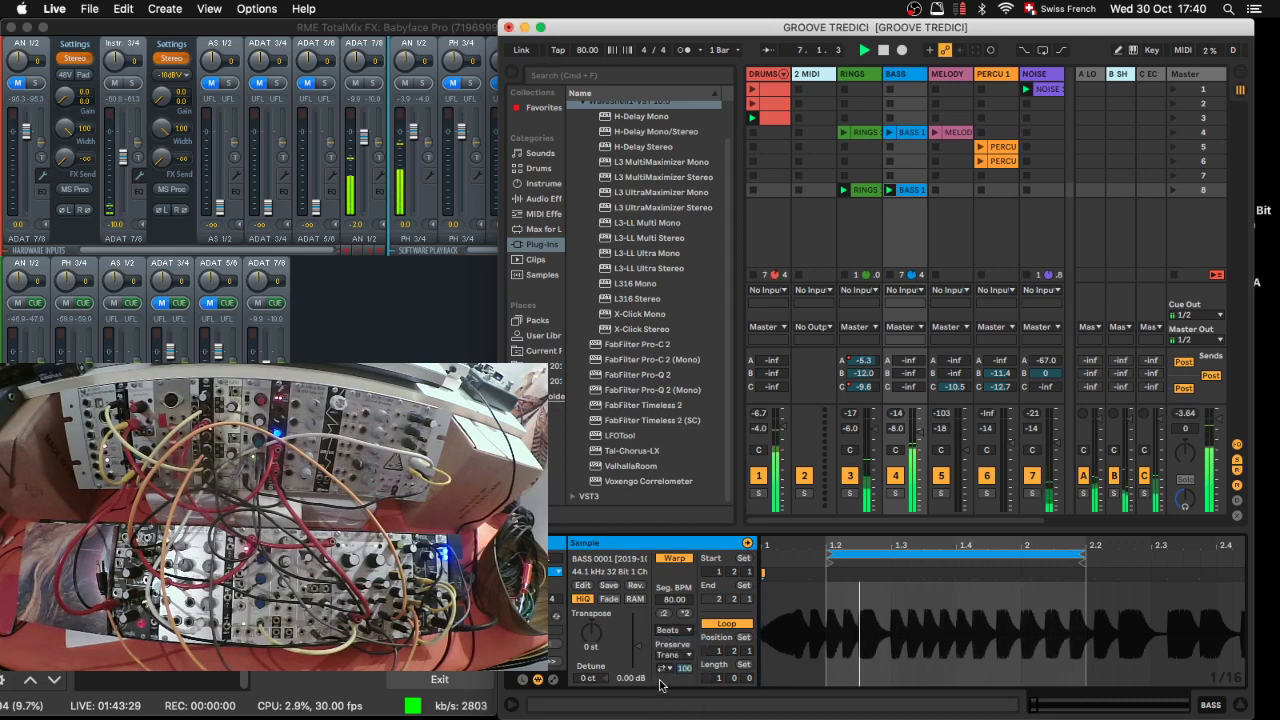
{"action": "left_click", "coordinate": [673, 630]}
{"action": "left_click", "coordinate": [671, 650]}
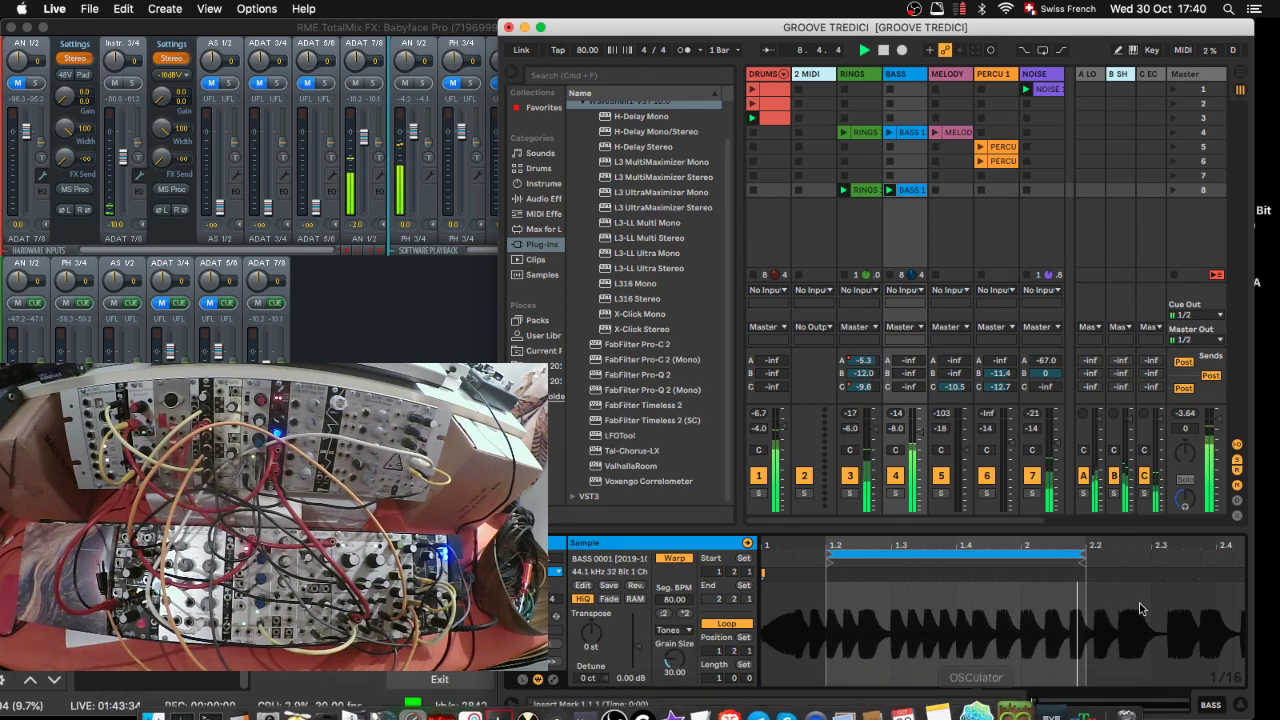
Step: Hide the clip detail view and the browser to give the session grid more room
{"action": "left_click", "coordinate": [1244, 710]}
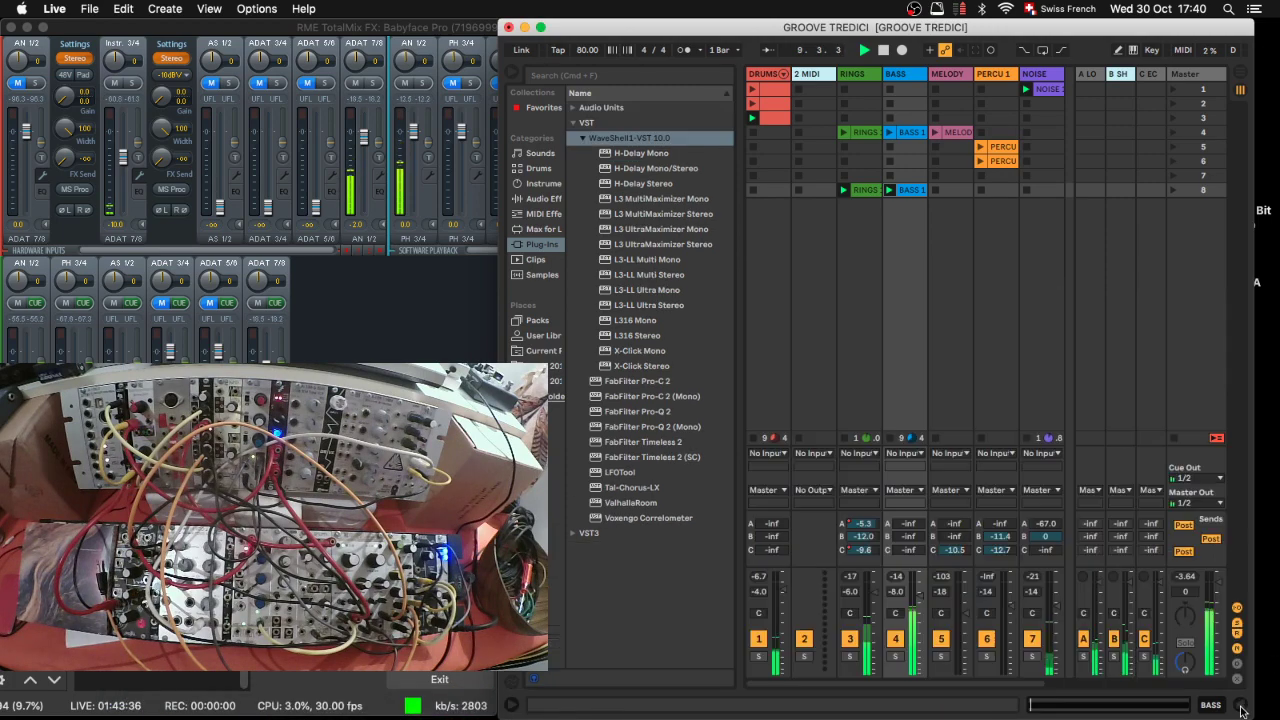
{"action": "left_click", "coordinate": [957, 364]}
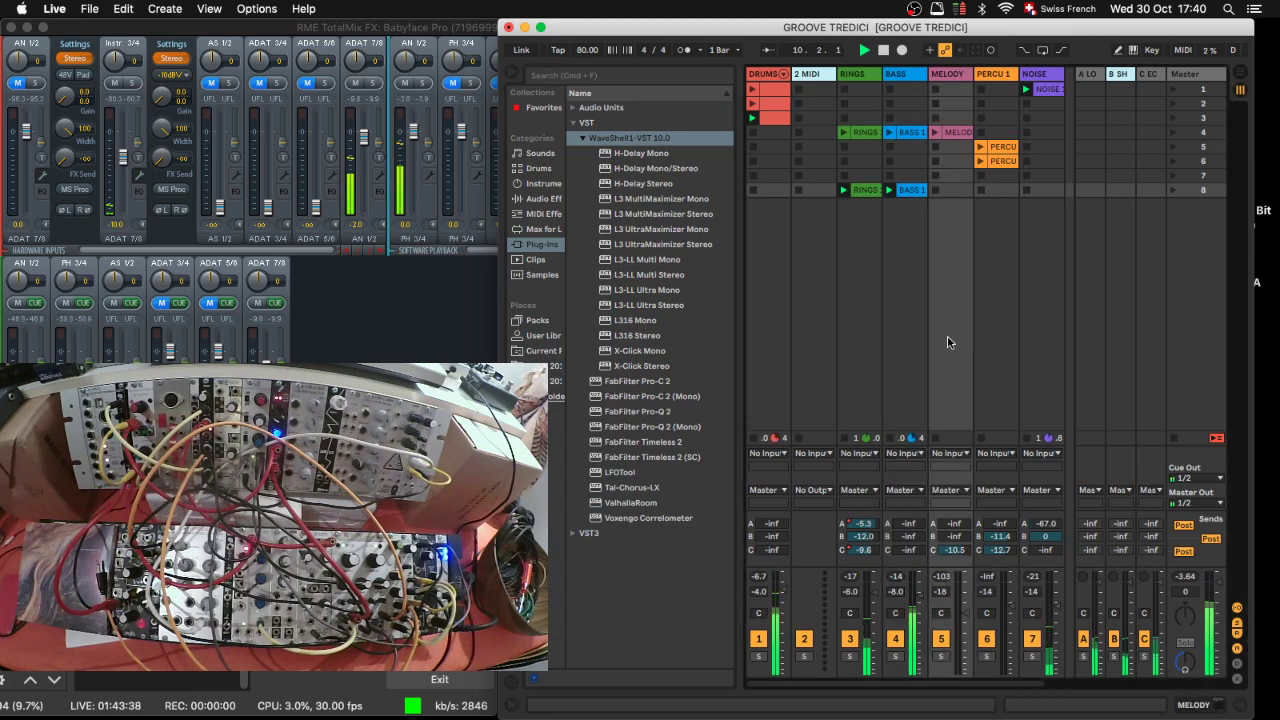
{"action": "left_click", "coordinate": [507, 73]}
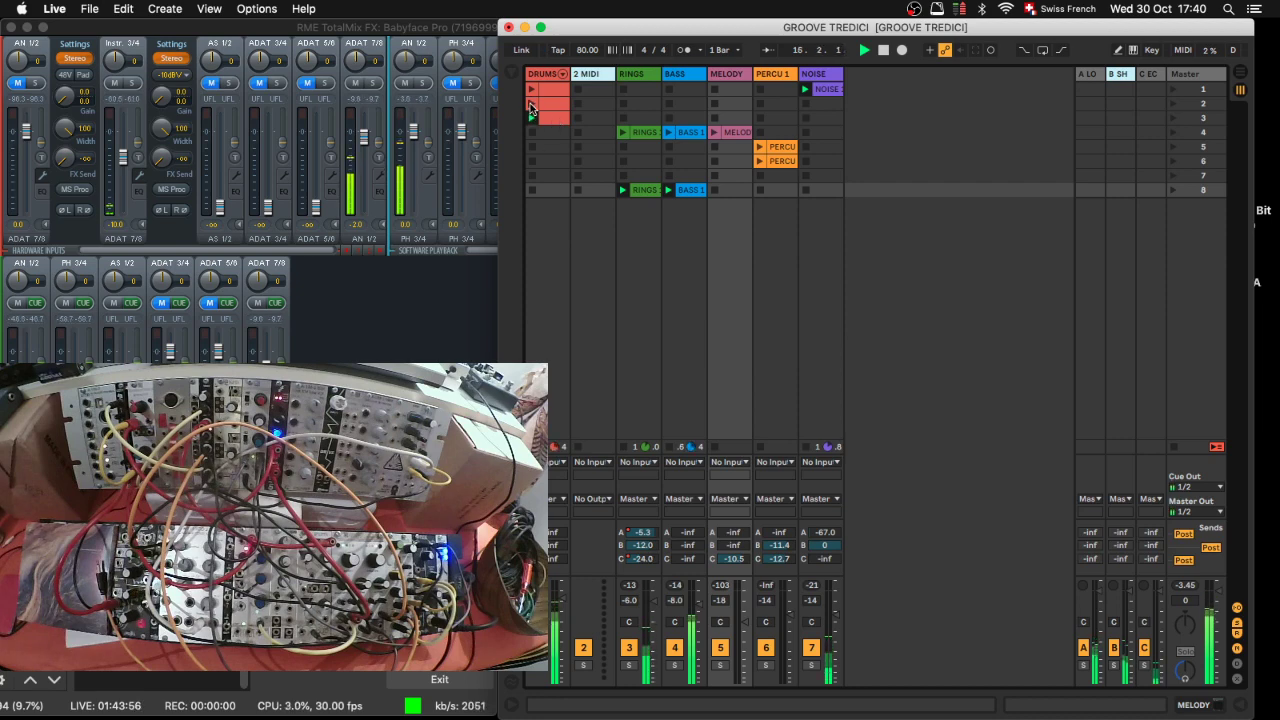
Step: Switch the DRUMS track to its scene 2 clip and back to scene 3, bringing in the MELODY and PERCU 1 clips
{"action": "left_click", "coordinate": [531, 103]}
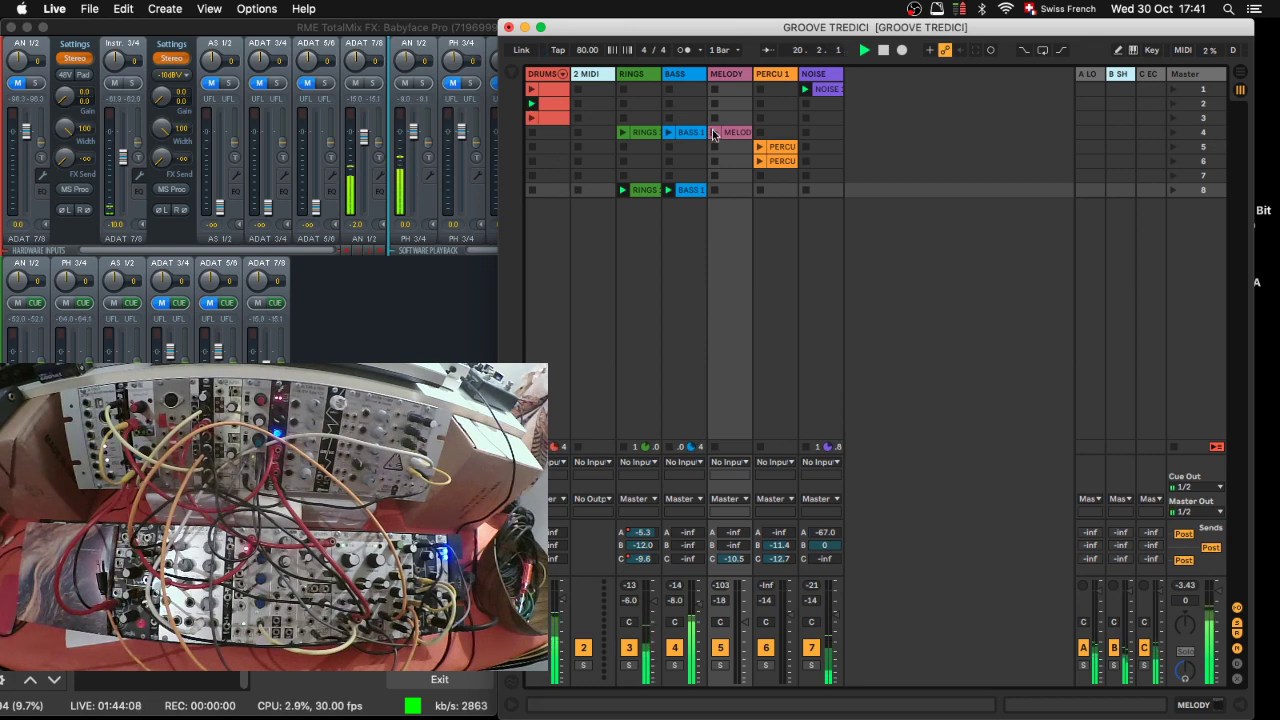
{"action": "left_click", "coordinate": [533, 118]}
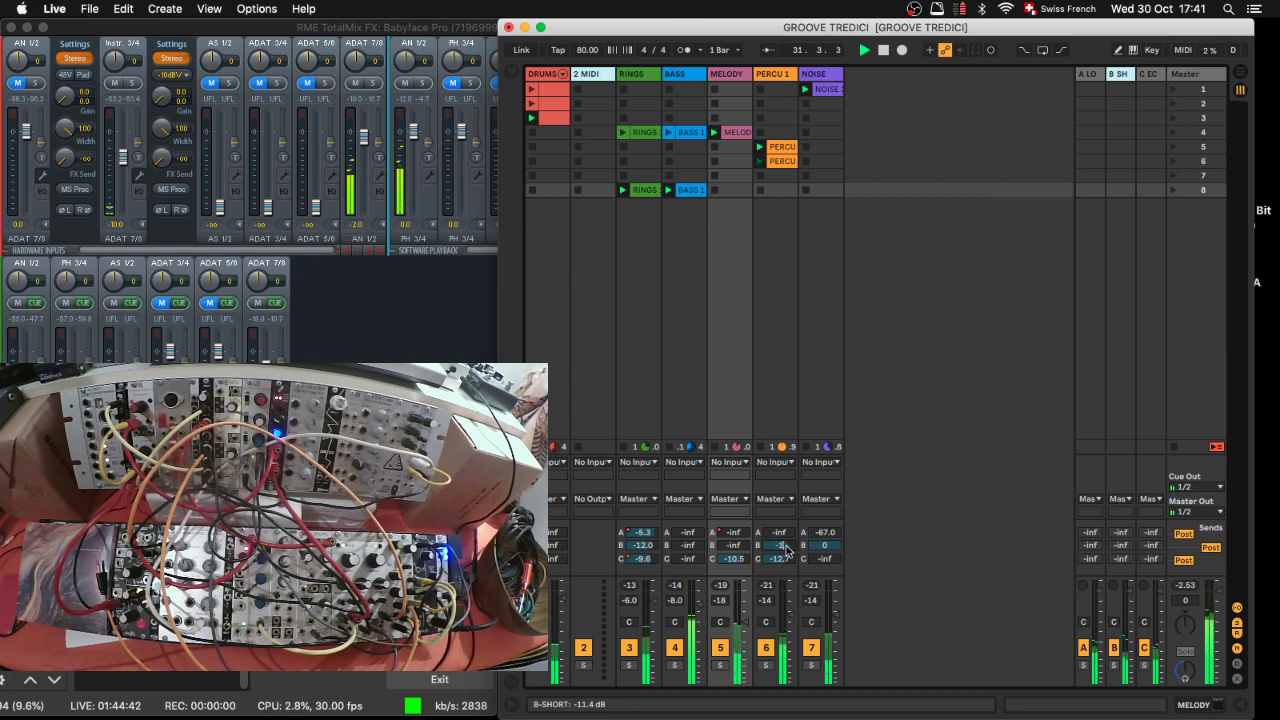
Step: Set the B-SHORT send of RINGS and PERCU 1 to -14 dB, and return the NOISE send to 0 dB after trying -14 dB
{"action": "scroll", "coordinate": [787, 548], "scroll_direction": "down", "scroll_amount": 3}
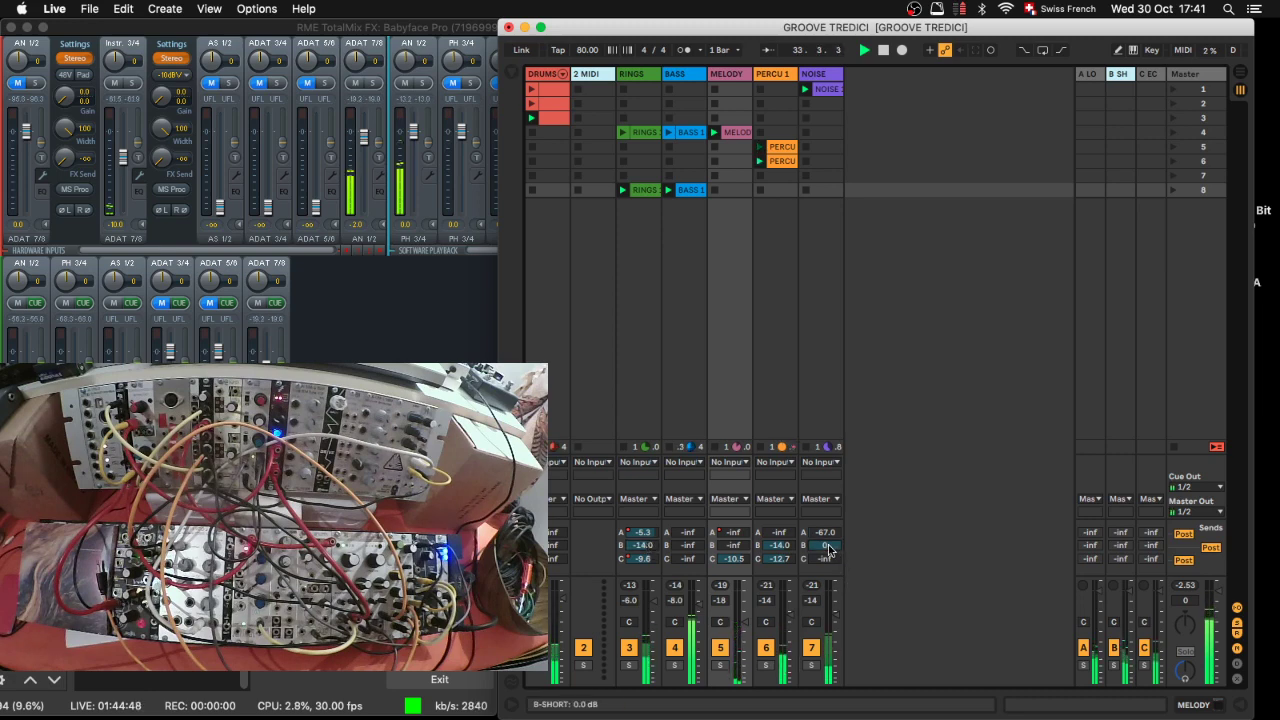
{"action": "scroll", "coordinate": [828, 548], "scroll_direction": "up", "scroll_amount": 5}
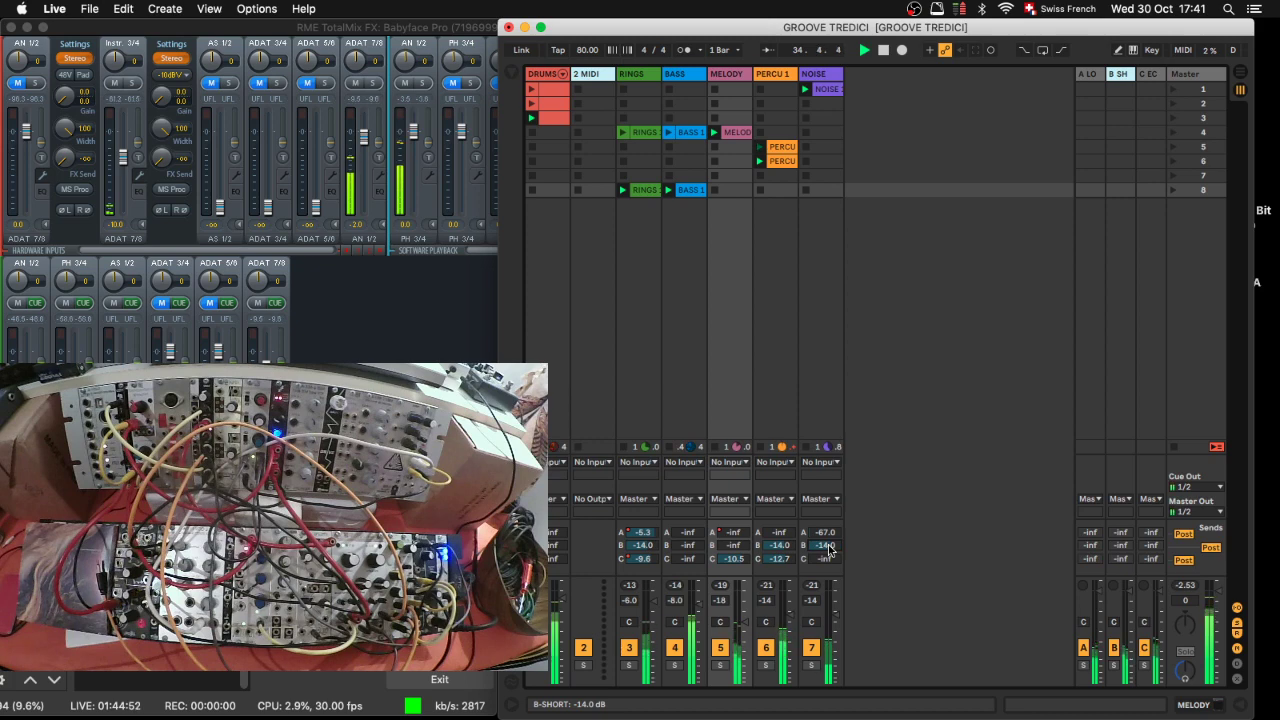
{"action": "scroll", "coordinate": [824, 548], "scroll_direction": "up", "scroll_amount": 5}
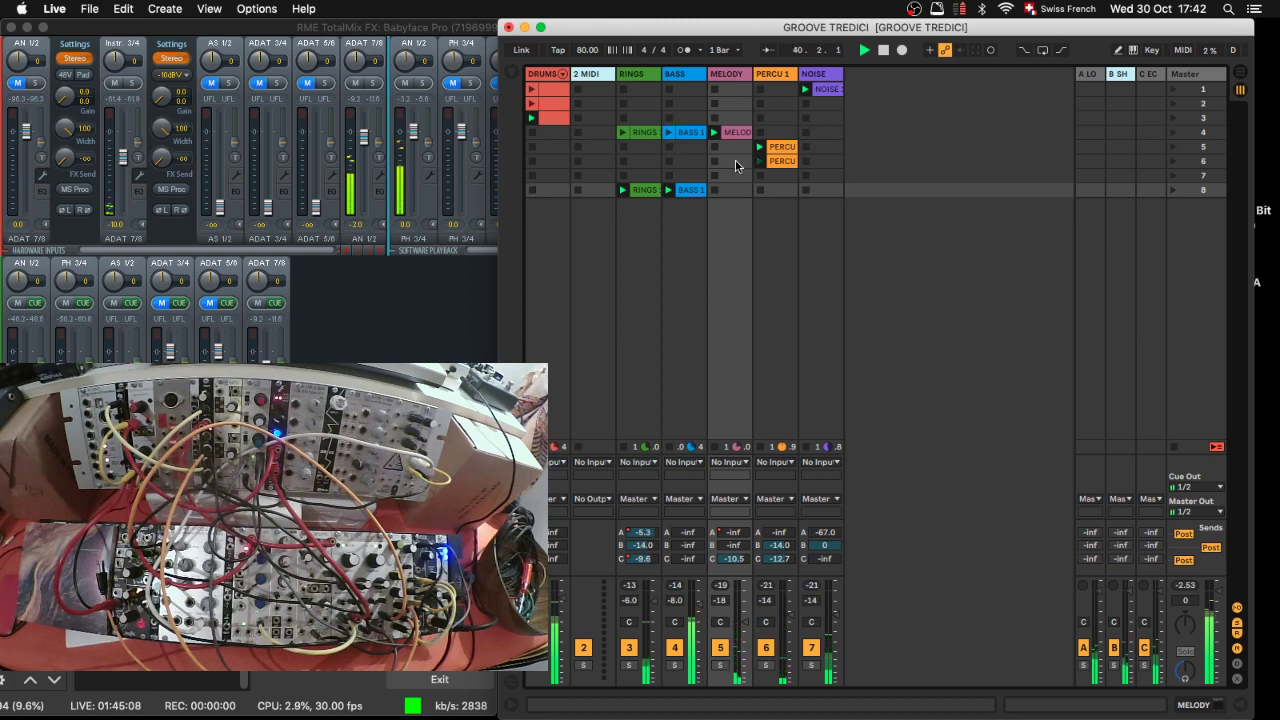
Step: Shorten the scene 8 BASS clip's loop to two beats starting at 1.4.1, after trying a start at 2.1.1
{"action": "left_click", "coordinate": [692, 190]}
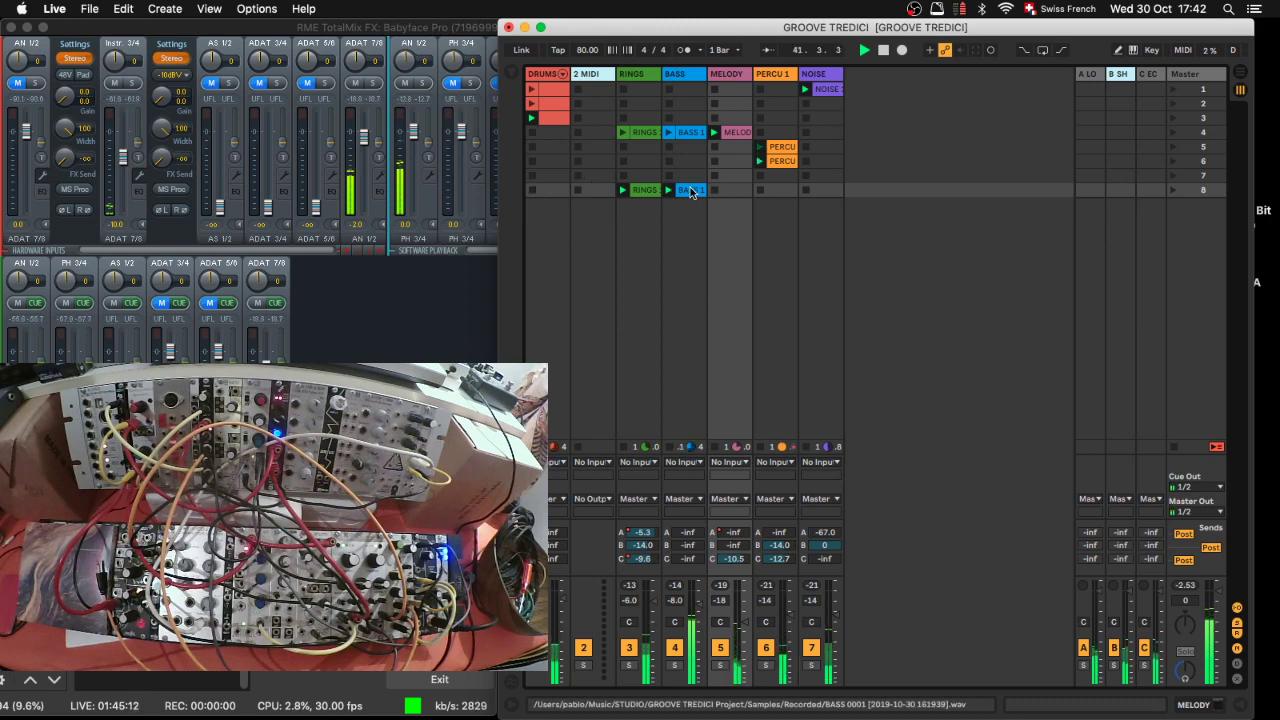
{"action": "double_click", "coordinate": [692, 190]}
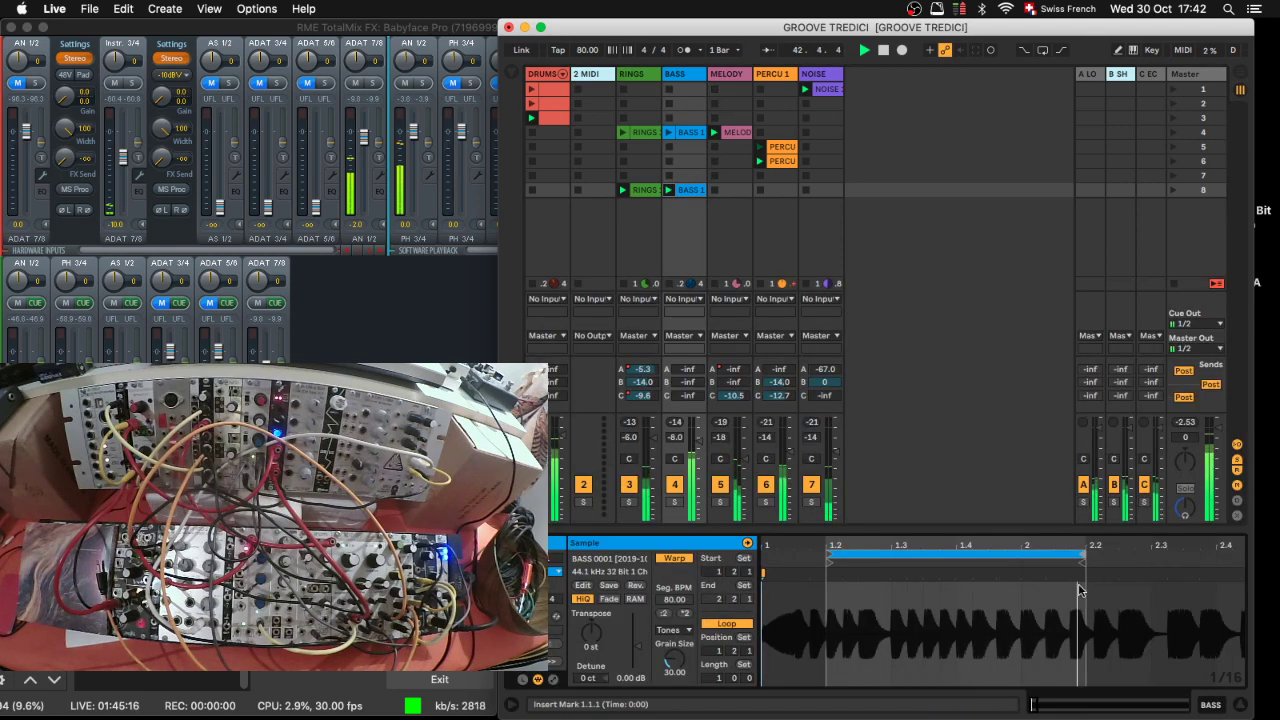
{"action": "left_click_drag", "start_coordinate": [829, 553], "coordinate": [1018, 556]}
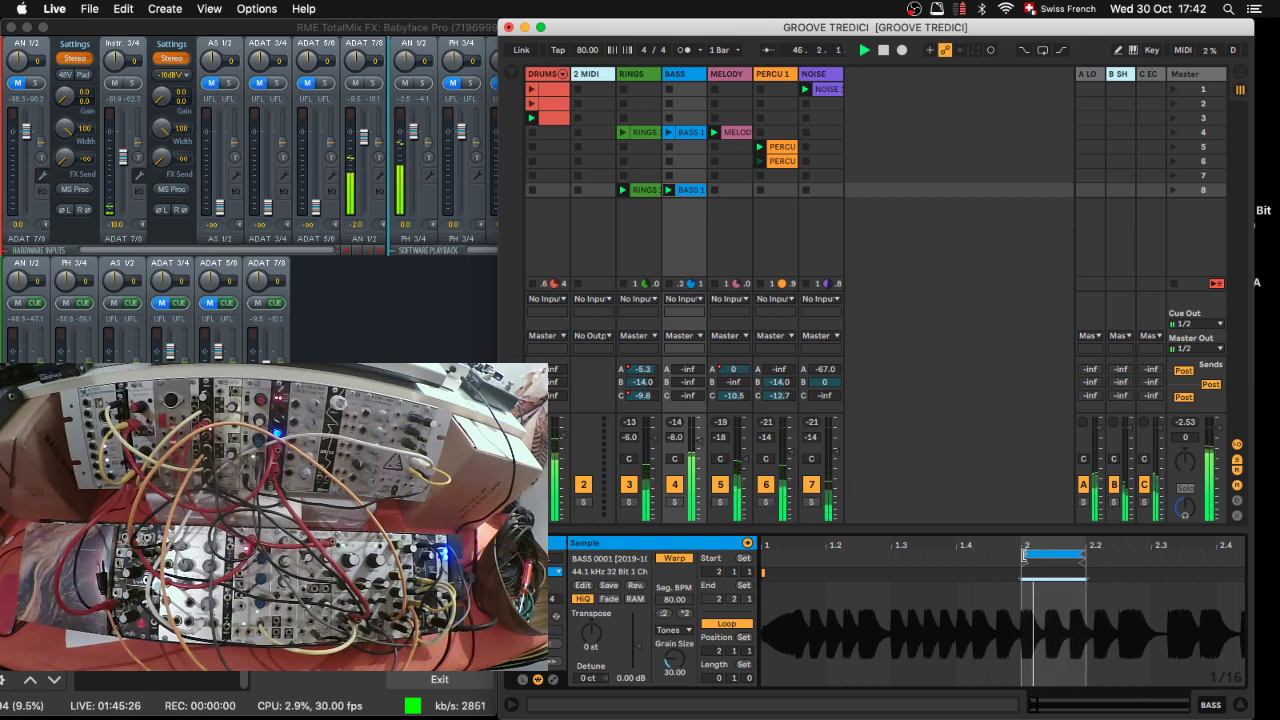
{"action": "left_click_drag", "start_coordinate": [1024, 553], "coordinate": [958, 560]}
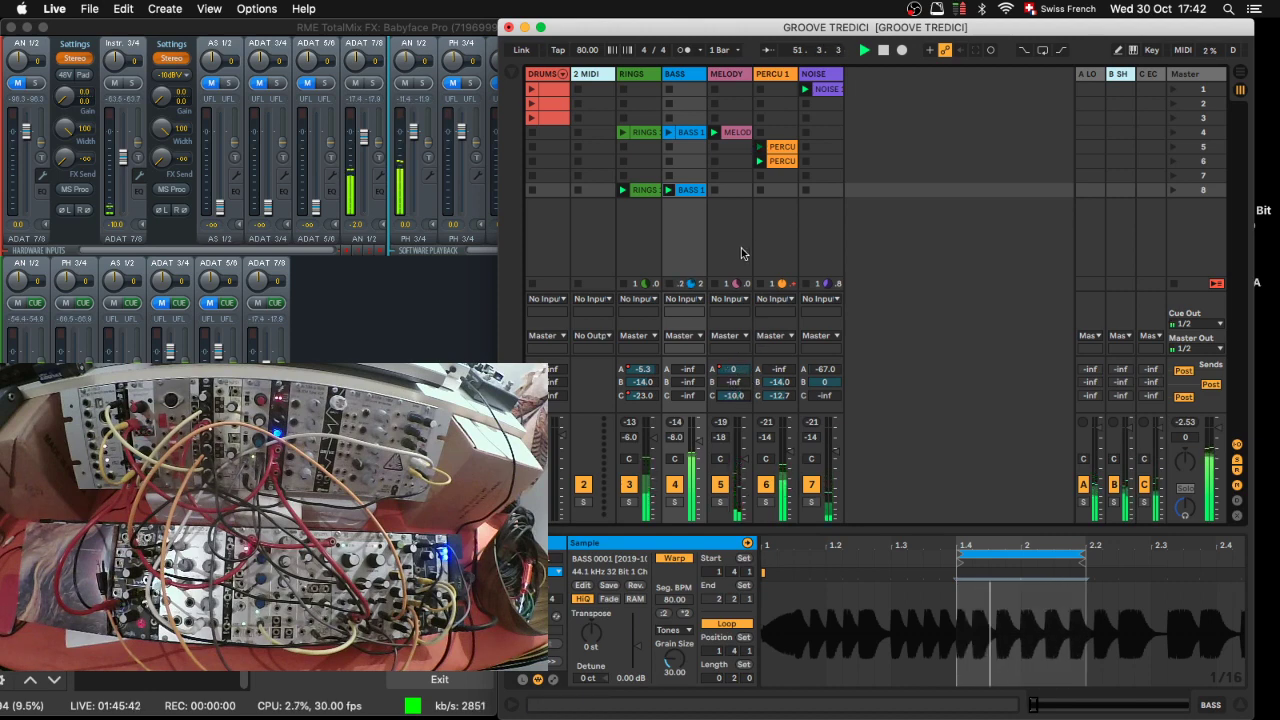
Step: Stop the MELODY and PERCU 1 clips and launch the scene 3 DRUMS clip again
{"action": "left_click", "coordinate": [714, 190]}
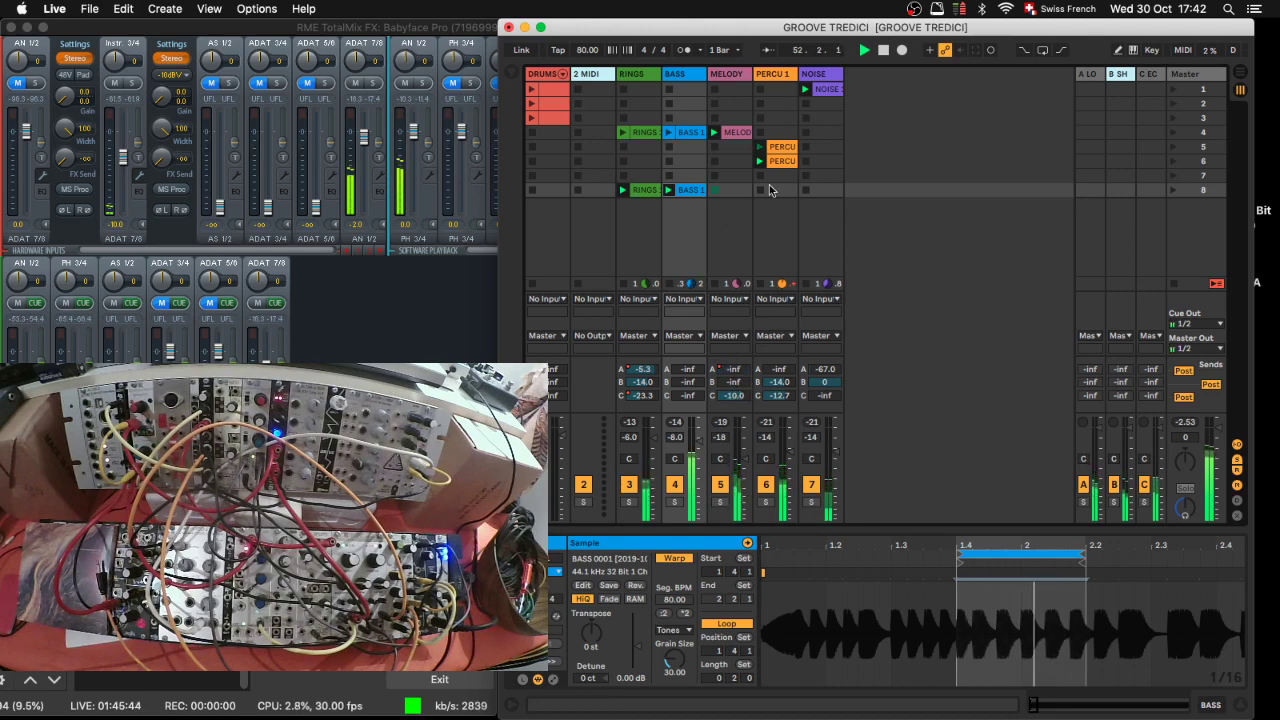
{"action": "left_click", "coordinate": [760, 190]}
{"action": "left_click", "coordinate": [532, 118]}
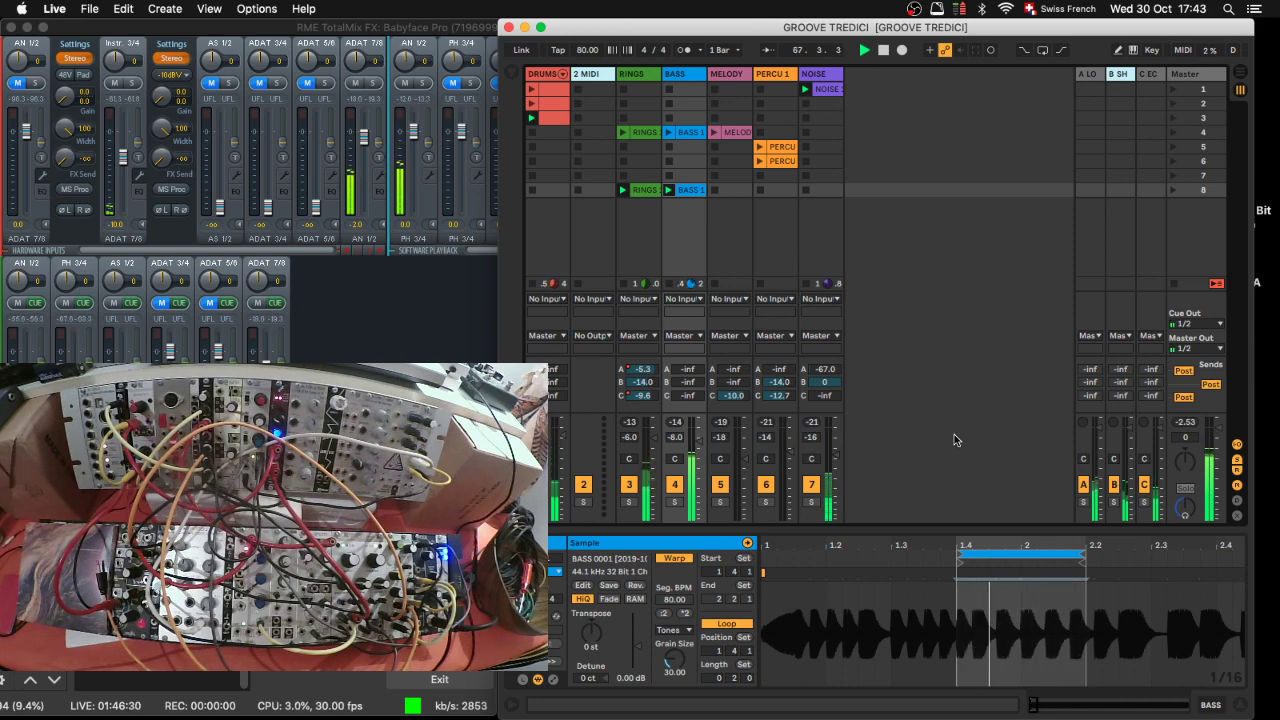
Step: Stop the DRUMS, BASS and NOISE clips so that only the scene 8 RINGS clip keeps playing
{"action": "left_click", "coordinate": [532, 190]}
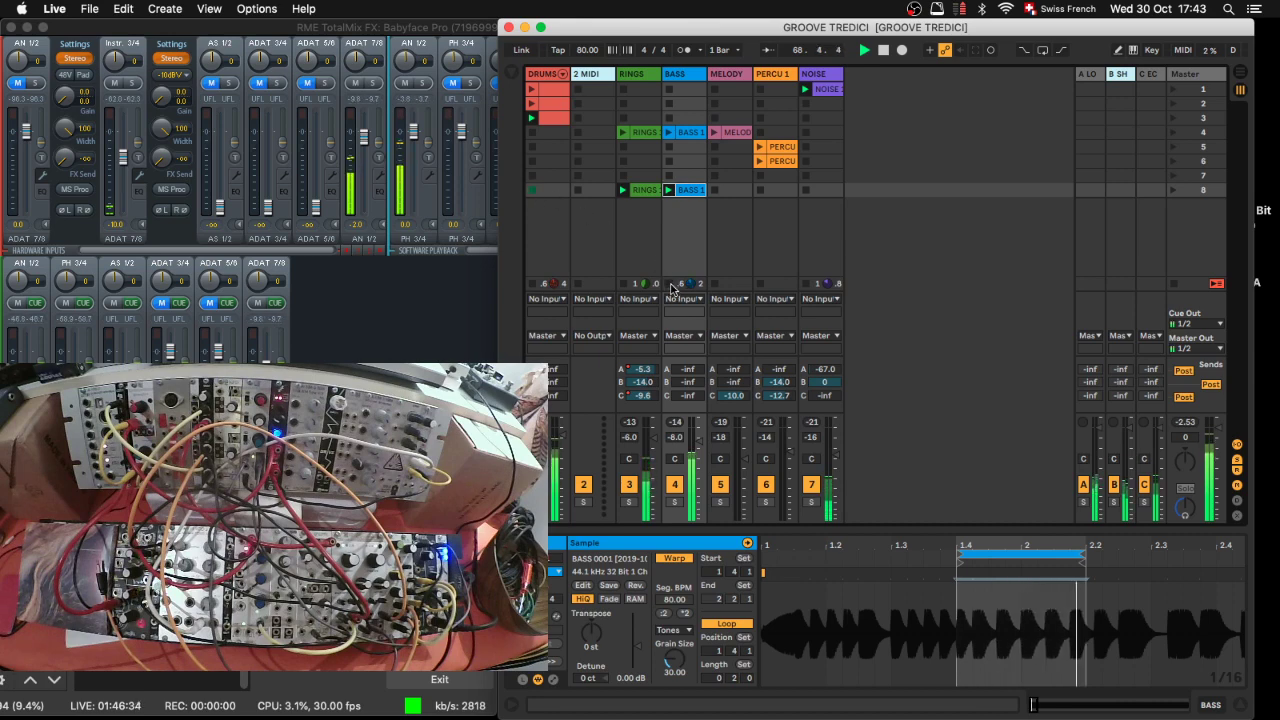
{"action": "left_click", "coordinate": [670, 284]}
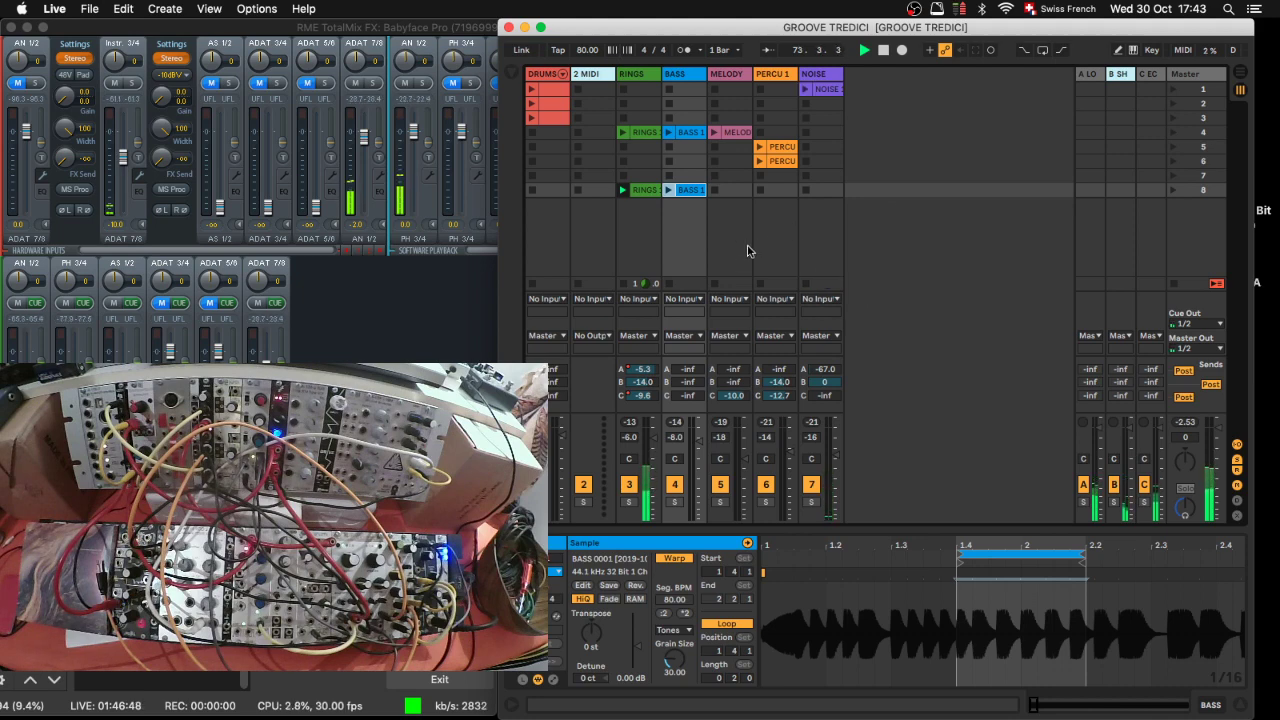
Step: Set the scene 8 RINGS clip's gain to 2 dB
{"action": "left_click", "coordinate": [645, 190]}
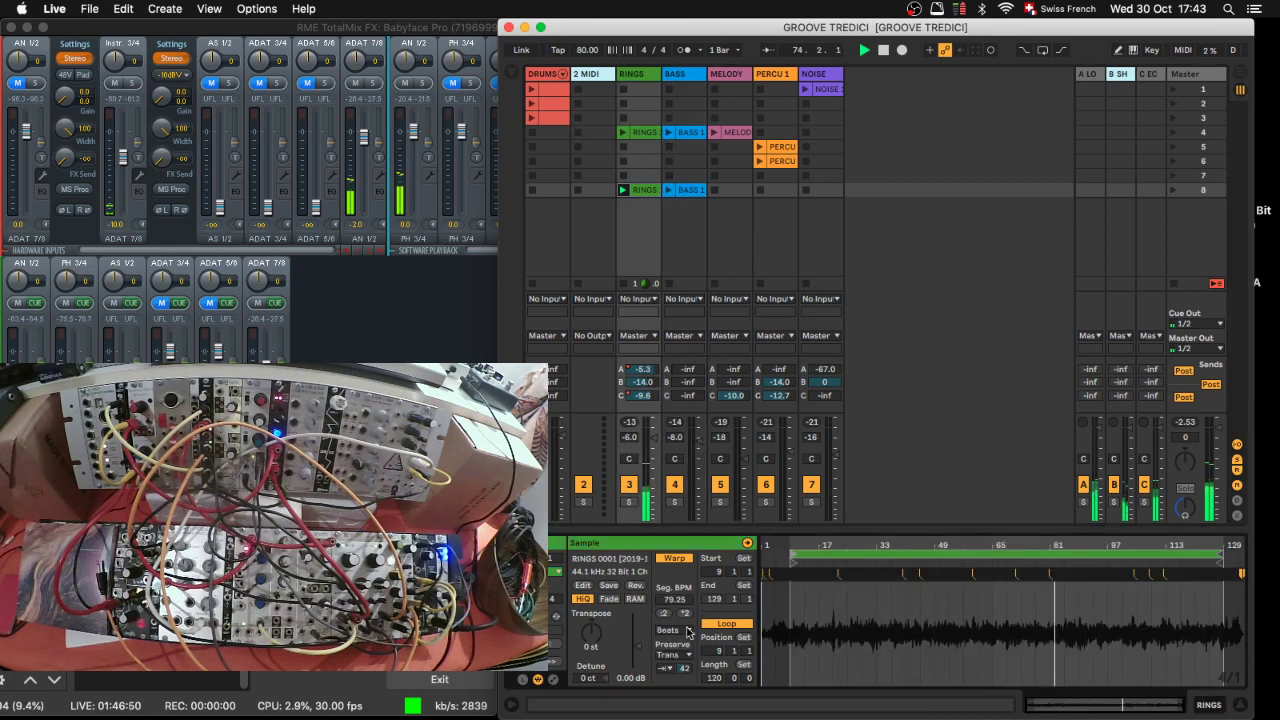
{"action": "left_click_drag", "start_coordinate": [632, 676], "coordinate": [632, 660]}
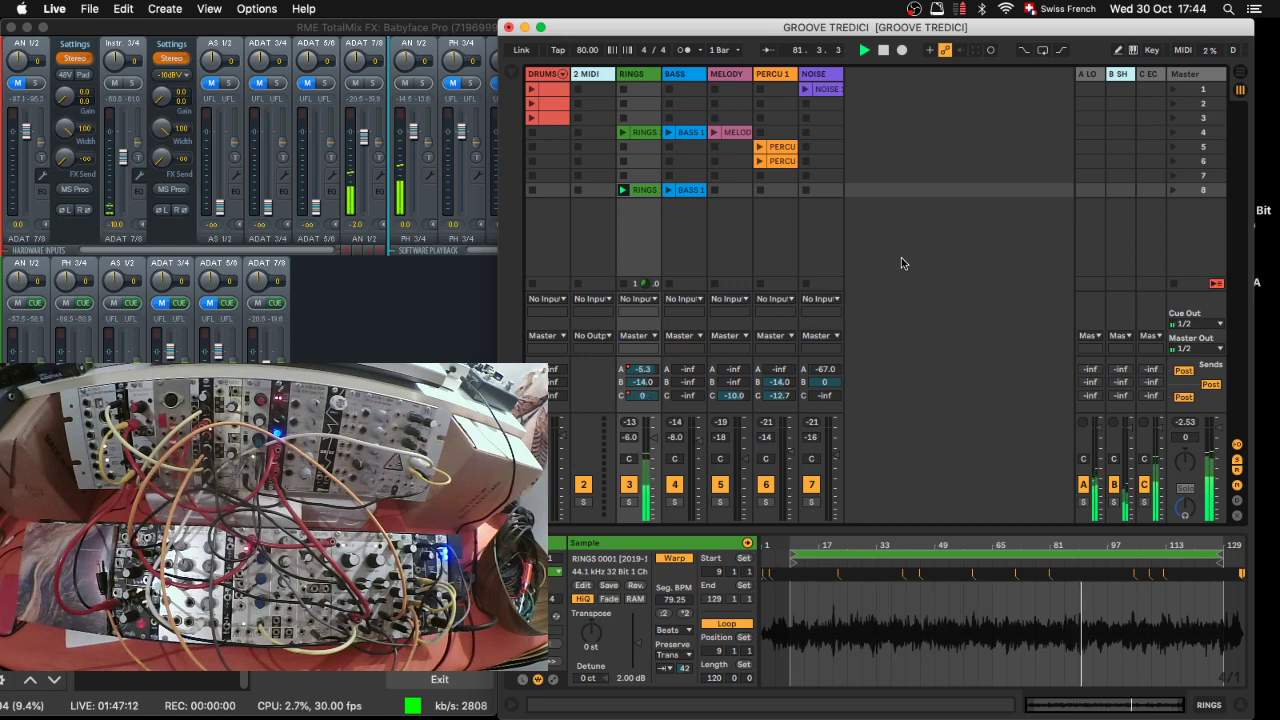
Step: Slightly raise the HiPass filter of the H-Delay on the C-ECHO return, close the plug-in window and reopen the scene 8 RINGS clip
{"action": "left_click", "coordinate": [1150, 73]}
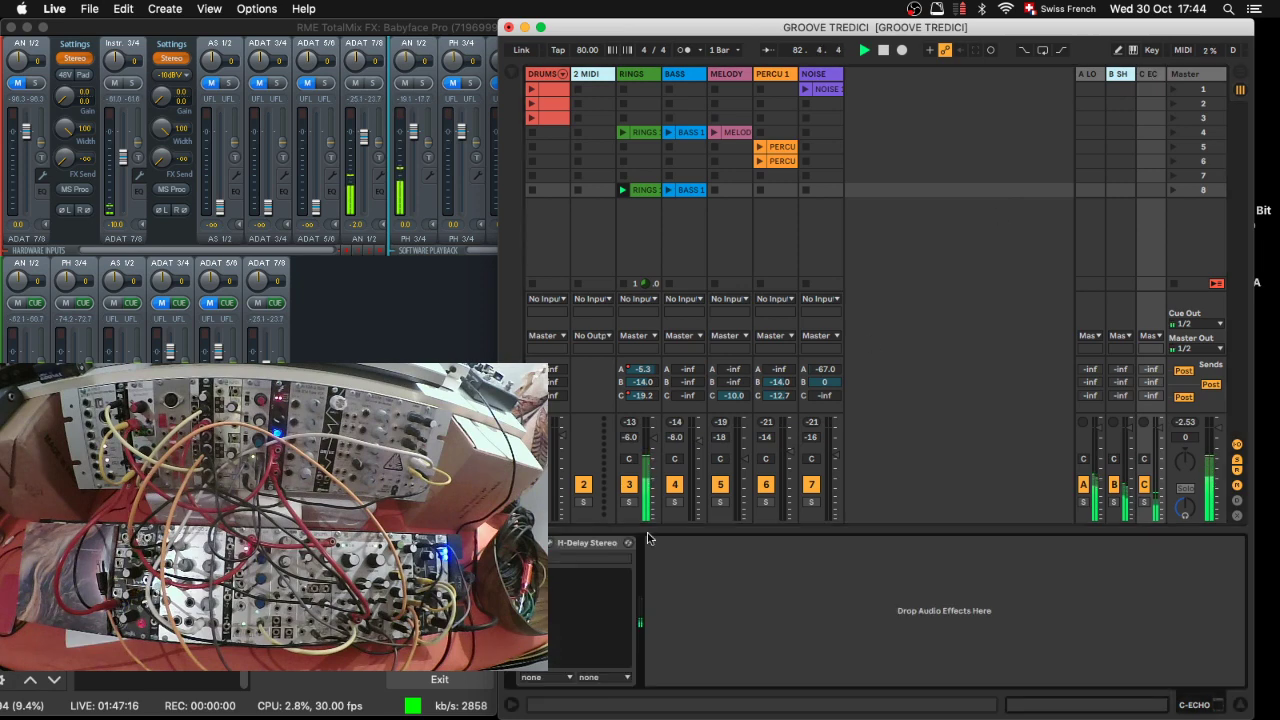
{"action": "left_click", "coordinate": [555, 552]}
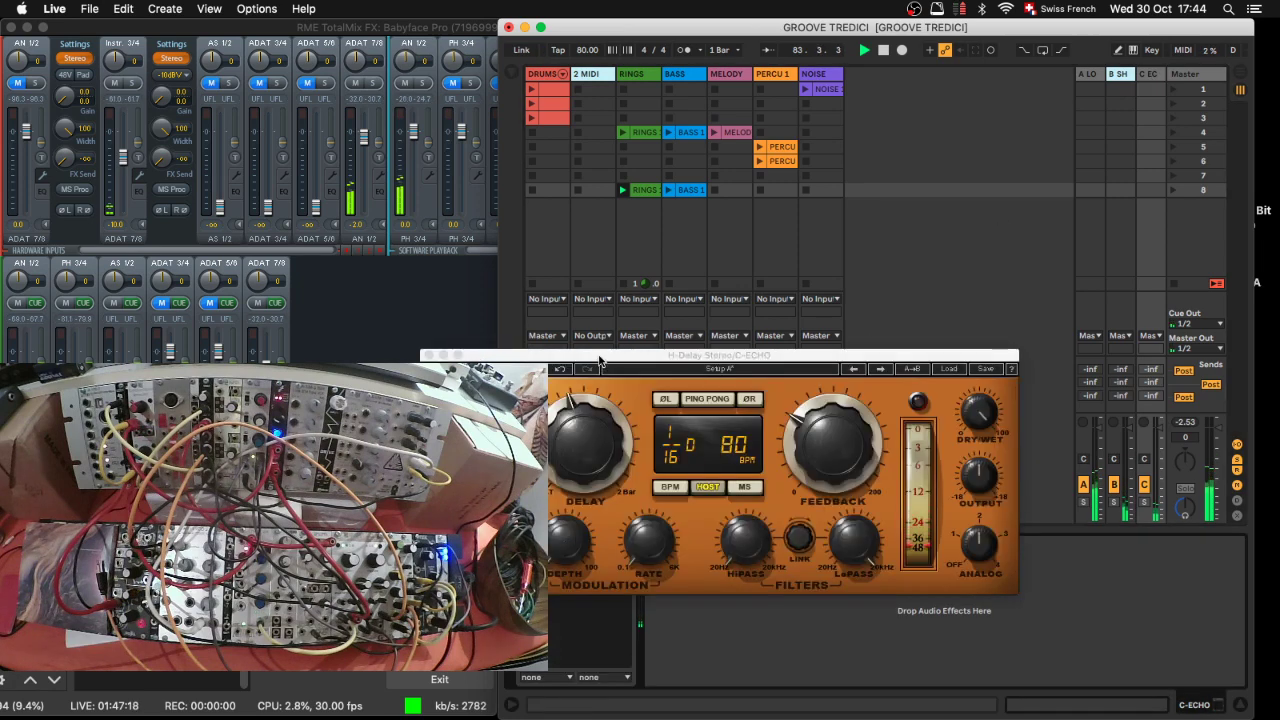
{"action": "left_click_drag", "start_coordinate": [598, 362], "coordinate": [768, 318]}
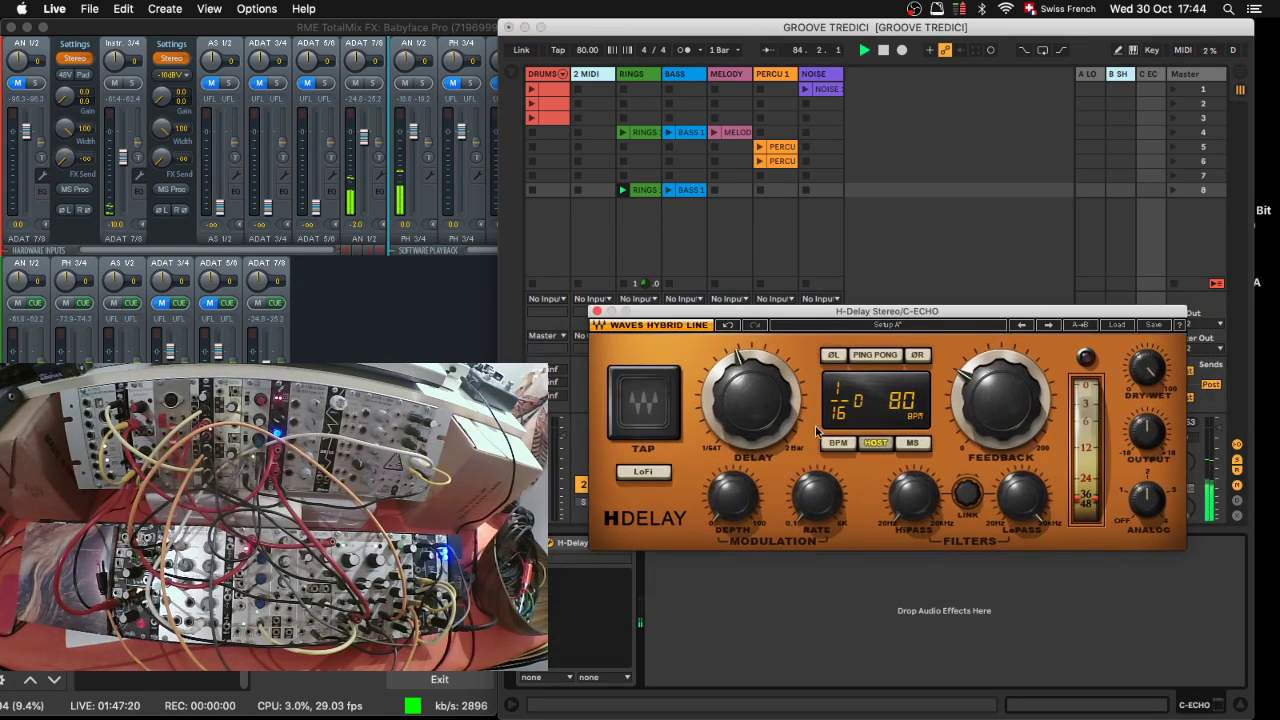
{"action": "mouse_move", "coordinate": [910, 506]}
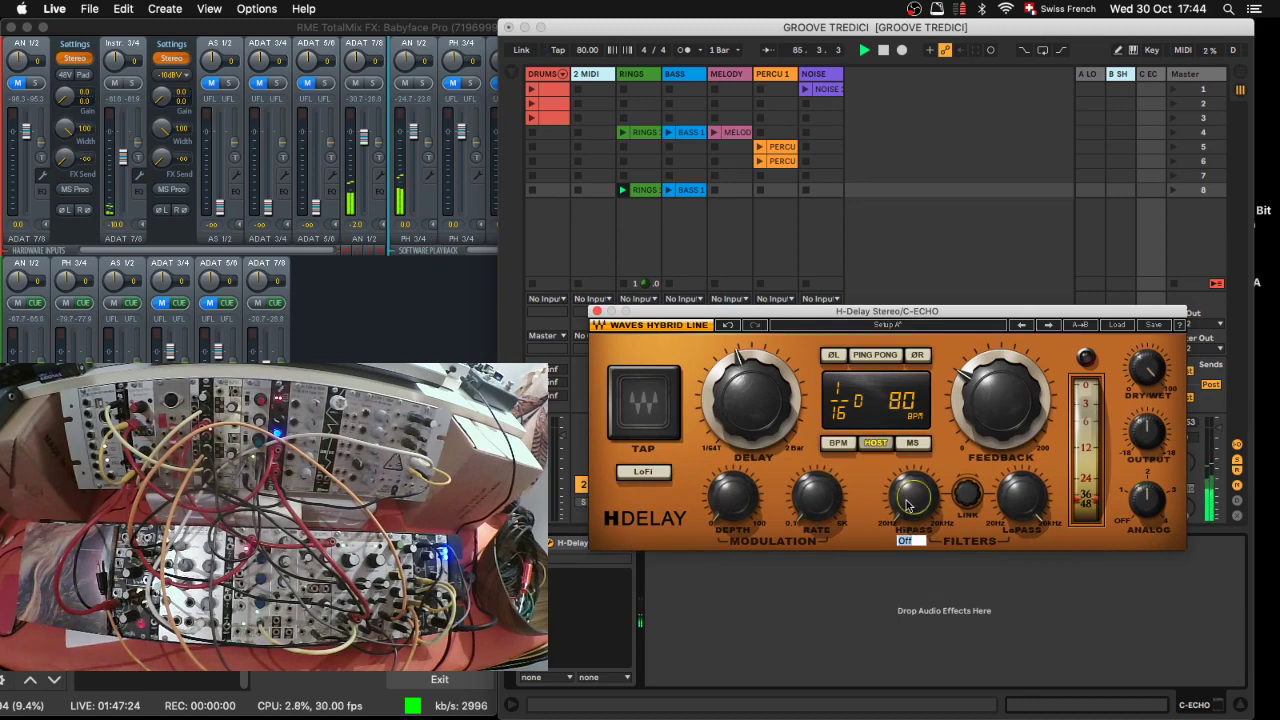
{"action": "left_click_drag", "start_coordinate": [908, 505], "coordinate": [908, 495]}
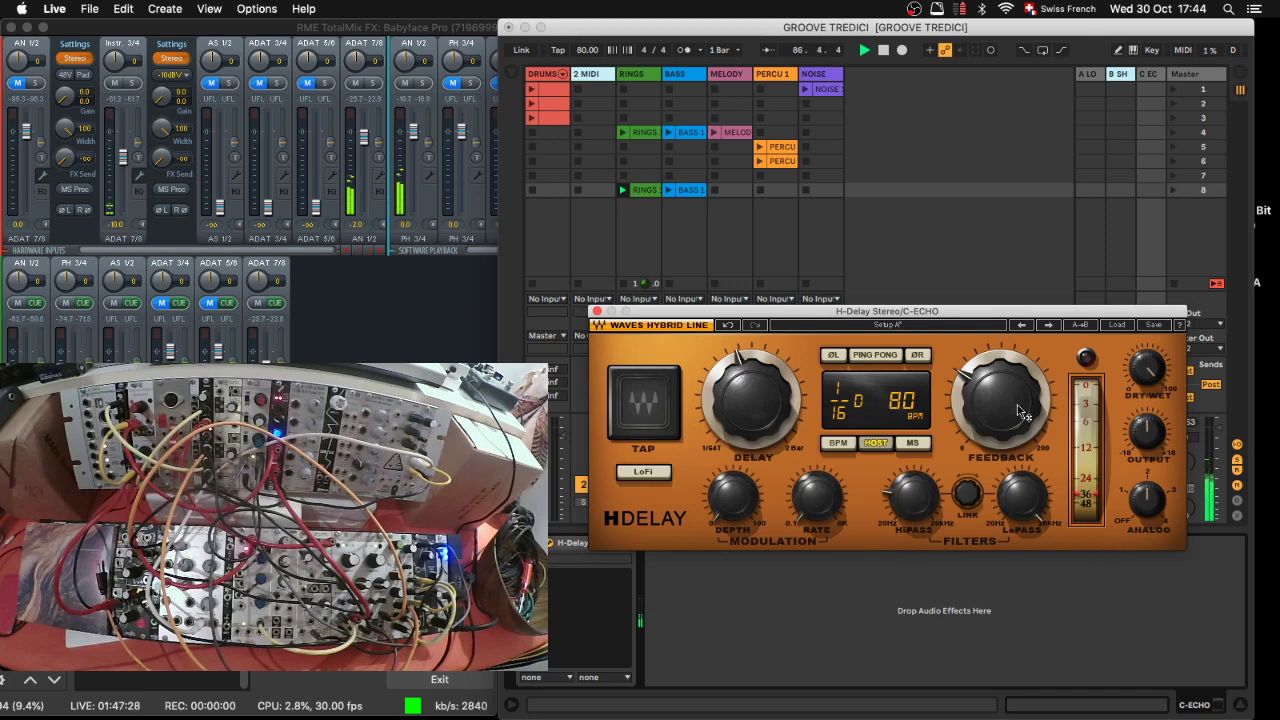
{"action": "mouse_move", "coordinate": [994, 414]}
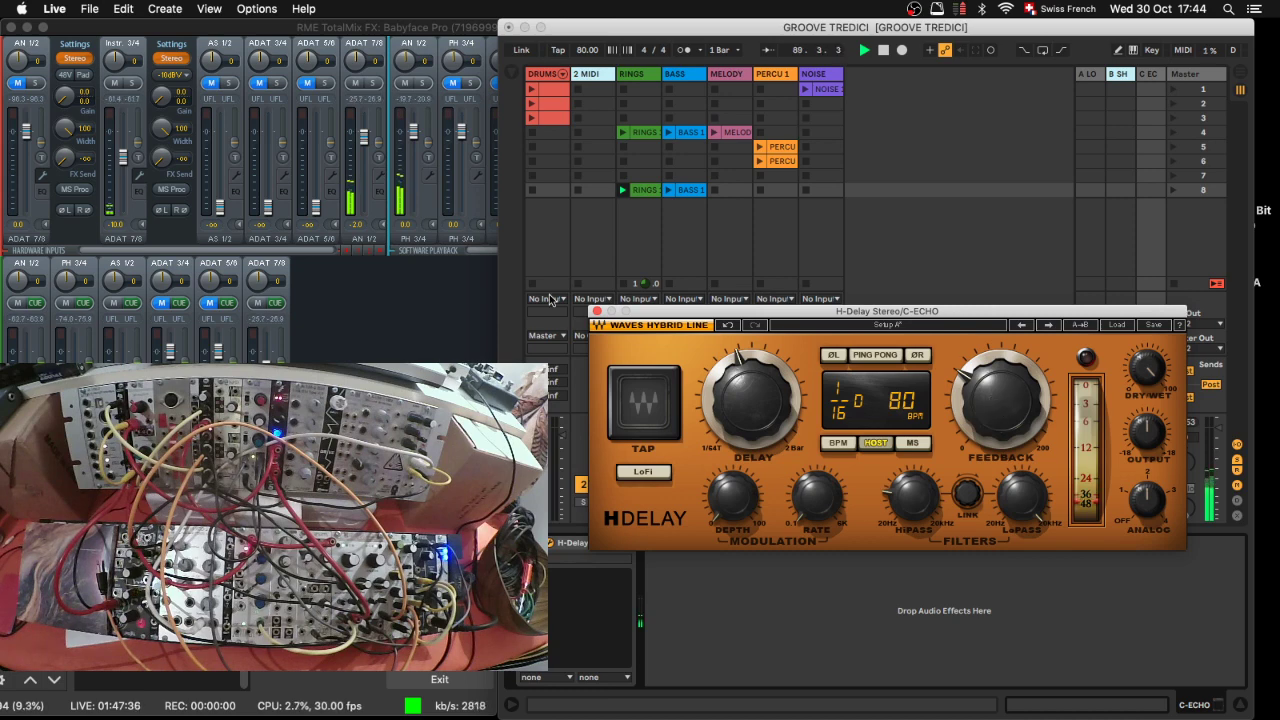
{"action": "left_click", "coordinate": [597, 313]}
{"action": "left_click", "coordinate": [651, 194]}
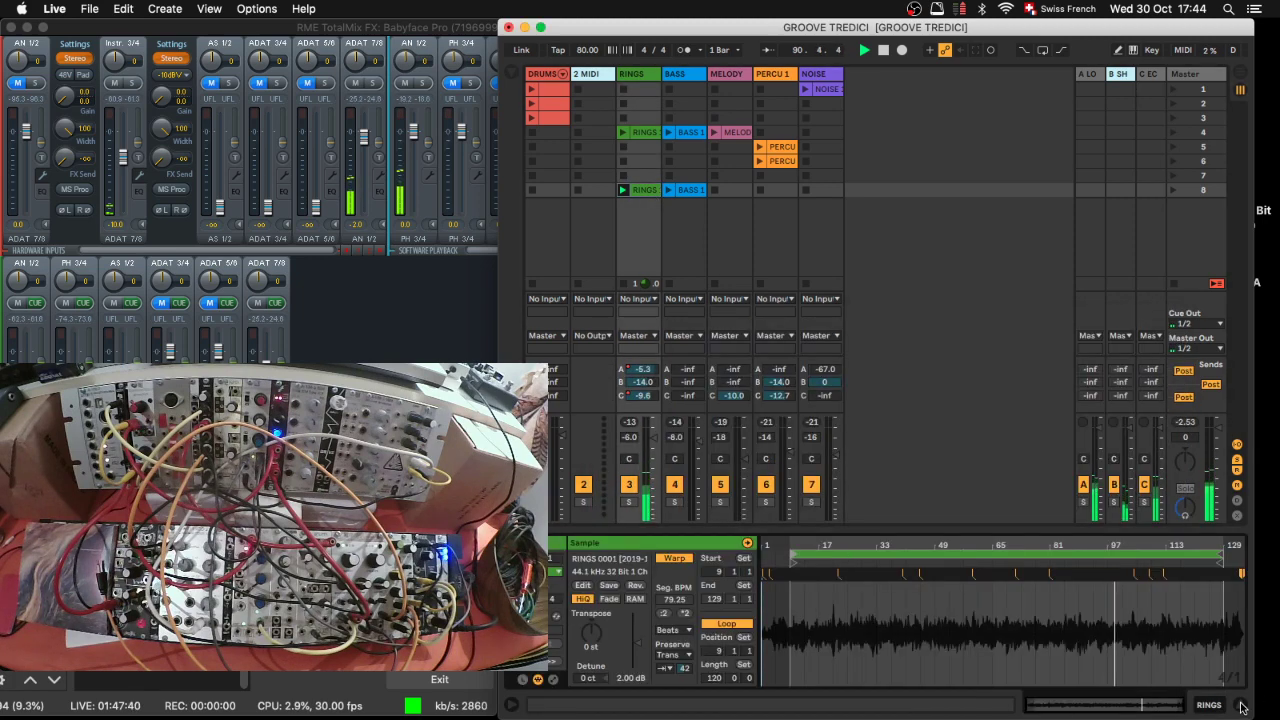
Step: Open the H-Delay on the C-ECHO return and raise its Feedback to about 86
{"action": "key", "text": "super+alt+l"}
{"action": "left_click", "coordinate": [1149, 73]}
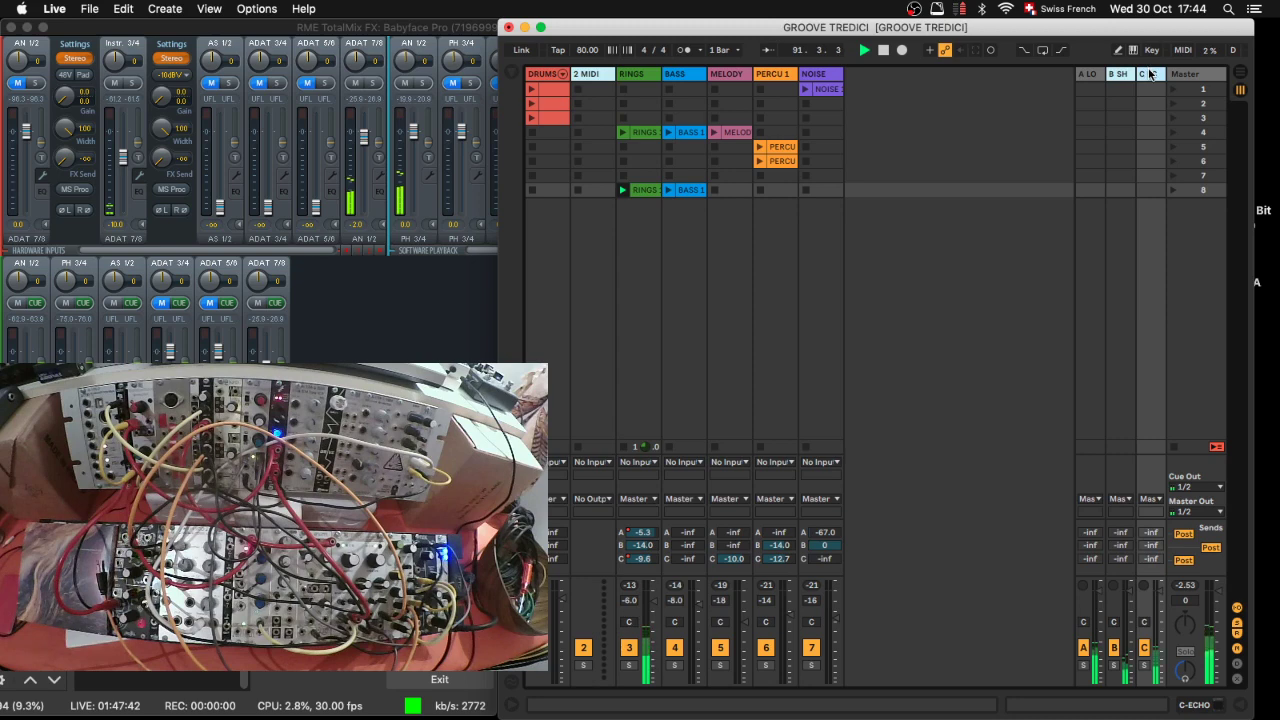
{"action": "key", "text": "super+alt+l"}
{"action": "left_click", "coordinate": [553, 546]}
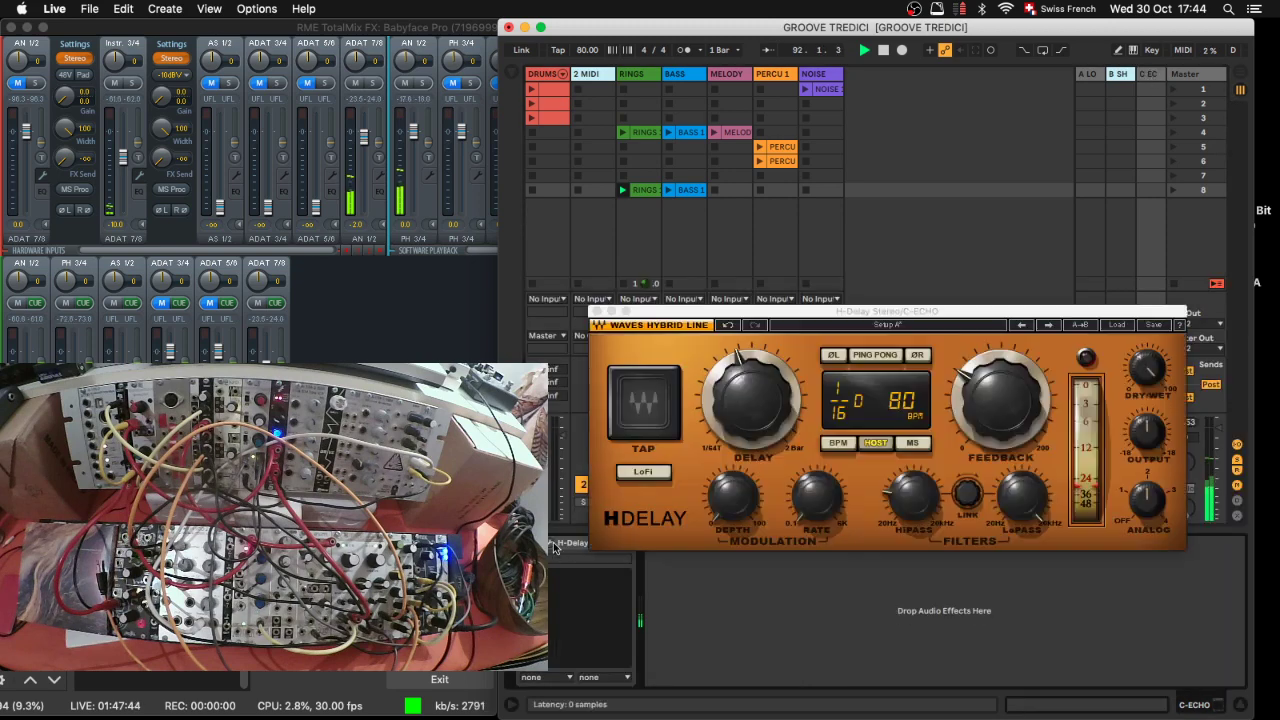
{"action": "left_click", "coordinate": [1003, 406]}
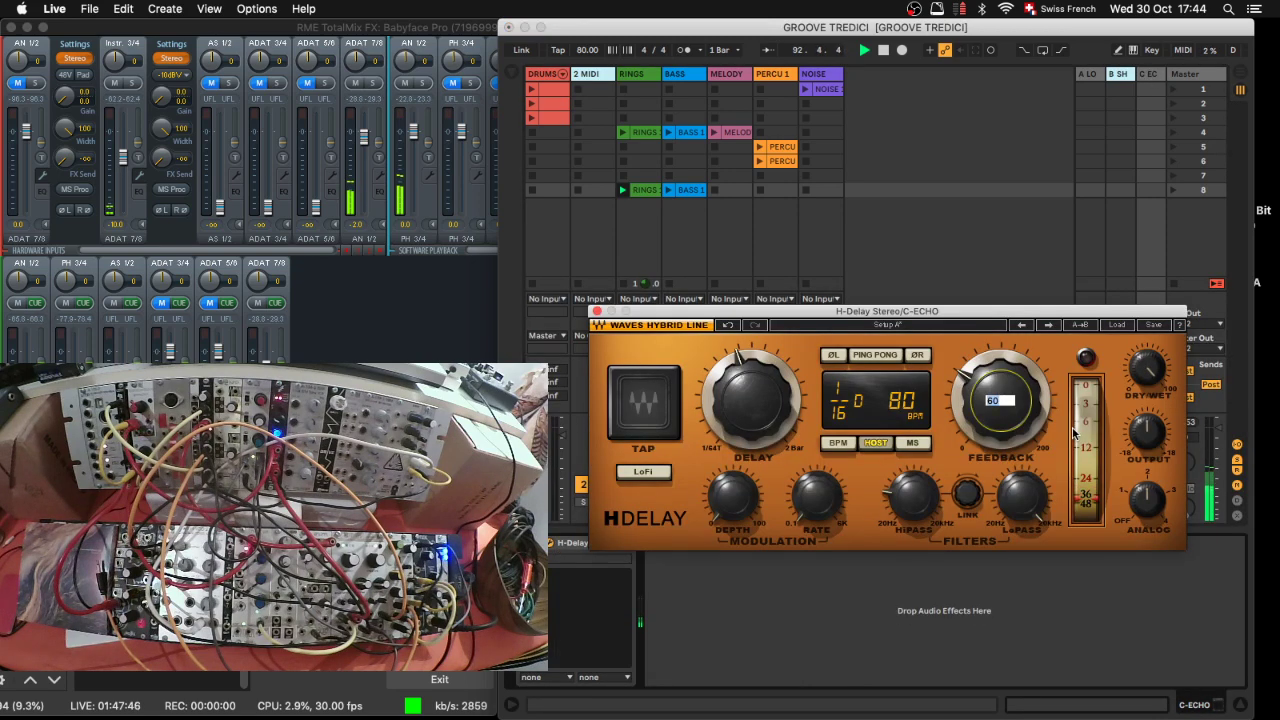
{"action": "key", "text": "Return"}
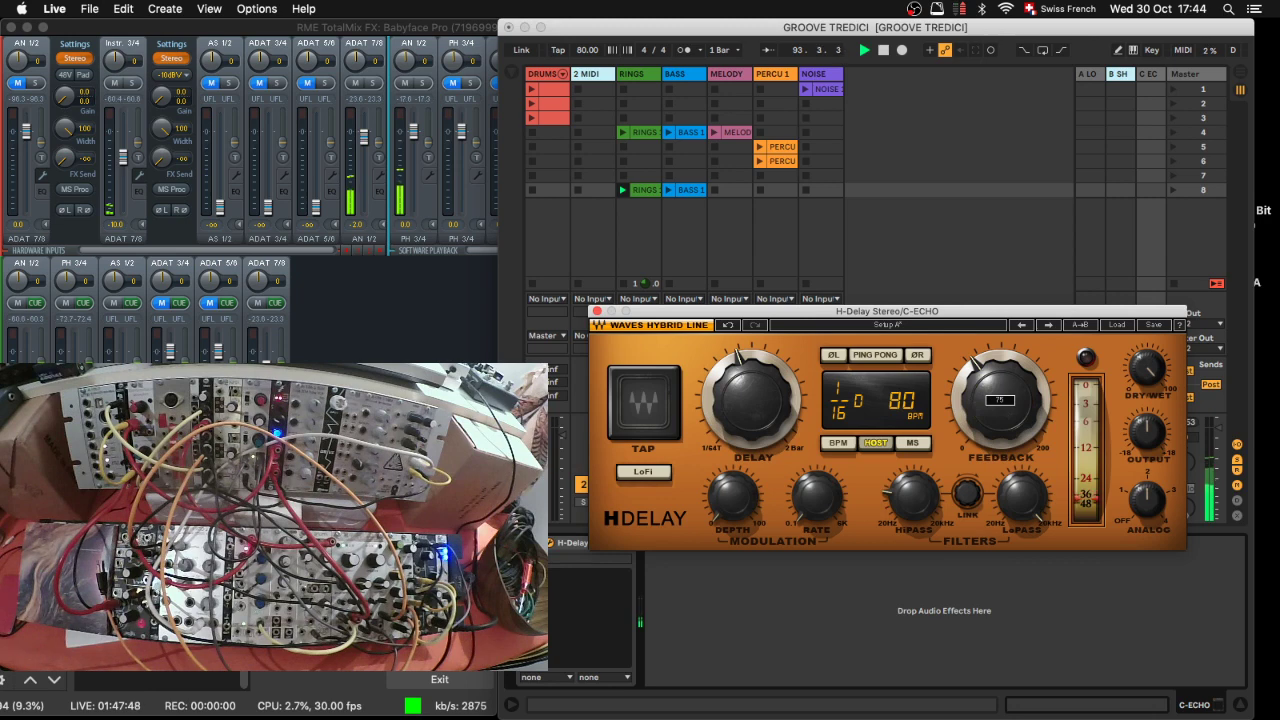
{"action": "mouse_move", "coordinate": [1005, 415]}
{"action": "left_mouse_down"}
{"action": "mouse_move", "coordinate": [1005, 360]}
{"action": "mouse_move", "coordinate": [1005, 398]}
{"action": "left_mouse_up"}
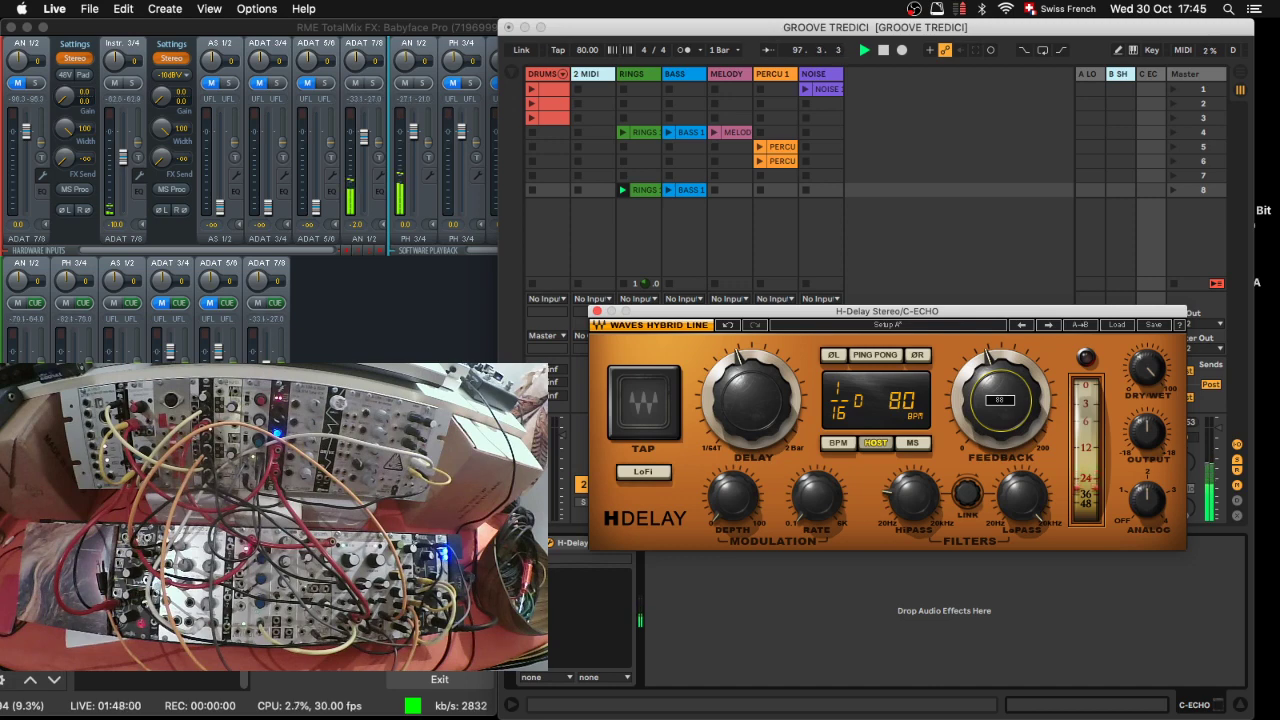
{"action": "left_click_drag", "start_coordinate": [1005, 400], "coordinate": [1005, 407]}
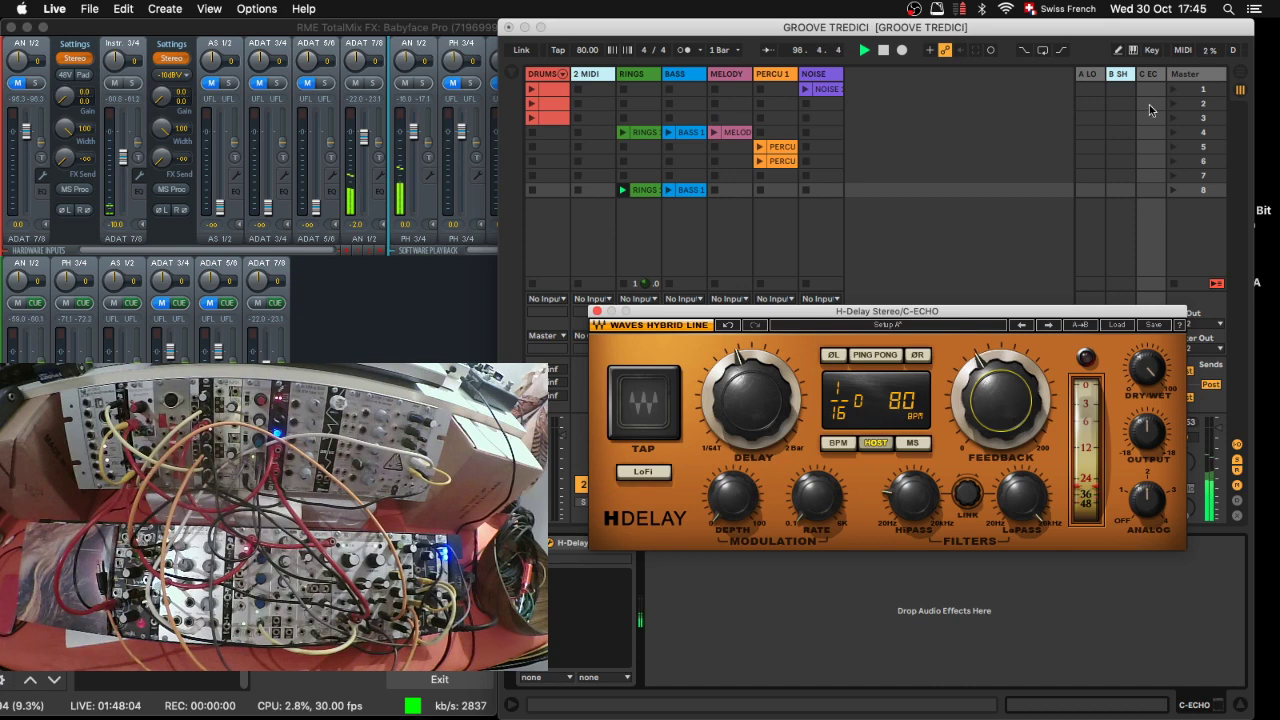
Step: Close the H-Delay window and show the Max for Live devices in the browser
{"action": "left_click", "coordinate": [1150, 80]}
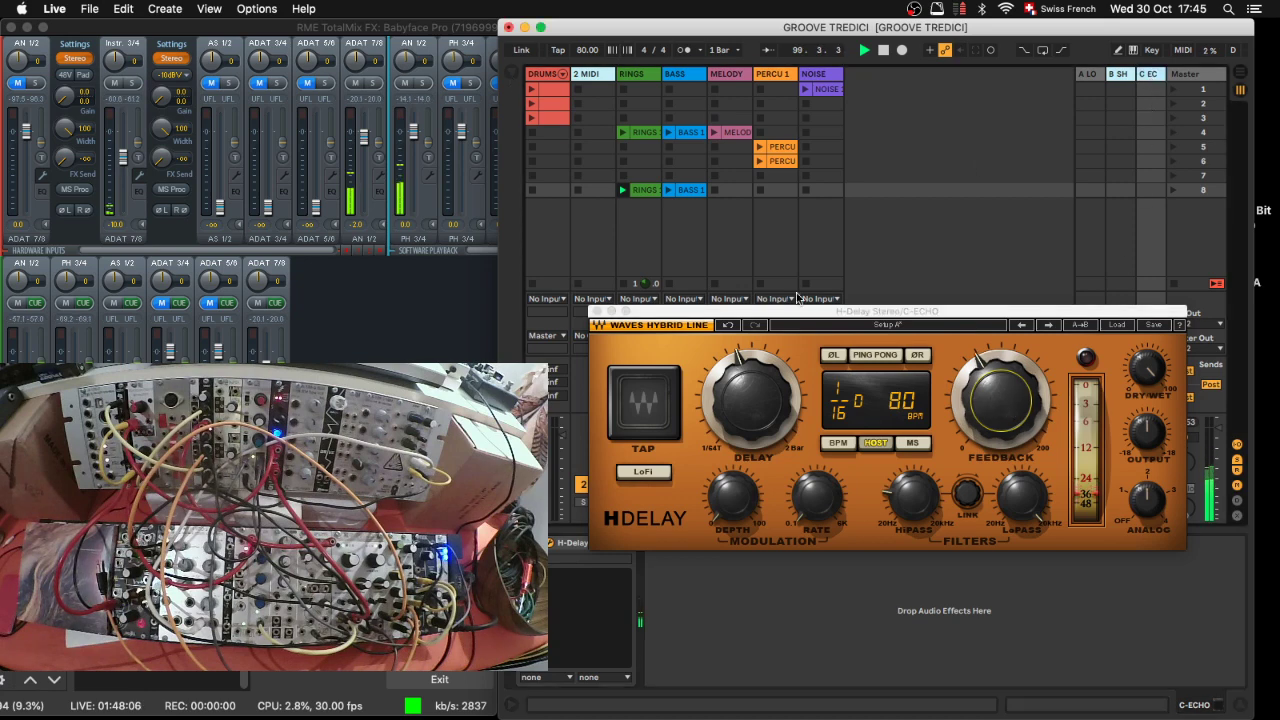
{"action": "left_click", "coordinate": [597, 312]}
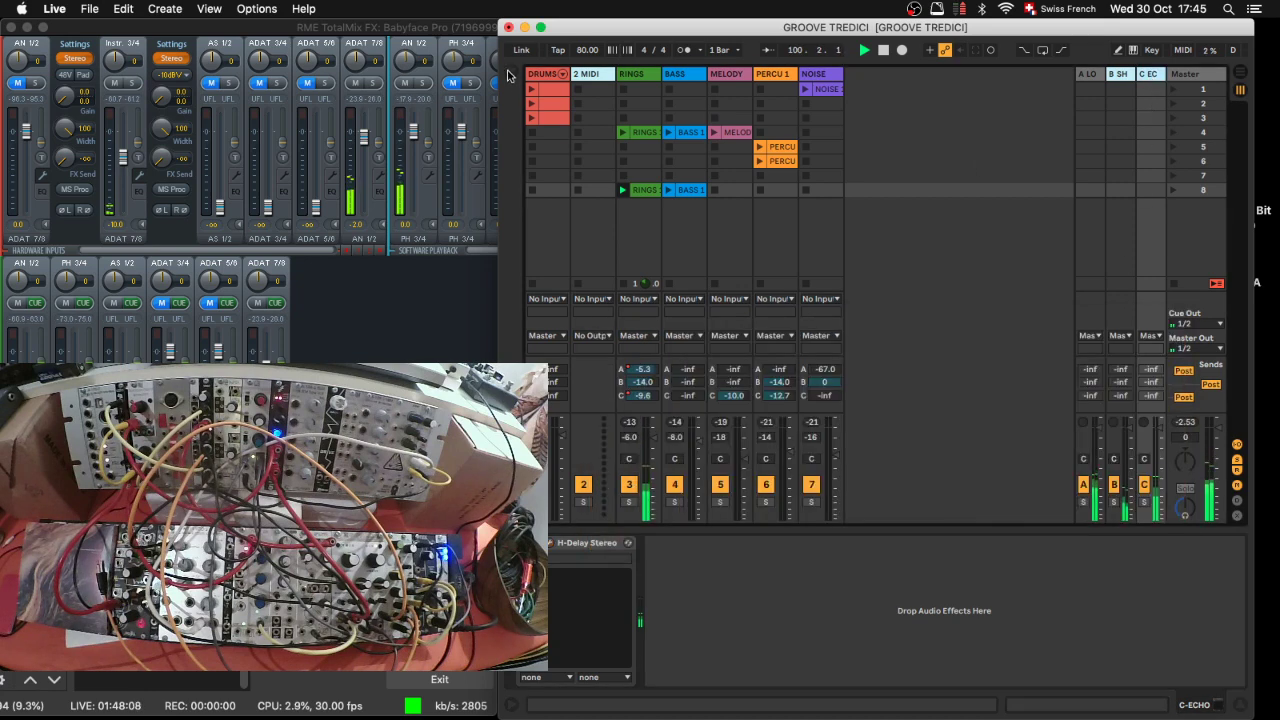
{"action": "left_click", "coordinate": [512, 72]}
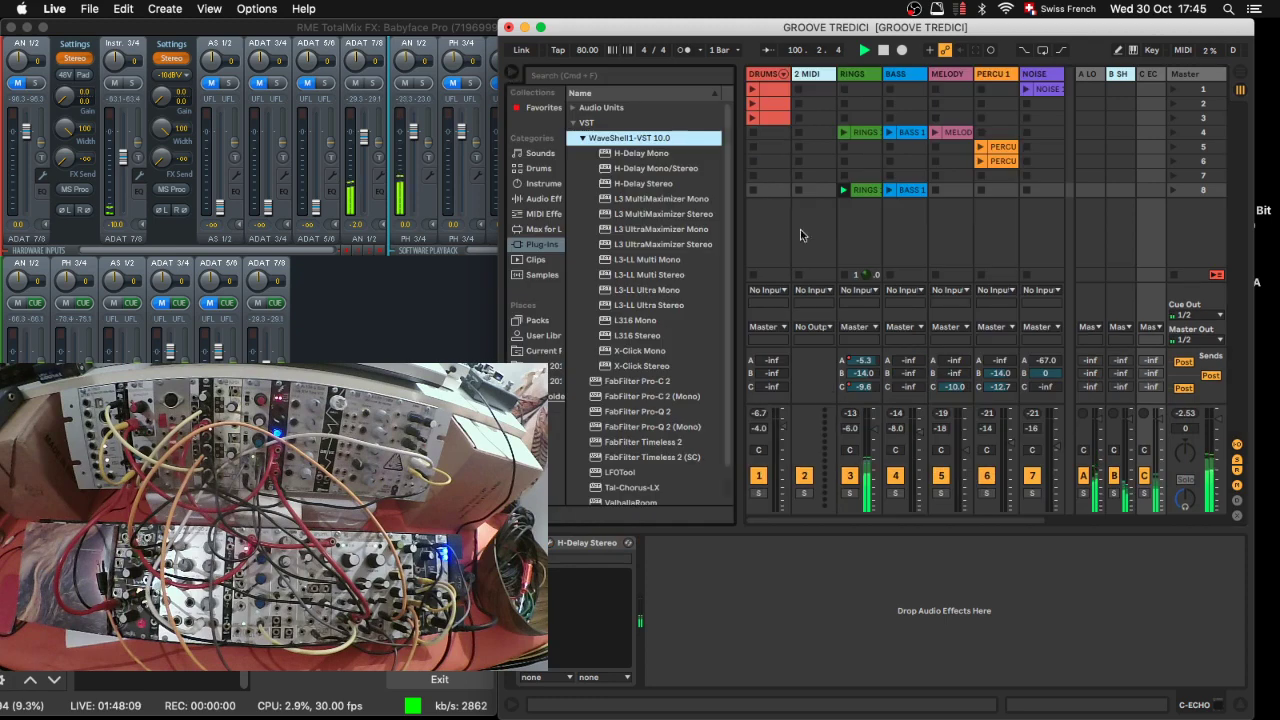
{"action": "left_click", "coordinate": [540, 229]}
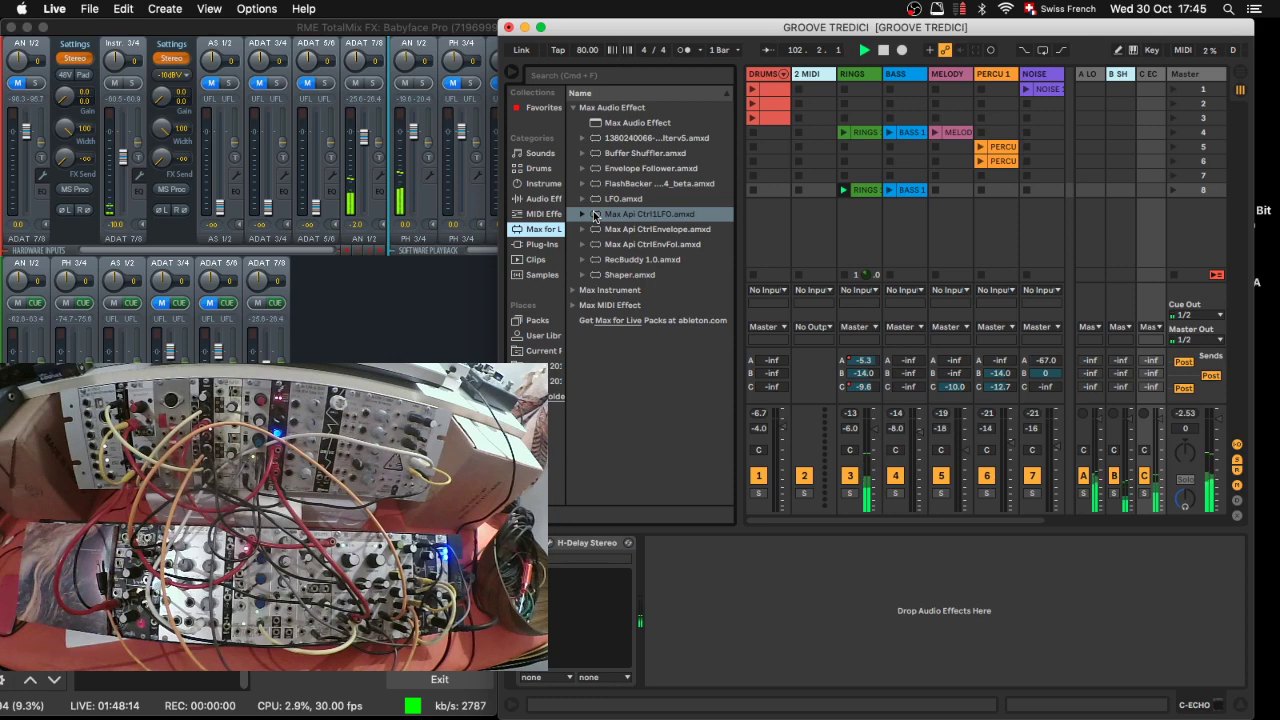
Step: Try the Max Api Ctrl1LFO device after the H-Delay on C-ECHO, check its target track choices and delete it
{"action": "left_click_drag", "start_coordinate": [595, 217], "coordinate": [765, 600]}
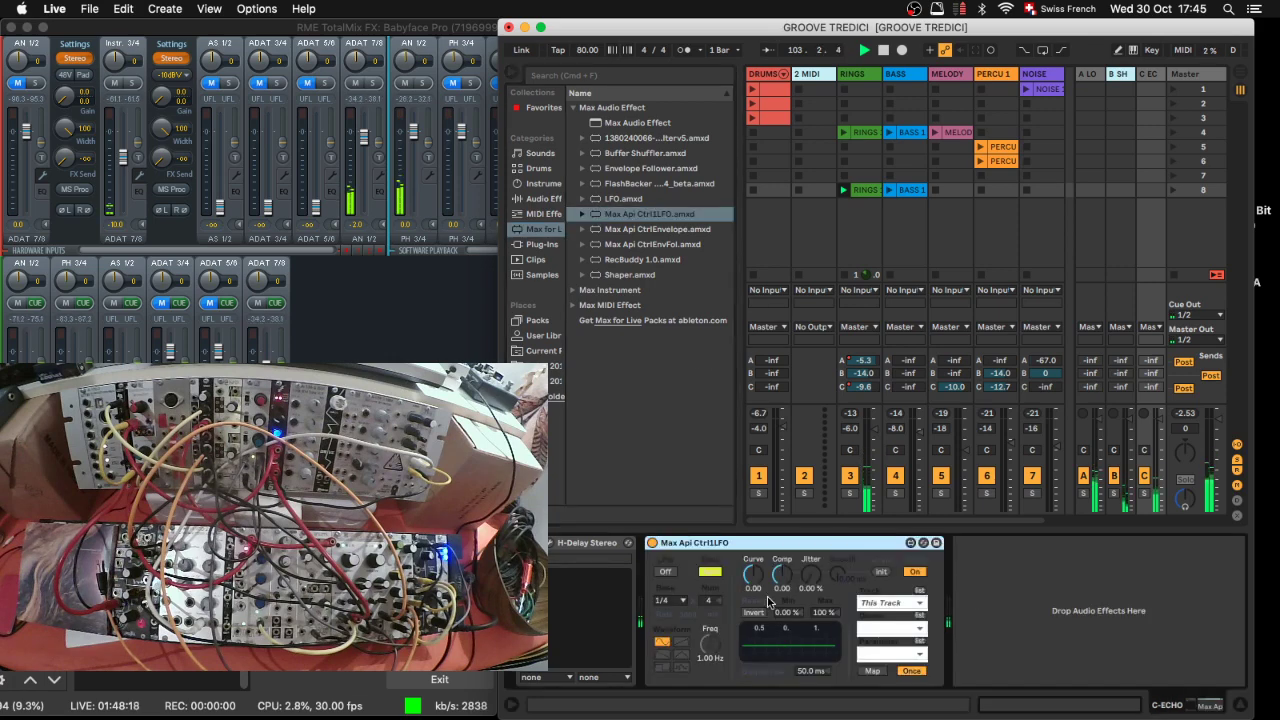
{"action": "left_click", "coordinate": [884, 603]}
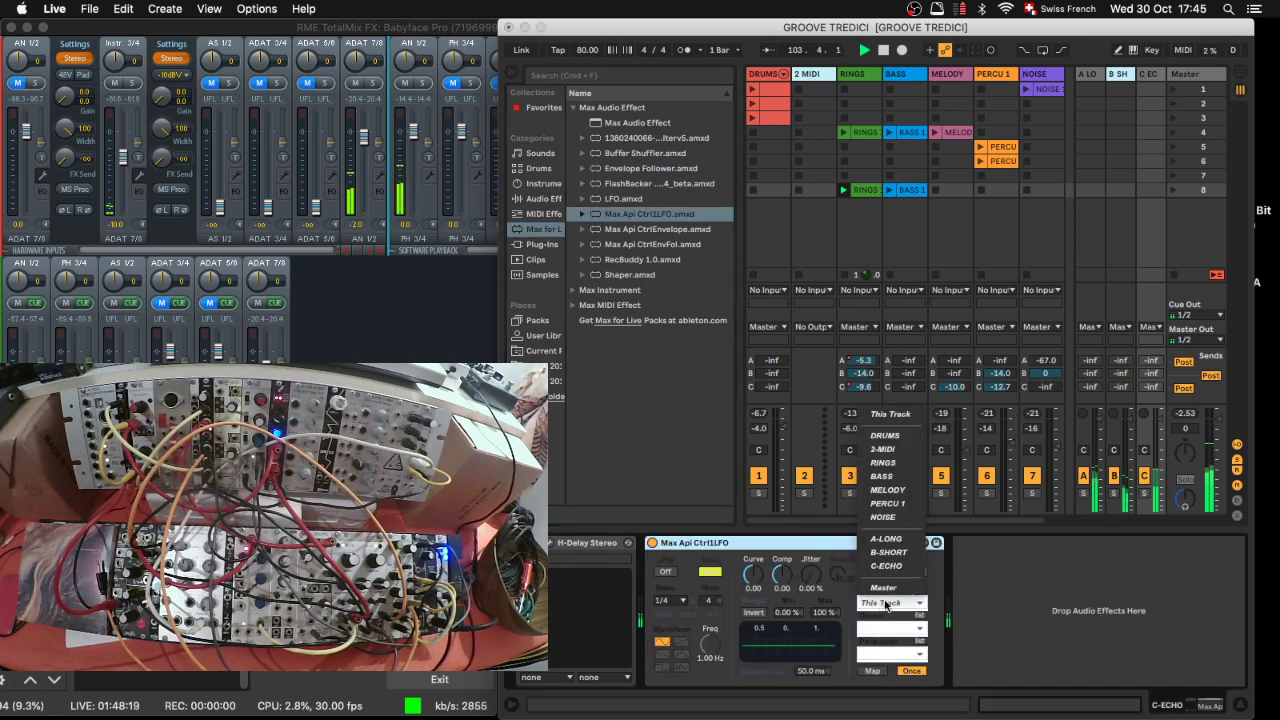
{"action": "left_click", "coordinate": [1026, 594]}
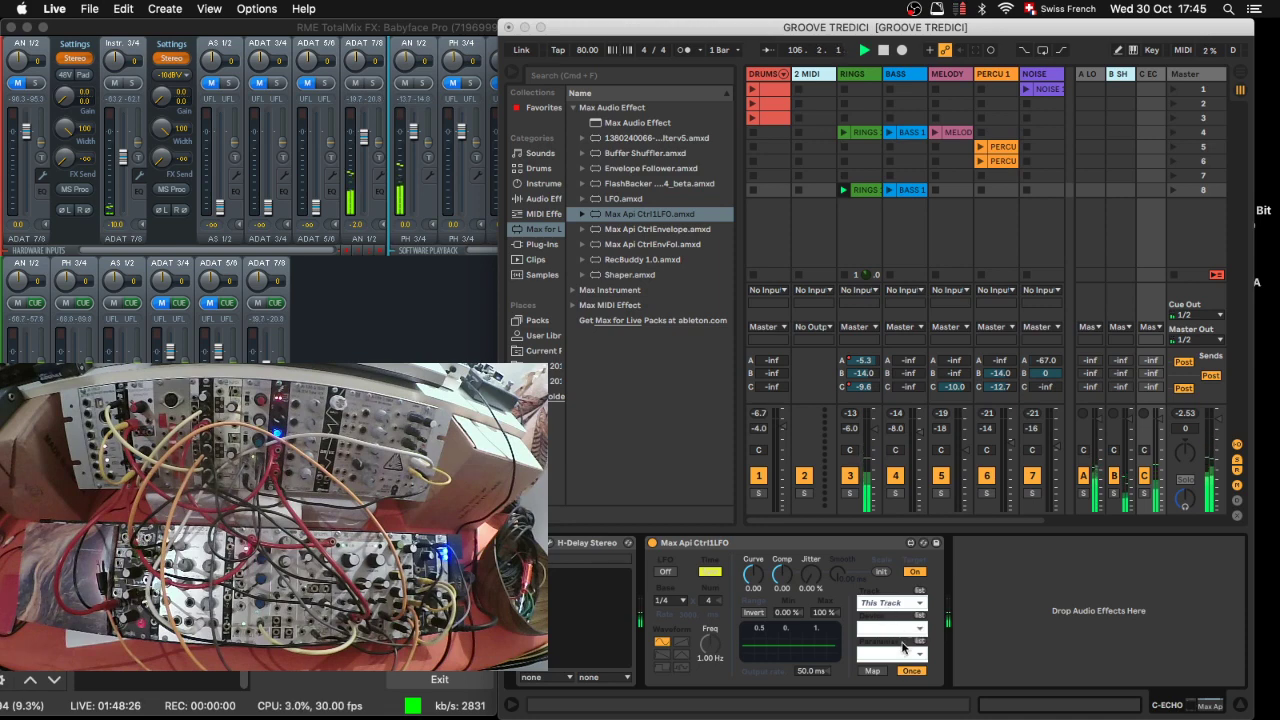
{"action": "left_click", "coordinate": [890, 604]}
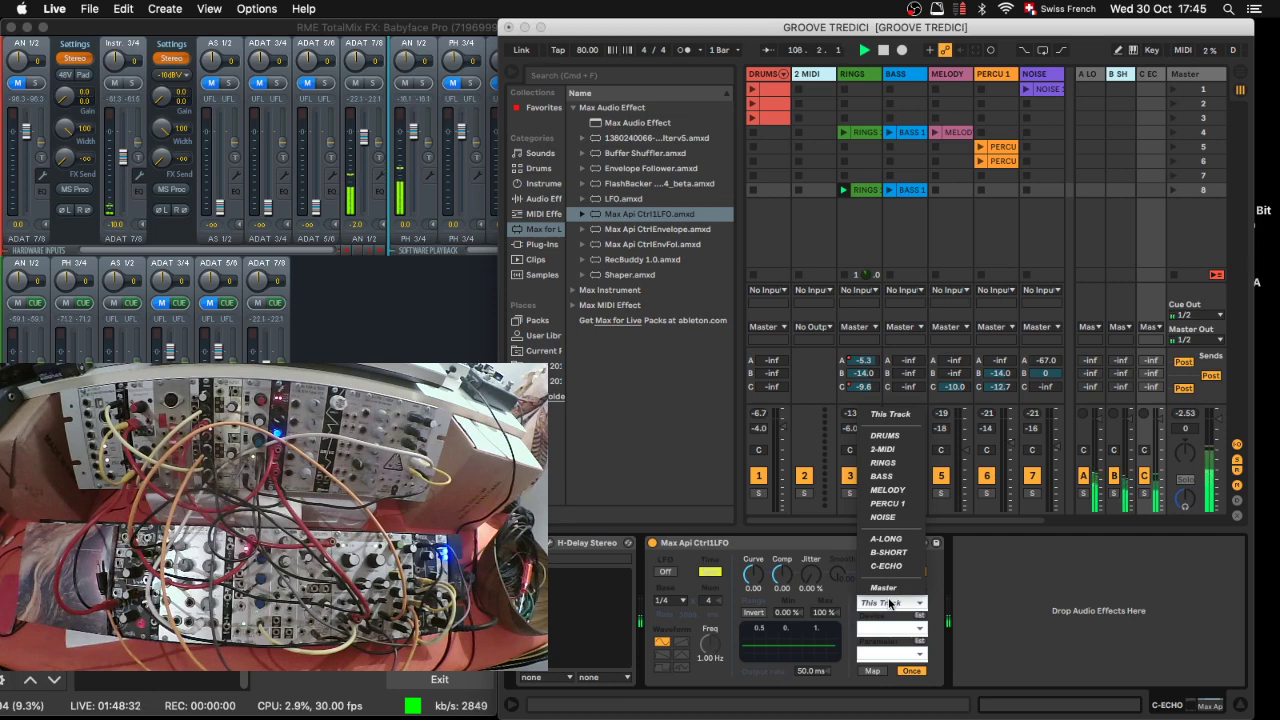
{"action": "left_click", "coordinate": [896, 603]}
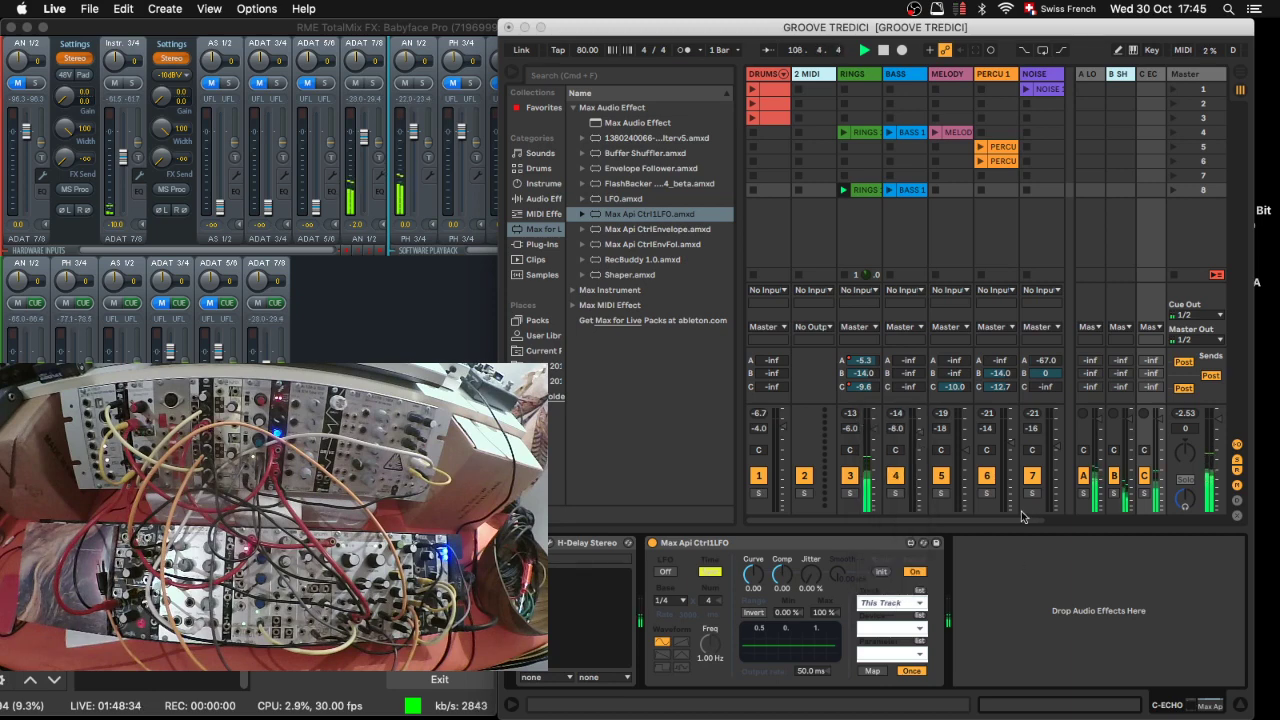
{"action": "left_click", "coordinate": [786, 545]}
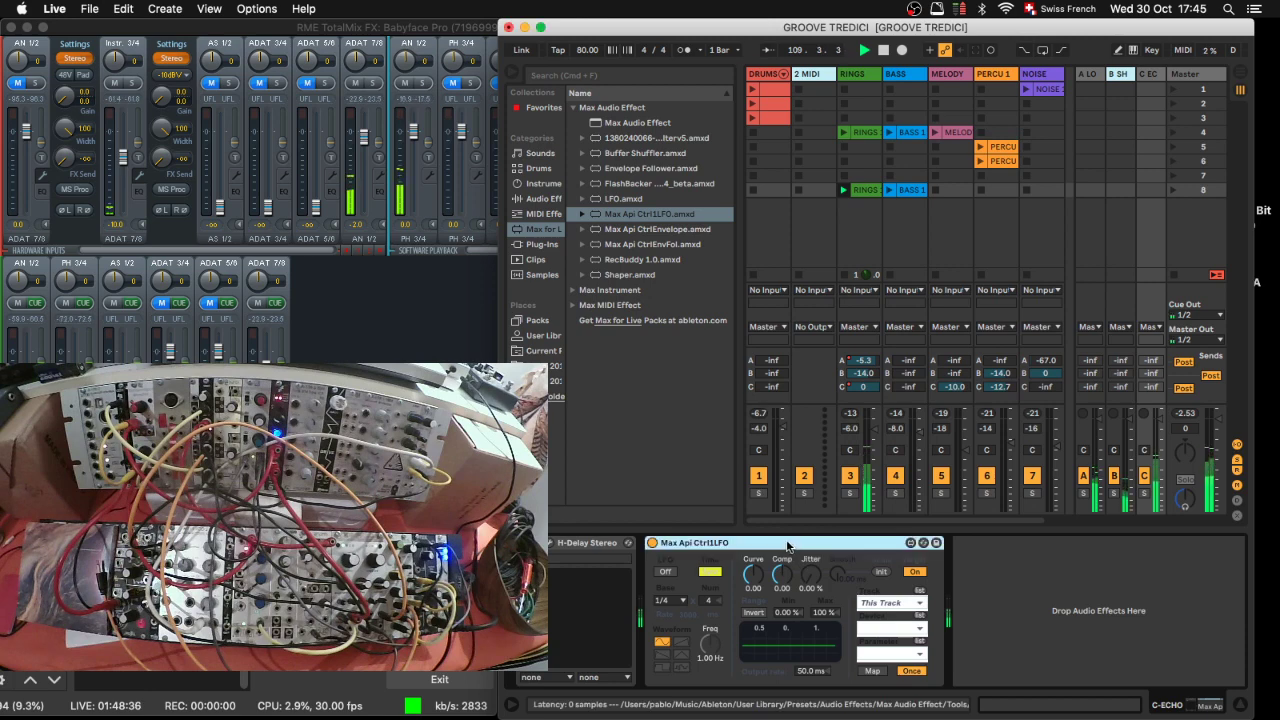
{"action": "key", "text": "Delete"}
Step: Add the LFO device after the H-Delay on C-ECHO and try to map it to the plug-in's Feedback knob
{"action": "left_click", "coordinate": [597, 201]}
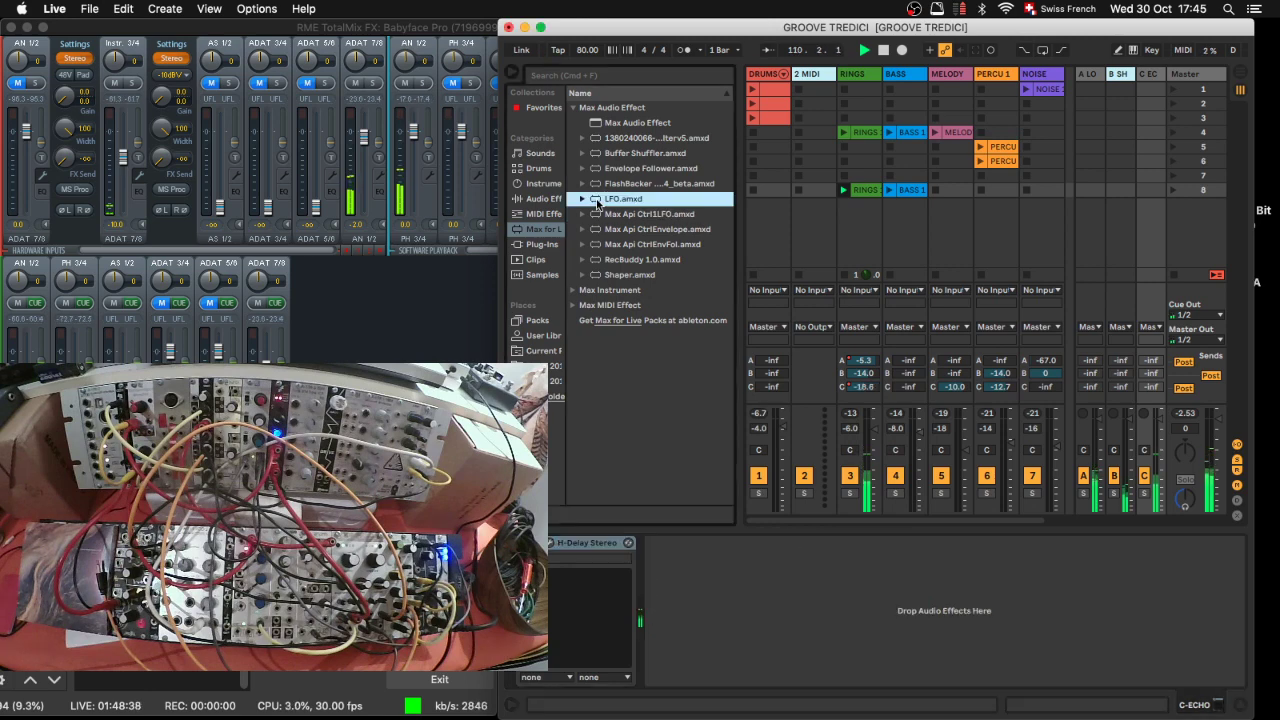
{"action": "left_click_drag", "start_coordinate": [886, 601], "coordinate": [886, 601]}
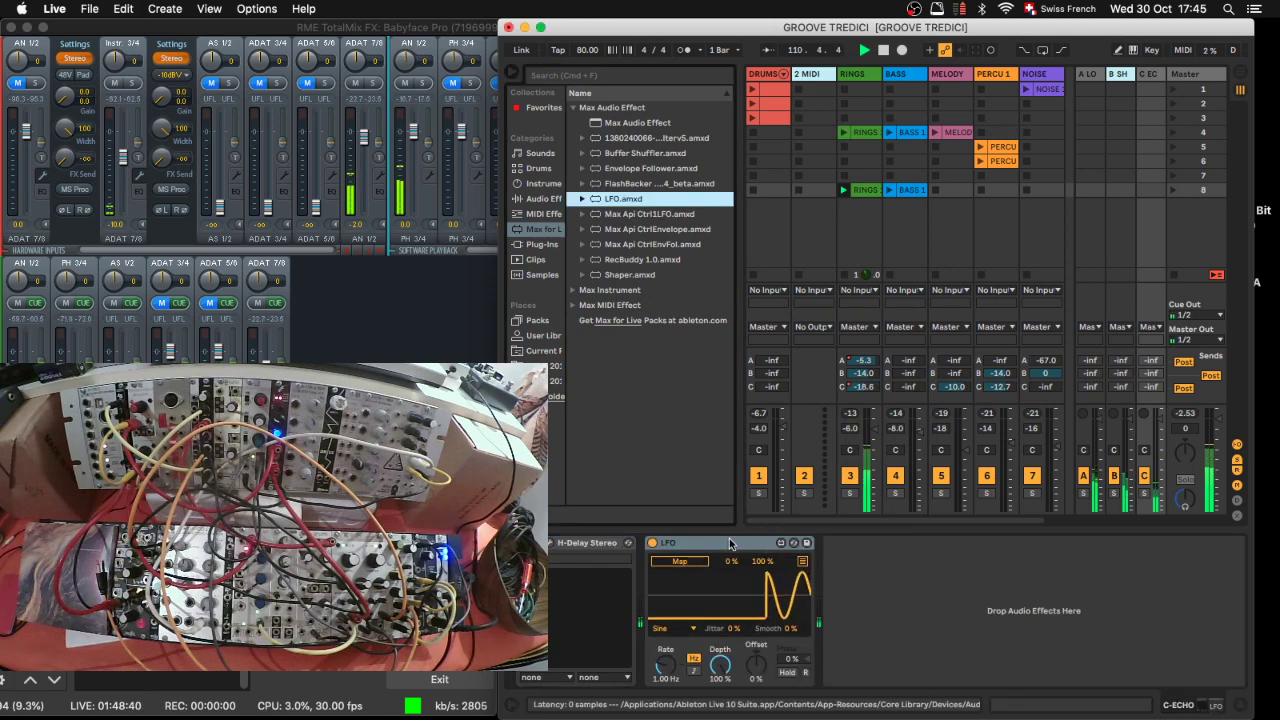
{"action": "left_click", "coordinate": [560, 546]}
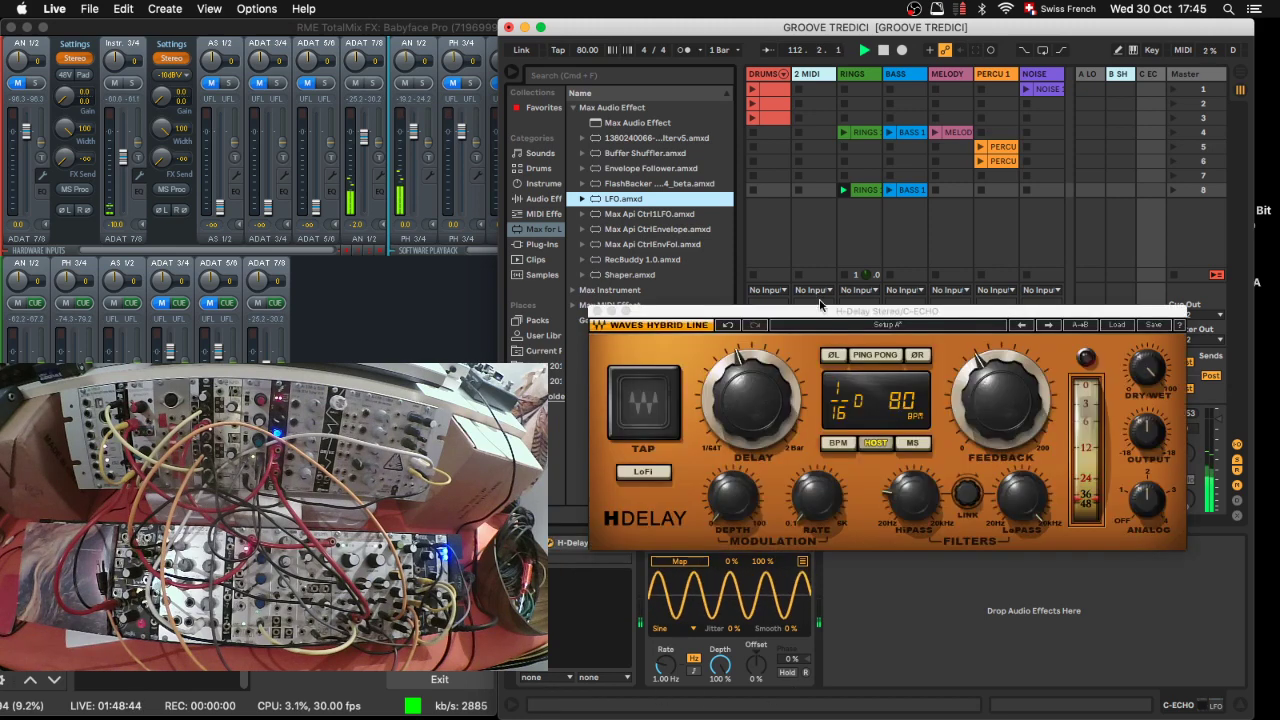
{"action": "left_click_drag", "start_coordinate": [818, 318], "coordinate": [795, 154]}
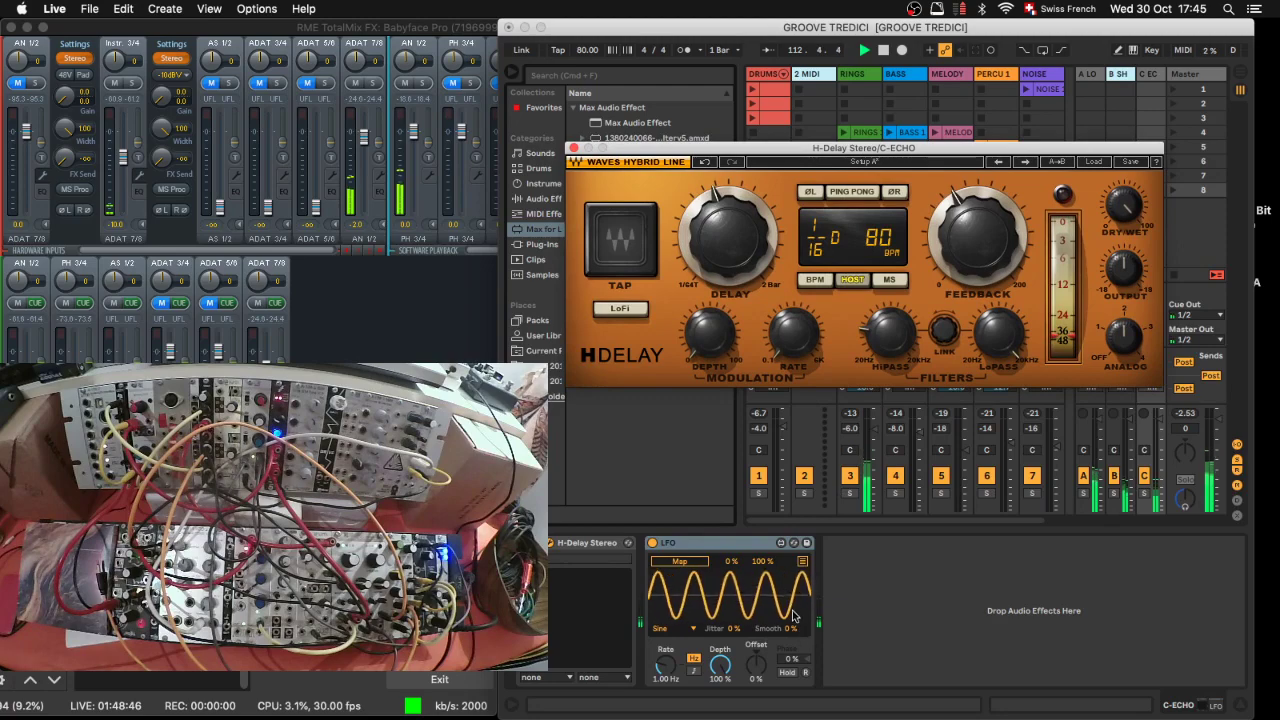
{"action": "left_click", "coordinate": [680, 561]}
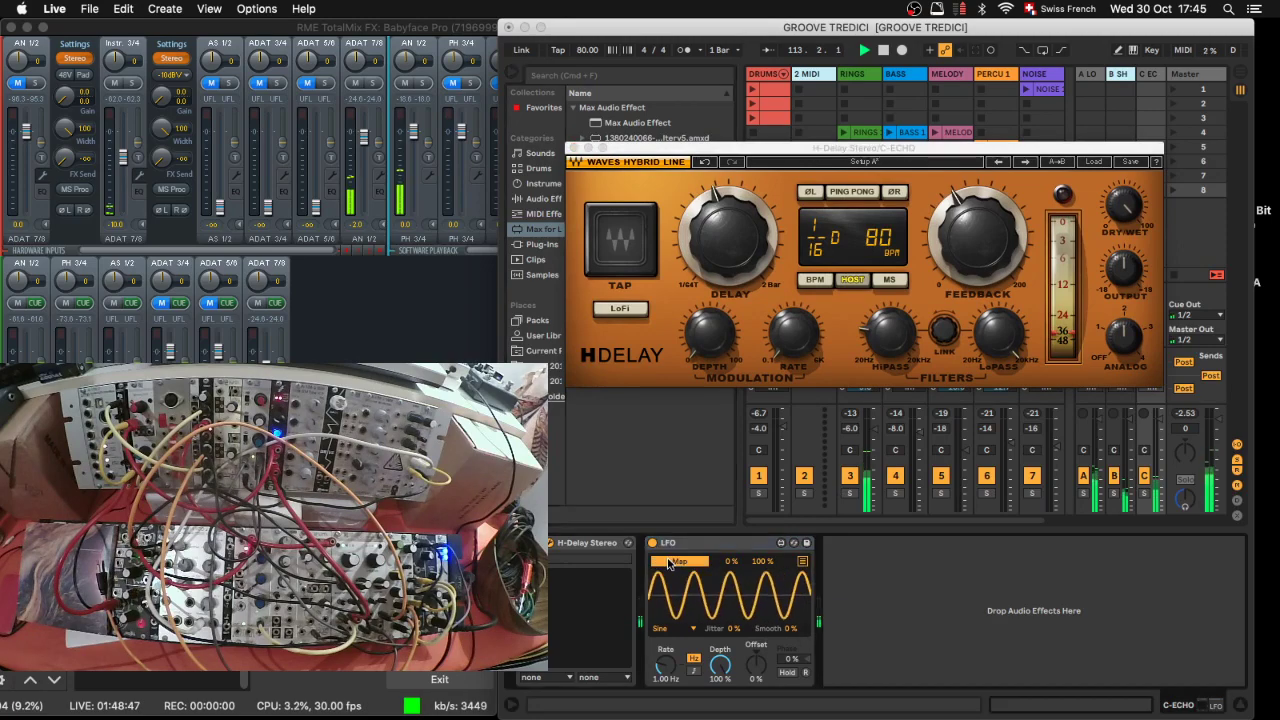
{"action": "left_click", "coordinate": [965, 245]}
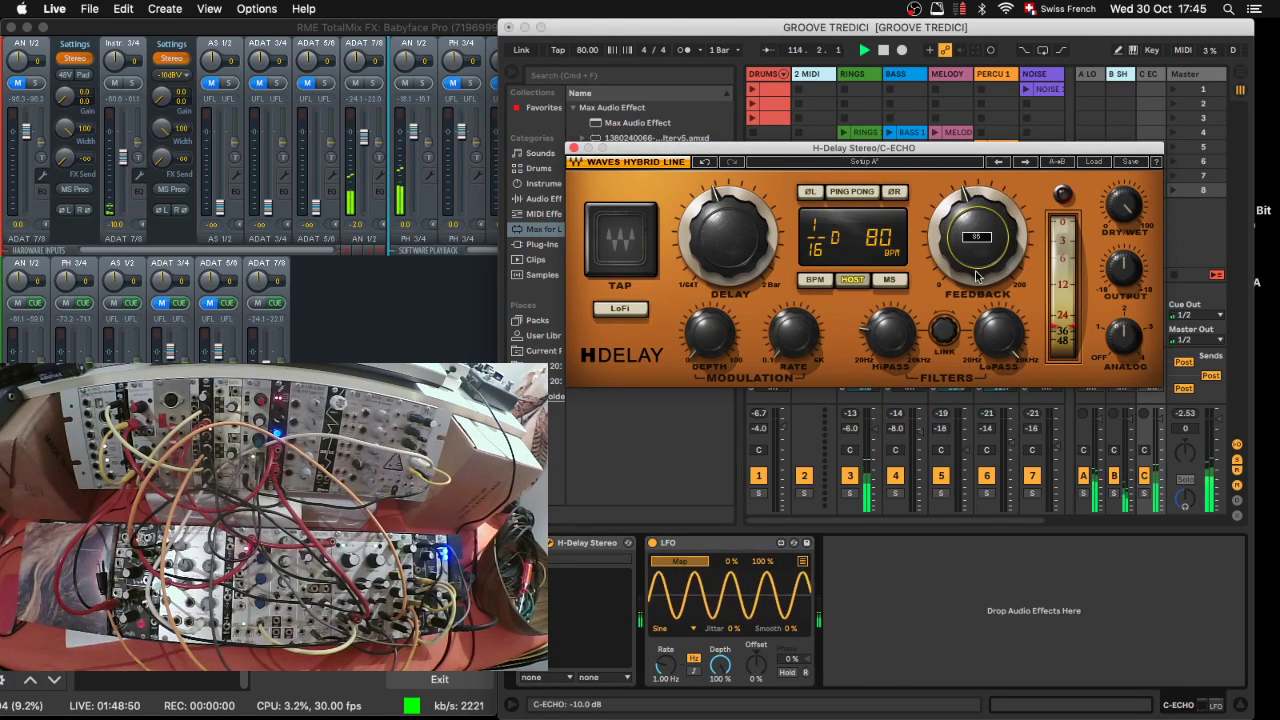
Step: Set the LFO rate to 0.11 Hz and its range minimum to 73 %, and map it to the H-Delay's Feedback parameter
{"action": "left_click", "coordinate": [665, 668]}
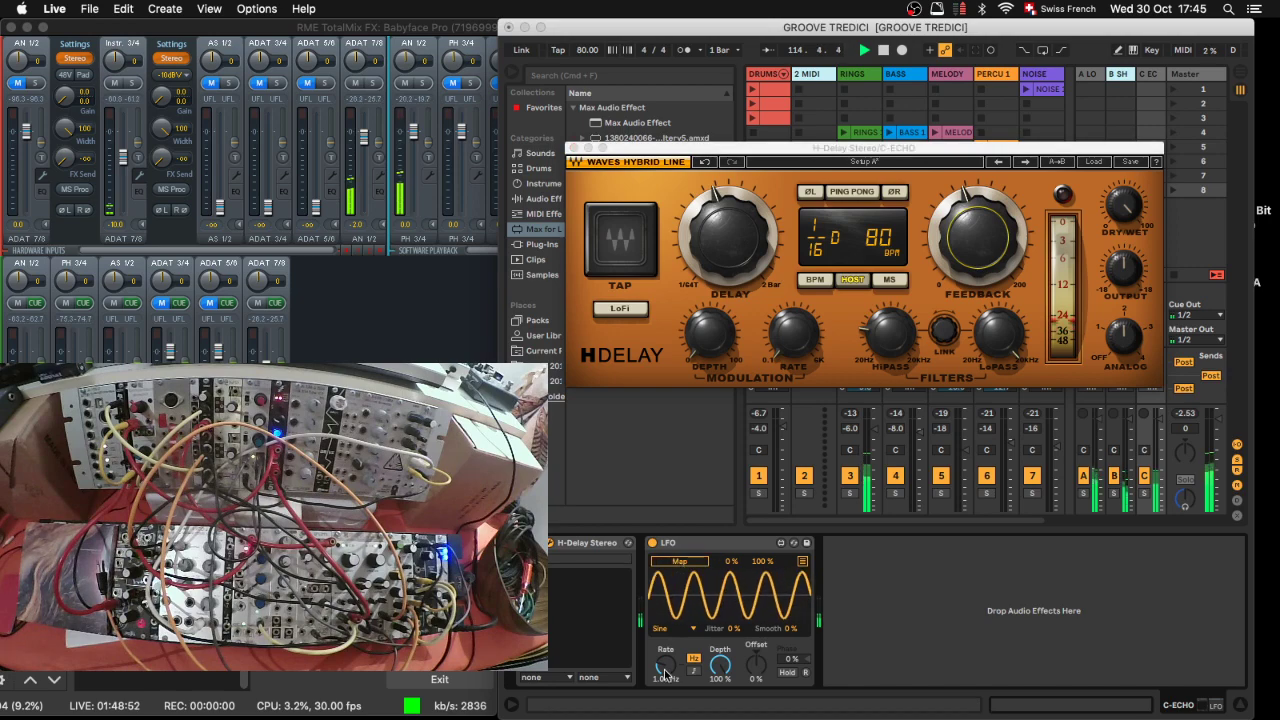
{"action": "left_click_drag", "start_coordinate": [665, 673], "coordinate": [665, 705]}
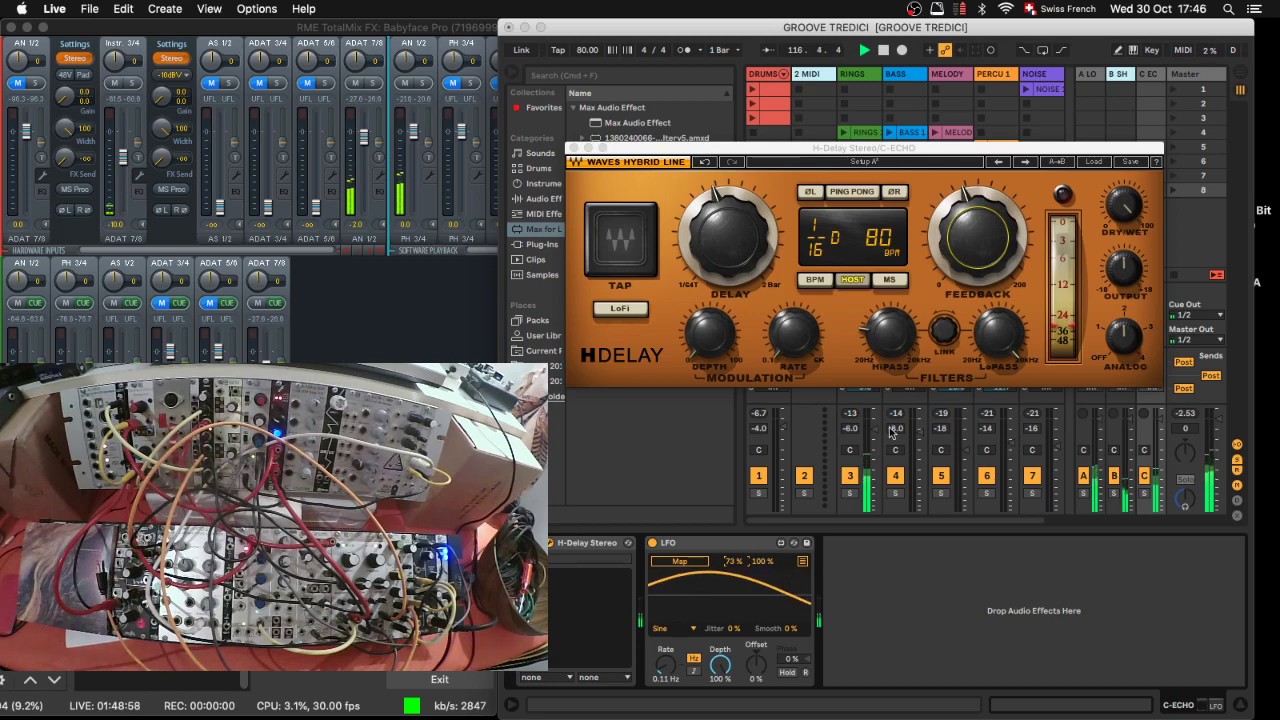
{"action": "left_click", "coordinate": [975, 620]}
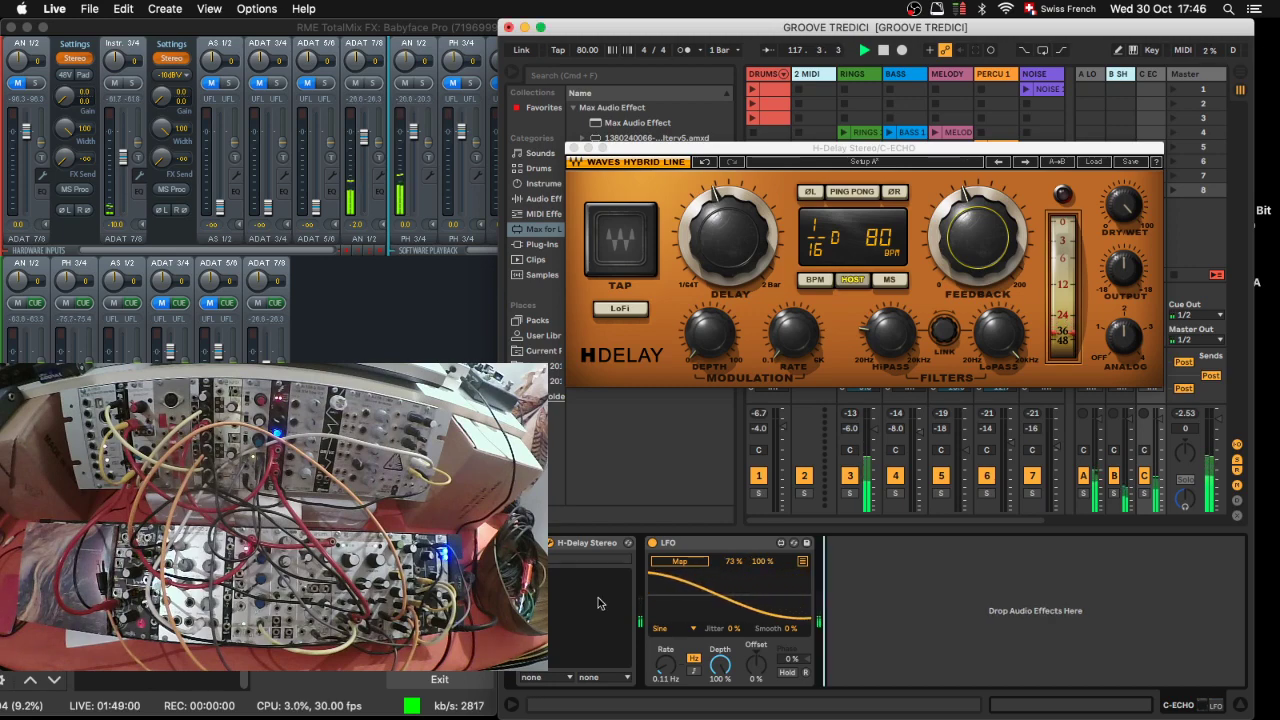
{"action": "left_click", "coordinate": [628, 543]}
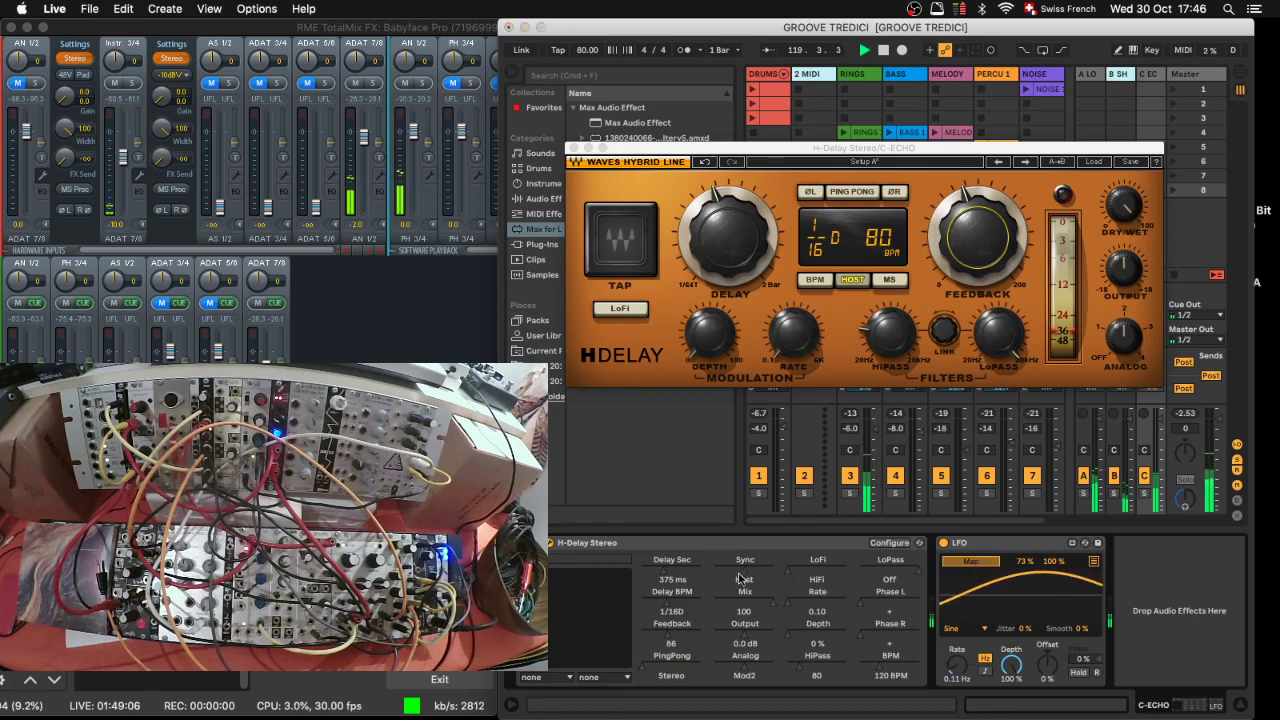
{"action": "left_click", "coordinate": [672, 644]}
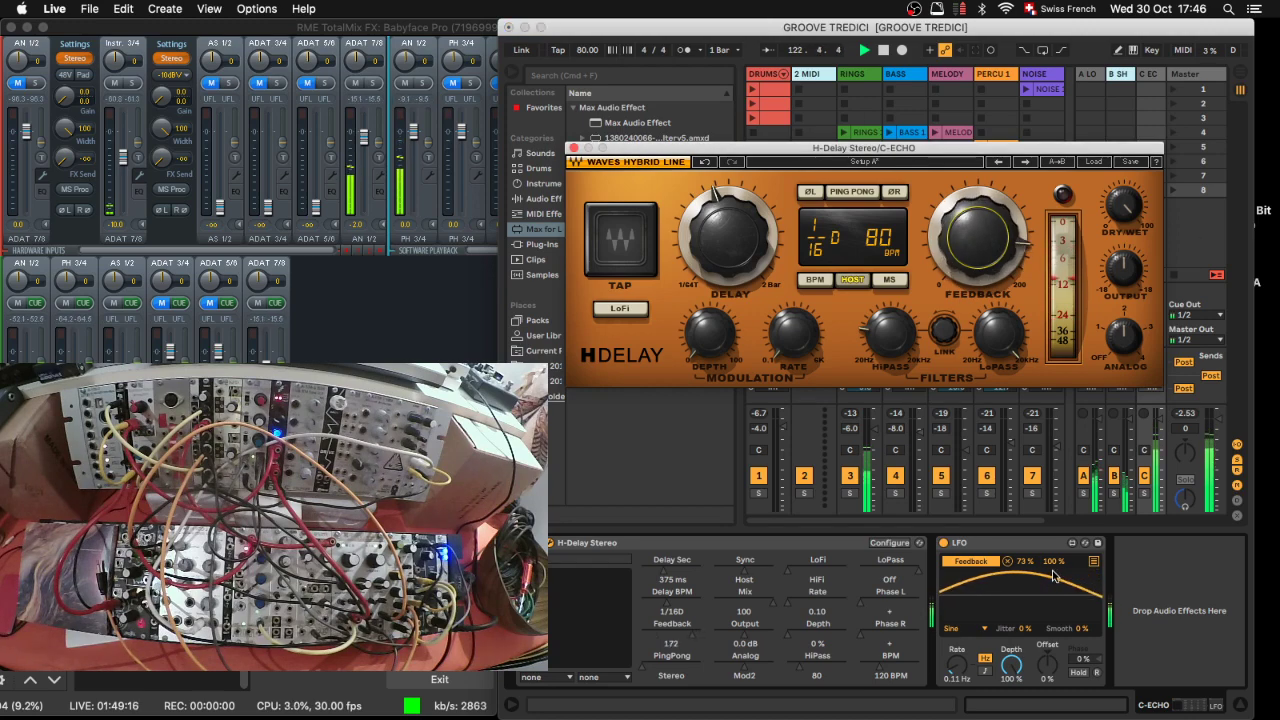
Step: Narrow the LFO's modulation range on the Feedback parameter to 35 % minimum and 62 % maximum
{"action": "left_click_drag", "start_coordinate": [1050, 561], "coordinate": [1025, 612]}
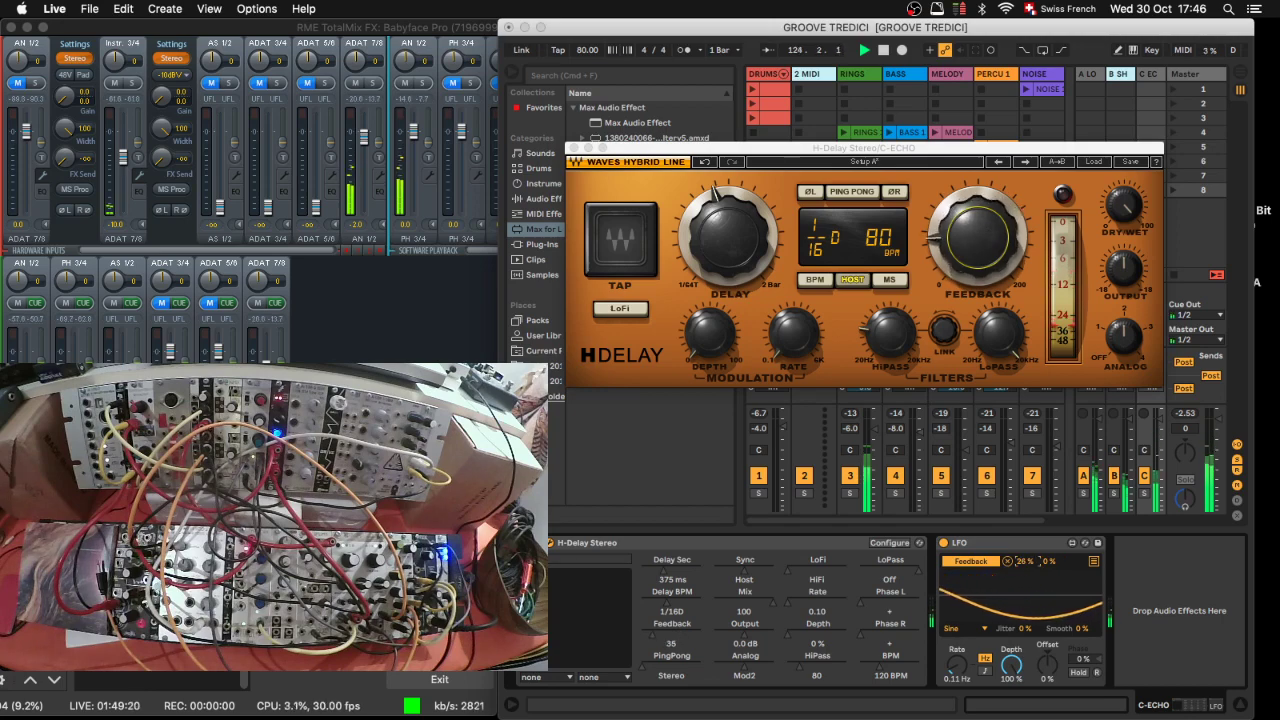
{"action": "left_click_drag", "start_coordinate": [1048, 561], "coordinate": [1048, 506]}
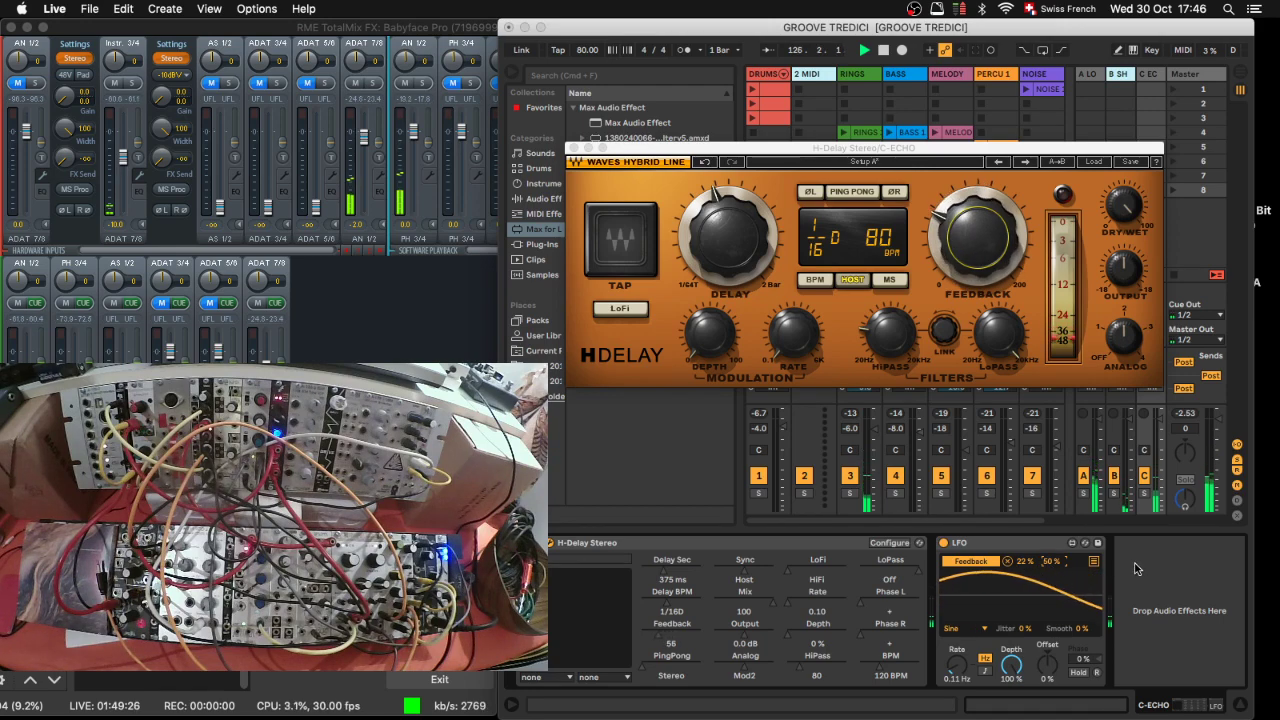
{"action": "left_click_drag", "start_coordinate": [1052, 565], "coordinate": [1052, 557]}
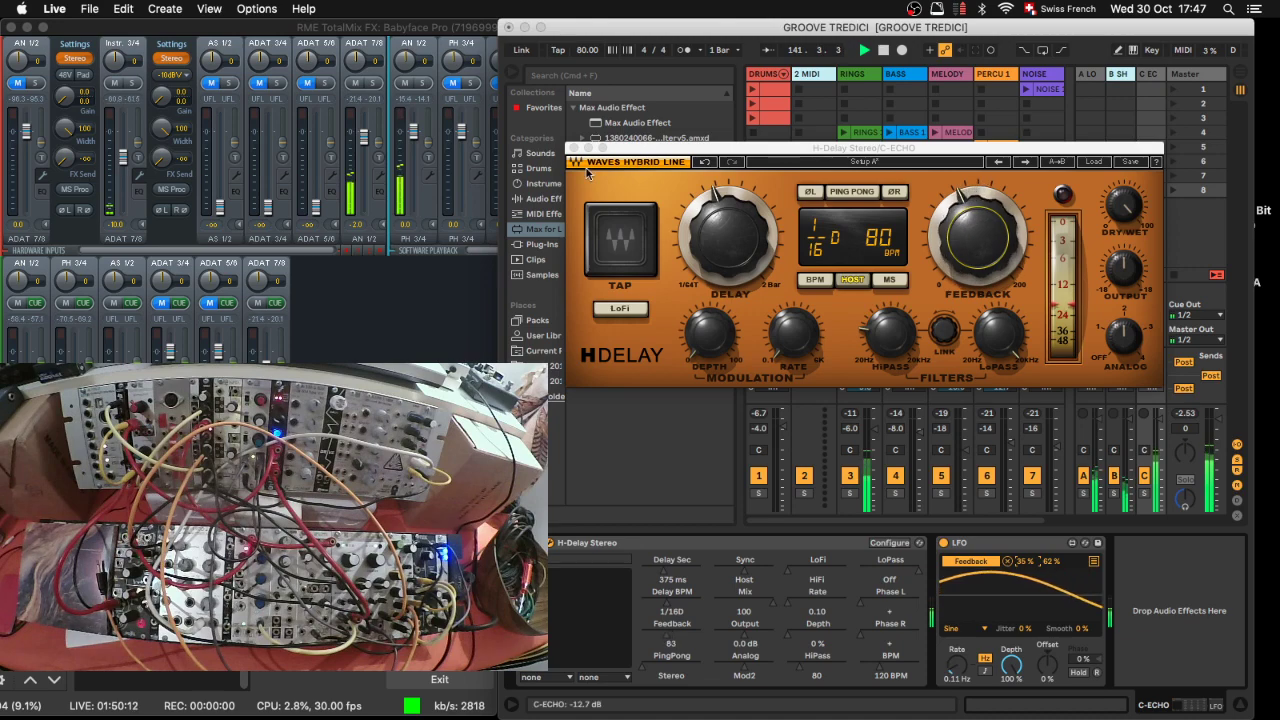
Step: Bring in the scene 3 DRUMS and scene 1 NOISE clips, and close the H-Delay window and the browser
{"action": "left_click_drag", "start_coordinate": [692, 148], "coordinate": [704, 267]}
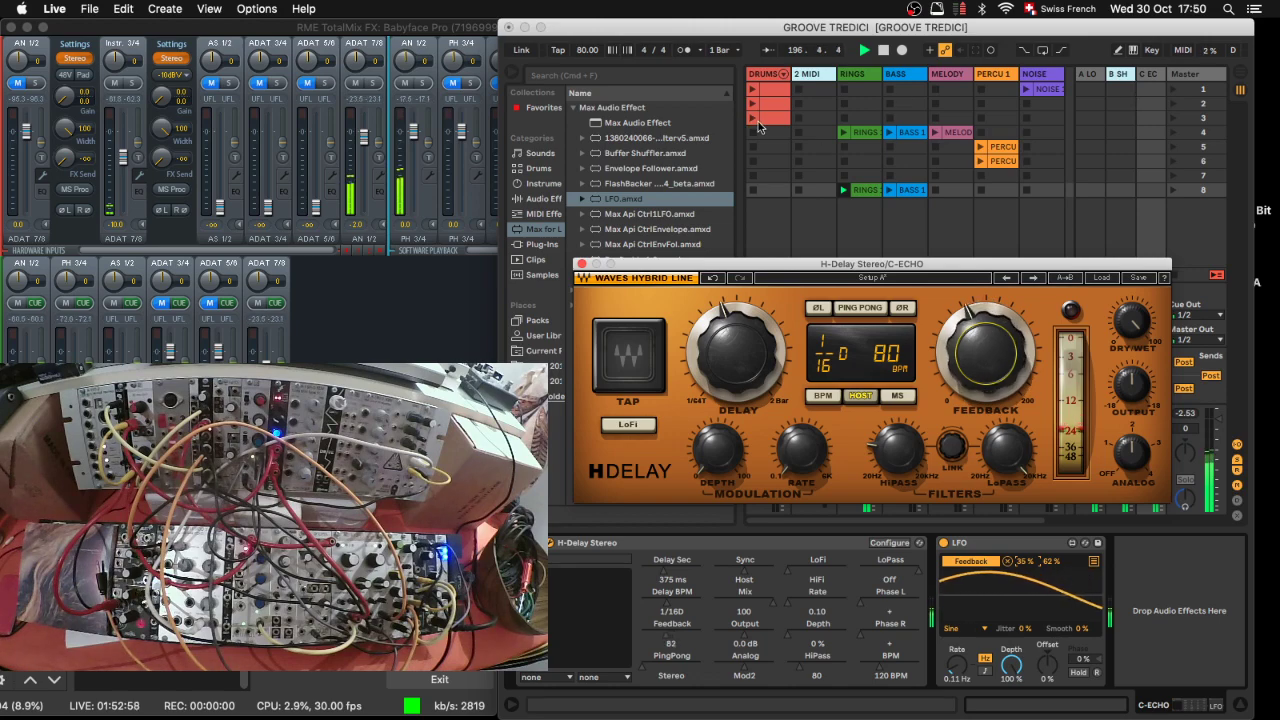
{"action": "left_click", "coordinate": [970, 132]}
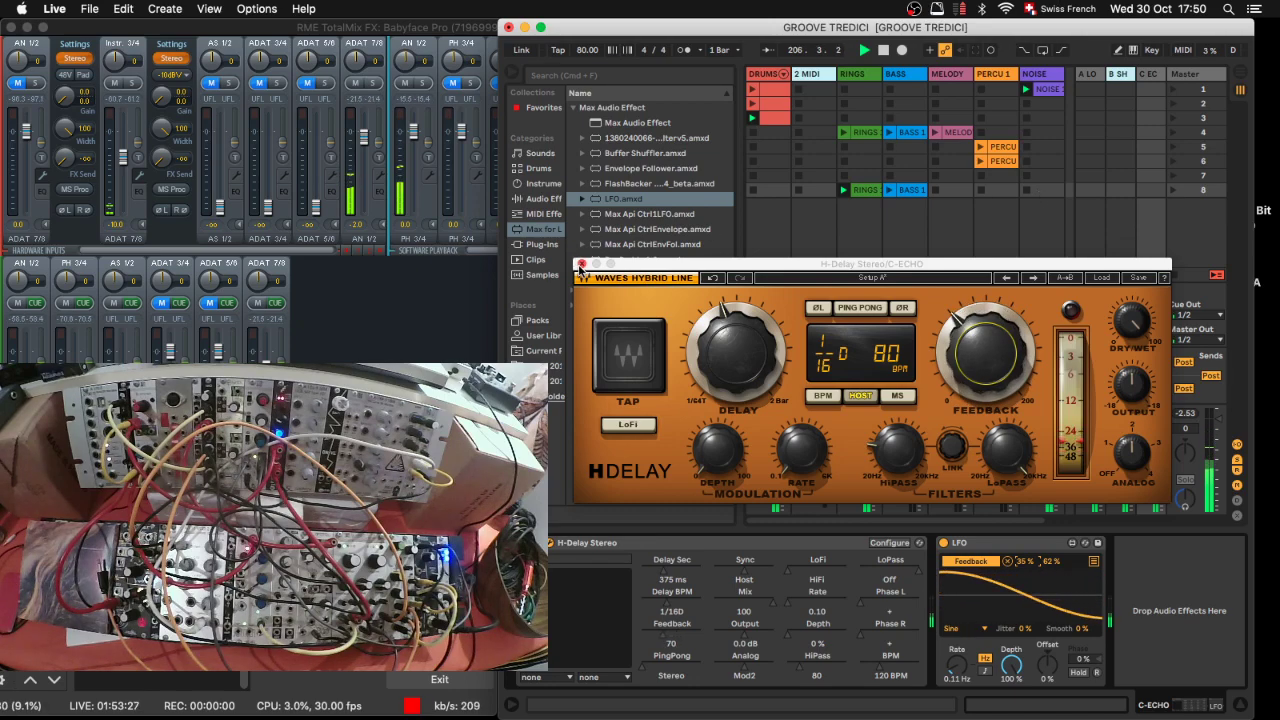
{"action": "left_click", "coordinate": [581, 265]}
{"action": "left_click", "coordinate": [510, 75]}
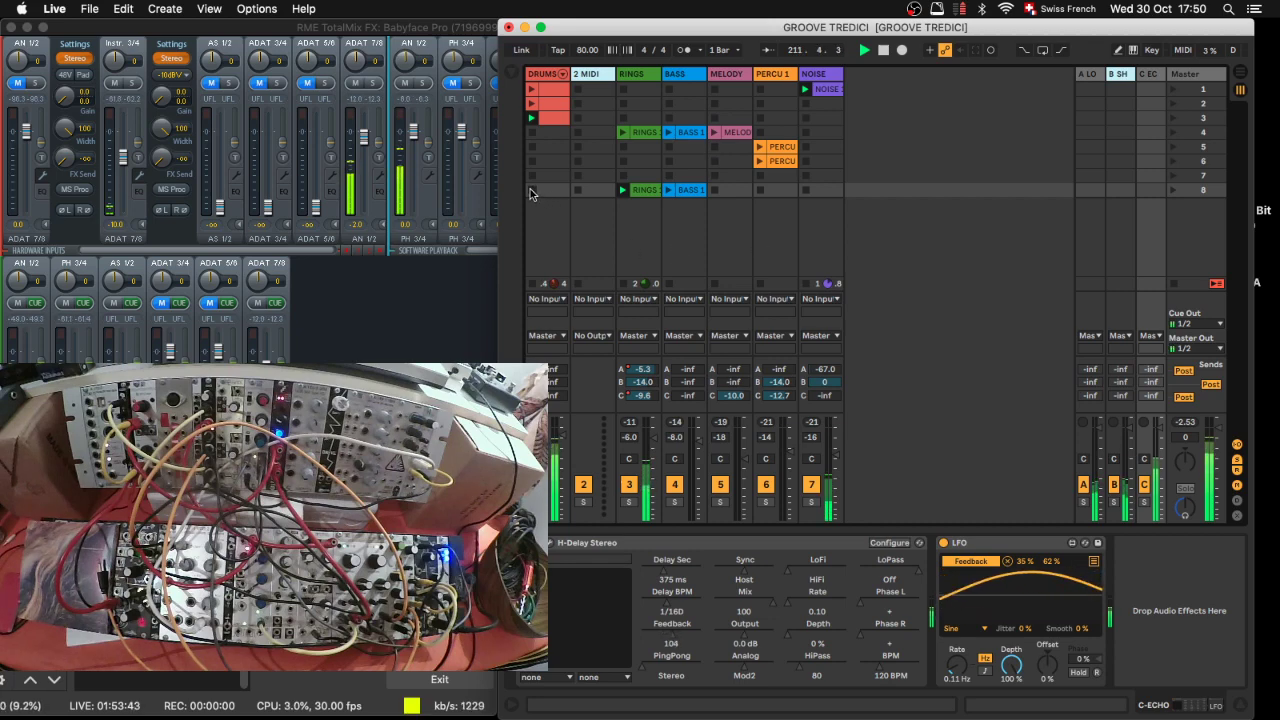
Step: Launch the scene 4 BASS clip alongside the scene 5 PERCU 1 clip and raise the BASS track volume to -6.0 dB
{"action": "left_click", "coordinate": [668, 133]}
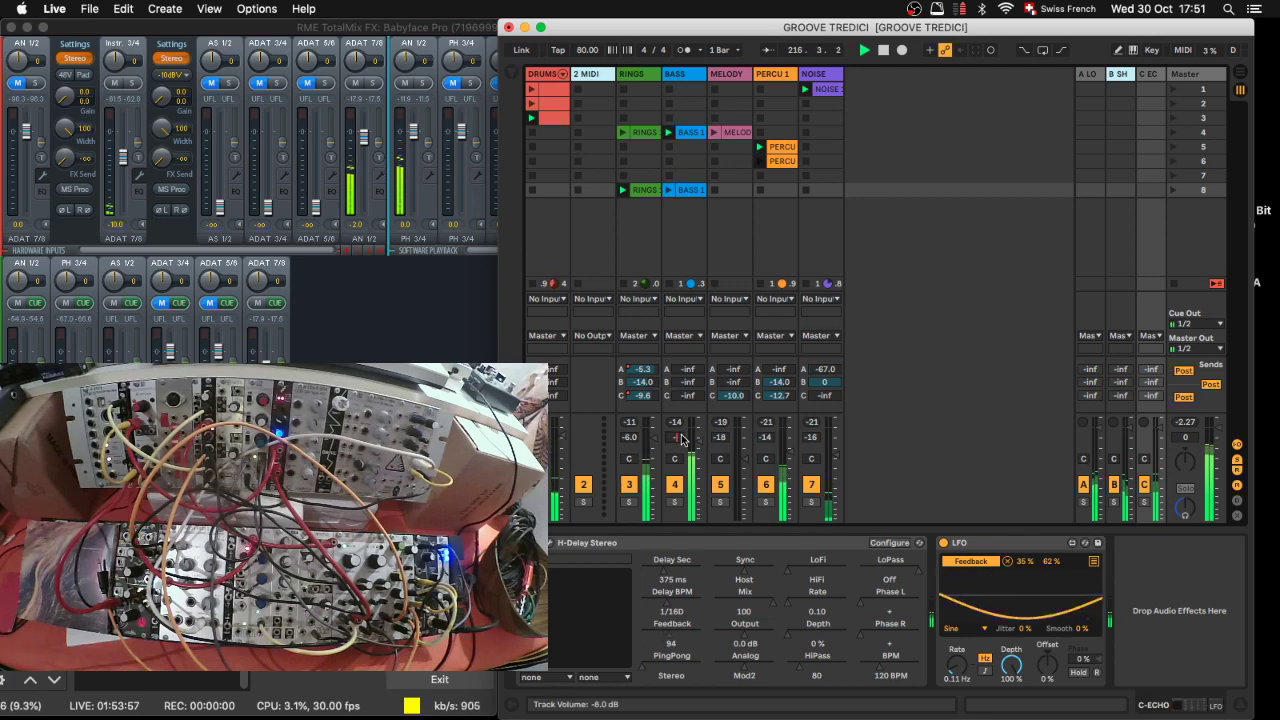
{"action": "scroll", "coordinate": [681, 440], "scroll_direction": "up", "scroll_amount": 2}
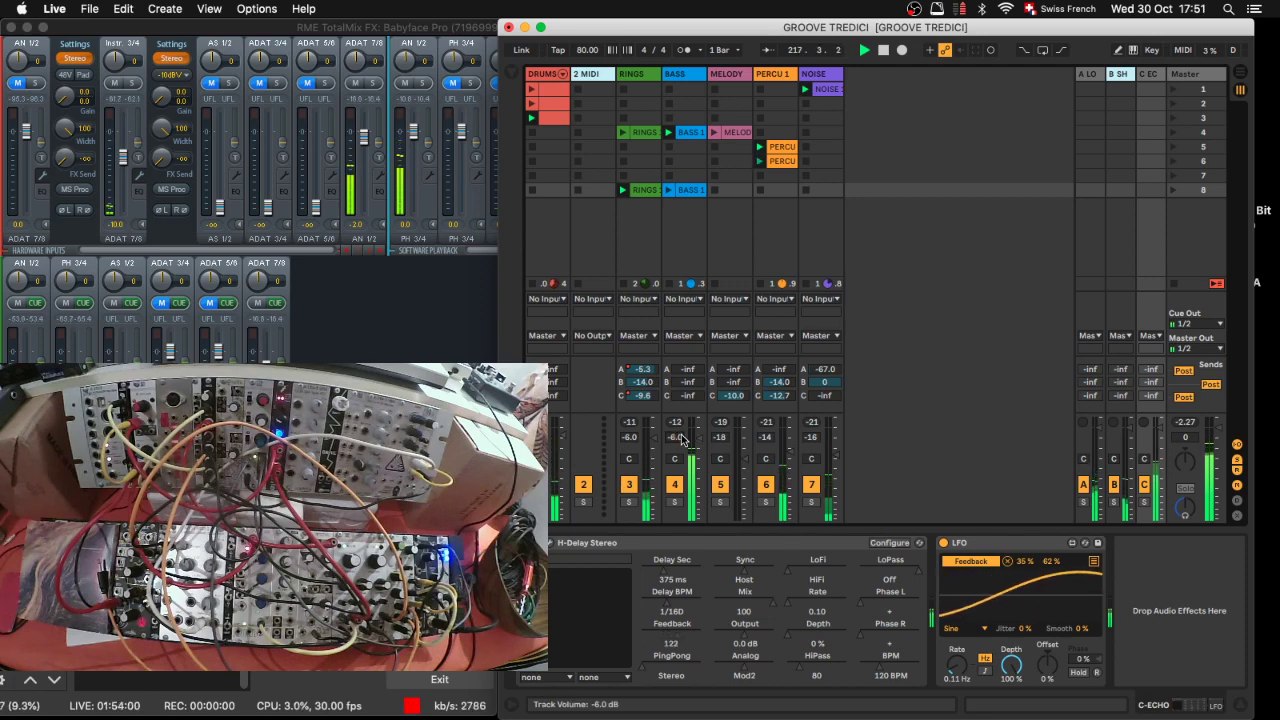
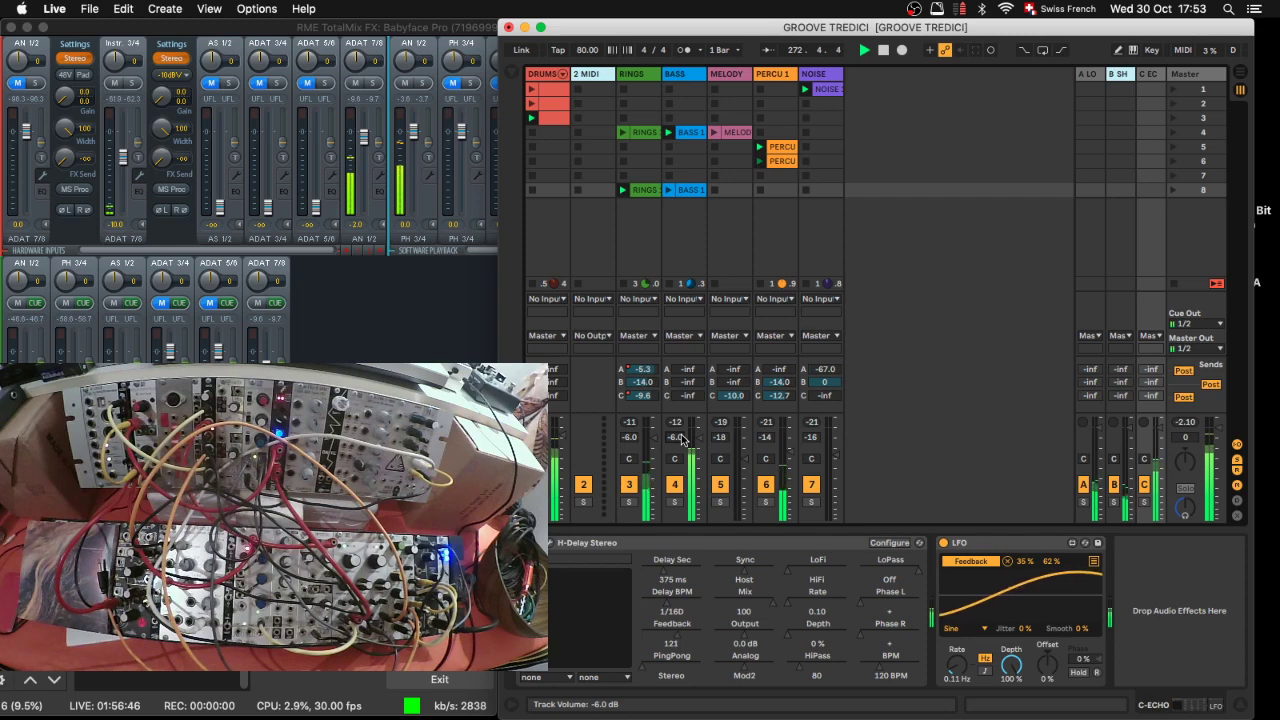
Step: Launch the scene 8 BASS clip, and set the C-ECHO LFO to a 0.06 Hz rate and 45 % Feedback minimum
{"action": "left_click", "coordinate": [669, 190]}
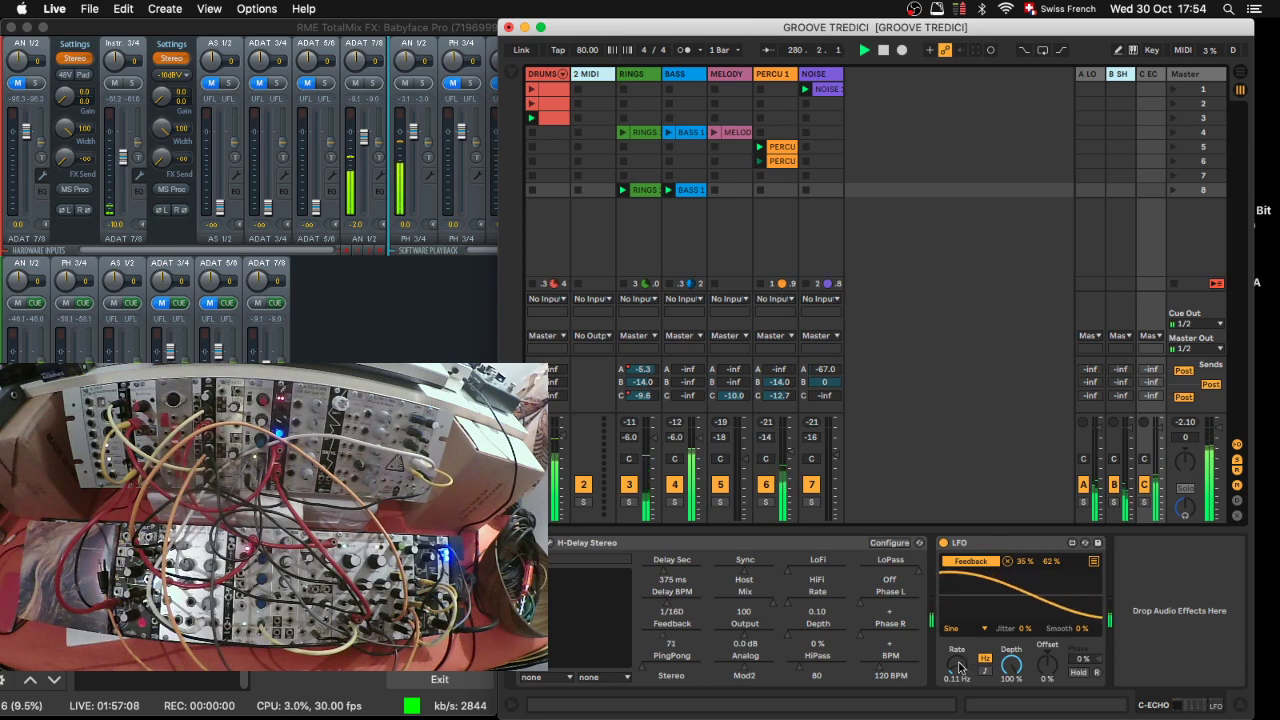
{"action": "left_click_drag", "start_coordinate": [957, 665], "coordinate": [957, 672]}
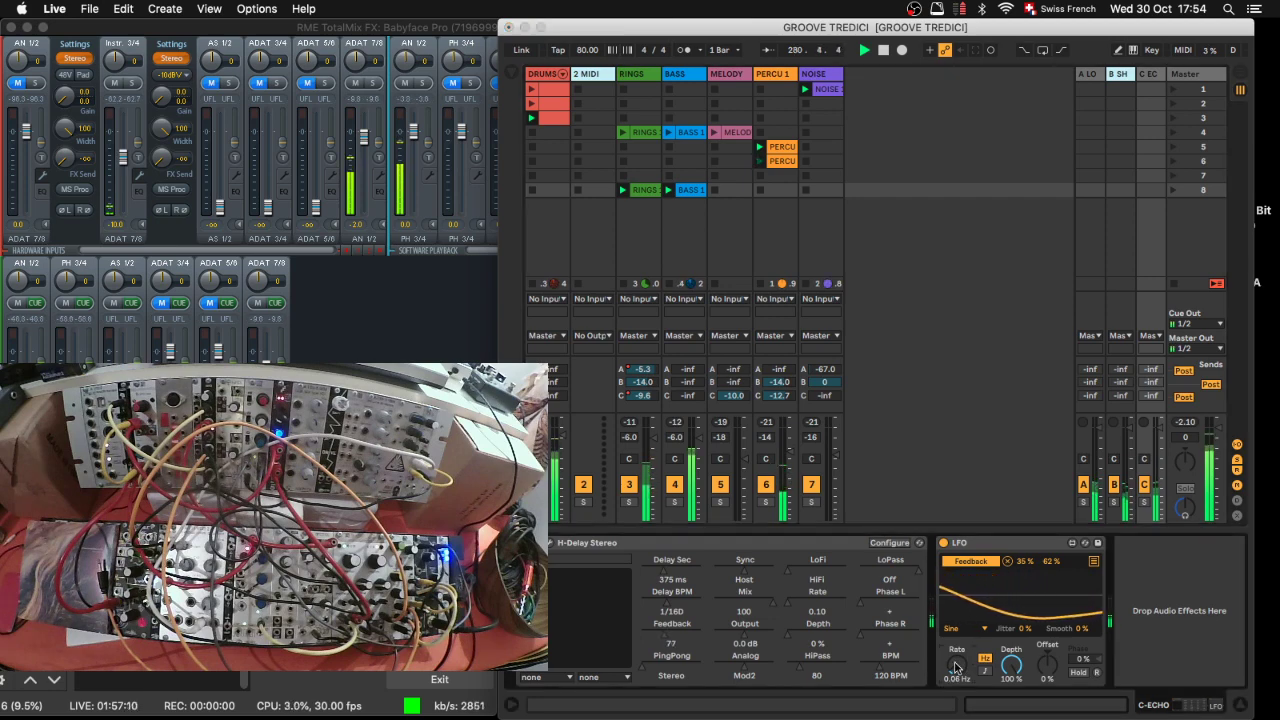
{"action": "left_click", "coordinate": [1158, 615]}
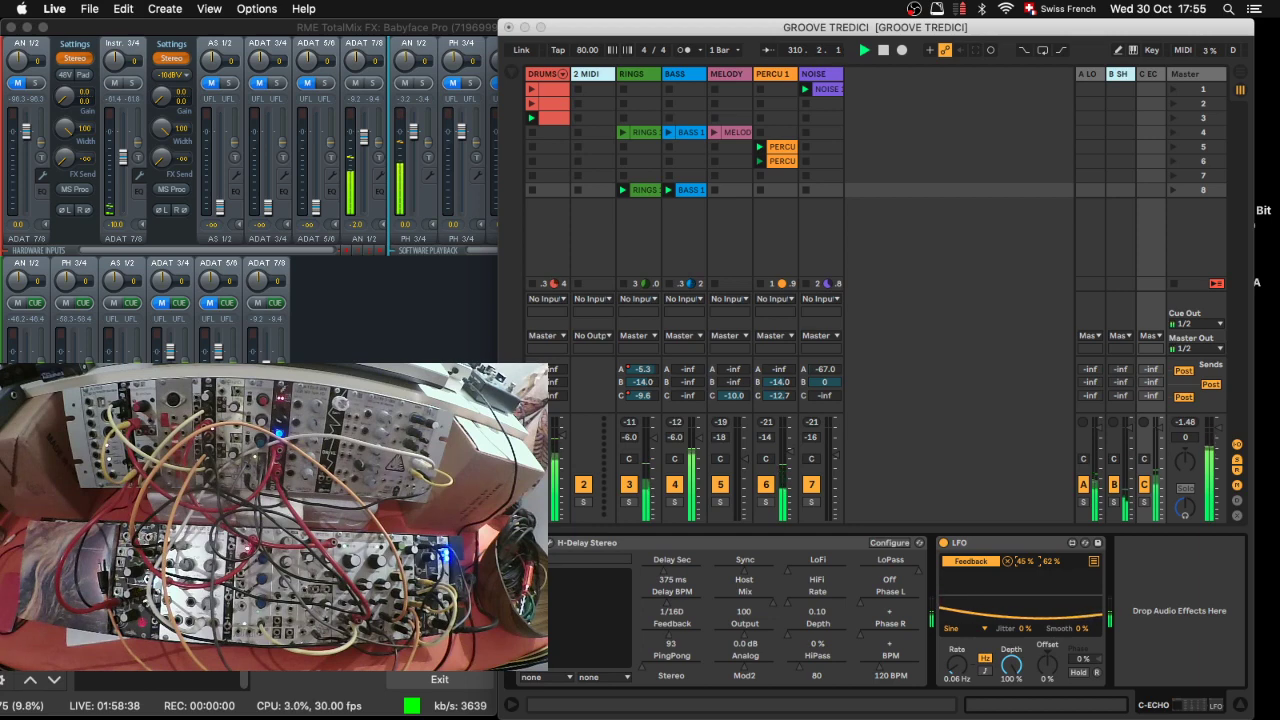
Step: Stop the PERCU 1 clip, gather the playing DRUMS and NOISE clips into scene 4, and launch that scene
{"action": "left_click", "coordinate": [750, 195]}
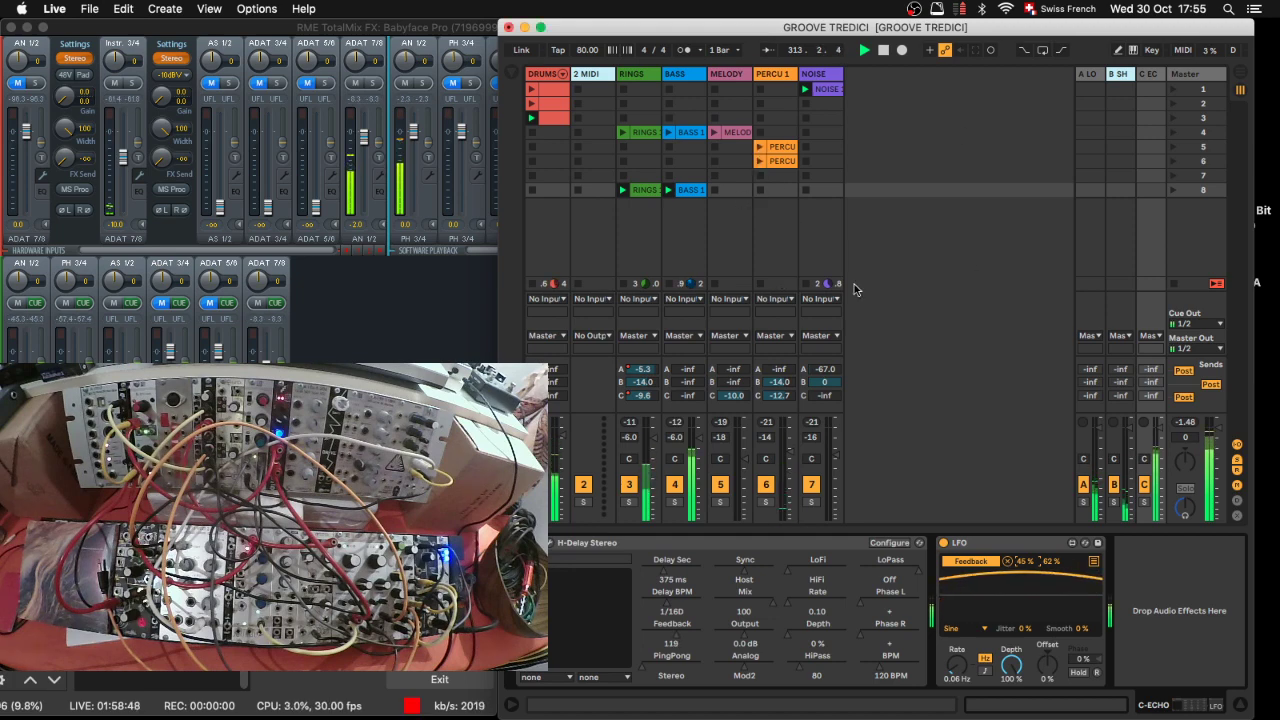
{"action": "left_click", "coordinate": [943, 543]}
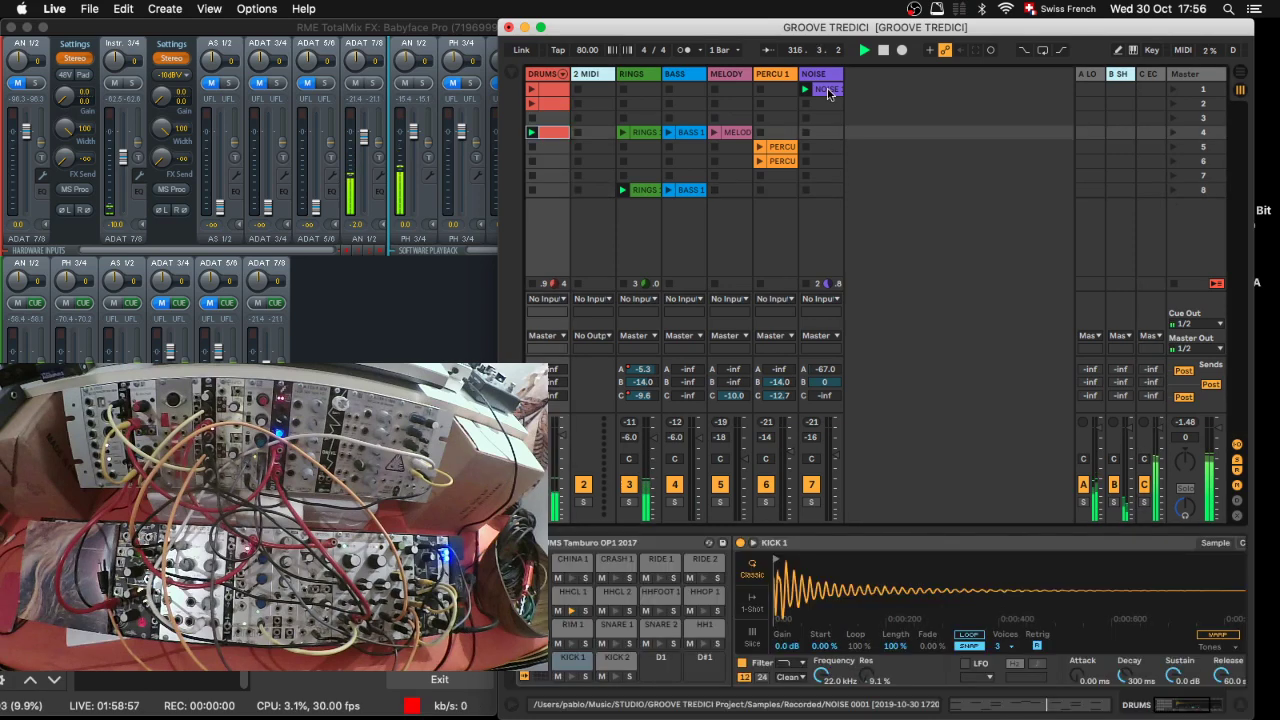
{"action": "left_click_drag", "start_coordinate": [828, 94], "coordinate": [822, 132]}
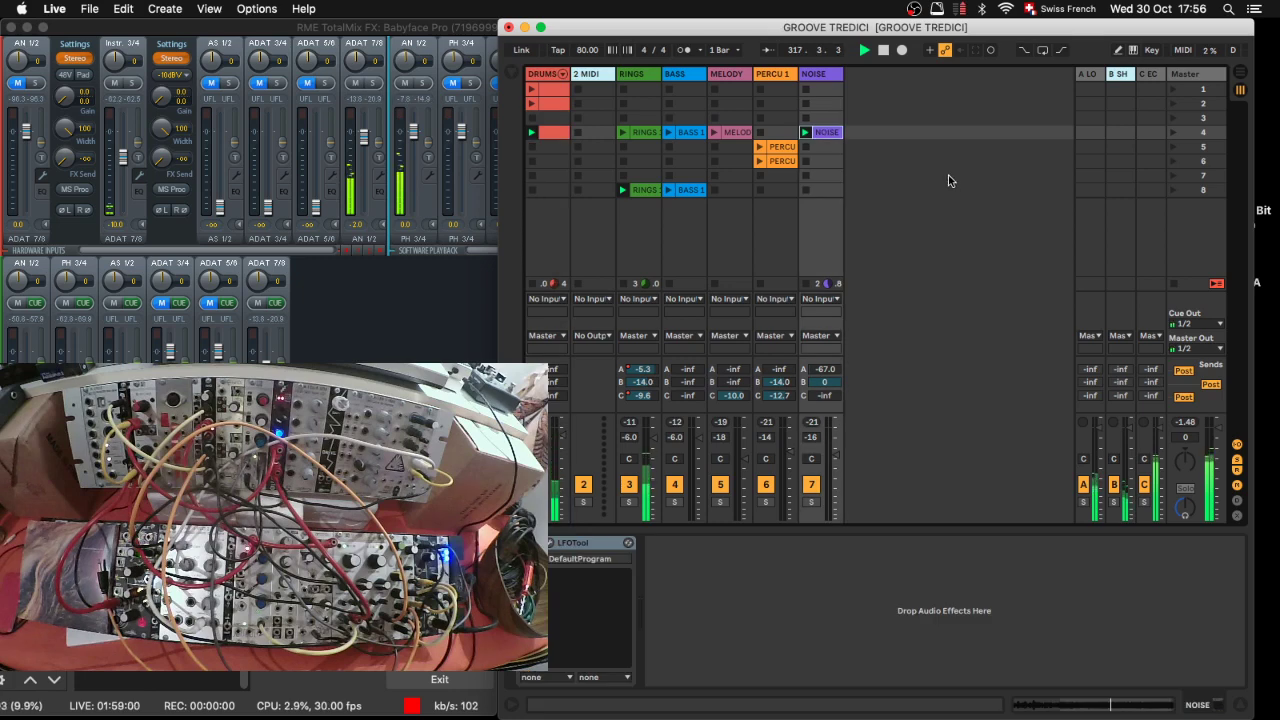
{"action": "left_click", "coordinate": [1211, 134]}
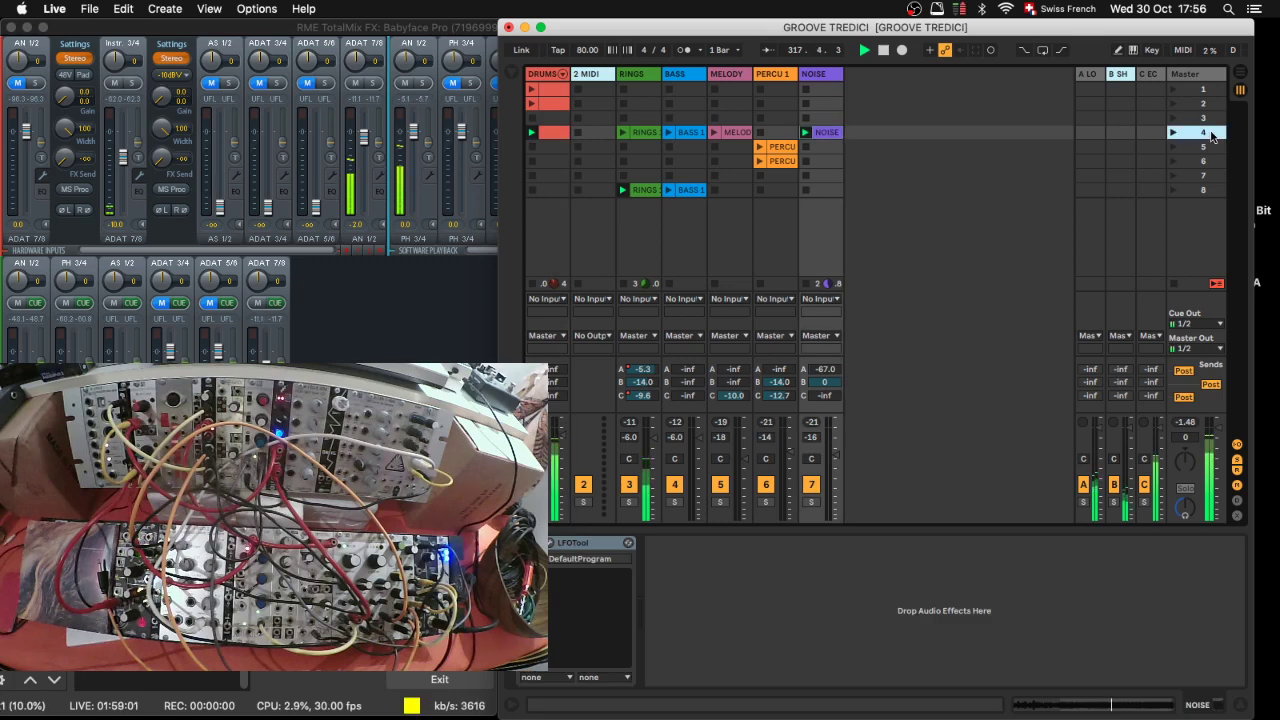
Step: Switch off the LFO on the C-ECHO return and check the H-Delay's plug-in window before hiding it again
{"action": "left_click", "coordinate": [1149, 76]}
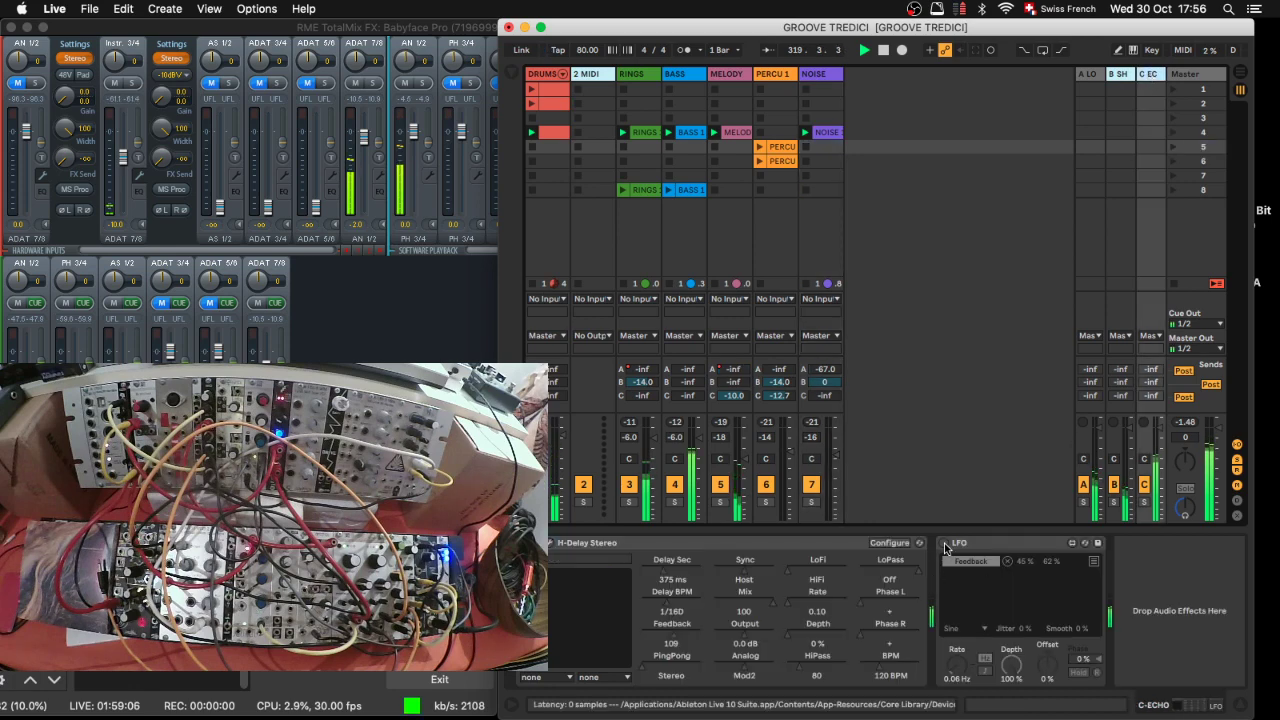
{"action": "left_click", "coordinate": [671, 641]}
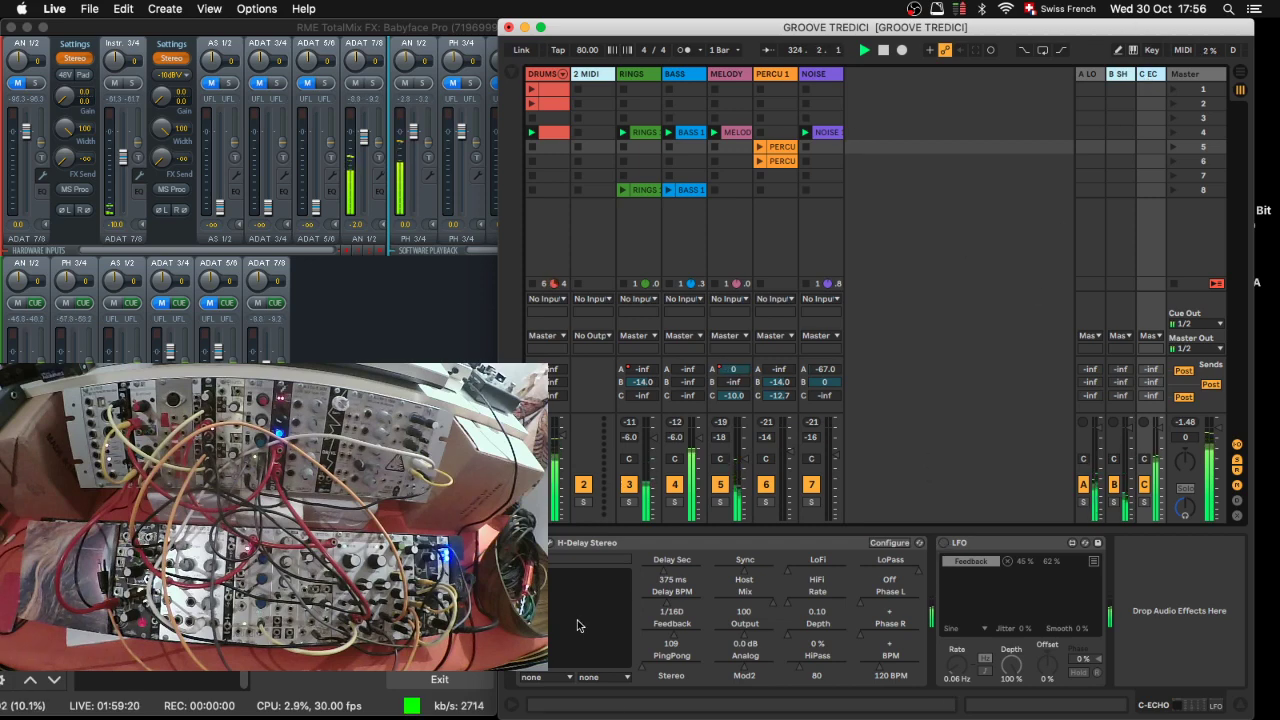
{"action": "left_click", "coordinate": [550, 543]}
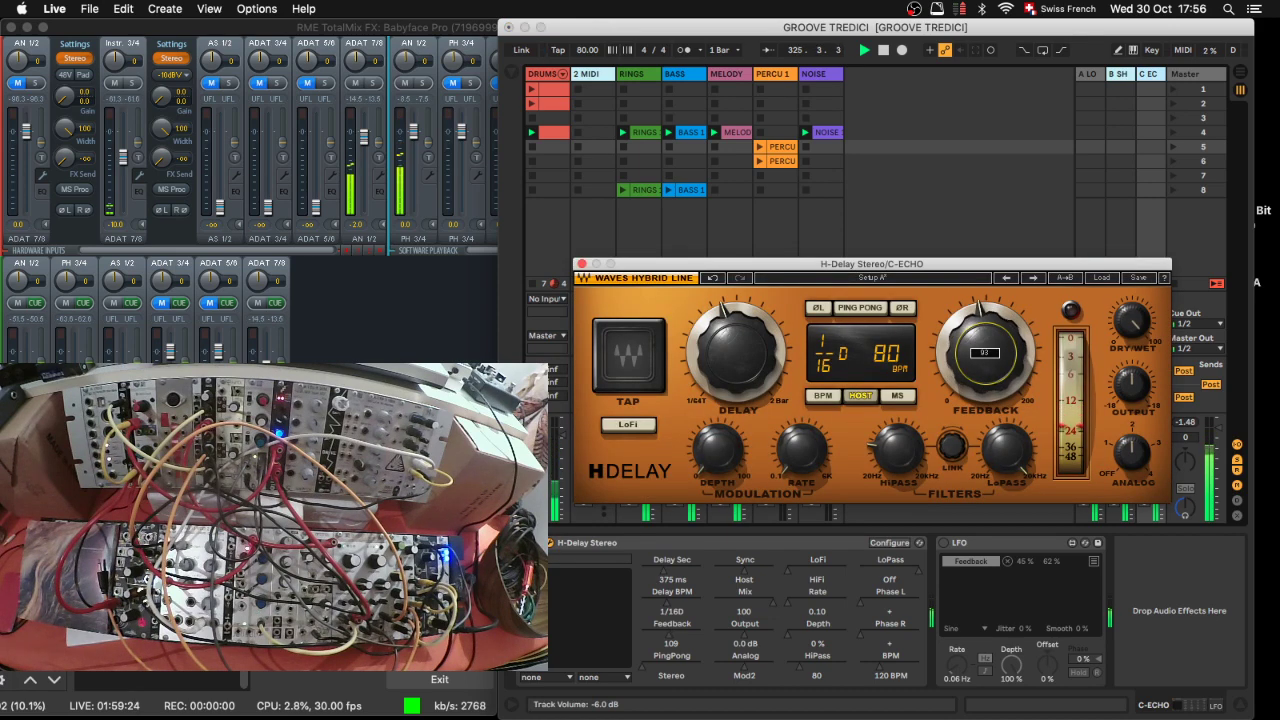
{"action": "key", "text": "super+alt+p"}
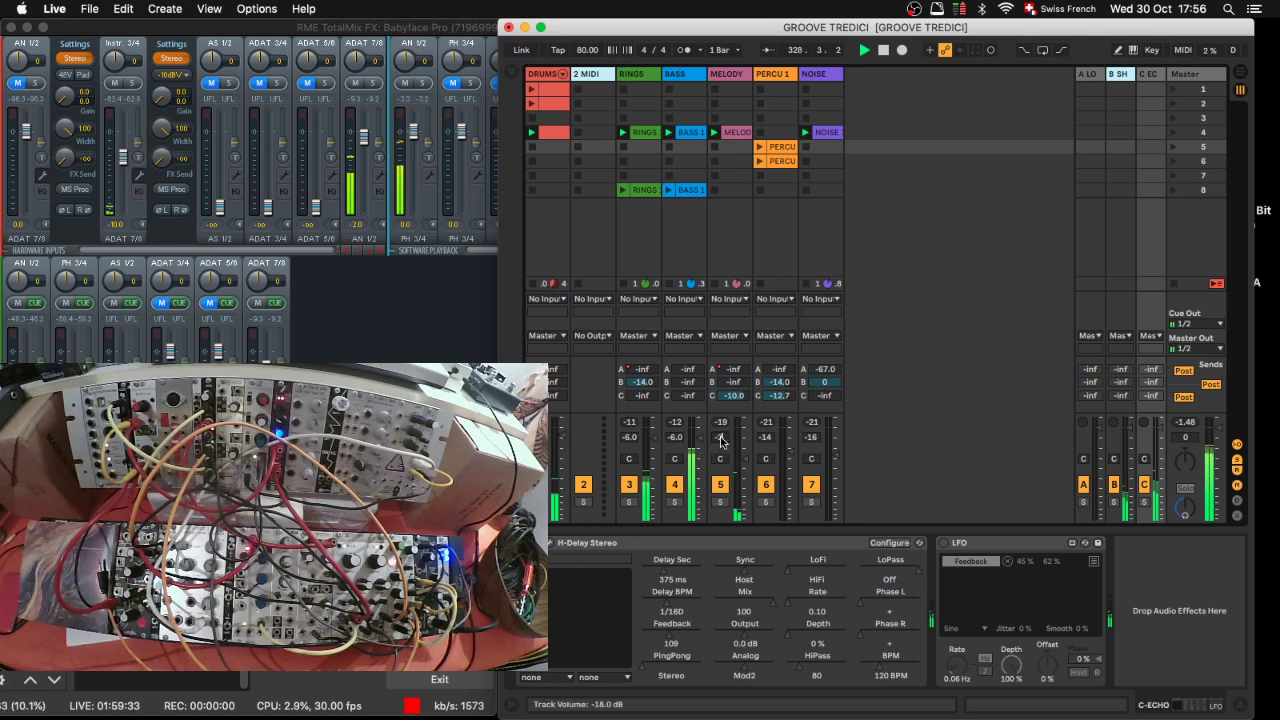
Step: Set the MELODY track volume to -20 dB and the BASS track volume to -4.0 dB, and save the set
{"action": "left_click_drag", "start_coordinate": [720, 440], "coordinate": [720, 444]}
{"action": "left_click", "coordinate": [674, 437]}
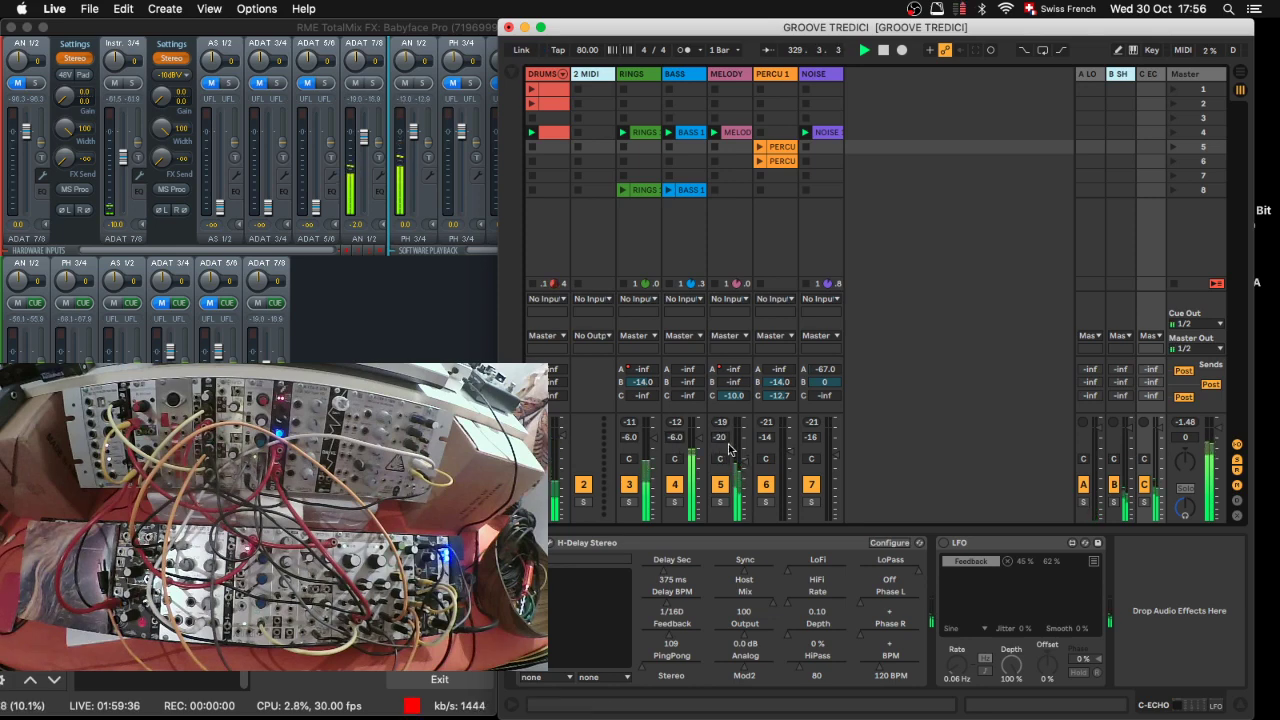
{"action": "type", "text": "-"}
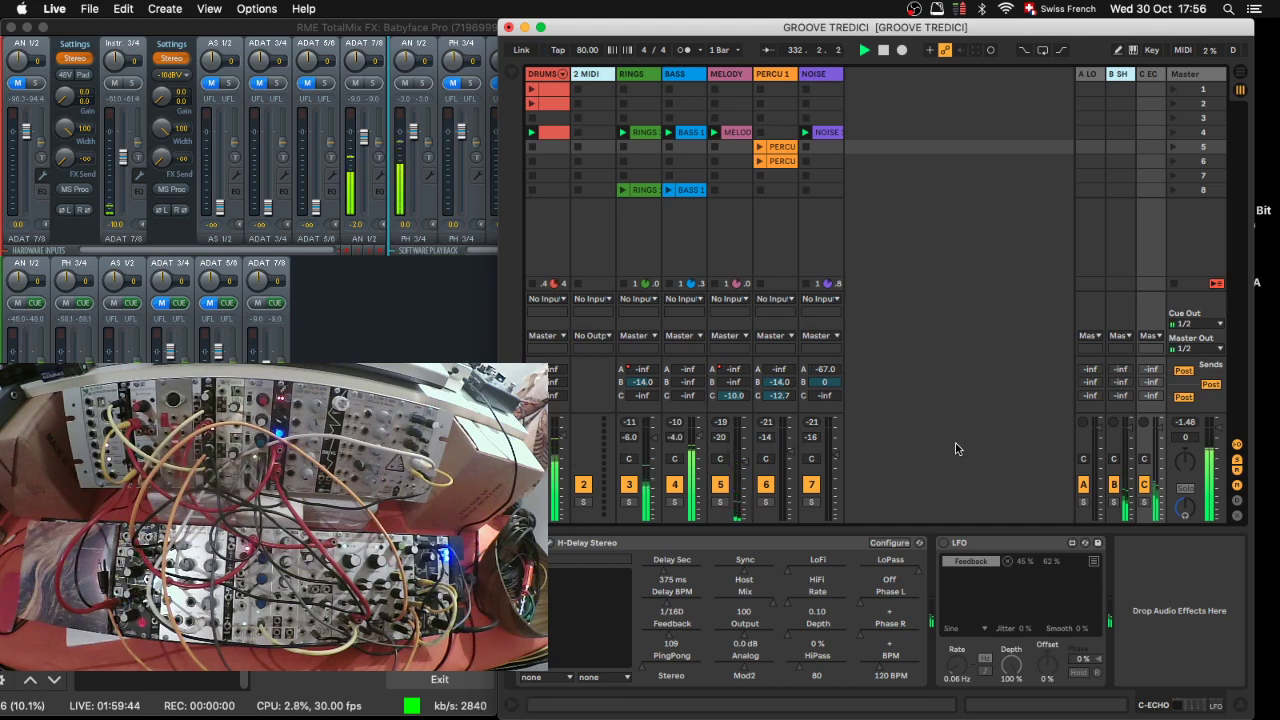
{"action": "key", "text": "super+s"}
Step: Stop the DRUMS, BASS, NOISE and RINGS clips, keeping the scene 4 MELODY clip playing
{"action": "left_click", "coordinate": [532, 189]}
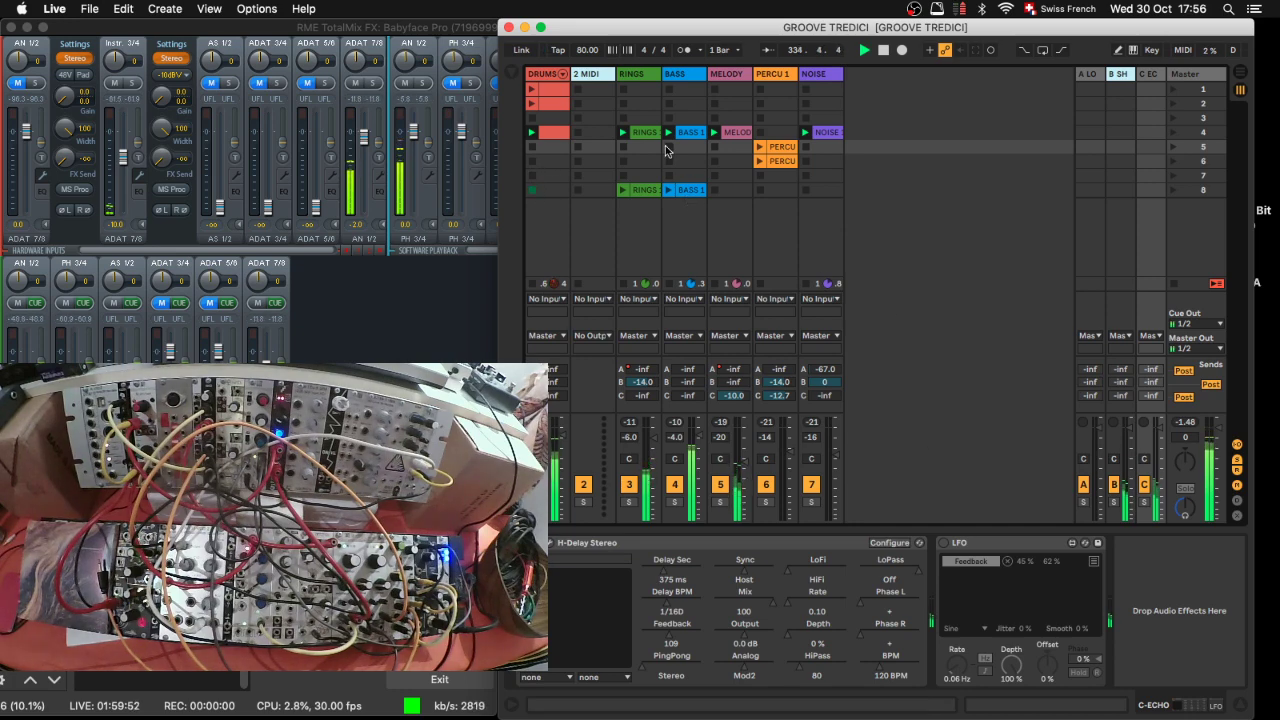
{"action": "left_click", "coordinate": [810, 192]}
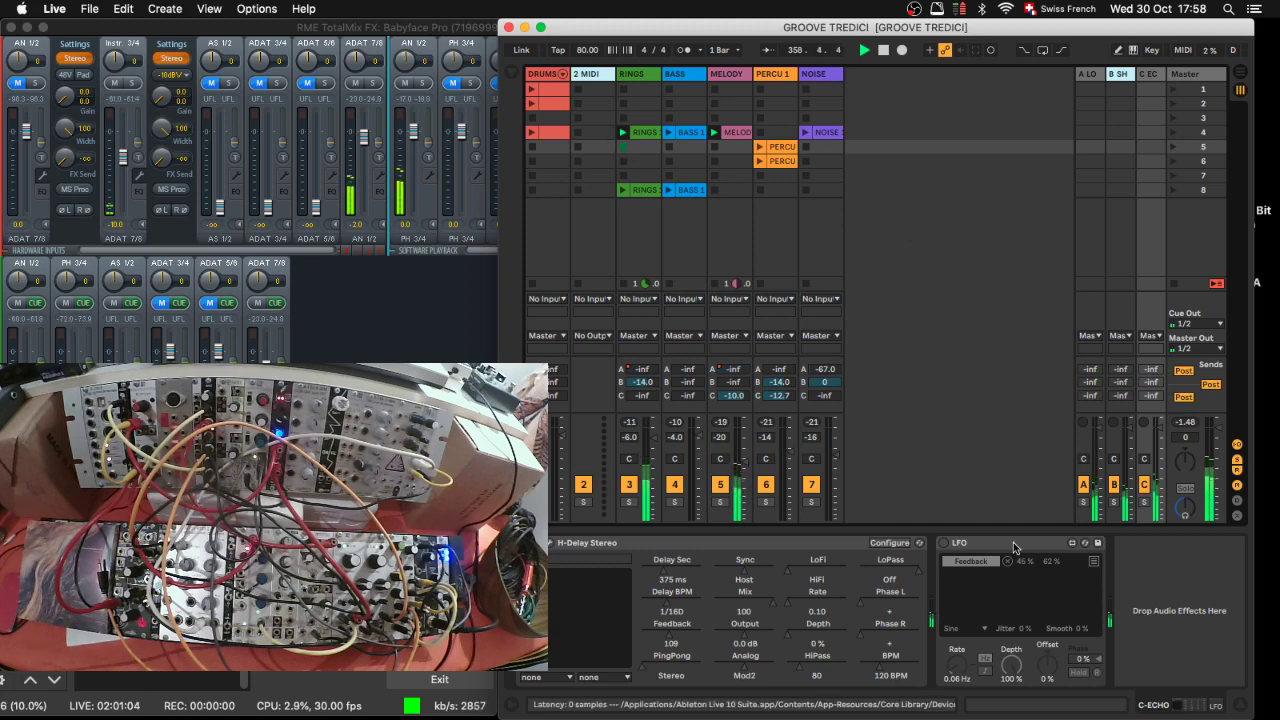
Step: Switch the C-ECHO LFO on, and set its Feedback maximum to 53 % and its rate to 0.13 Hz
{"action": "left_click", "coordinate": [943, 542]}
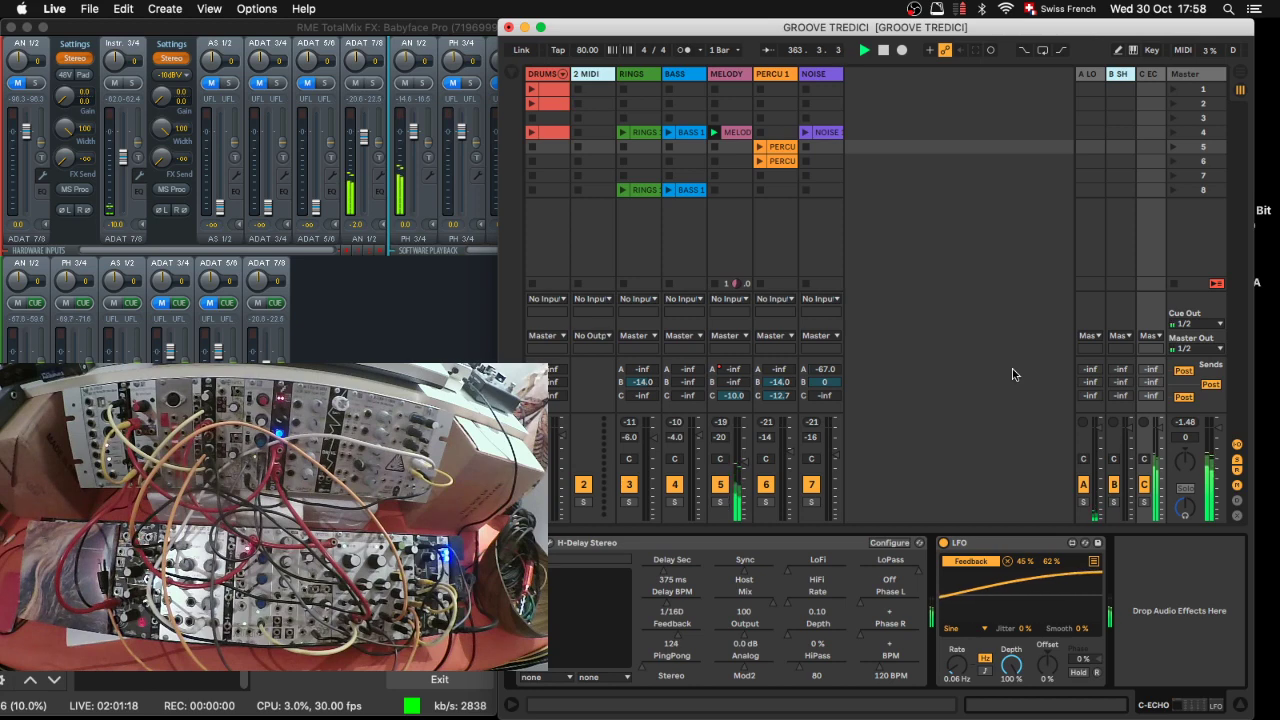
{"action": "left_click_drag", "start_coordinate": [1052, 566], "coordinate": [1052, 556]}
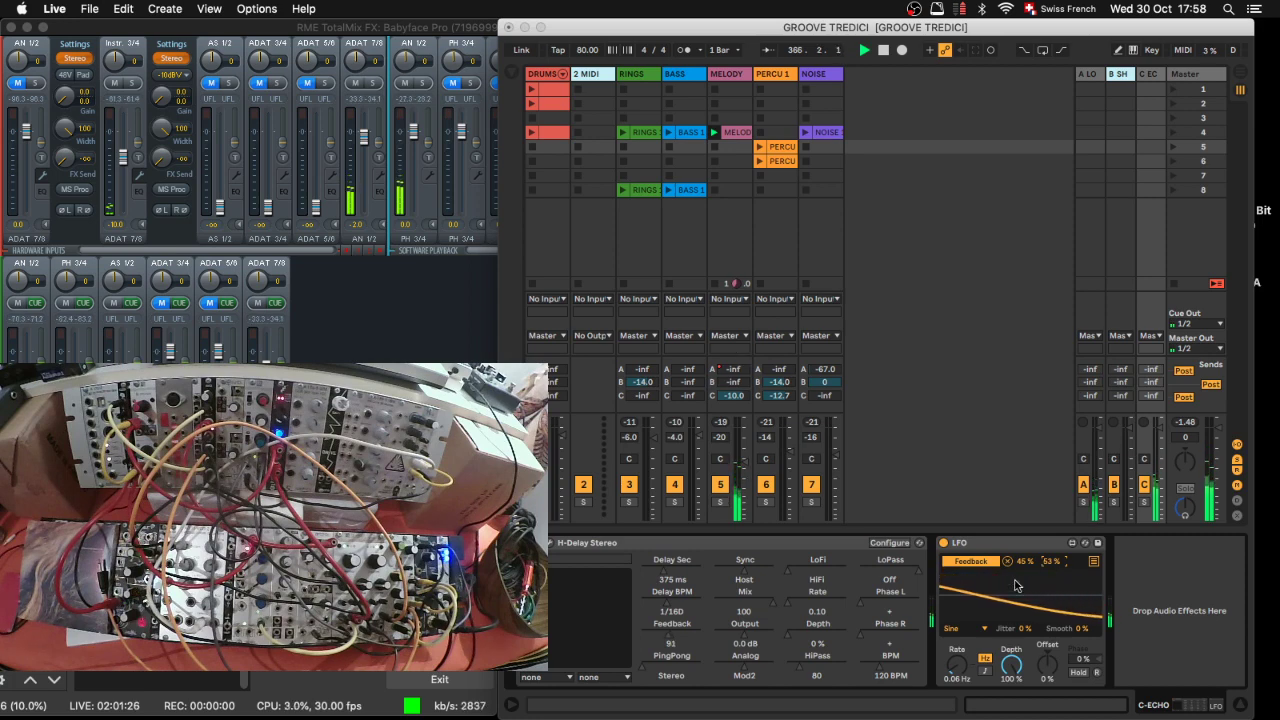
{"action": "left_click_drag", "start_coordinate": [958, 668], "coordinate": [975, 684]}
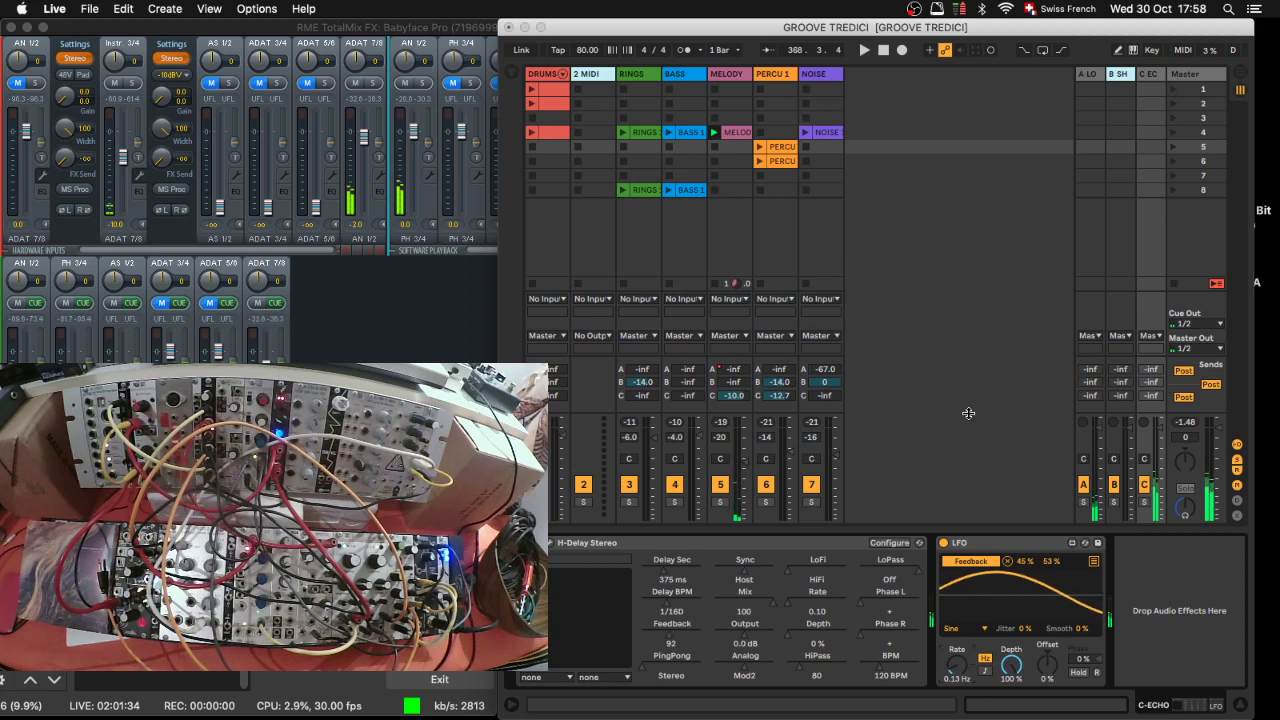
Step: Switch off the C-ECHO LFO and save the set
{"action": "left_click", "coordinate": [946, 542]}
{"action": "left_click", "coordinate": [945, 542]}
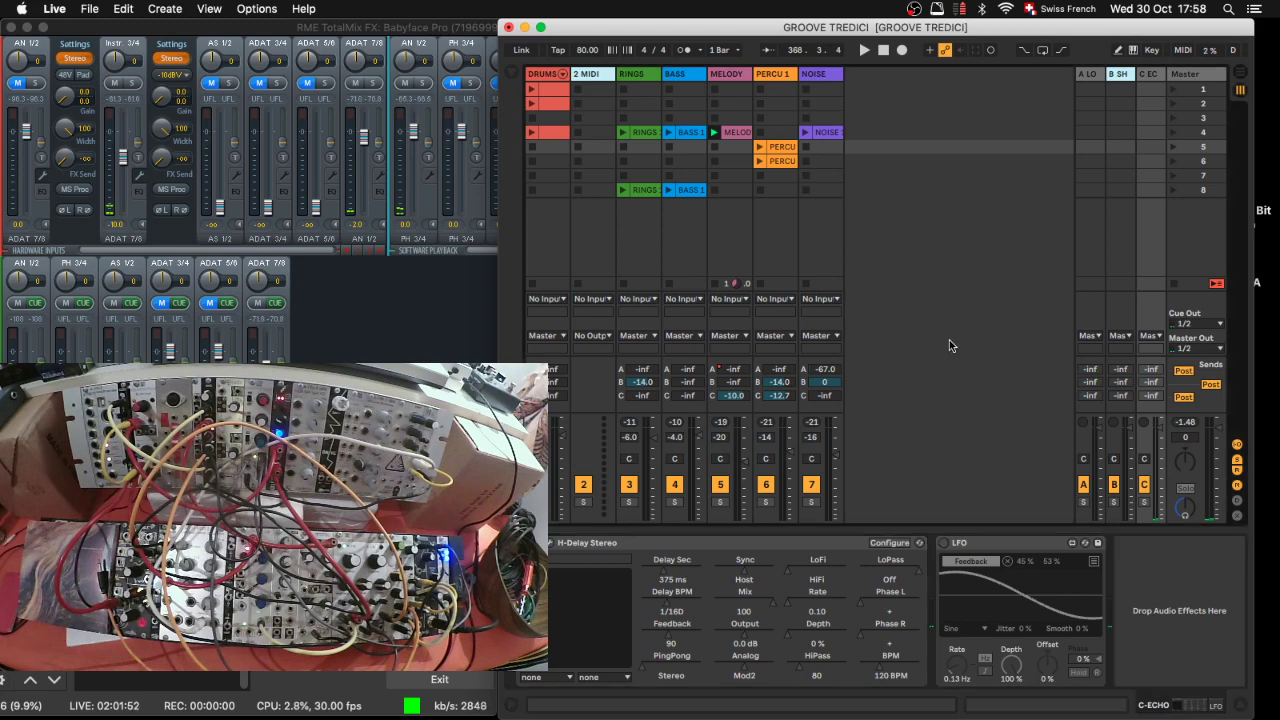
{"action": "key", "text": "super+s"}
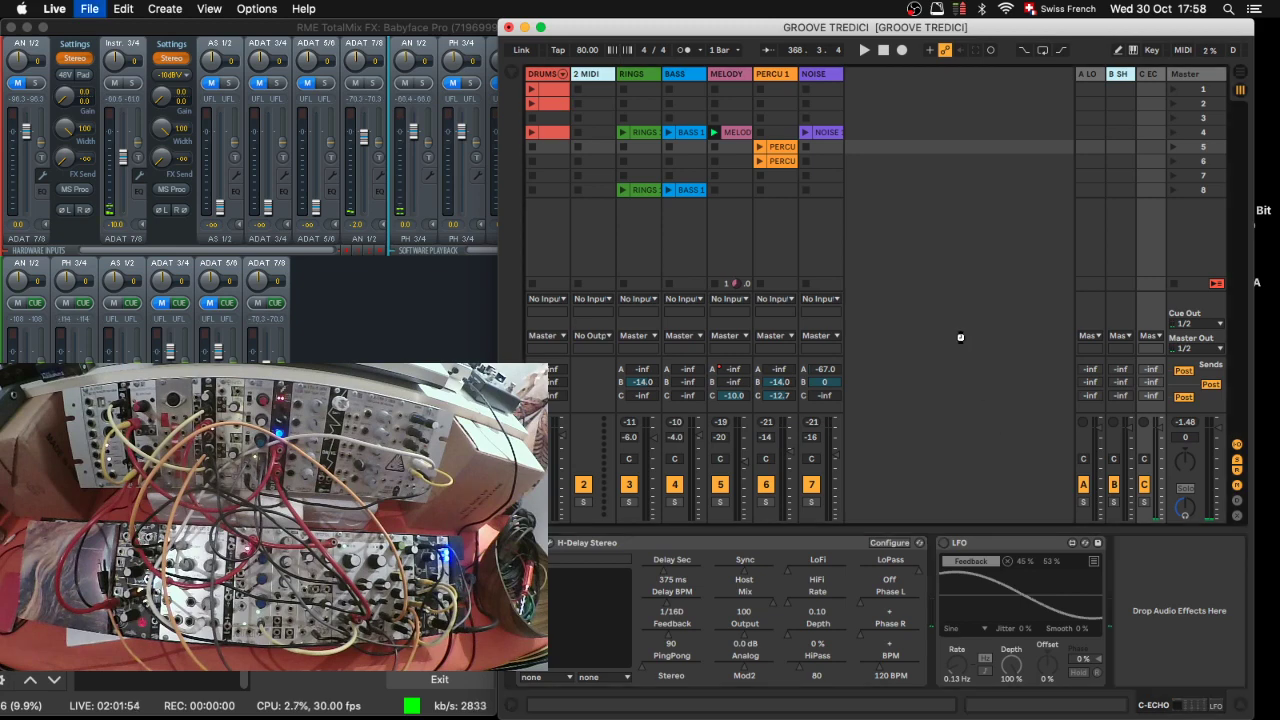